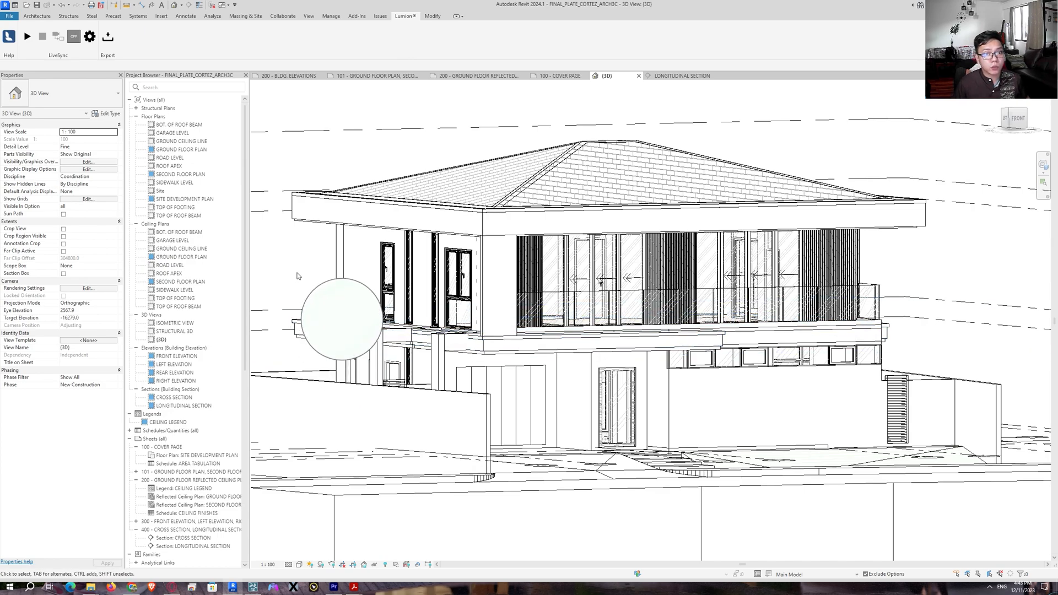
Switch to Chrome to view the Lumion LiveSync for Revit download page and its Autodesk App Store listing, and return to Revit
click(135, 587)
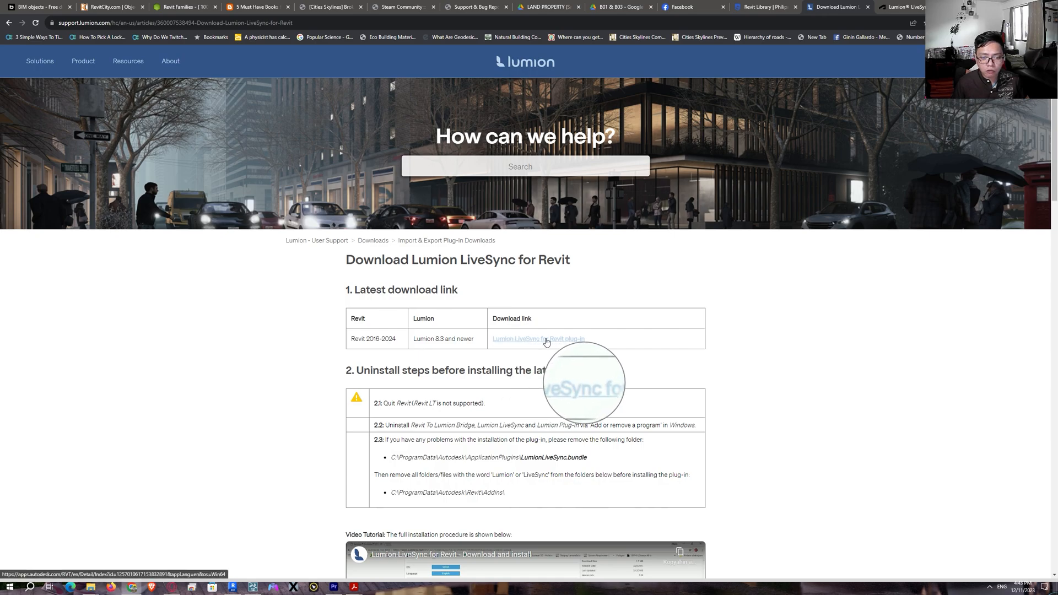
click(904, 6)
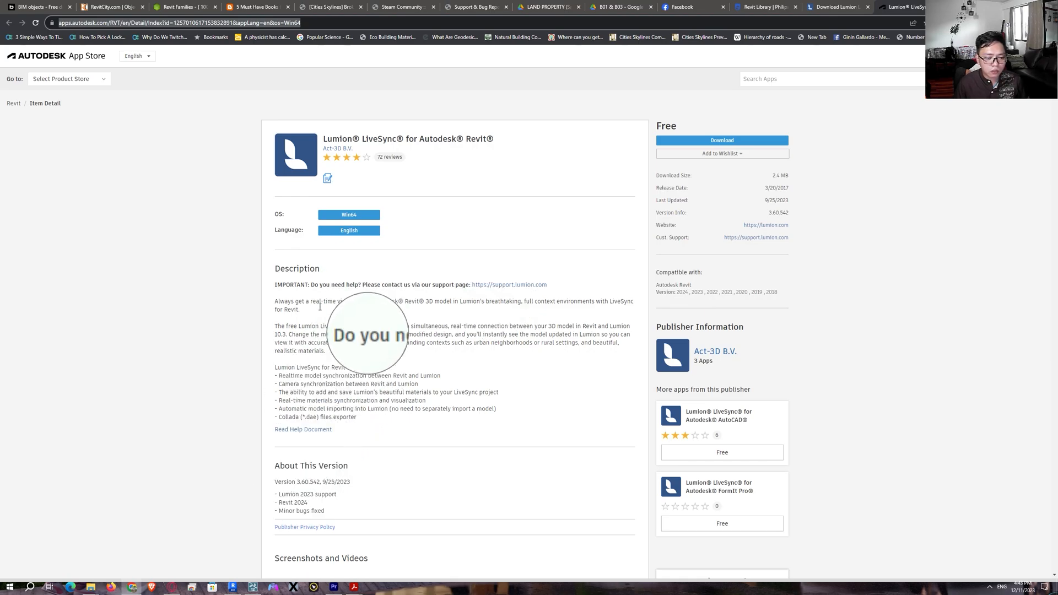
click(242, 545)
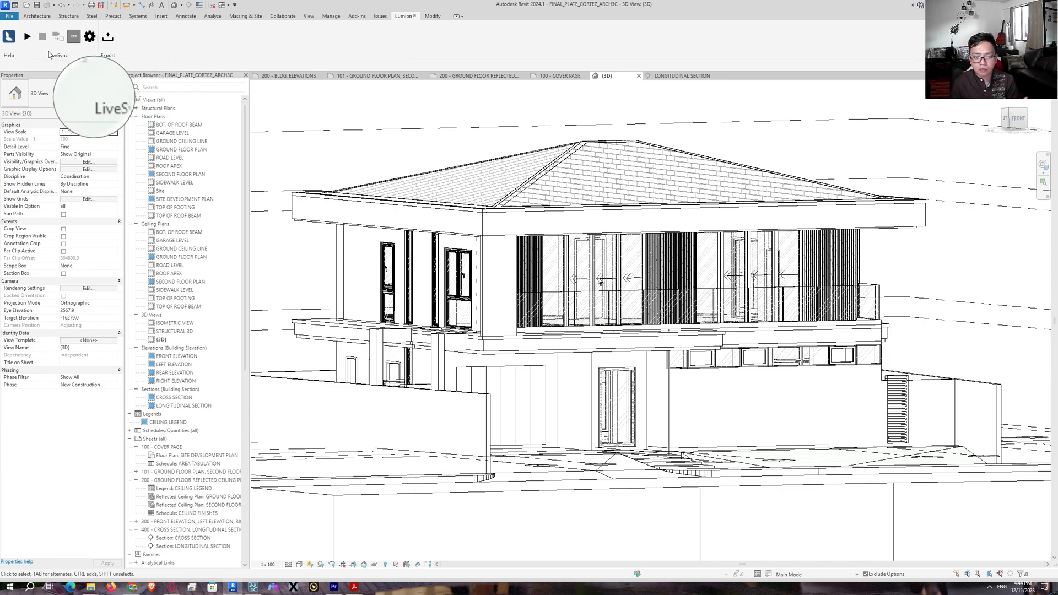
middle_drag(618, 279, 626, 244)
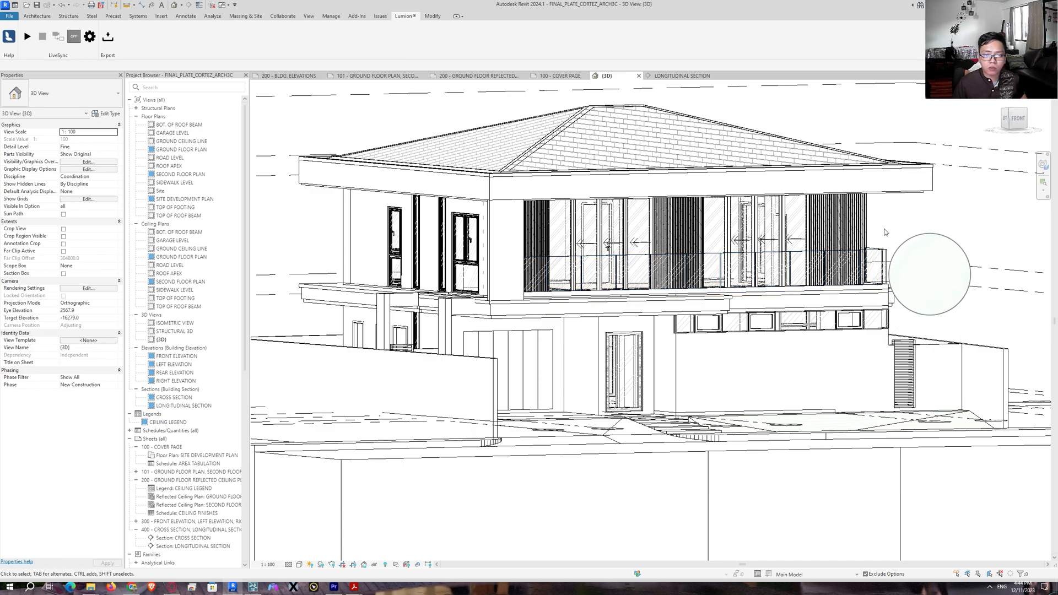
middle_drag(885, 231, 876, 271)
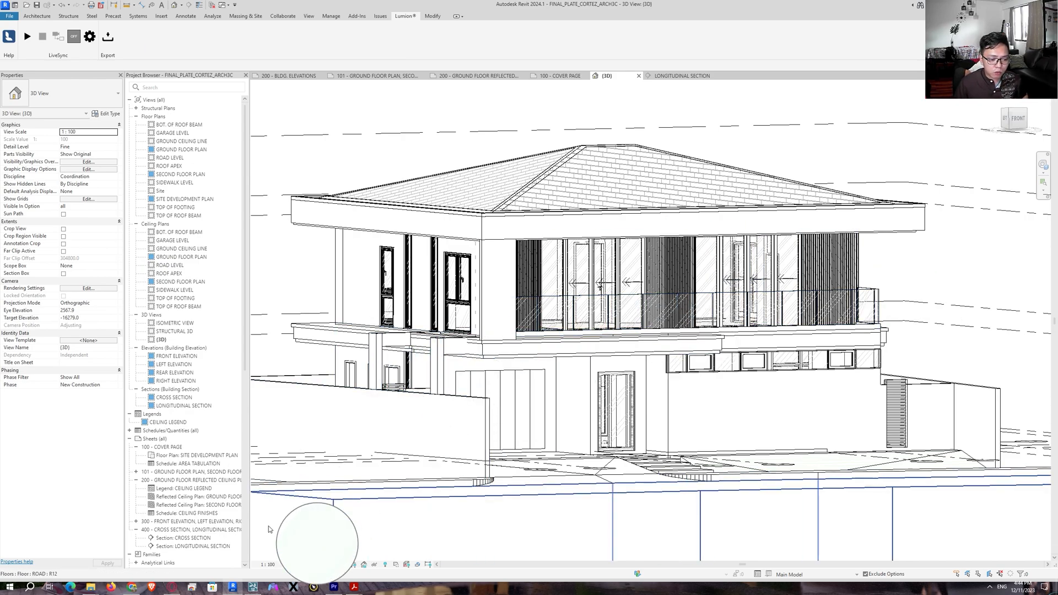
Switch to Lumion and create a new project from the flat grass plain template with the cloudy blue sky
click(253, 587)
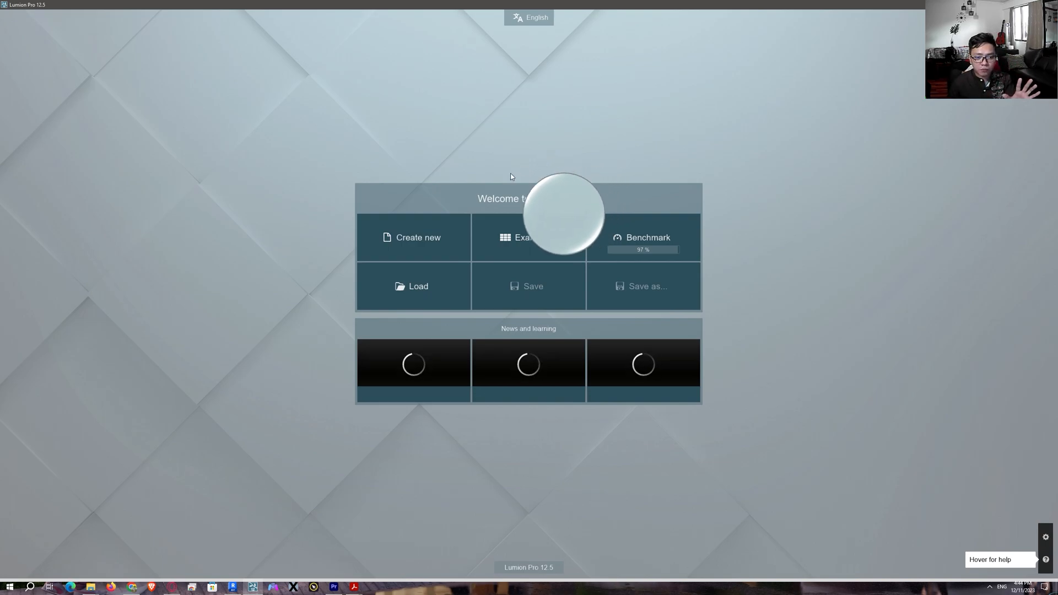
click(413, 238)
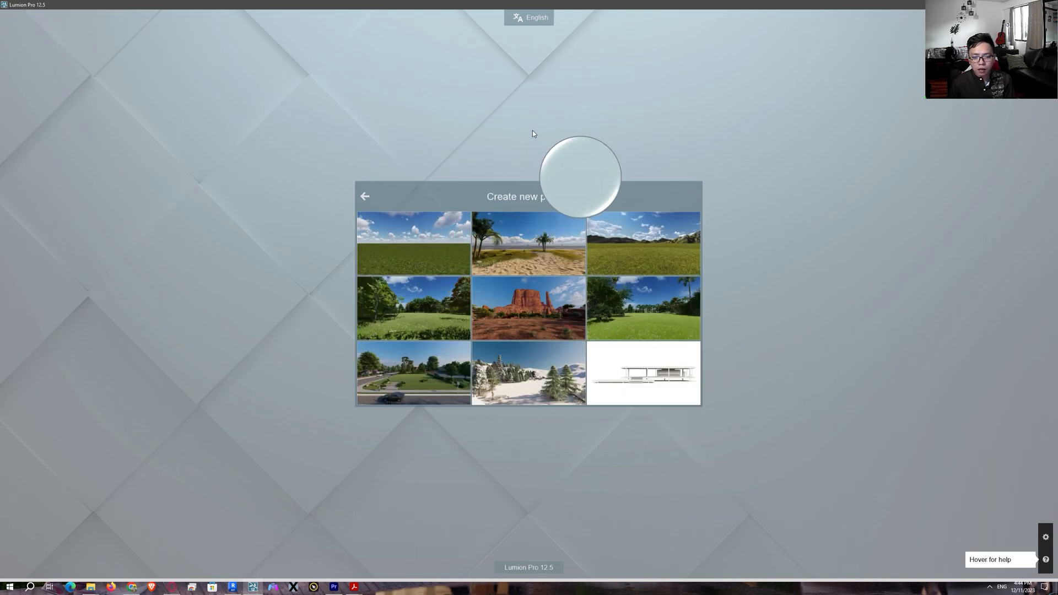
click(415, 249)
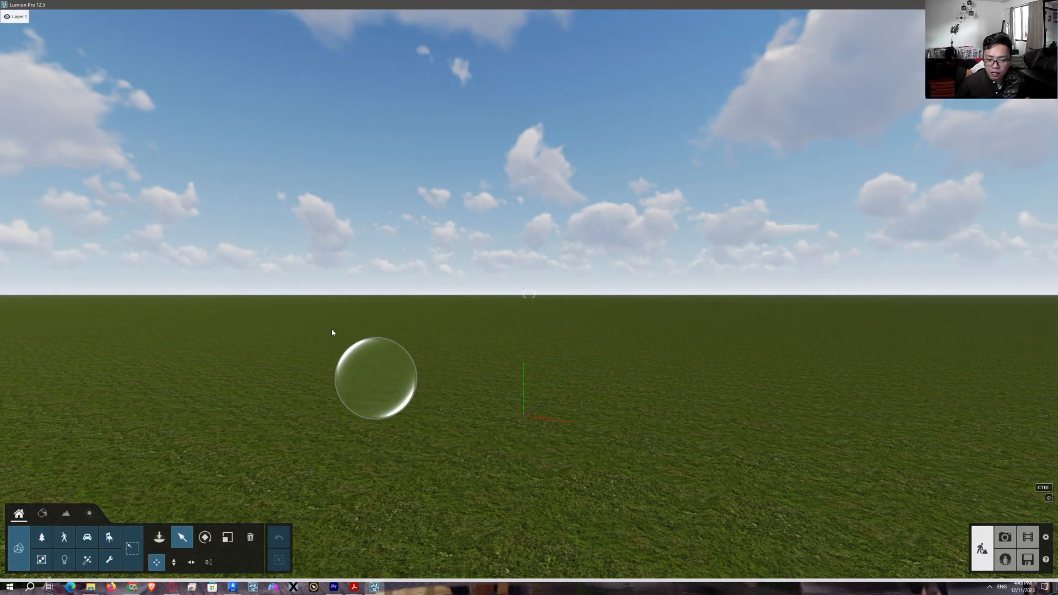
Explore the empty grass scene by flying the camera forward, backward and sideways, changing its height, and looking around the horizon
right_drag(659, 278, 658, 280)
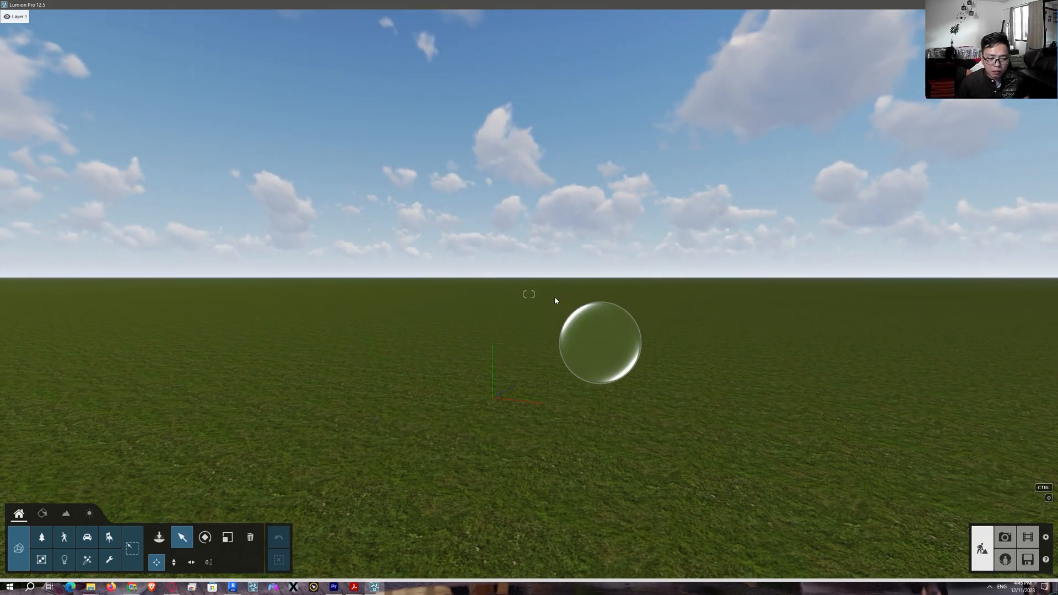
right_drag(554, 294, 521, 297)
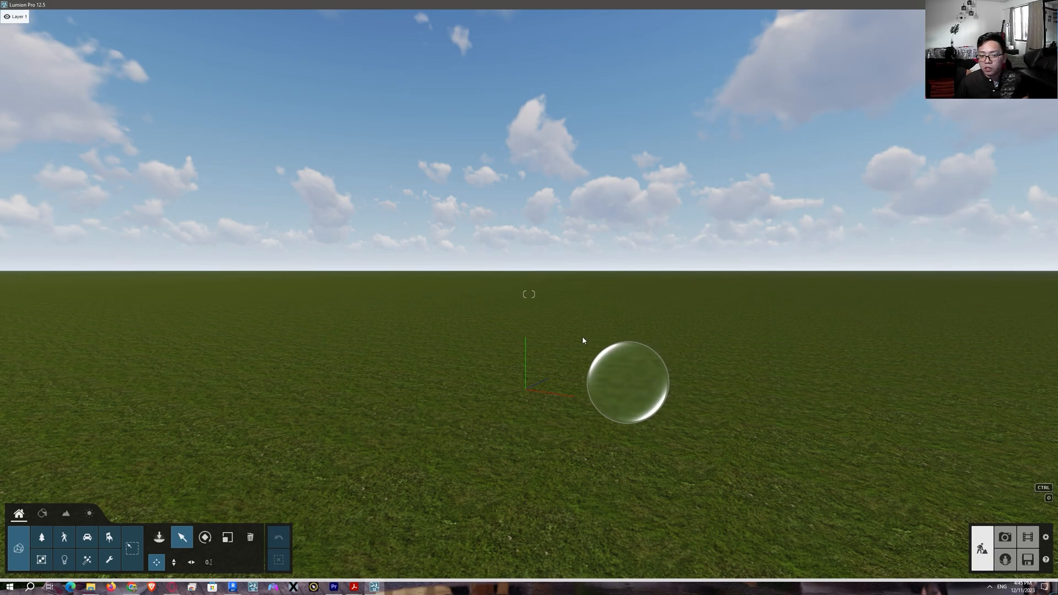
key(d)
key(a)
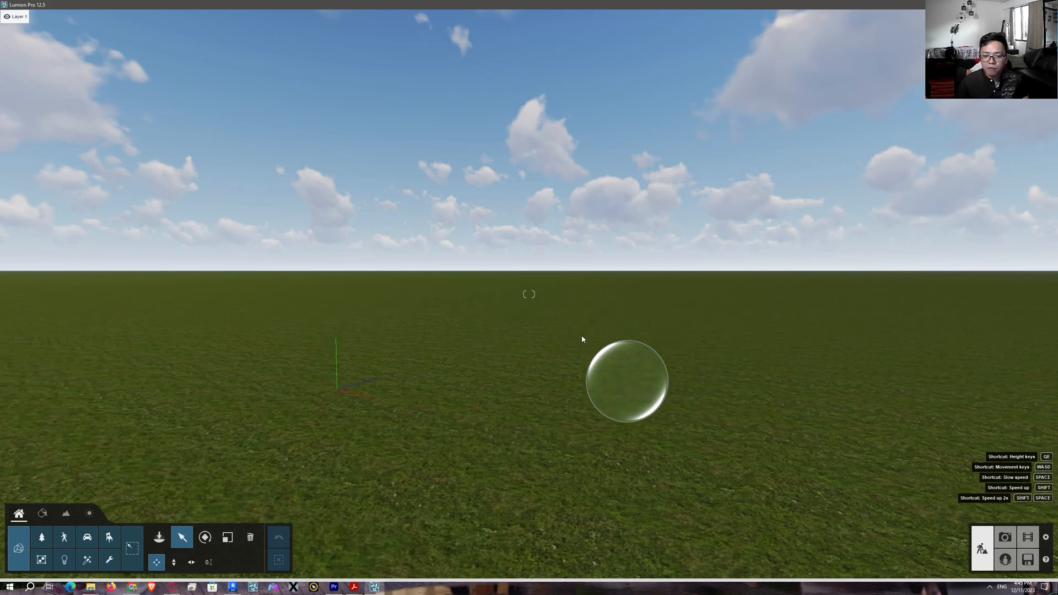
key(w)
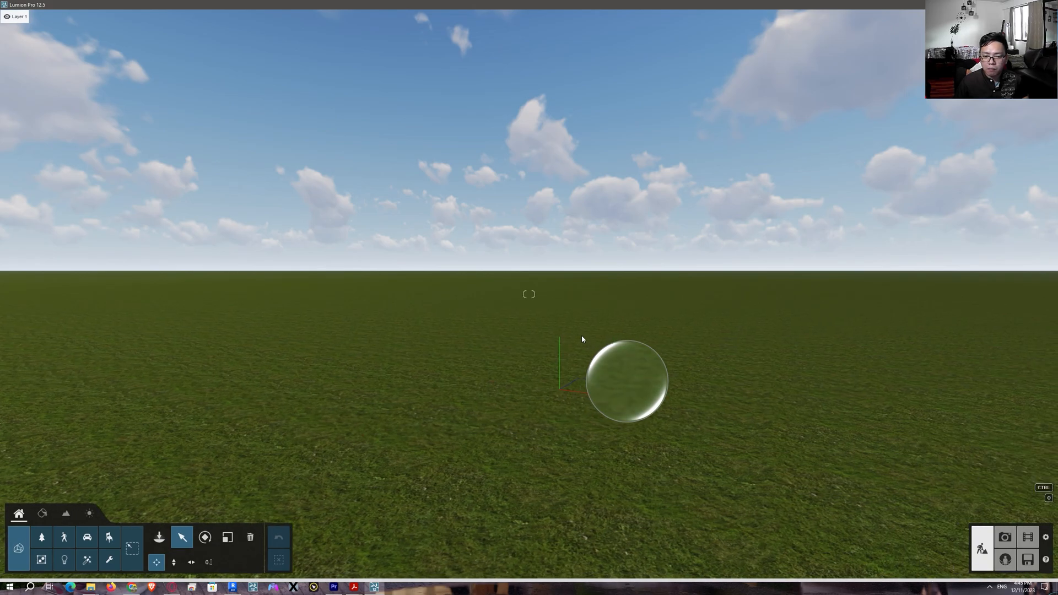
key(s)
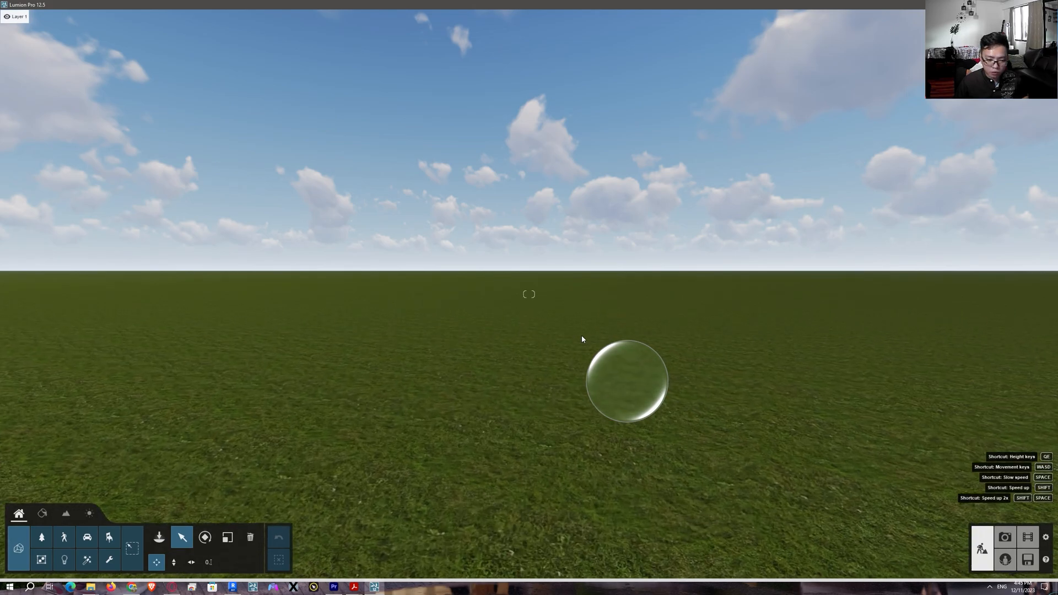
key(s)
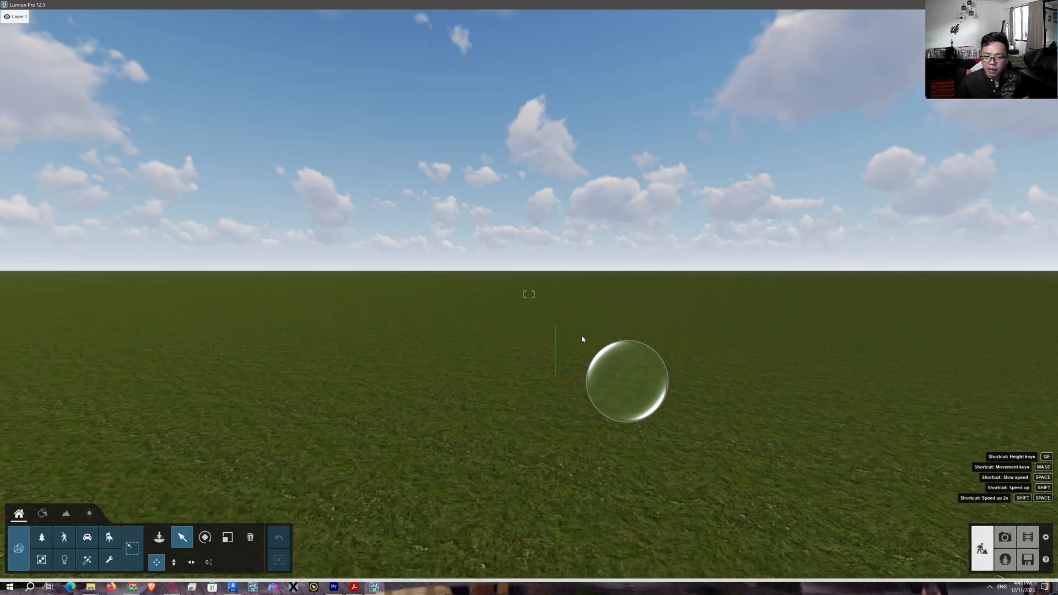
key(w)
key(d)
key(a)
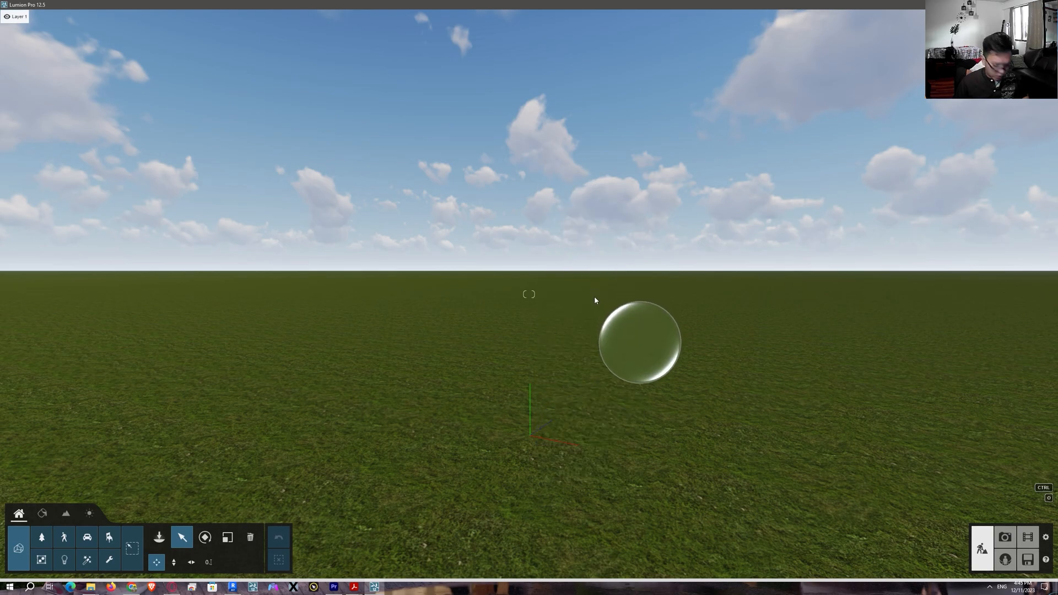
key(w)
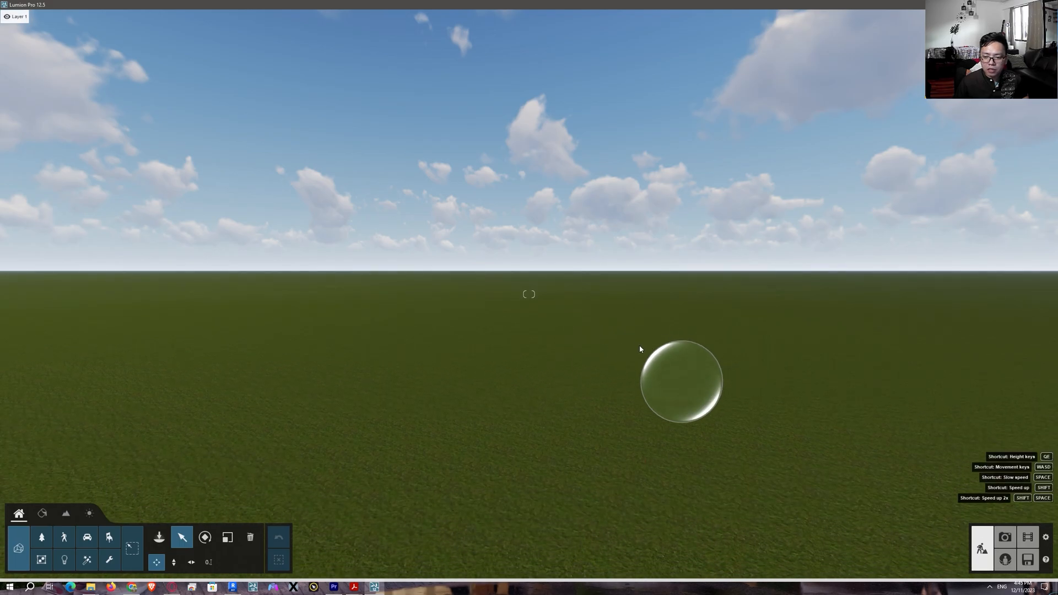
key(s)
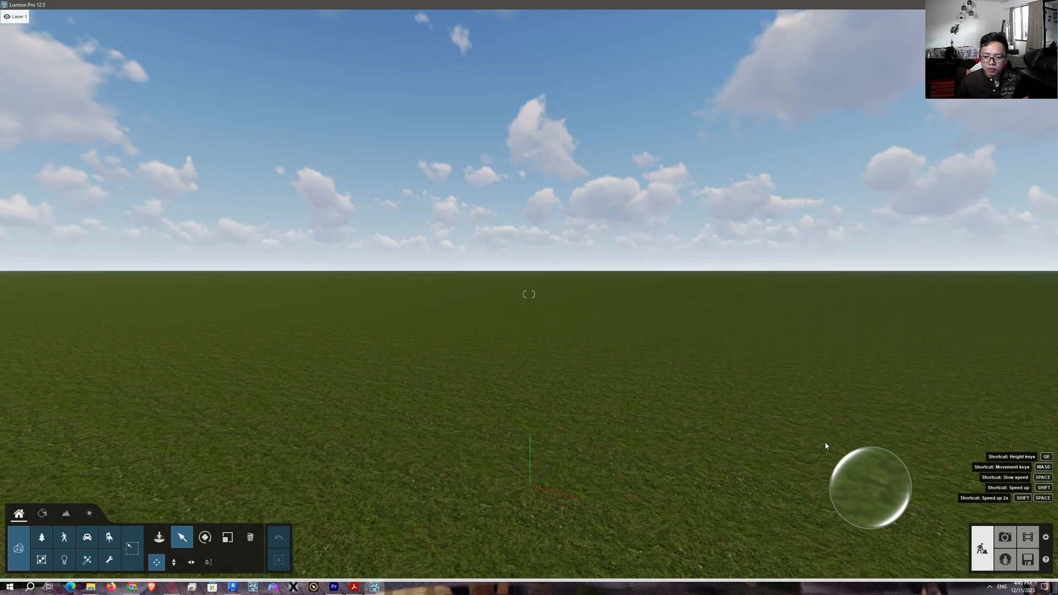
key(w)
key(s)
key(s)
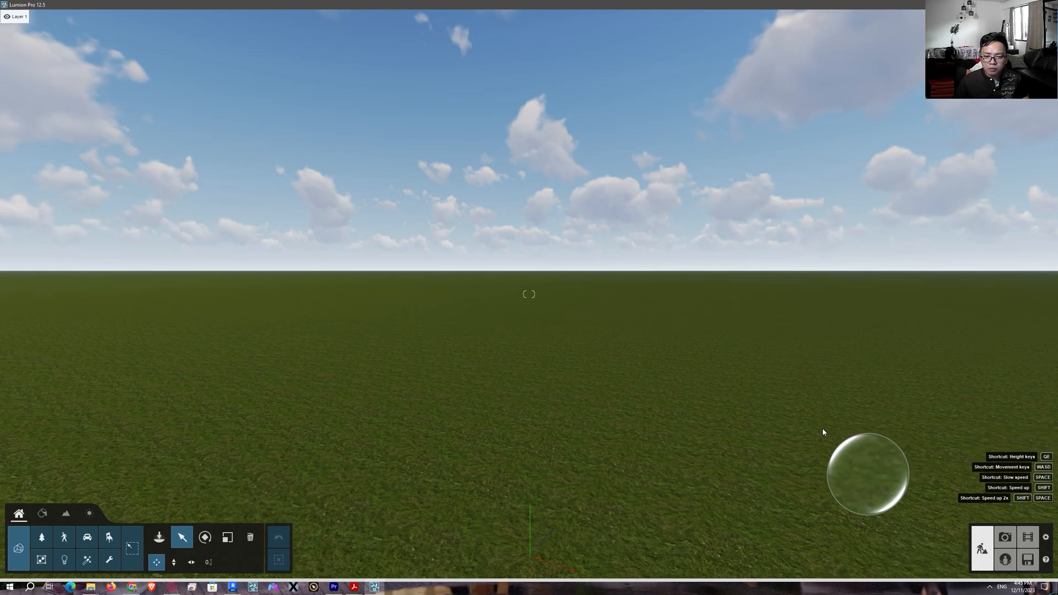
key(w)
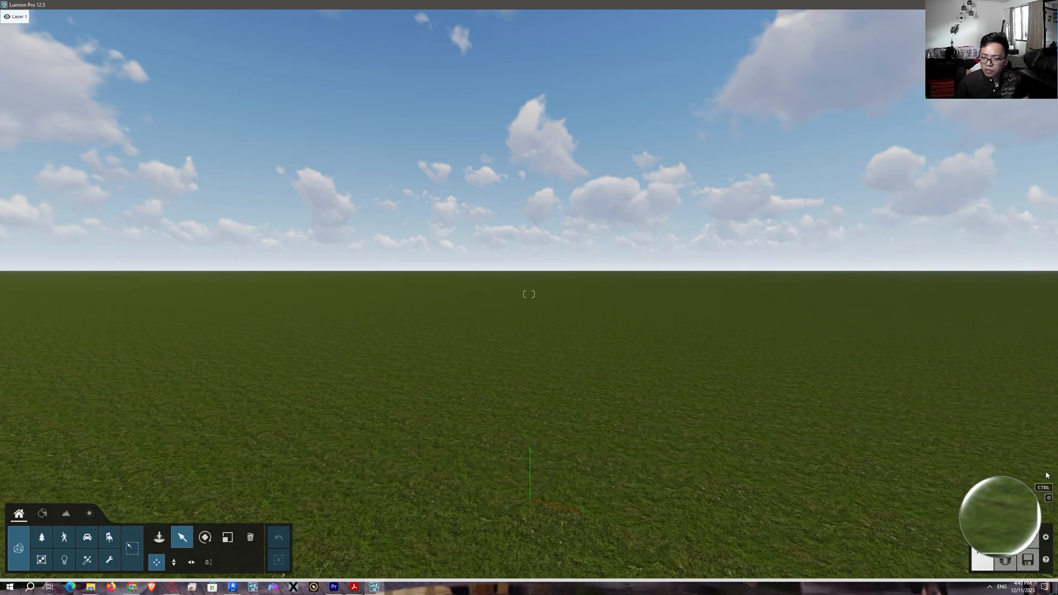
key(w)
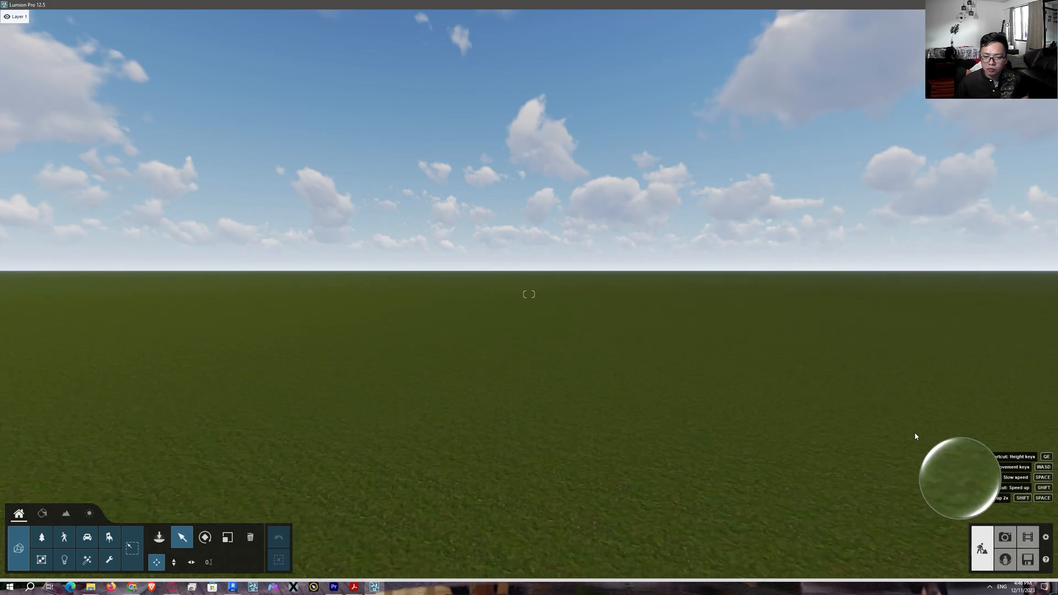
key(q)
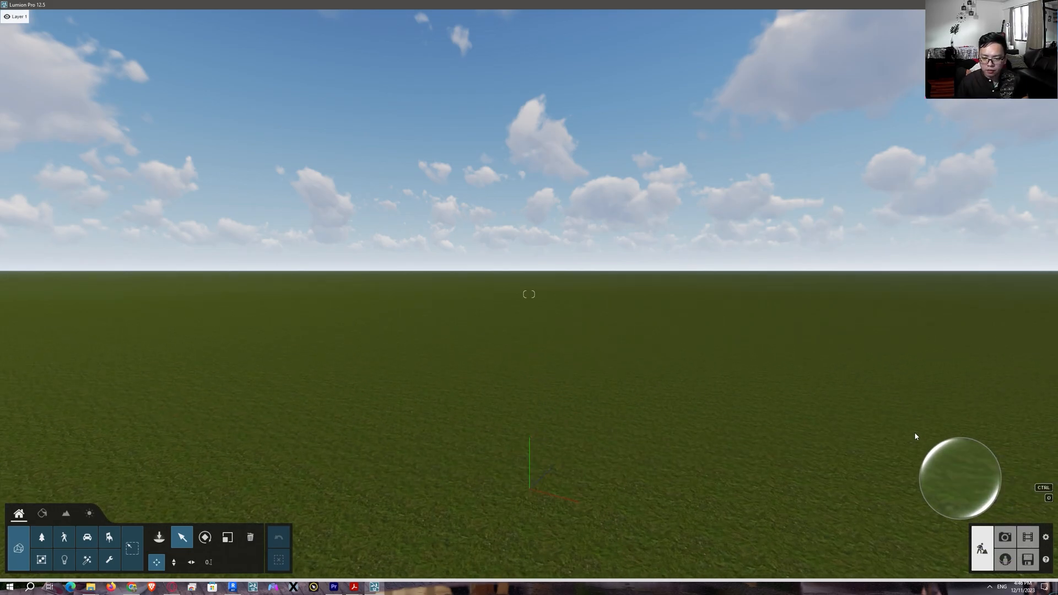
key(s)
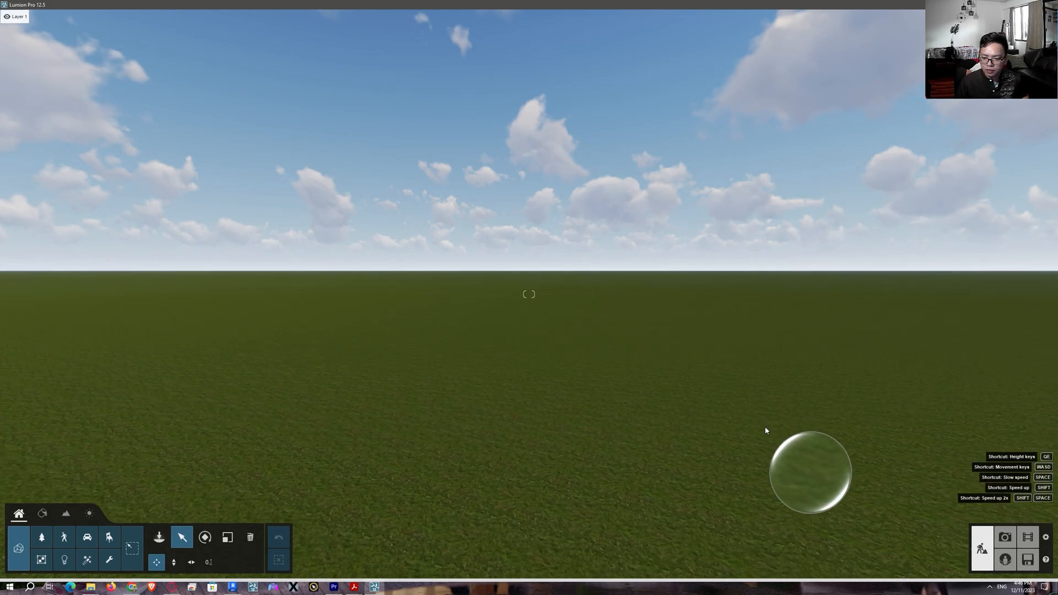
key(s)
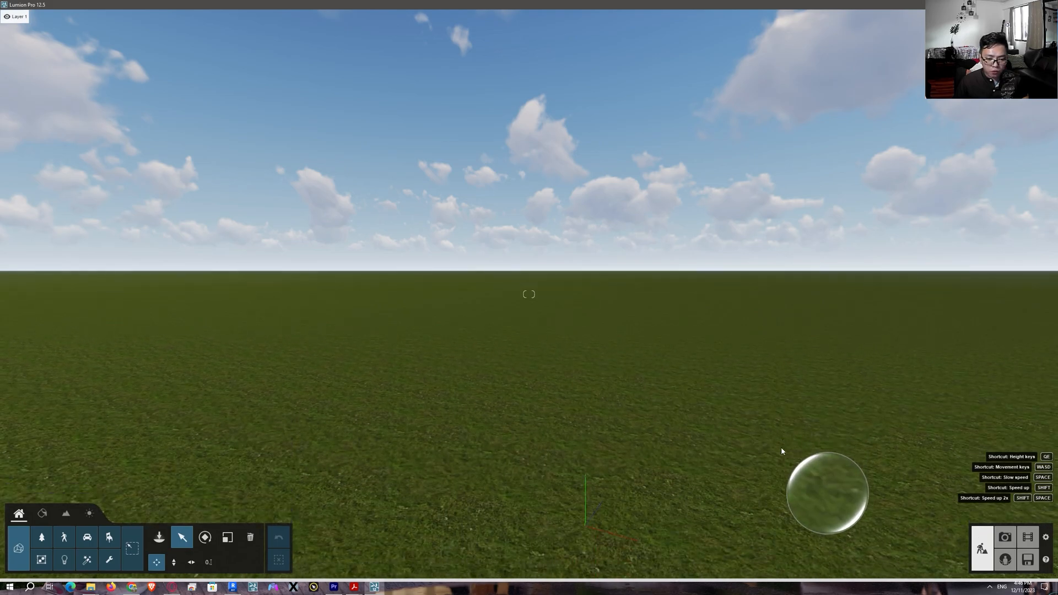
key(s)
key(a)
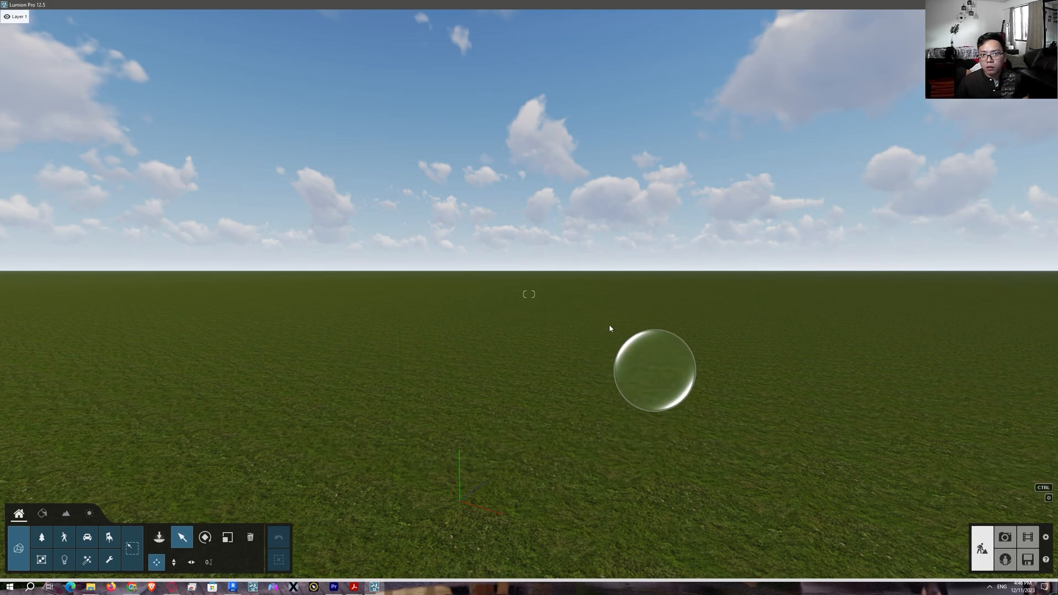
right_drag(634, 308, 1019, 310)
right_drag(680, 349, 558, 302)
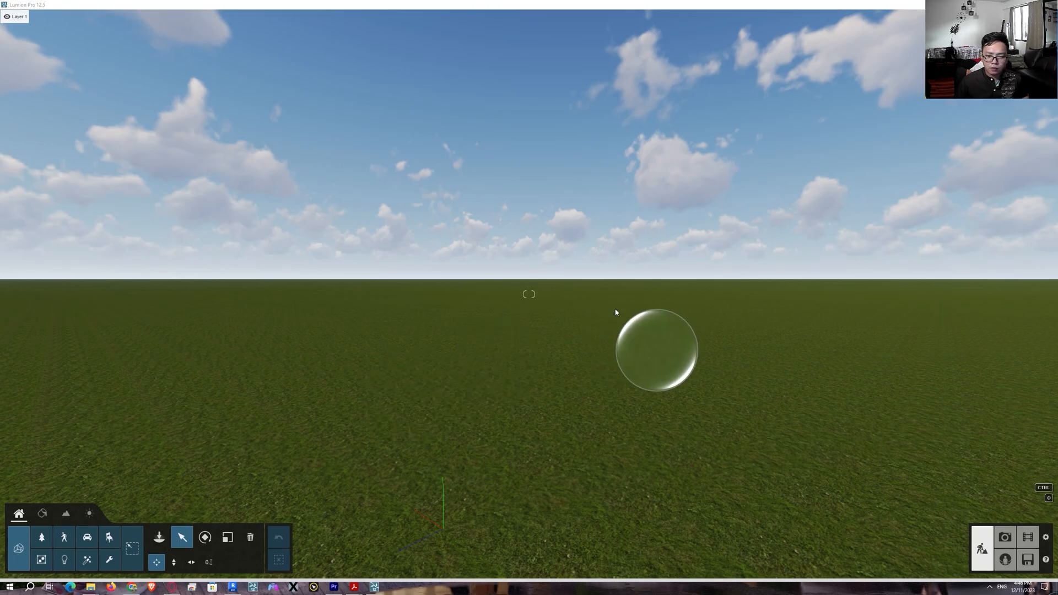
right_drag(643, 331, 488, 347)
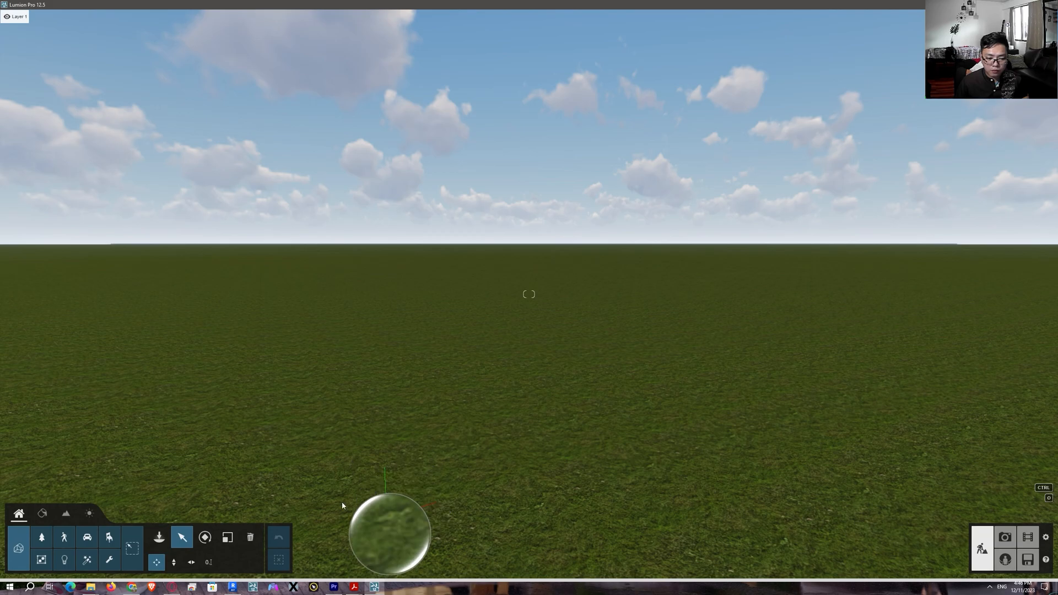
Switch to Revit and duplicate the {3D} view with detailing
click(231, 588)
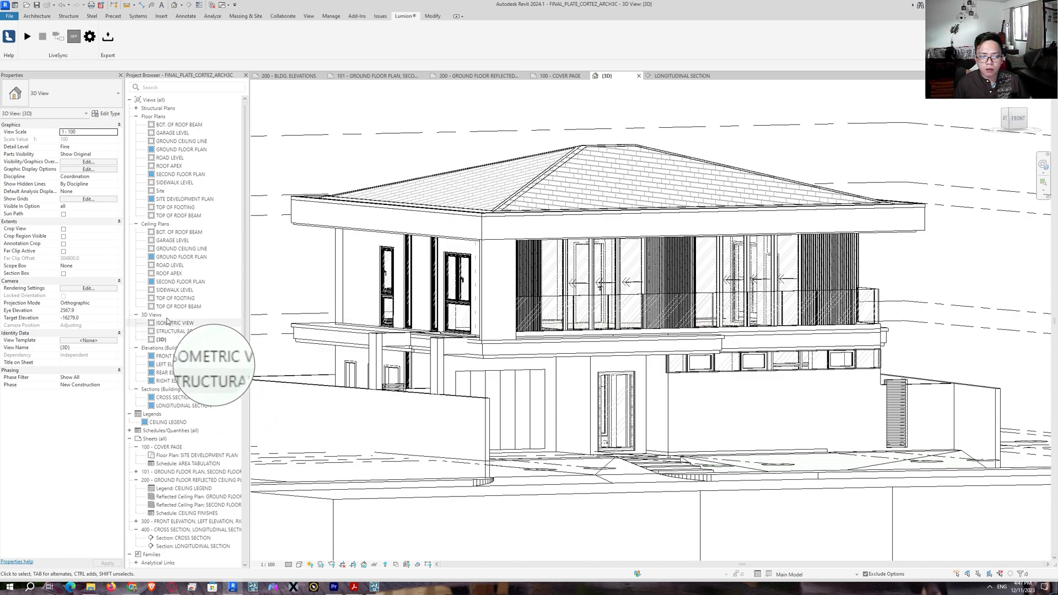
click(150, 315)
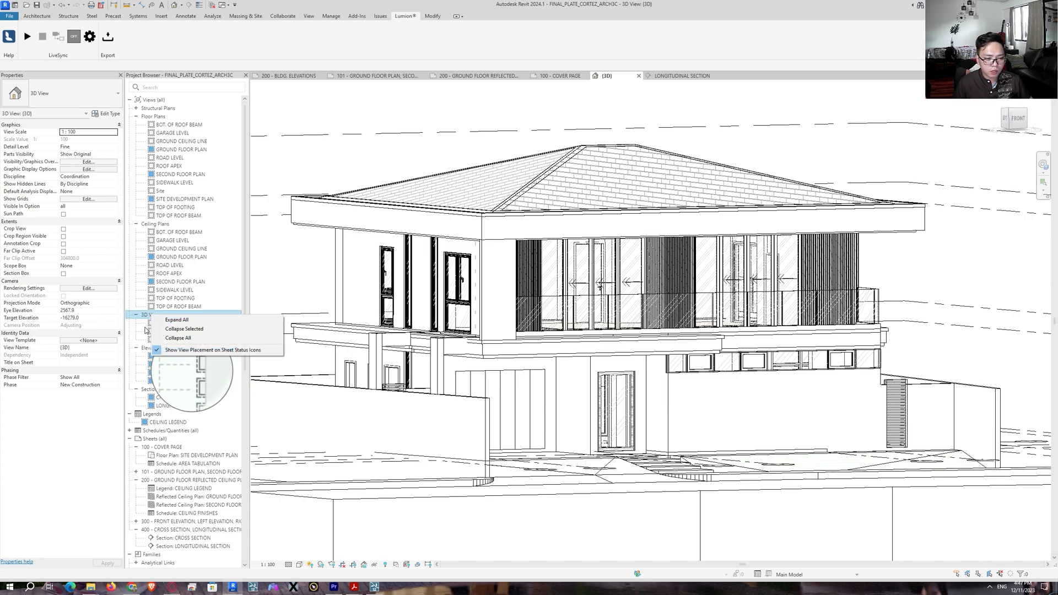
click(161, 340)
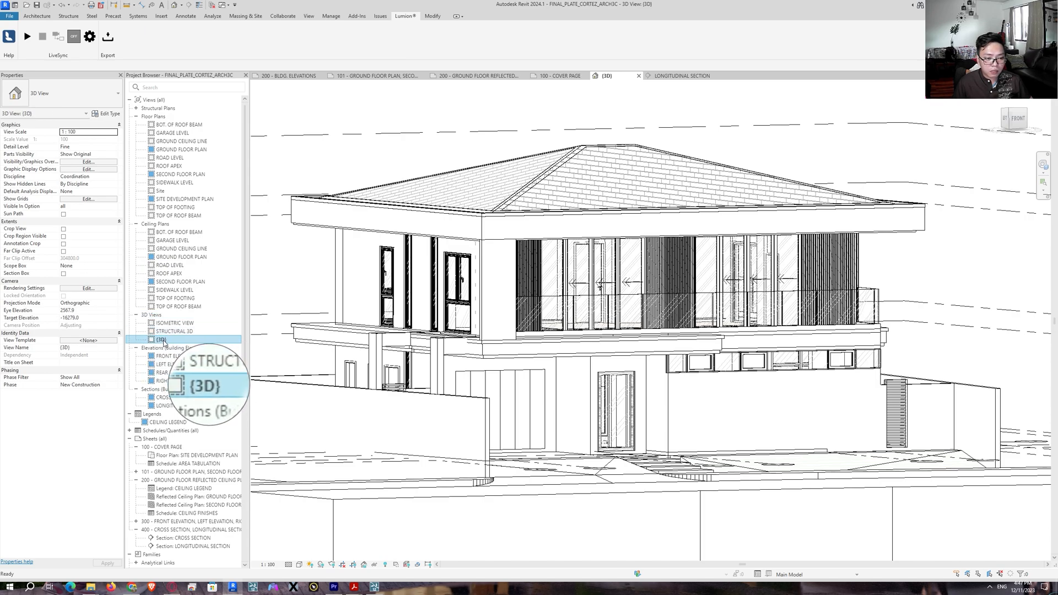
right_click(161, 340)
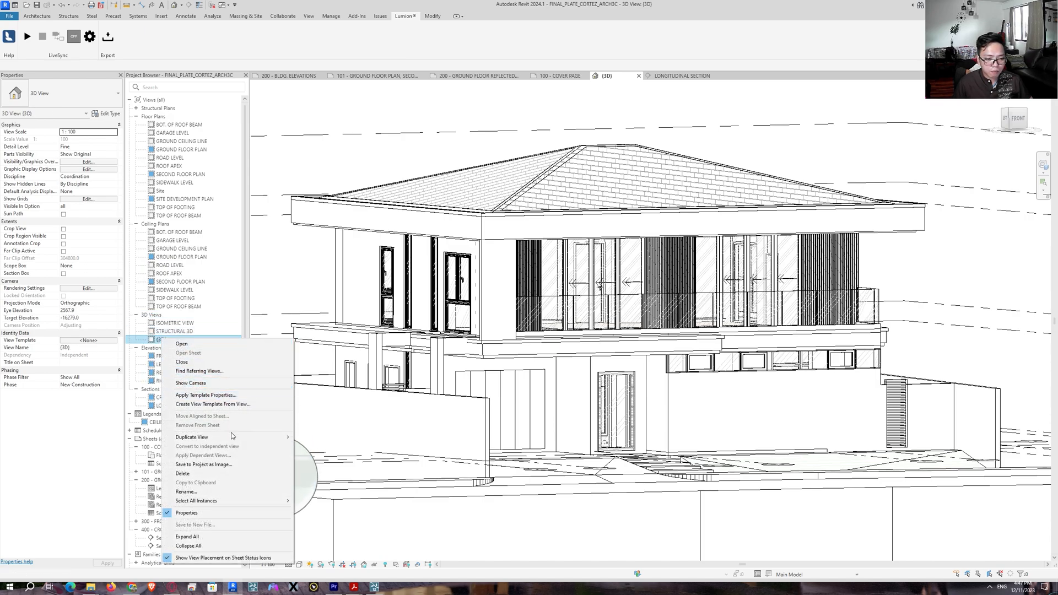
mouse_move(233, 437)
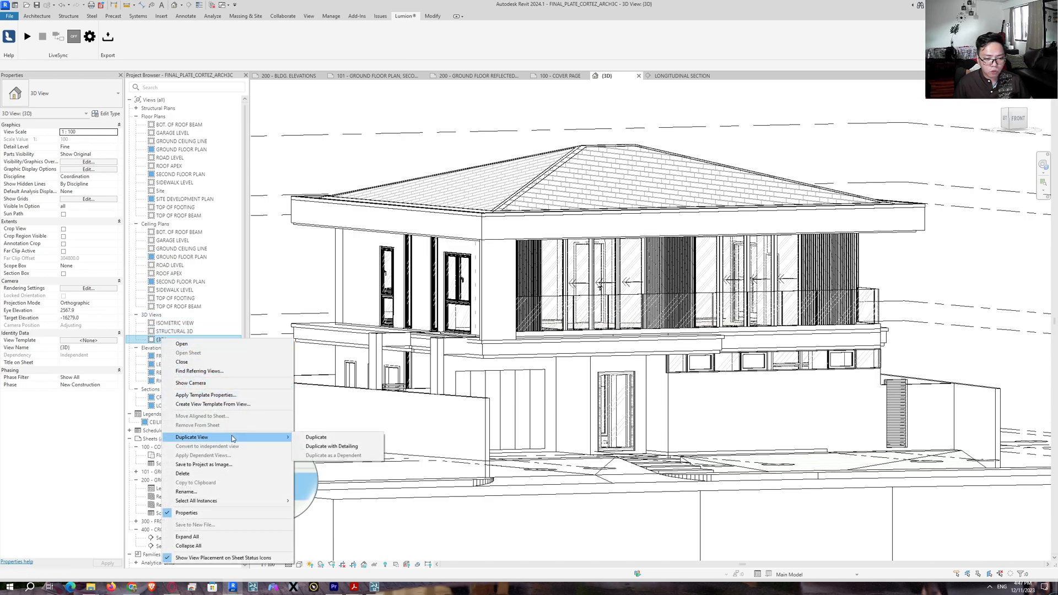
click(327, 448)
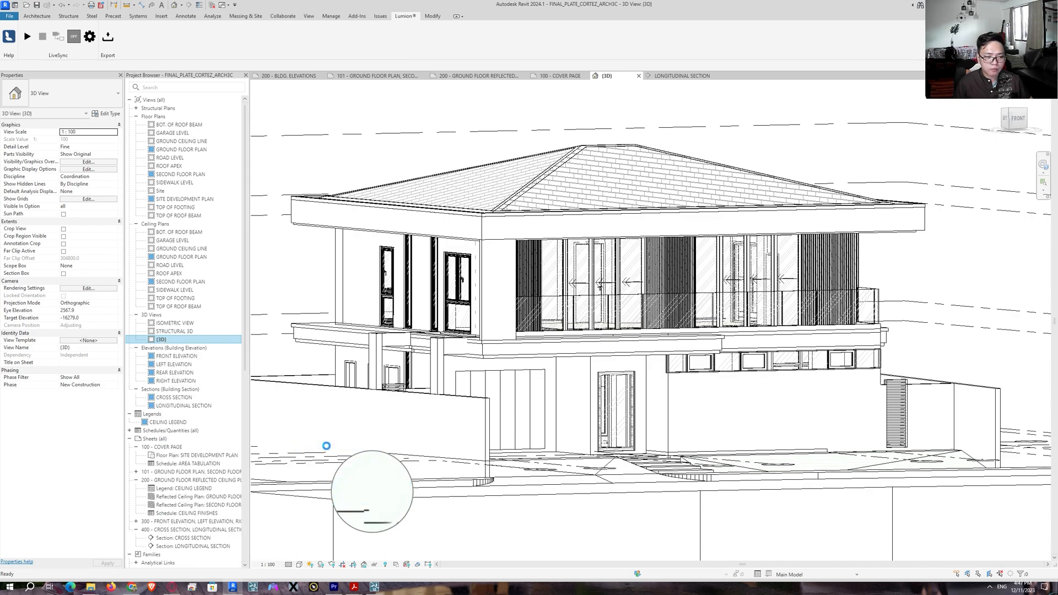
Rename the duplicated 3D view as LUMION
right_click(178, 350)
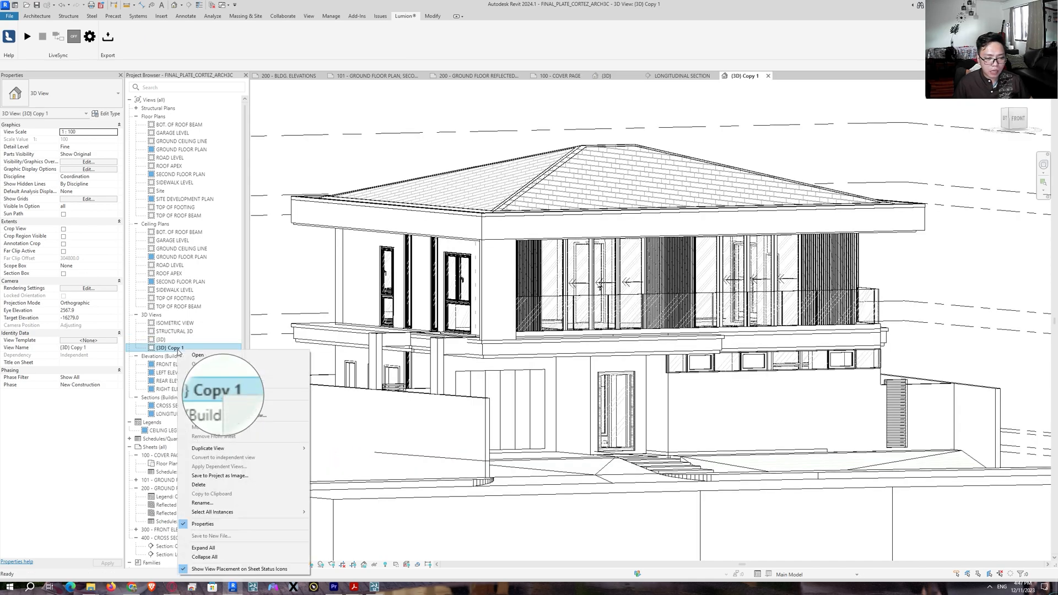
click(201, 503)
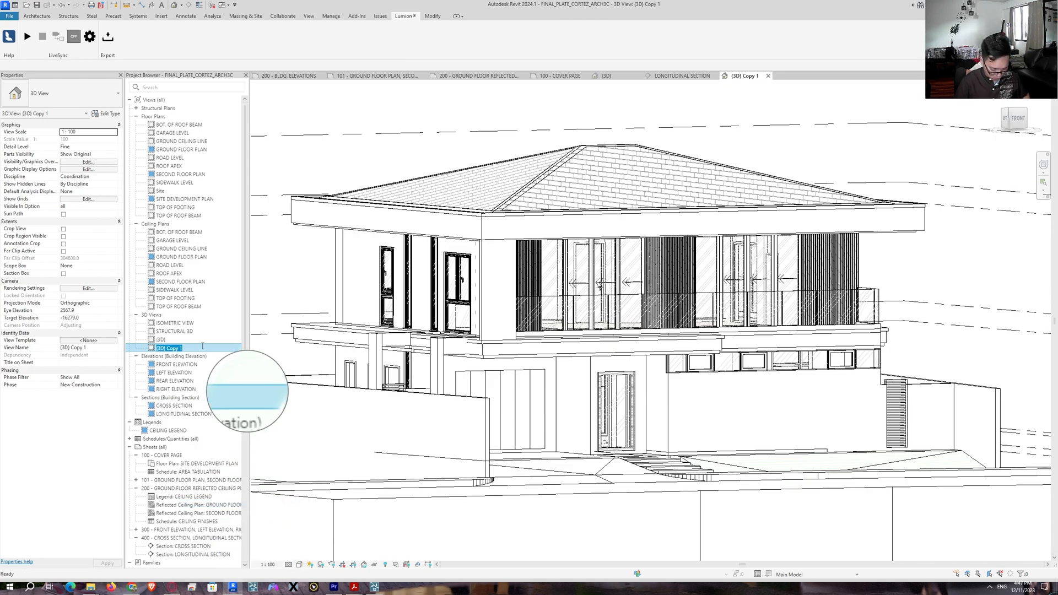
text(L)
key(BackSpace)
key(Caps_Lock)
text(LY)
key(BackSpace)
text(UMION)
key(Return)
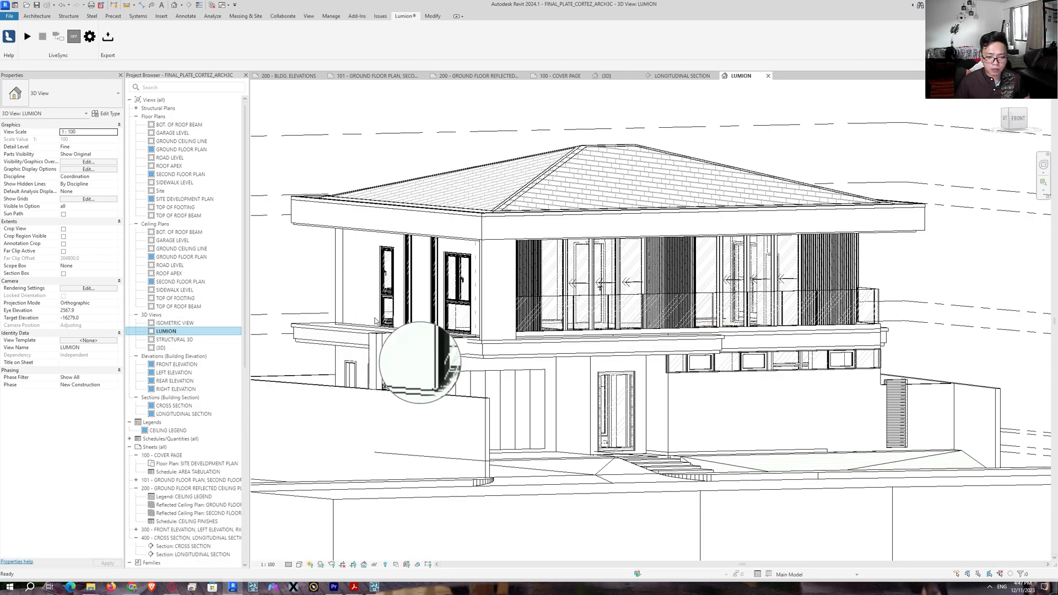
Reorient the LUMION view toward the house front, compare it with the default {3D} view, and close {3D}
shift+middle_drag(510, 345, 669, 358)
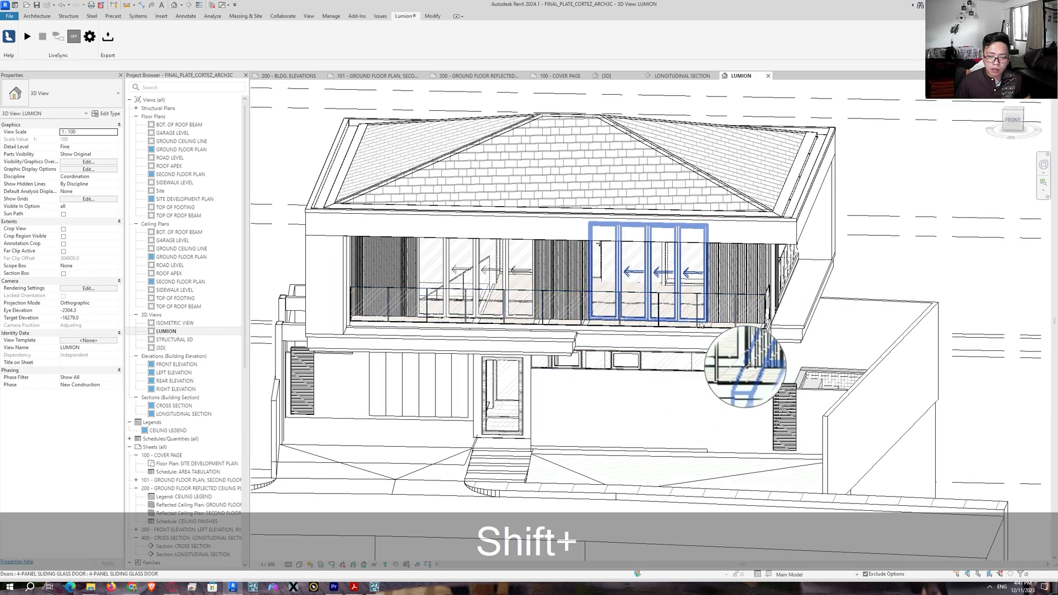
click(174, 6)
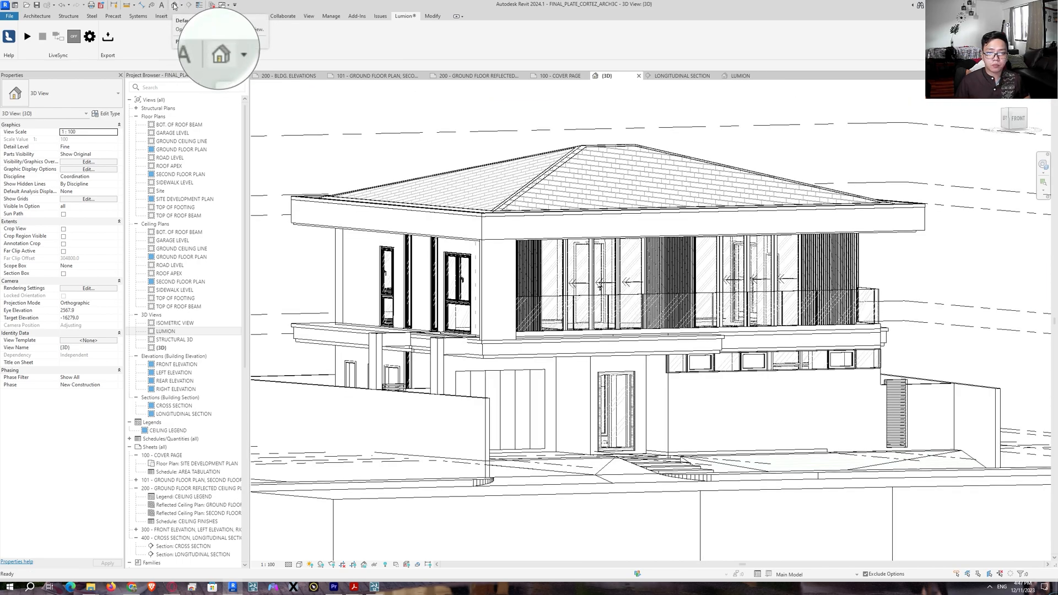
click(639, 76)
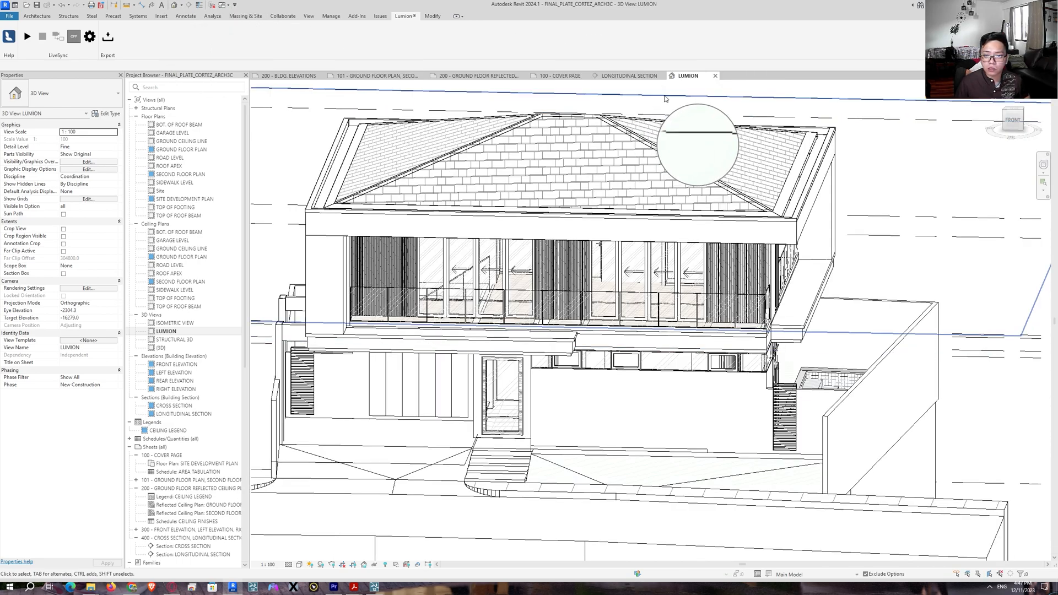
Start LiveSync from the LUMION view of the house and switch to Lumion
middle_drag(649, 216, 745, 270)
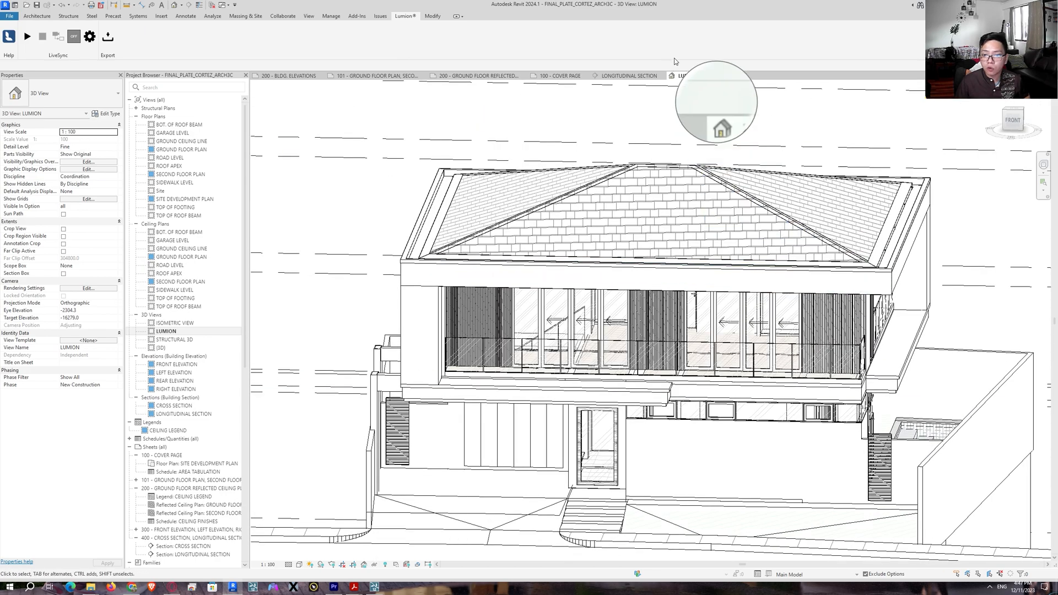
mouse_move(708, 233)
middle_down()
mouse_move(690, 231)
mouse_move(759, 269)
mouse_move(720, 268)
mouse_move(755, 310)
mouse_move(730, 266)
middle_up()
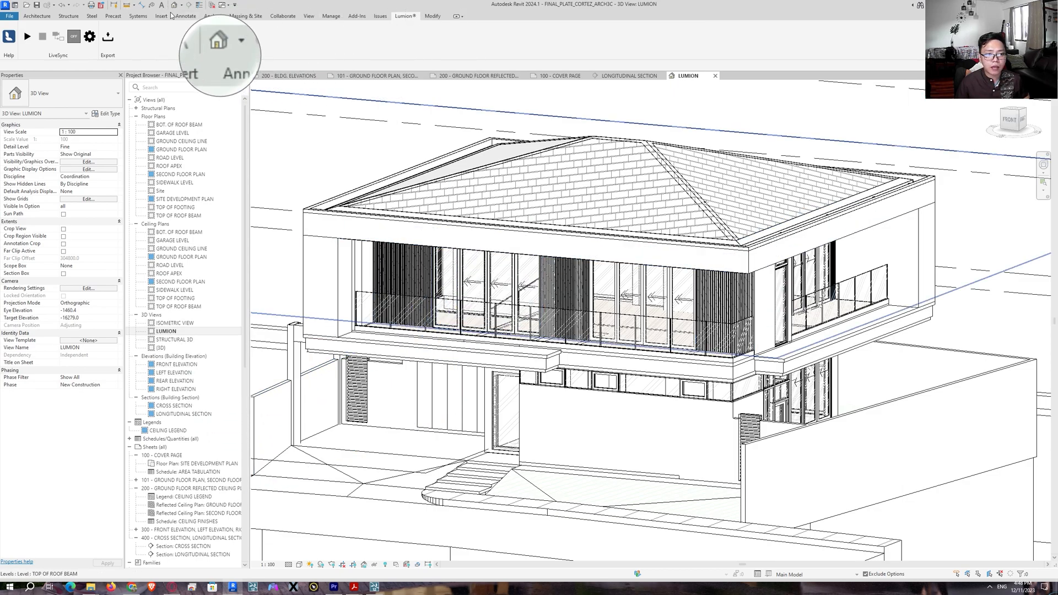
click(28, 37)
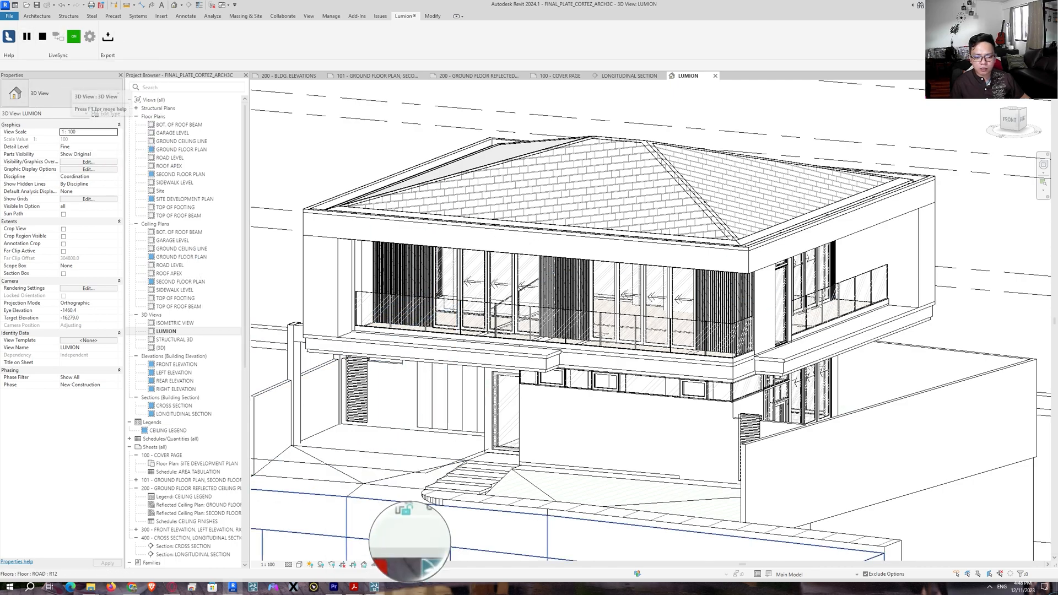
click(374, 587)
Fly around the synced house in Lumion to examine its front facade
key(s)
mouse_move(692, 313)
right_down()
mouse_move(695, 296)
mouse_move(677, 301)
mouse_move(687, 305)
mouse_move(677, 313)
right_up()
key(d)
key(s)
key(w)
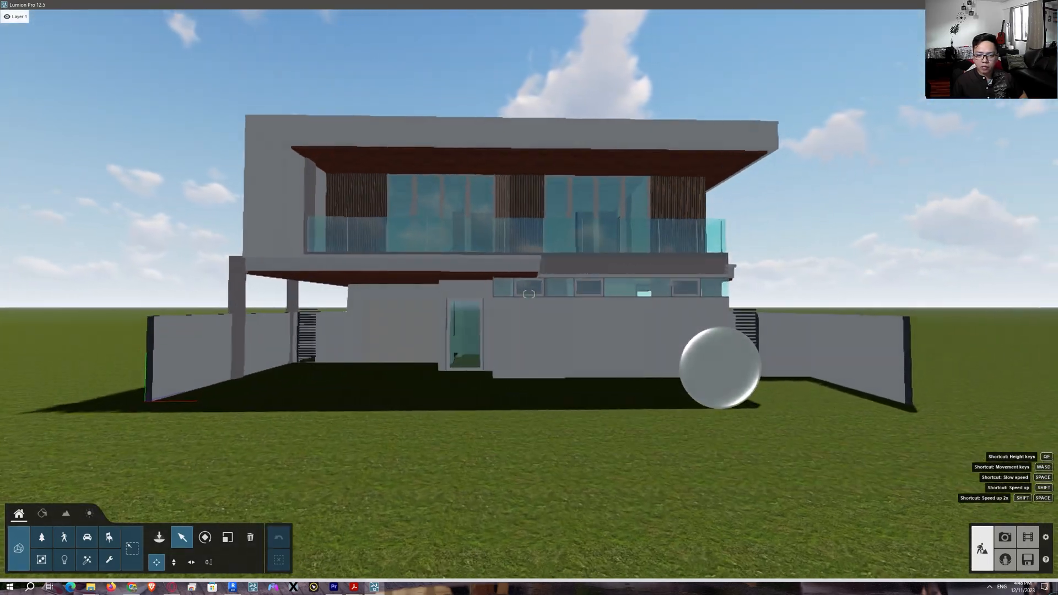
right_drag(539, 220, 567, 264)
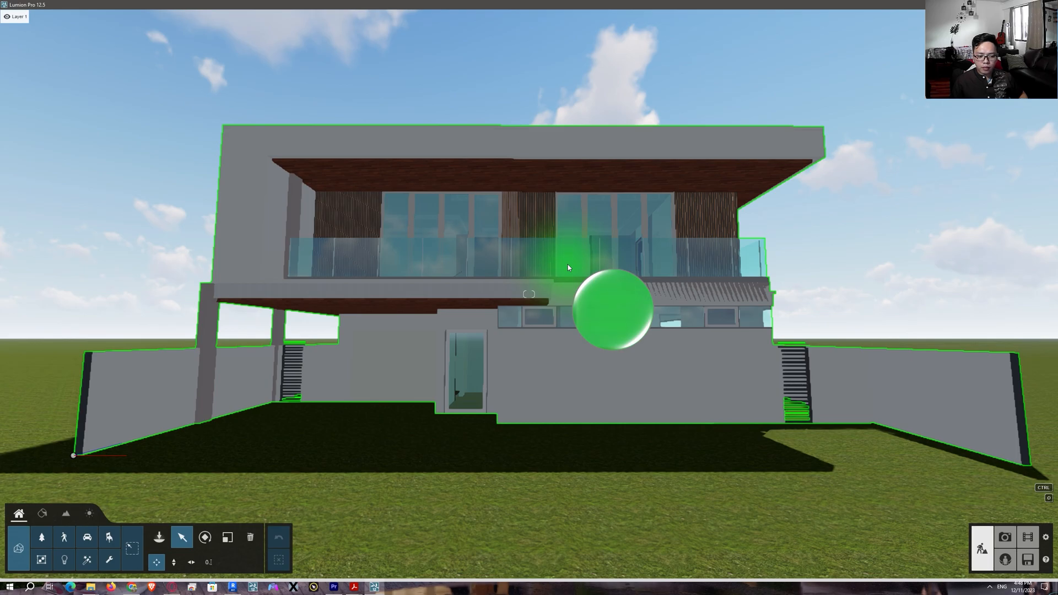
Switch to Revit, open the STRUCTURAL 3D view, and check how the active view is synced in Lumion
click(264, 545)
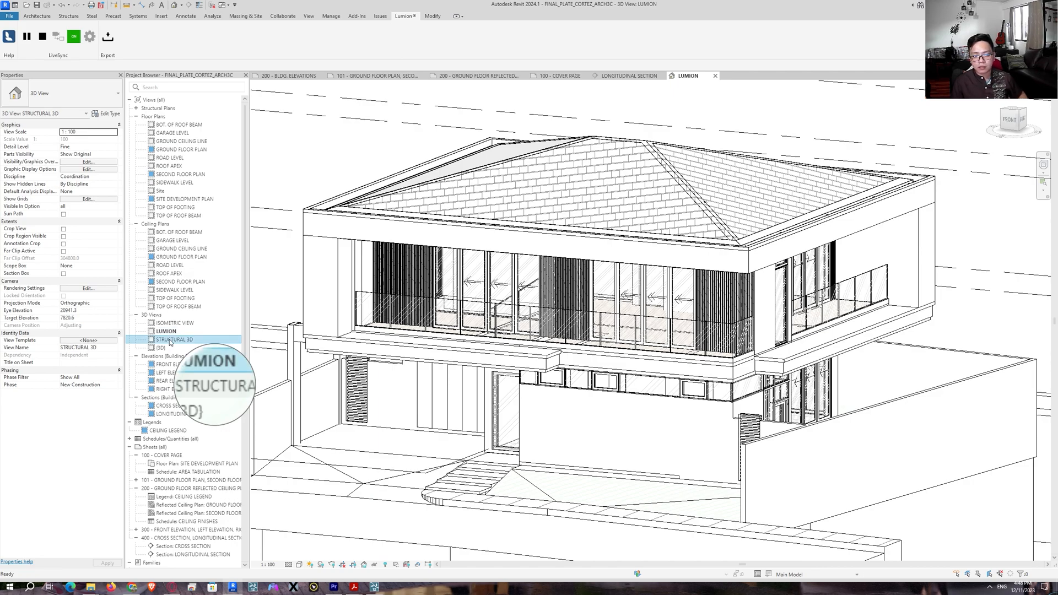
double_click(169, 339)
scroll(584, 352, up, 4)
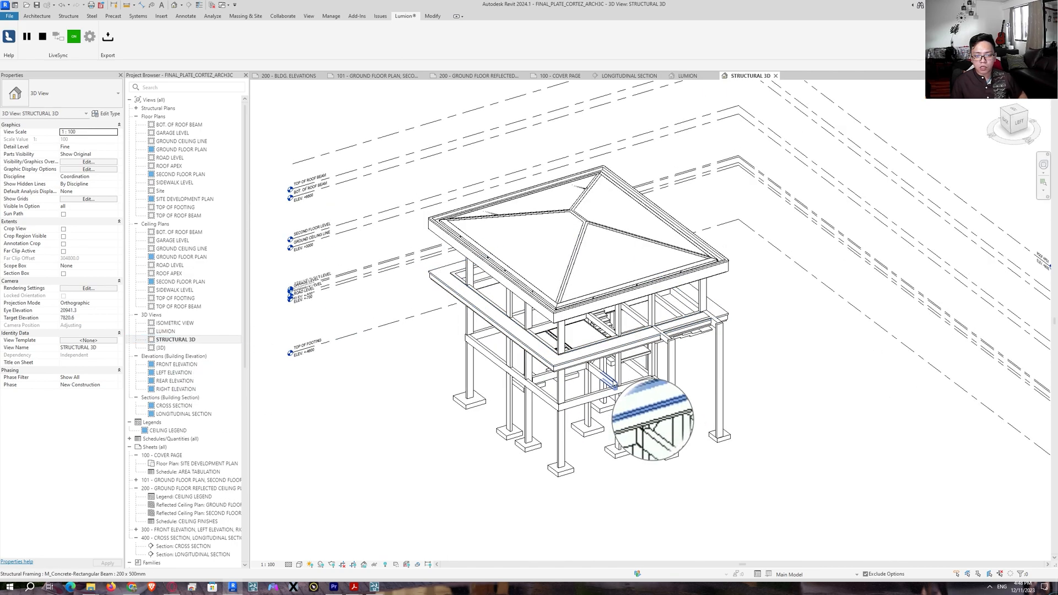
click(379, 591)
right_drag(615, 335, 740, 342)
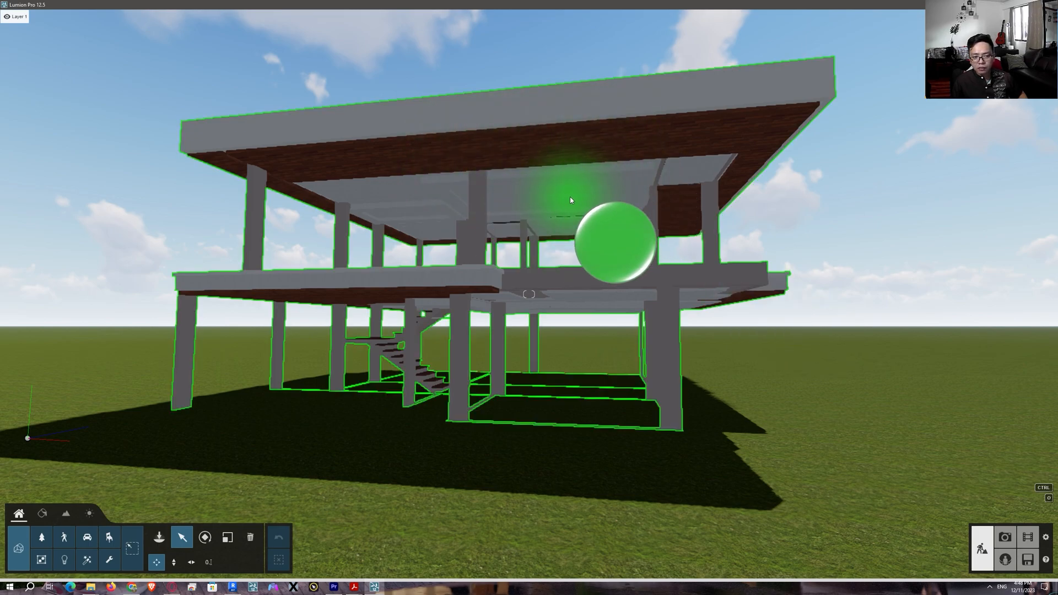
Switch to Revit, return to the LUMION view to sync the full house, and switch back to Lumion
click(234, 587)
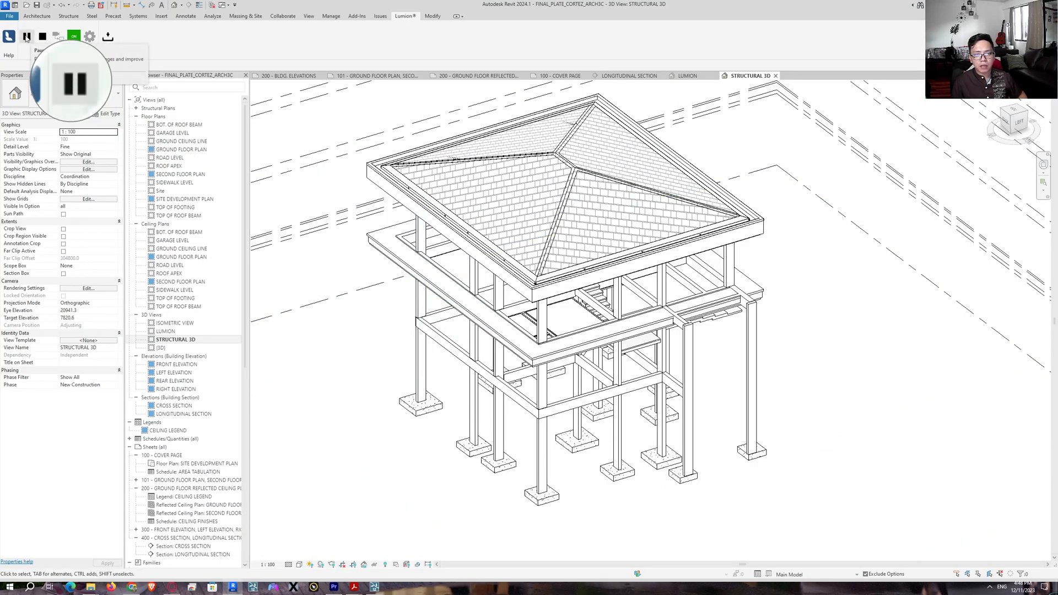
click(693, 78)
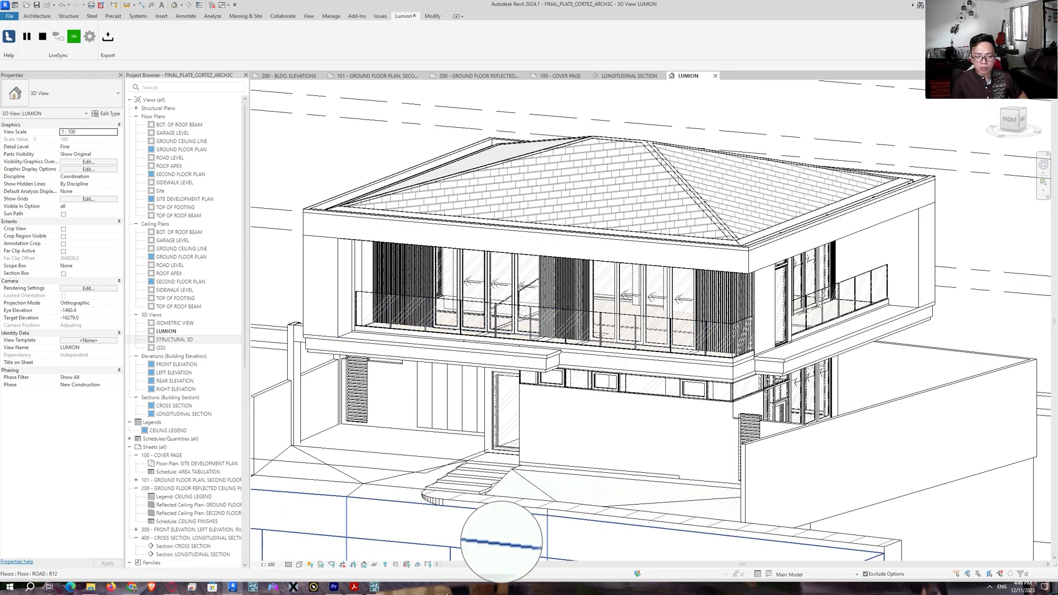
click(374, 586)
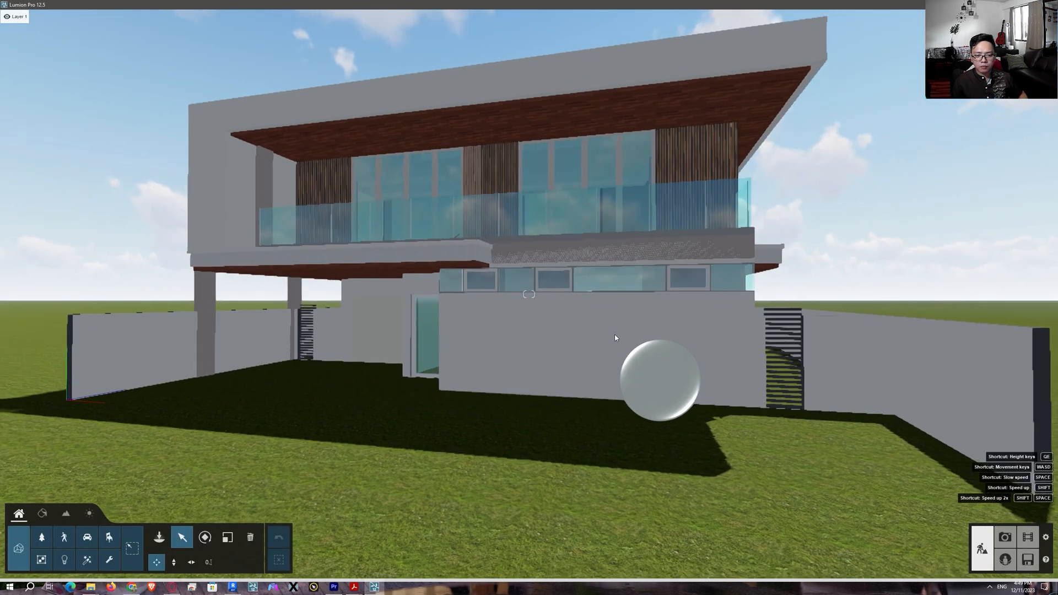
Examine the front of the house and where it meets the grass terrain
key(s)
key(a)
mouse_move(614, 337)
right_down()
mouse_move(636, 318)
mouse_move(615, 322)
right_up()
key(w)
key(d)
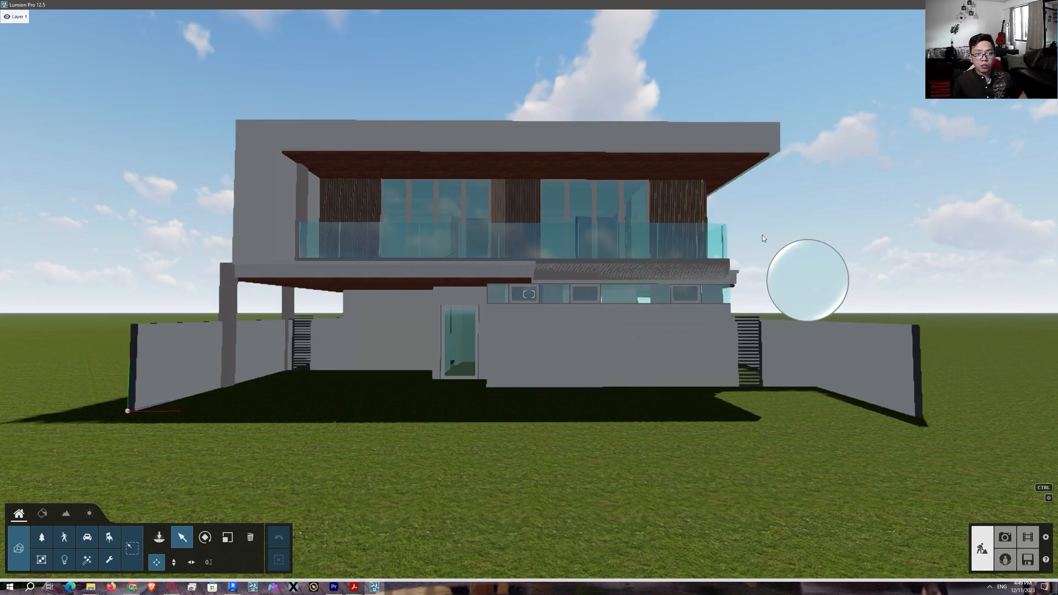
key(s)
right_drag(760, 336, 653, 370)
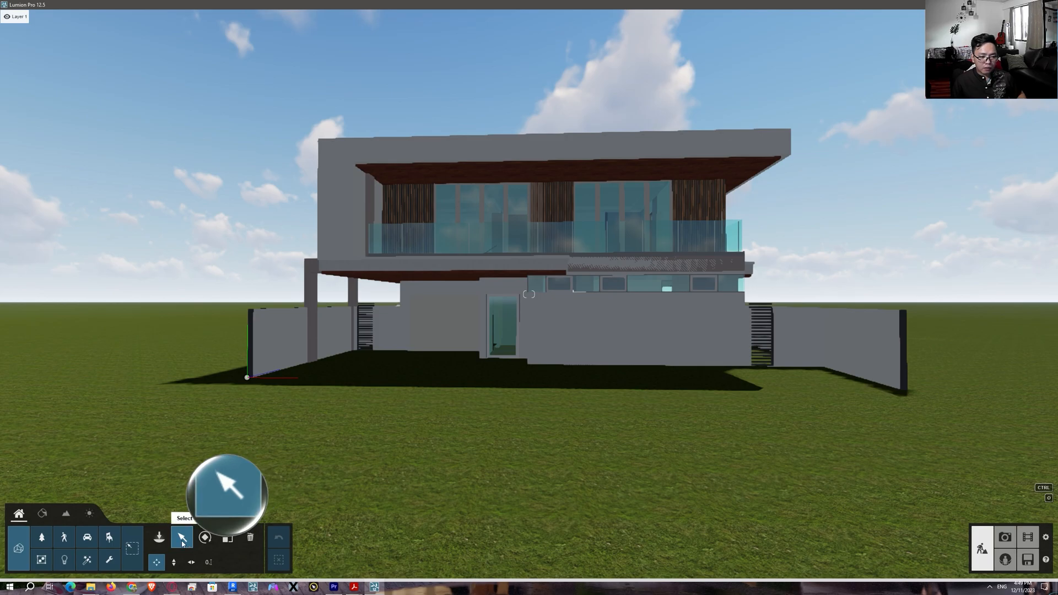
Select the imported house model and raise it above the terrain by setting its Y position to 1 m
click(248, 380)
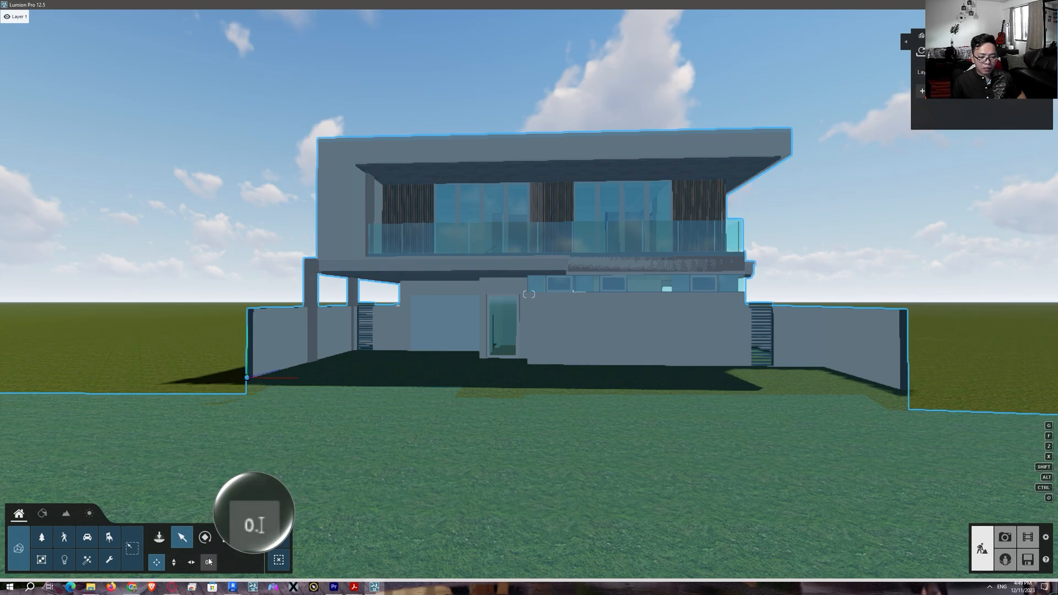
click(208, 562)
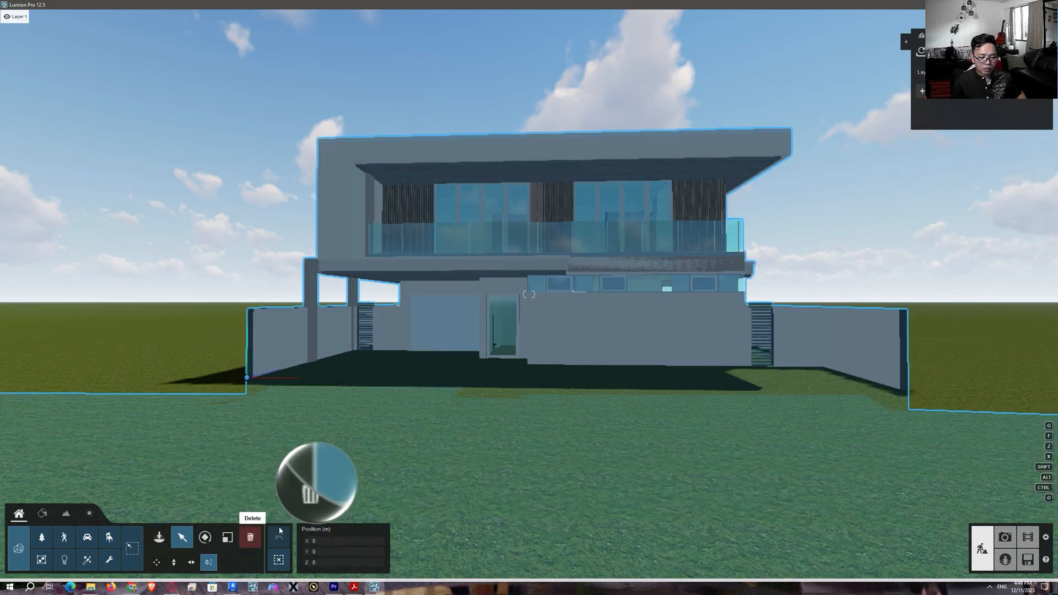
click(318, 552)
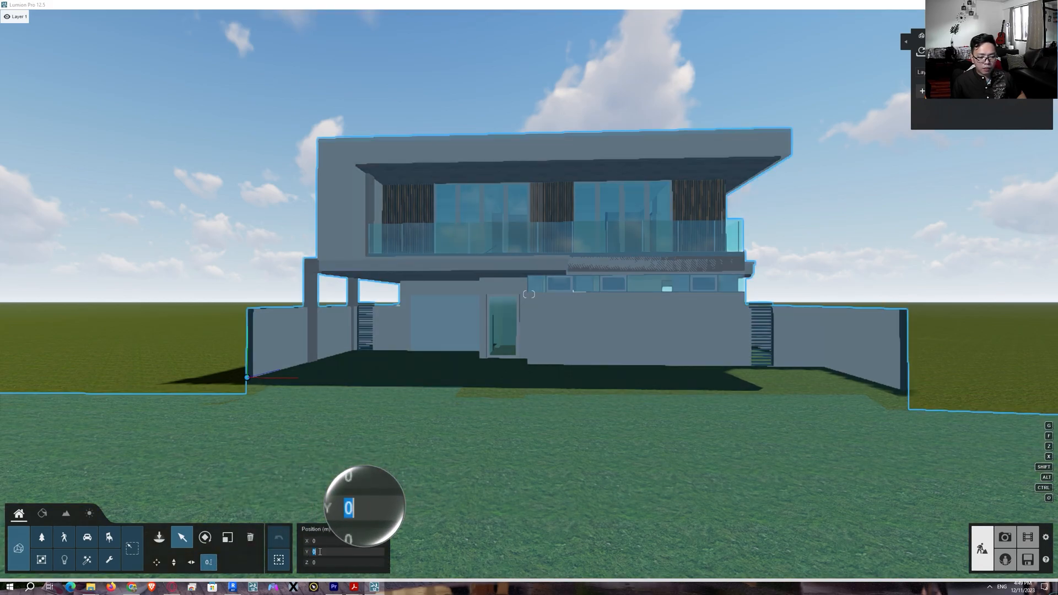
text(1)
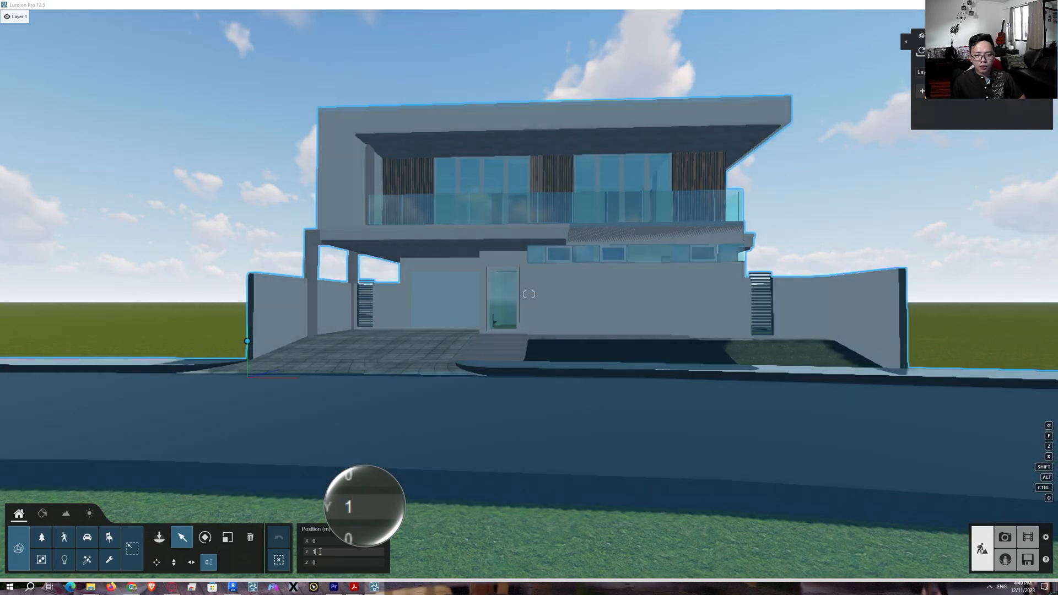
click(627, 397)
Examine the raised house, driveway, garden and road from the front and at an angle
key(d)
key(d)
right_drag(854, 284, 506, 353)
key(a)
key(q)
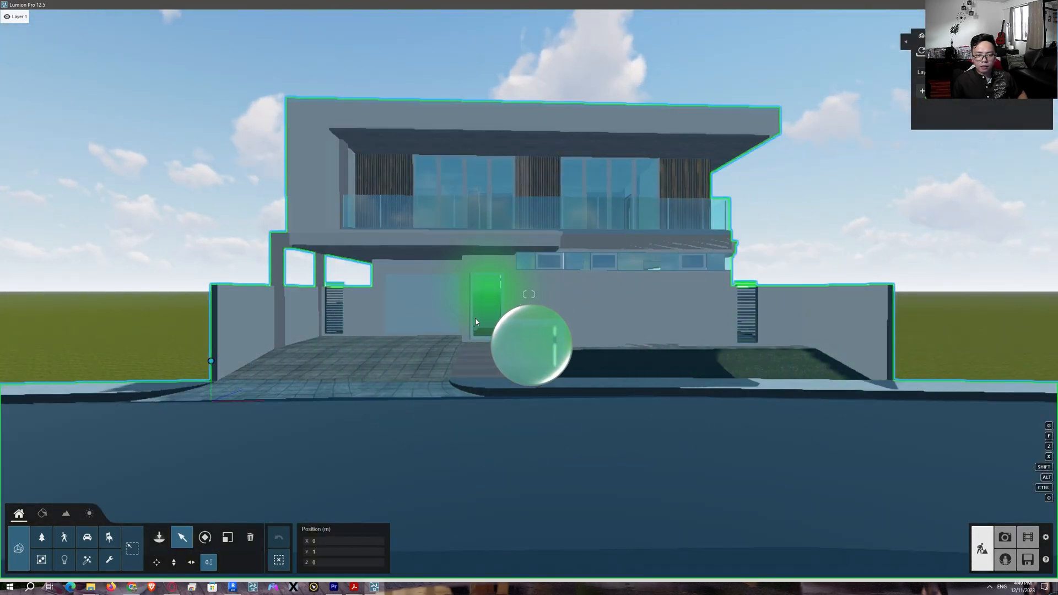
right_drag(431, 366, 427, 359)
key(w)
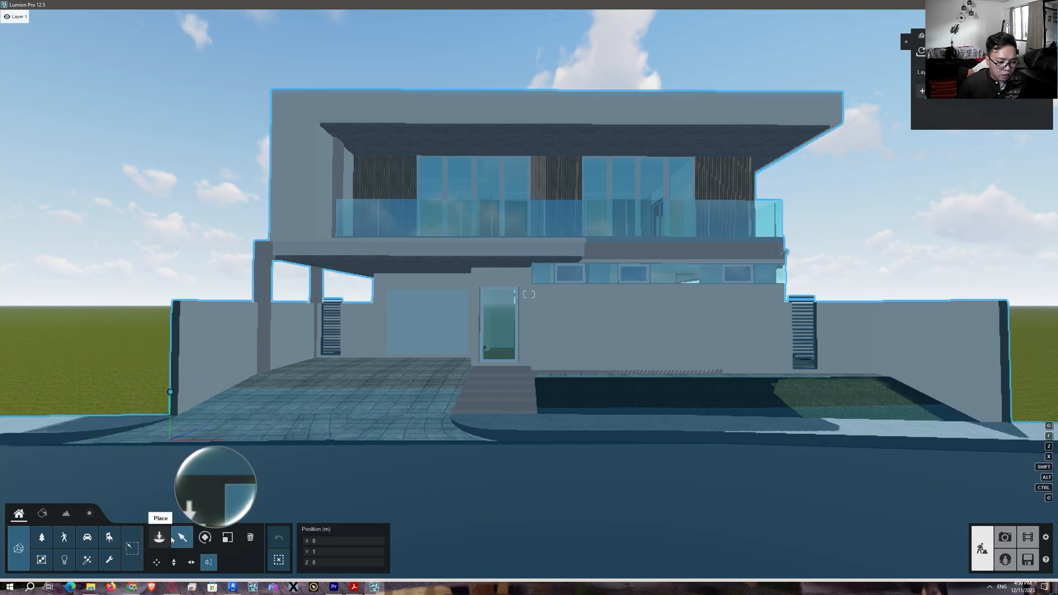
key(s)
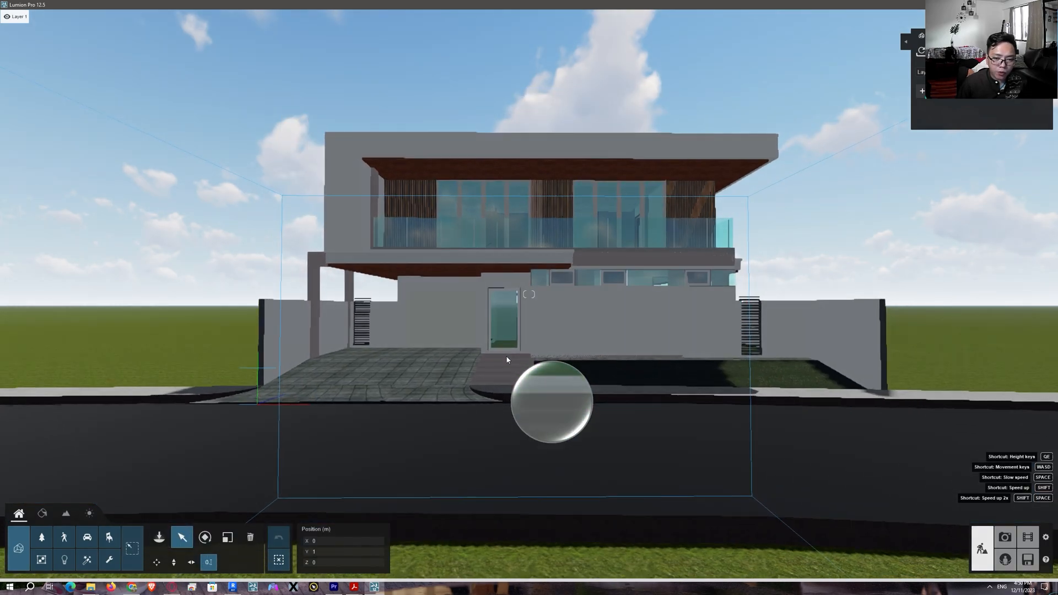
key(a)
right_drag(369, 403, 427, 353)
key(w)
key(a)
right_drag(472, 147, 306, 314)
key(s)
key(d)
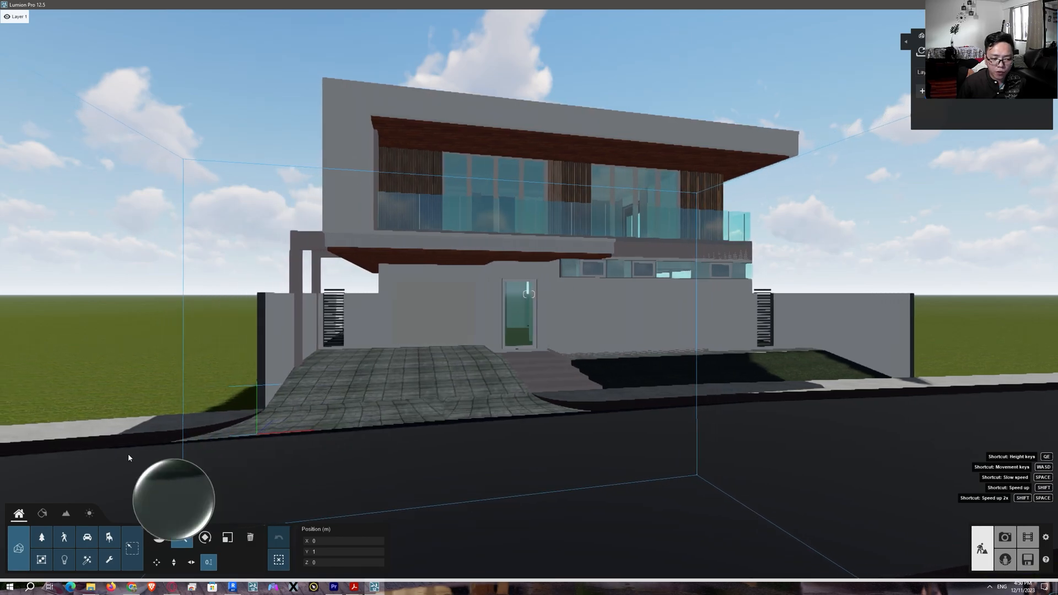
Activate the material editor and select the ROAD PAVEMENT surface in front of the house
click(44, 516)
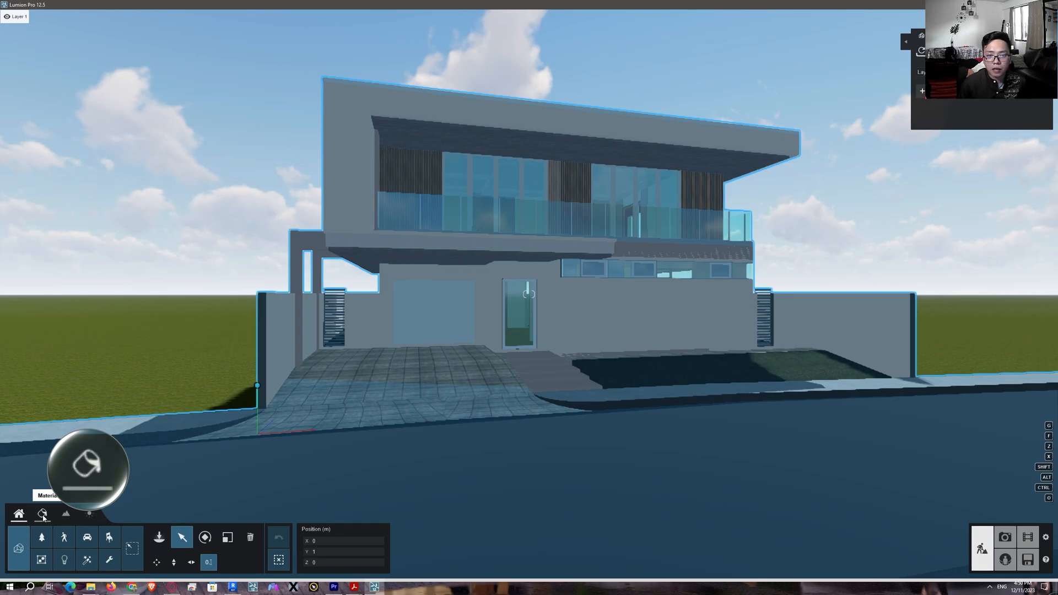
click(43, 517)
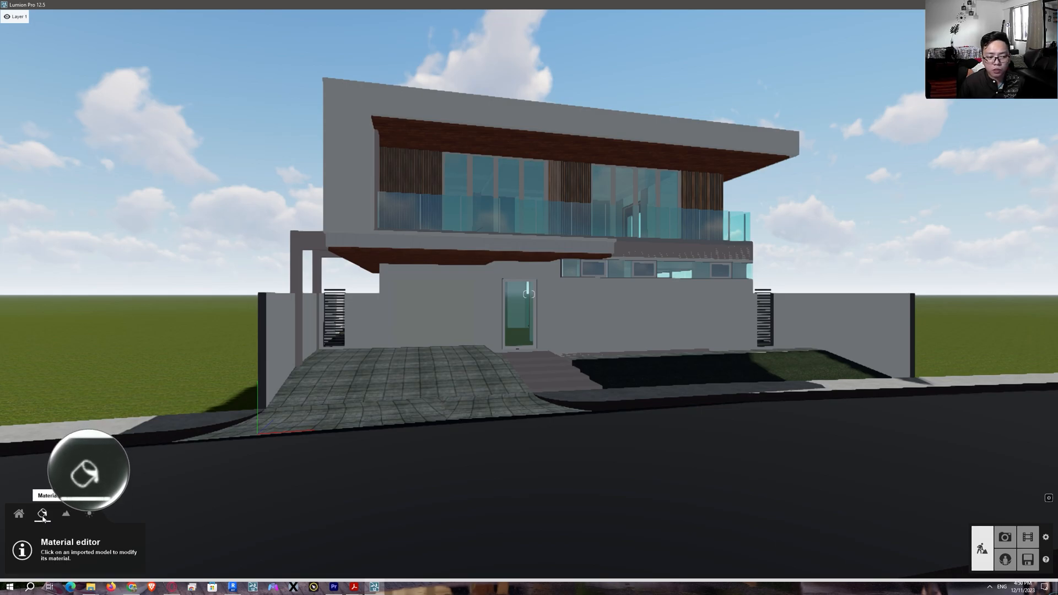
right_drag(590, 435, 502, 369)
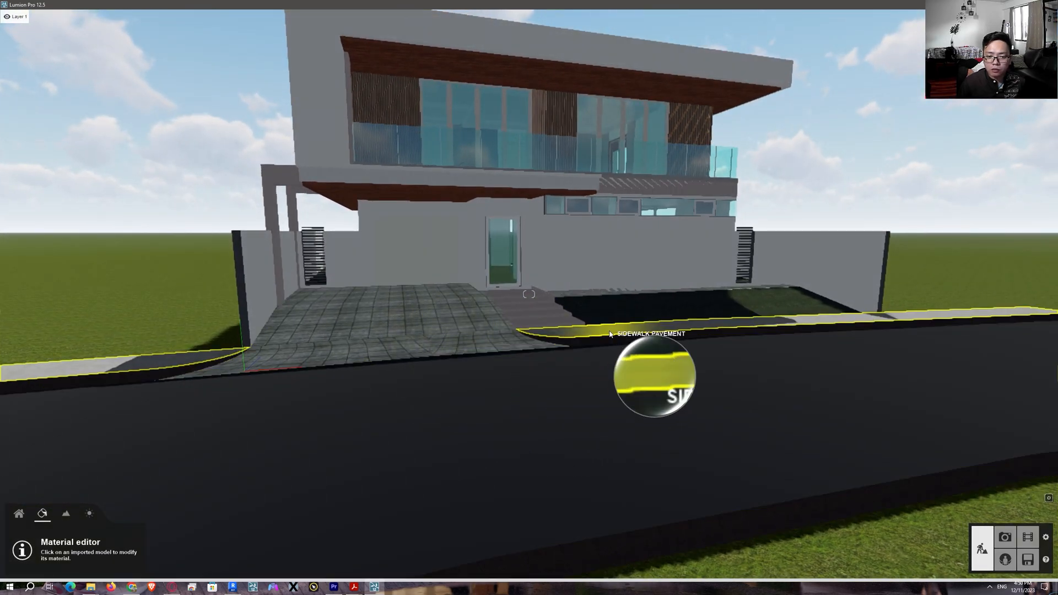
key(d)
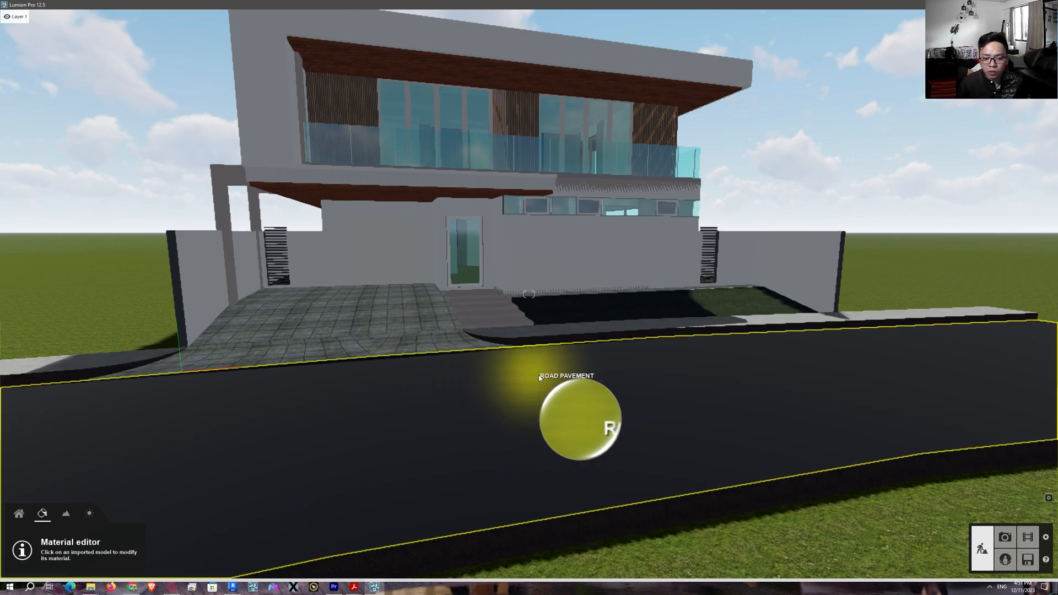
right_drag(641, 420, 604, 414)
key(w)
key(s)
key(s)
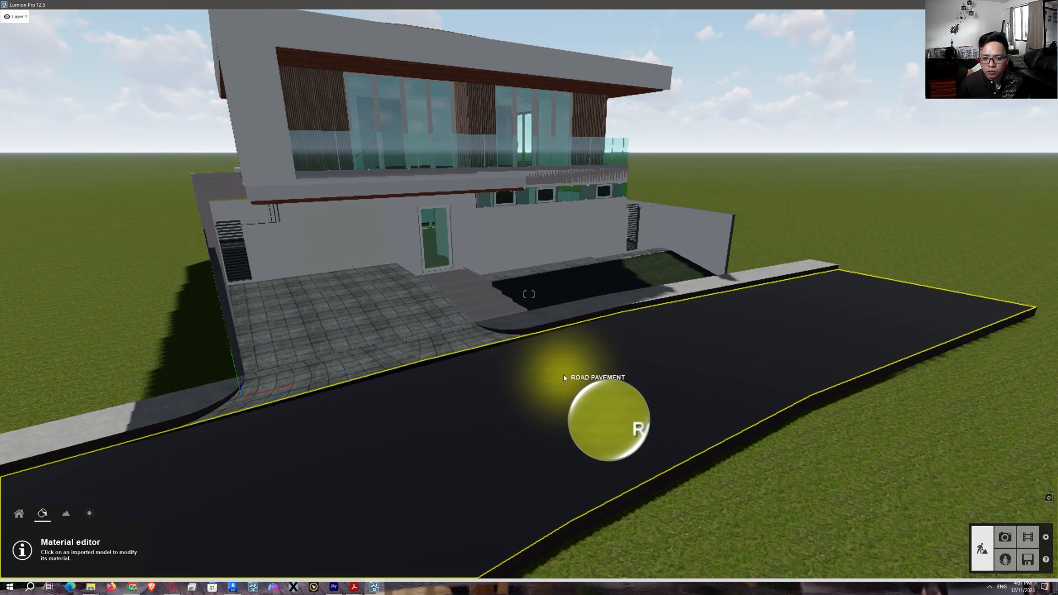
click(570, 375)
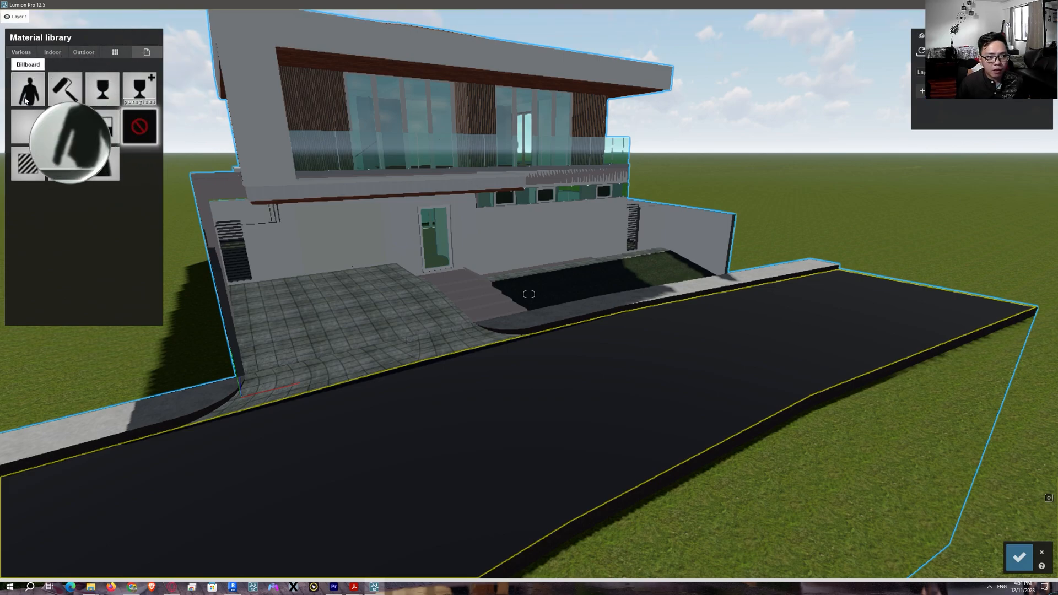
Apply the fifth asphalt material on page 2 of the outdoor material library to the road pavement
click(25, 52)
click(59, 53)
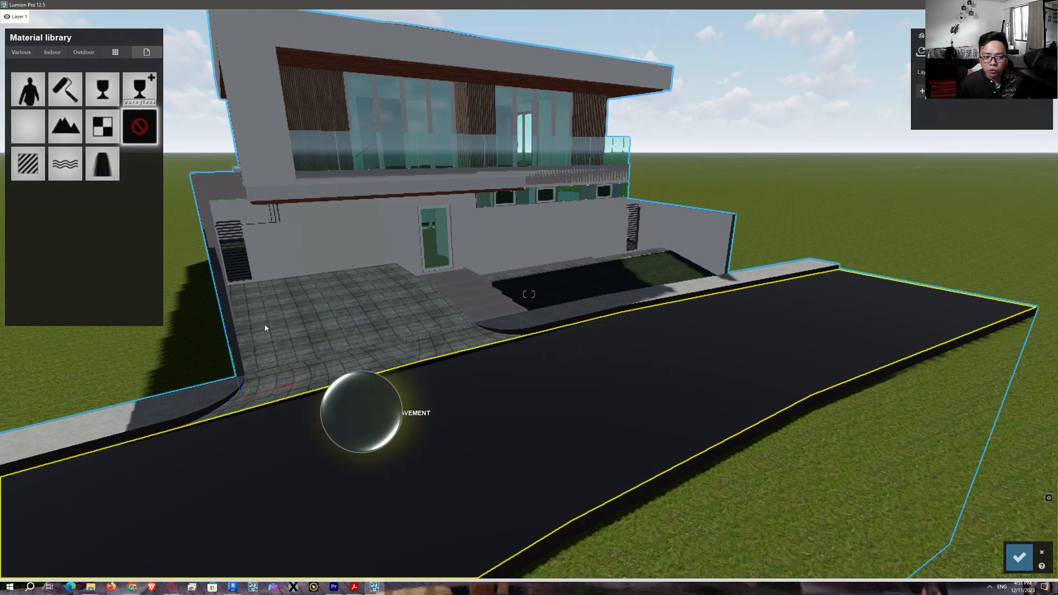
click(83, 52)
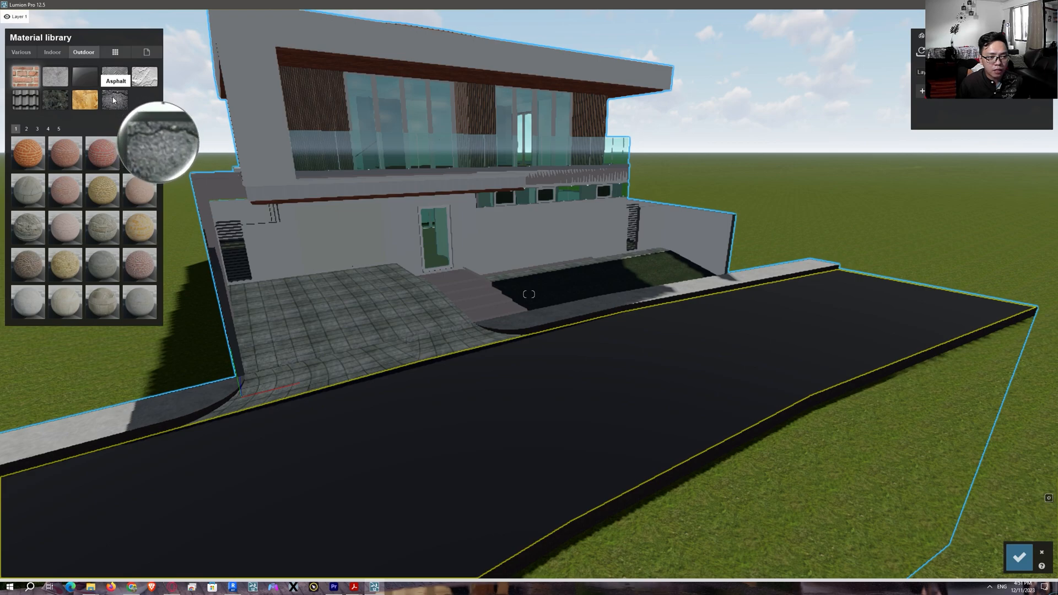
click(113, 100)
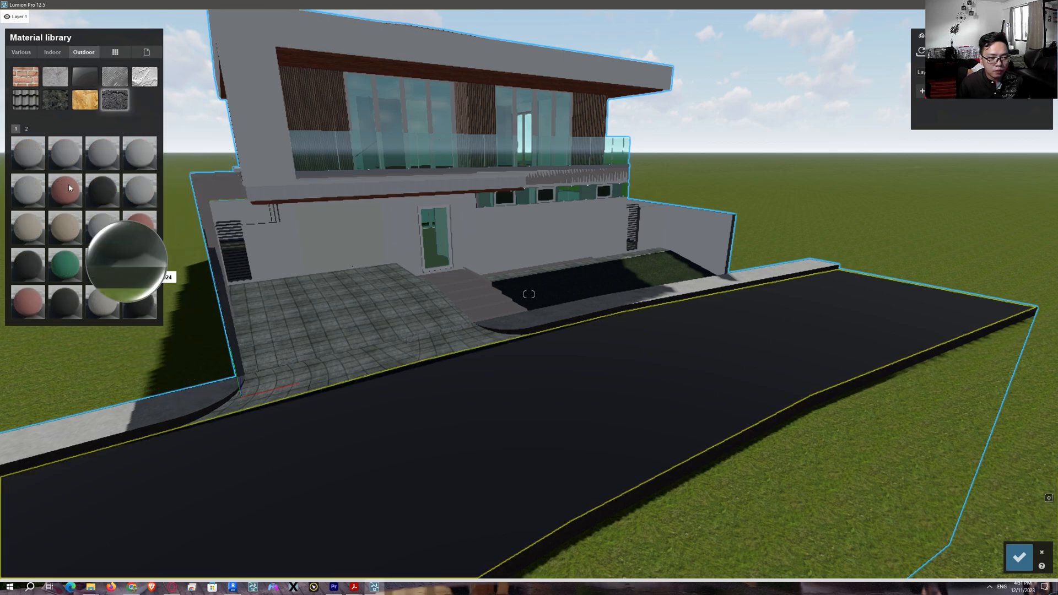
click(26, 128)
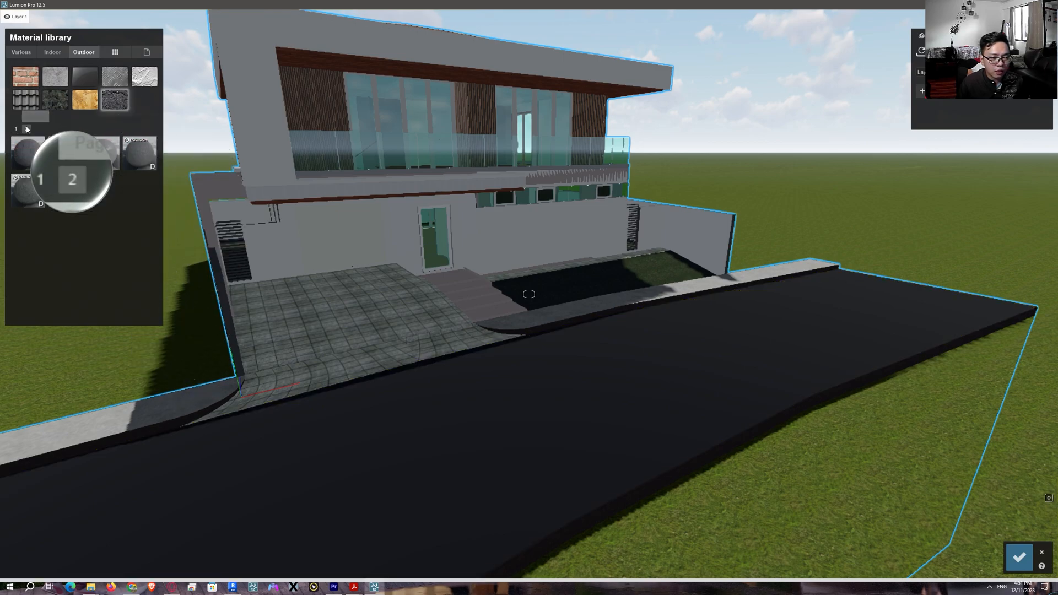
click(30, 190)
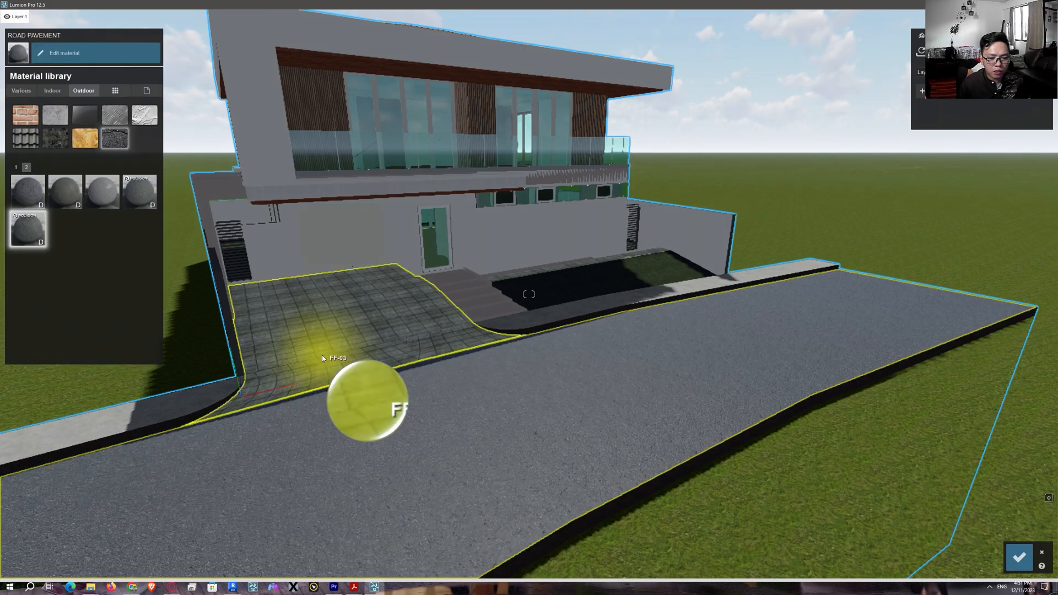
Examine the asphalt on the road up close and the area around the driveway, curb and sidewalk
key(w)
right_drag(590, 436, 590, 436)
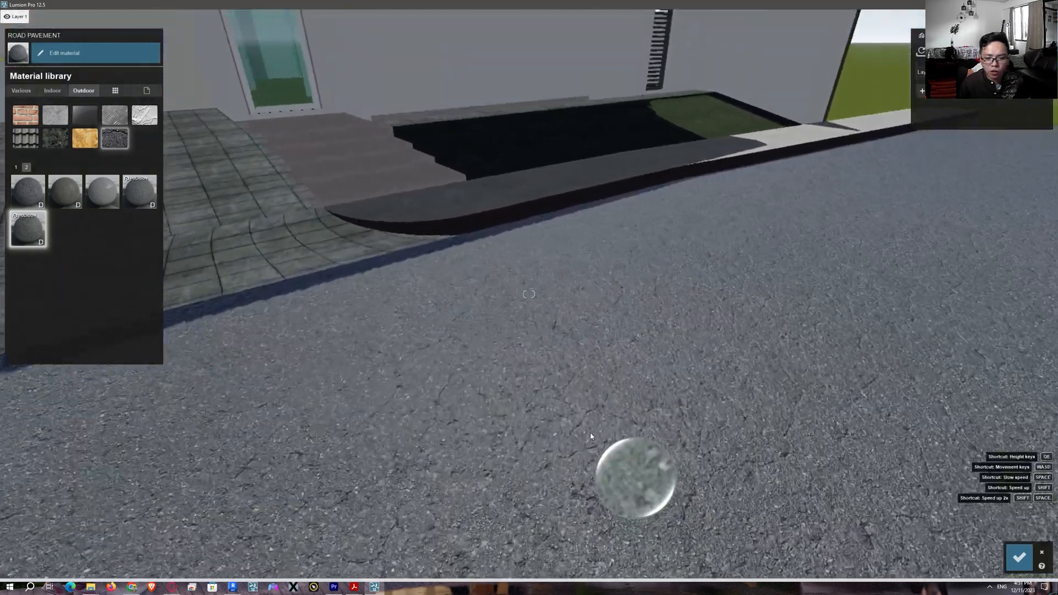
key(s)
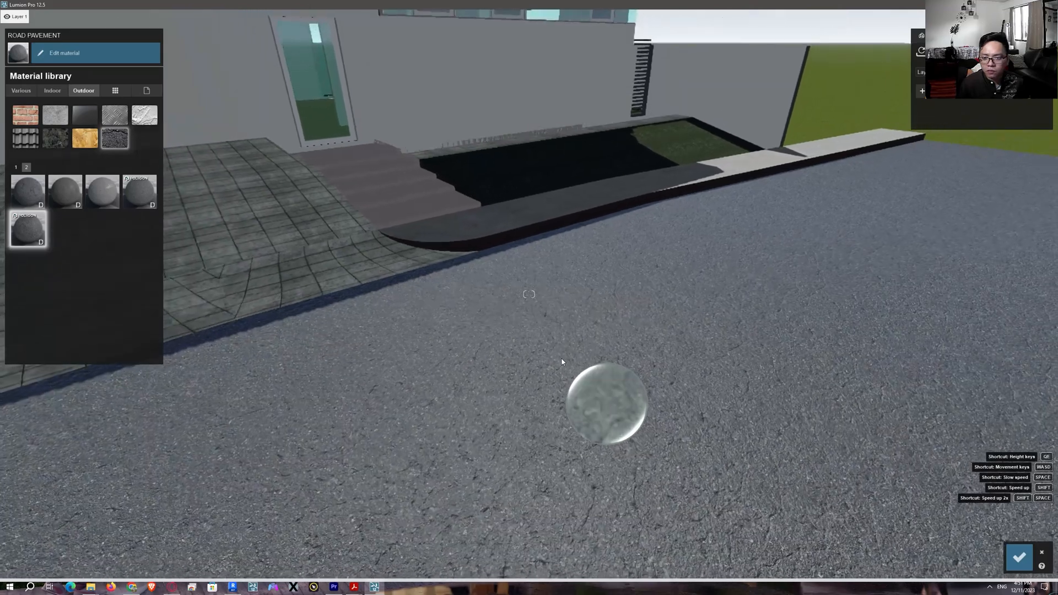
right_drag(548, 371, 618, 524)
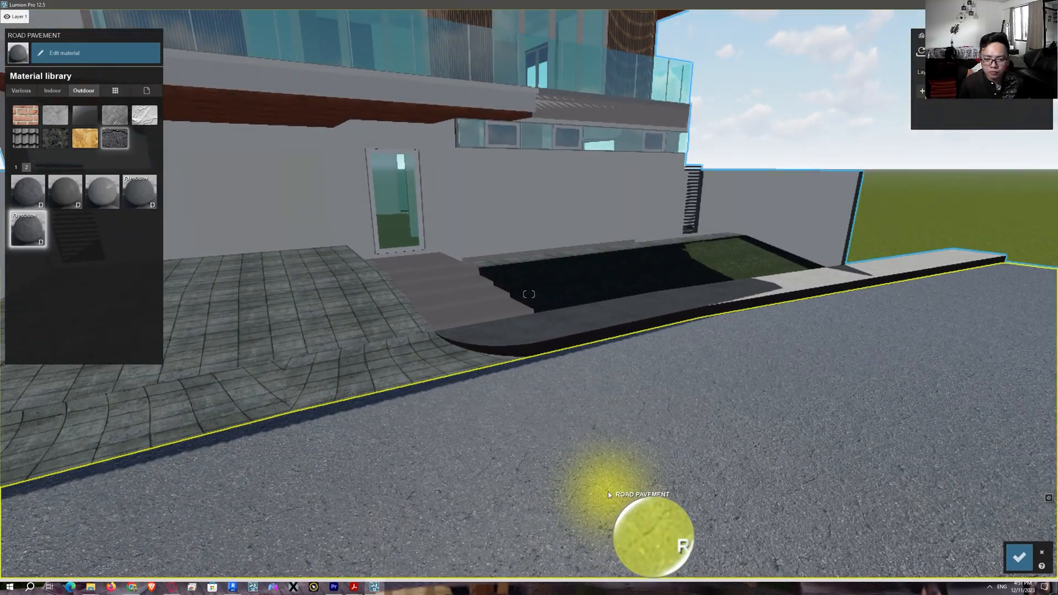
right_drag(603, 485, 547, 441)
key(s)
right_drag(475, 445, 460, 401)
key(a)
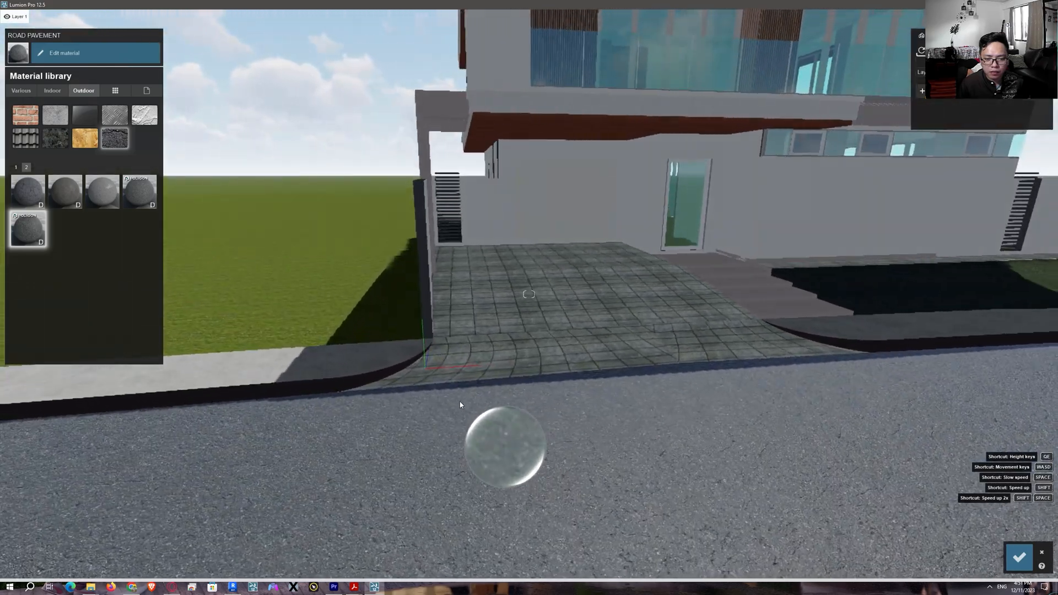
Select the sidewalk pavement beside the driveway and apply the seventh outdoor concrete material on page 4
click(273, 365)
click(80, 53)
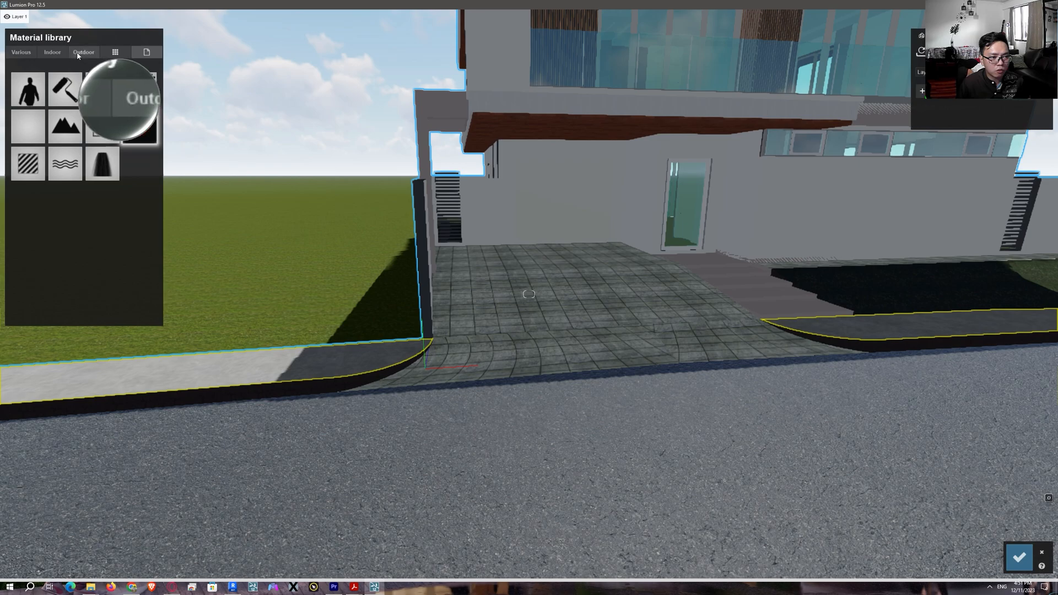
click(57, 80)
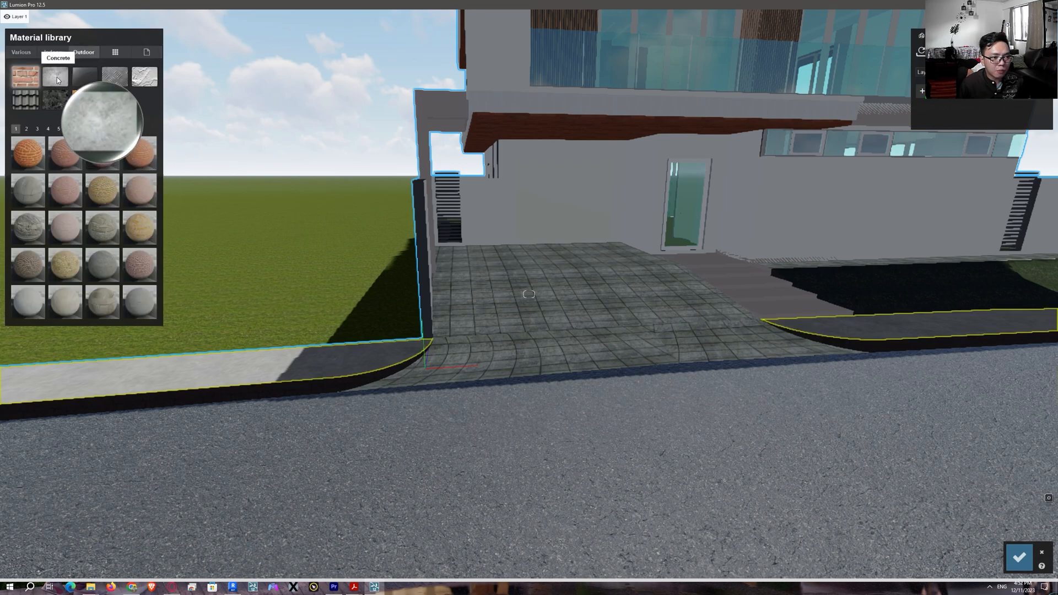
click(37, 128)
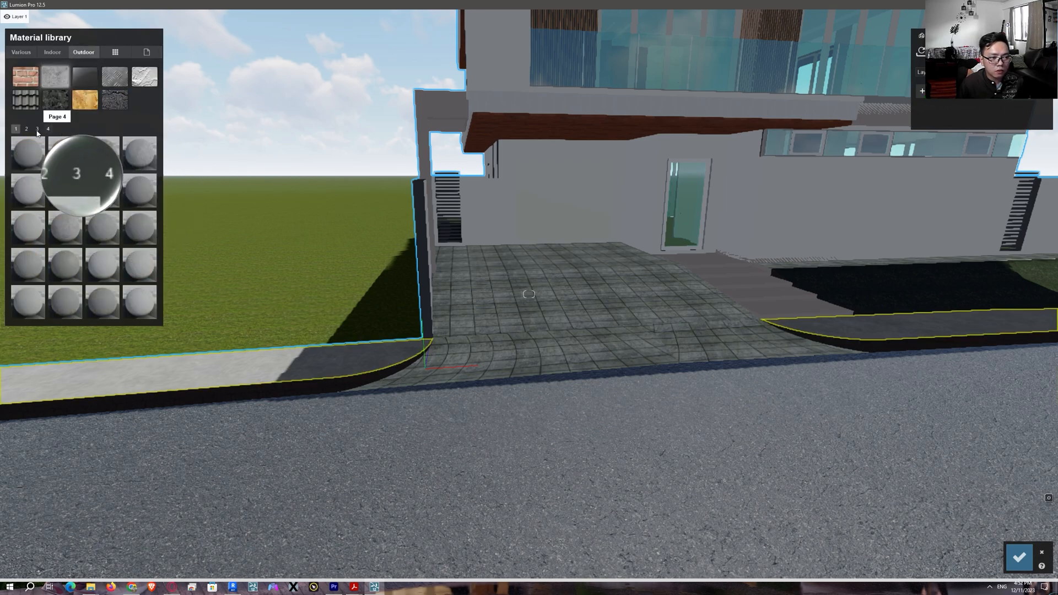
click(48, 129)
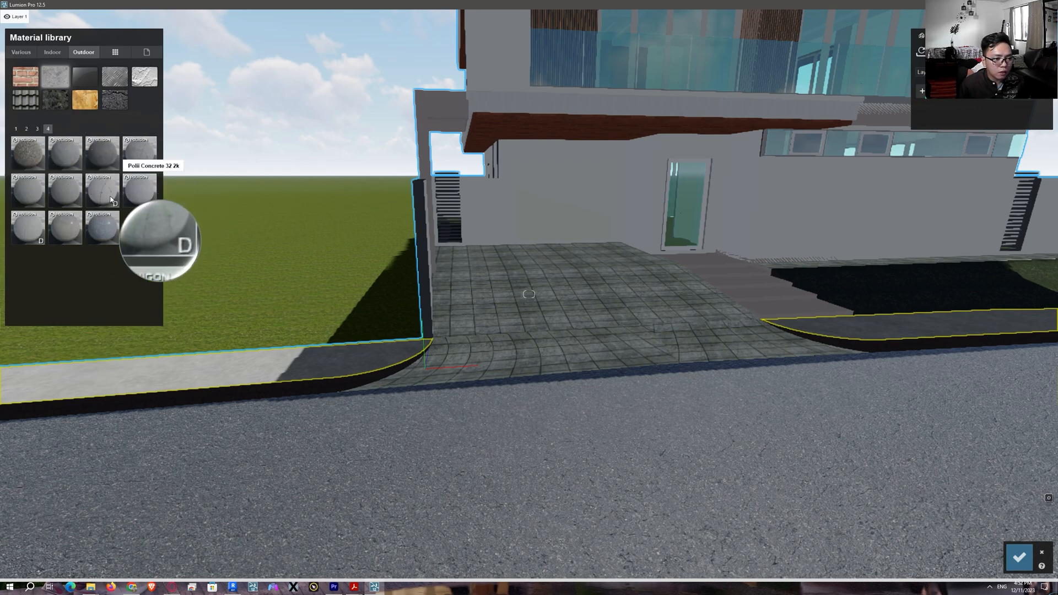
click(98, 197)
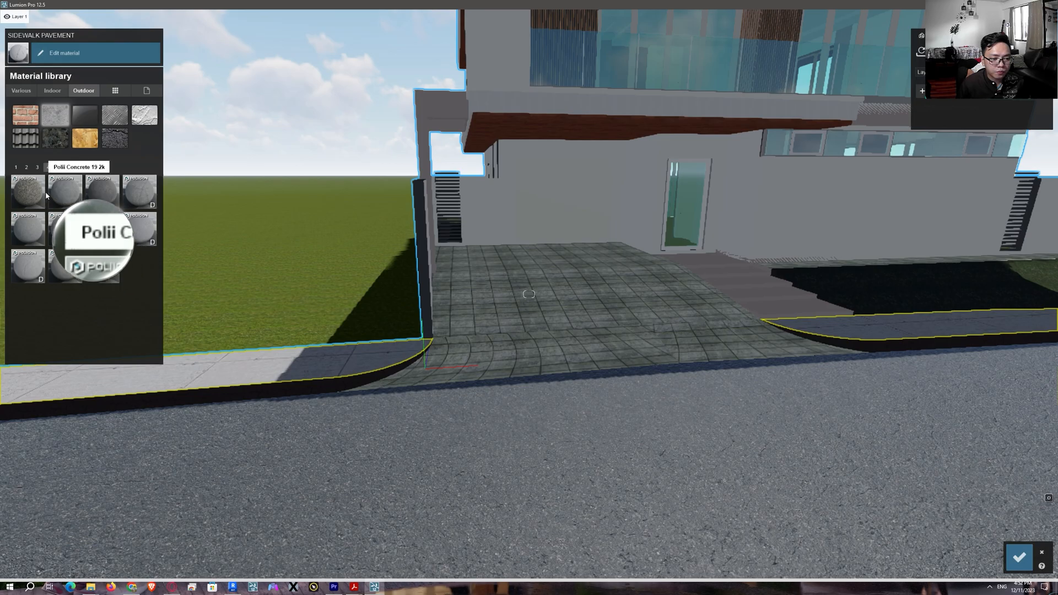
Try Polii Concrete Plates 02 VAR1 2K and other page 4 concrete materials on the sidewalk, viewing it up close
right_drag(392, 323, 275, 397)
key(w)
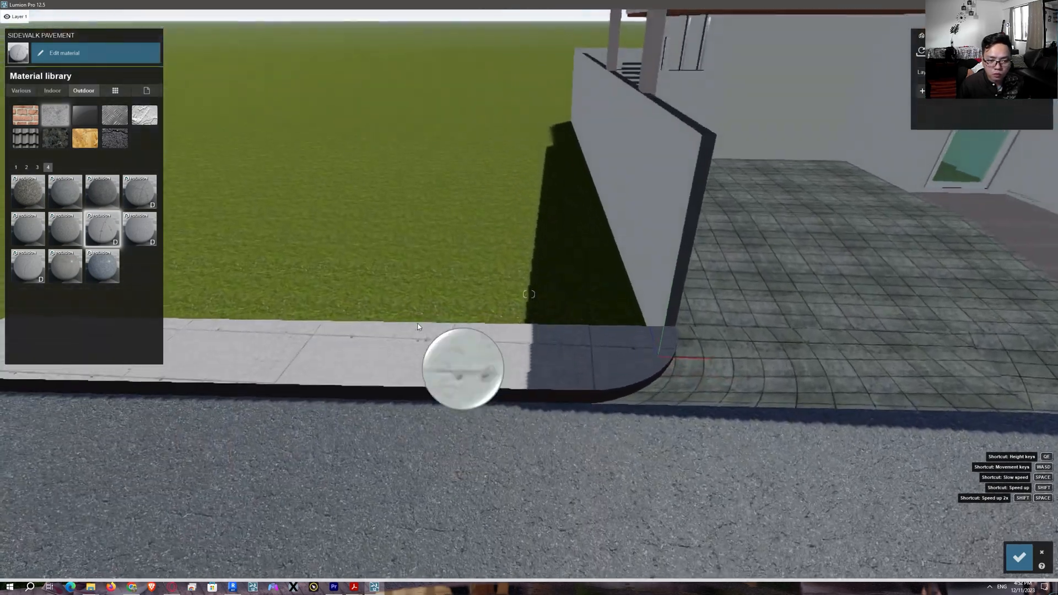
key(a)
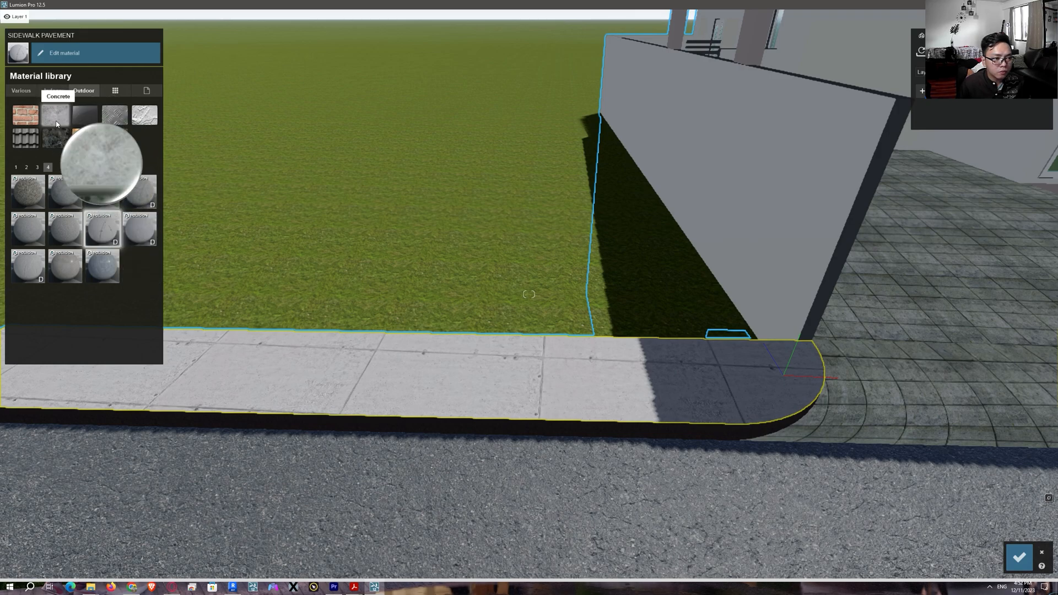
click(28, 262)
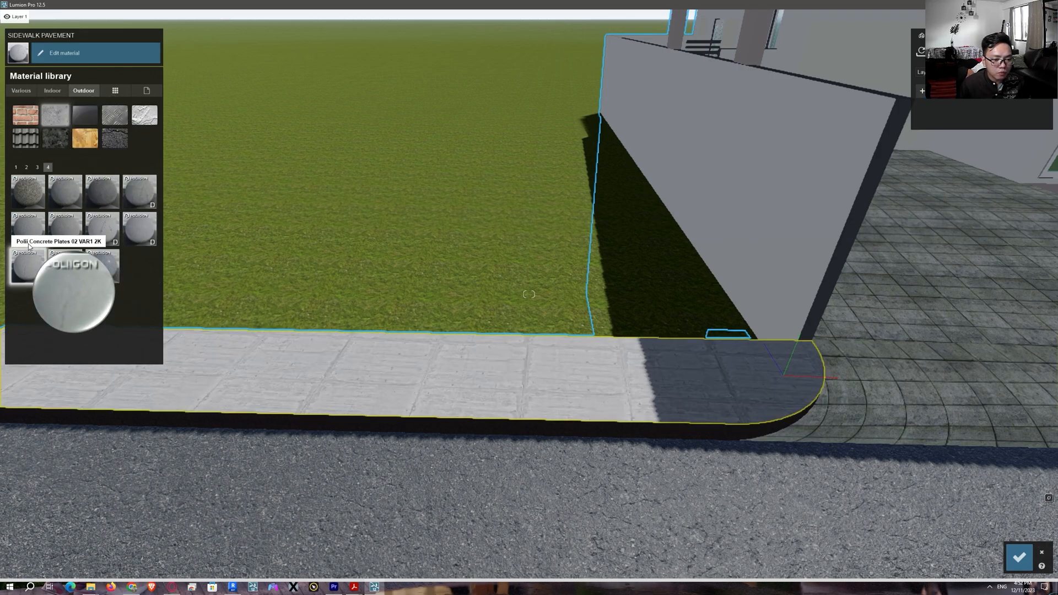
click(26, 232)
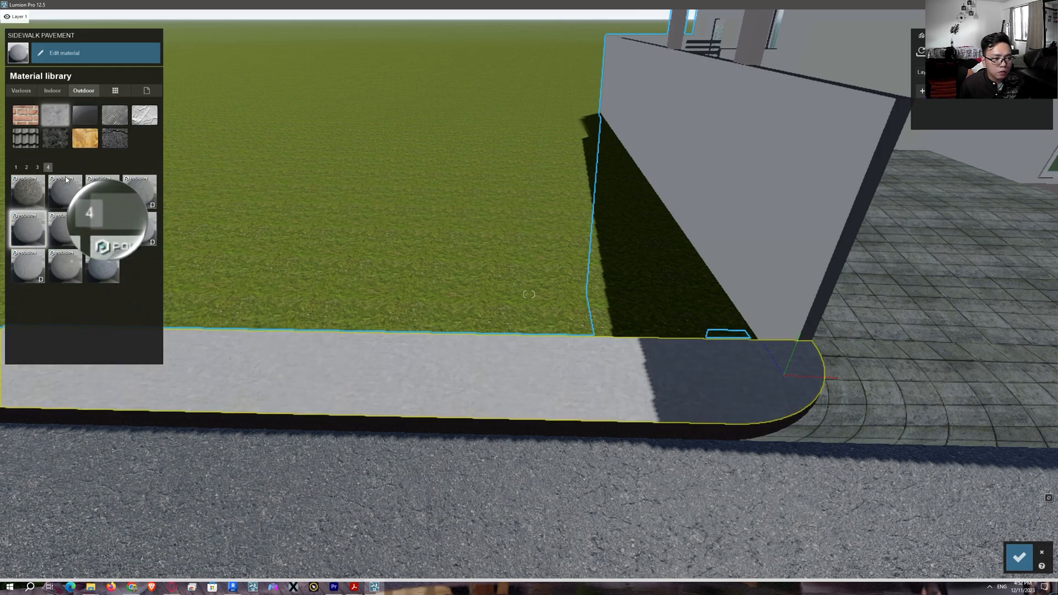
click(48, 187)
Try several concrete materials from page 3 on the sidewalk, including Polii Concrete 010 VAR1 2K
click(37, 167)
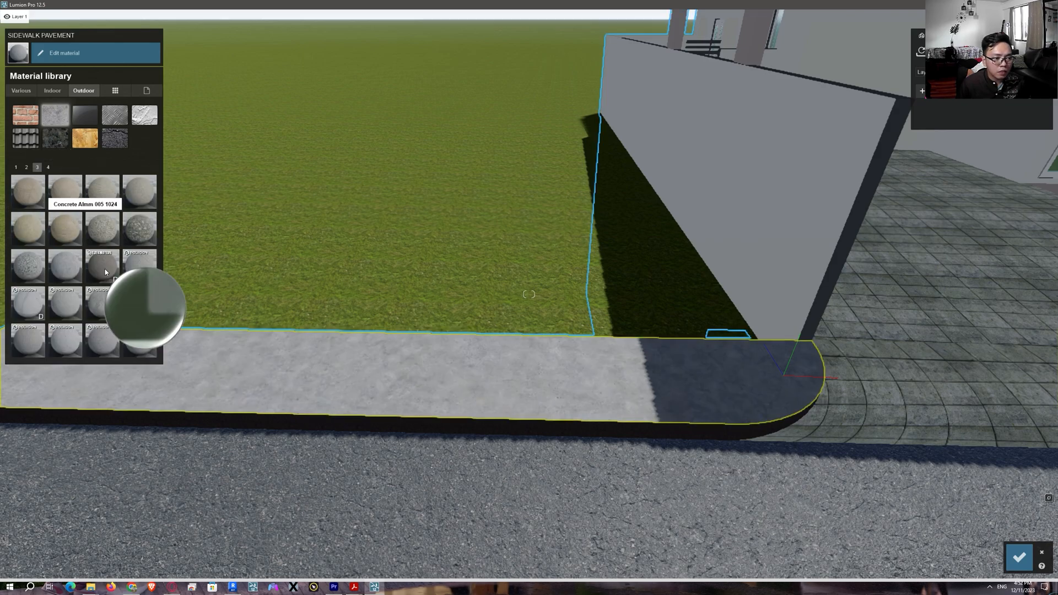
click(65, 303)
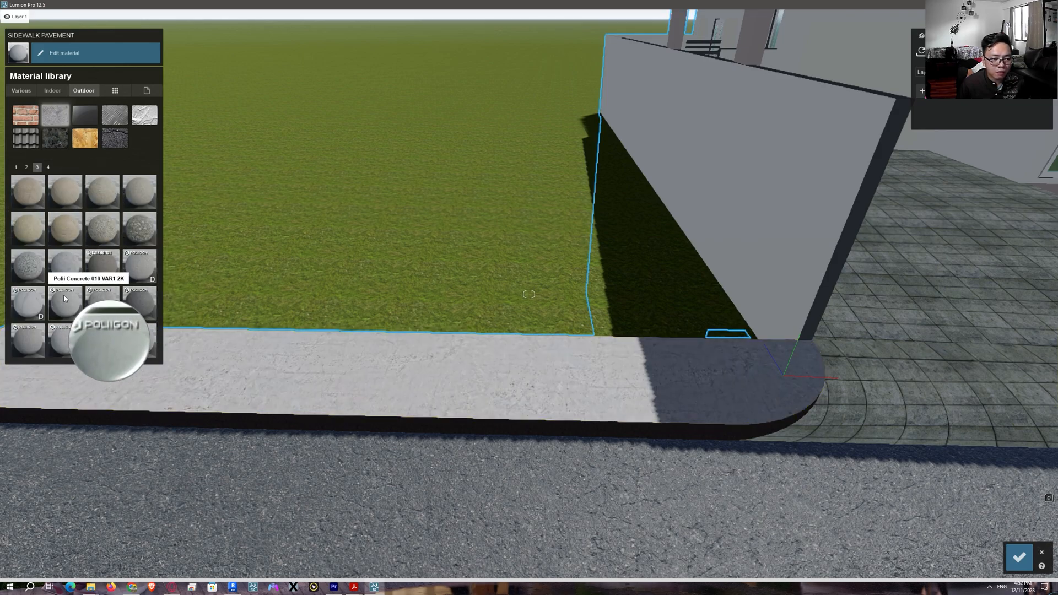
click(25, 299)
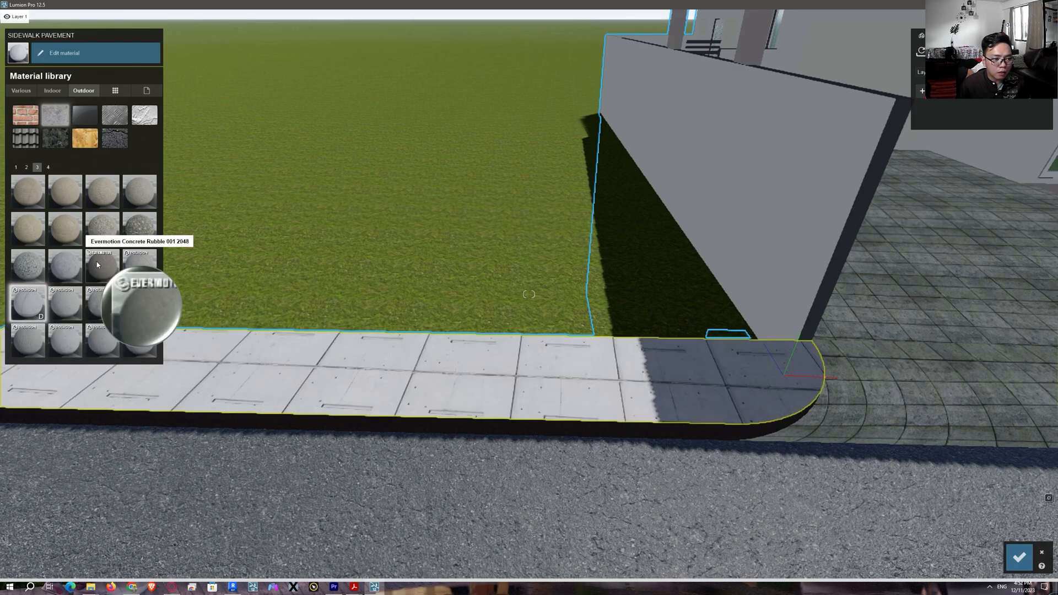
click(66, 266)
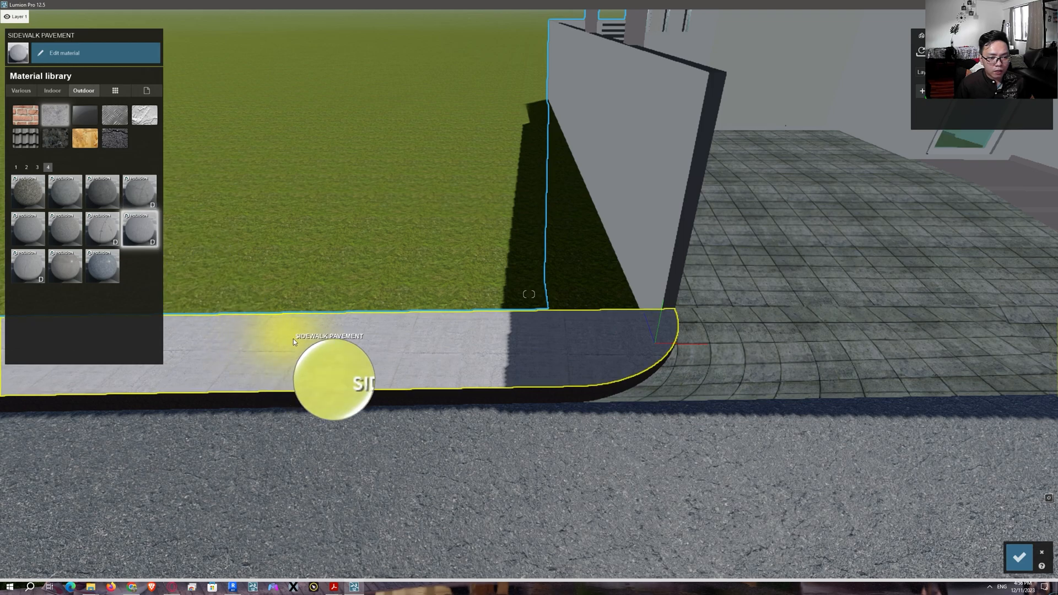
Open the sidewalk pavement material for editing and test its colorization and relief on a close view of the surface
click(318, 344)
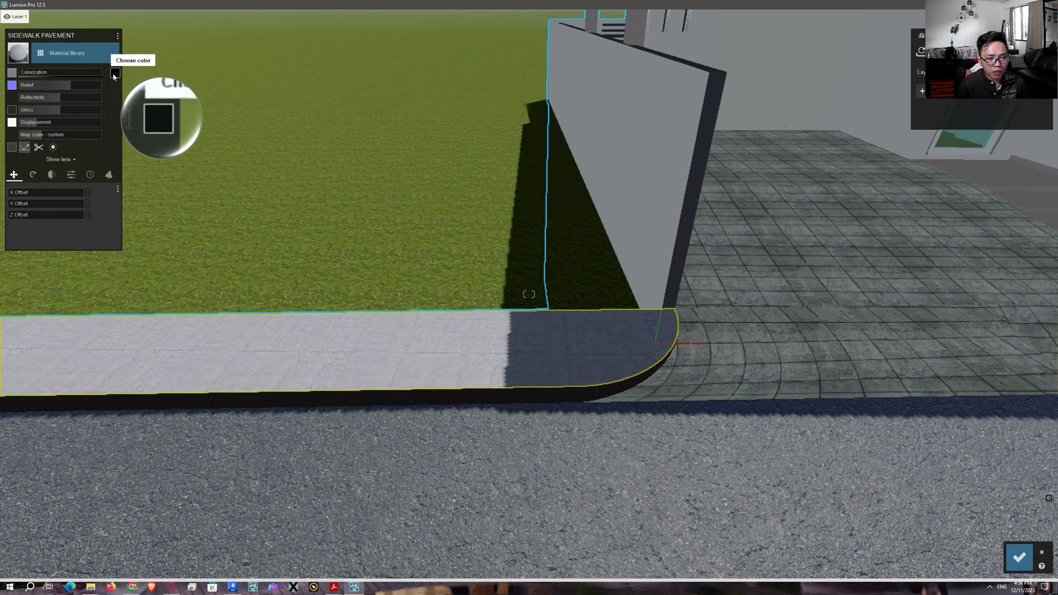
mouse_move(29, 74)
mouse_down()
mouse_move(85, 72)
mouse_move(21, 72)
mouse_up()
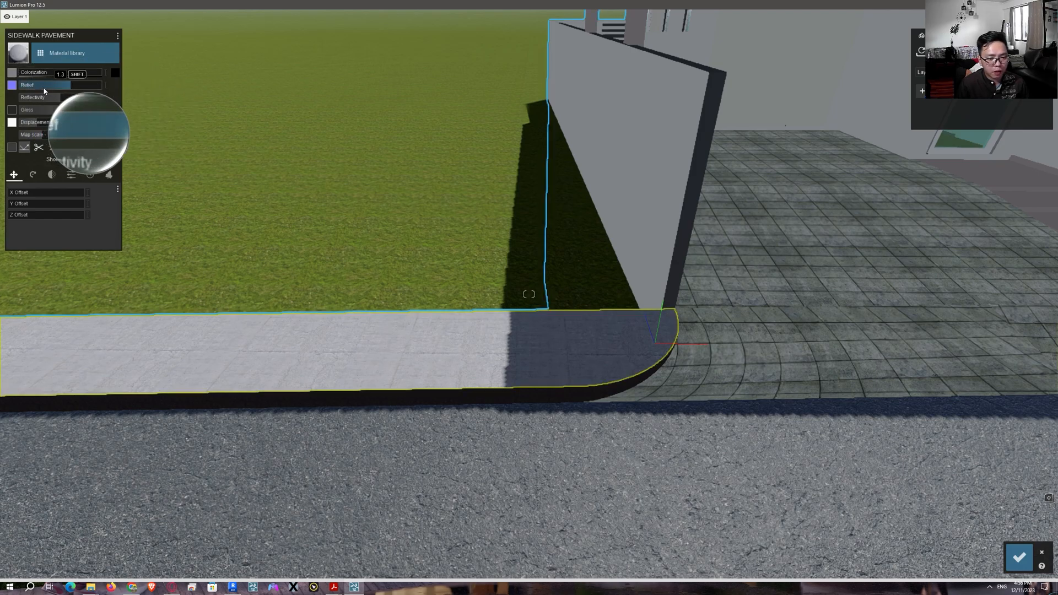
scroll(507, 378, up, 5)
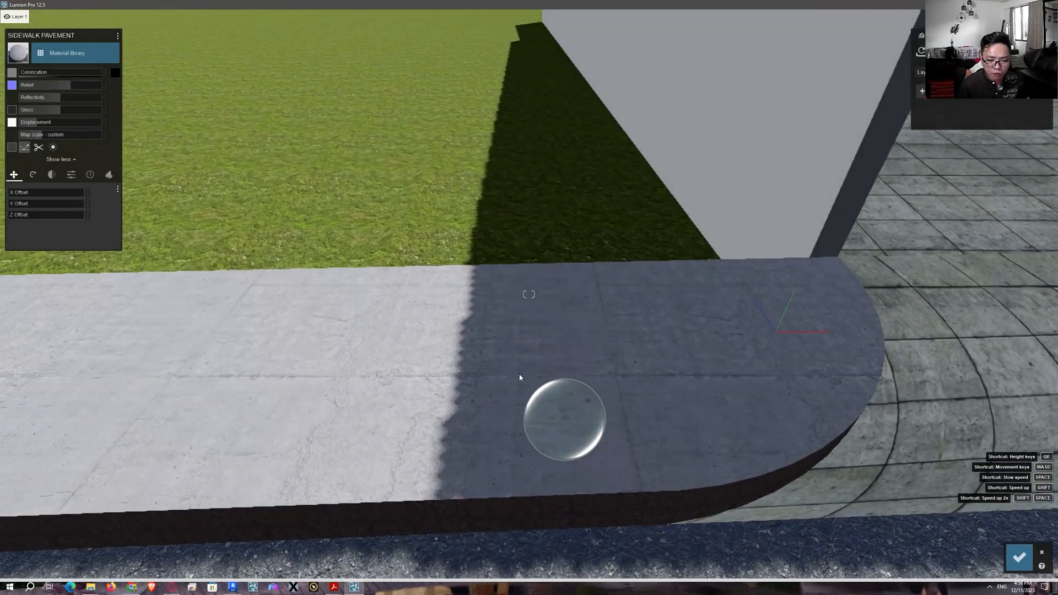
scroll(519, 378, up, 3)
right_drag(525, 378, 527, 372)
scroll(526, 372, up, 4)
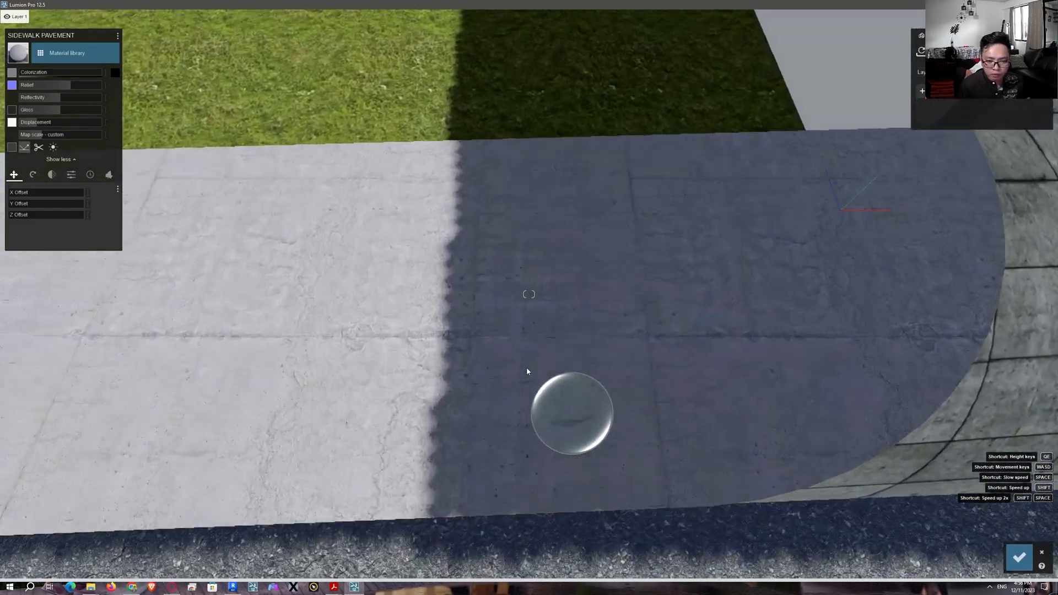
click(527, 371)
mouse_move(71, 85)
mouse_down()
mouse_move(104, 85)
mouse_move(57, 88)
mouse_up()
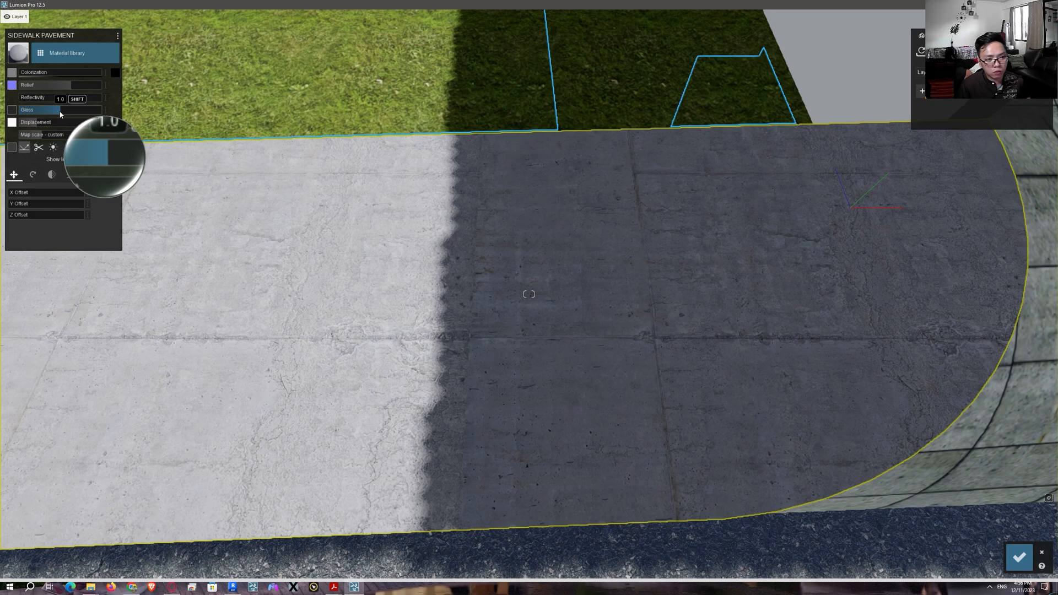
Lower the sidewalk material's reflectivity and gloss and set its displacement to 0.5
drag(48, 109, 29, 111)
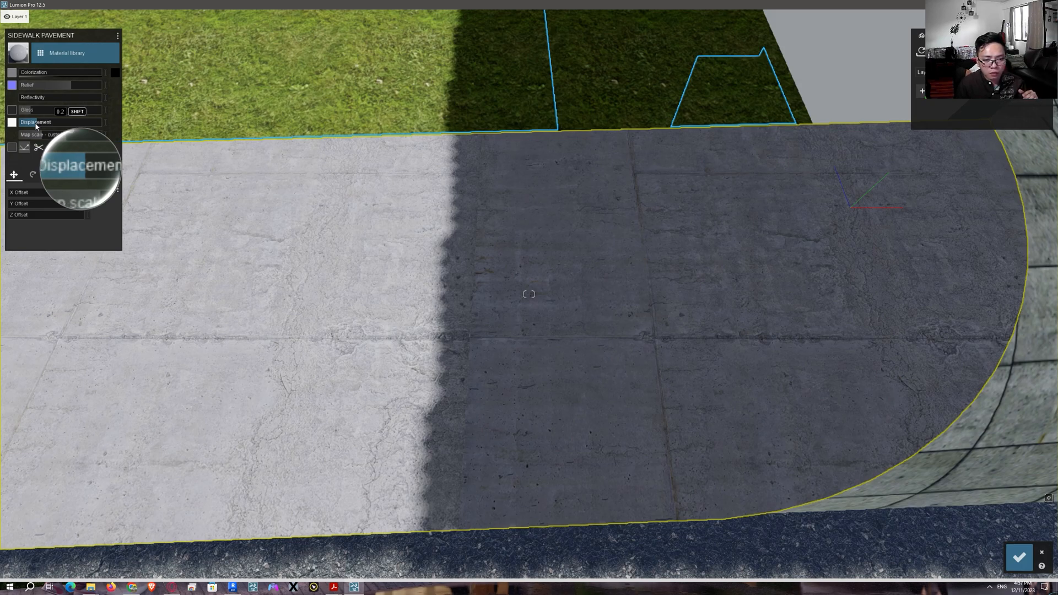
click(35, 125)
drag(36, 126, 60, 155)
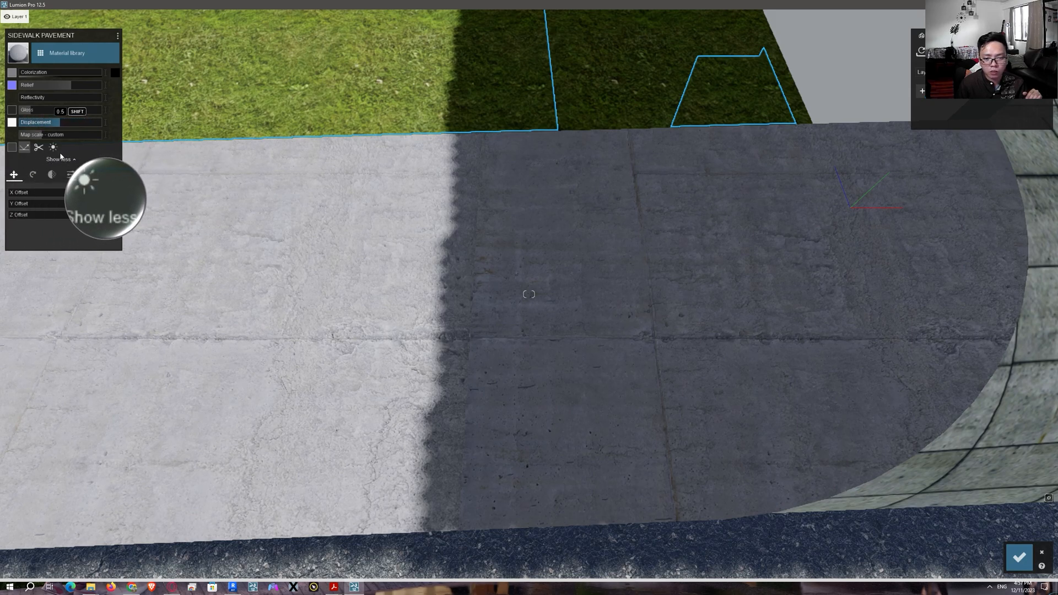
Test smaller and larger texture sizes on the sidewalk and set the material's map scale to 5.0
mouse_move(45, 135)
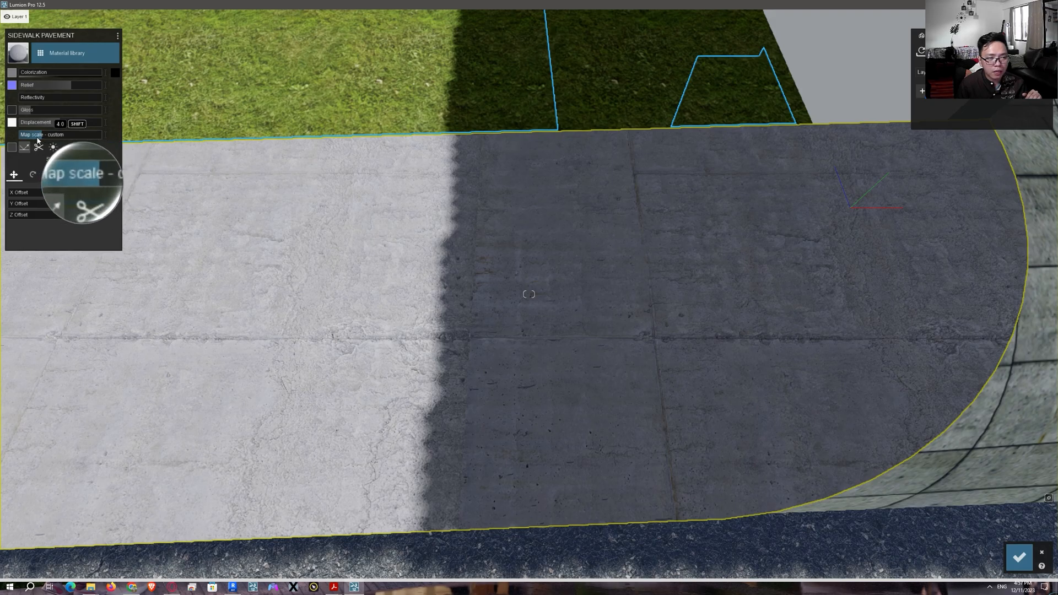
scroll(288, 295, down, 3)
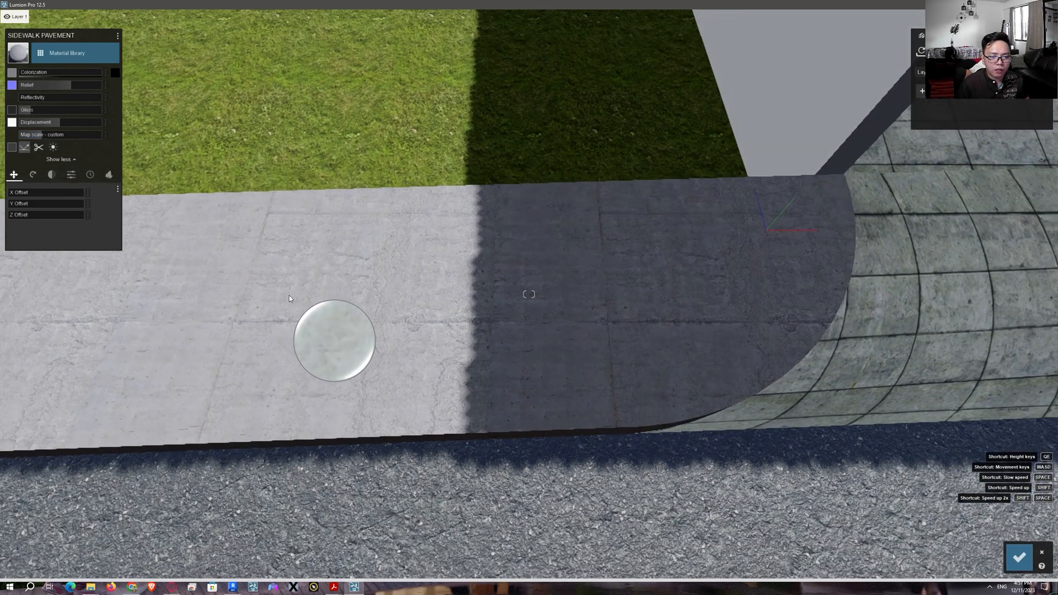
middle_drag(289, 295, 393, 297)
scroll(393, 297, up, 2)
right_drag(393, 297, 434, 286)
scroll(394, 296, down, 3)
scroll(436, 287, up, 3)
scroll(434, 286, down, 2)
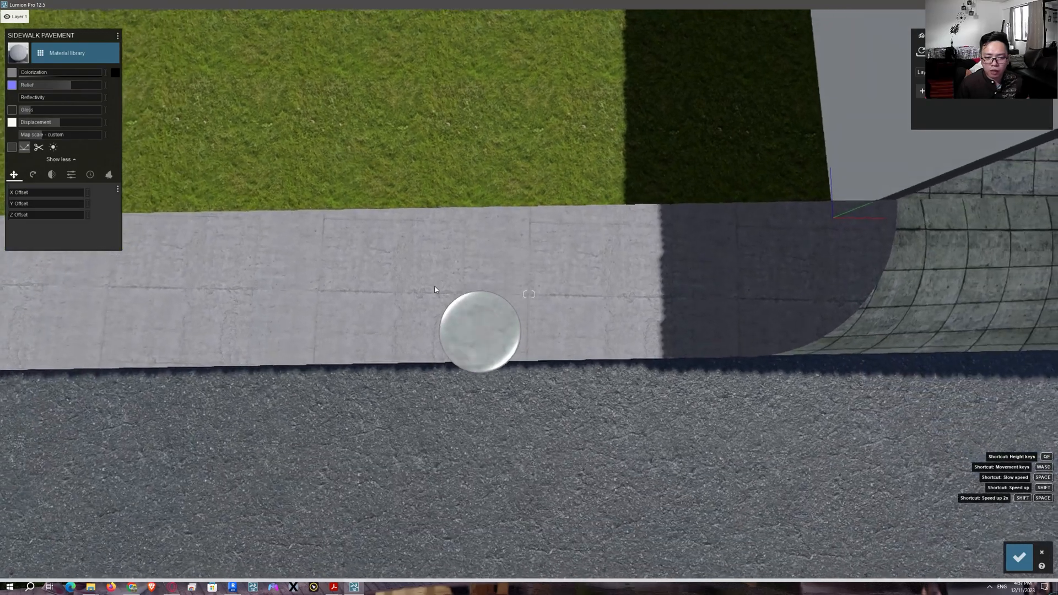
click(429, 274)
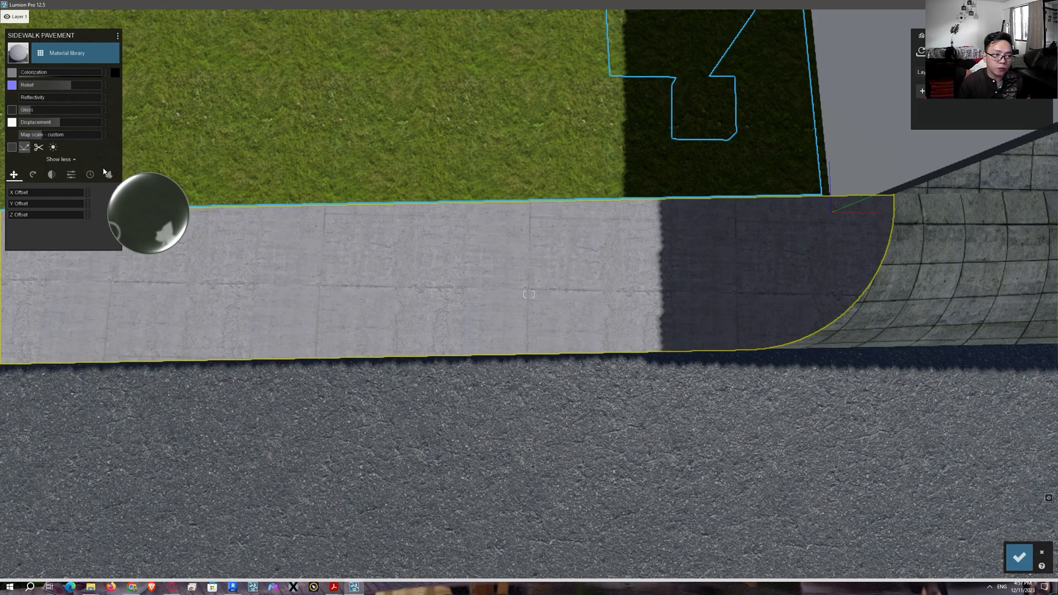
mouse_move(42, 135)
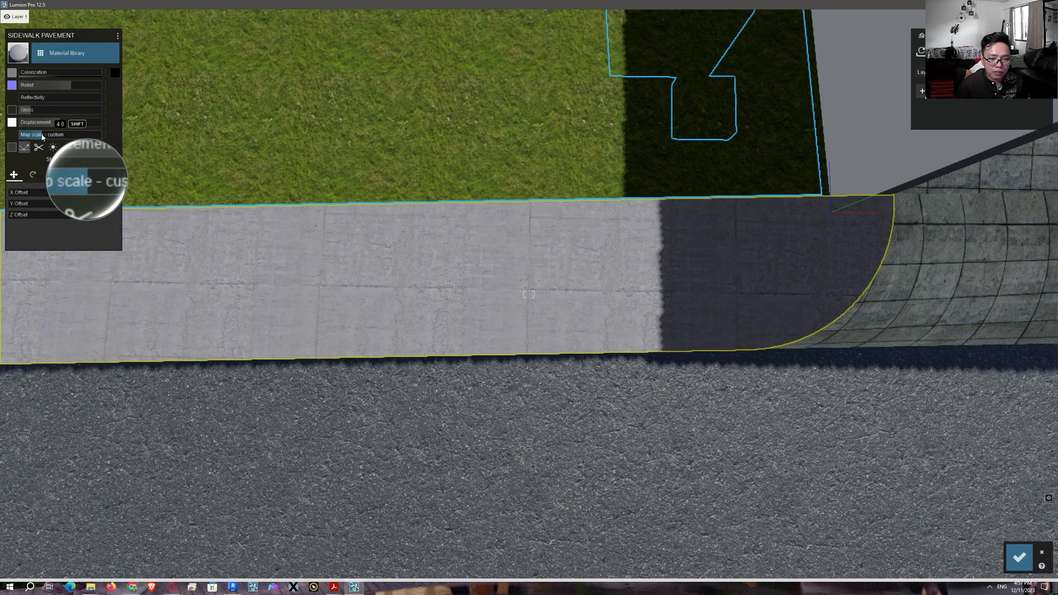
drag(42, 137, 39, 138)
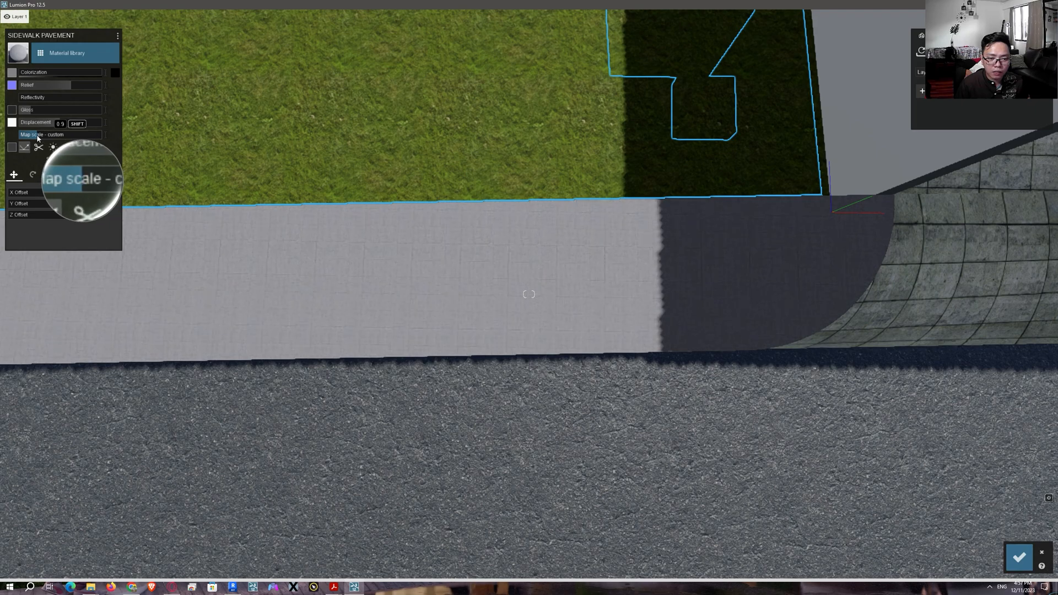
drag(38, 137, 43, 141)
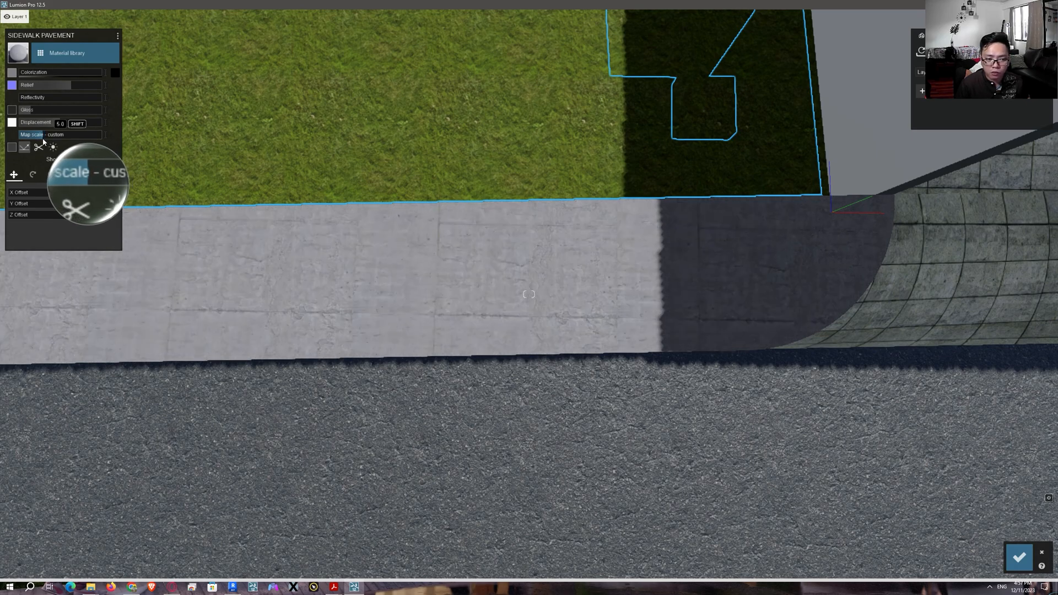
drag(43, 141, 42, 141)
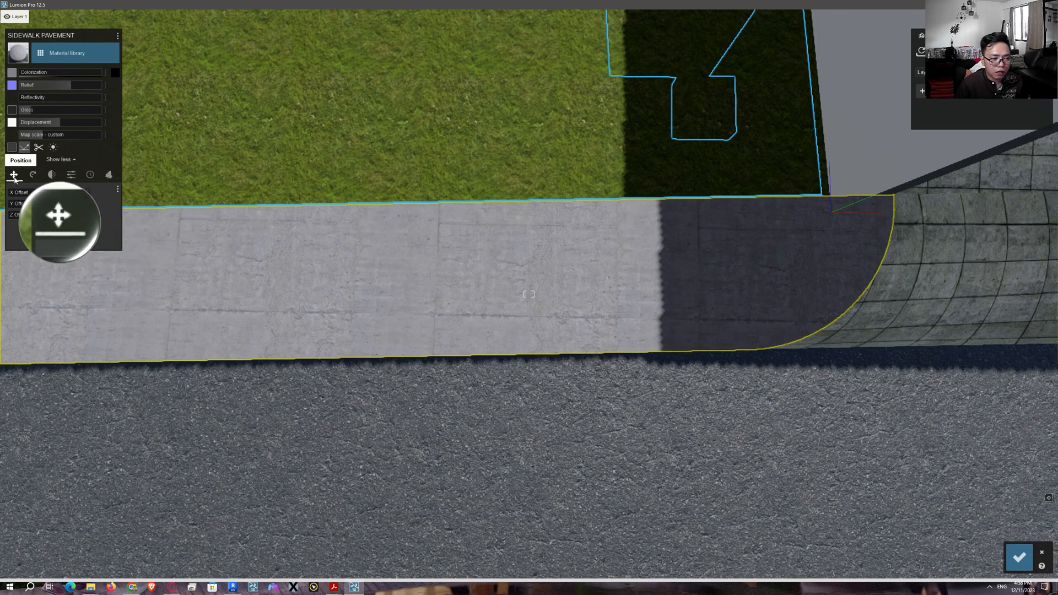
Shift the sidewalk texture along X, try a Y shift, and set the Y offset to 0.0
mouse_move(16, 192)
drag(16, 193, 44, 205)
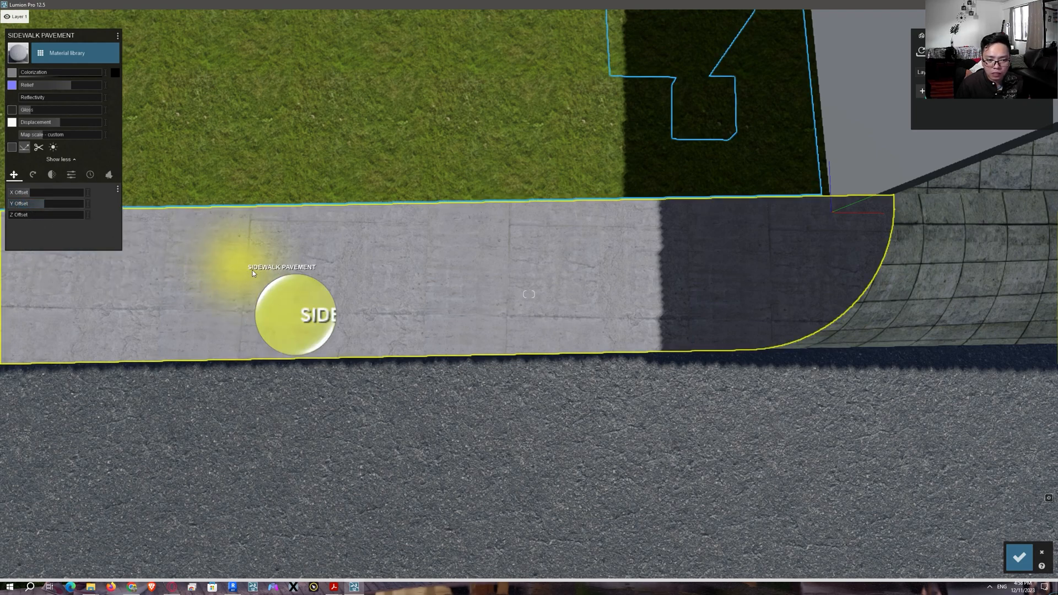
key(s)
right_drag(377, 333, 352, 314)
key(s)
key(w)
key(s)
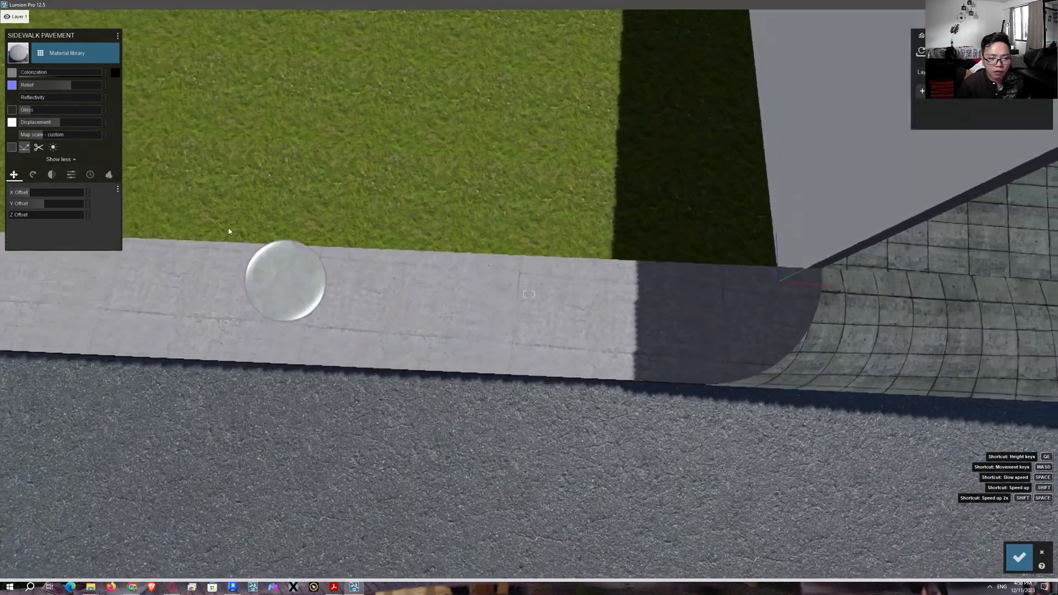
drag(30, 206, 2, 206)
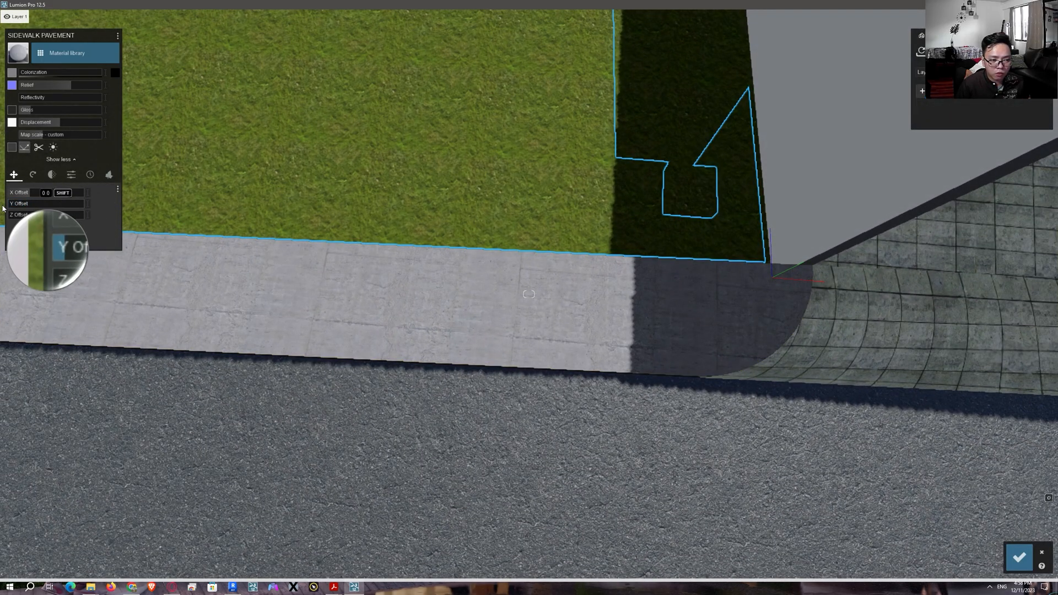
Shift the sidewalk texture slightly along the Z offset and rotate it by adjusting its heading
click(14, 217)
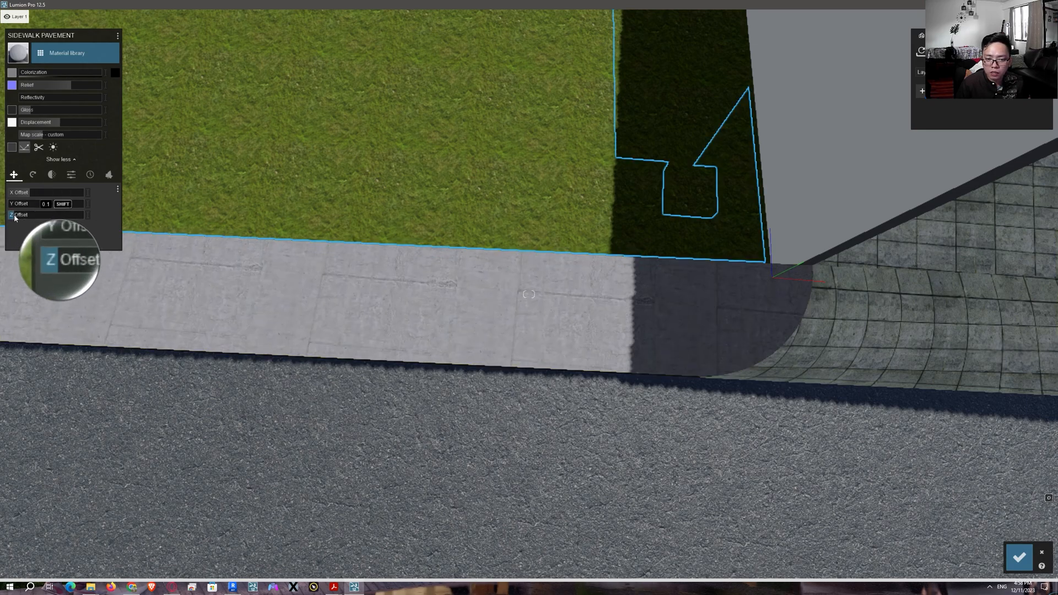
drag(13, 215, 18, 219)
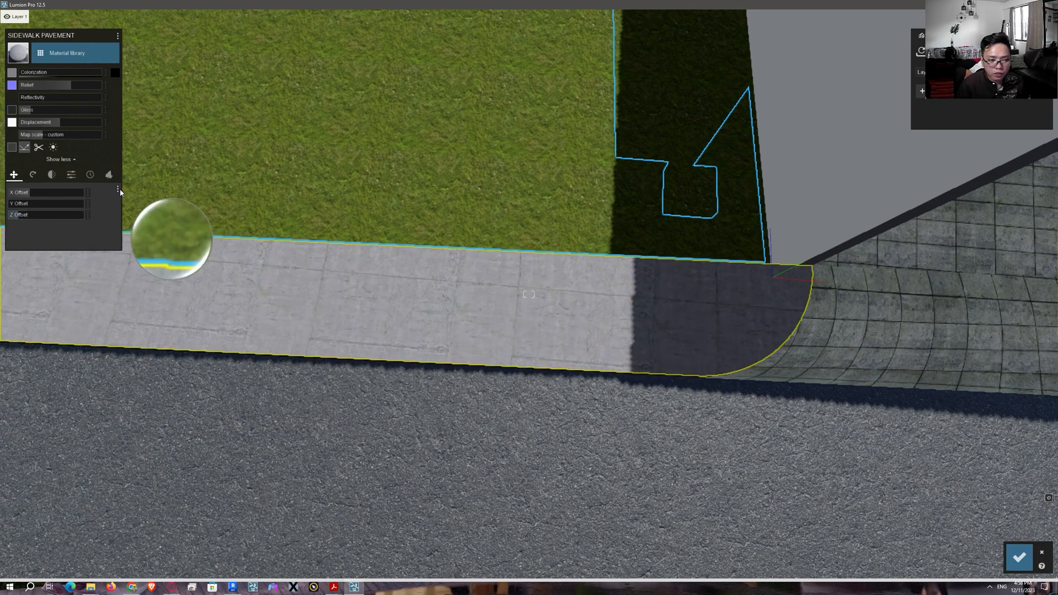
click(32, 176)
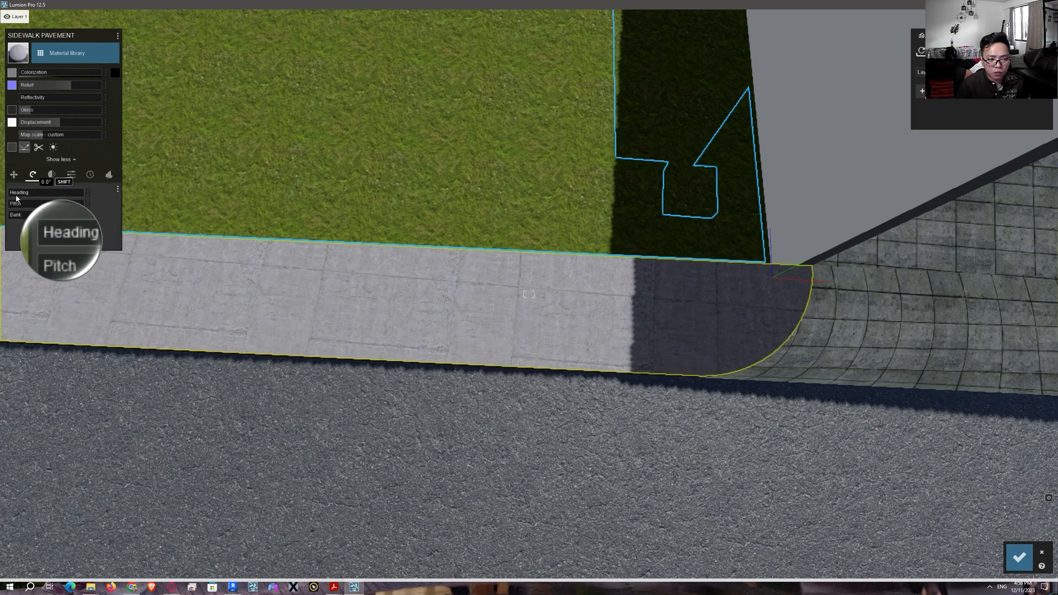
drag(19, 194, 25, 194)
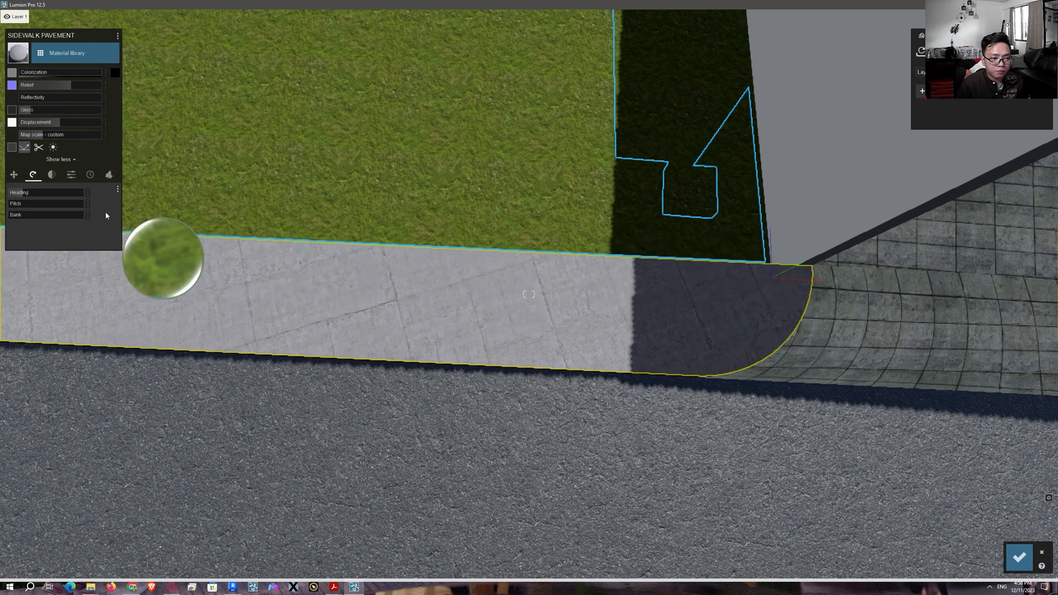
Set the sidewalk texture's heading to 88.0° so its joints follow the kerb, and test the pitch and bank
drag(23, 194, 27, 195)
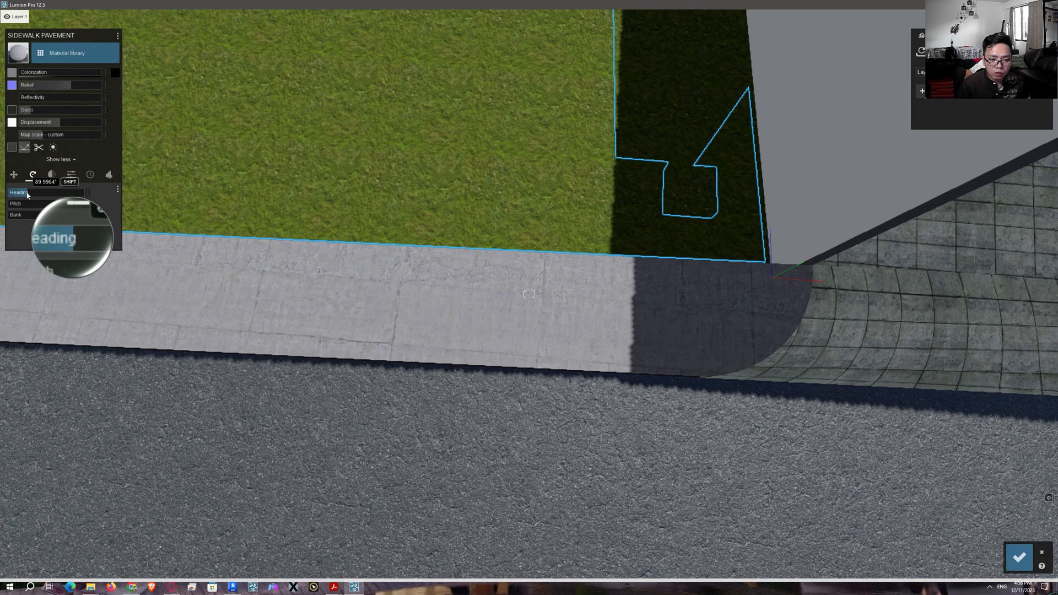
drag(28, 195, 27, 195)
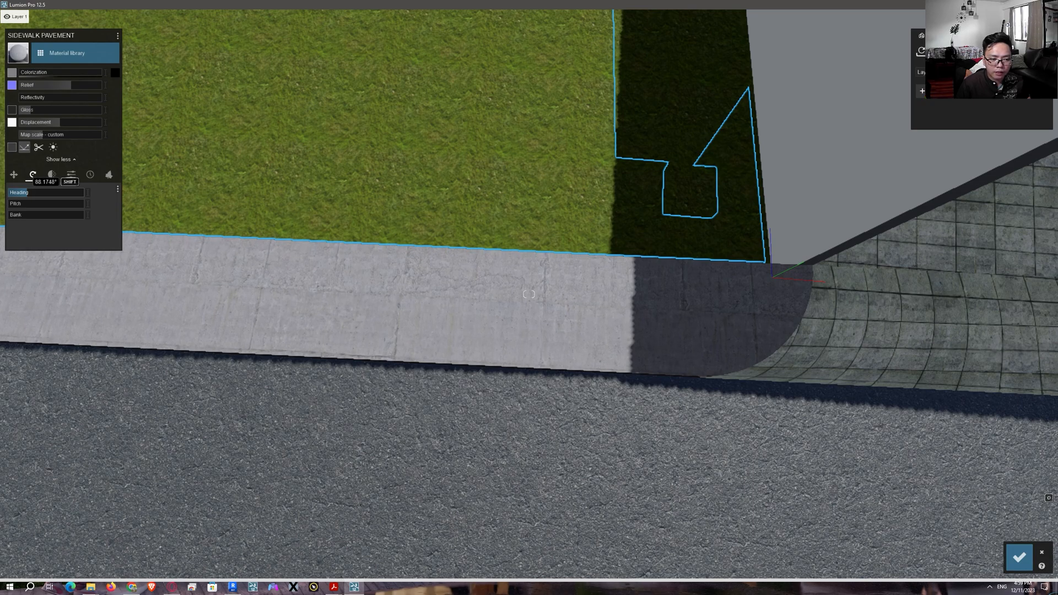
mouse_move(27, 193)
mouse_down()
mouse_move(9, 192)
mouse_move(824, 215)
mouse_move(24, 195)
mouse_up()
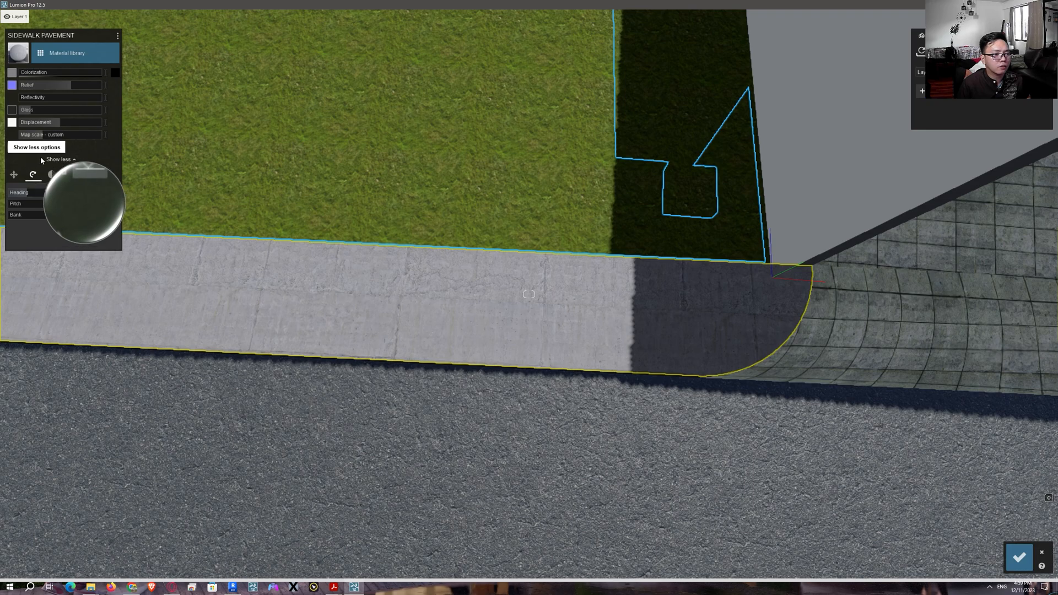
mouse_move(22, 208)
mouse_down()
mouse_move(194, 227)
mouse_move(30, 231)
mouse_move(9, 227)
mouse_move(41, 210)
mouse_move(4, 211)
mouse_up()
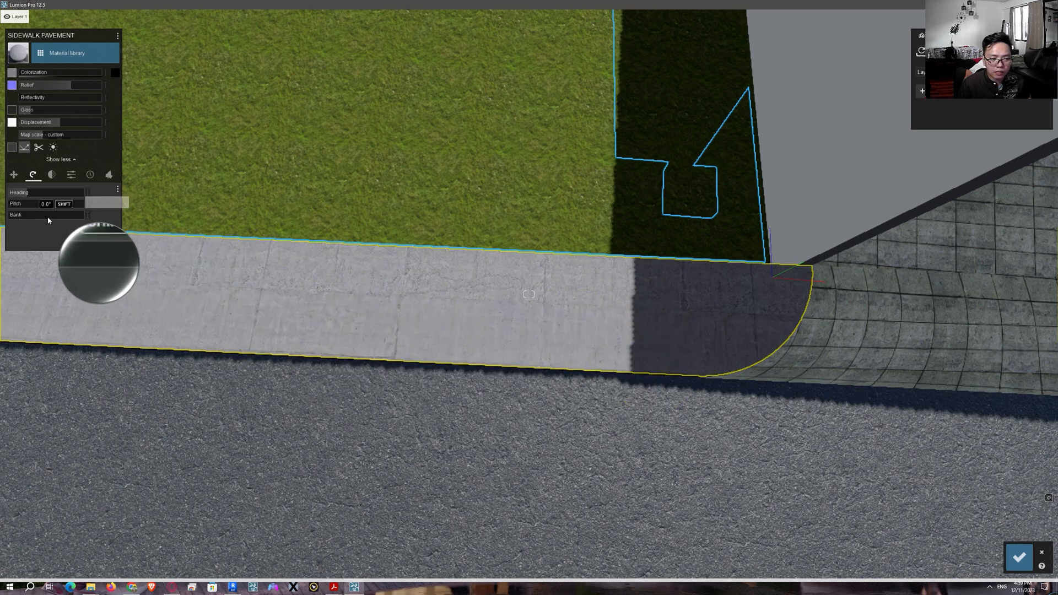
mouse_move(19, 217)
mouse_down()
mouse_move(75, 222)
mouse_move(1, 236)
mouse_move(46, 233)
mouse_move(29, 230)
mouse_up()
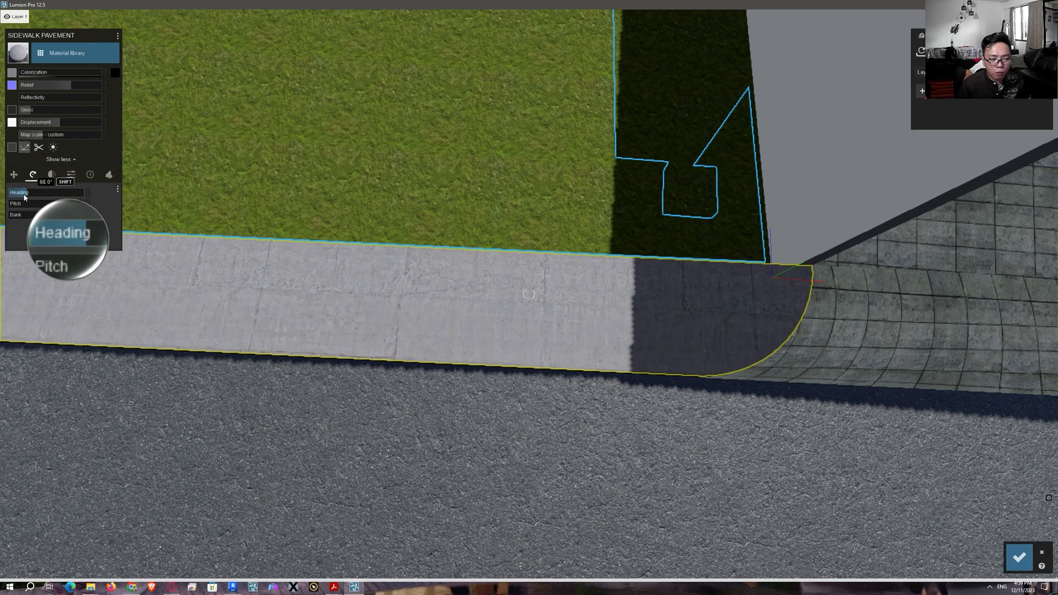
Examine the rotated sidewalk texture and the sidewalk's kerb edge from several viewpoints along the road
right_drag(385, 299, 485, 245)
key(d)
right_drag(568, 332, 734, 316)
key(w)
key(s)
key(a)
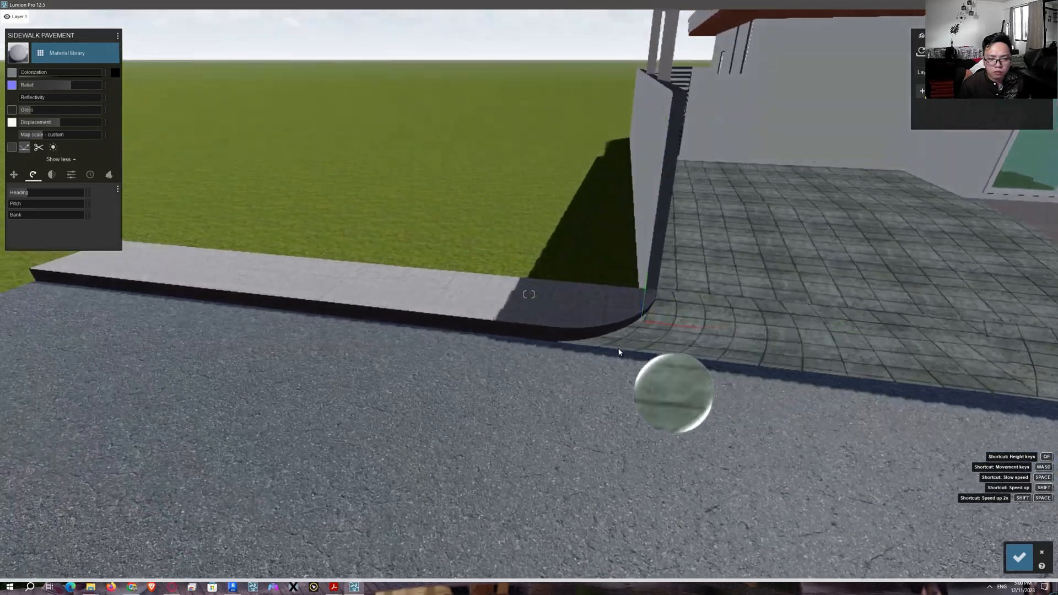
key(w)
right_drag(507, 386, 500, 390)
mouse_move(585, 413)
right_down()
mouse_move(628, 406)
mouse_move(573, 396)
right_up()
key(d)
key(s)
key(a)
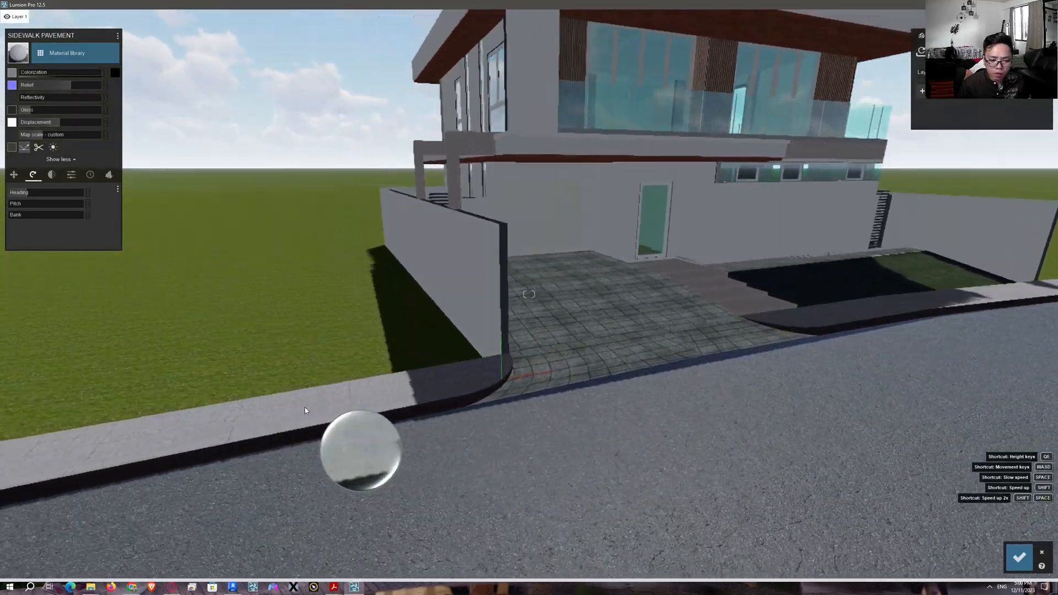
key(e)
key(a)
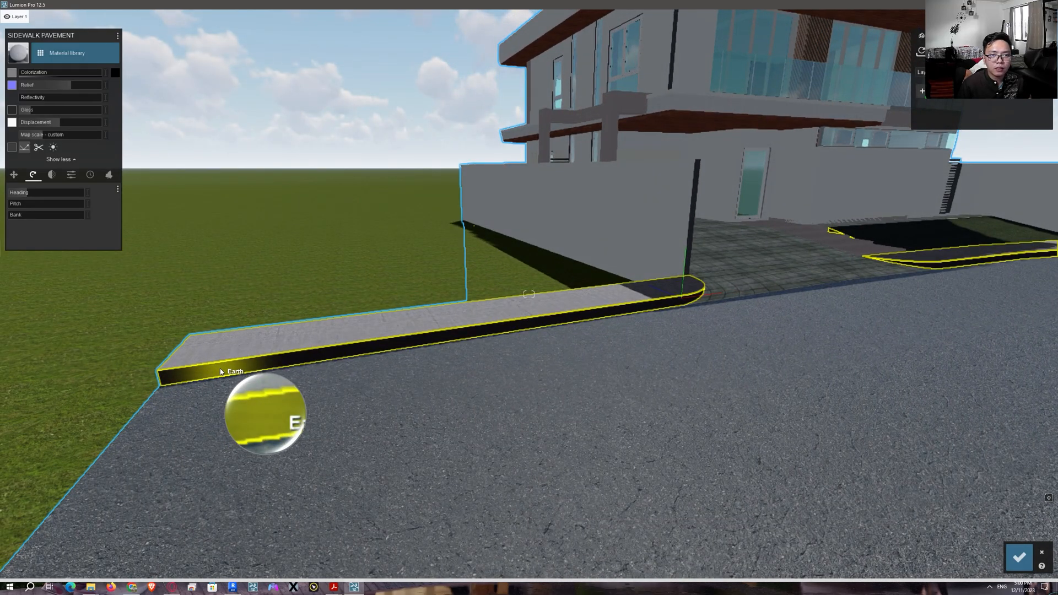
Switch to Revit and examine the sidewalk's vertical edges along the road in the LUMION 3D view
click(232, 588)
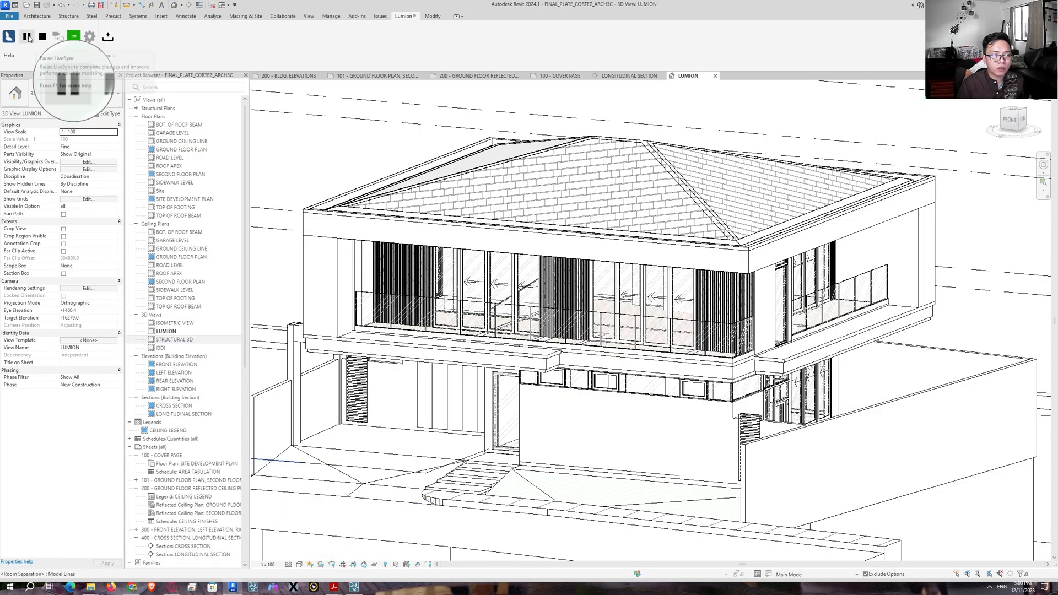
scroll(661, 440, up, 2)
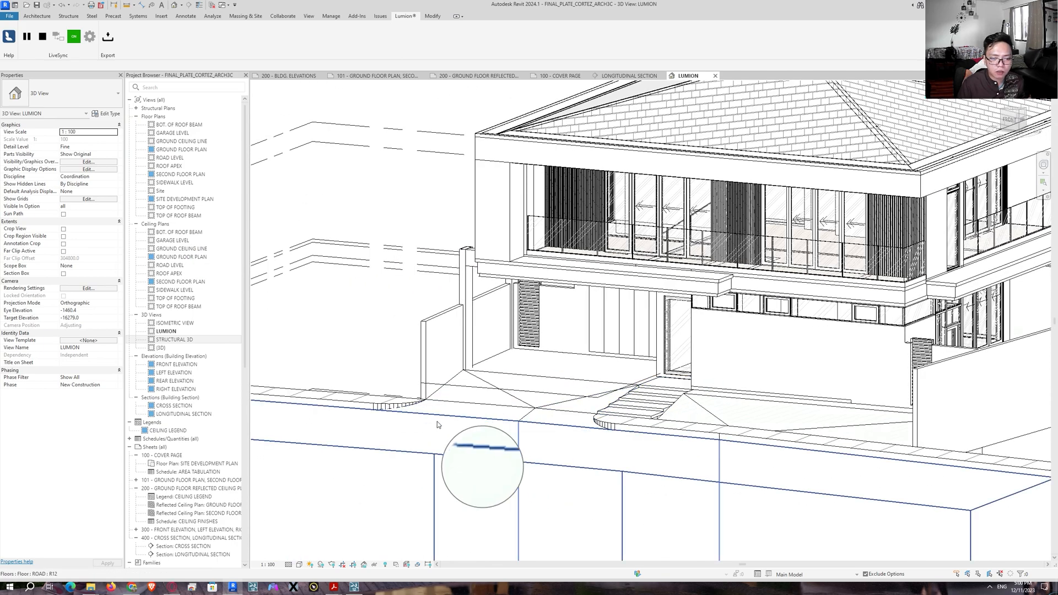
scroll(523, 418, up, 2)
shift+middle_drag(539, 389, 495, 422)
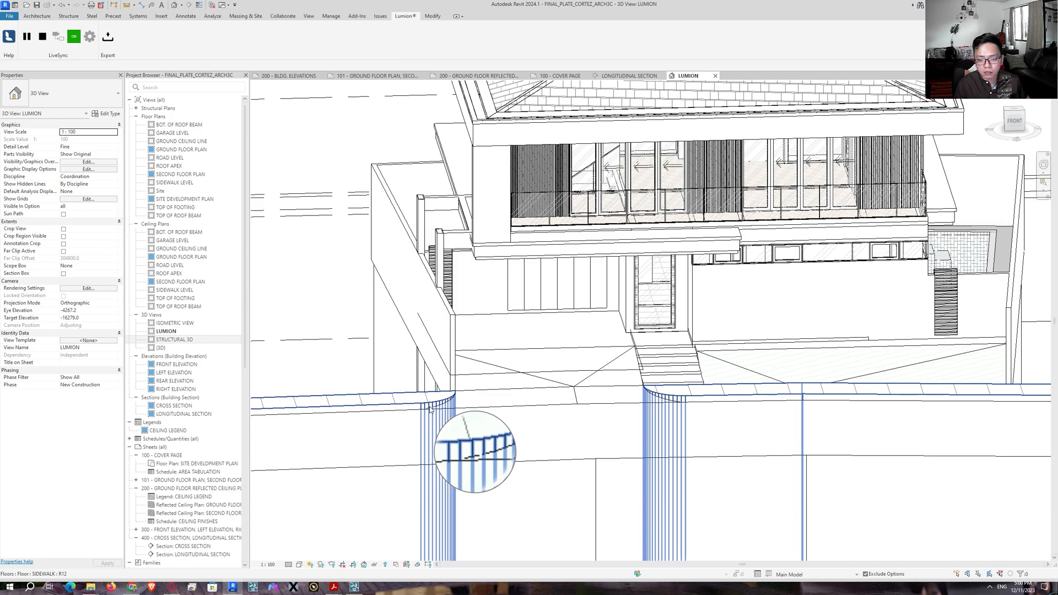
middle_drag(432, 418, 483, 396)
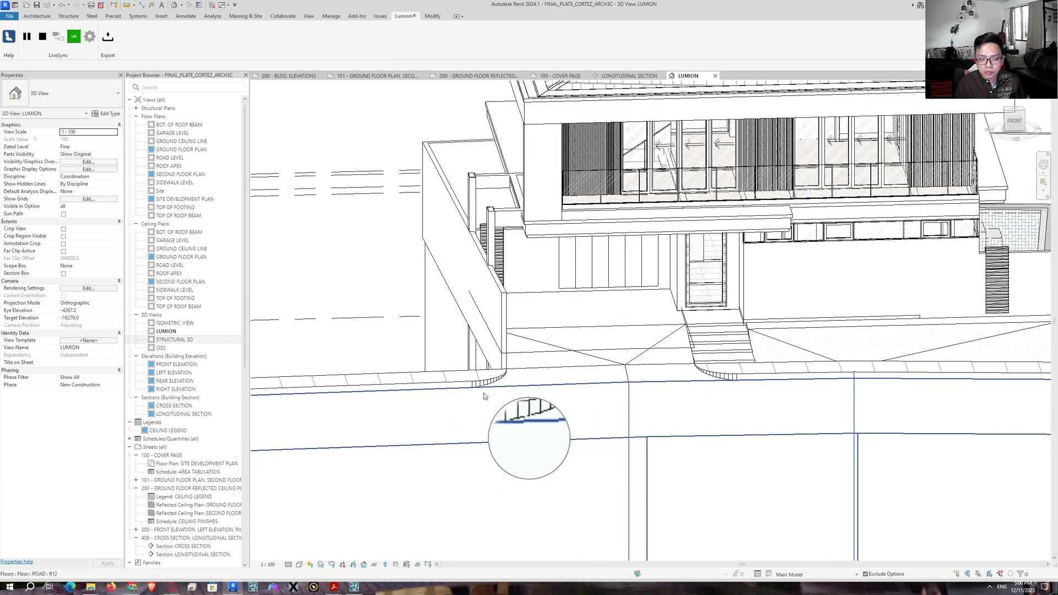
scroll(484, 396, down, 1)
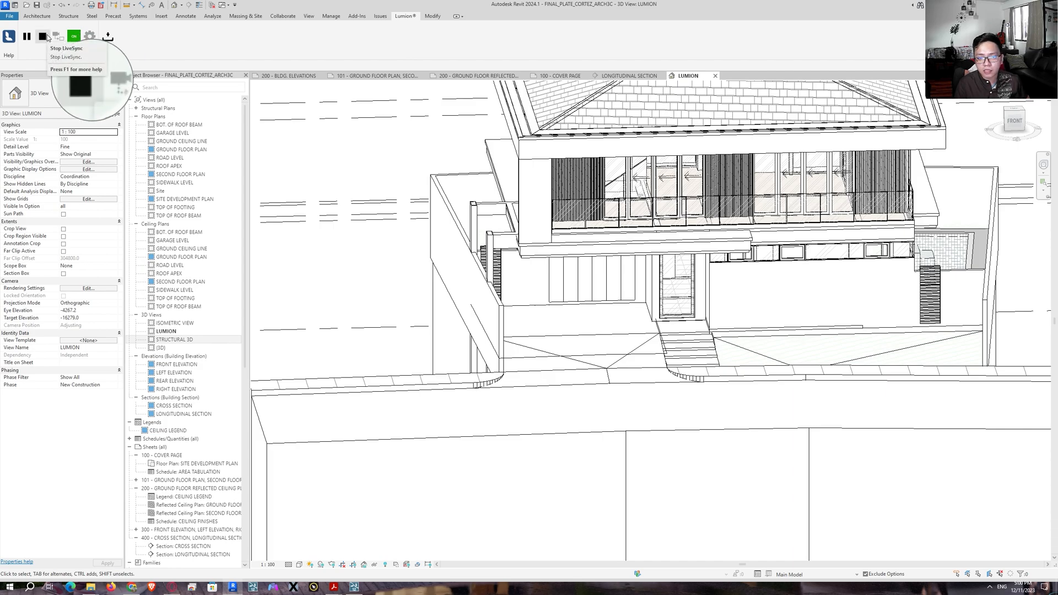
middle_drag(336, 287, 389, 257)
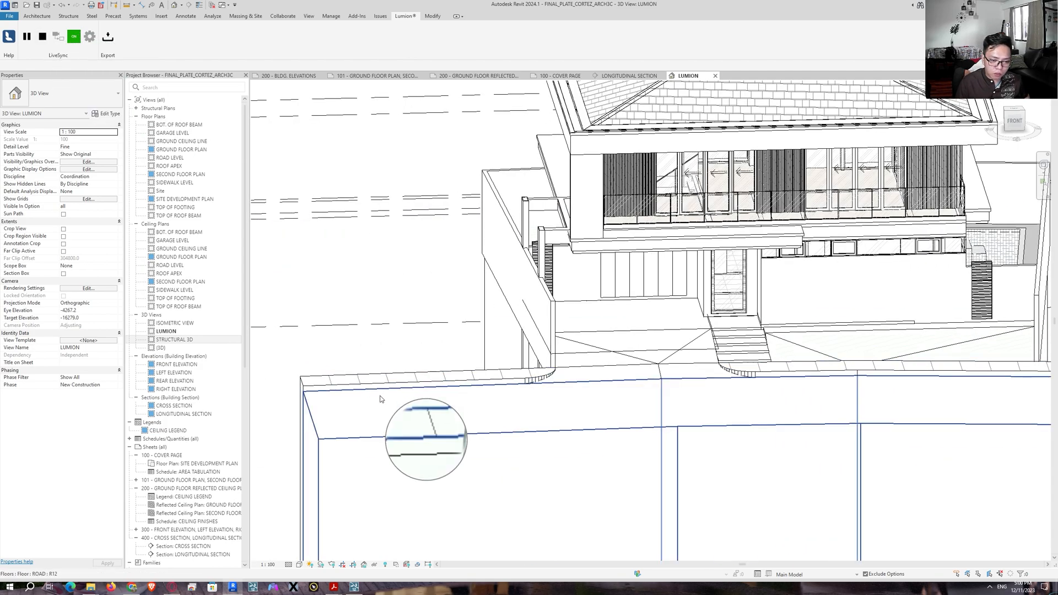
scroll(363, 396, up, 2)
scroll(358, 391, up, 3)
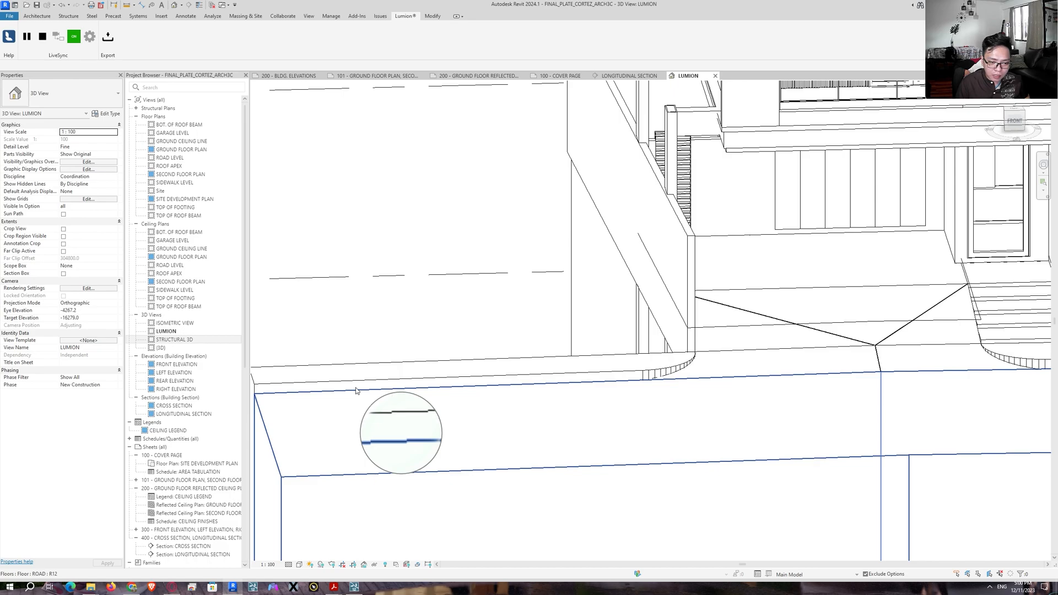
scroll(648, 385, down, 4)
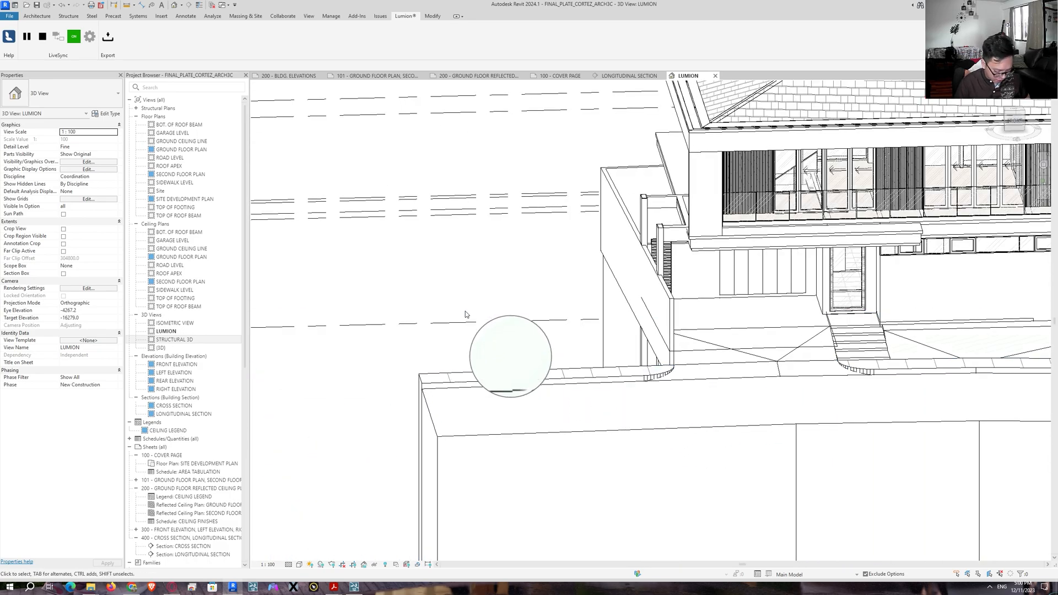
Paint the sidewalk's straight road-side edge faces with the SIDEWALK PAVEMENT material
key(p)
key(t)
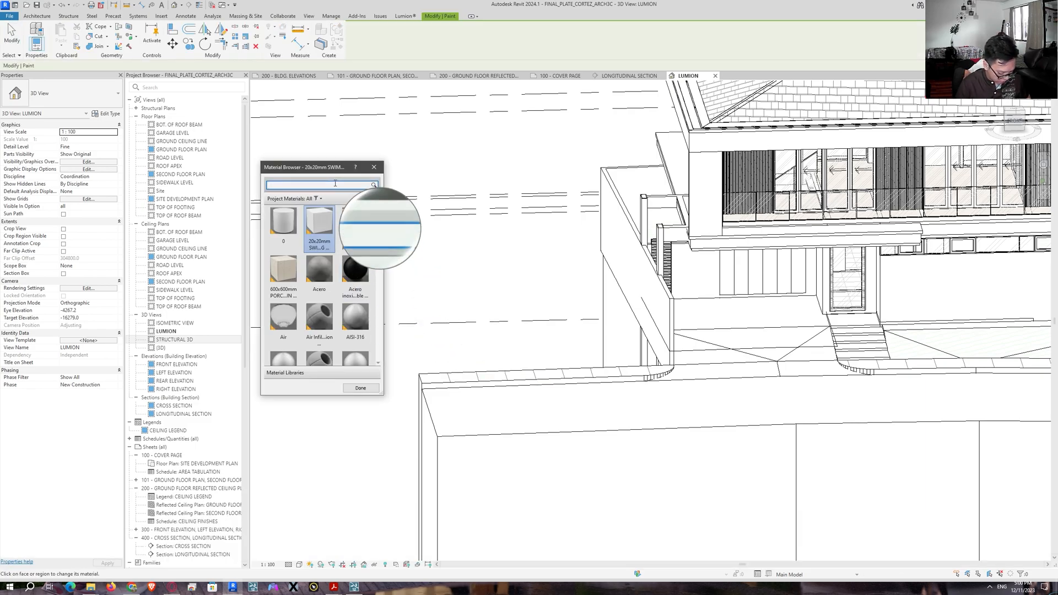
text(siDEW)
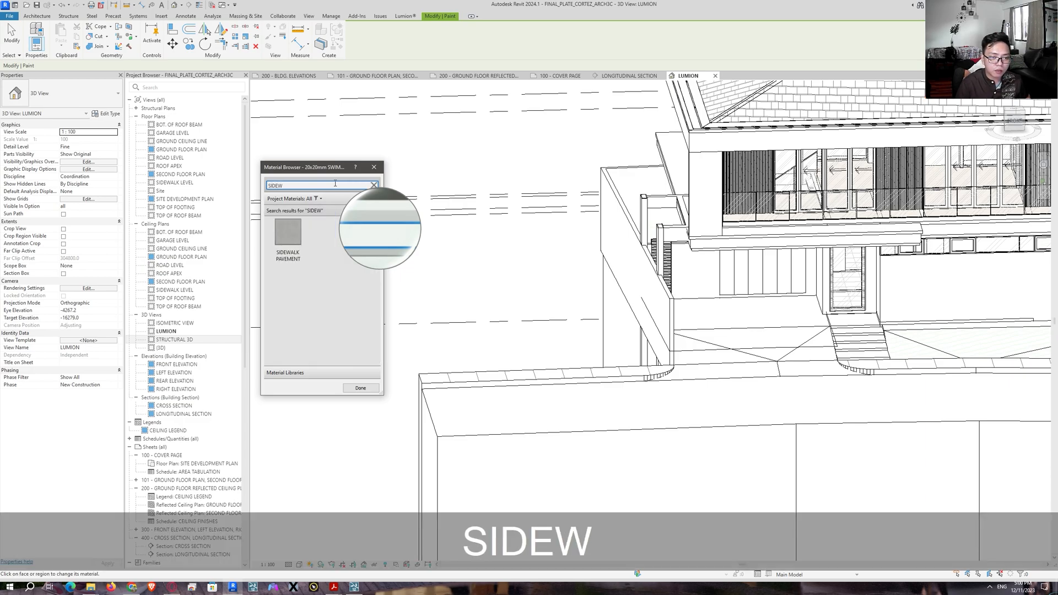
click(285, 238)
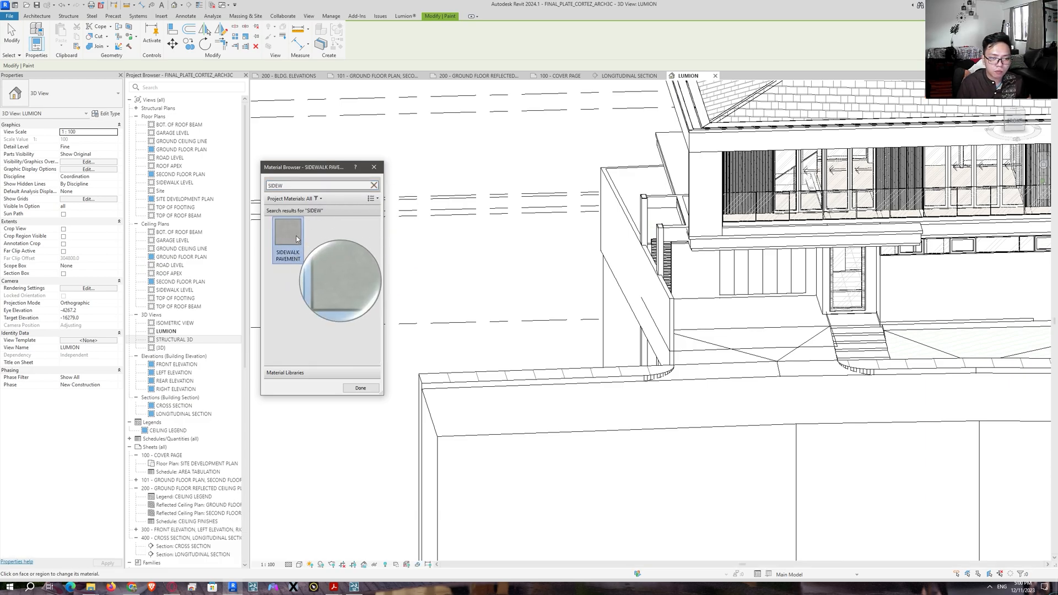
scroll(475, 353, up, 6)
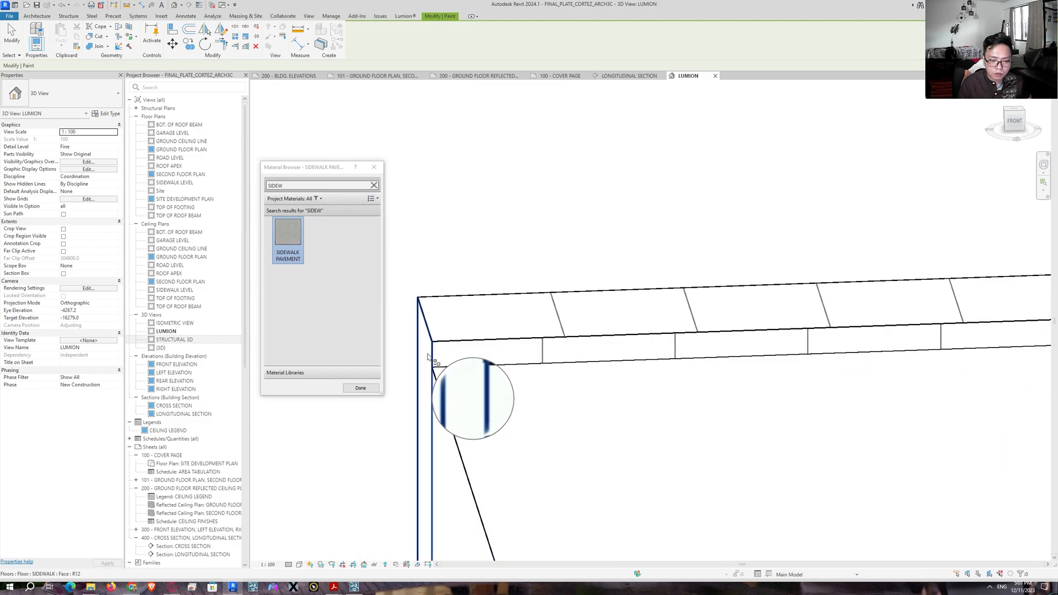
middle_drag(848, 377, 354, 423)
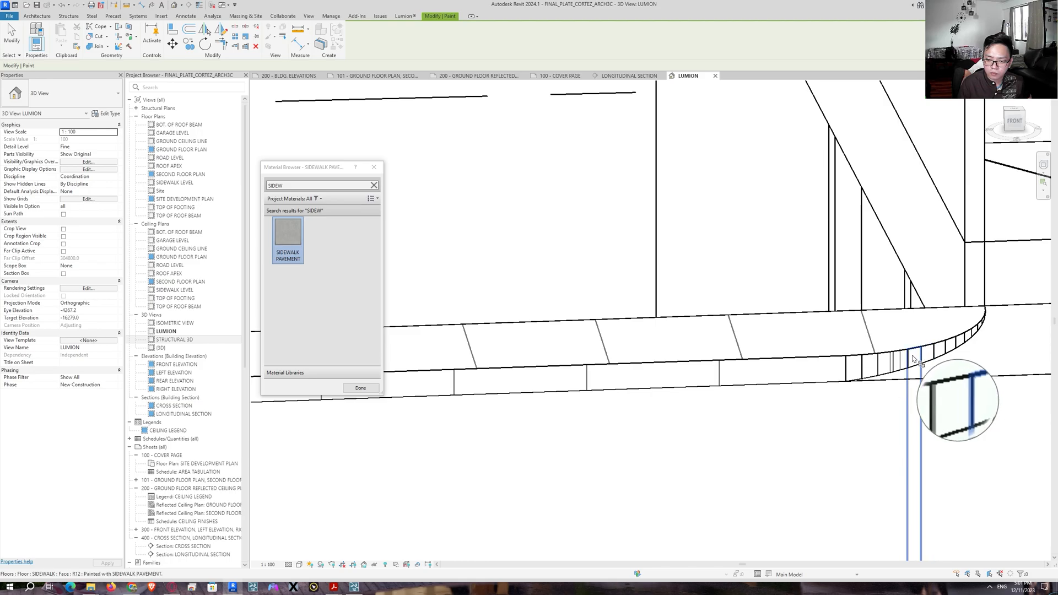
Paint the sidewalk's curved corner edge faces beside the garage entrance with SIDEWALK PAVEMENT and finish the Paint command
shift+middle_drag(967, 337, 535, 318)
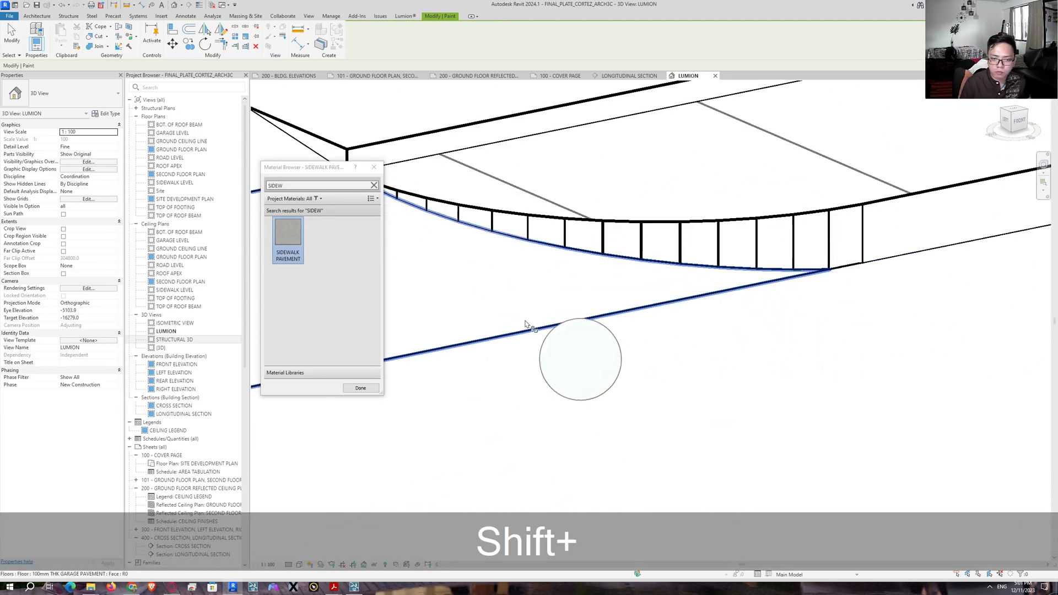
middle_drag(393, 193, 510, 282)
scroll(485, 273, up, 4)
middle_drag(896, 391, 620, 366)
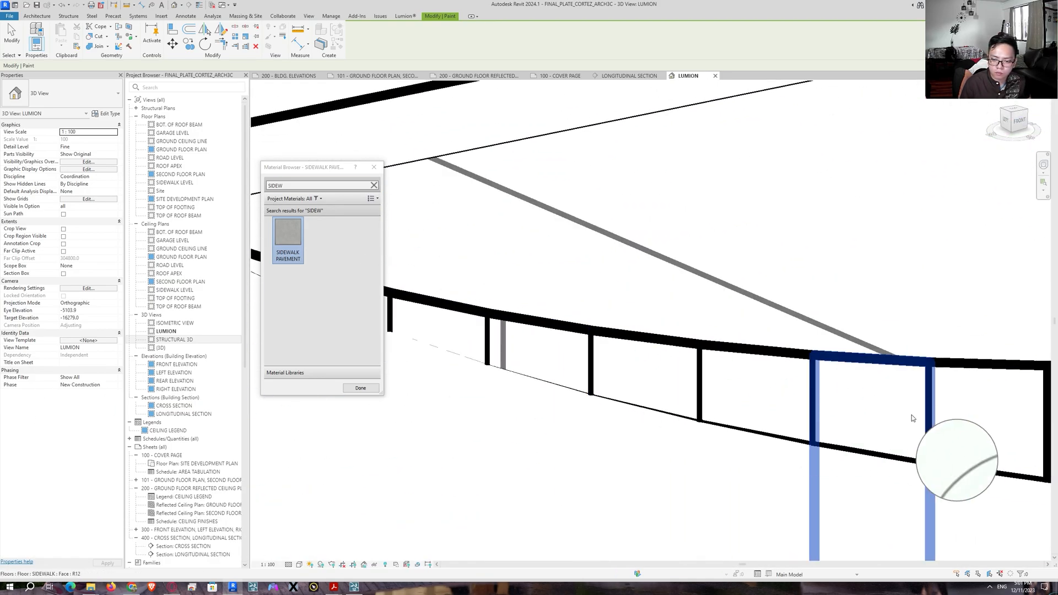
scroll(911, 414, down, 8)
scroll(753, 361, down, 6)
click(360, 387)
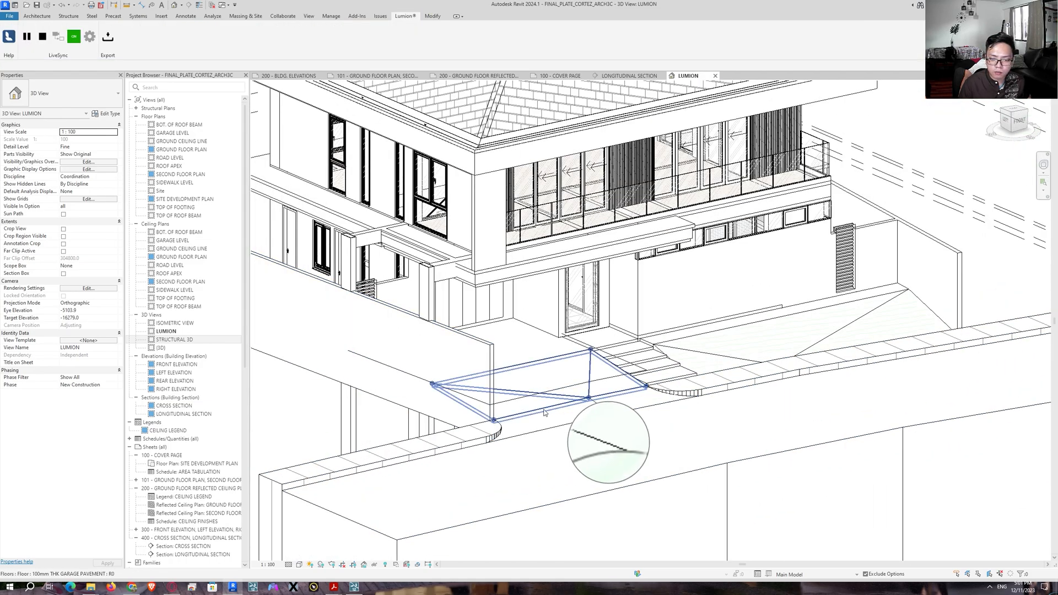
Switch to Lumion and inspect the synced sidewalk edges and the garage pavement in front of the house
click(354, 585)
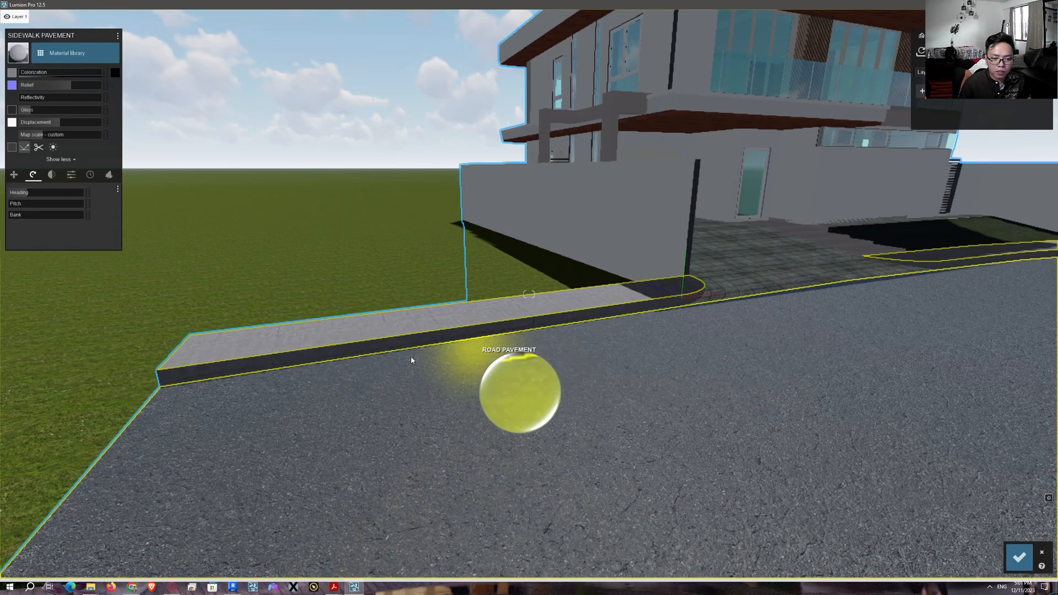
key(d)
key(w)
right_drag(593, 289, 540, 328)
key(w)
key(d)
key(q)
key(s)
key(a)
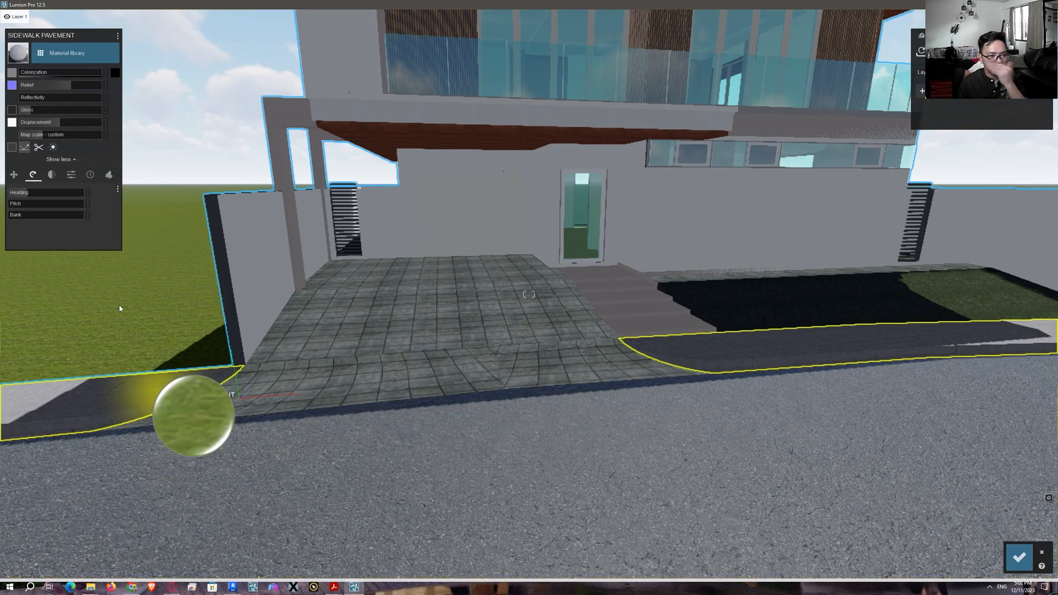
key(d)
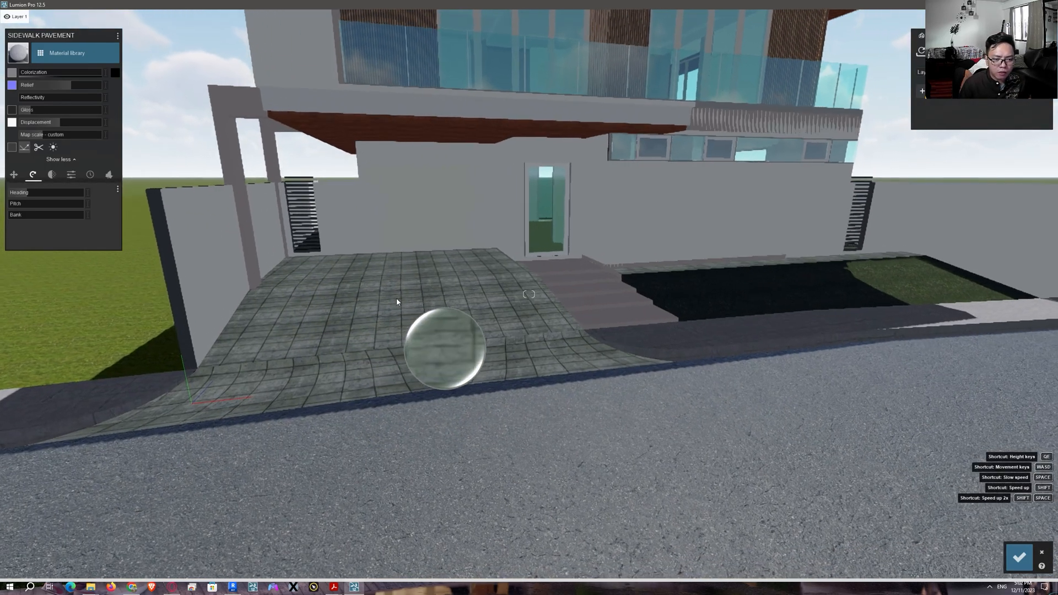
right_drag(397, 302, 446, 289)
key(a)
Select the FF-03 garage pavement in front of the house and display the outdoor stone materials
click(411, 299)
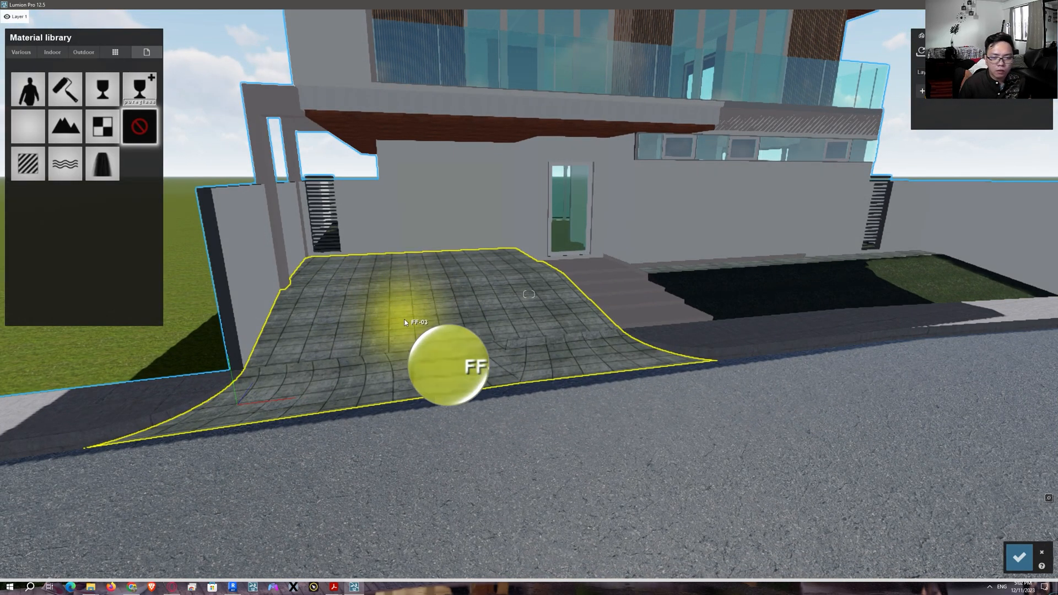
click(76, 53)
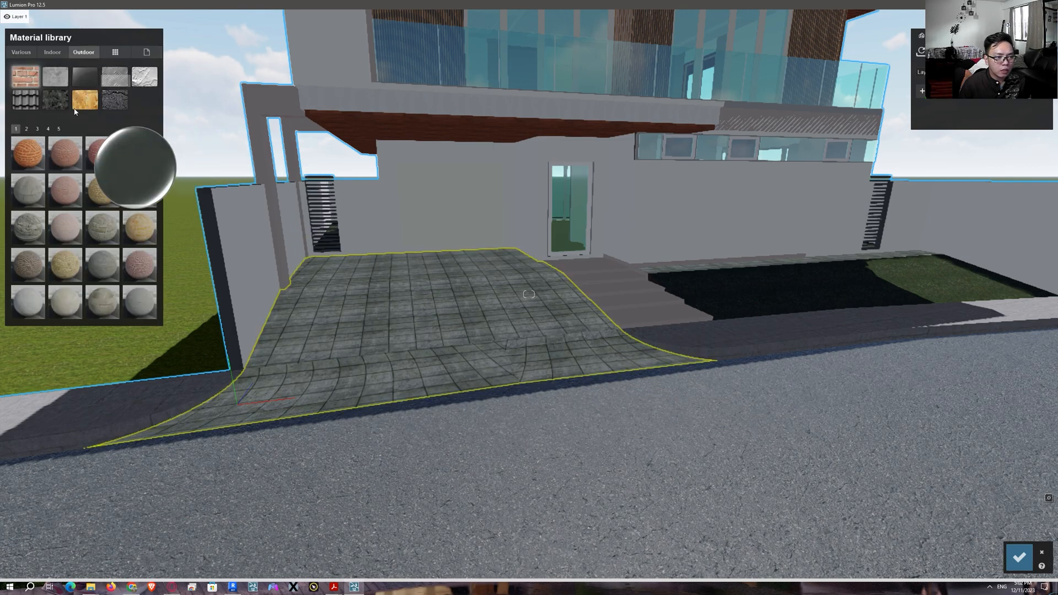
click(56, 99)
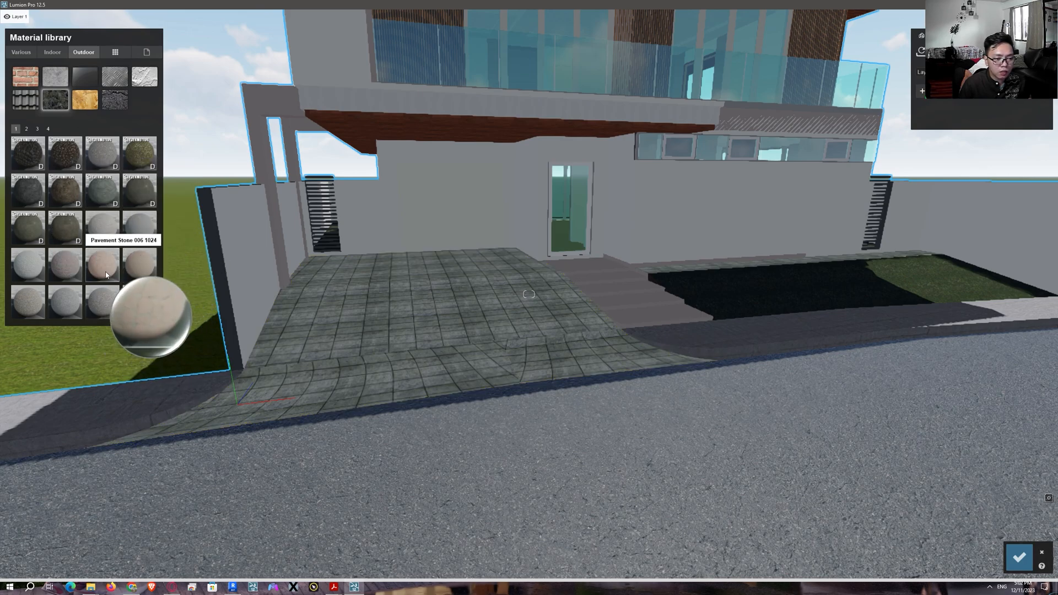
Try several stone materials on the FF-03 garage pavement, comparing pavement, pebble and cobblestone patterns
click(106, 274)
click(140, 302)
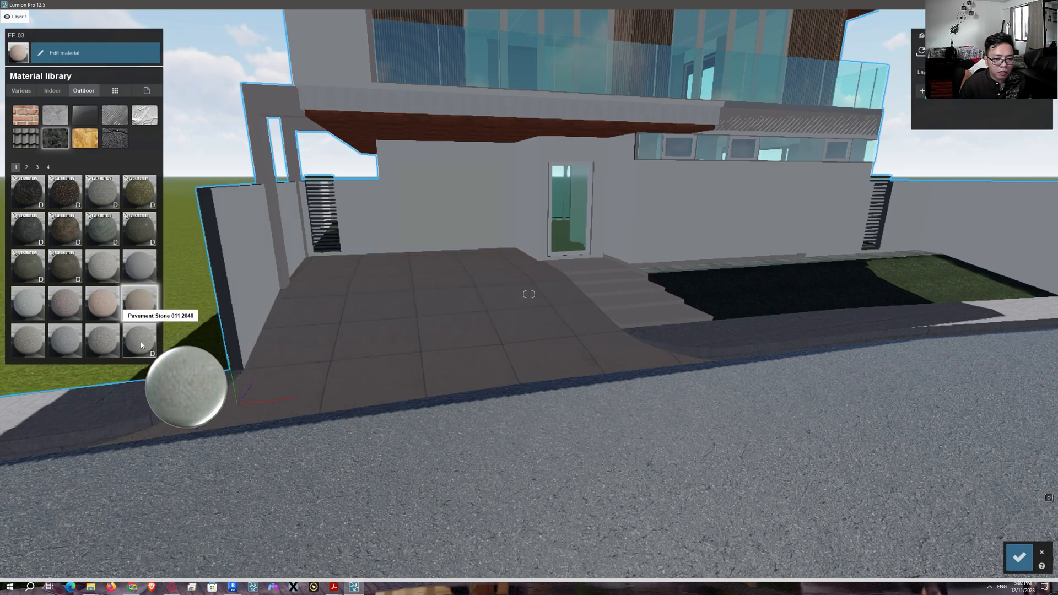
click(138, 343)
click(29, 340)
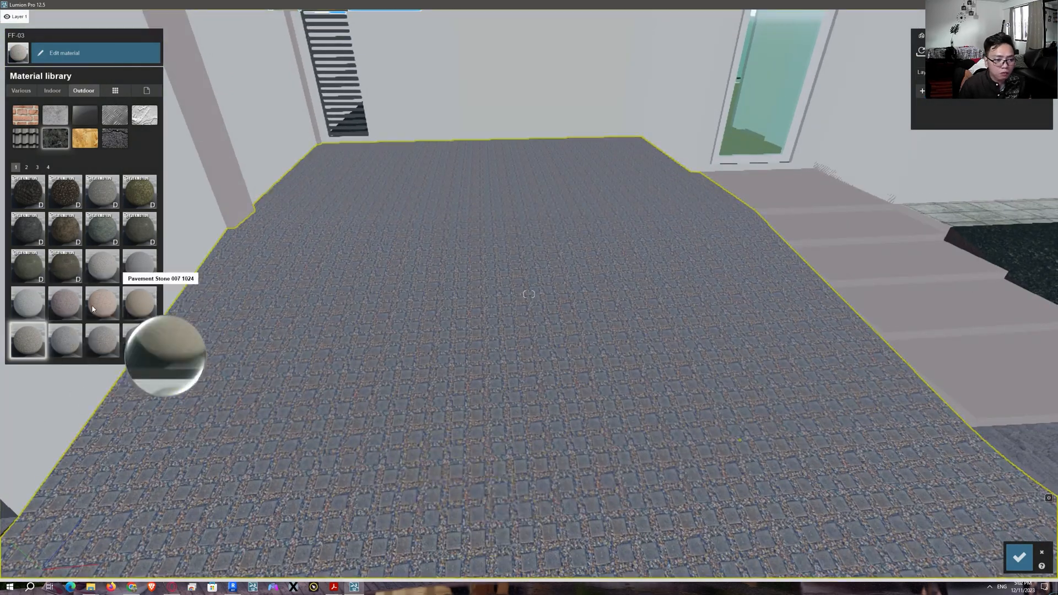
click(102, 302)
click(26, 167)
click(140, 228)
key(a)
click(73, 266)
click(37, 166)
click(65, 191)
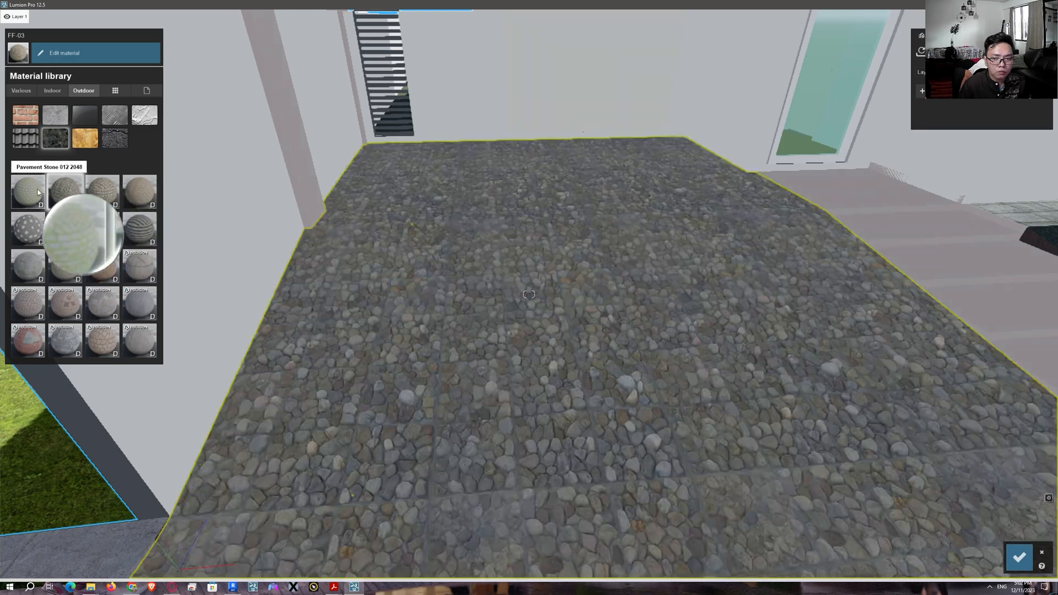
click(37, 193)
click(37, 167)
click(109, 251)
click(48, 167)
click(30, 267)
click(31, 234)
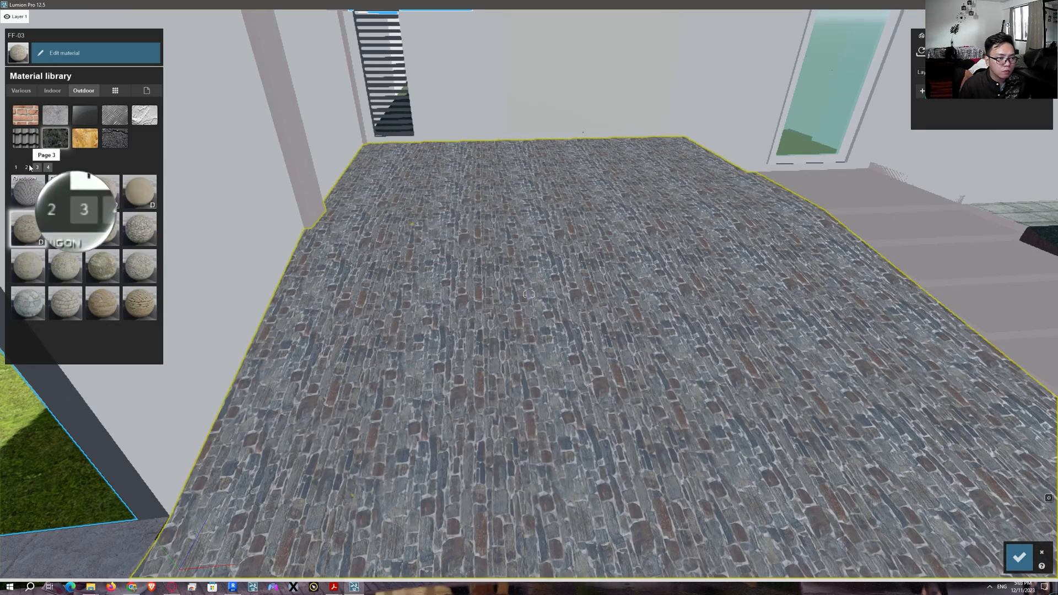
Apply the grey square-paver stone material to the garage pavement and check its tile pattern up close
click(26, 167)
click(63, 271)
key(s)
right_drag(170, 281, 363, 312)
key(w)
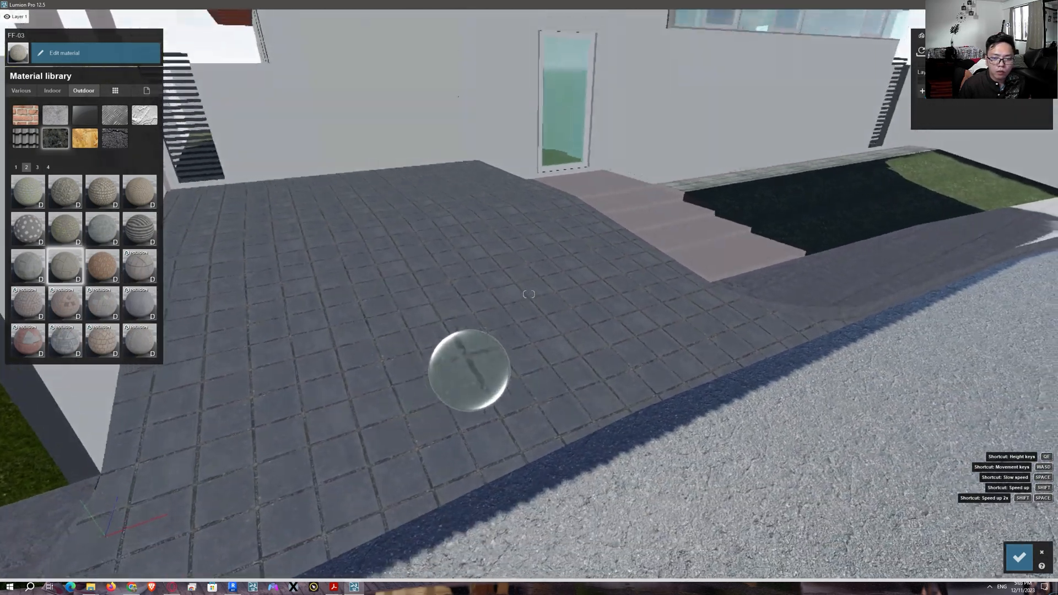
right_drag(429, 329, 376, 263)
key(s)
right_drag(477, 423, 524, 382)
key(e)
key(d)
key(w)
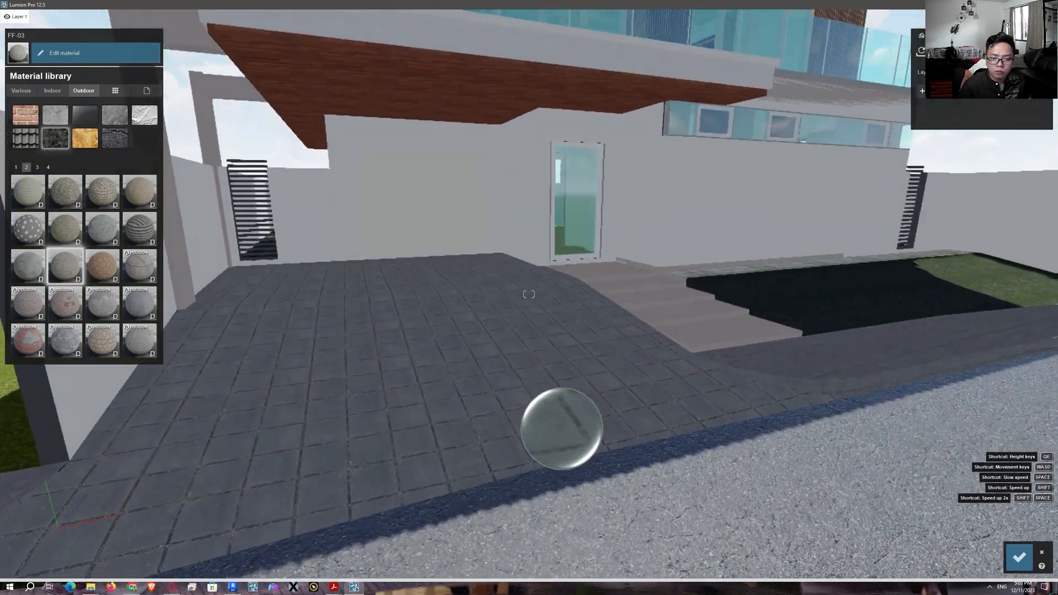
Raise the FF-03 garage pavement's relief to the maximum, set its reflectivity to 0.2 and lower its gloss
click(429, 382)
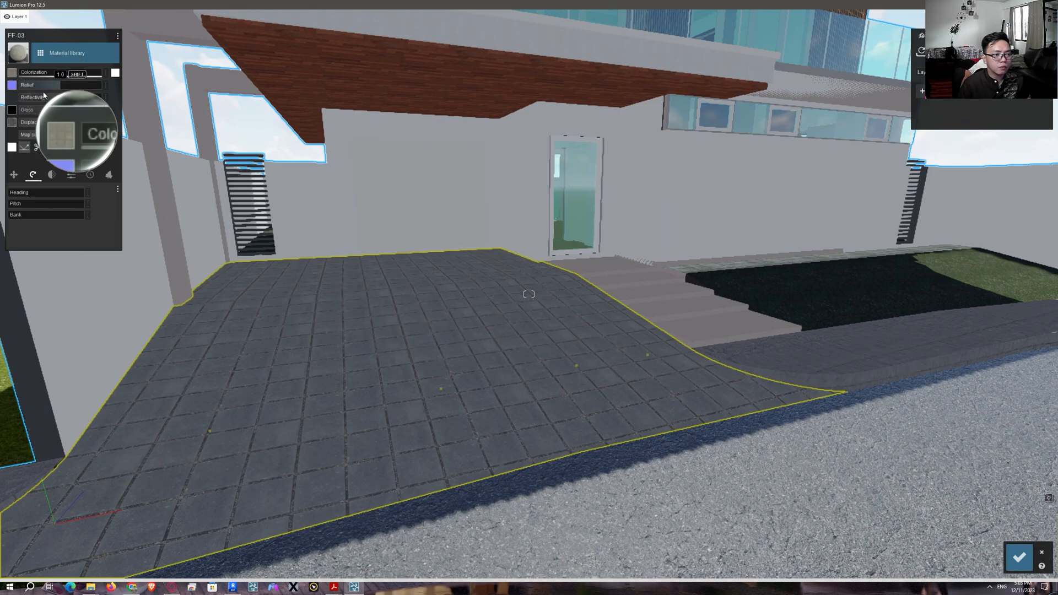
drag(56, 87, 112, 86)
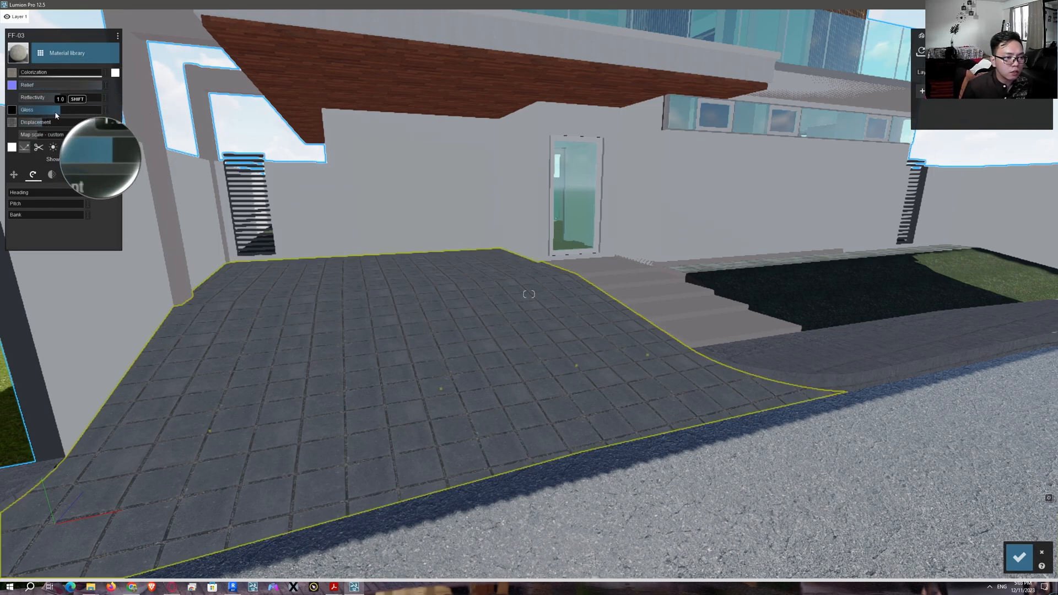
drag(55, 114, 29, 103)
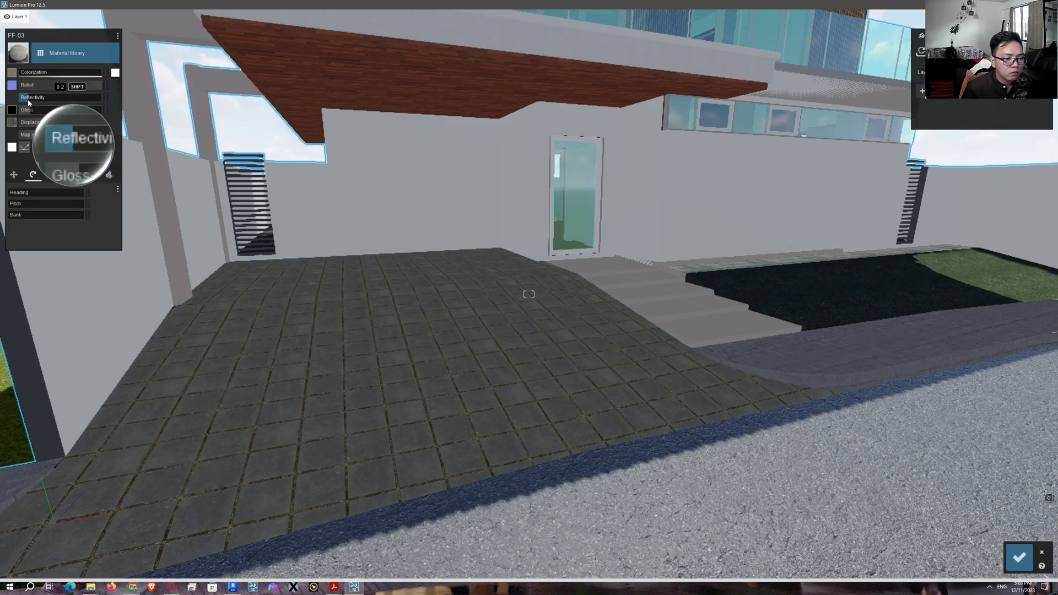
drag(29, 103, 61, 121)
drag(57, 85, 58, 83)
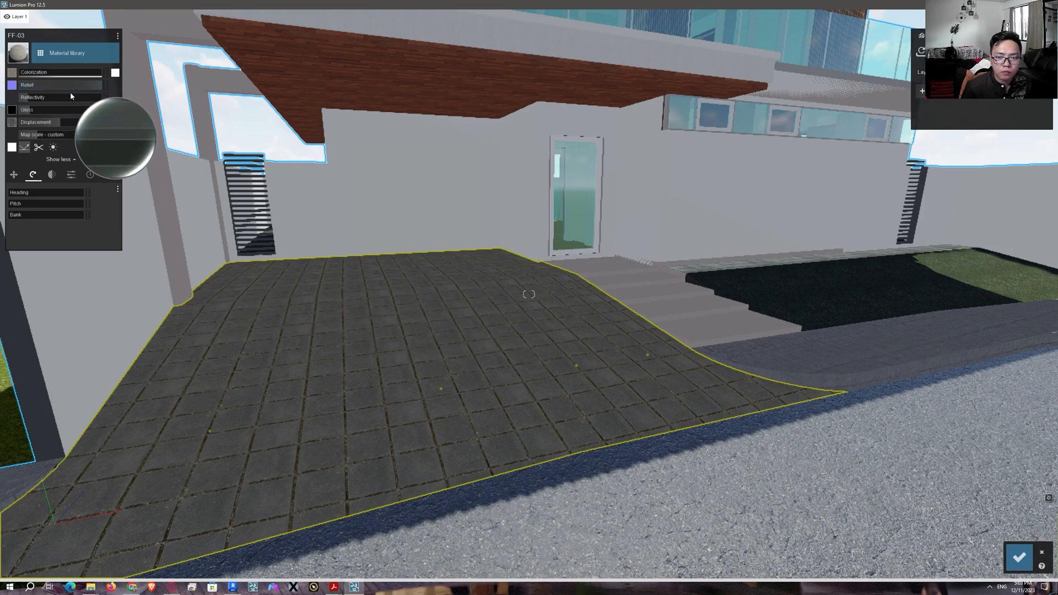
Tint the garage pavement with a near-black color and set its colorization to 0.4
click(114, 72)
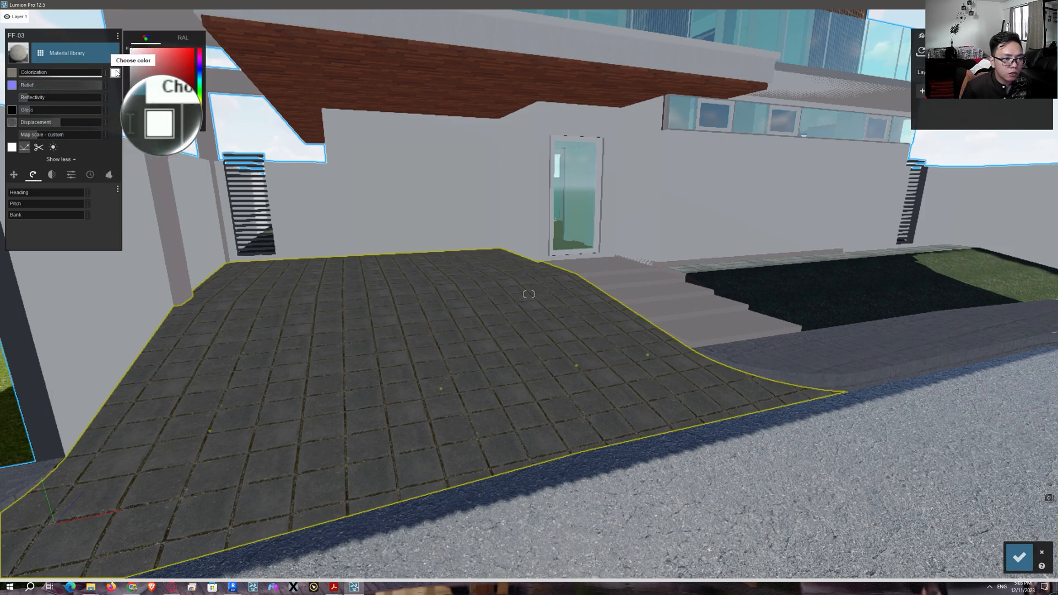
click(137, 94)
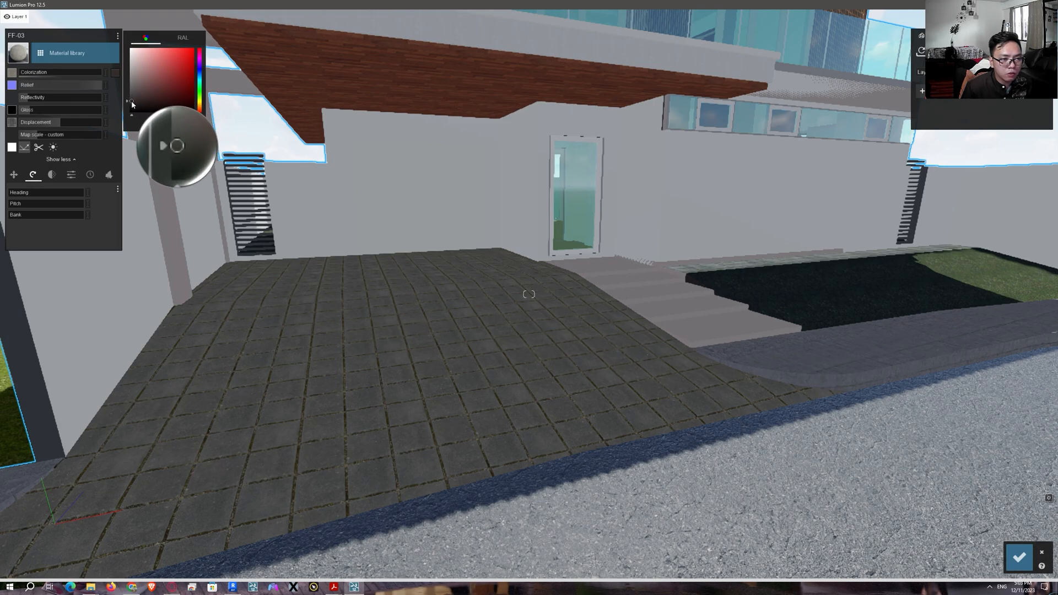
drag(45, 73, 53, 73)
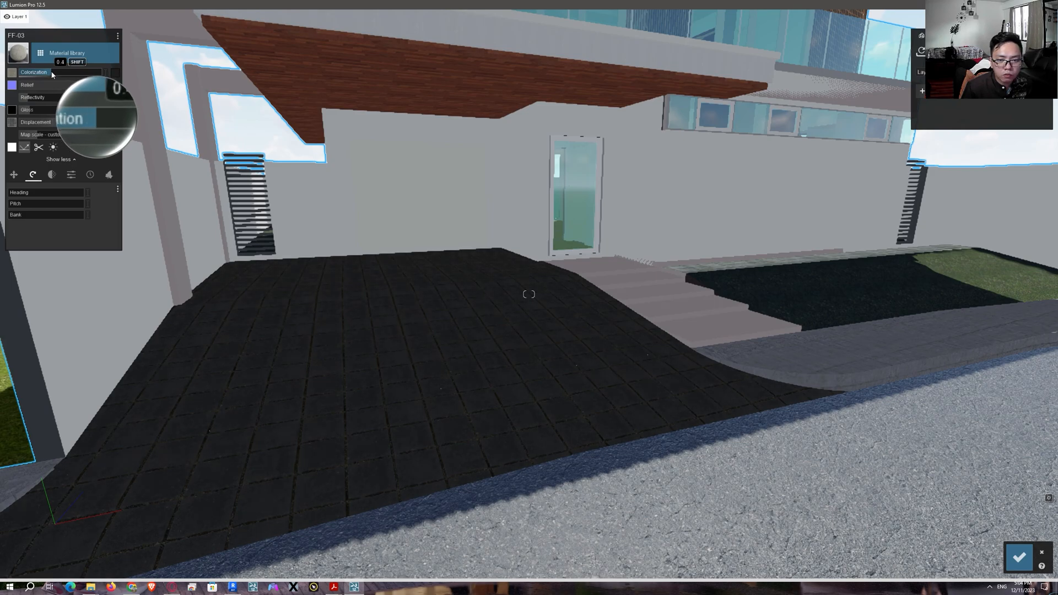
Examine the darkened garage pavement together with the front facade, columns and entrance steps
key(d)
mouse_move(420, 235)
right_down()
mouse_move(401, 230)
mouse_move(410, 222)
mouse_move(399, 232)
mouse_move(416, 225)
right_up()
key(s)
key(e)
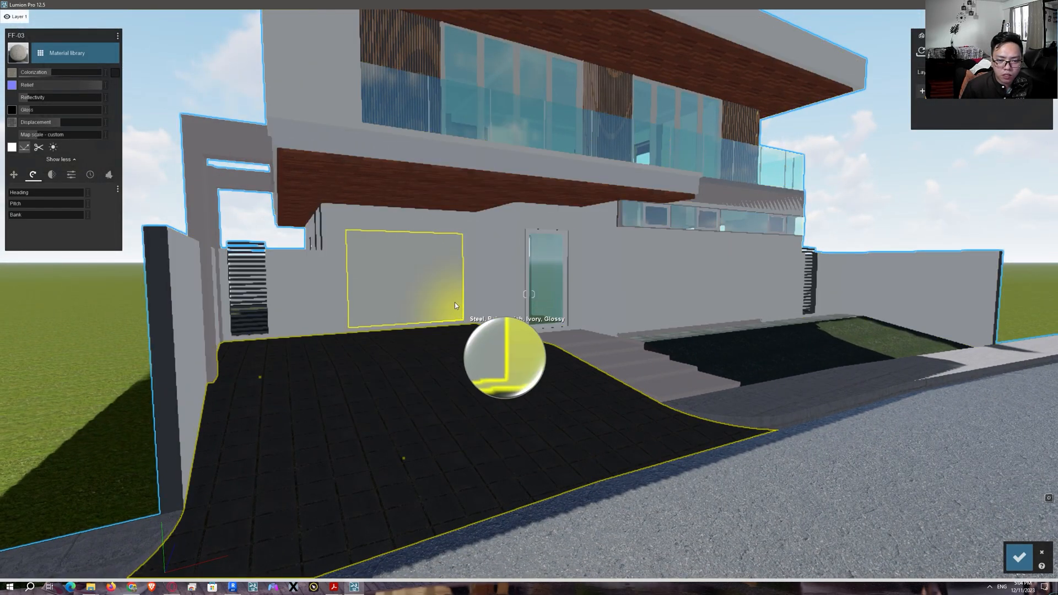
key(d)
key(w)
key(q)
key(e)
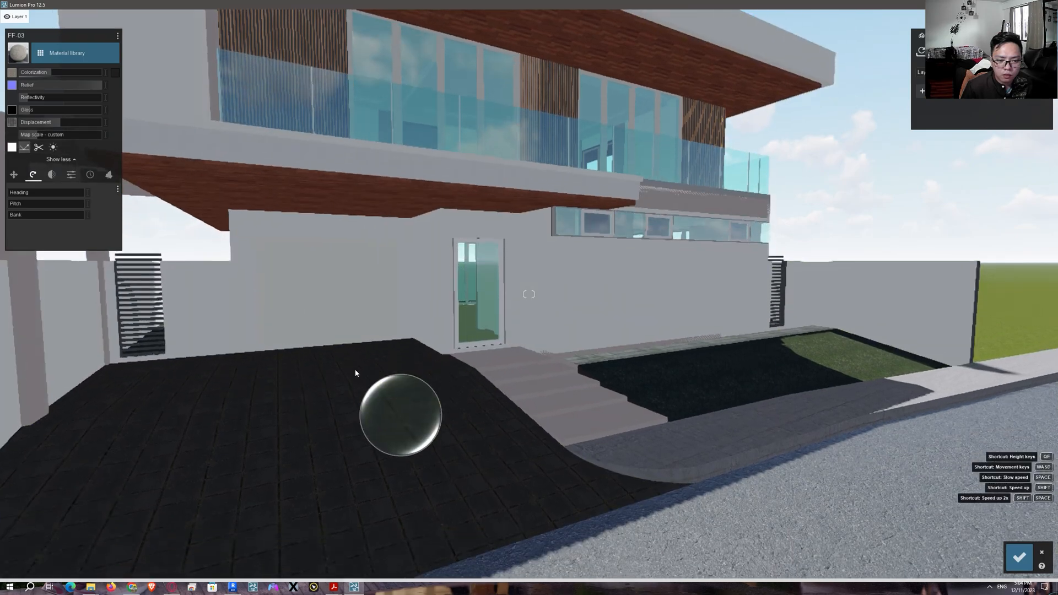
key(d)
key(a)
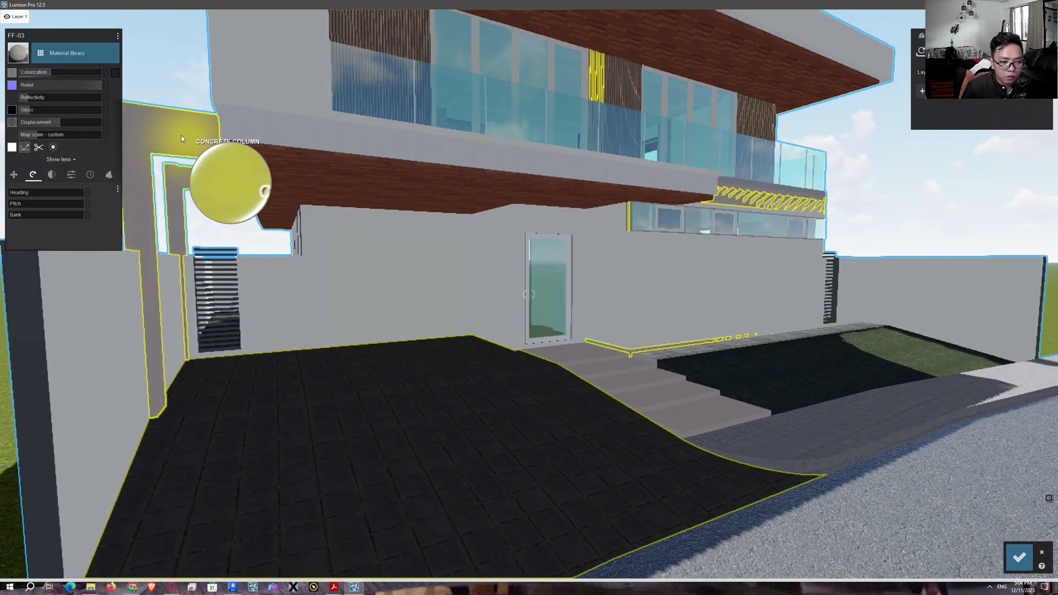
key(d)
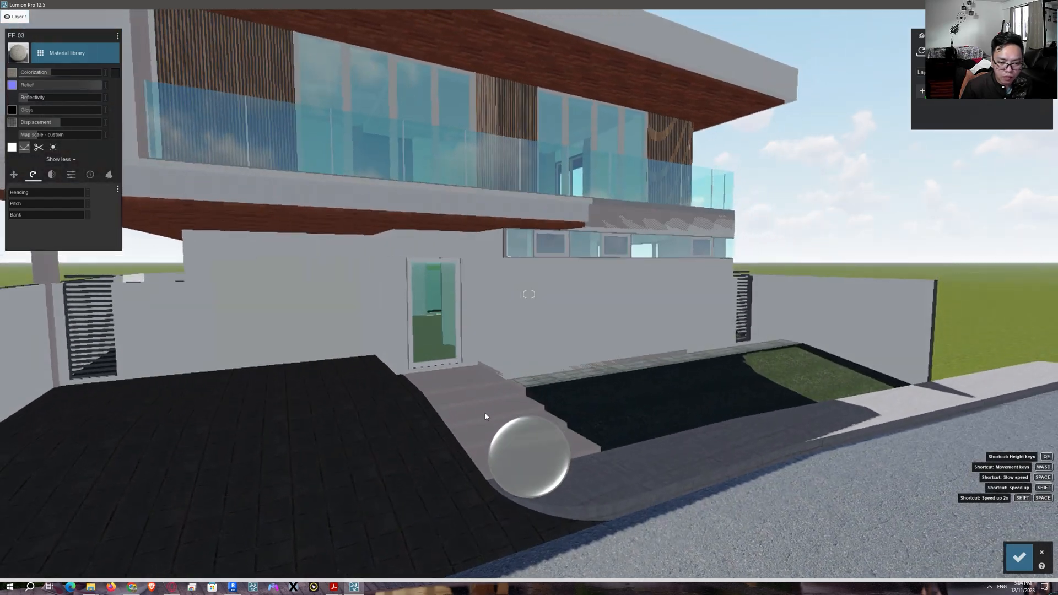
Apply a grey outdoor pavement stone to the CONCRETE DENSE entrance steps and set its X offset to 0.1
click(489, 427)
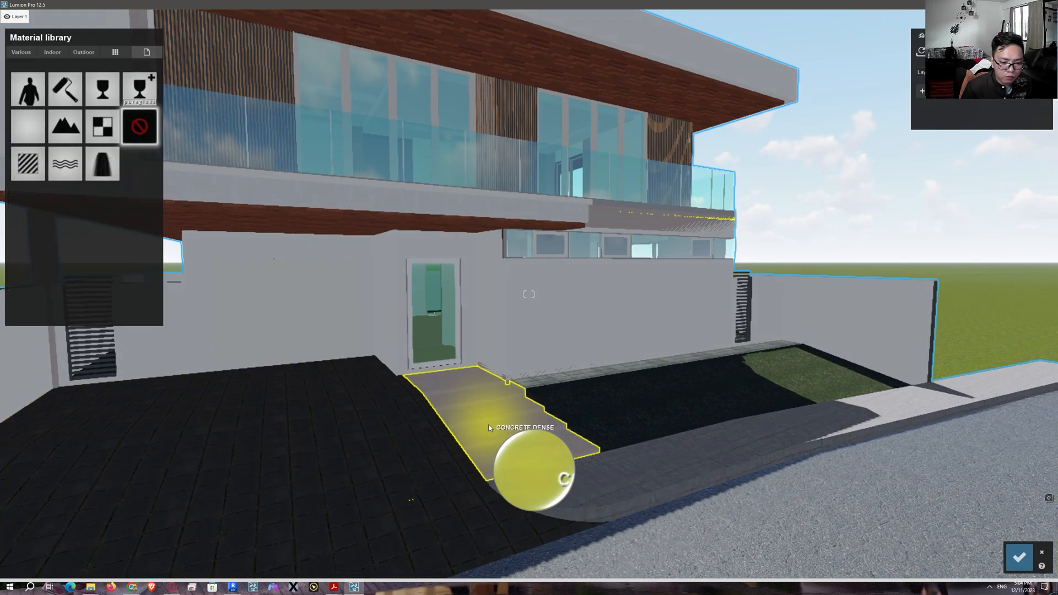
click(86, 55)
click(53, 101)
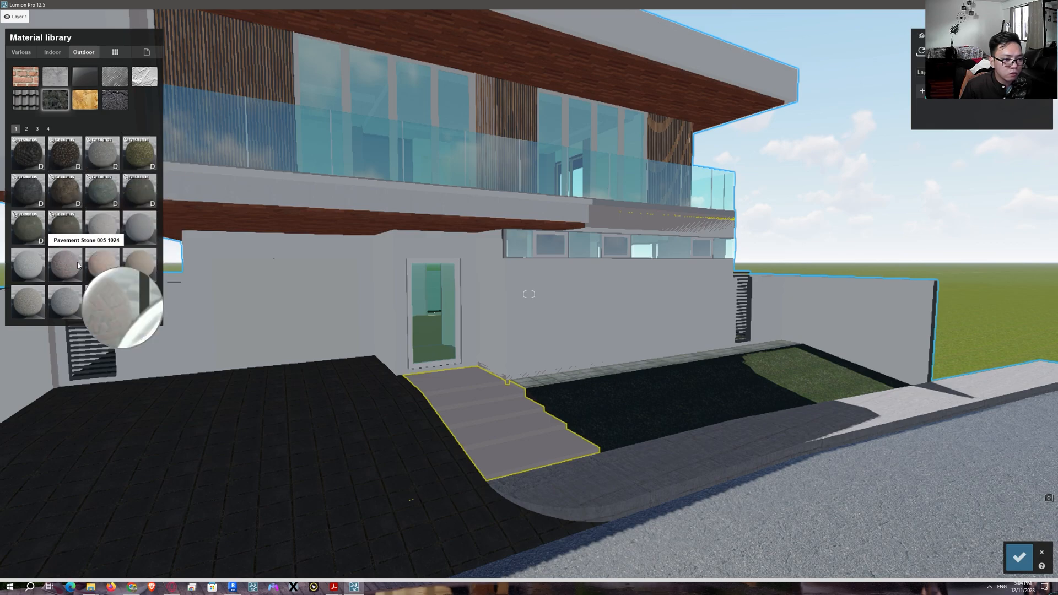
click(142, 228)
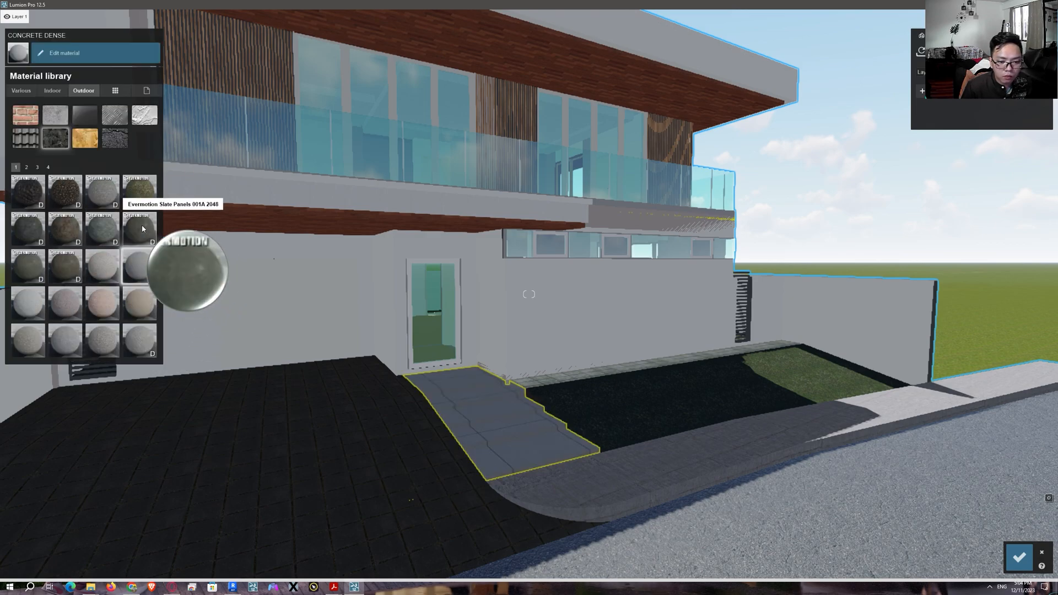
key(w)
right_drag(547, 416, 395, 504)
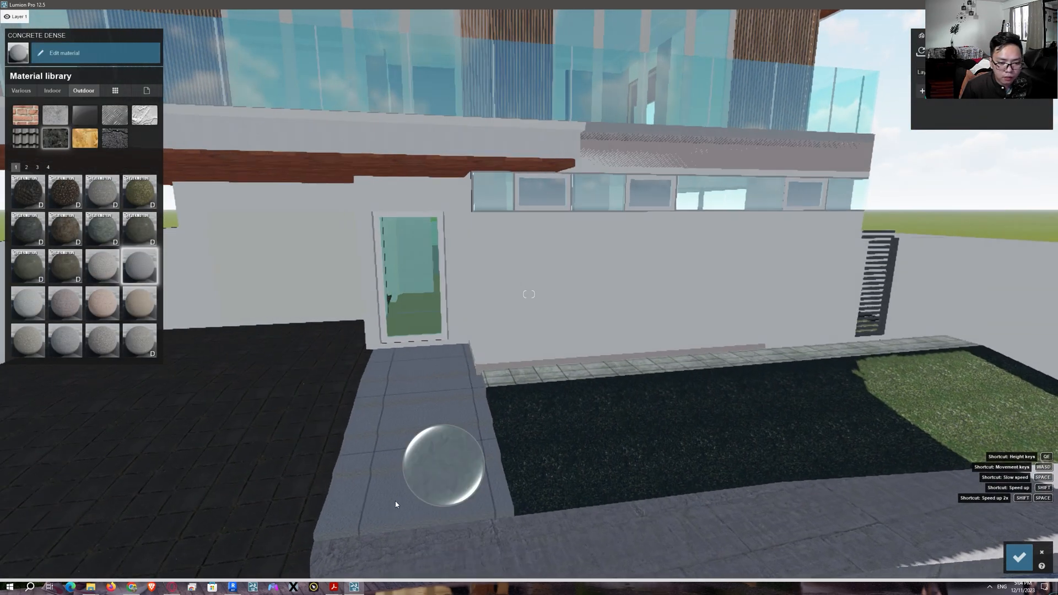
click(404, 426)
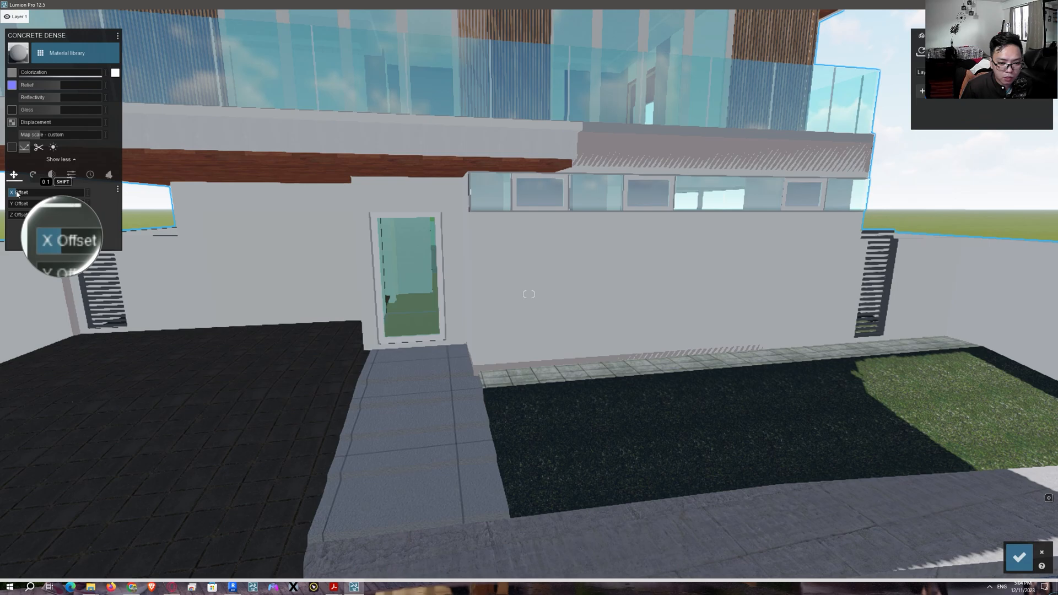
right_drag(459, 386, 523, 384)
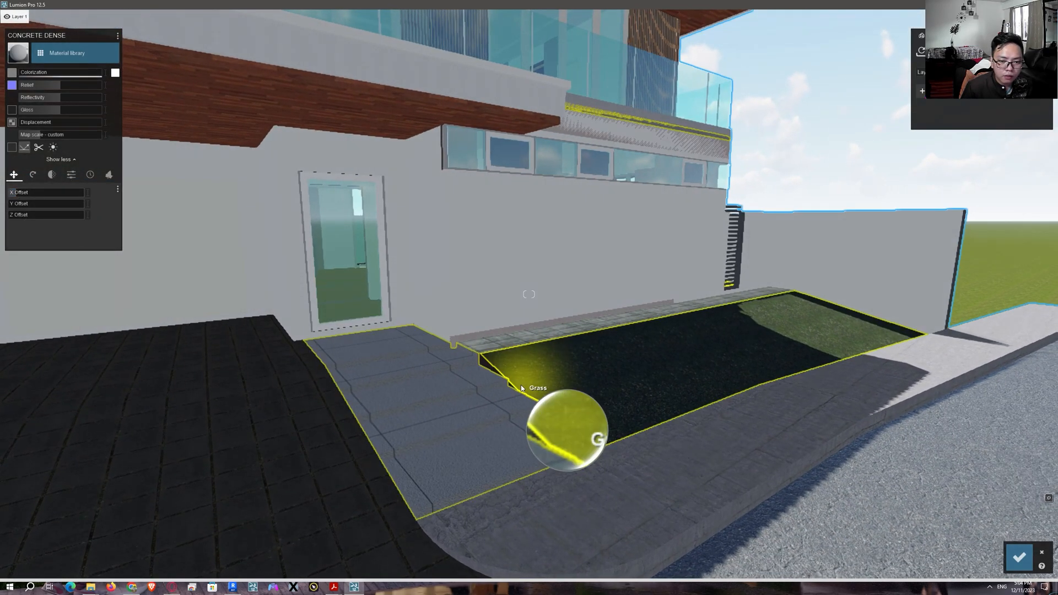
Assign the Color material in white to the CONCRETE COLUMN surfaces and save the material changes
click(477, 332)
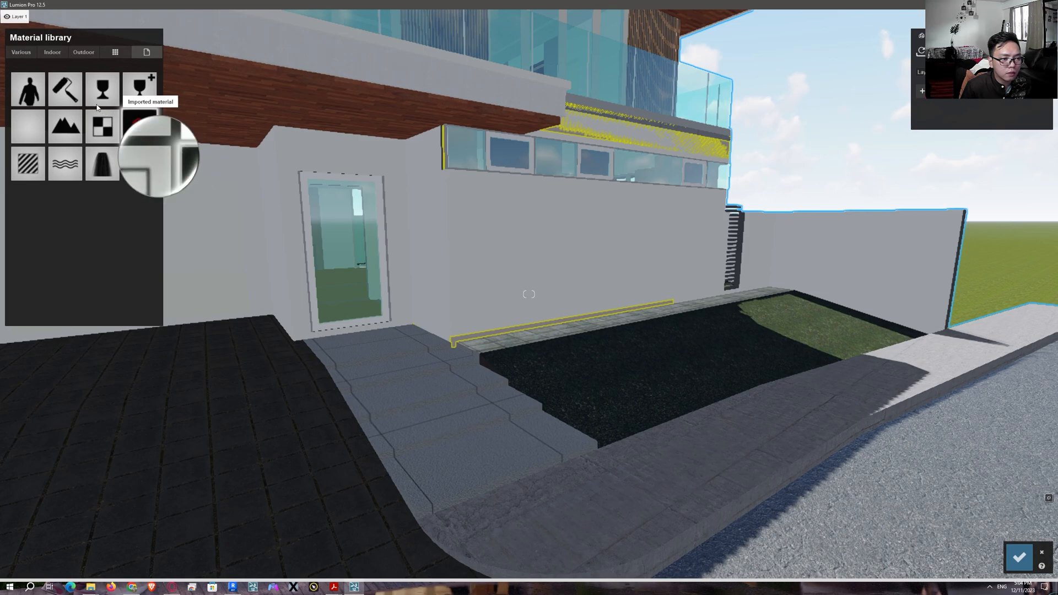
click(69, 92)
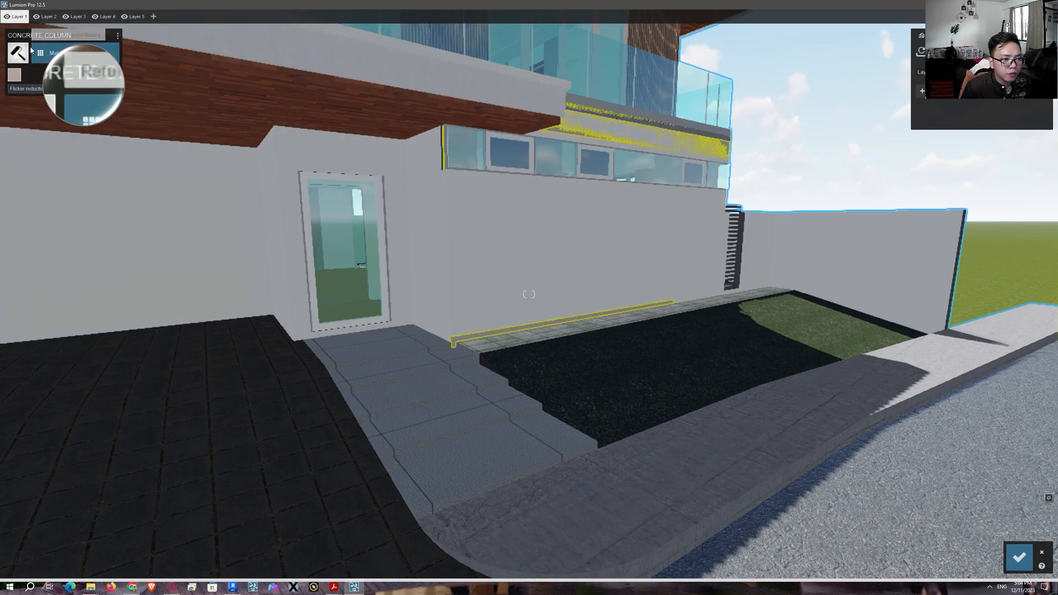
click(131, 46)
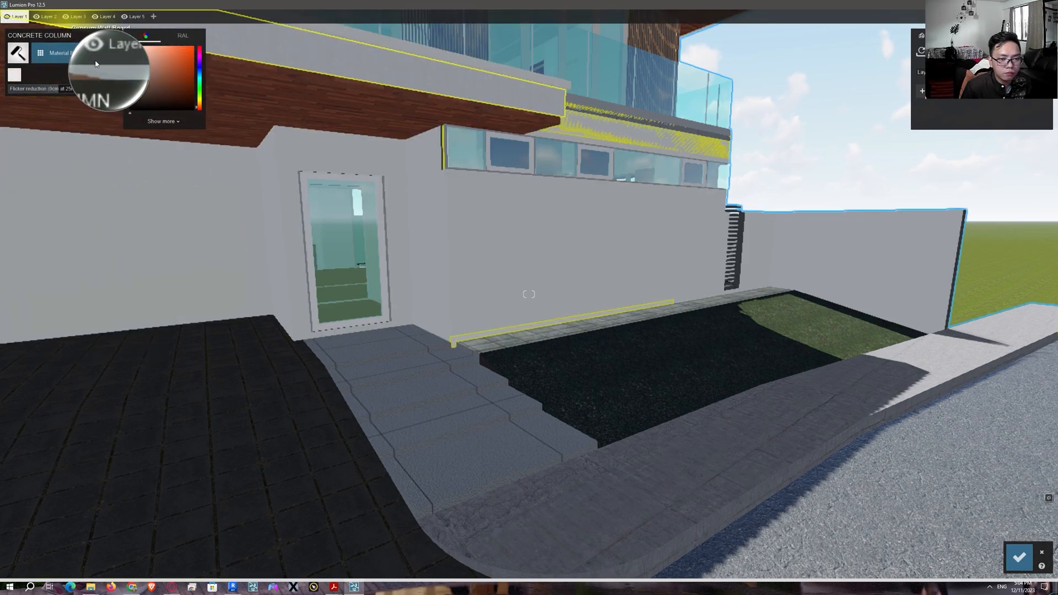
click(1019, 558)
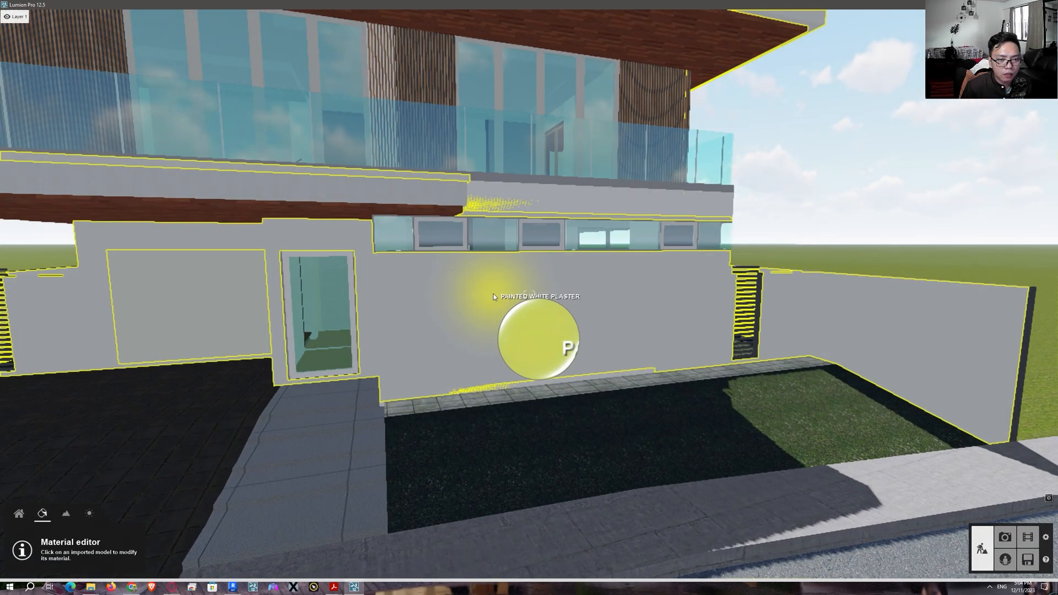
Assign the Standard material to the PAINTED WHITE PLASTER walls
click(493, 293)
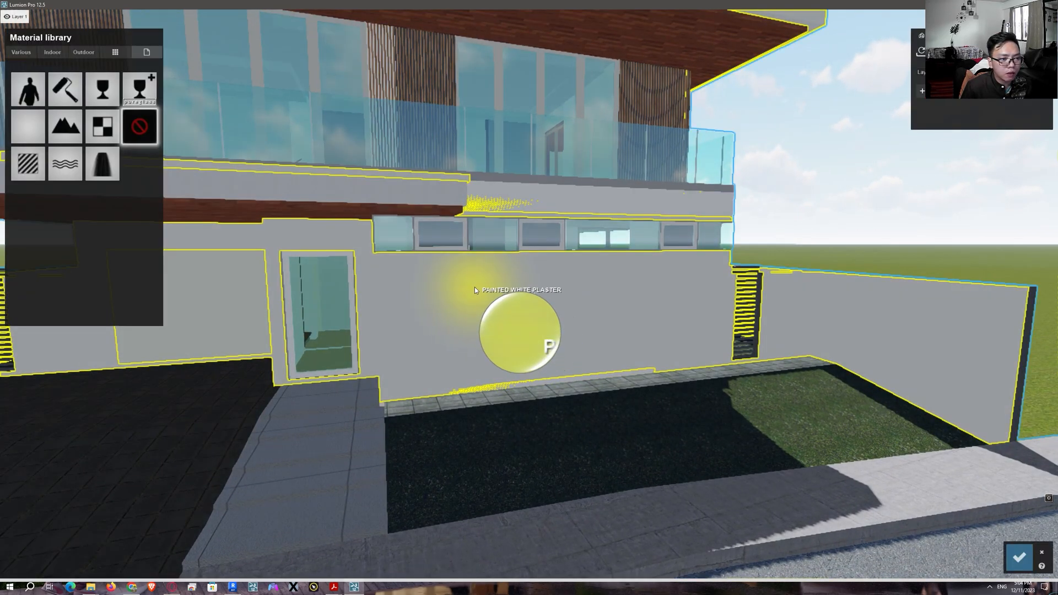
click(65, 90)
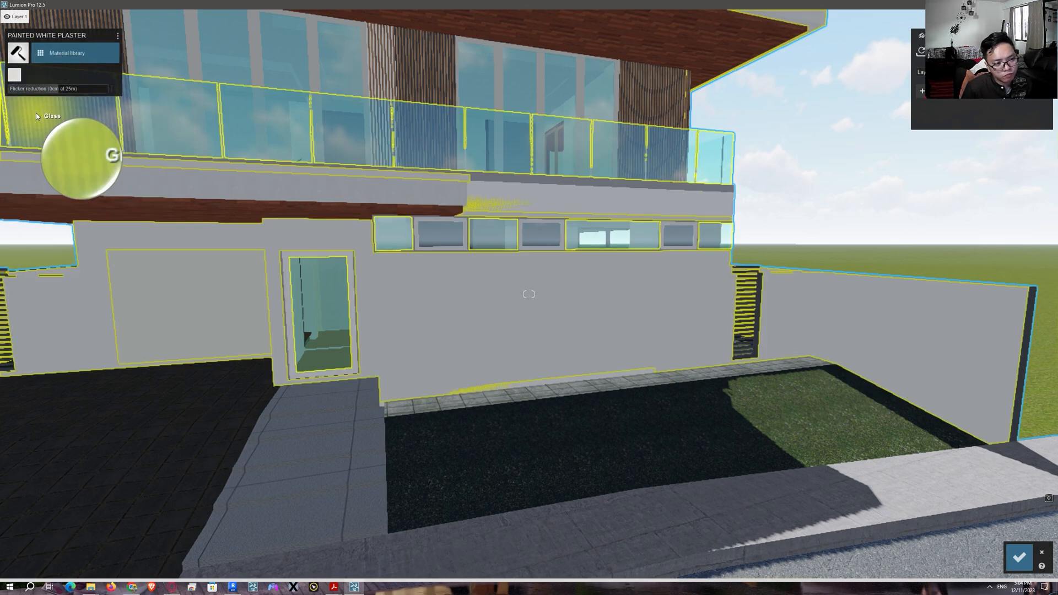
click(50, 53)
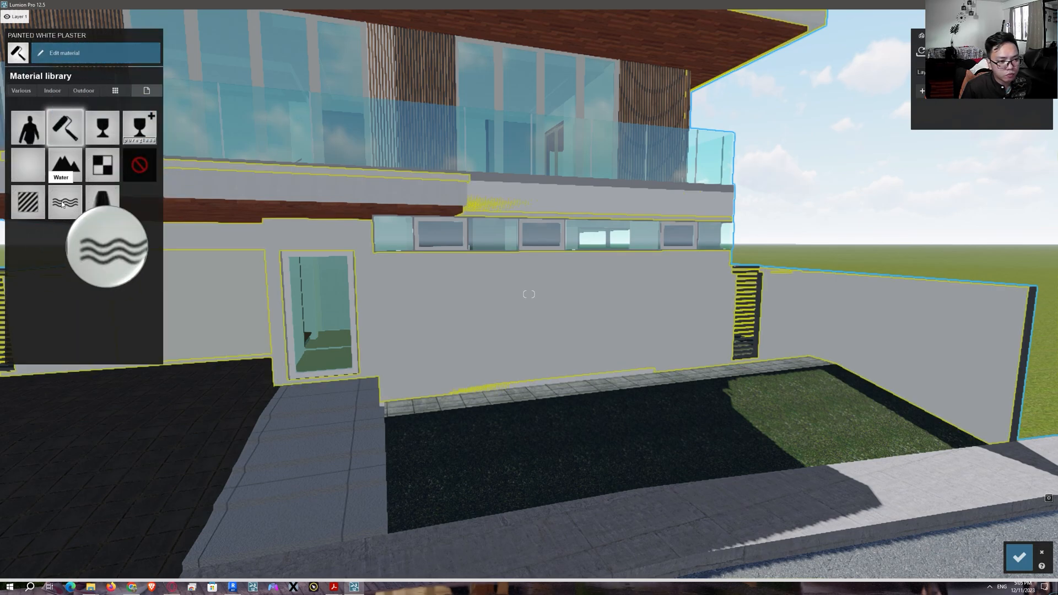
click(33, 206)
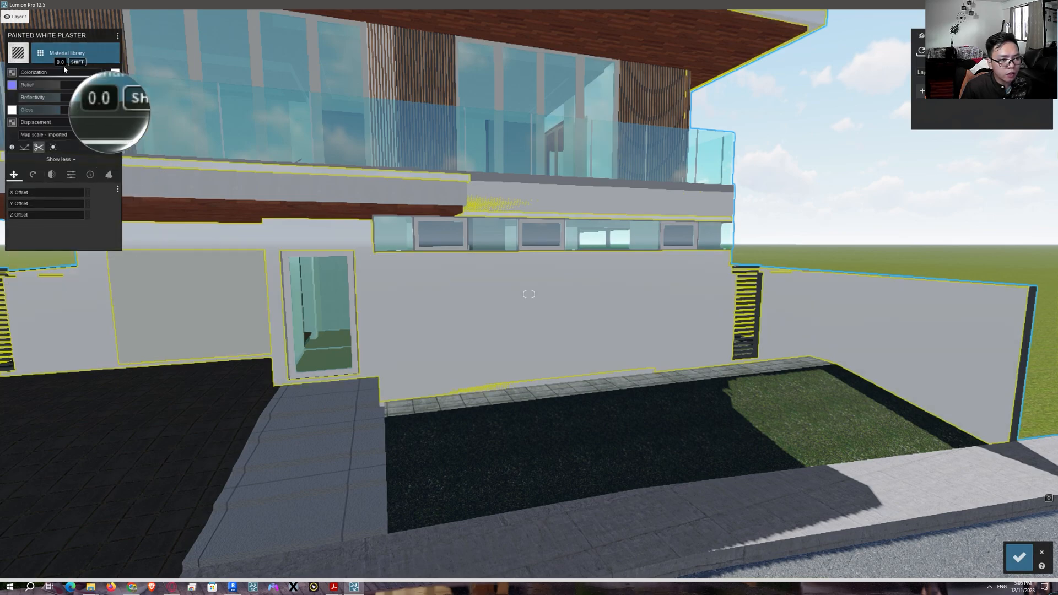
Raise the white plaster's relief to the maximum, lower its gloss and reflectivity, and save the material changes
drag(62, 77, 68, 76)
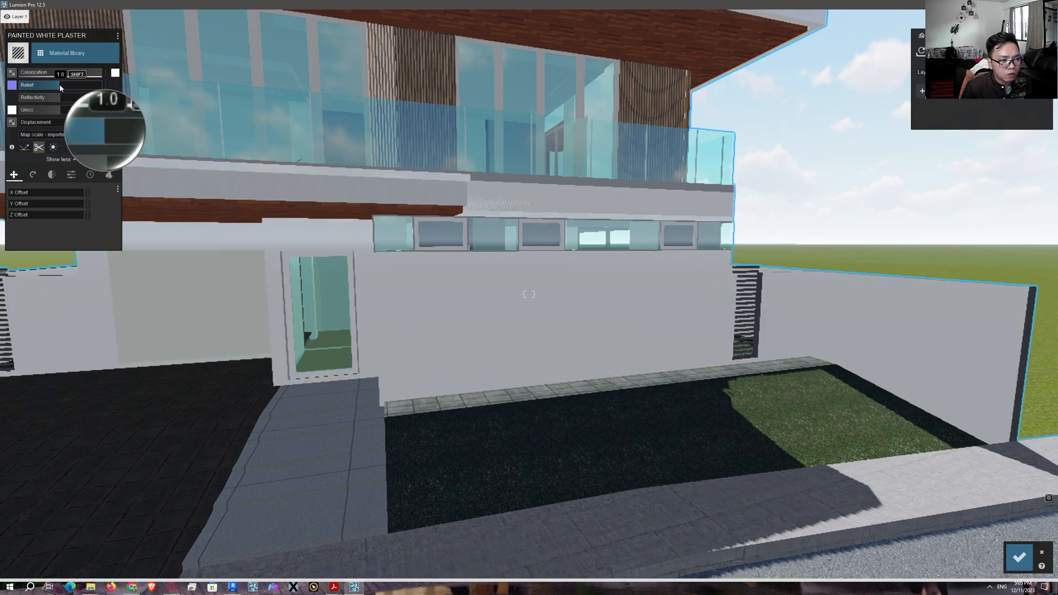
click(45, 110)
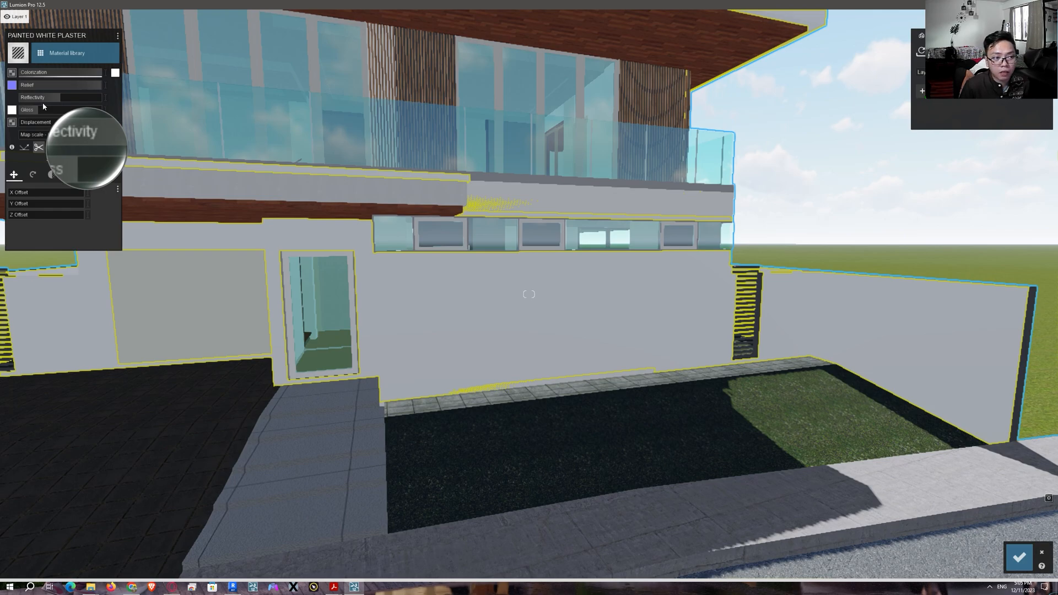
click(54, 100)
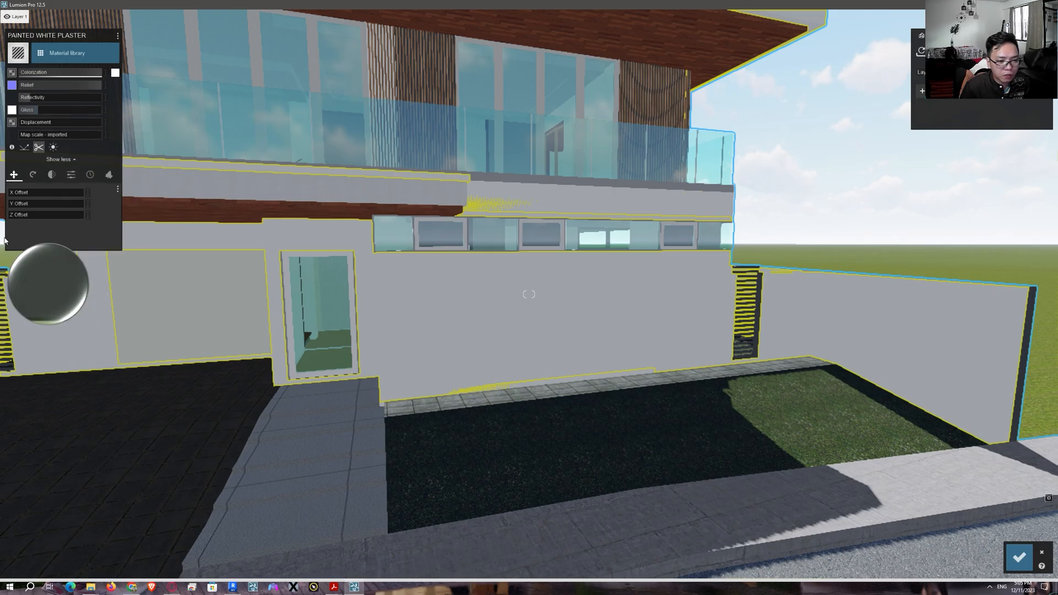
key(w)
key(s)
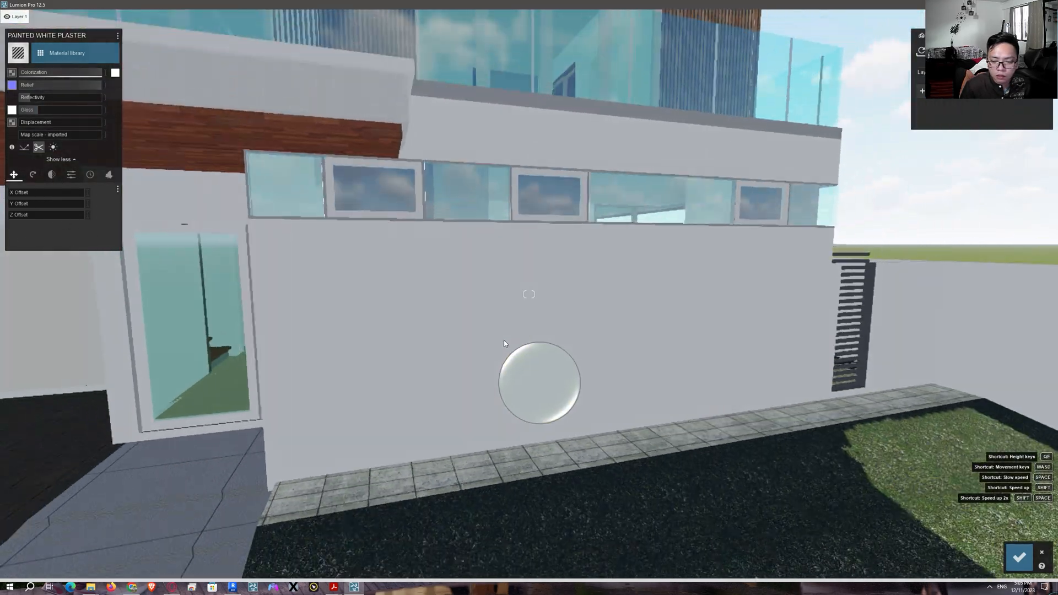
key(s)
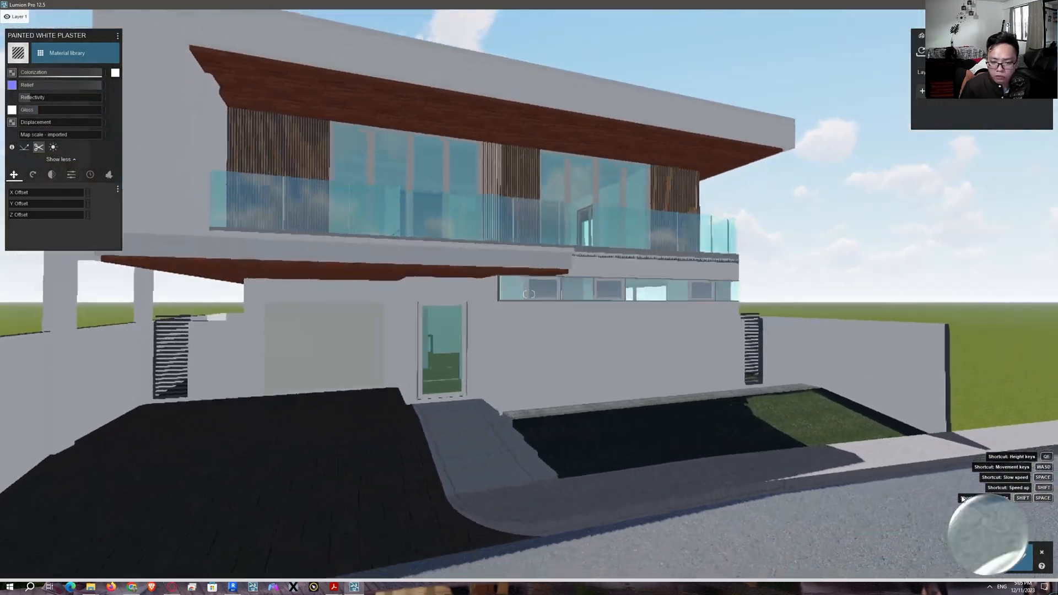
click(1020, 558)
Examine the plastered front facade, entrance and garage driveway from the street
key(w)
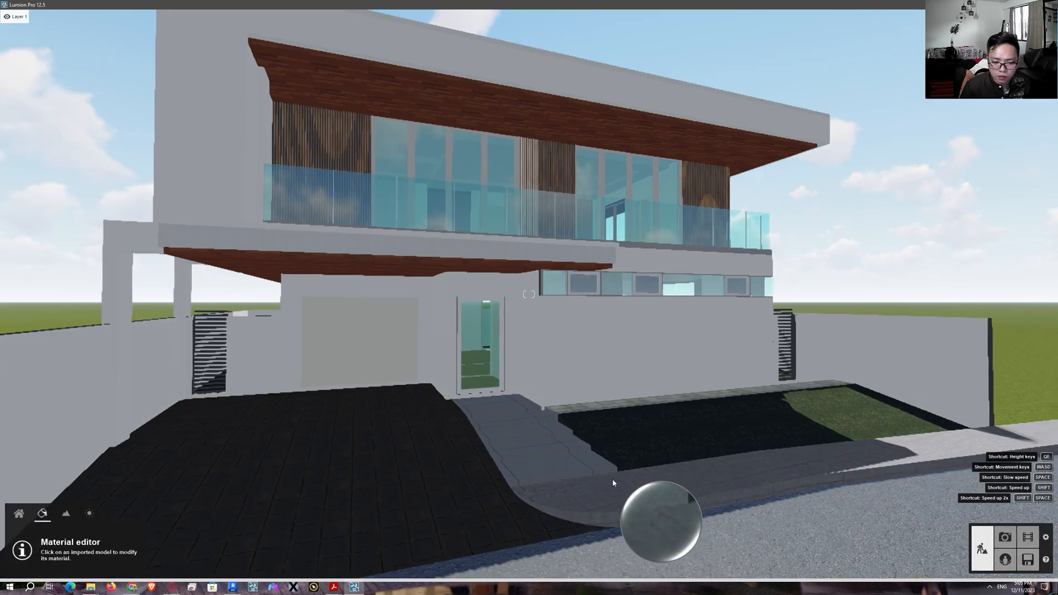
key(d)
right_drag(548, 458, 572, 425)
key(a)
key(e)
key(a)
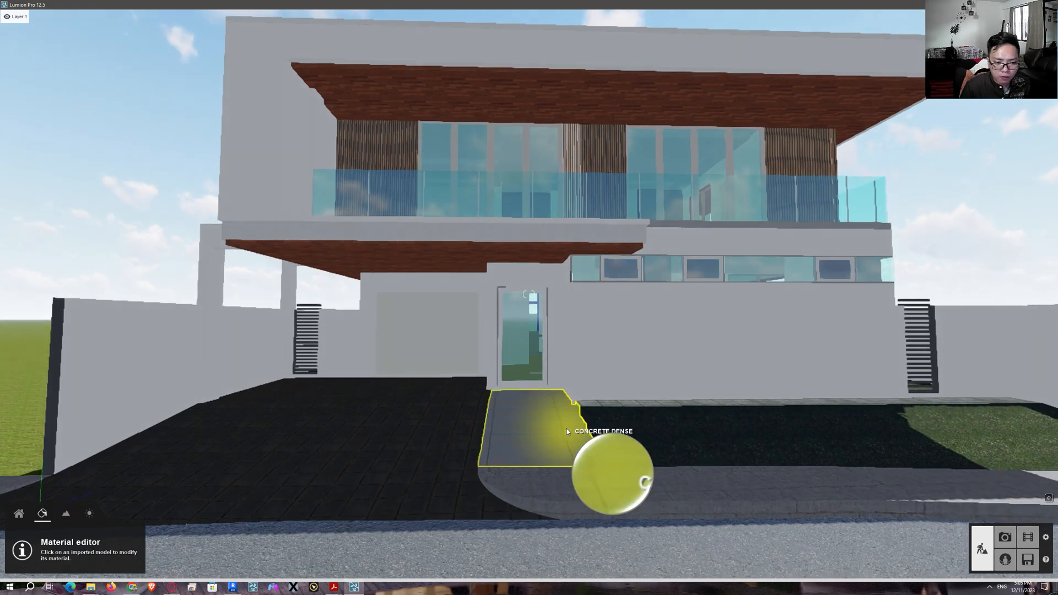
key(w)
key(a)
key(a)
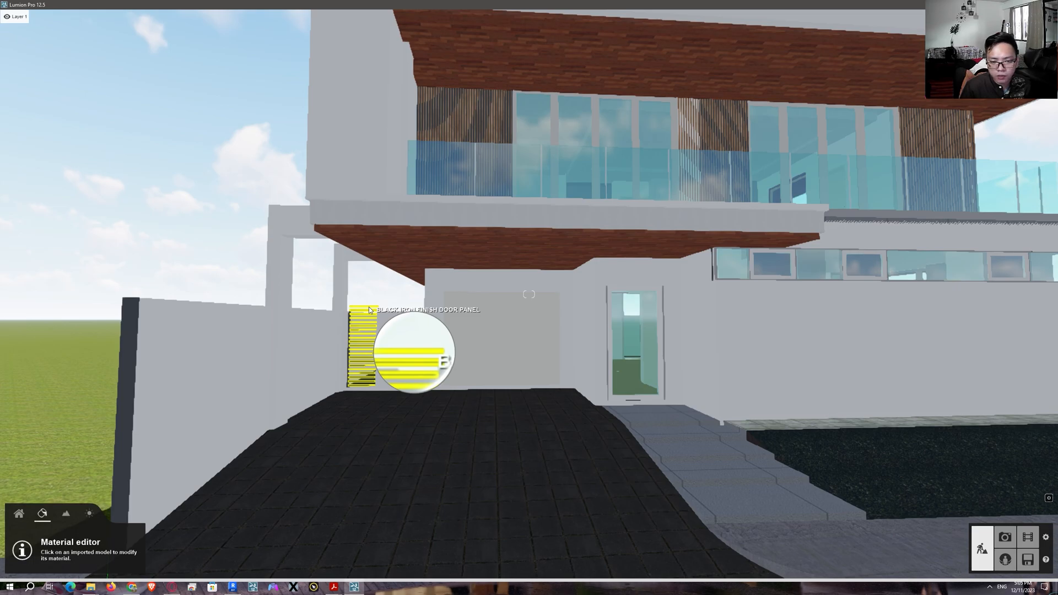
Apply a black outdoor metal to the BLACK IRON FINISH DOOR PANEL side gates and save the material changes
click(369, 309)
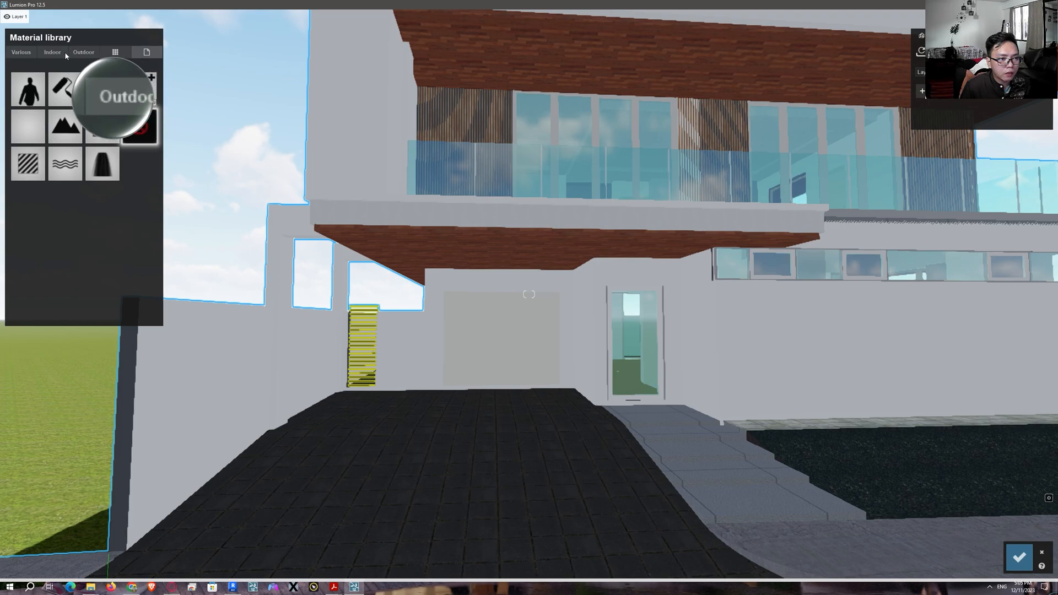
click(84, 52)
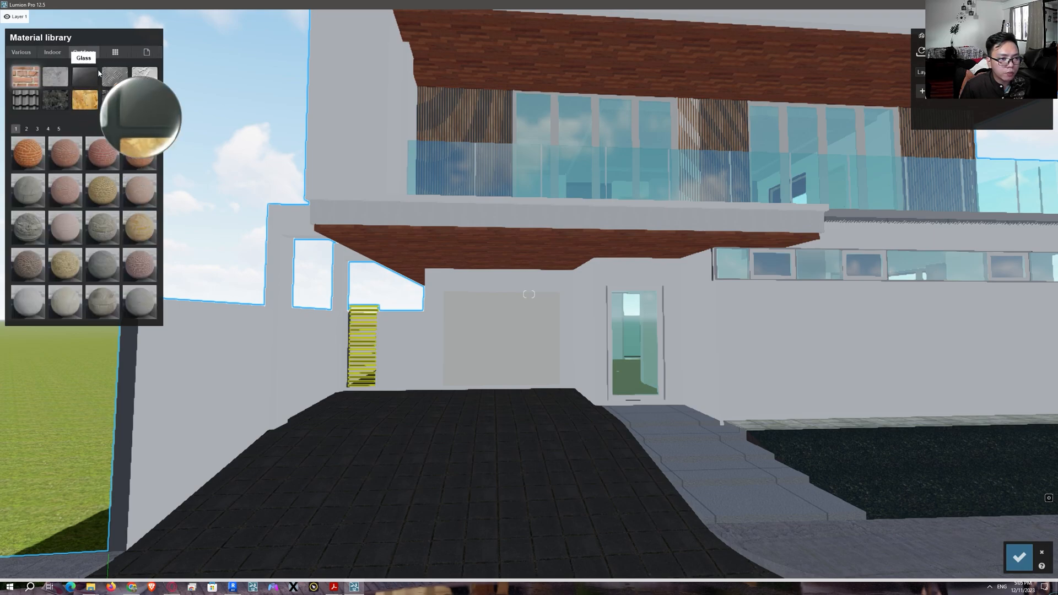
click(111, 80)
click(37, 128)
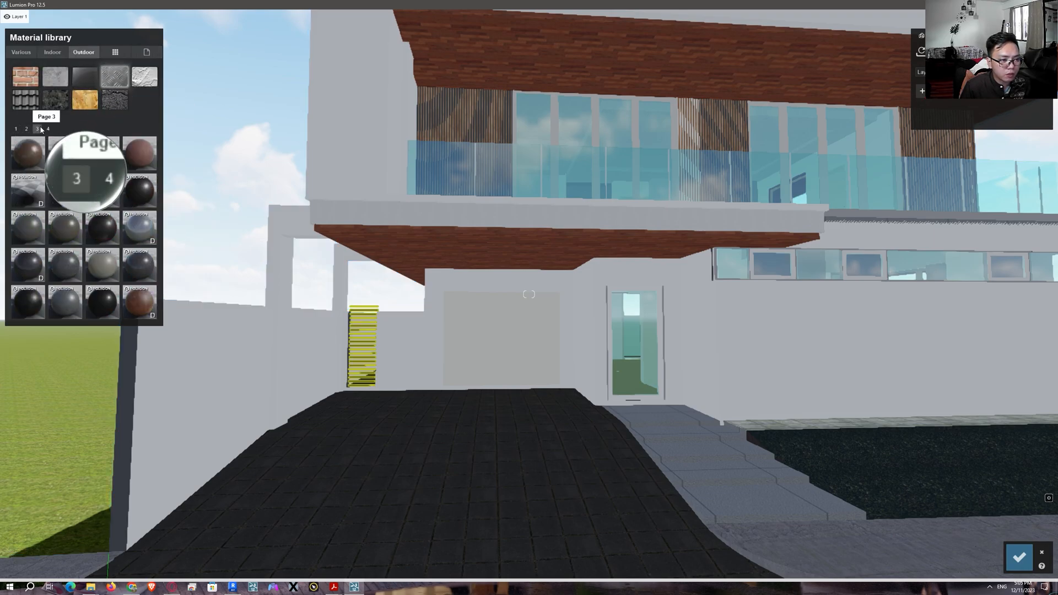
click(143, 198)
key(a)
right_drag(363, 351, 422, 359)
click(1022, 558)
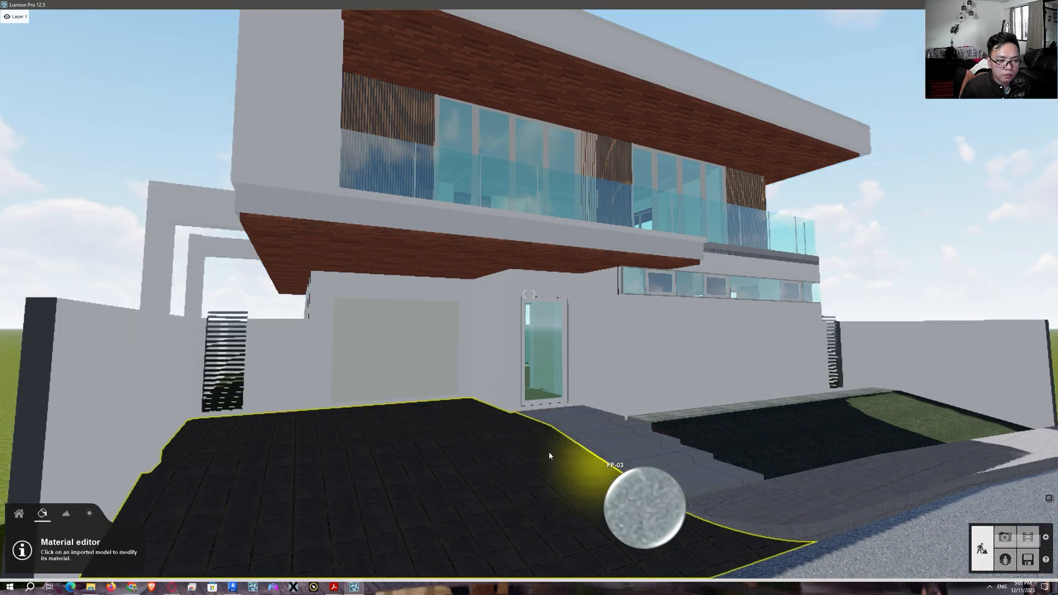
Browse the outdoor woods and apply Polii Wood Planks 22 2k to the ENGINEERED WOOD CEILING HORIZONTAL surfaces
key(a)
key(q)
key(d)
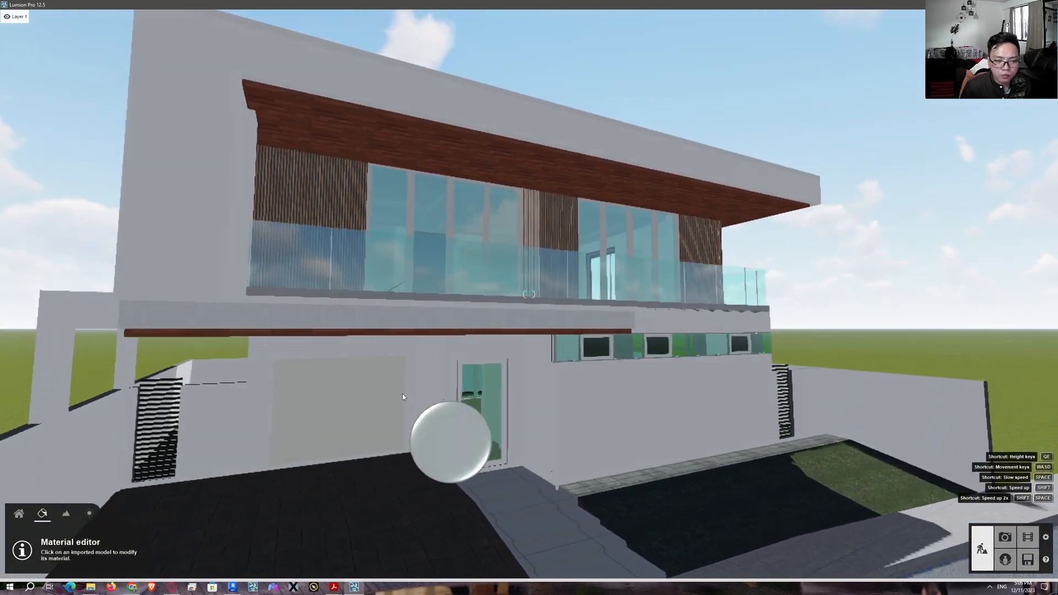
key(e)
key(a)
key(w)
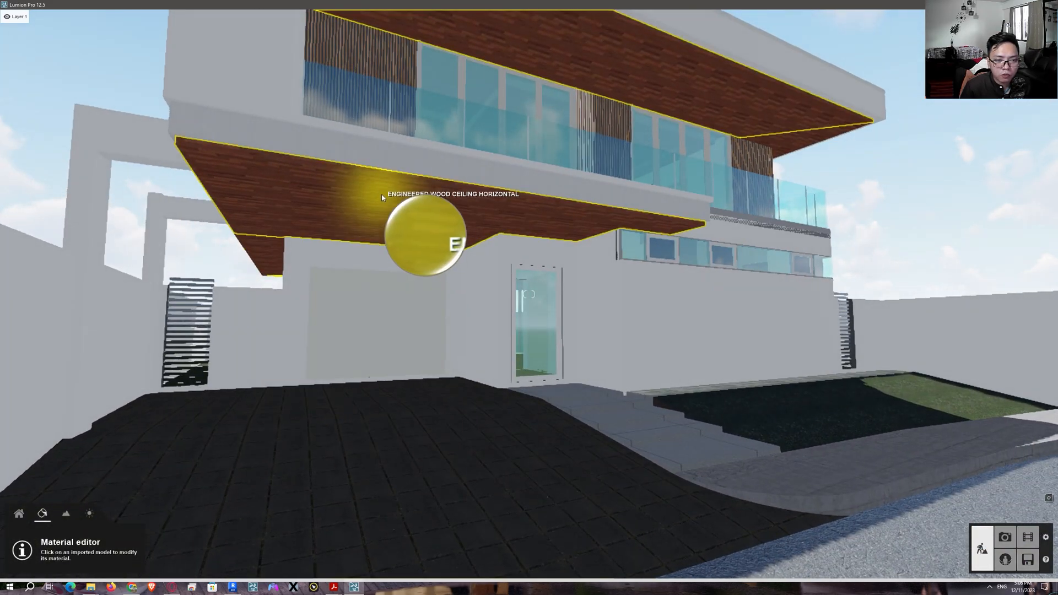
click(384, 199)
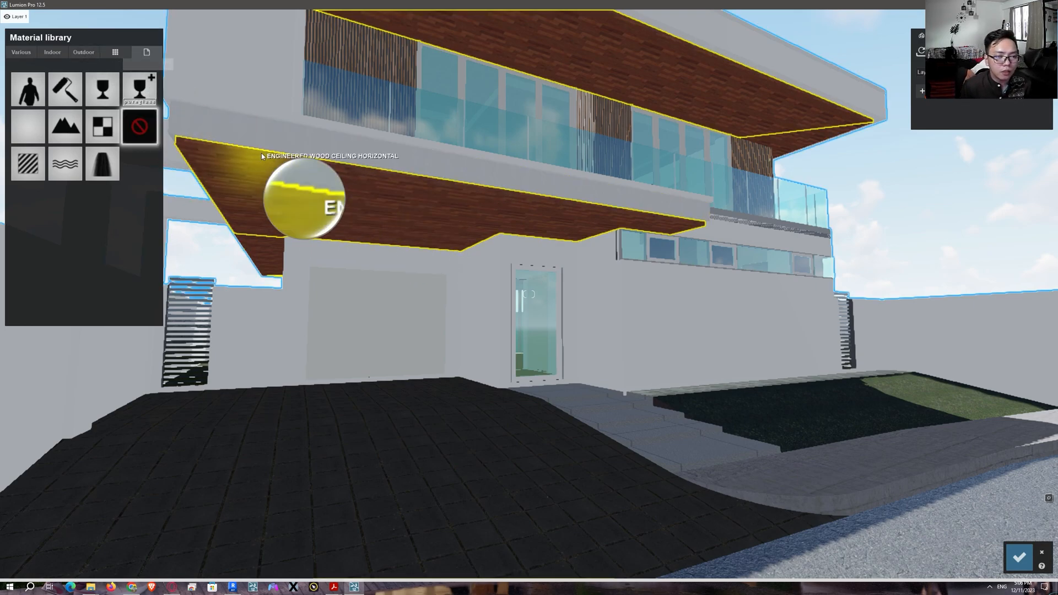
click(83, 52)
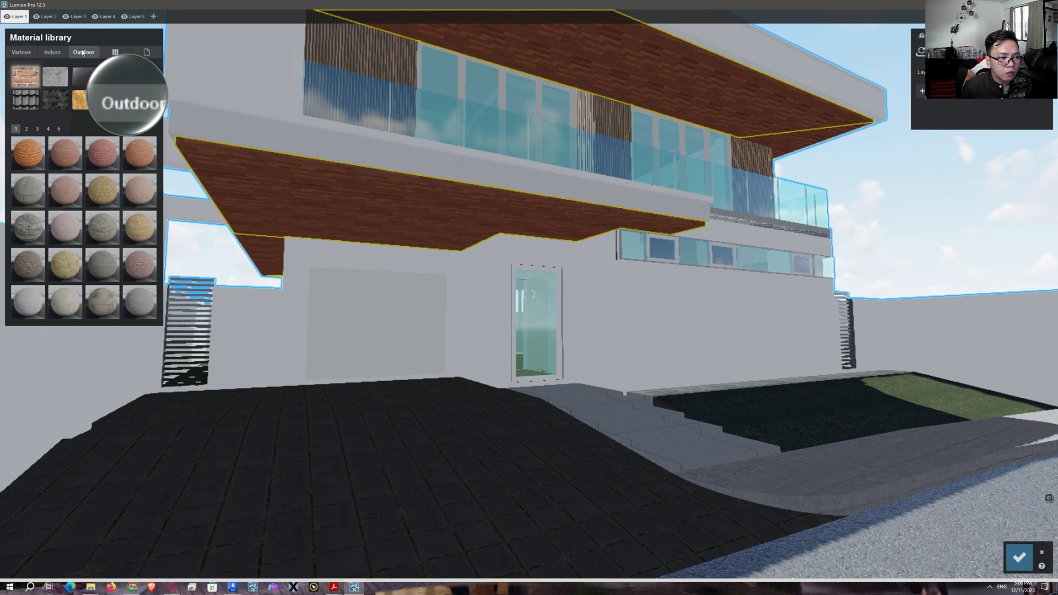
click(85, 100)
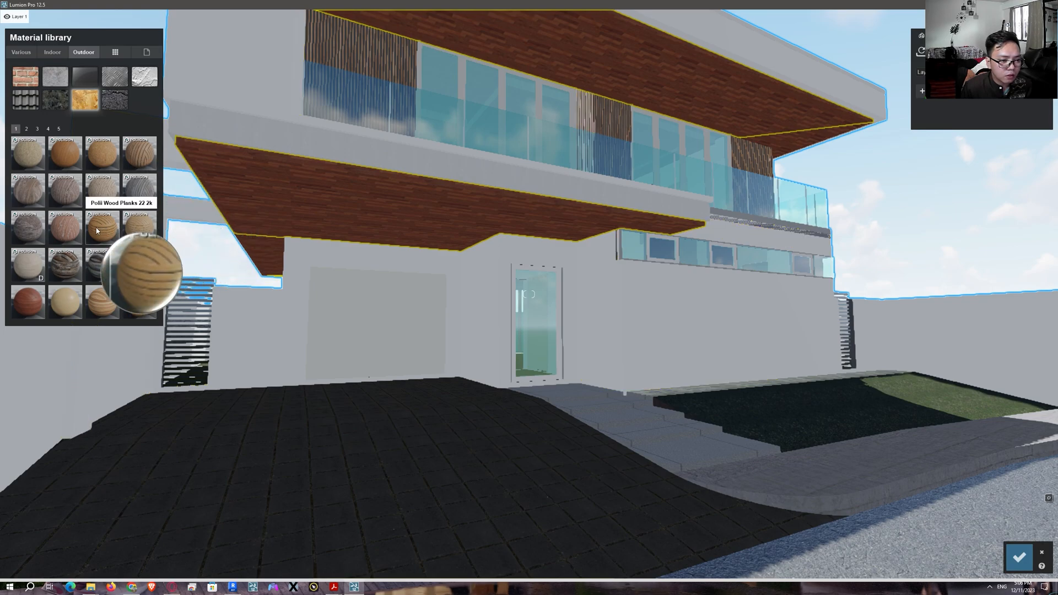
click(25, 130)
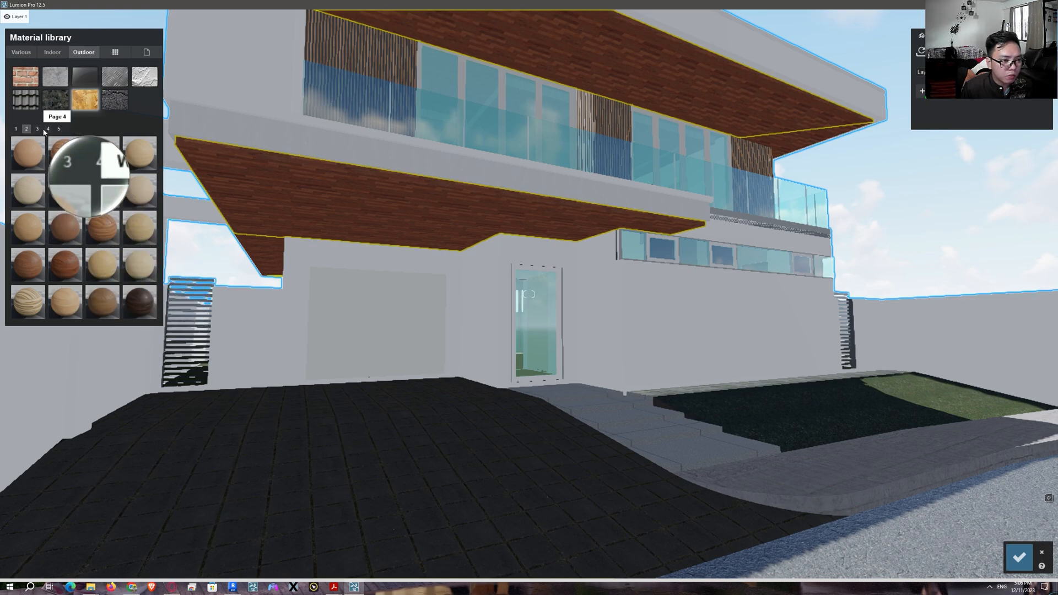
click(37, 129)
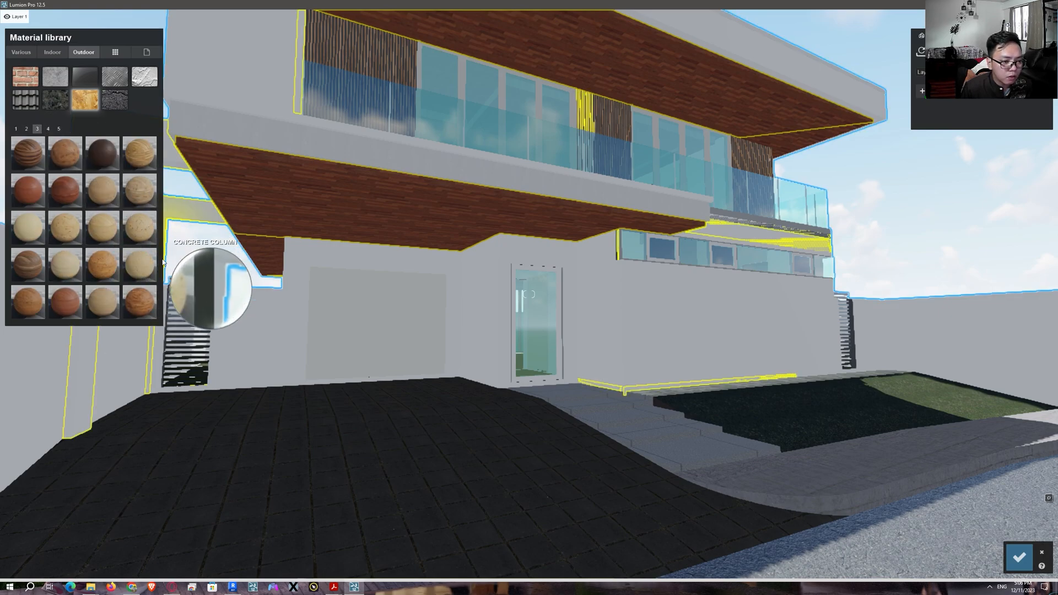
click(47, 128)
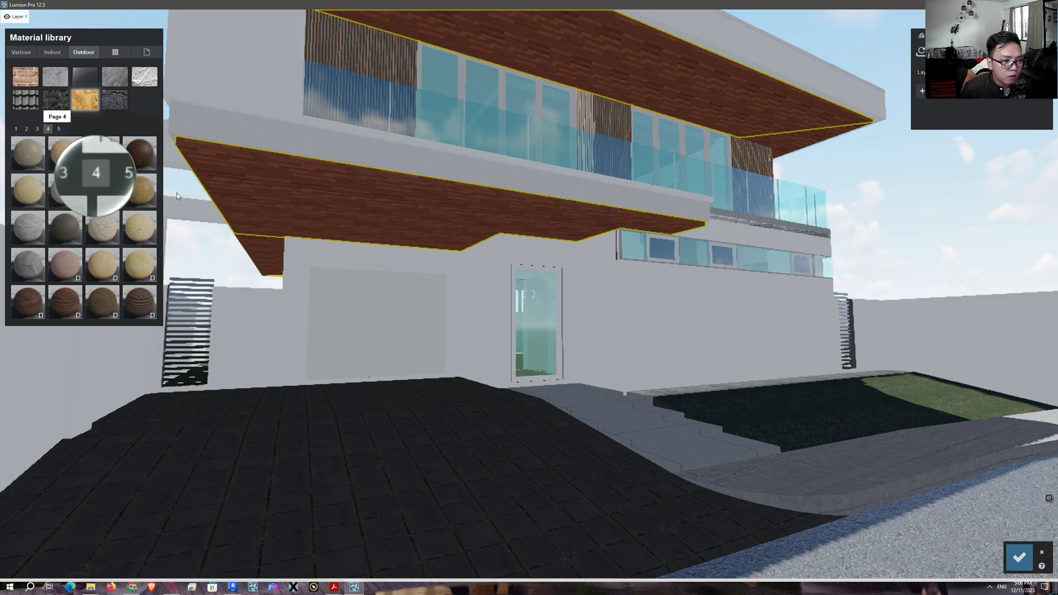
click(19, 131)
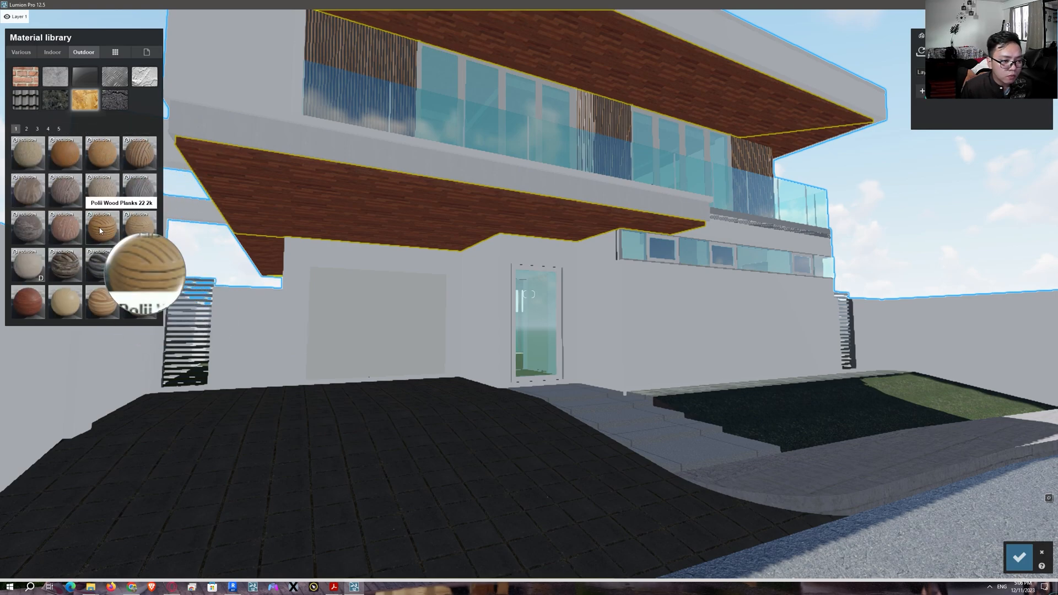
drag(108, 232, 372, 224)
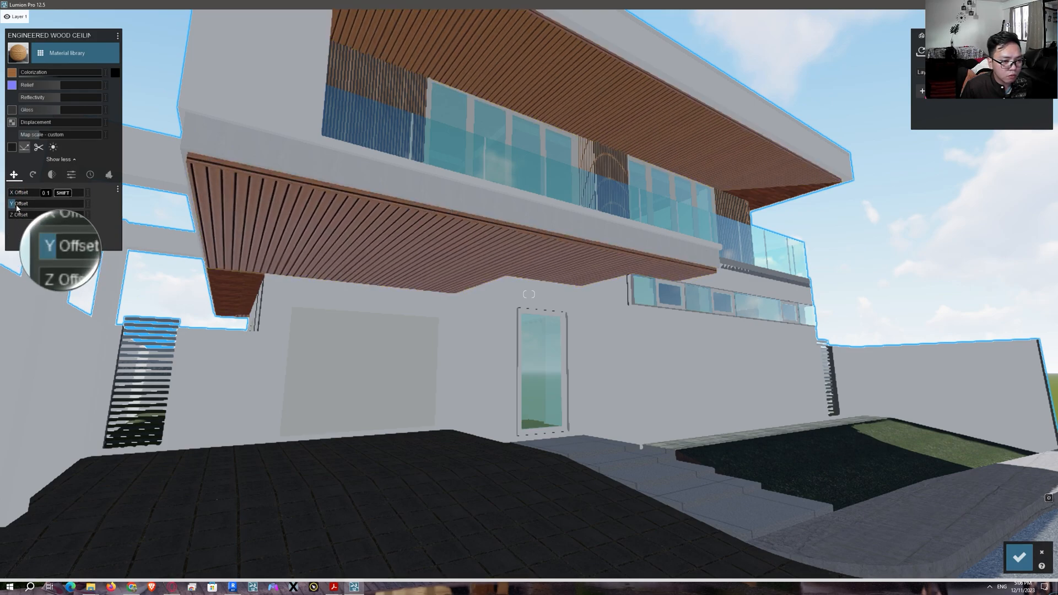
Adjust the Y offset and heading of the horizontal ceiling's wood planks so they run along the facade
mouse_move(16, 206)
mouse_down()
mouse_move(3, 208)
mouse_move(23, 215)
mouse_up()
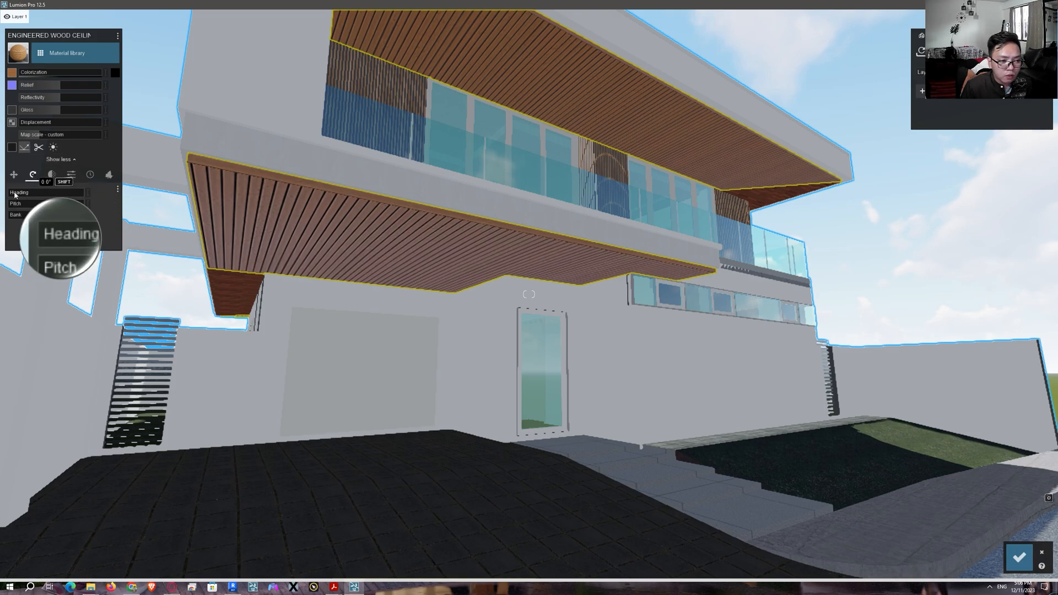
drag(16, 196, 25, 195)
right_drag(415, 228, 434, 245)
key(d)
key(s)
key(d)
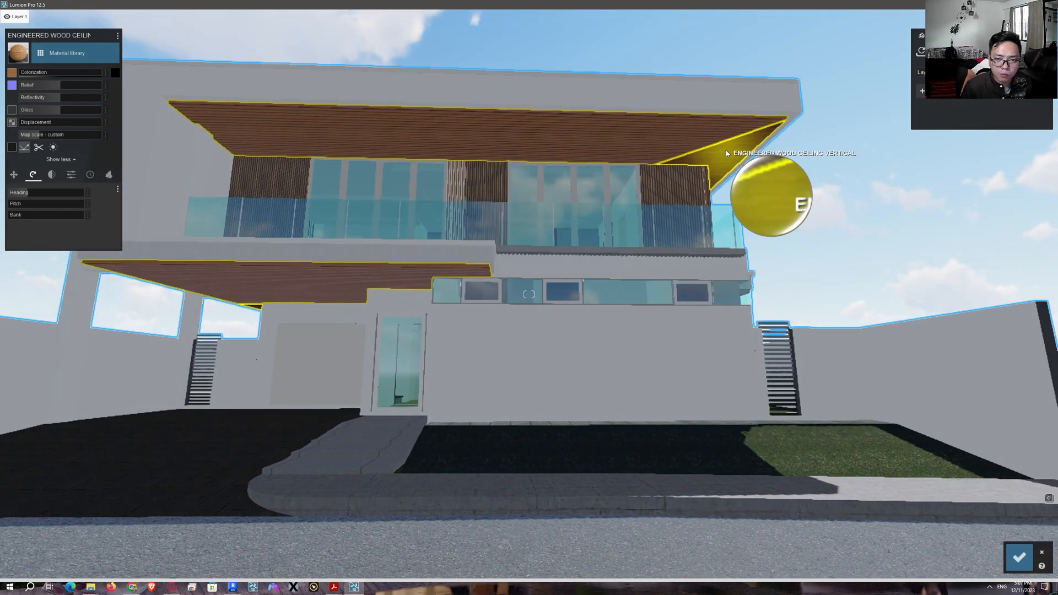
Apply Polii Wood Planks 22 2k to the ENGINEERED WOOD CEILING VERTICAL surface and check how the planks meet at the roof corner
click(725, 149)
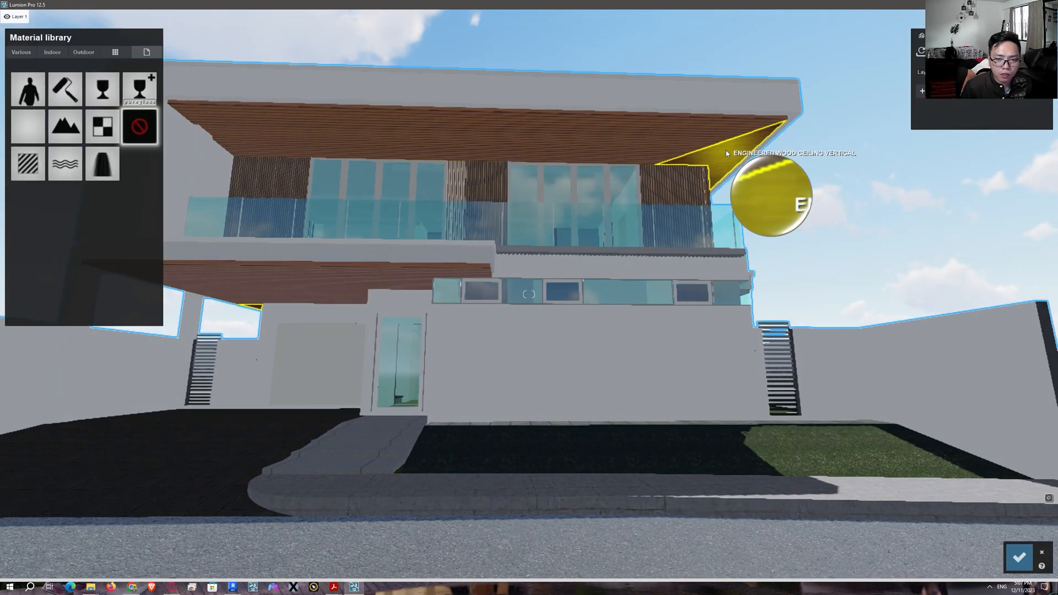
click(83, 52)
click(84, 100)
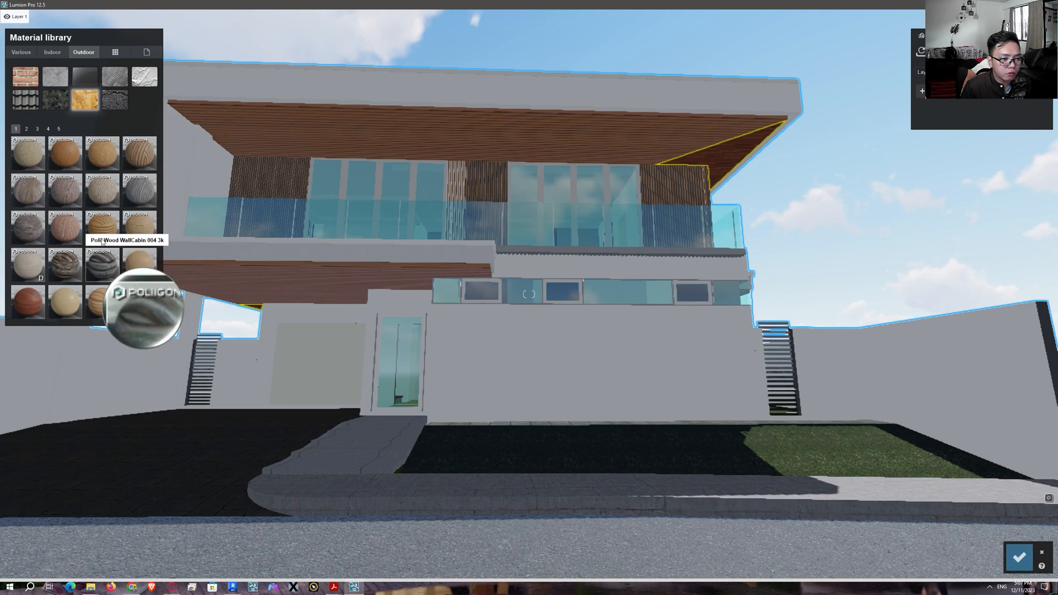
click(108, 231)
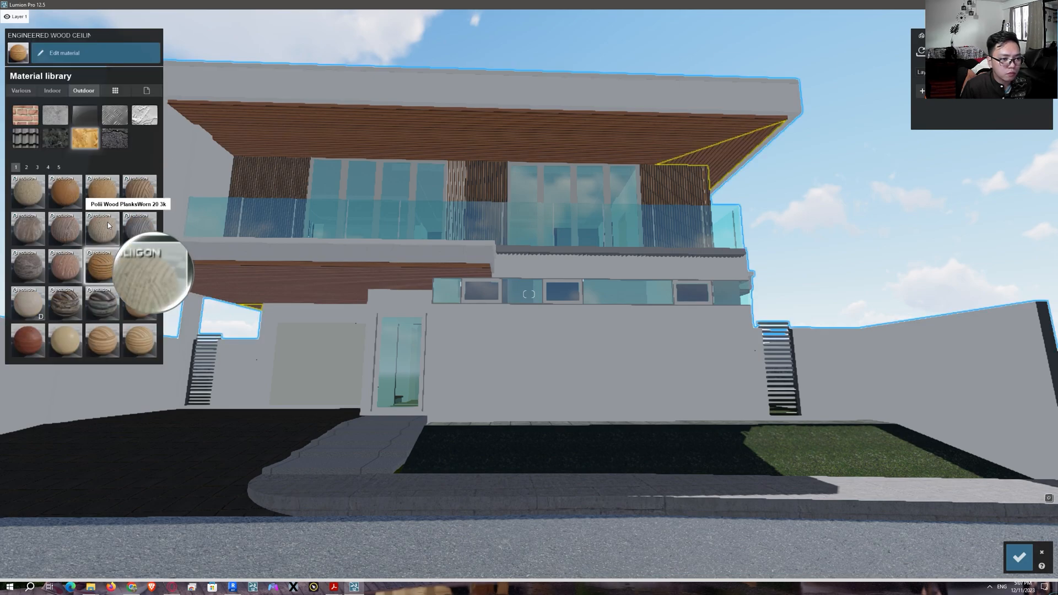
key(d)
key(w)
key(d)
key(q)
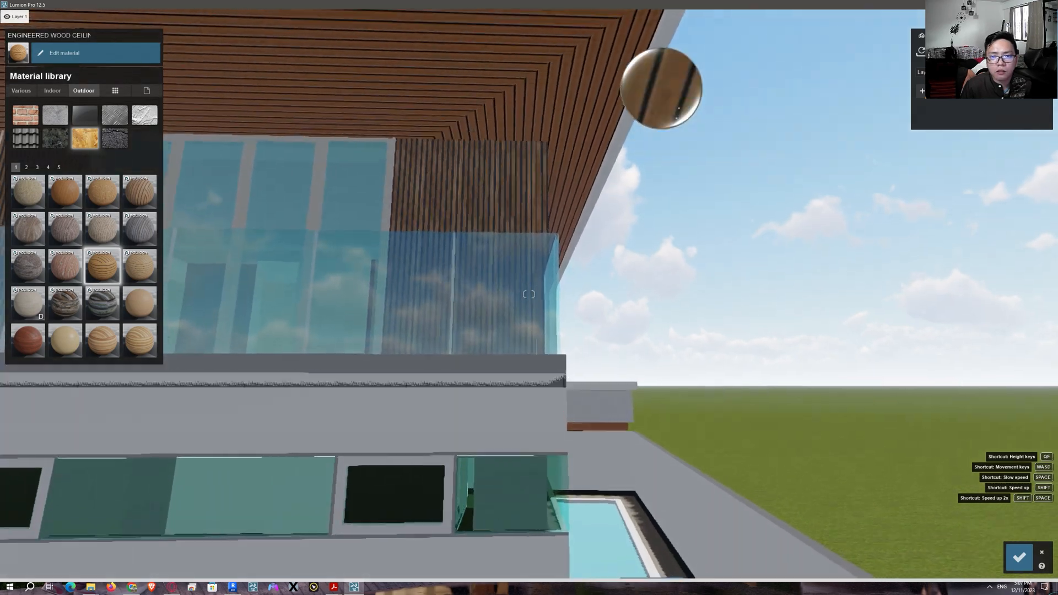
right_drag(616, 44, 609, 134)
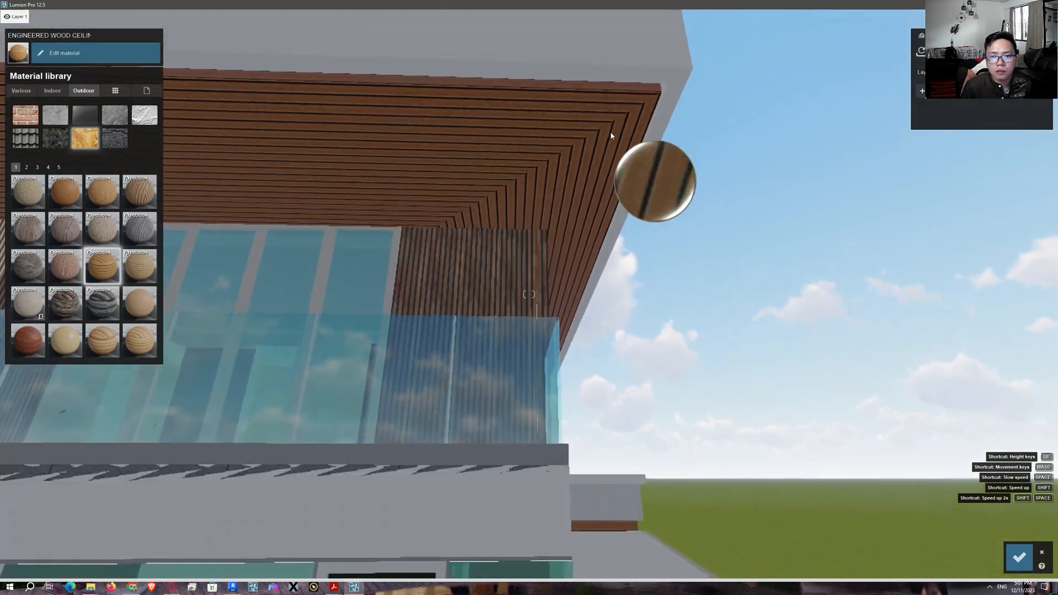
Apply the outdoor wood Polii Wood Flooring 06 3k to the WOOD SLATS surfaces on the upper floor facade
key(s)
key(a)
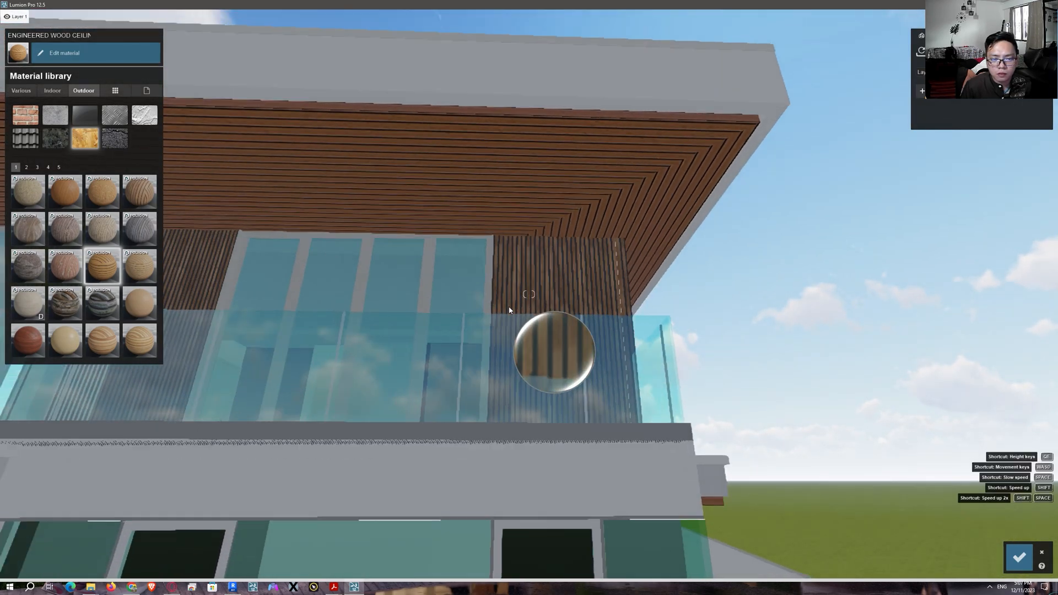
mouse_move(523, 328)
right_down()
mouse_move(504, 364)
mouse_move(512, 315)
right_up()
click(513, 315)
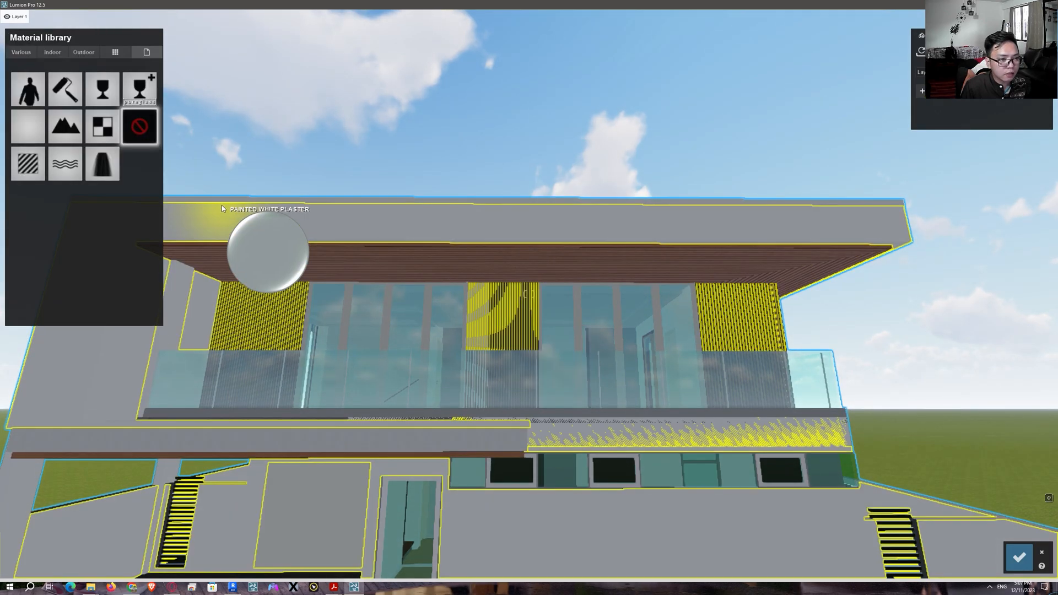
click(90, 53)
click(85, 99)
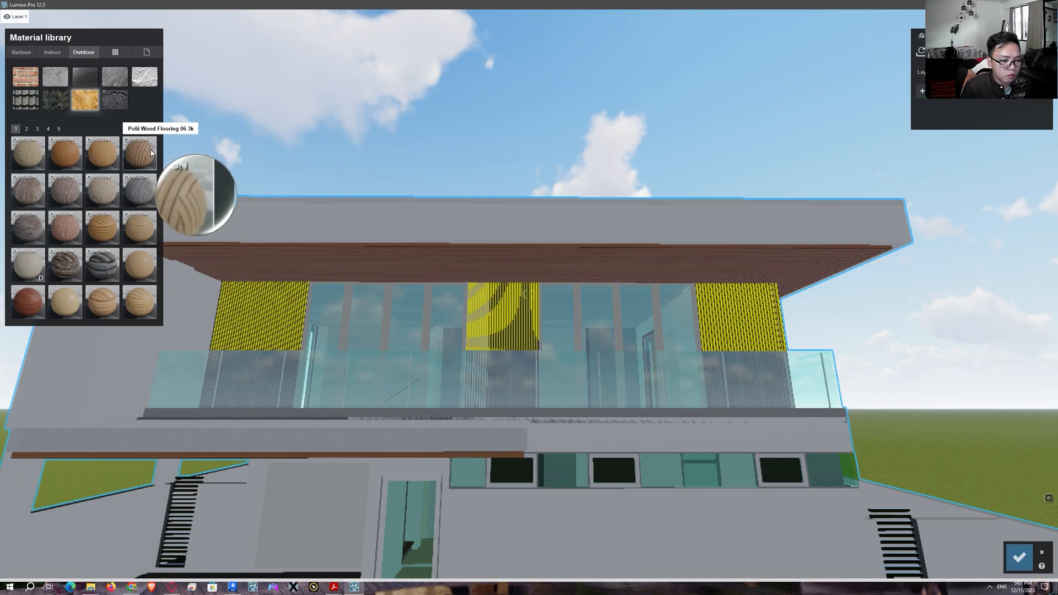
click(145, 154)
Inspect the slatted wall between the balcony doors up close and save the material changes
right_drag(231, 231, 456, 250)
key(w)
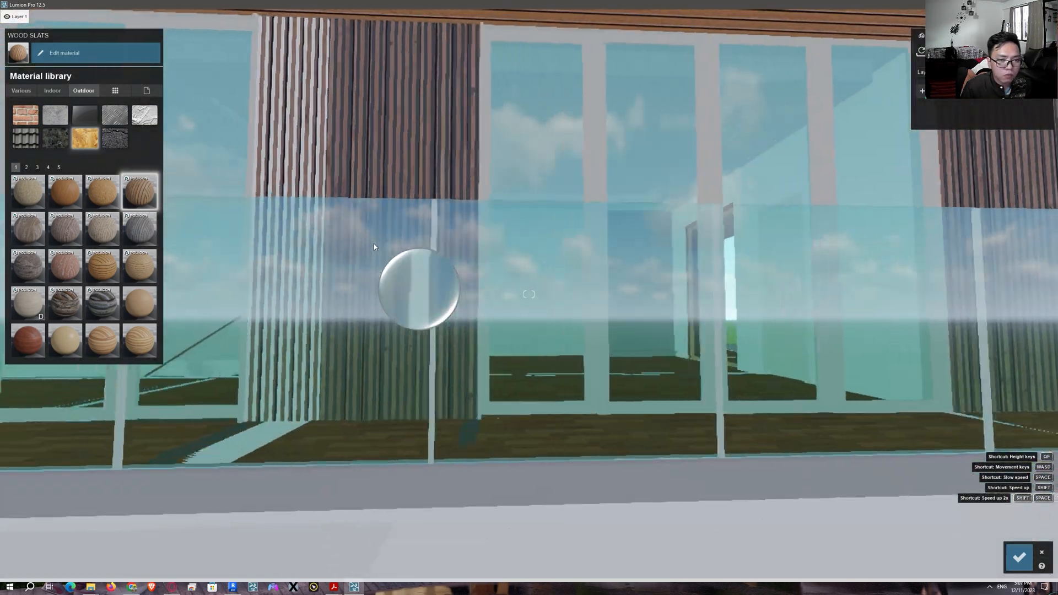
middle_drag(373, 244, 689, 314)
key(s)
key(w)
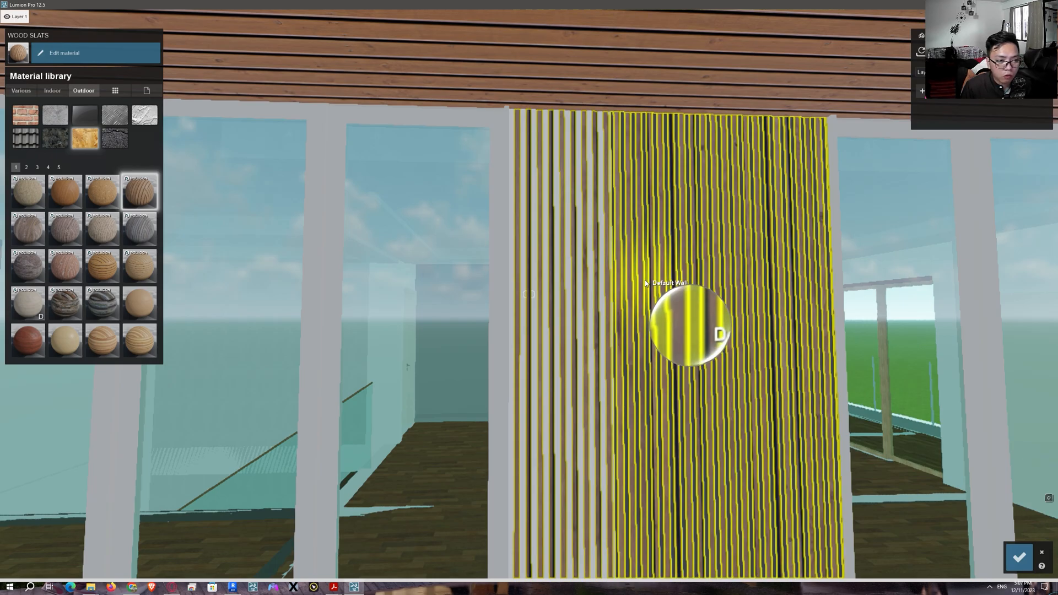
key(s)
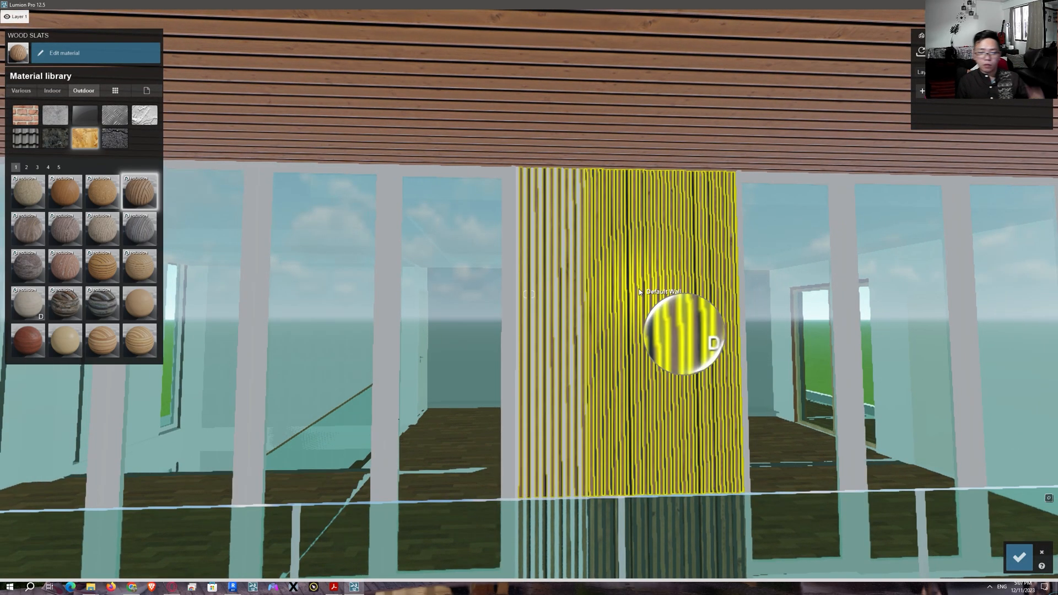
key(s)
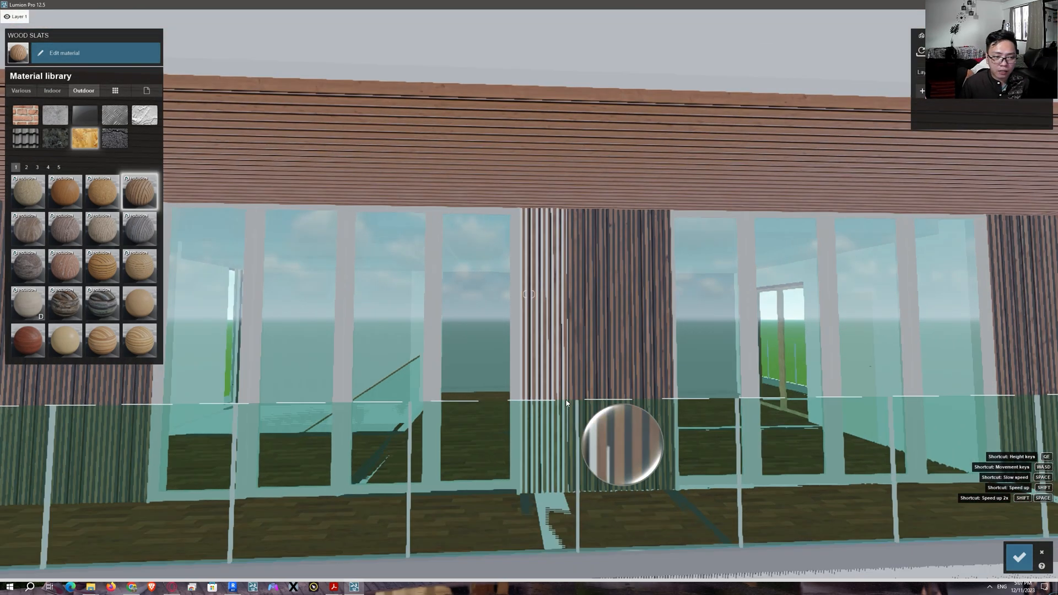
click(1018, 557)
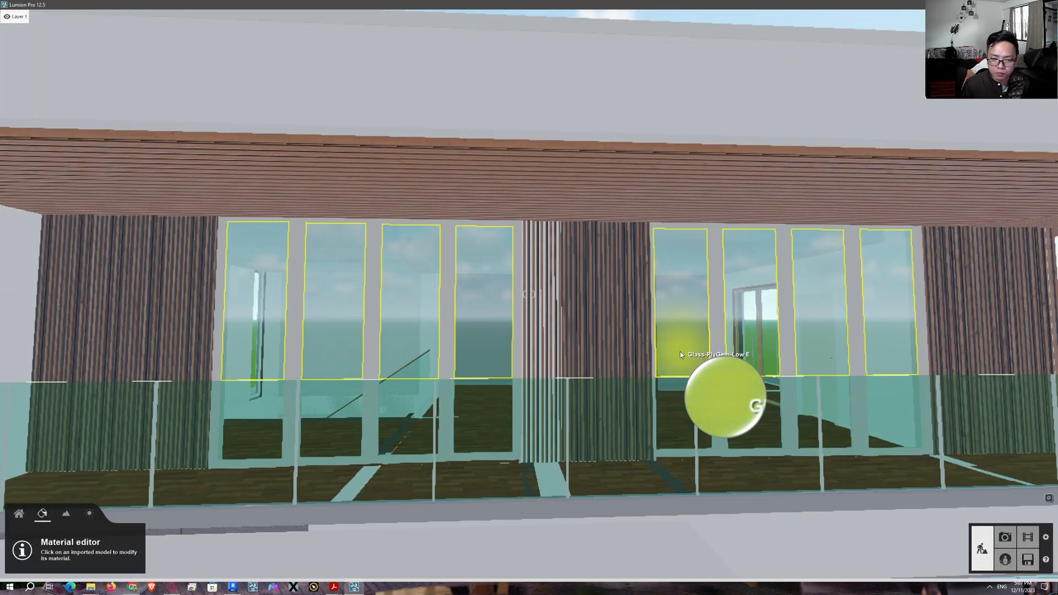
key(s)
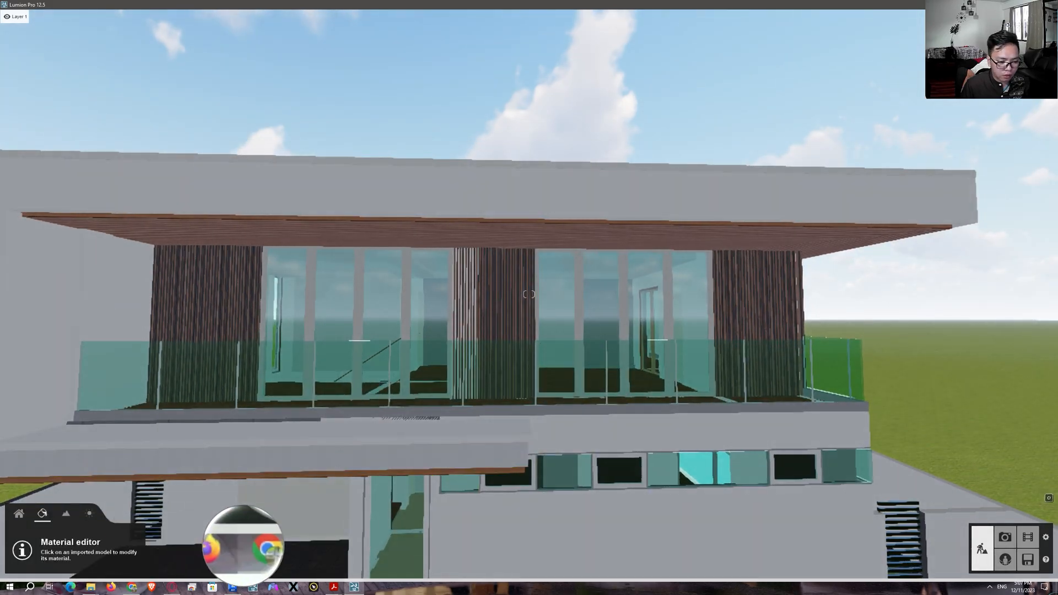
Switch to Revit and temporarily hide the VERTICAL FIN WALL beside the balcony doors in the LUMION view
click(233, 586)
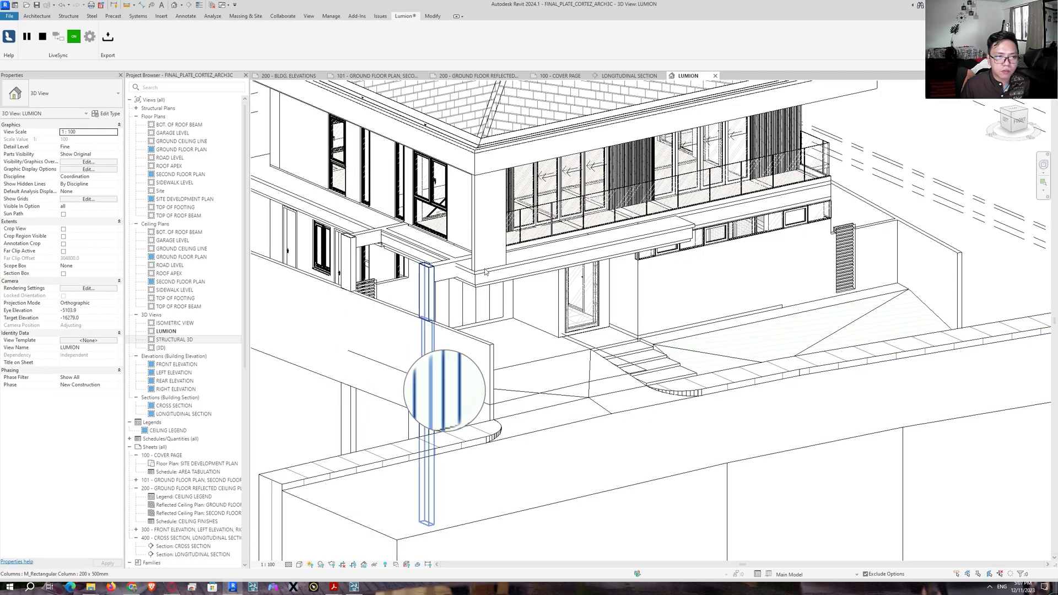
scroll(528, 270, up, 5)
shift+middle_drag(527, 270, 537, 291)
middle_drag(686, 237, 501, 287)
scroll(974, 268, up, 5)
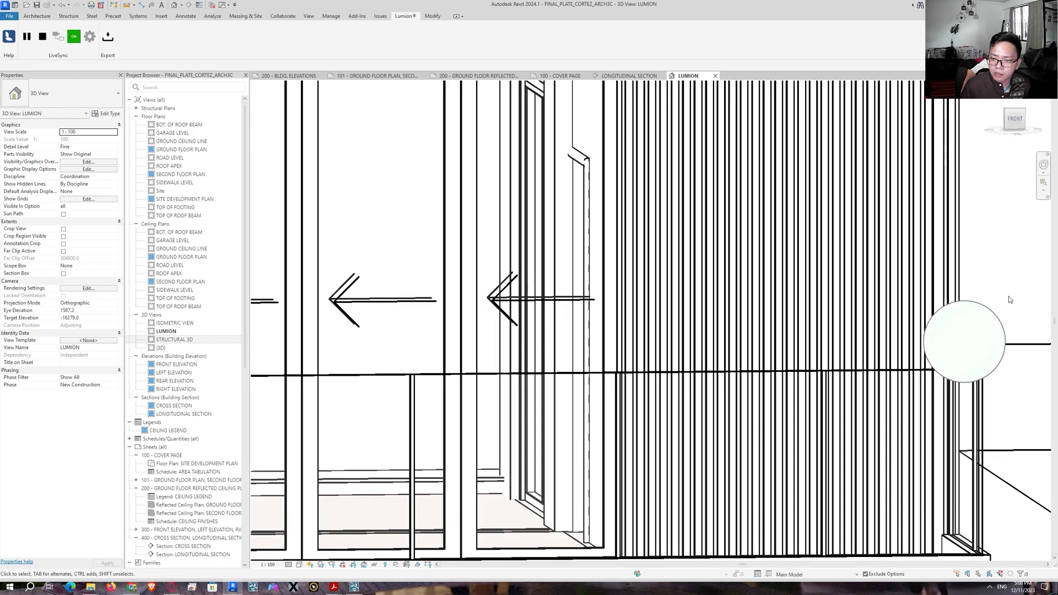
middle_drag(925, 289, 794, 264)
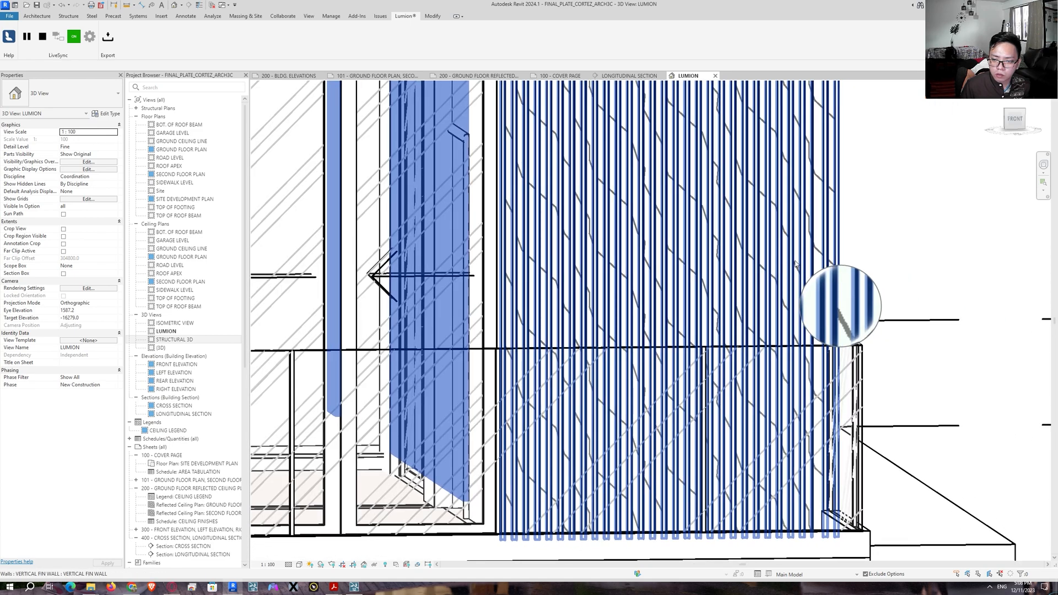
click(799, 263)
scroll(791, 279, down, 5)
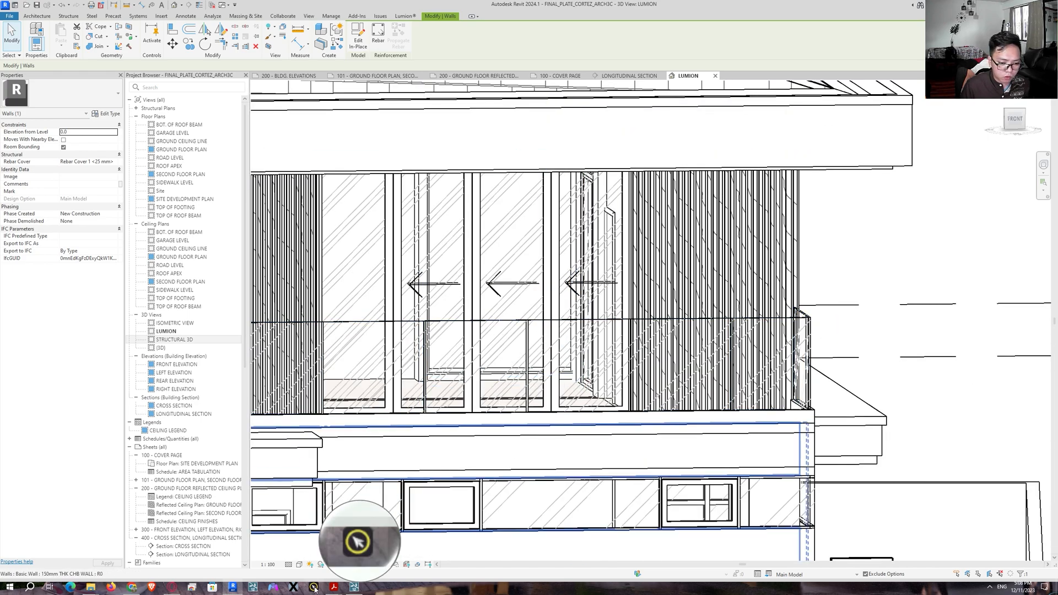
click(392, 544)
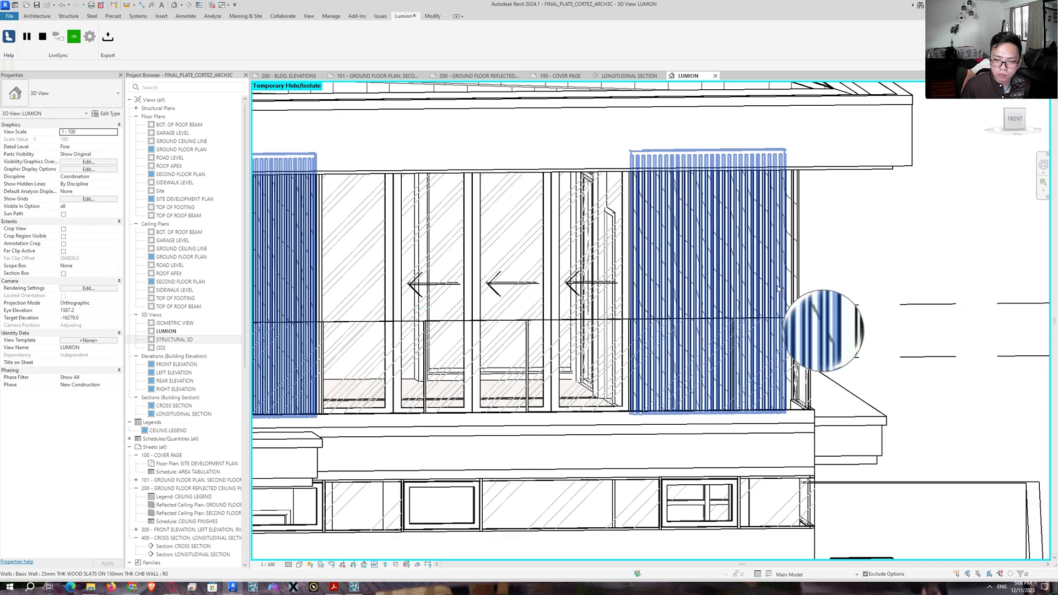
Load the WOOD SLATS material into the Paint tool and target the faces of the 25mm THK WOOD SLATS wall
click(778, 288)
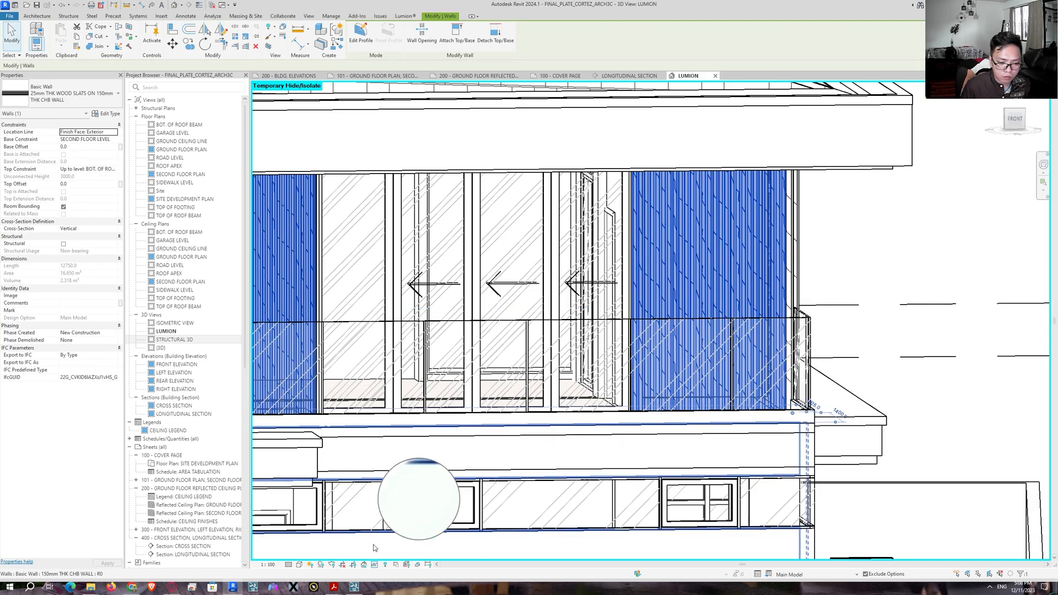
middle_drag(616, 392, 625, 413)
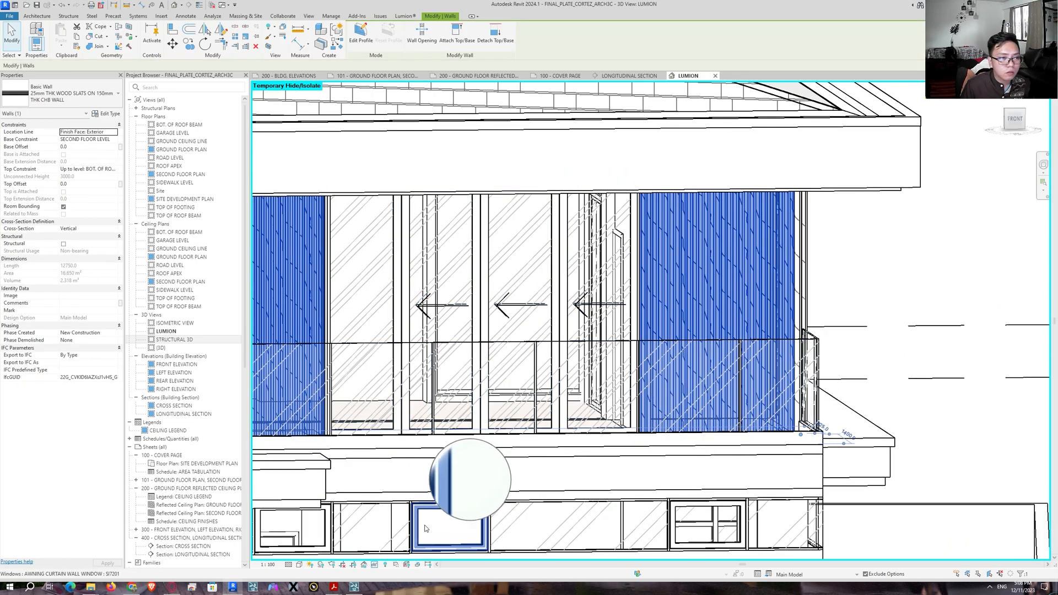
key(Escape)
scroll(741, 308, up, 4)
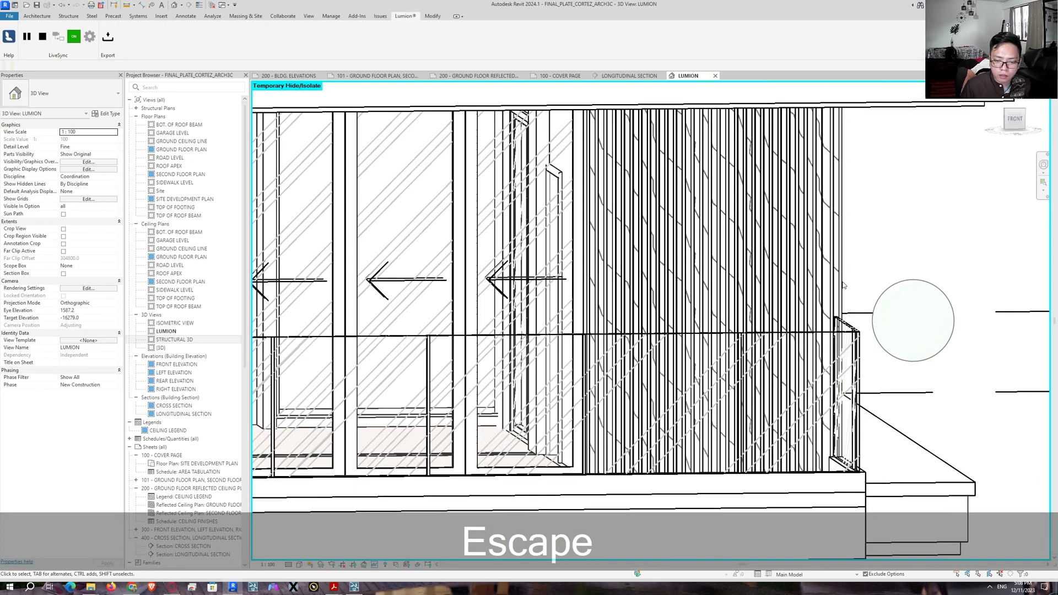
key(p)
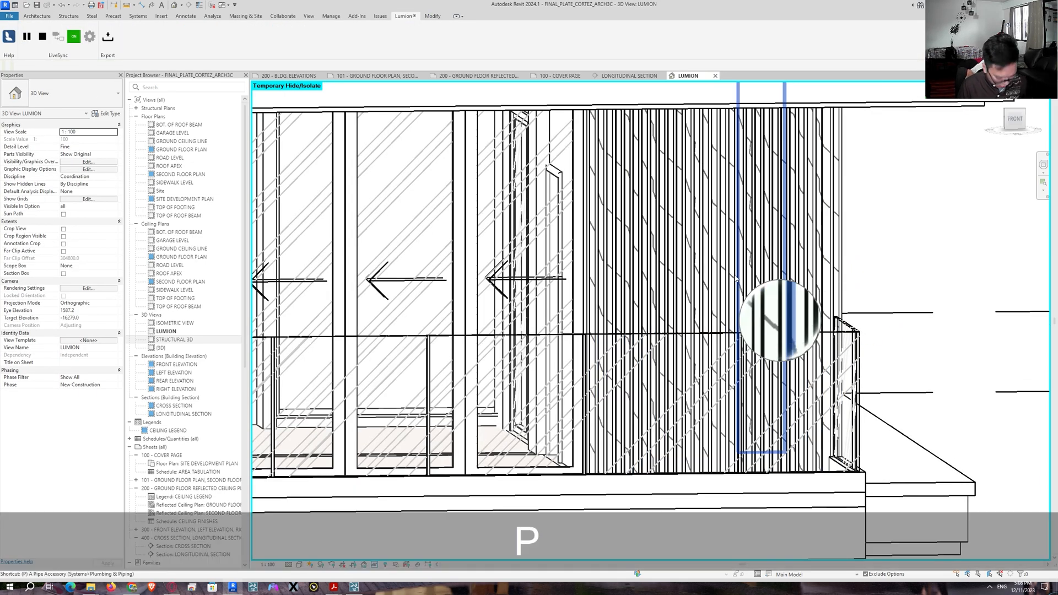
key(t)
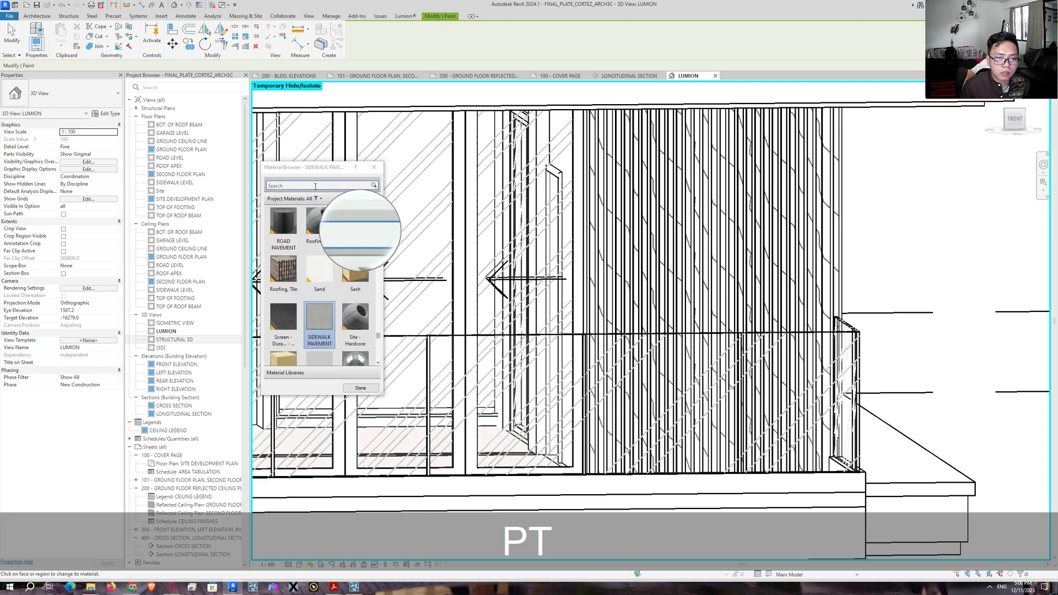
key(w)
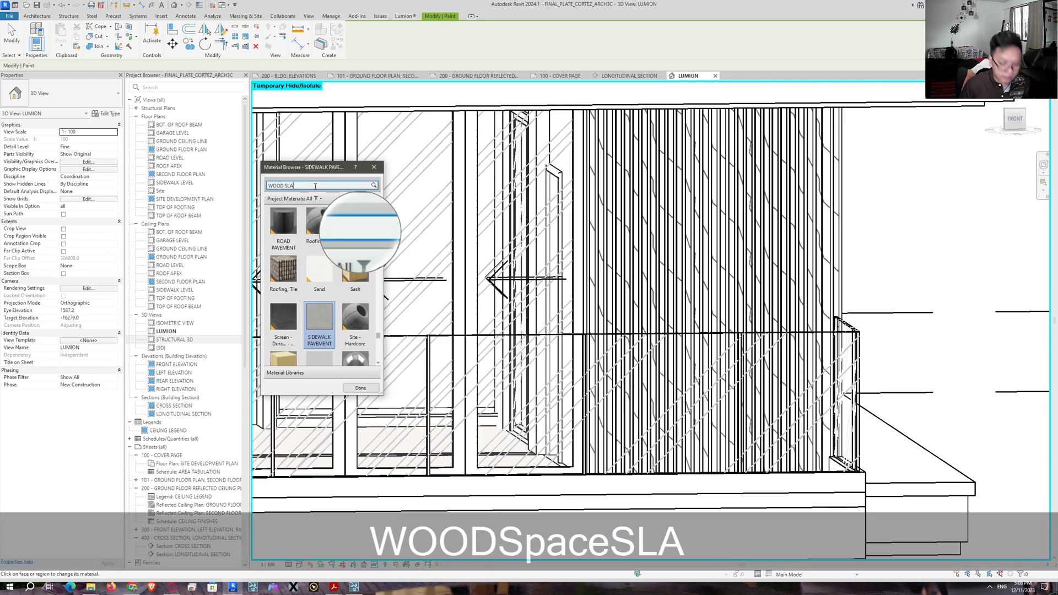
click(286, 239)
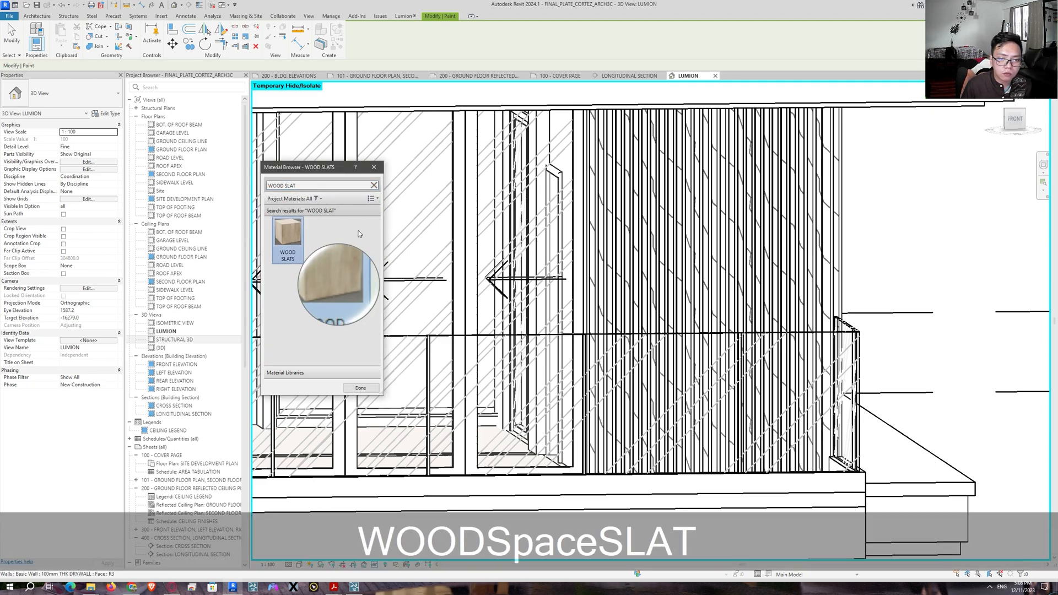
scroll(651, 231, up, 2)
scroll(644, 237, up, 4)
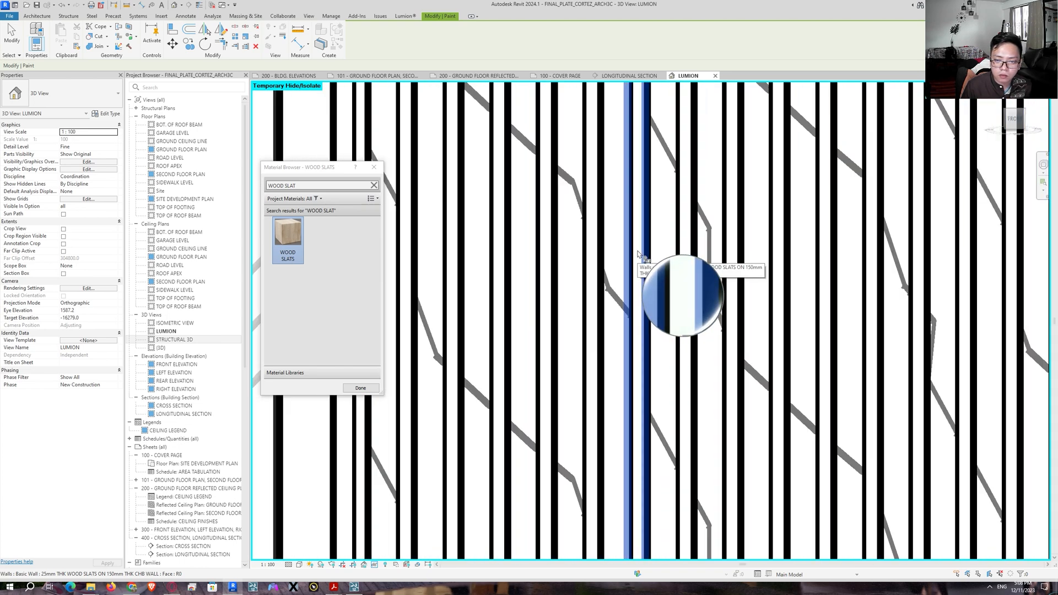
scroll(637, 251, down, 1)
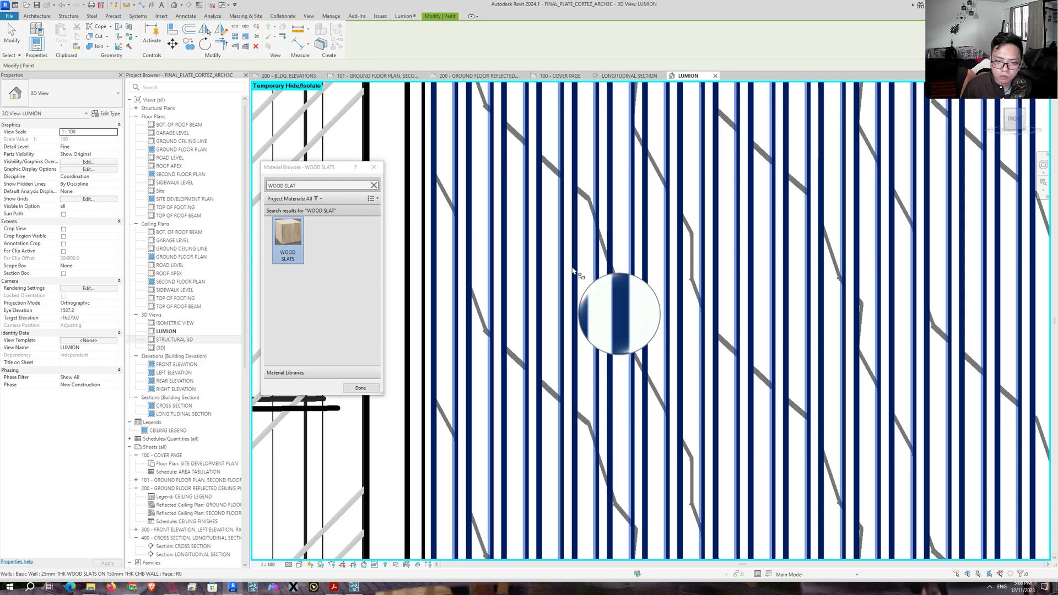
Switch to Lumion and examine which strips of the balcony corner's slatted wall belong to WOOD SLATS and which to Default Wall
click(347, 589)
key(w)
key(d)
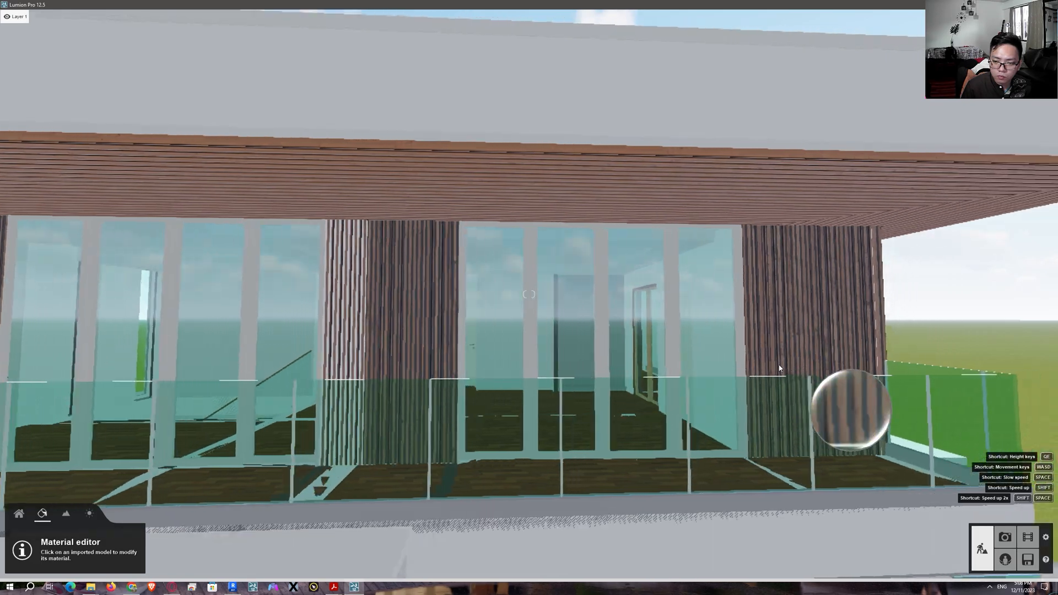
key(w)
key(d)
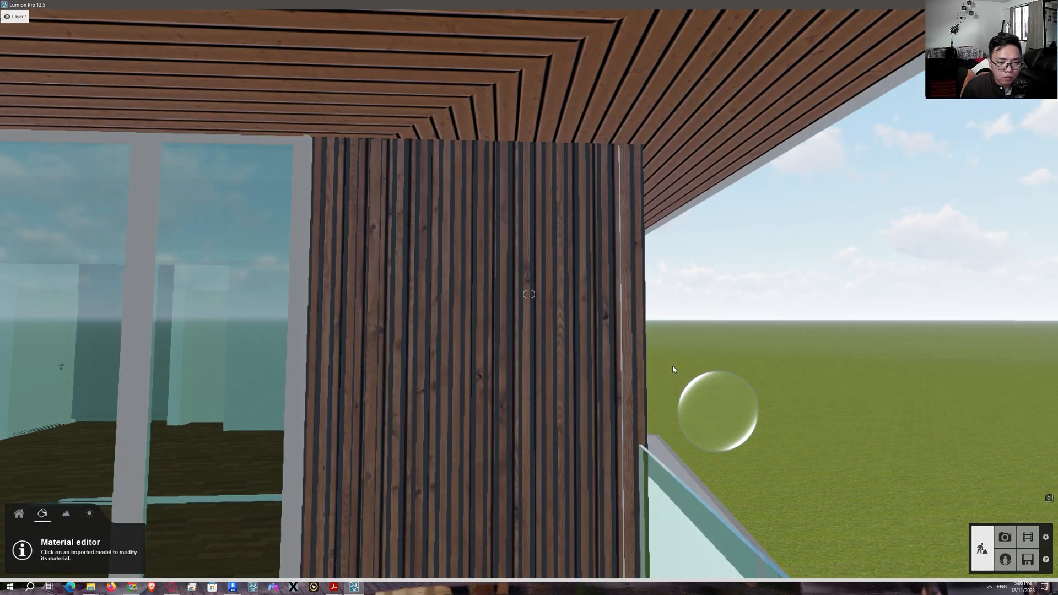
key(a)
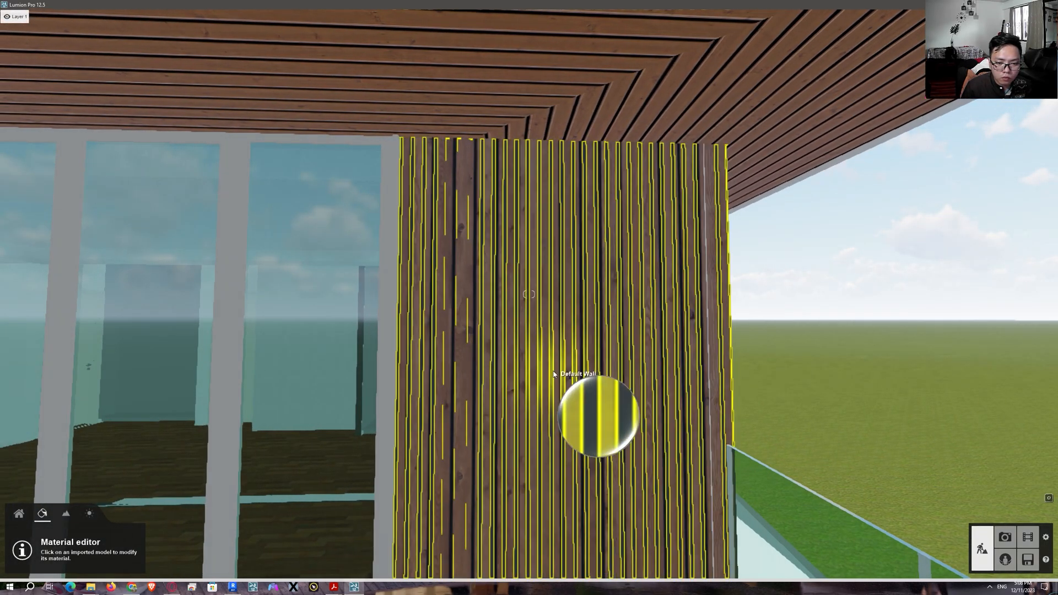
key(s)
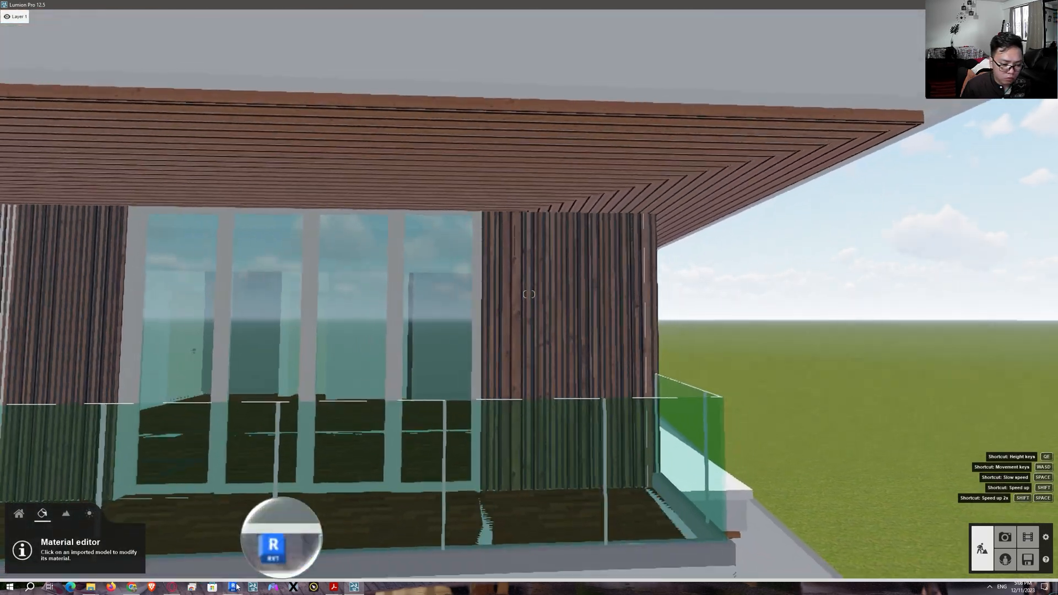
mouse_move(234, 588)
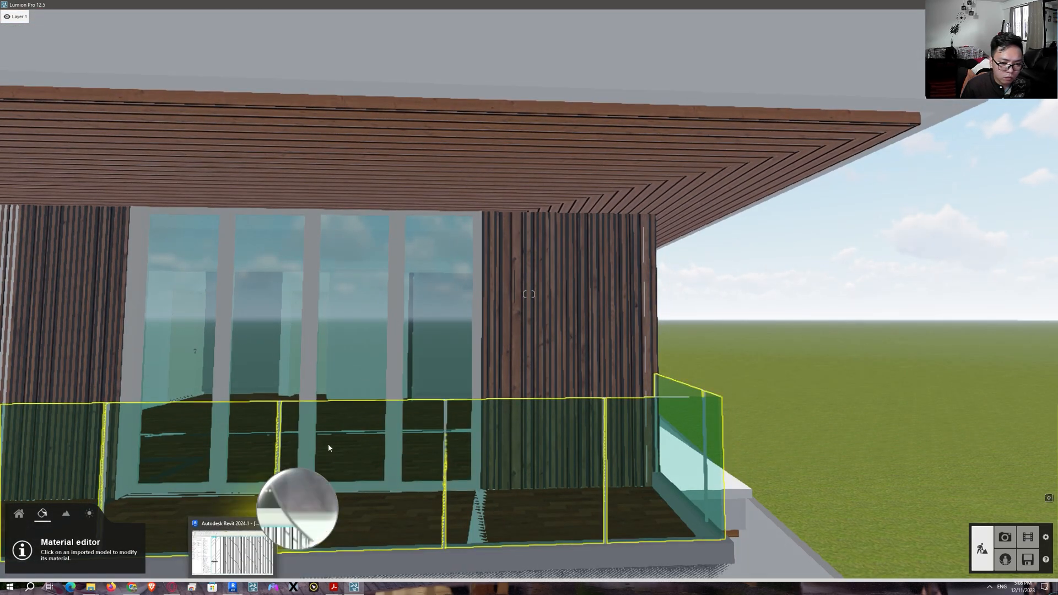
key(a)
key(s)
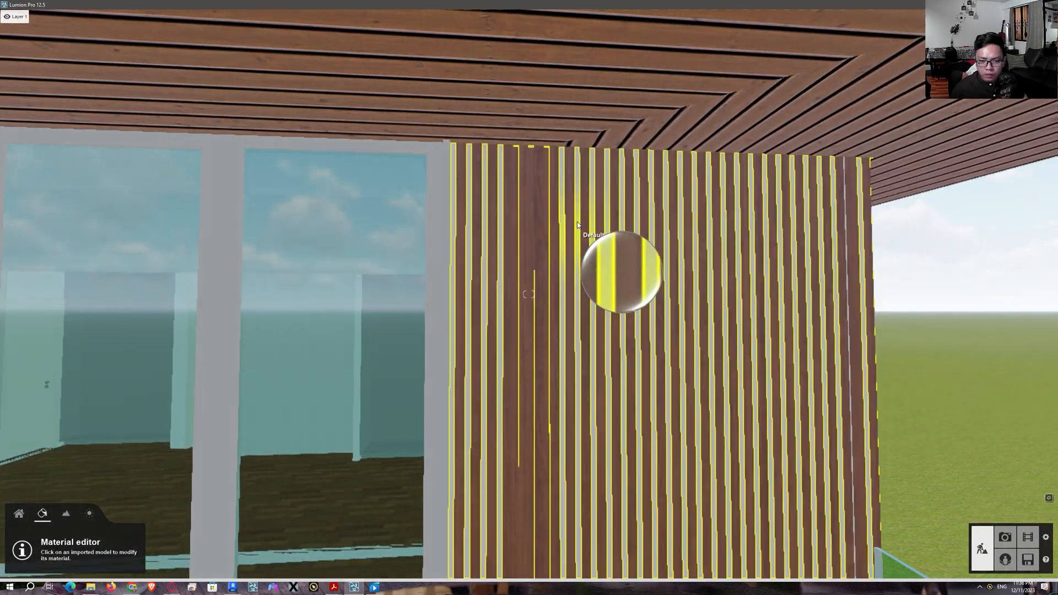
key(w)
key(w)
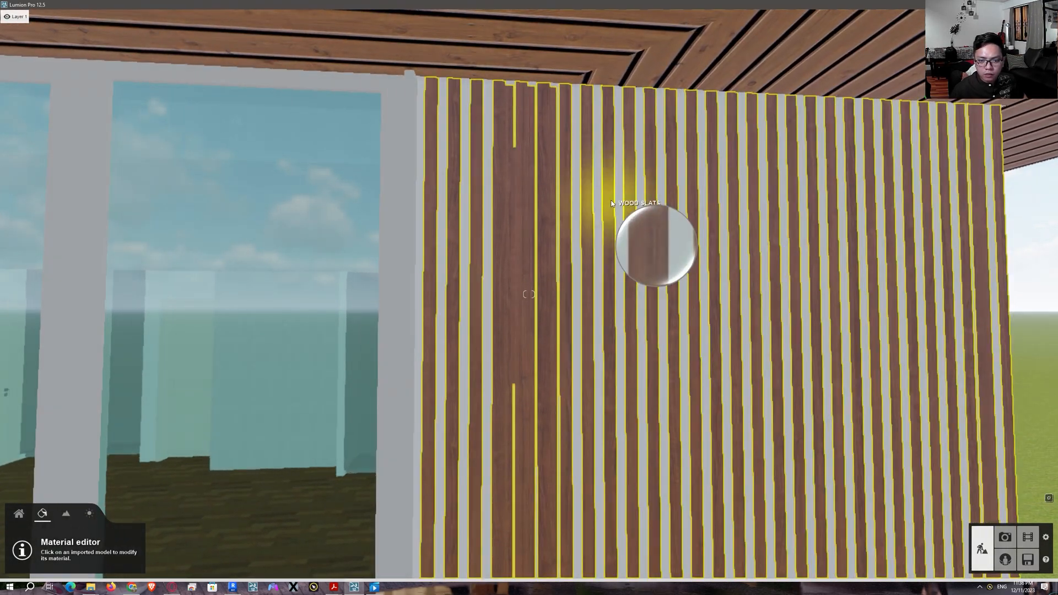
middle_drag(616, 199, 530, 195)
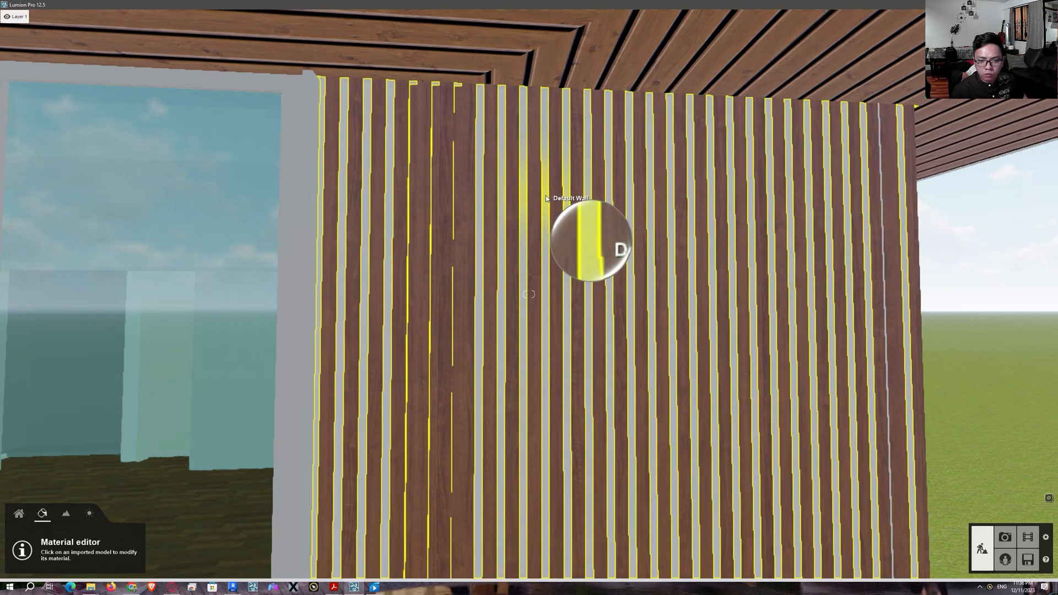
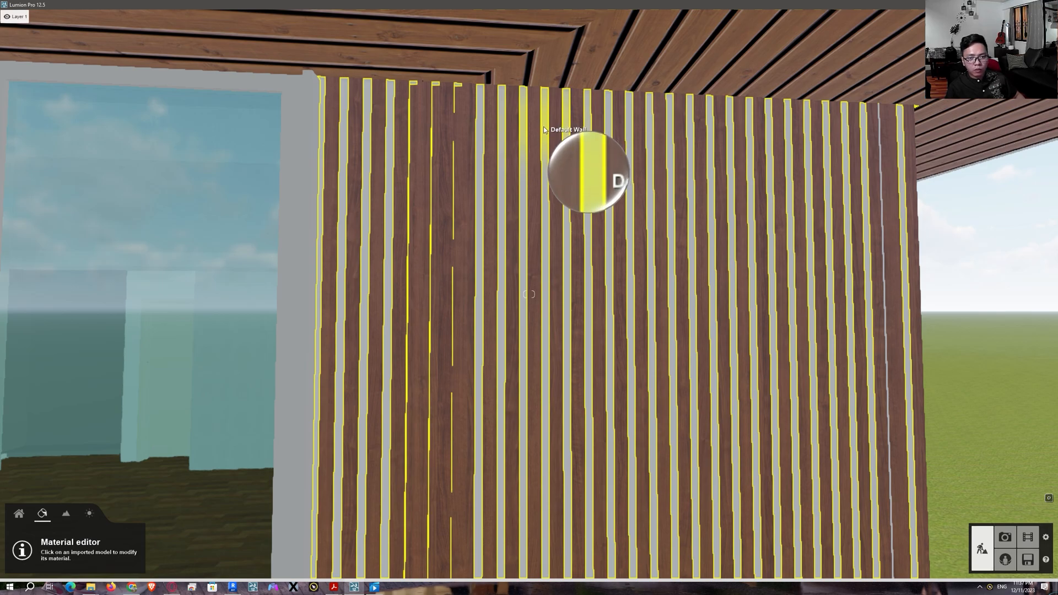
Switch to Revit and reset the temporary hide/isolate so the whole house shows in the LUMION view
click(234, 587)
middle_drag(862, 370, 676, 324)
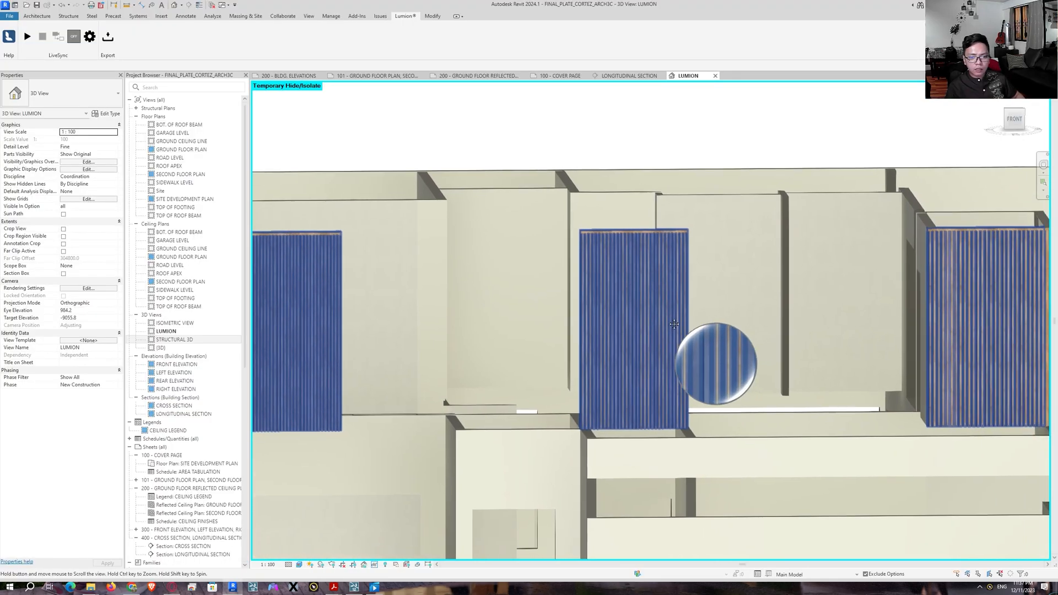
scroll(677, 324, down, 3)
key(Escape)
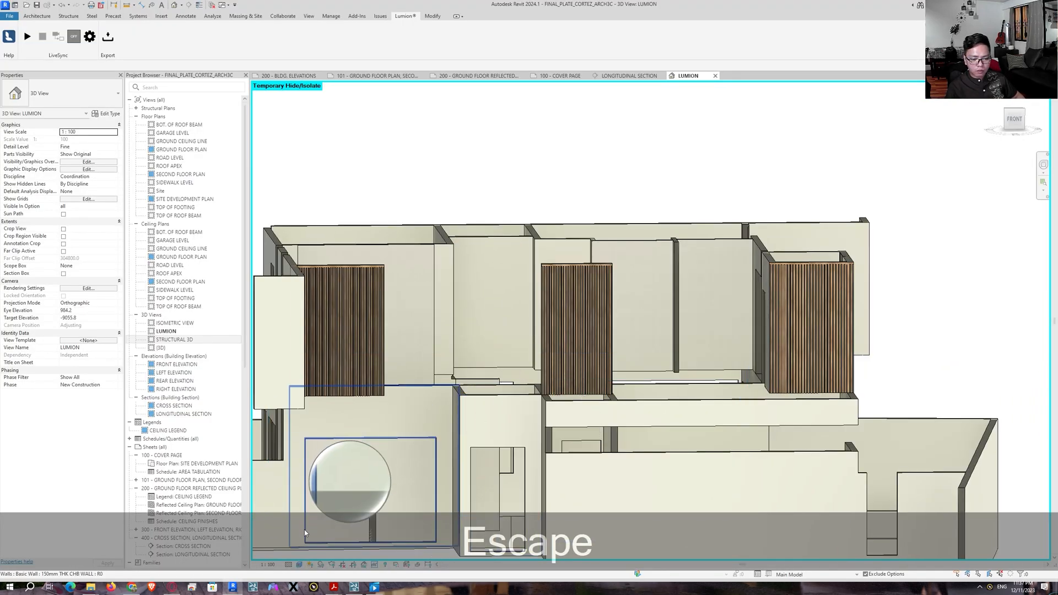
click(410, 555)
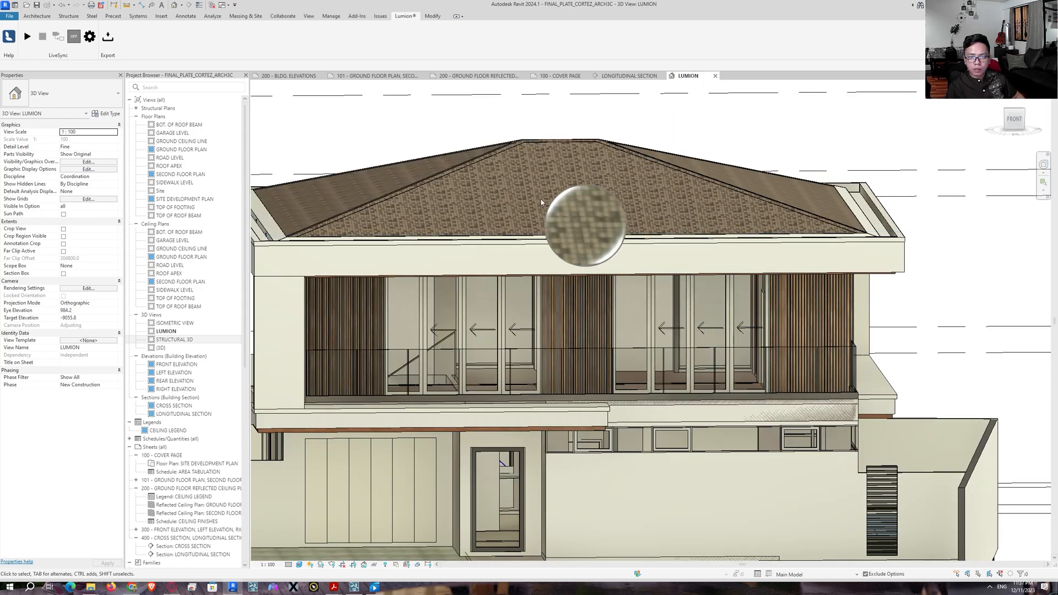
Set the LUMION view's visual style to Realistic for the balcony's slatted walls
scroll(716, 320, up, 4)
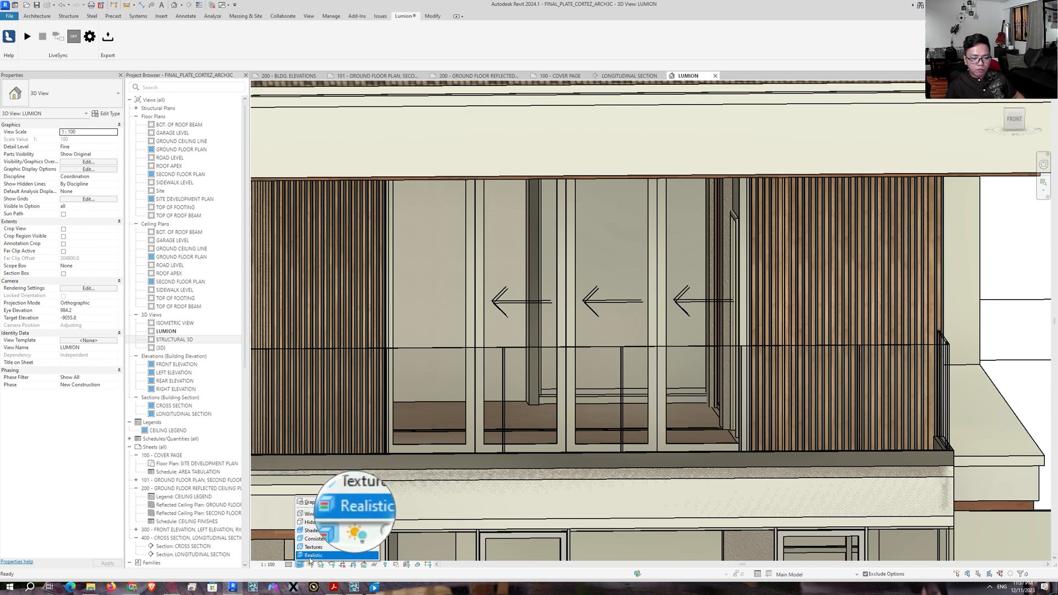
click(314, 556)
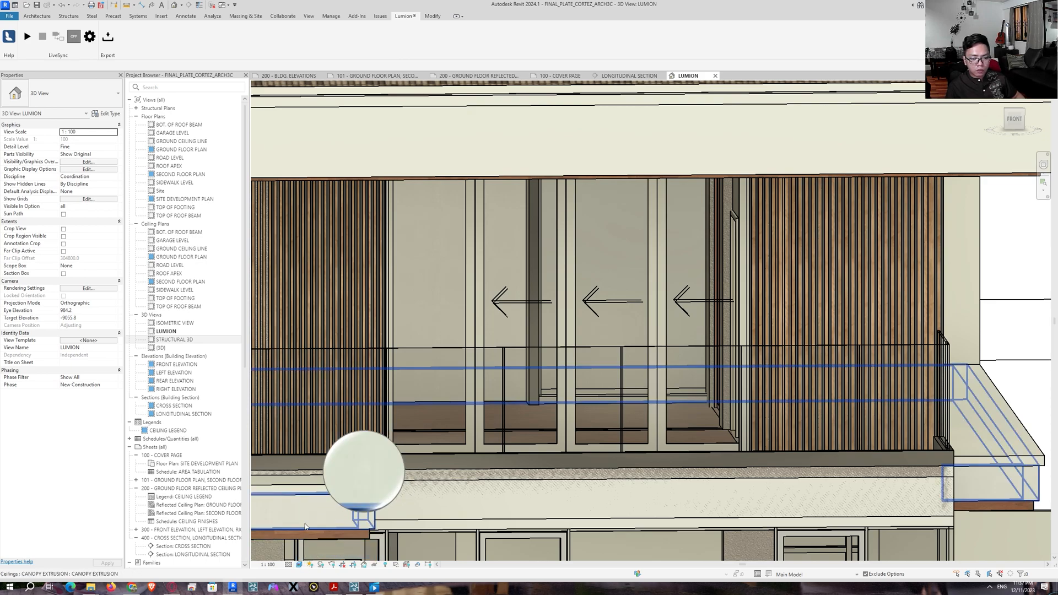
scroll(964, 302, up, 2)
scroll(964, 302, up, 2)
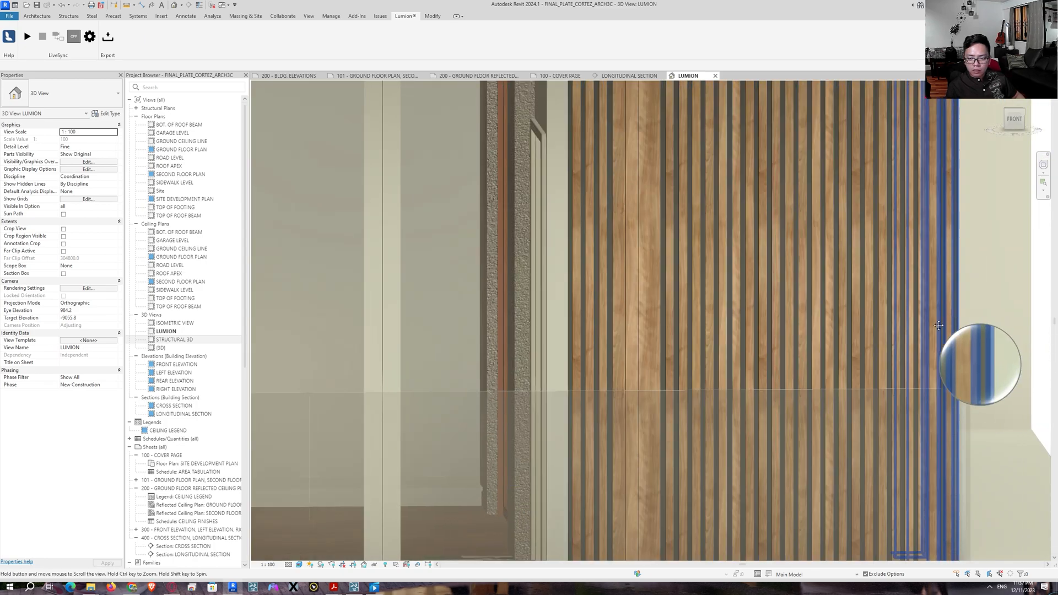
Examine the slatted wall sections between the sliding glass doors along the front balcony for unpainted recesses
middle_drag(958, 330, 894, 342)
scroll(620, 345, down, 1)
scroll(621, 346, down, 1)
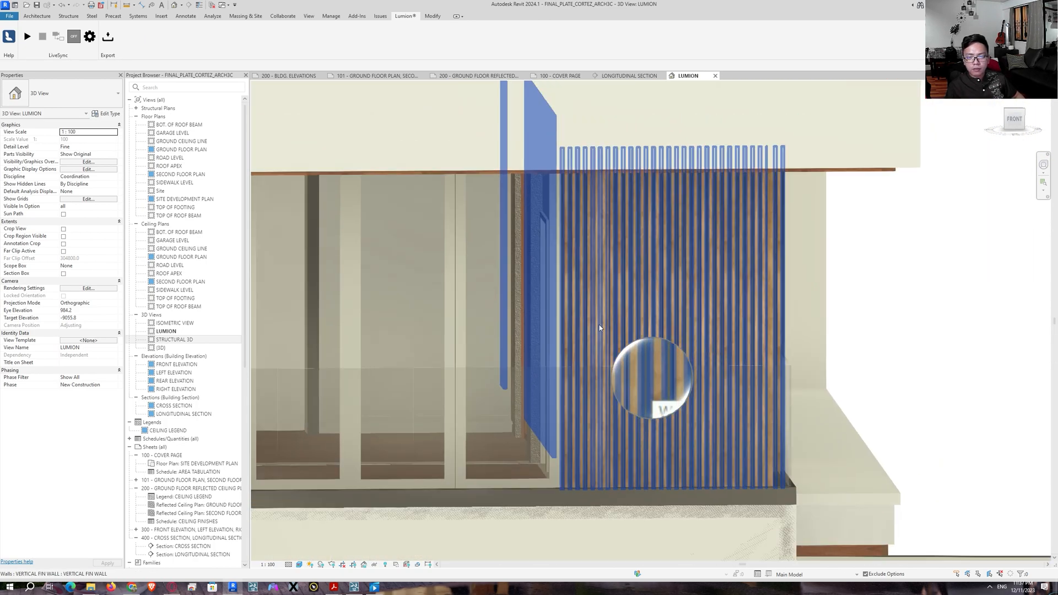
middle_drag(591, 304, 750, 354)
middle_drag(266, 344, 591, 335)
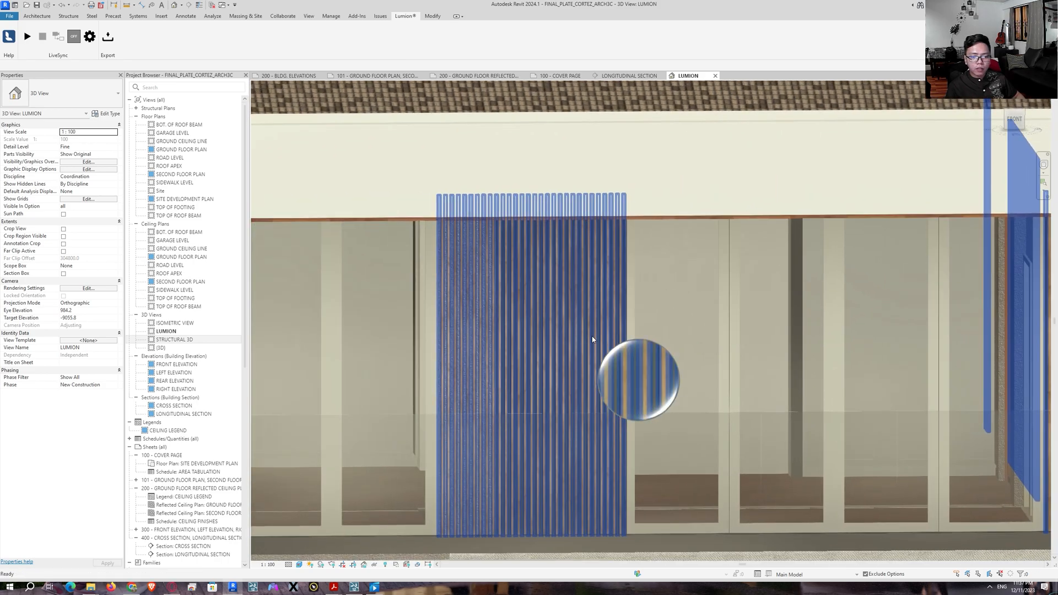
scroll(424, 409, up, 1)
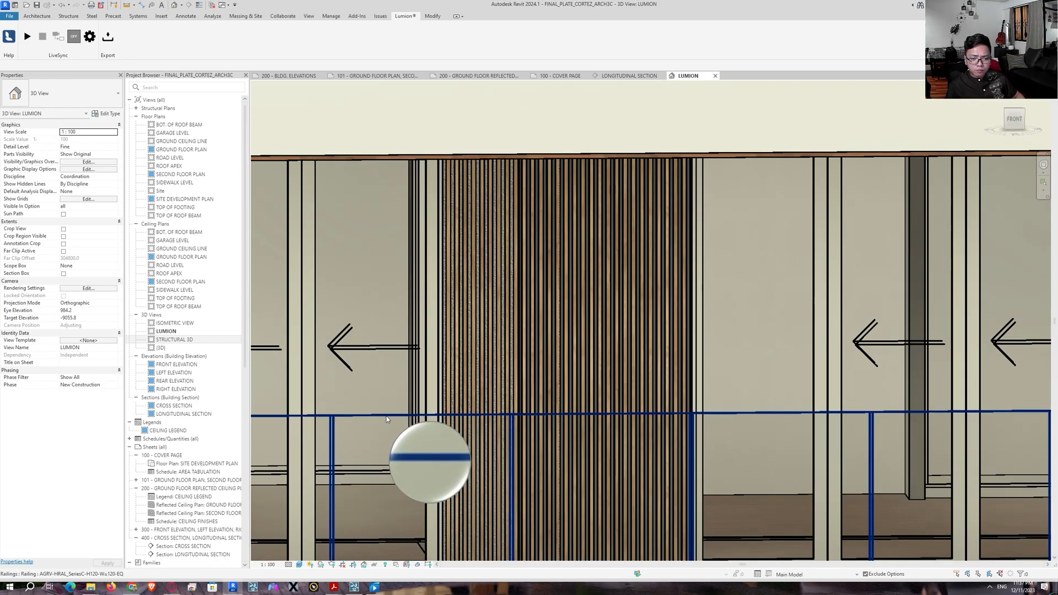
scroll(711, 385, down, 2)
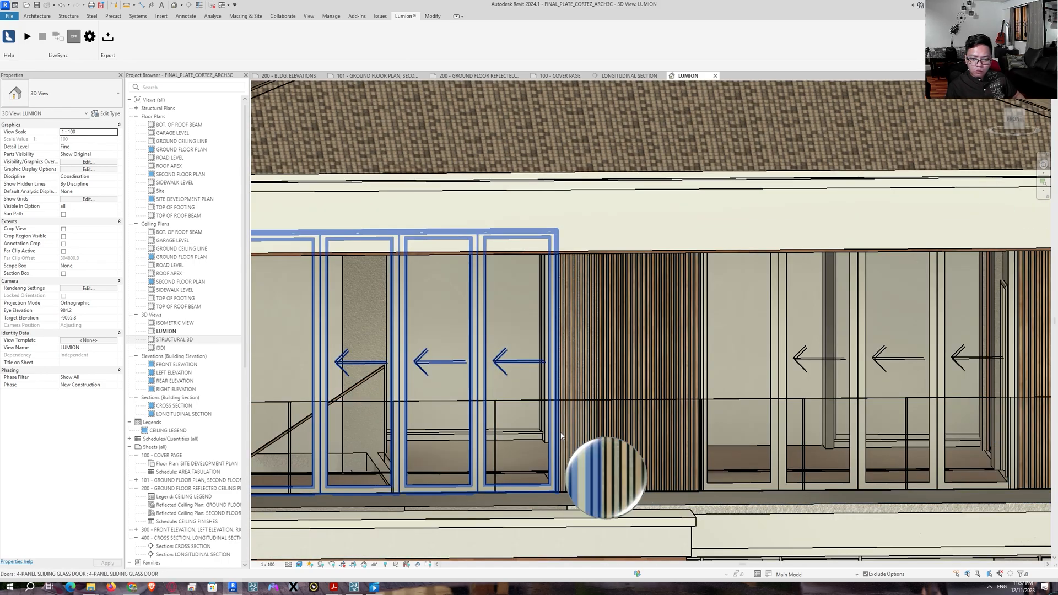
middle_drag(561, 435, 730, 395)
scroll(424, 361, up, 4)
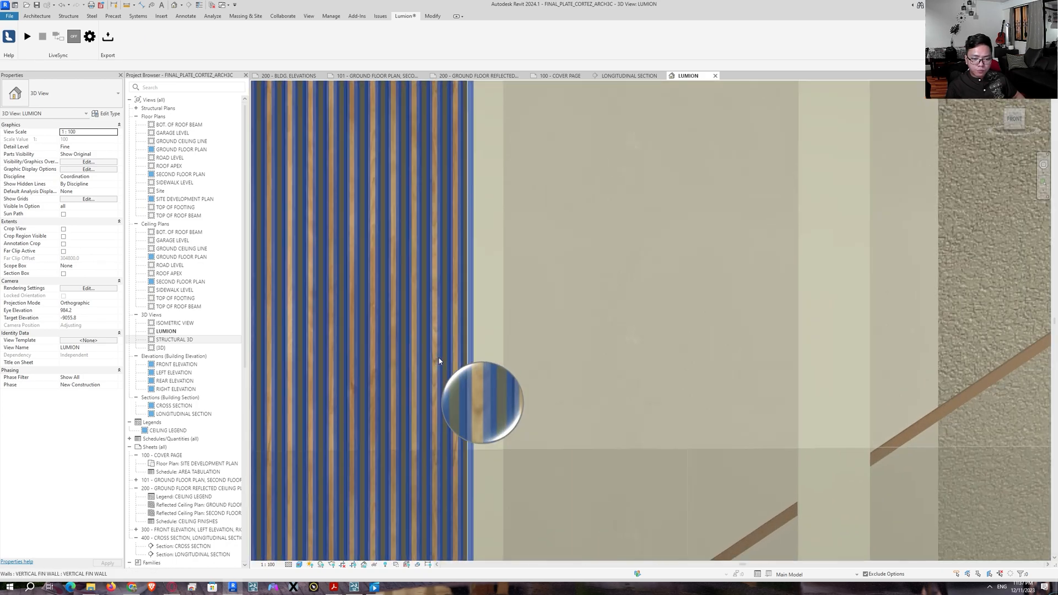
Select the front balcony's 25mm THK WOOD SLATS ON 150mm THK CHB WALL and temporarily isolate that element
click(445, 361)
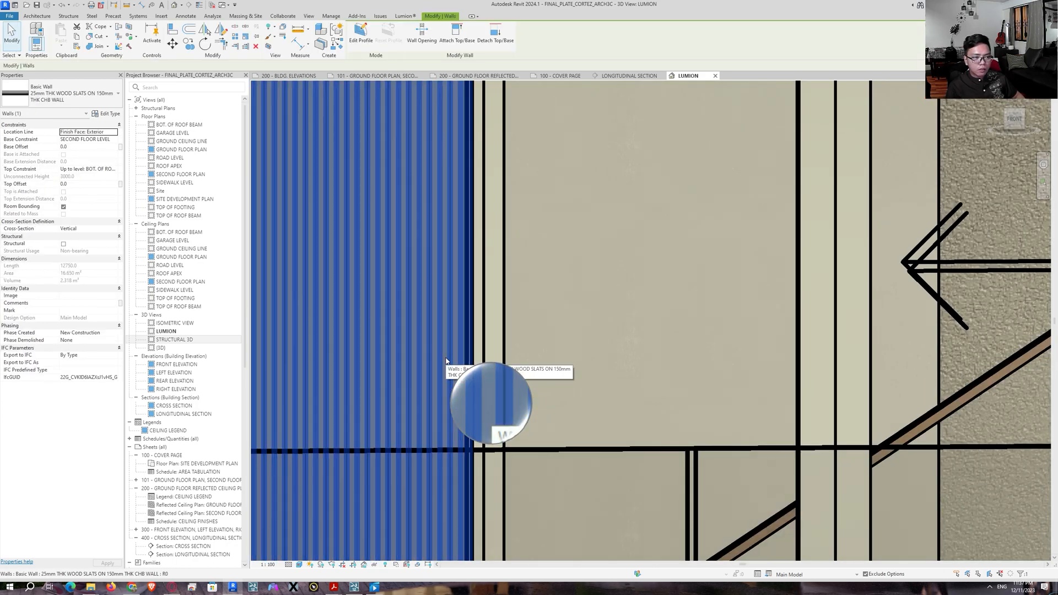
middle_drag(446, 361, 611, 371)
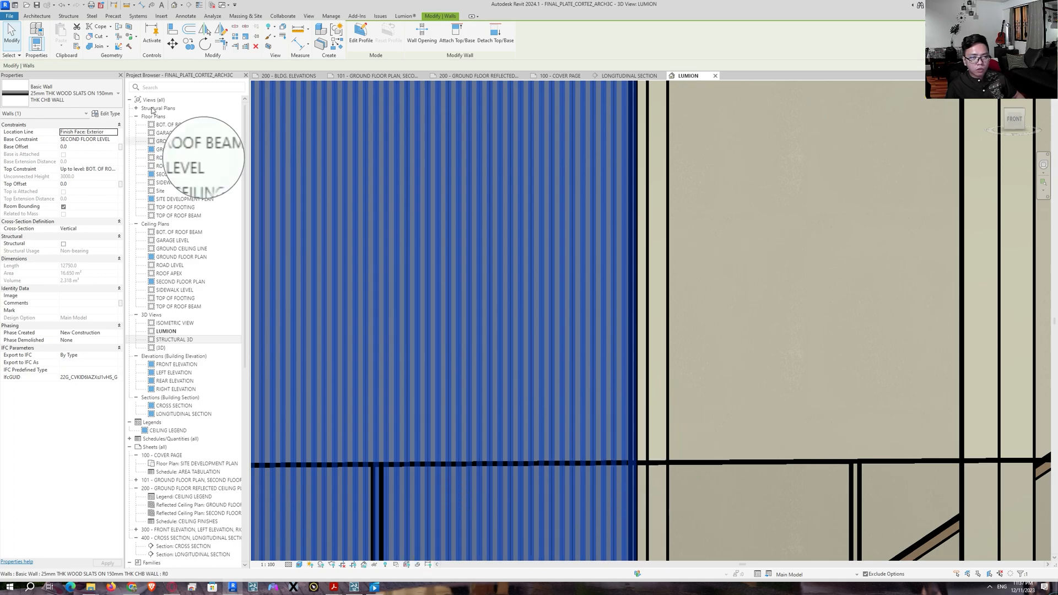
scroll(529, 250, down, 5)
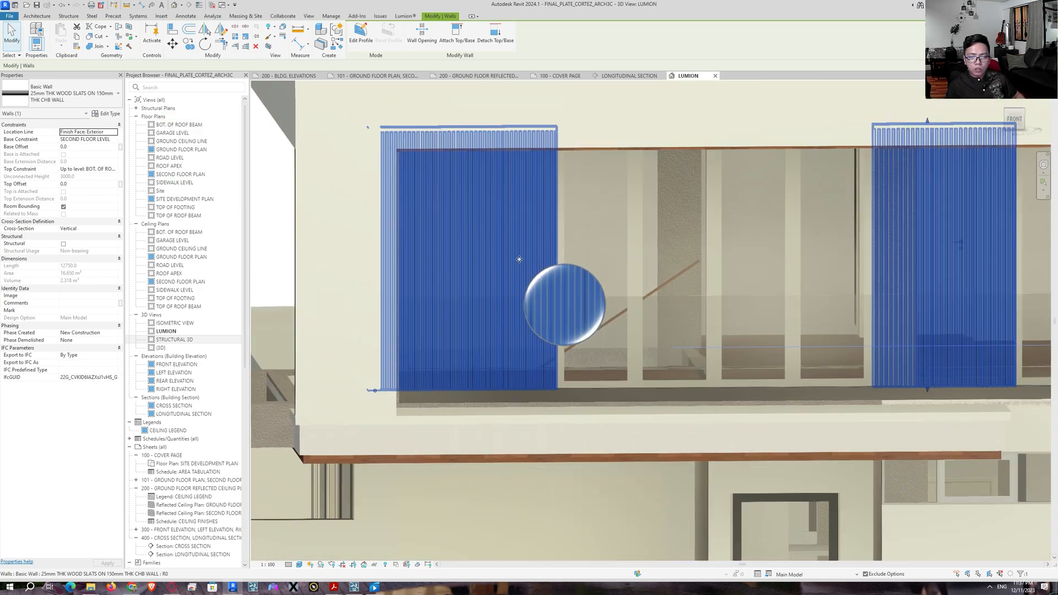
middle_drag(749, 310, 438, 344)
middle_drag(886, 304, 741, 312)
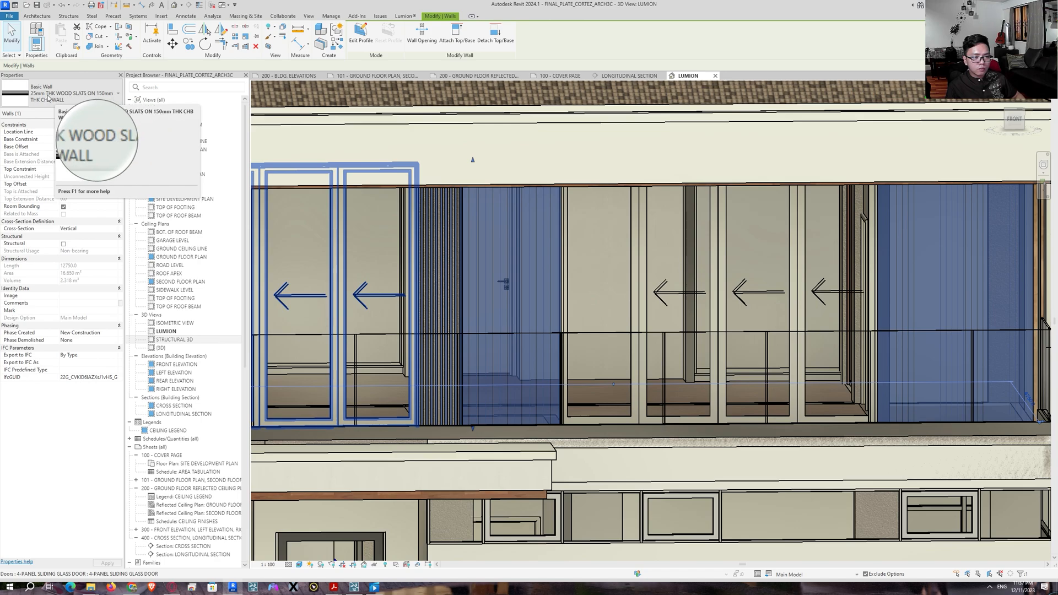
middle_drag(441, 296, 729, 258)
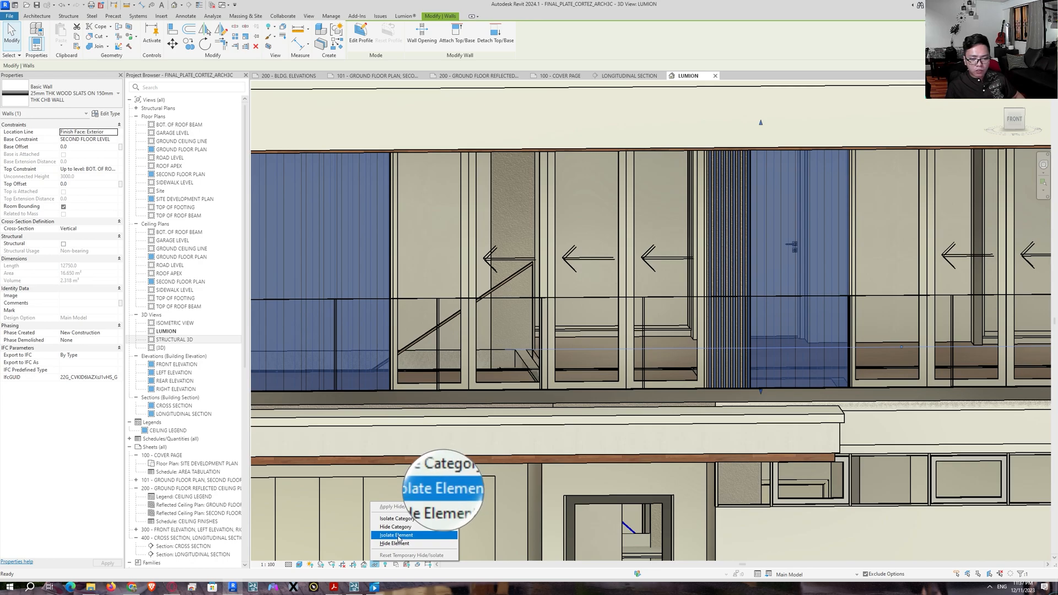
click(399, 535)
scroll(487, 387, up, 3)
key(Escape)
scroll(709, 400, up, 1)
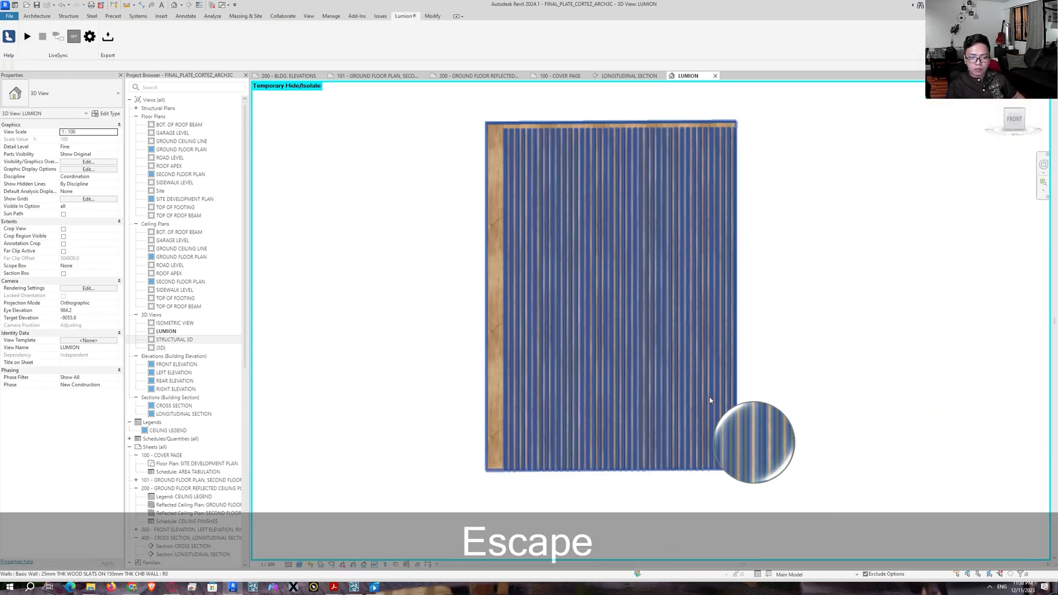
Start the Paint tool on the isolated front wall with the WOOD SLATS material
scroll(709, 401, up, 1)
middle_drag(801, 205, 794, 325)
scroll(769, 294, up, 3)
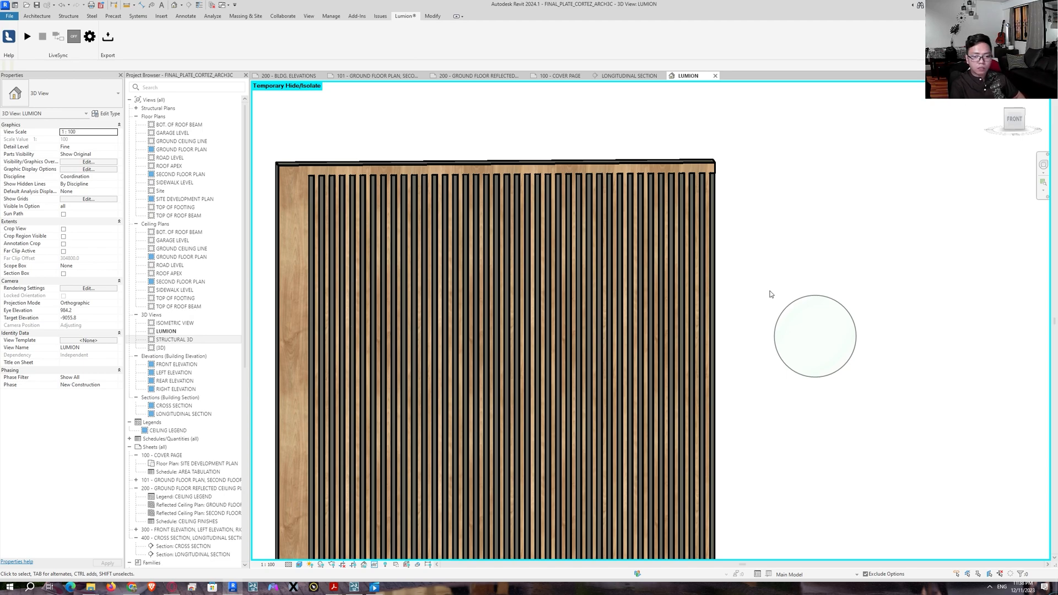
key(p)
key(t)
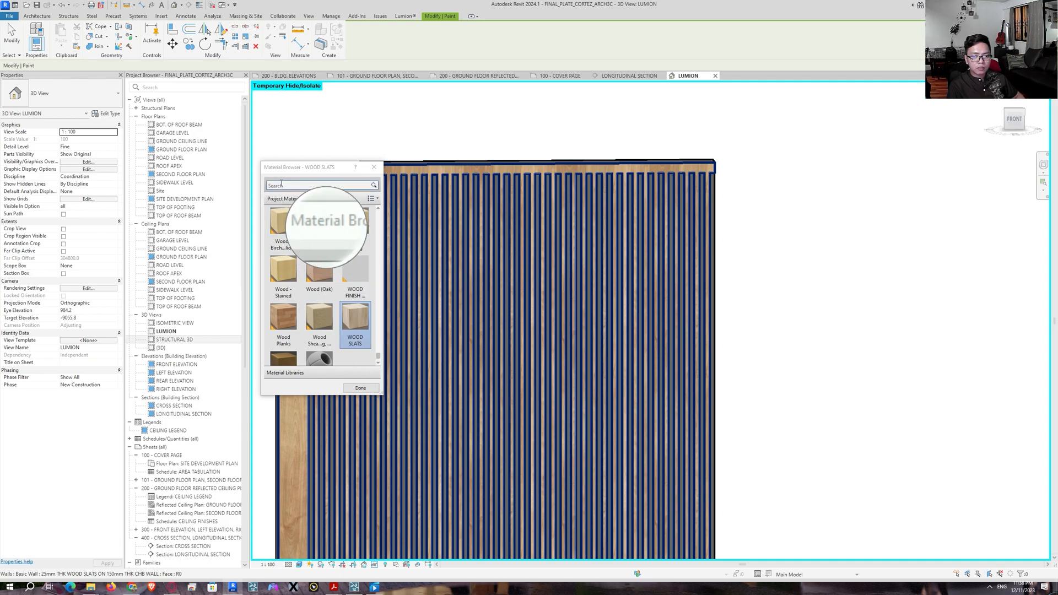
click(352, 315)
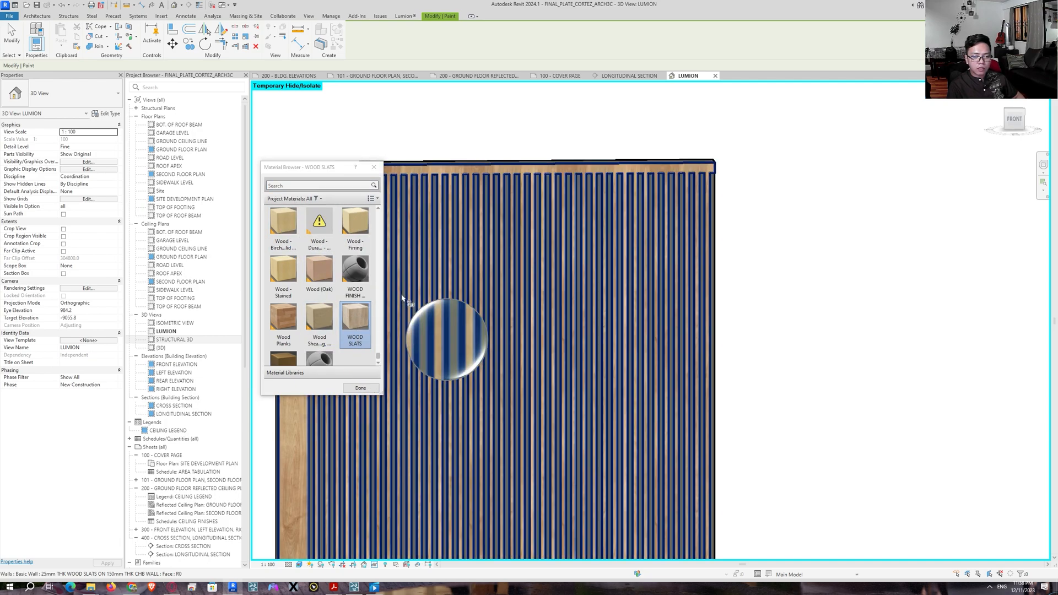
middle_drag(403, 297, 648, 289)
scroll(640, 226, up, 6)
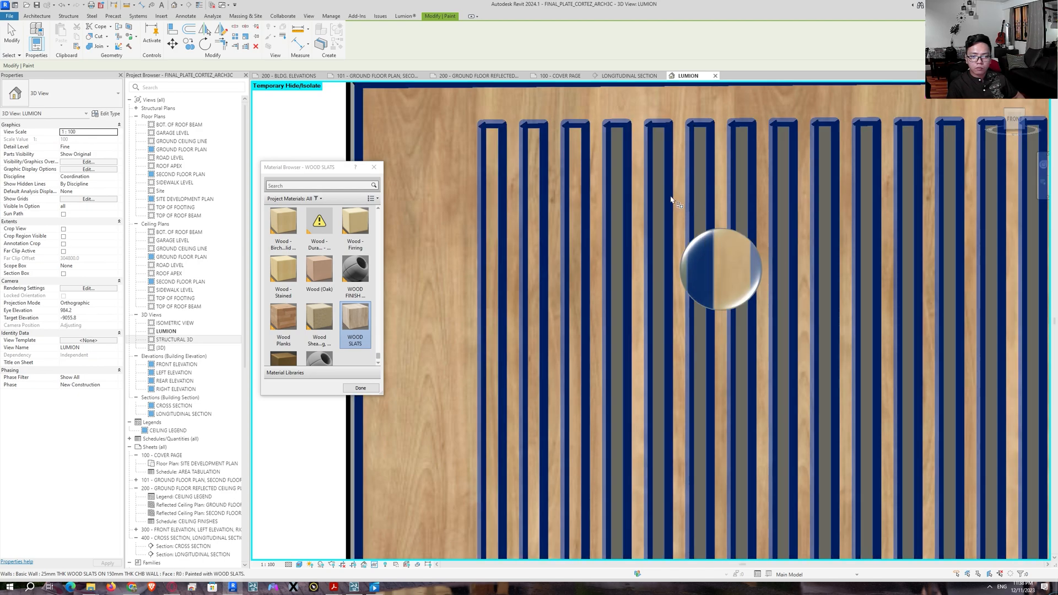
Paint the remaining grey recessed faces between the slats of the isolated front wall with WOOD SLATS
click(660, 172)
scroll(633, 182, down, 3)
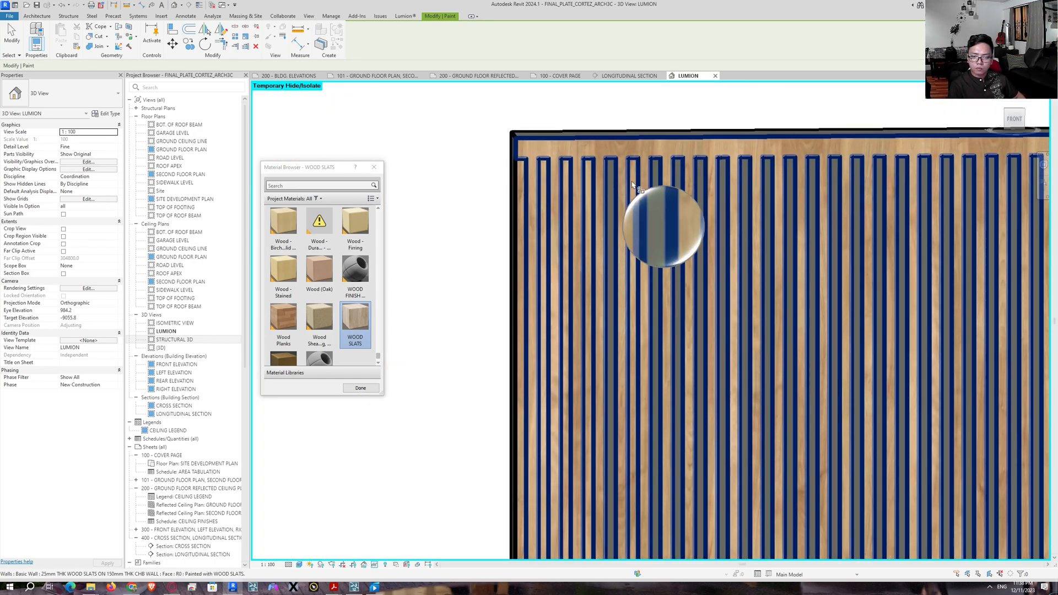
click(678, 182)
click(767, 182)
middle_drag(926, 178, 789, 170)
click(859, 170)
click(959, 168)
scroll(579, 302, down, 6)
scroll(515, 286, up, 6)
click(788, 239)
middle_drag(870, 243, 532, 234)
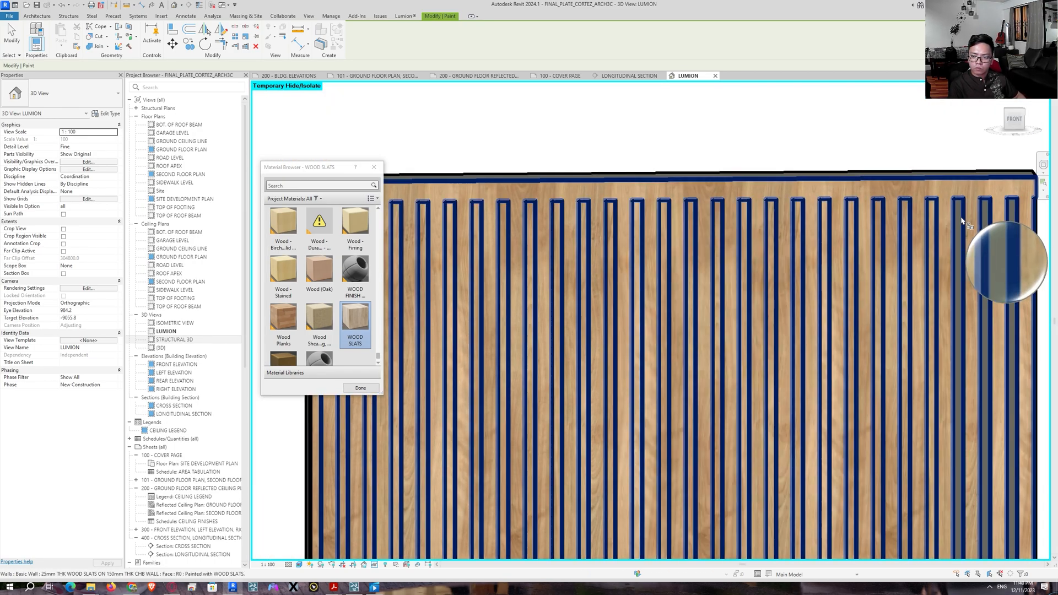
scroll(851, 220, down, 7)
scroll(356, 347, down, 1)
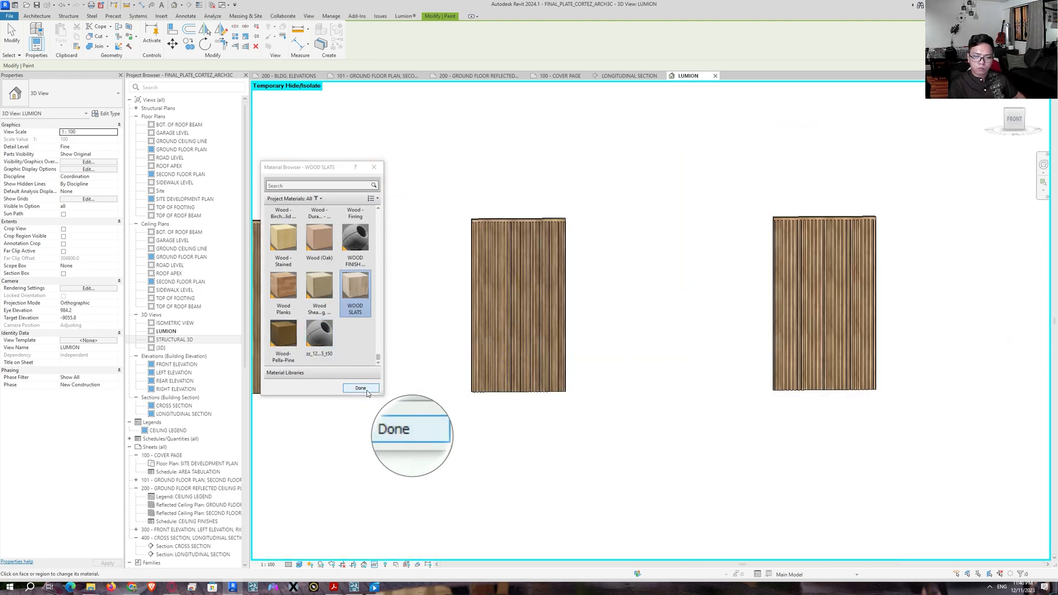
Finish painting and reset the temporary hide/isolate so the LUMION view shows the whole house
click(360, 388)
key(Escape)
scroll(600, 398, down, 3)
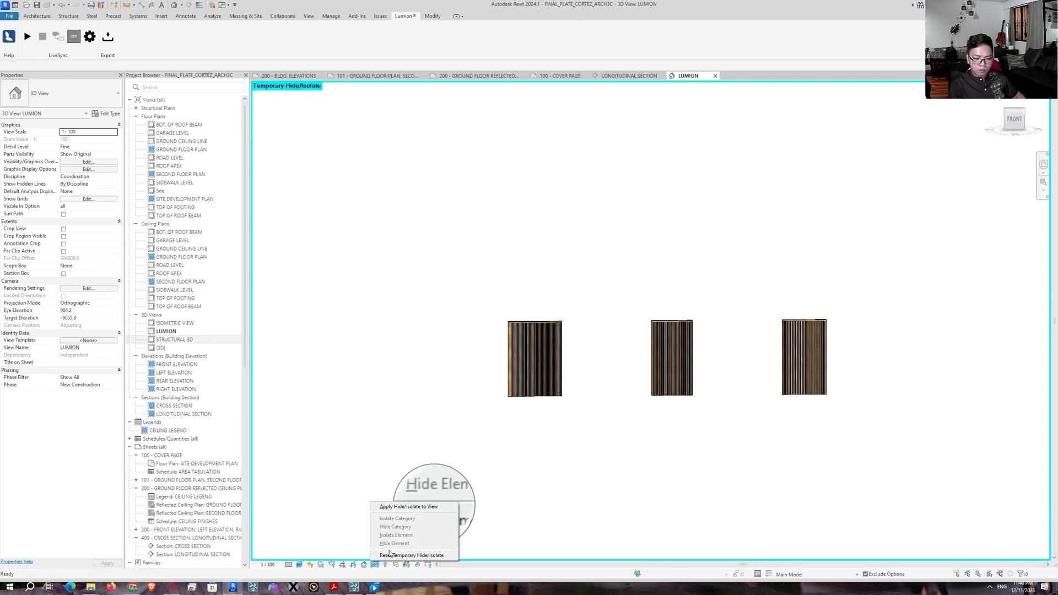
click(392, 555)
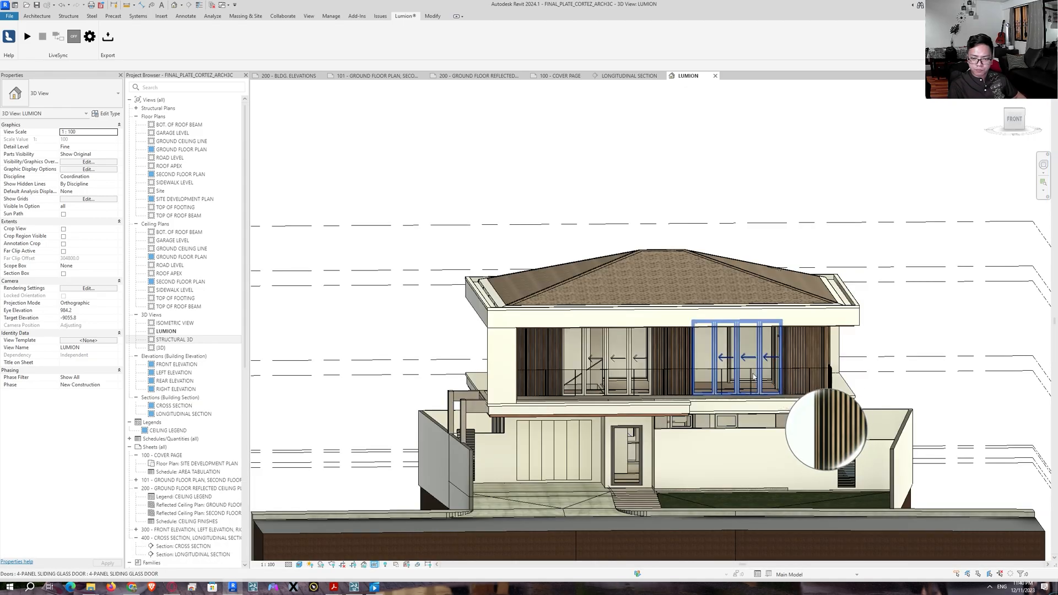
Select the 25mm THK WOOD SLATS wall behind the fins on the house's right side and temporarily isolate it
shift+middle_drag(848, 358, 621, 346)
scroll(621, 346, up, 10)
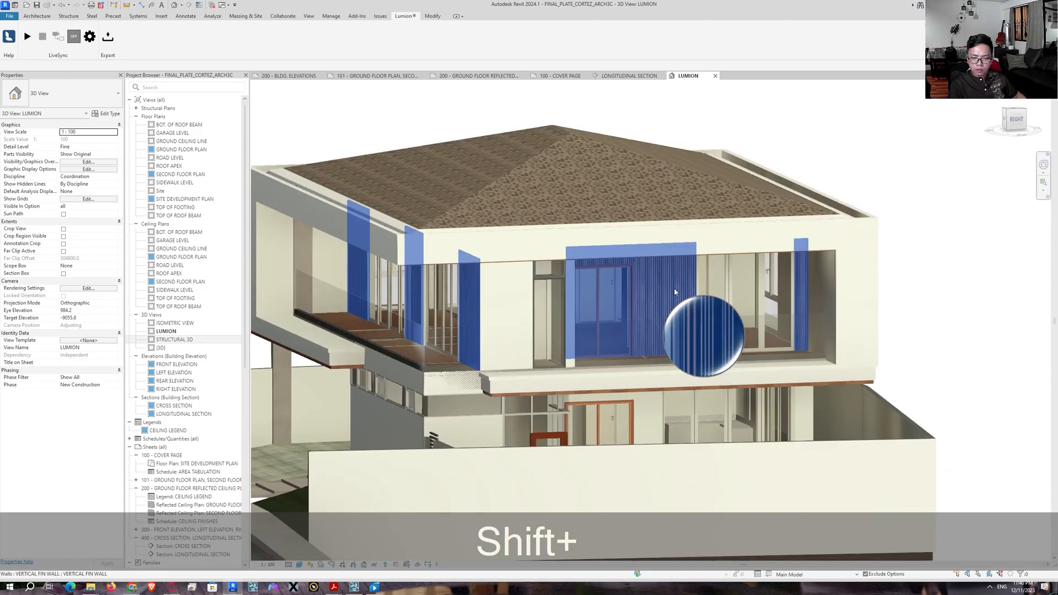
scroll(701, 249, up, 3)
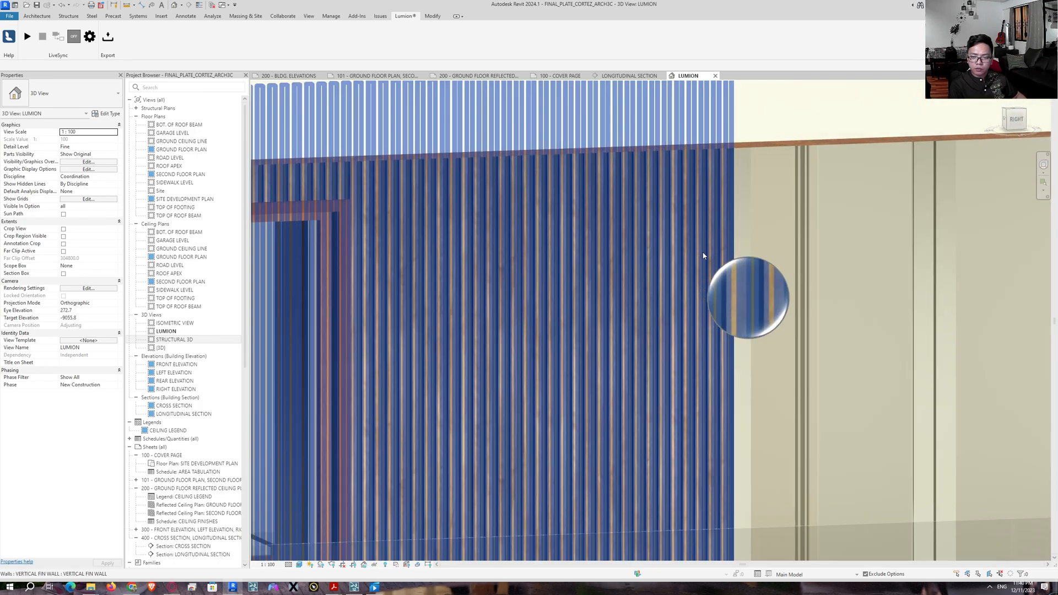
key(Tab)
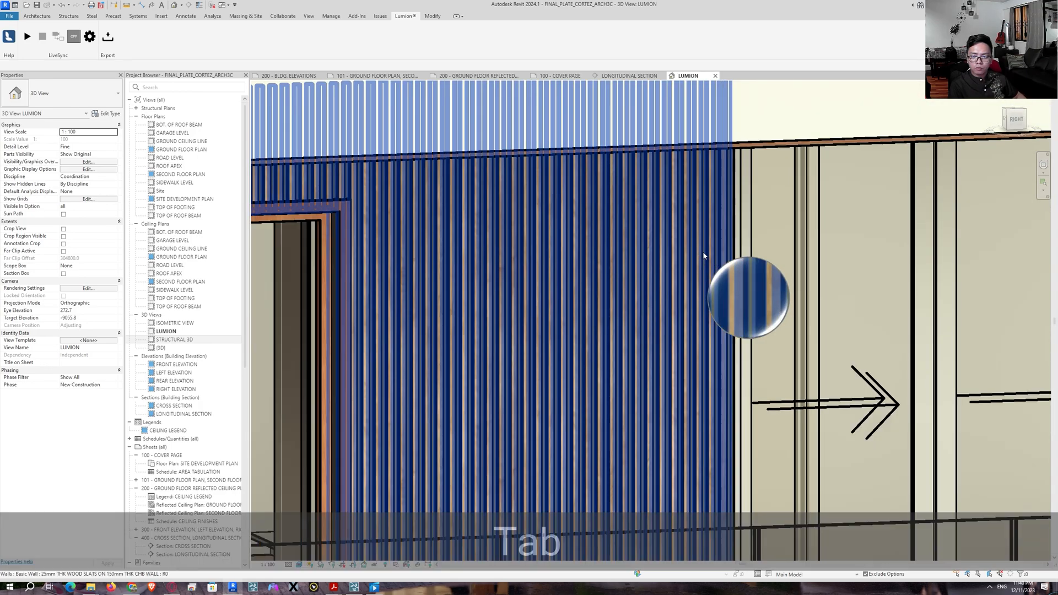
click(703, 255)
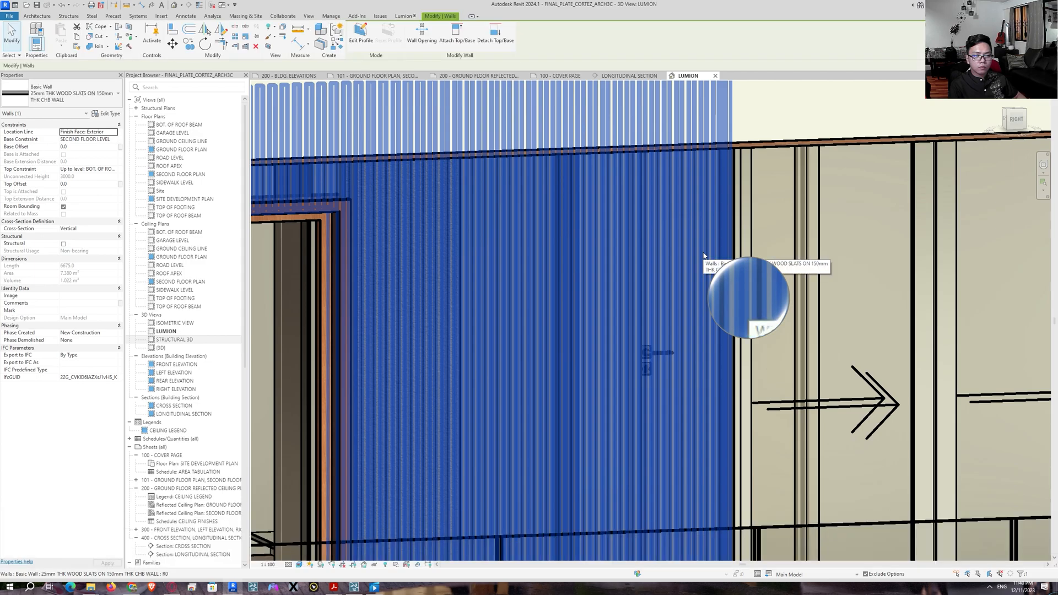
scroll(703, 255, down, 5)
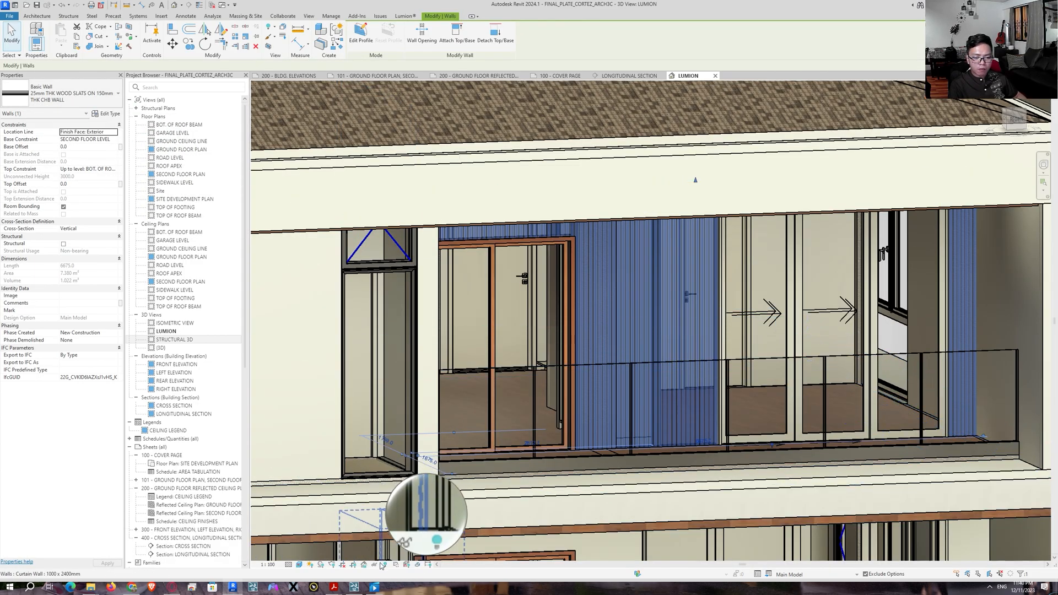
click(408, 535)
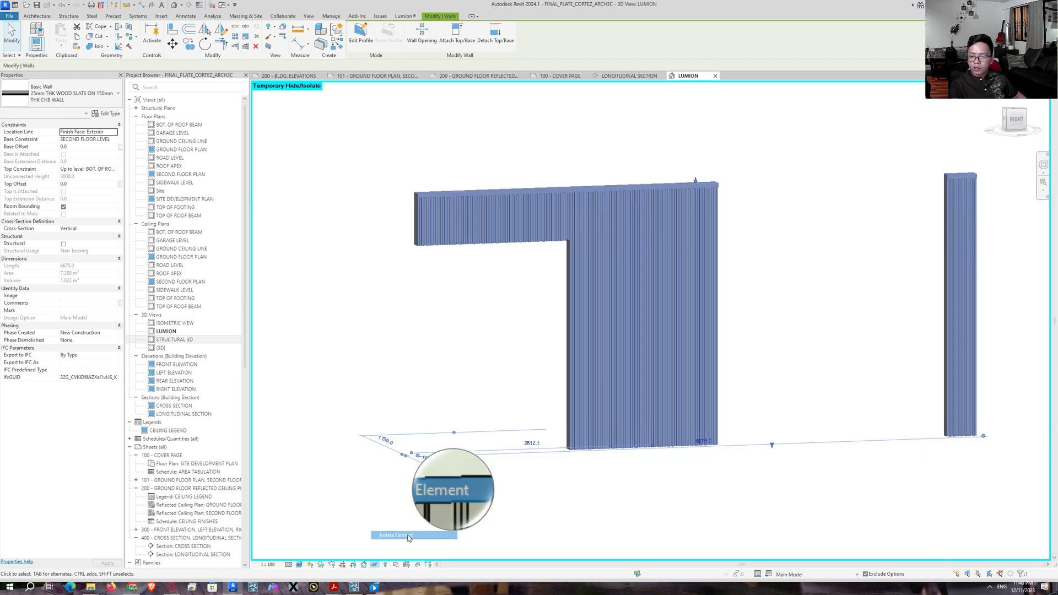
shift+middle_drag(825, 380, 524, 371)
key(Escape)
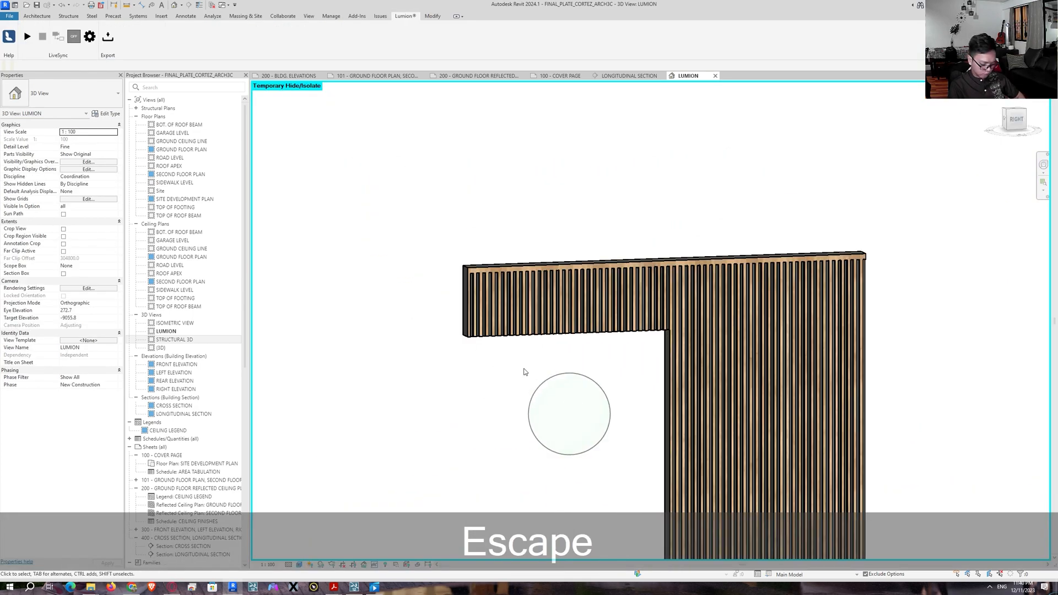
Paint the grey recessed faces in the slatted band over the right-side wall's door opening with WOOD SLATS
key(t)
scroll(451, 279, up, 8)
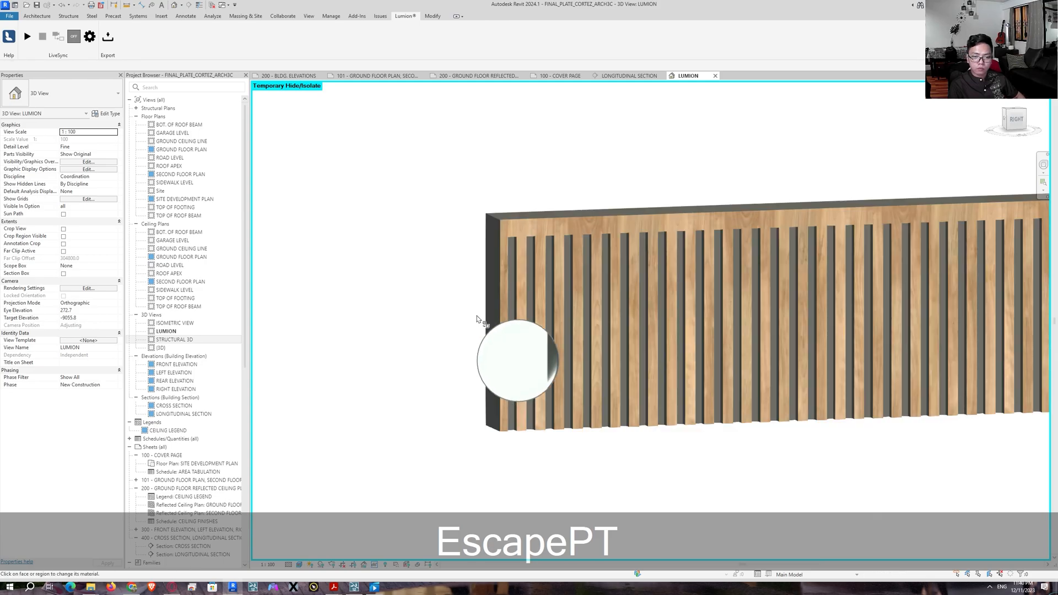
click(530, 332)
click(612, 286)
click(782, 243)
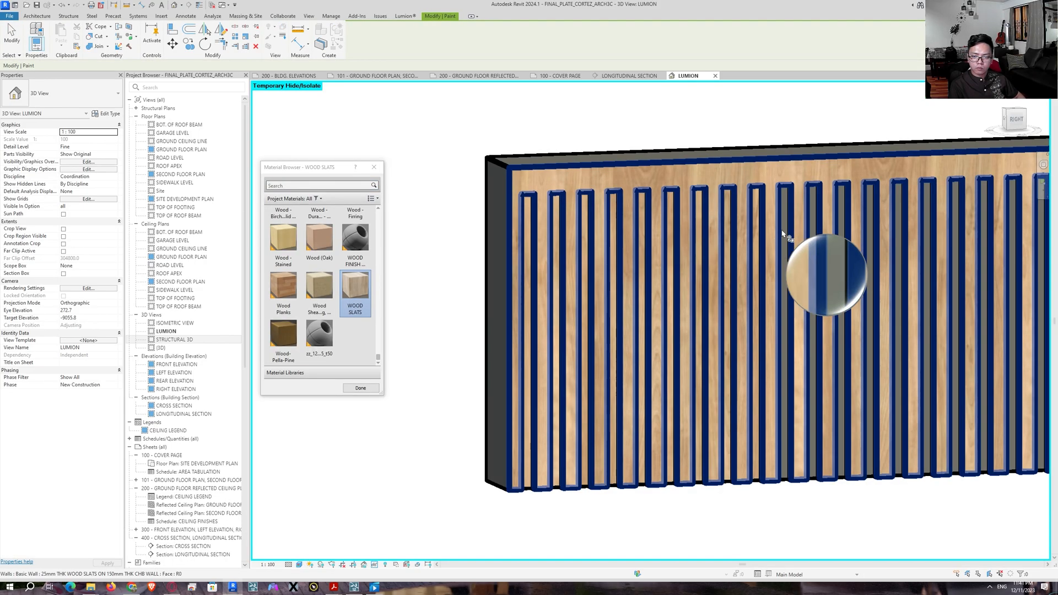
middle_drag(779, 243, 437, 206)
click(722, 176)
middle_drag(848, 172, 742, 179)
click(743, 179)
Paint the grey recesses along the rest of the right-side wall, including its separate narrow strip, with WOOD SLATS
middle_drag(971, 184, 613, 172)
click(752, 151)
click(812, 146)
scroll(812, 146, down, 3)
mouse_move(907, 154)
middle_down()
mouse_move(531, 165)
mouse_move(720, 150)
middle_up()
scroll(531, 165, up, 4)
click(720, 150)
middle_drag(970, 155, 804, 156)
scroll(841, 156, down, 5)
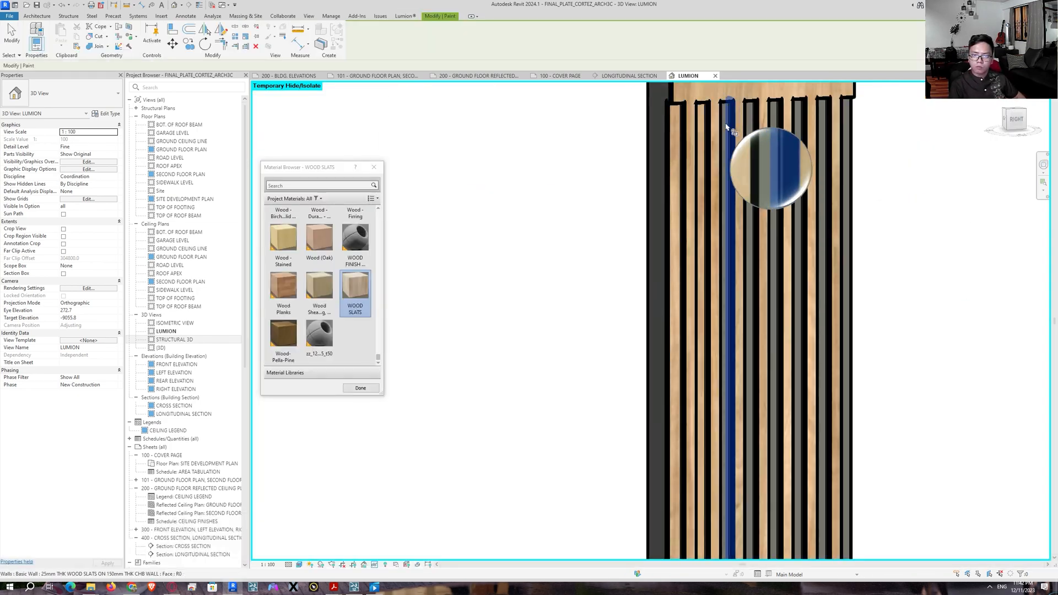
click(727, 125)
key(Escape)
Reset the temporary hide/isolate and turn the LUMION view to show the house's front and right sides
scroll(781, 245, down, 6)
click(374, 564)
click(402, 553)
middle_drag(411, 399, 693, 323)
scroll(525, 328, down, 3)
mouse_move(525, 329)
shift+middle_down()
mouse_move(631, 333)
mouse_move(585, 339)
mouse_move(468, 320)
shift+middle_up()
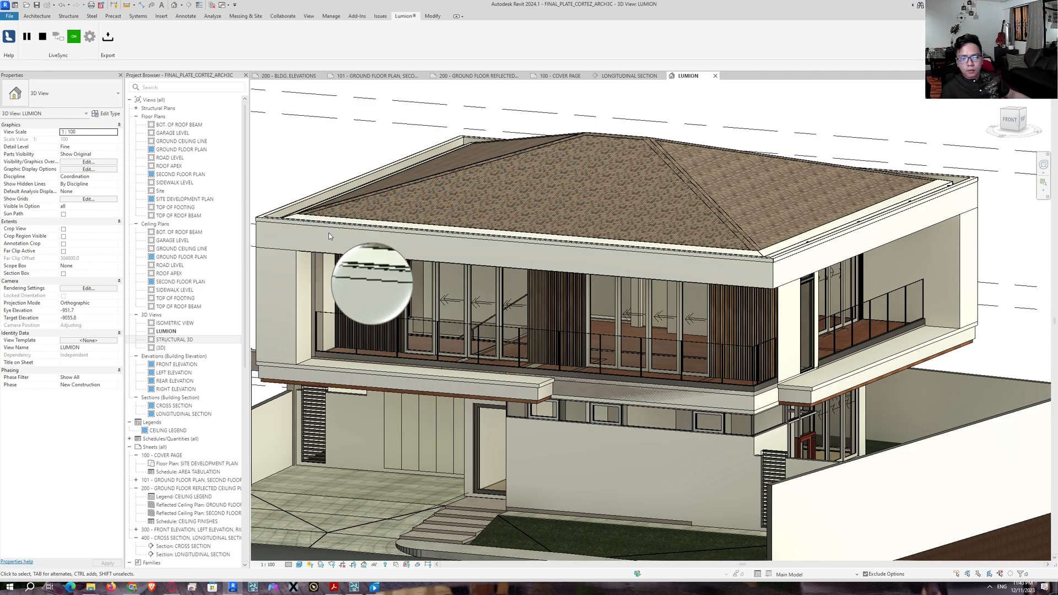
Switch to Lumion and examine the balcony's slatted walls up close, especially the strips between the middle wall's fins
mouse_move(354, 587)
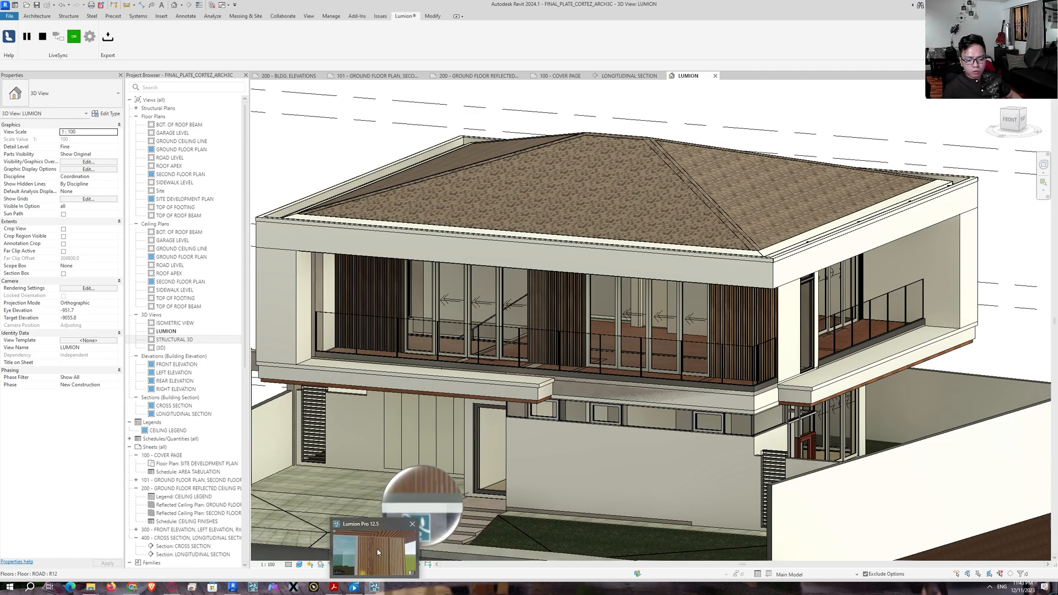
click(375, 587)
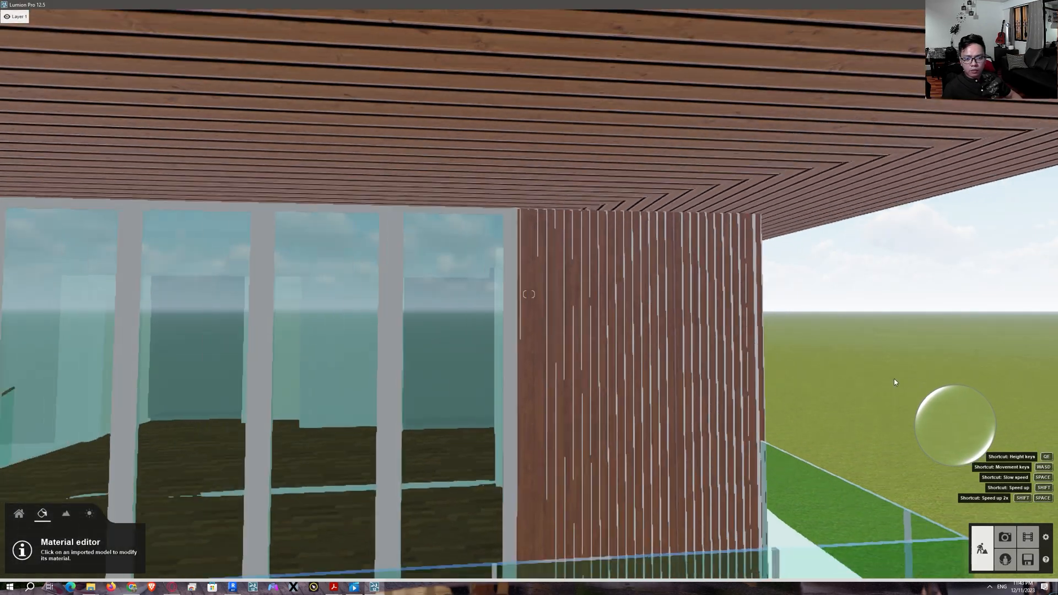
key(s)
right_drag(894, 382, 449, 359)
key(e)
key(a)
key(w)
key(a)
right_drag(404, 357, 745, 319)
key(a)
key(w)
key(d)
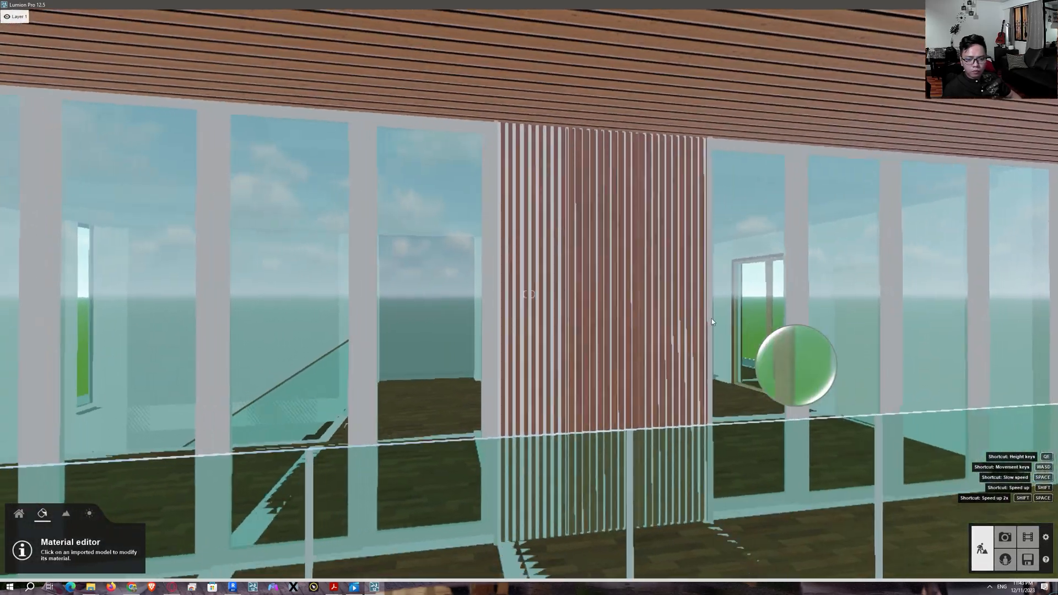
key(w)
key(a)
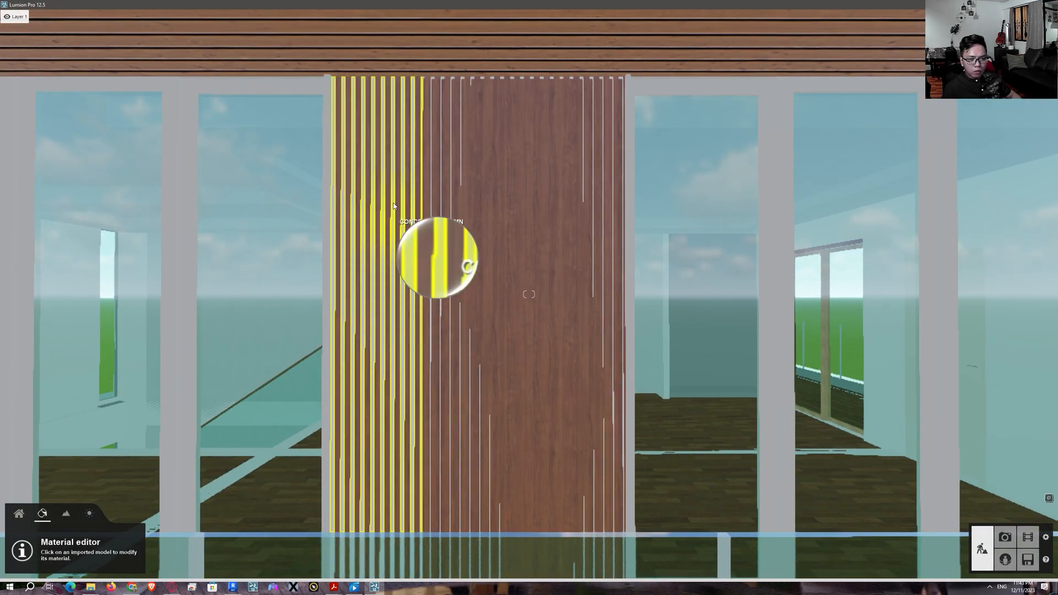
key(w)
key(a)
key(d)
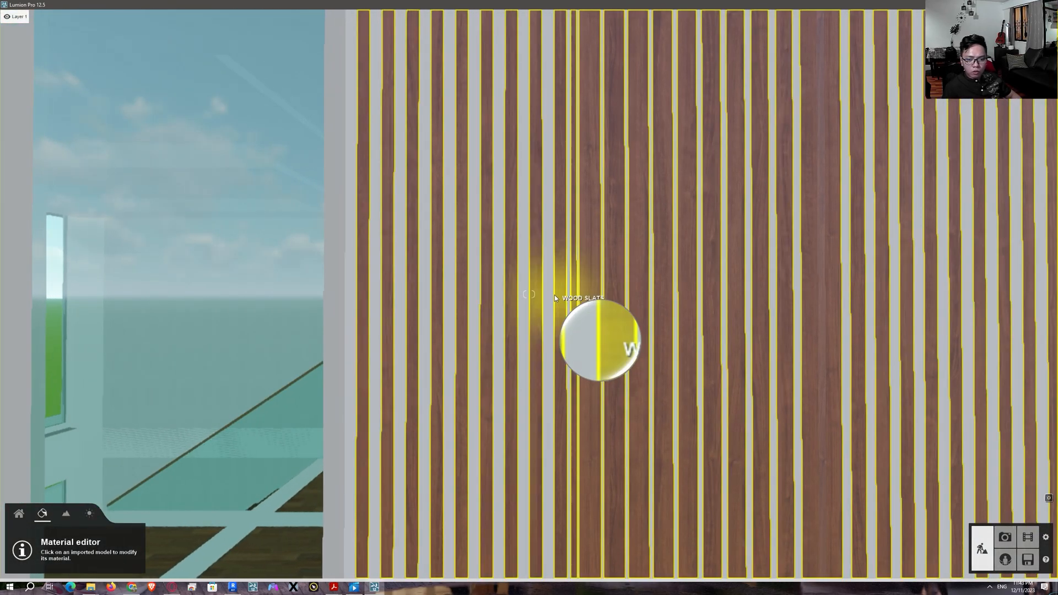
mouse_move(374, 587)
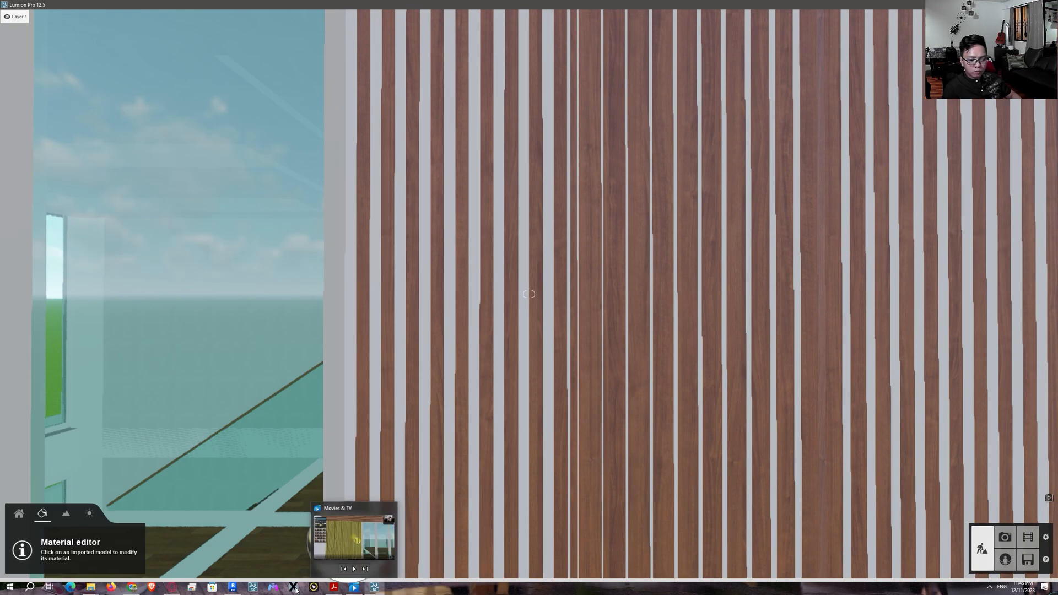
Switch to Revit, frame the middle vertical fin wall on the upper front at close range, and stop LiveSync
click(232, 587)
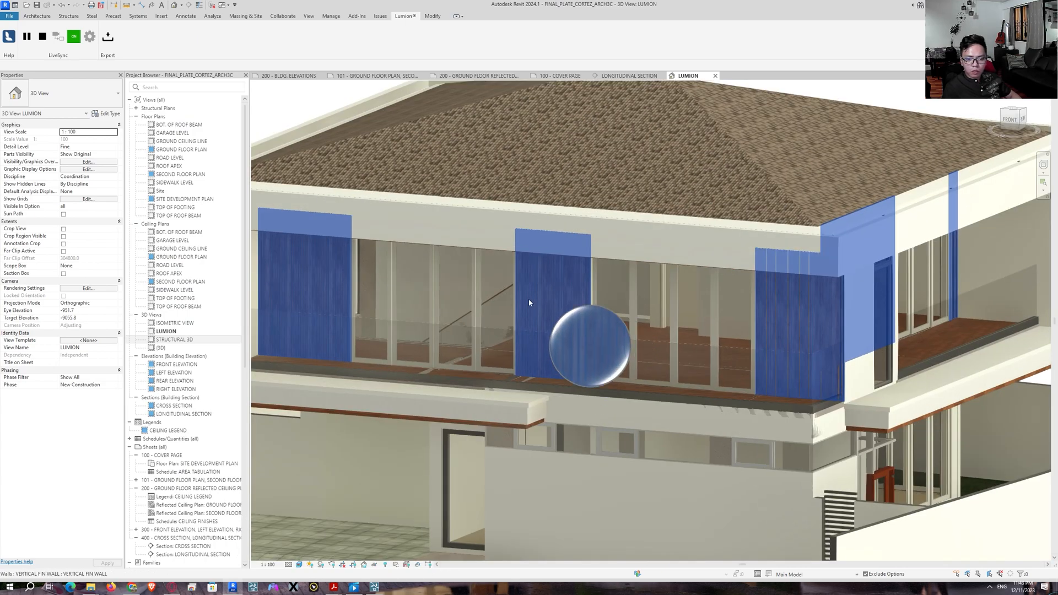
scroll(531, 306, up, 4)
shift+middle_drag(576, 346, 633, 333)
shift+middle_drag(818, 325, 651, 402)
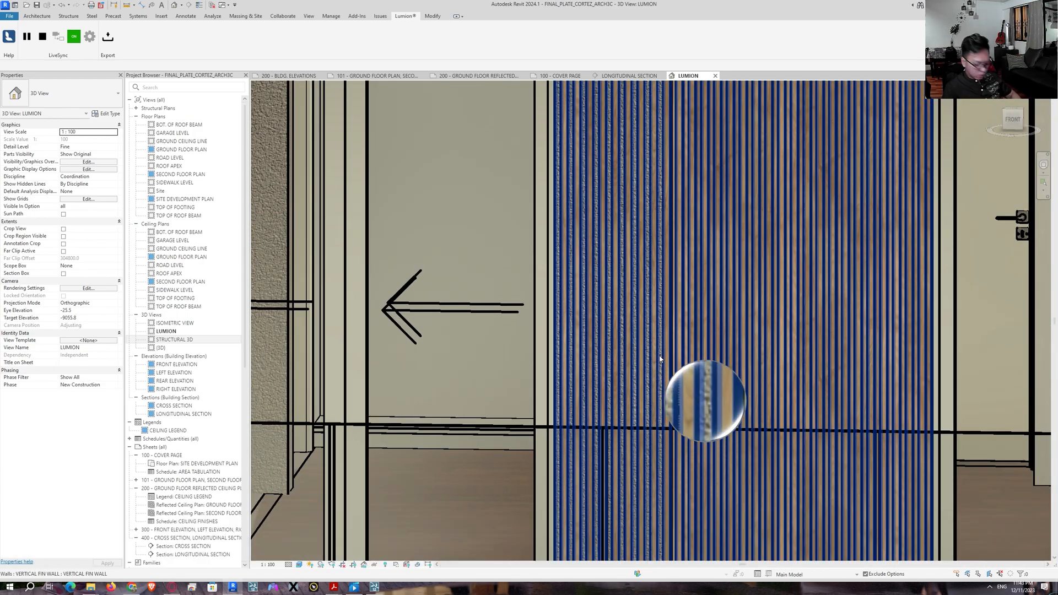
scroll(661, 361, up, 3)
key(Escape)
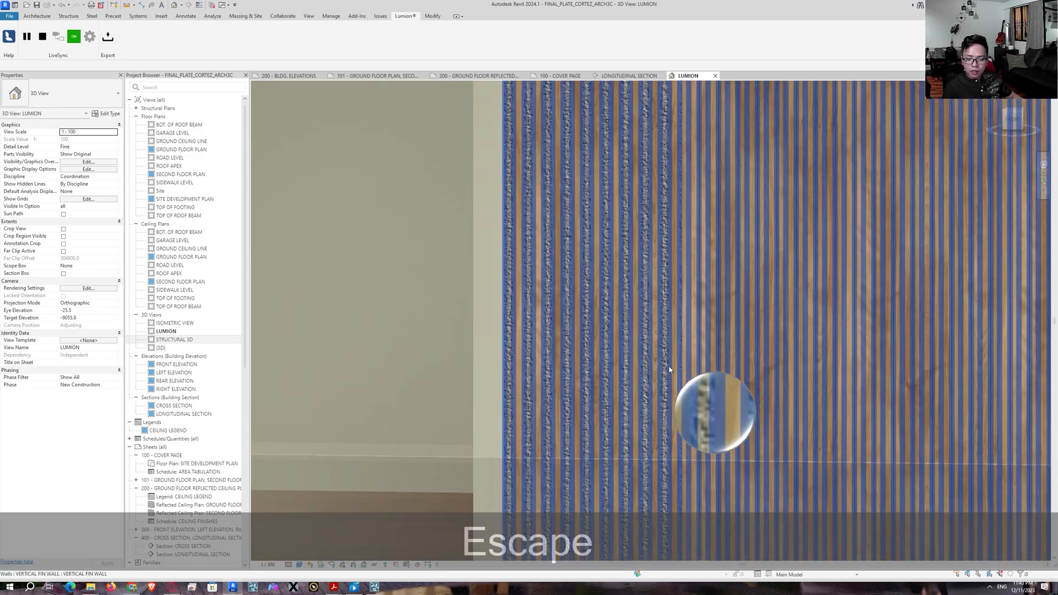
click(42, 36)
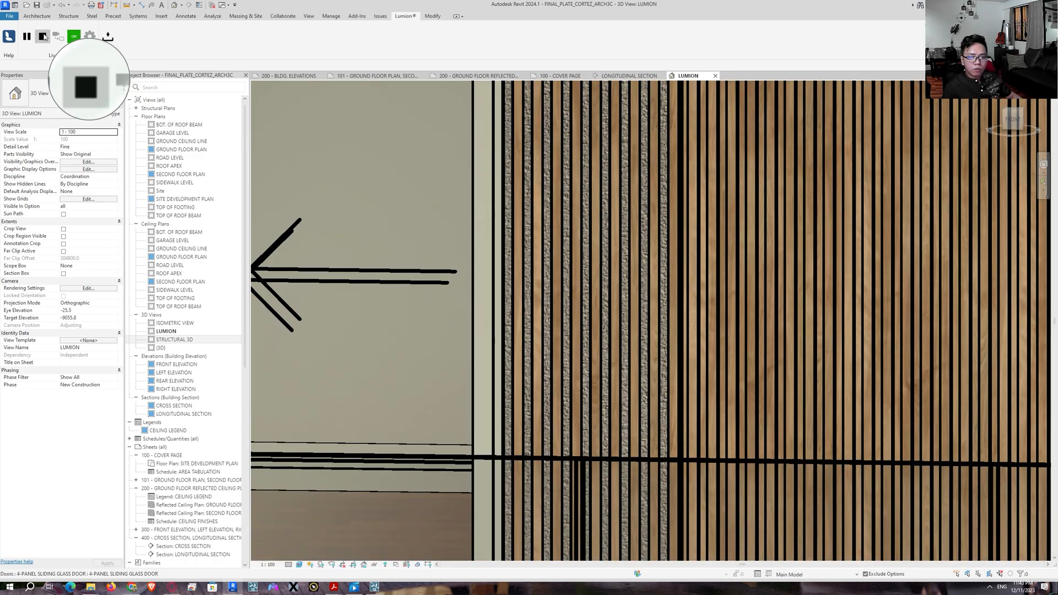
Identify the 250 x 500mm column behind the middle front fins and paint its right-hand grey faces with WOOD SLATS
scroll(680, 252, up, 3)
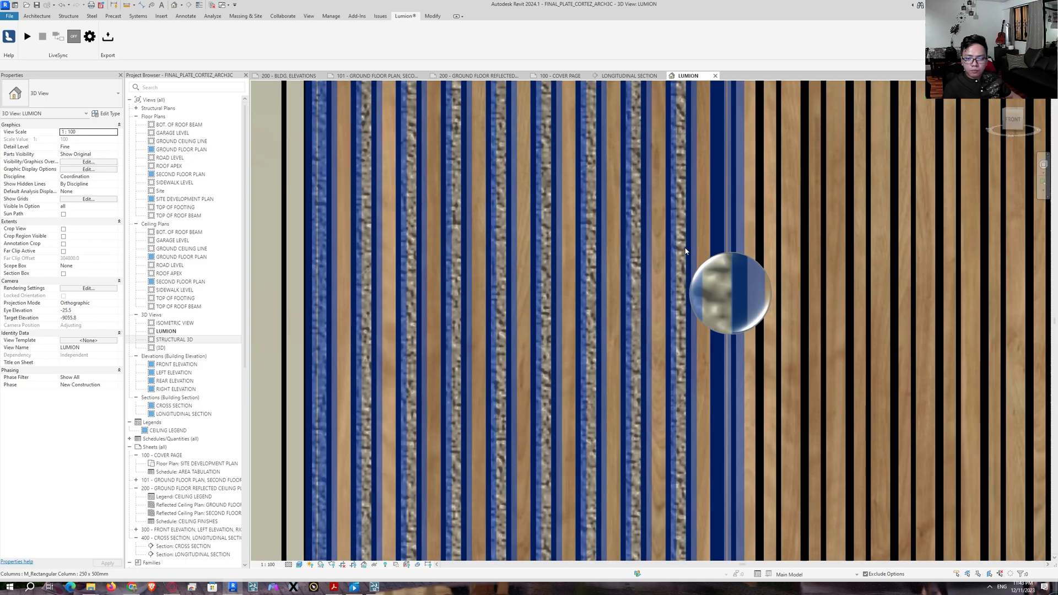
click(681, 252)
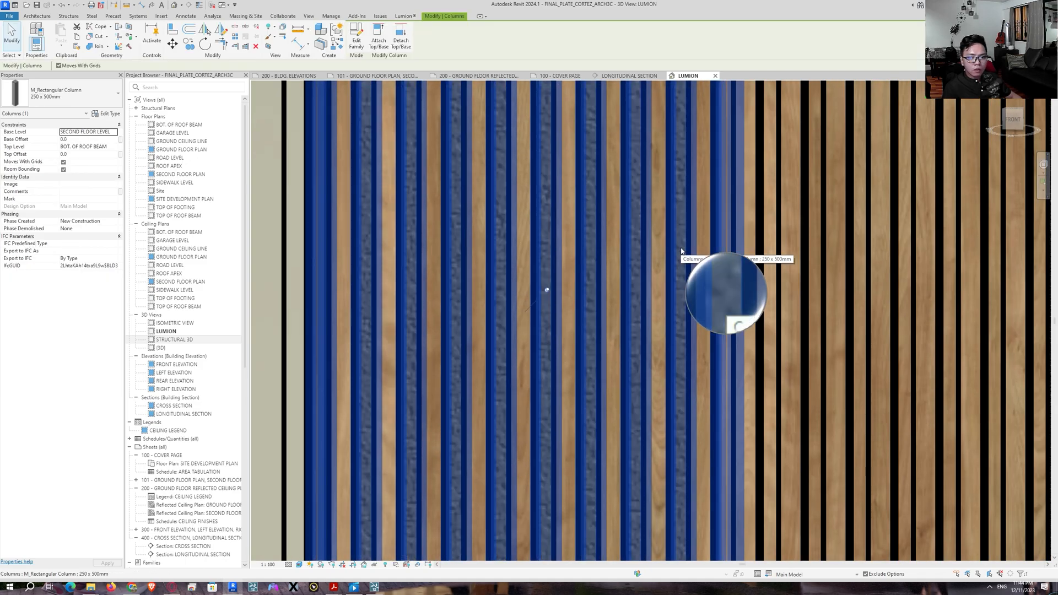
scroll(681, 251, down, 5)
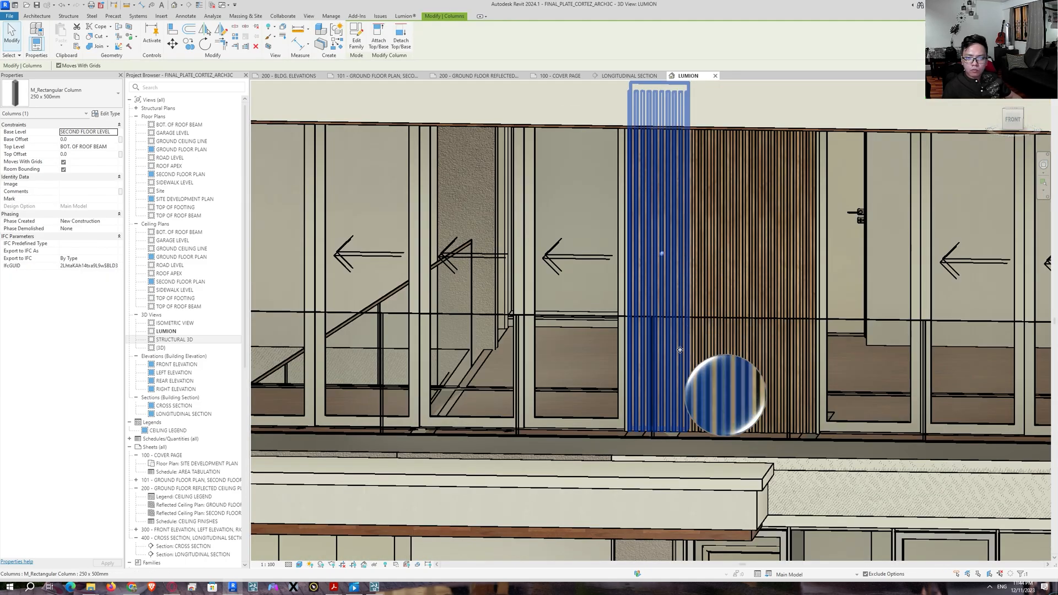
shift+middle_drag(680, 349, 673, 302)
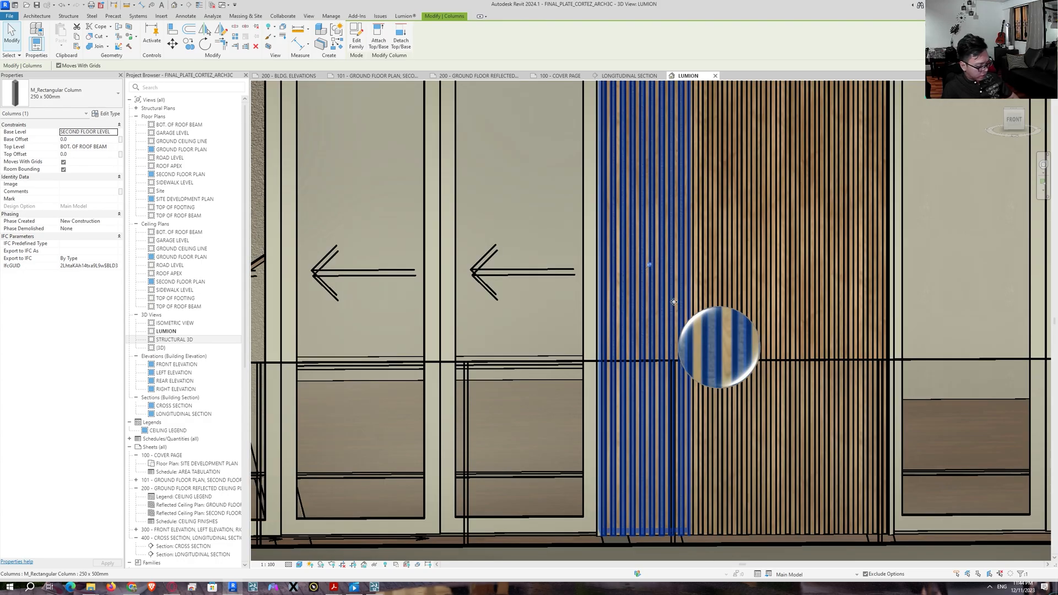
key(p)
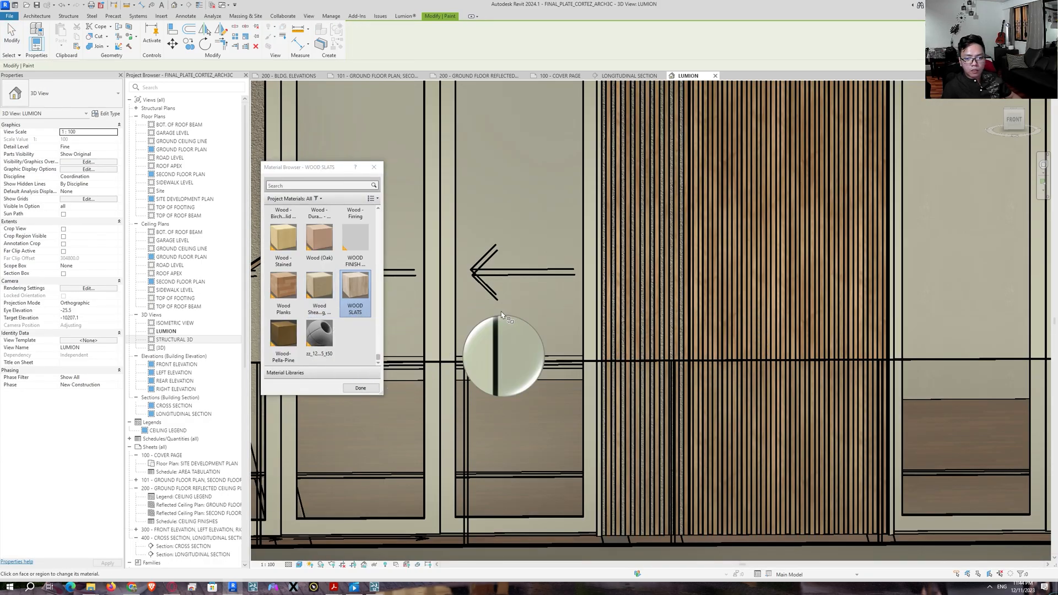
scroll(675, 331, up, 8)
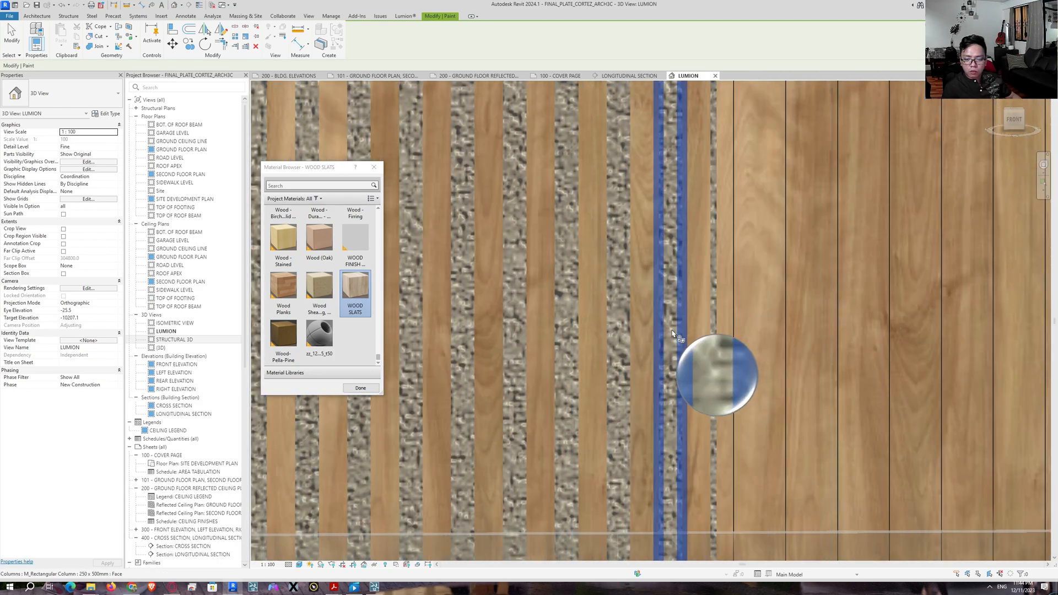
key(Tab)
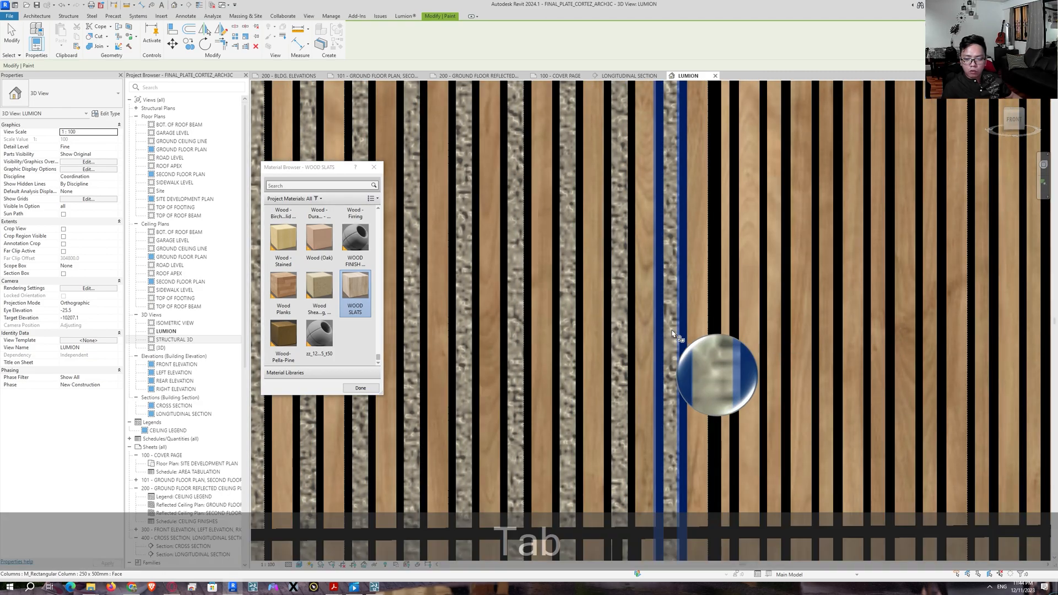
click(622, 333)
click(570, 334)
click(515, 335)
click(465, 335)
Paint the column's remaining grey faces toward the left end of the middle fin wall with WOOD SLATS and finish painting
middle_drag(457, 336, 663, 332)
click(618, 333)
click(564, 334)
click(514, 337)
click(463, 342)
scroll(606, 347, down, 3)
scroll(745, 364, up, 3)
scroll(810, 383, down, 3)
key(Tab)
scroll(771, 363, down, 5)
shift+middle_drag(714, 326, 760, 330)
click(361, 387)
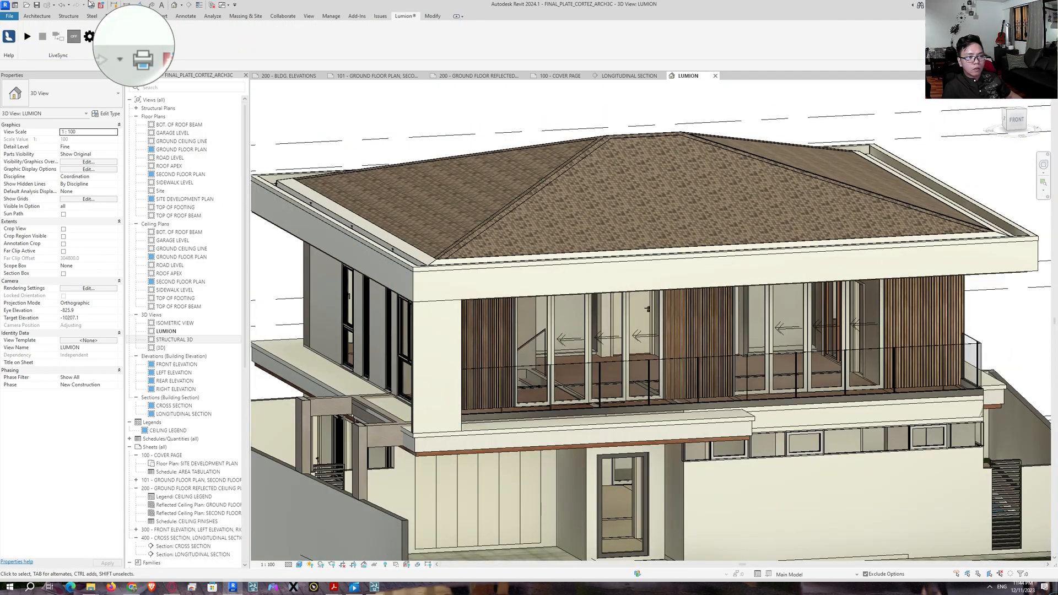
Switch to Lumion and give the sliding doors' Glass-PlyGem-Low E material the clear, untinted glass from the Indoor library
click(374, 587)
scroll(580, 418, down, 3)
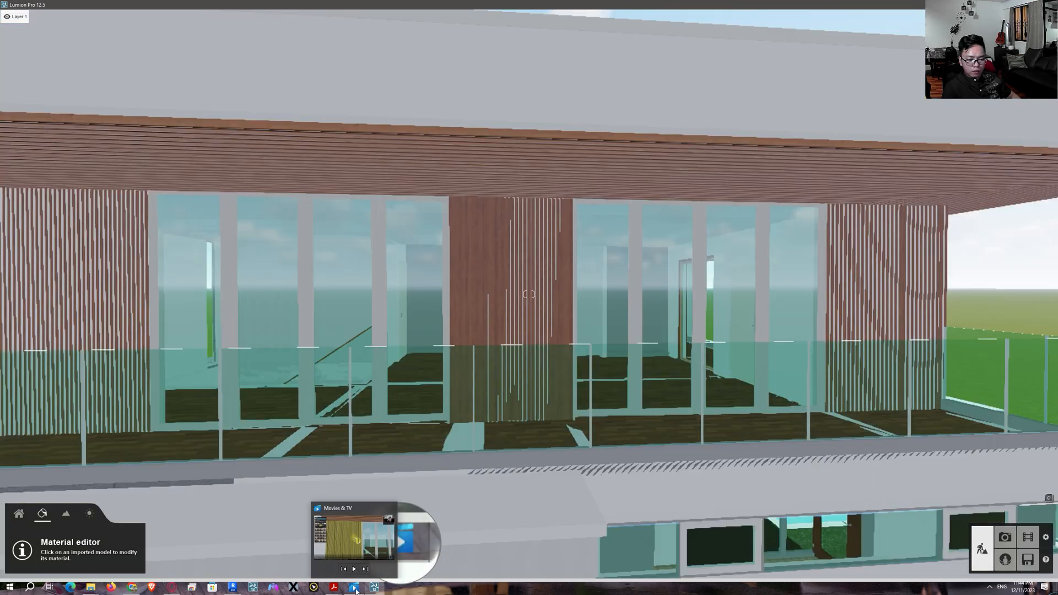
right_drag(511, 317, 548, 306)
key(w)
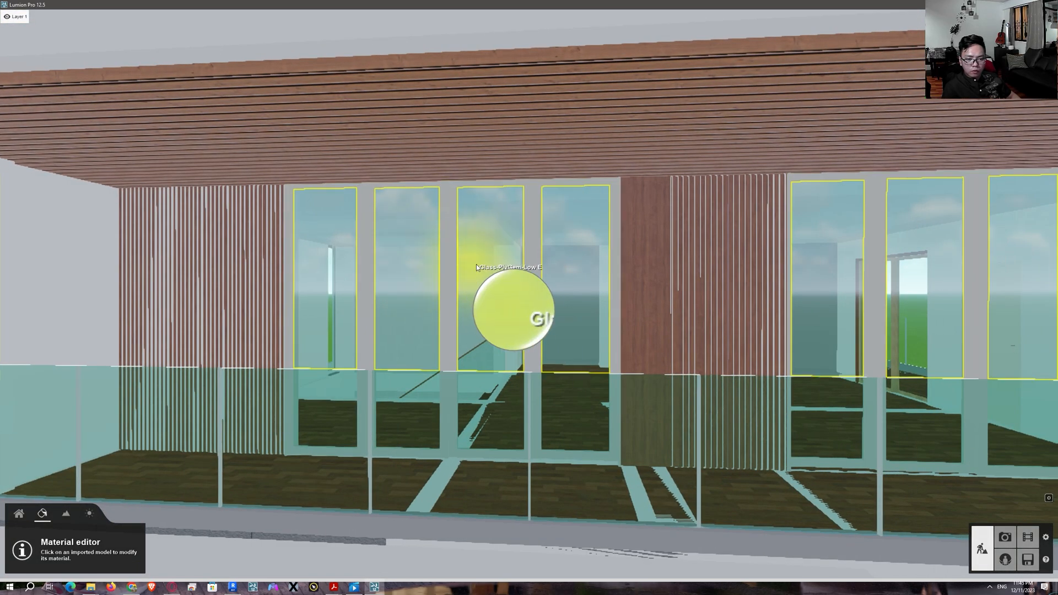
click(482, 282)
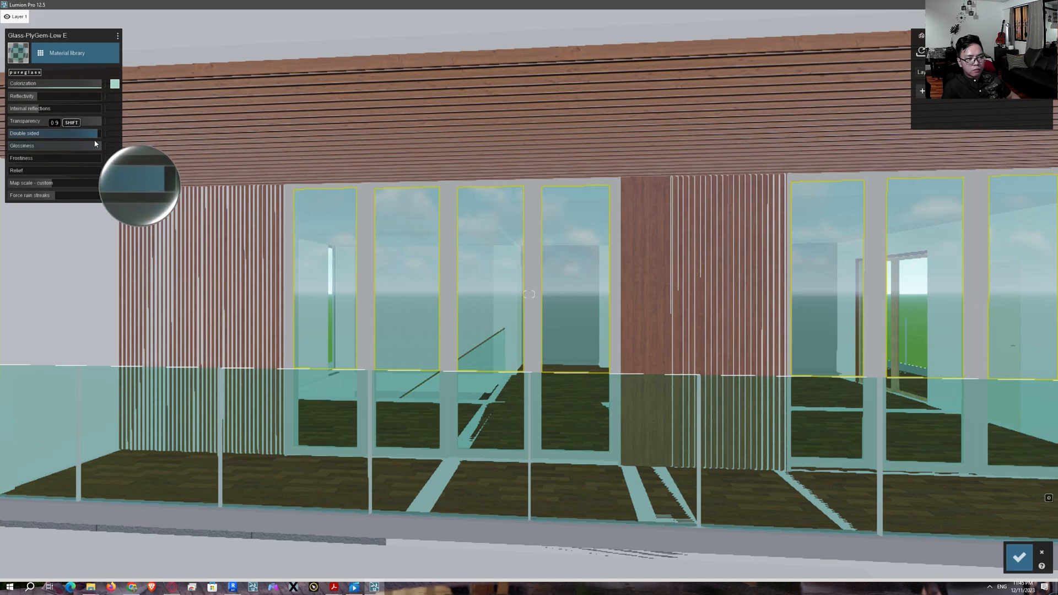
click(64, 53)
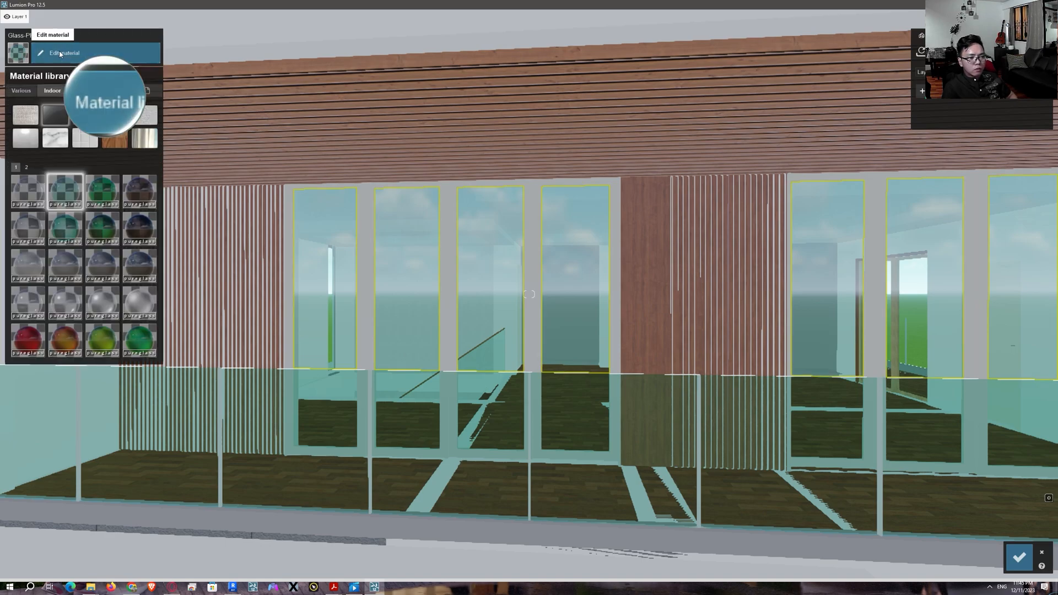
click(25, 189)
Apply the same clear, untinted Indoor glass to the balcony railing's Glass material
key(s)
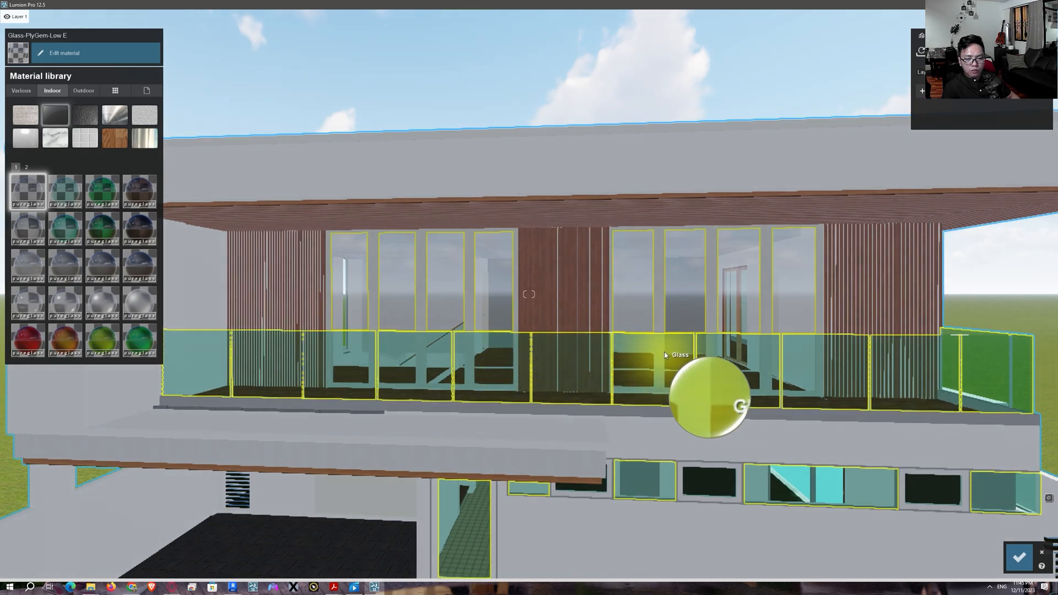
click(663, 351)
click(64, 53)
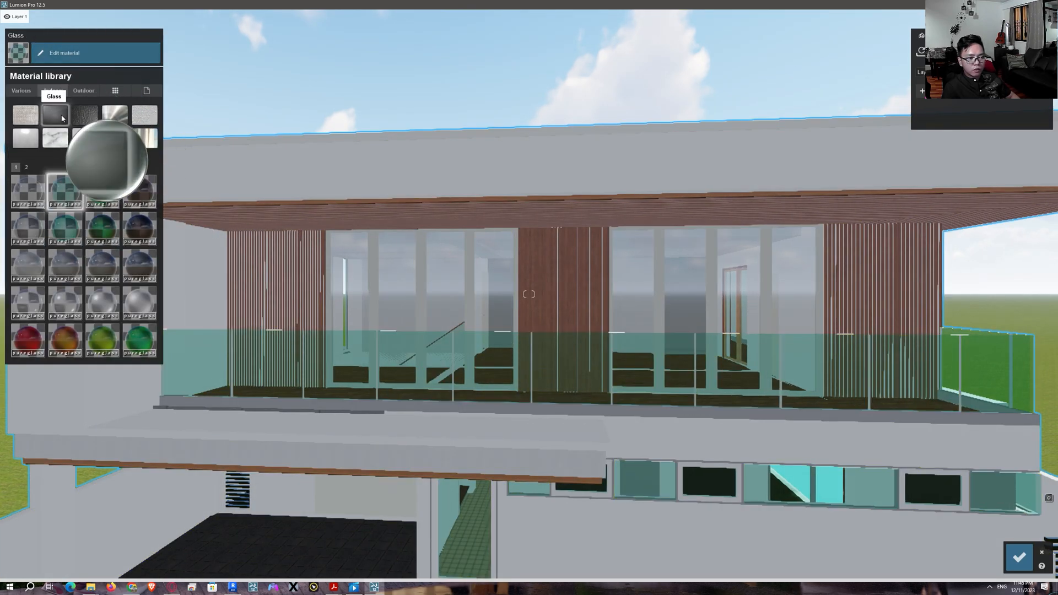
click(27, 190)
Apply the clear, untinted Indoor glass to the Glass, Clear Glazing material of the framed windows in the lower strip
key(e)
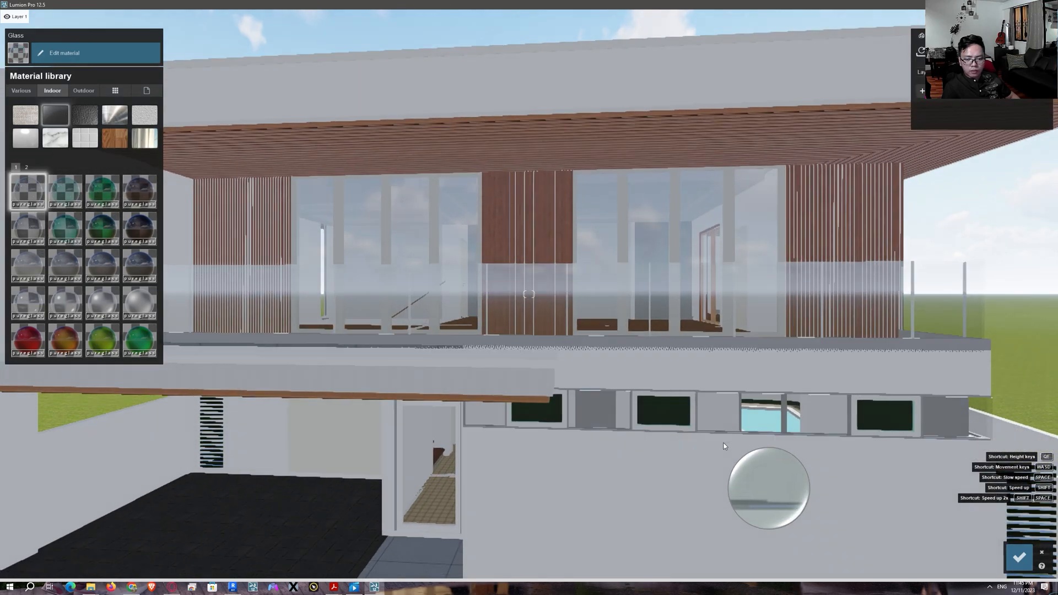
key(d)
right_drag(776, 405, 591, 378)
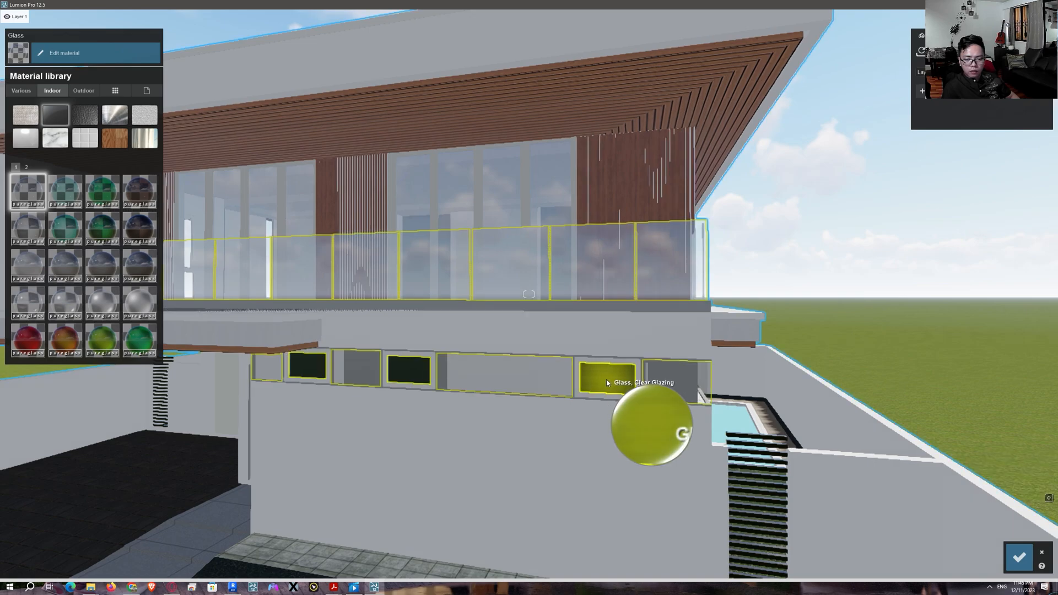
click(606, 379)
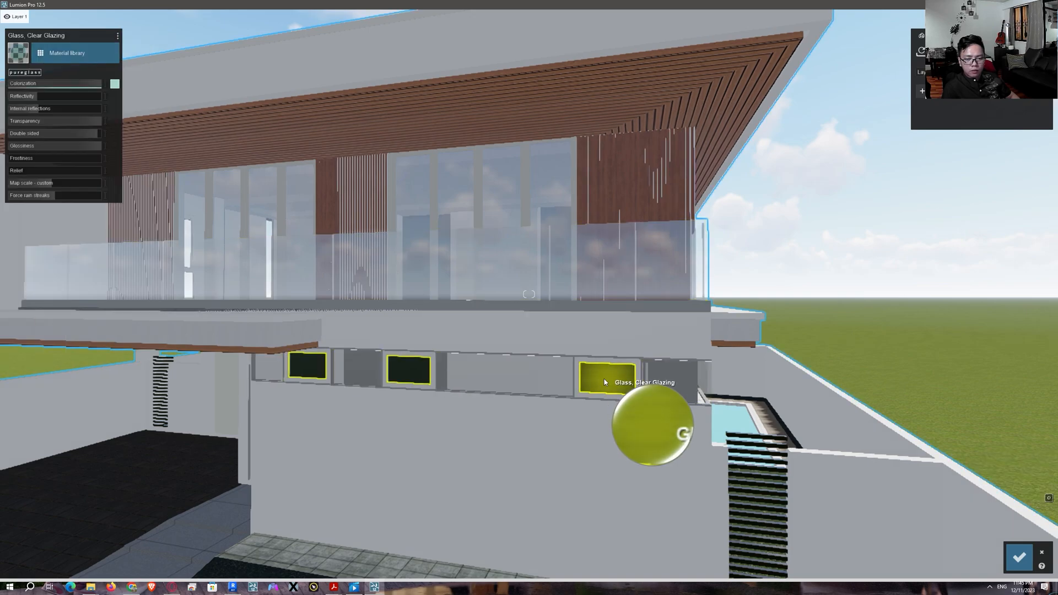
click(63, 53)
click(29, 188)
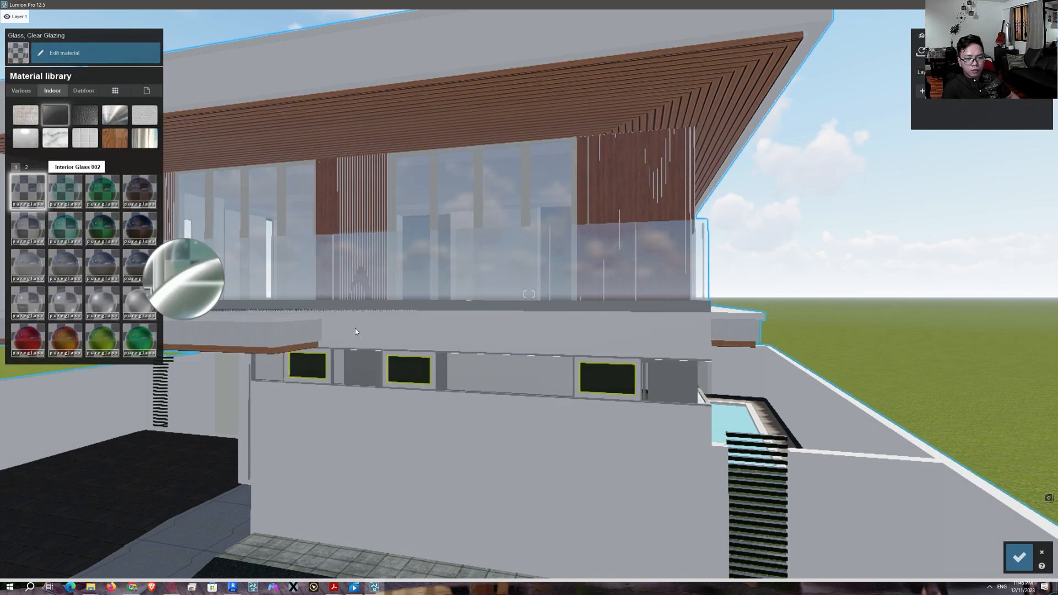
From inside the house, apply MetalMesh V5 Grid to the dark Mesh - Solar Innovations screen in the lower windows
key(w)
key(q)
key(w)
key(q)
right_drag(658, 423, 633, 410)
key(d)
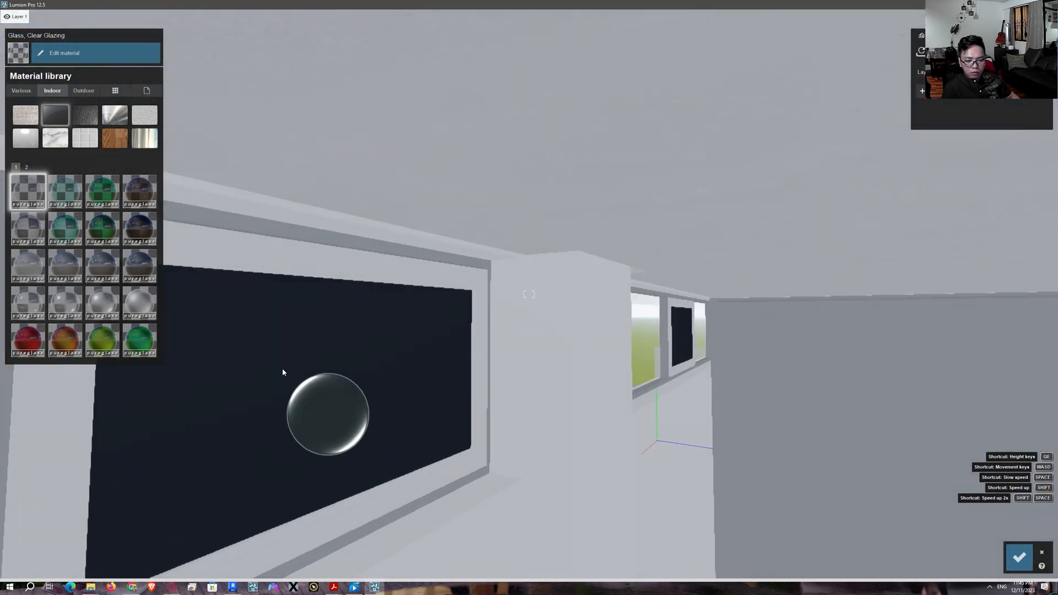
click(312, 392)
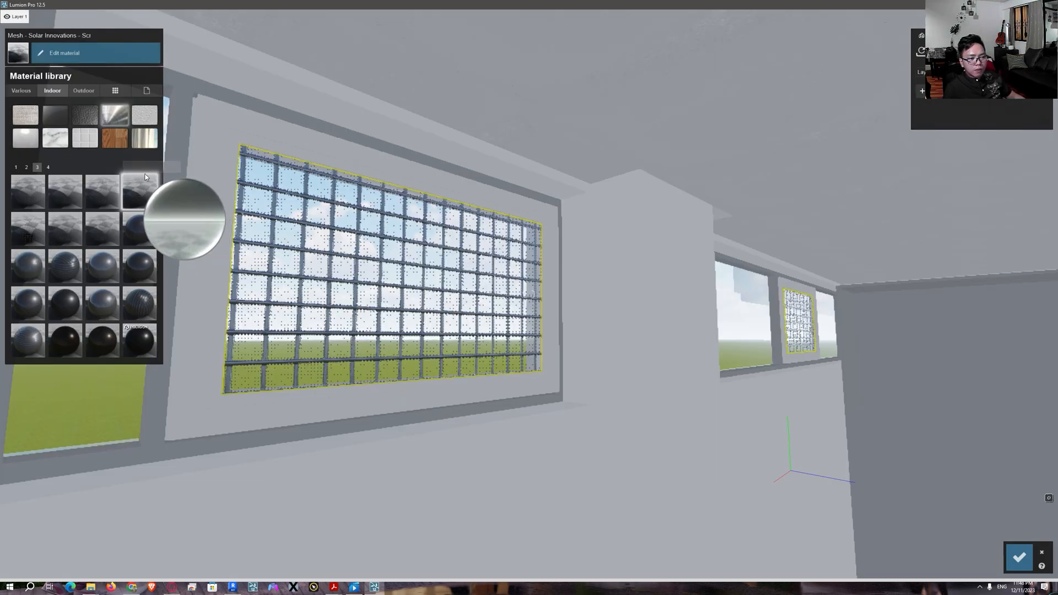
click(146, 187)
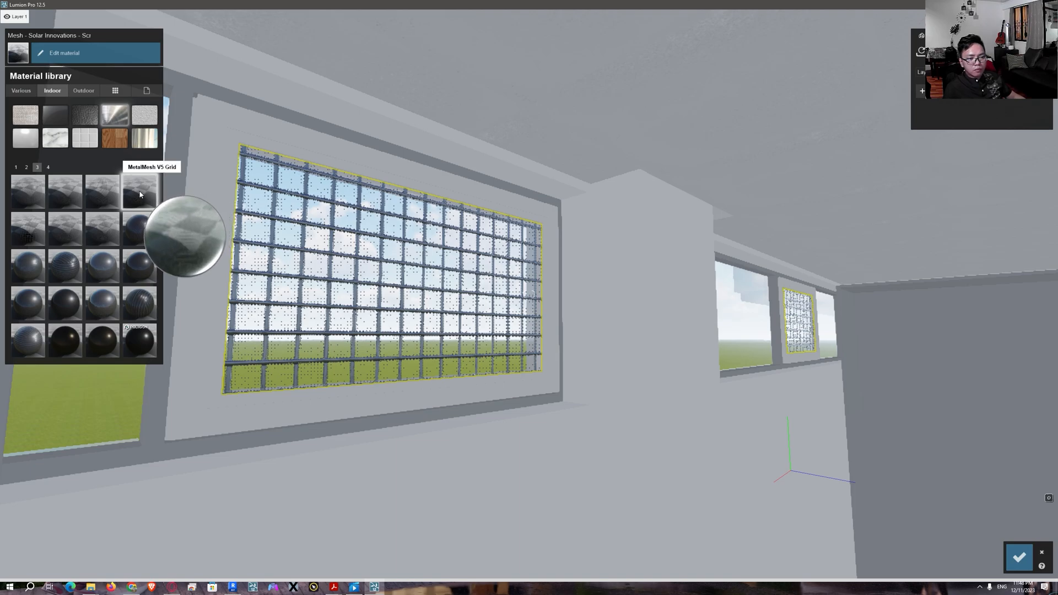
Reduce the window mesh's custom map scale to make a finer grid and save the material changes
click(308, 209)
mouse_move(37, 130)
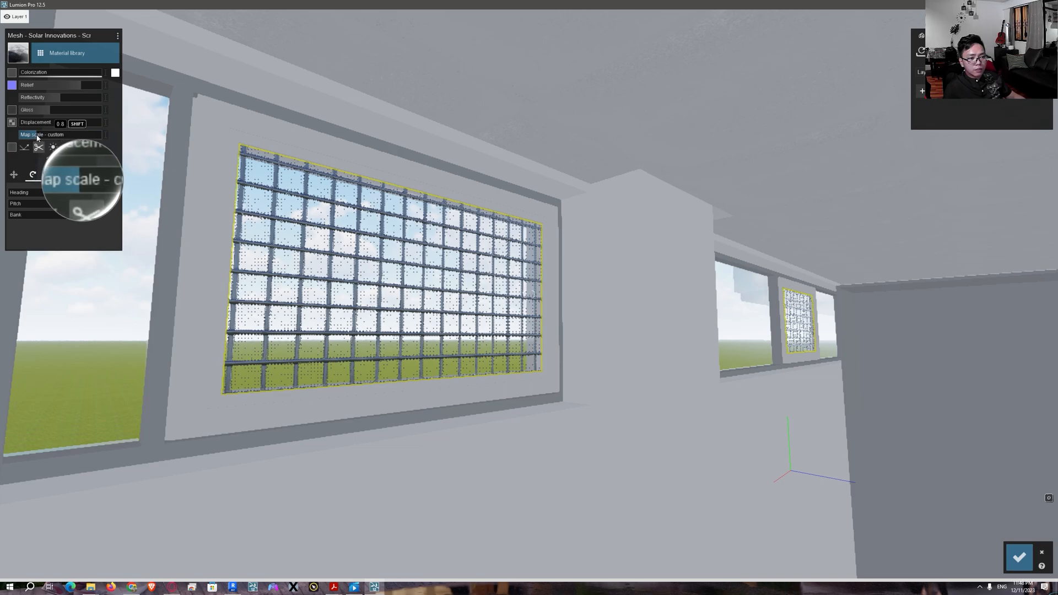
drag(38, 138, 32, 138)
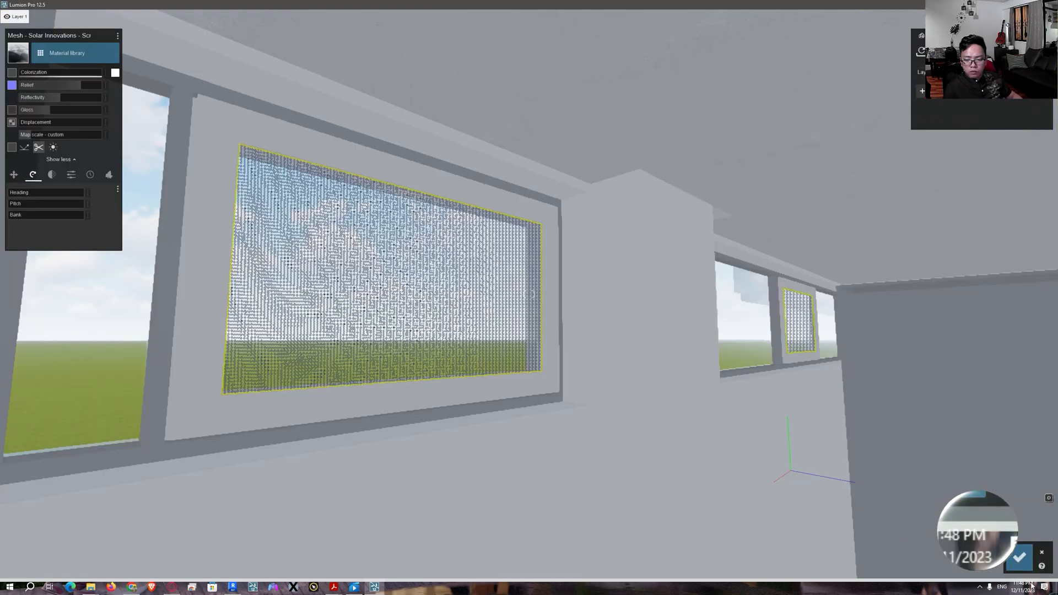
click(1016, 558)
Examine the meshed windows in the lower strip from outside the house
right_drag(548, 361, 508, 349)
key(a)
key(w)
key(a)
key(w)
key(q)
right_drag(621, 354, 604, 369)
key(d)
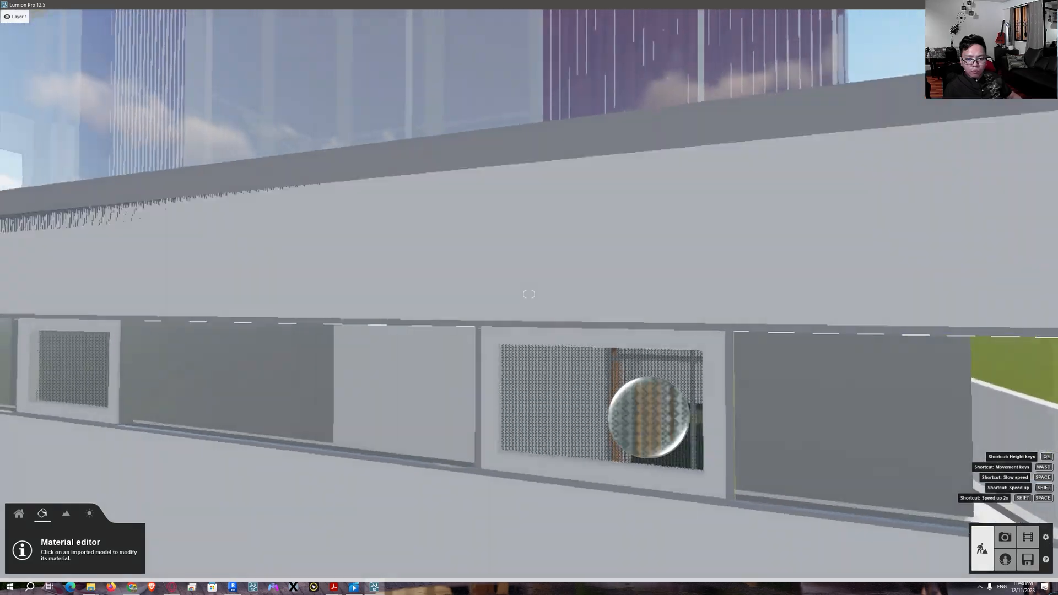
Select the Aluminum-PlyGem-White frame material of the upper-floor balcony windows
key(e)
key(q)
key(s)
right_drag(476, 223, 506, 186)
click(504, 201)
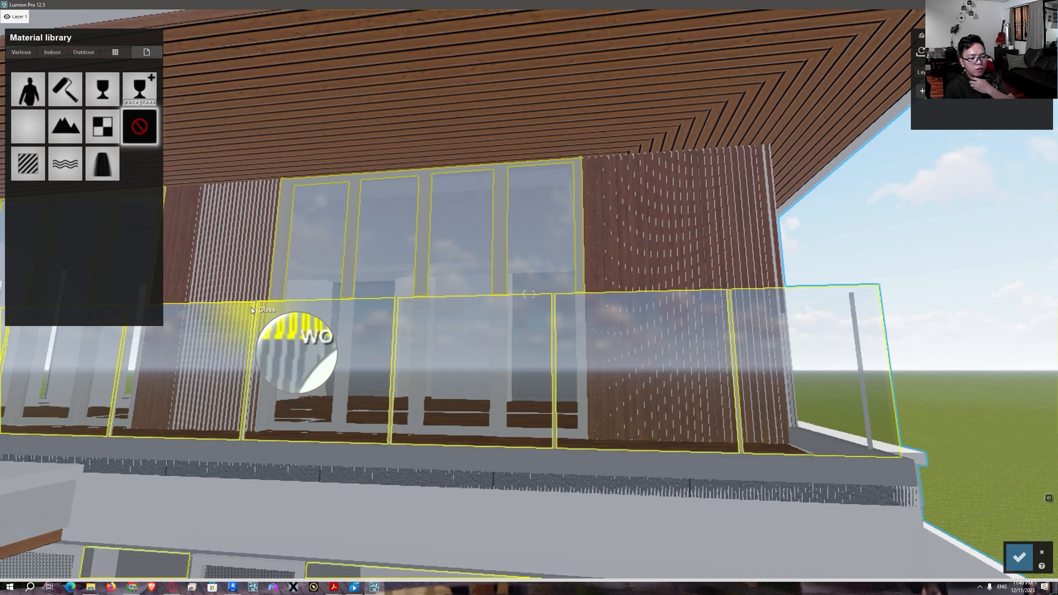
Consult the exterior house rendering in the SAMPLE RESIDENTIAL PROJECT PDF in Adobe Acrobat and return to Lumion
mouse_move(337, 591)
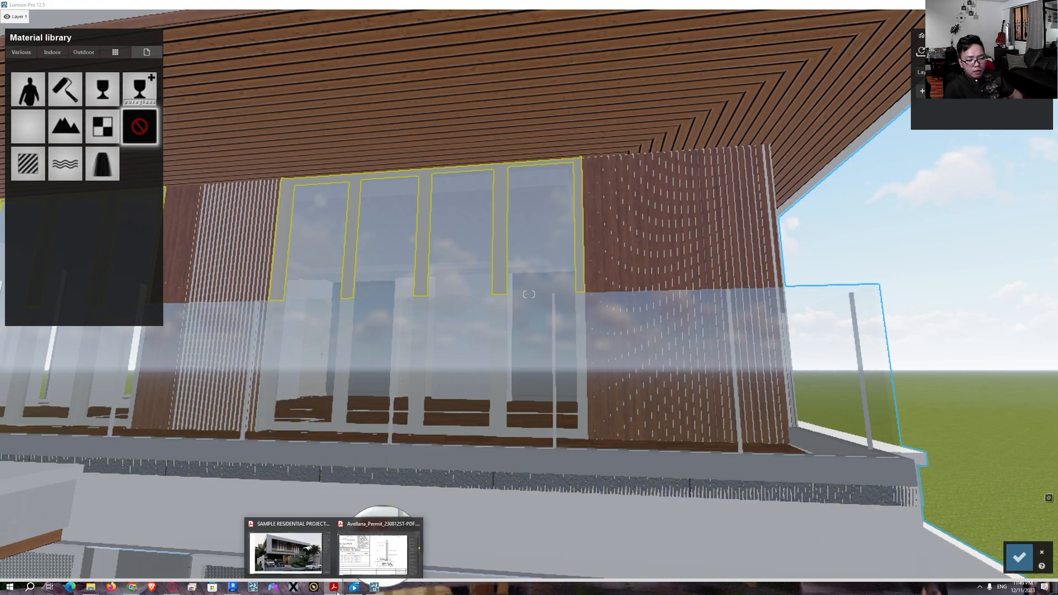
click(345, 559)
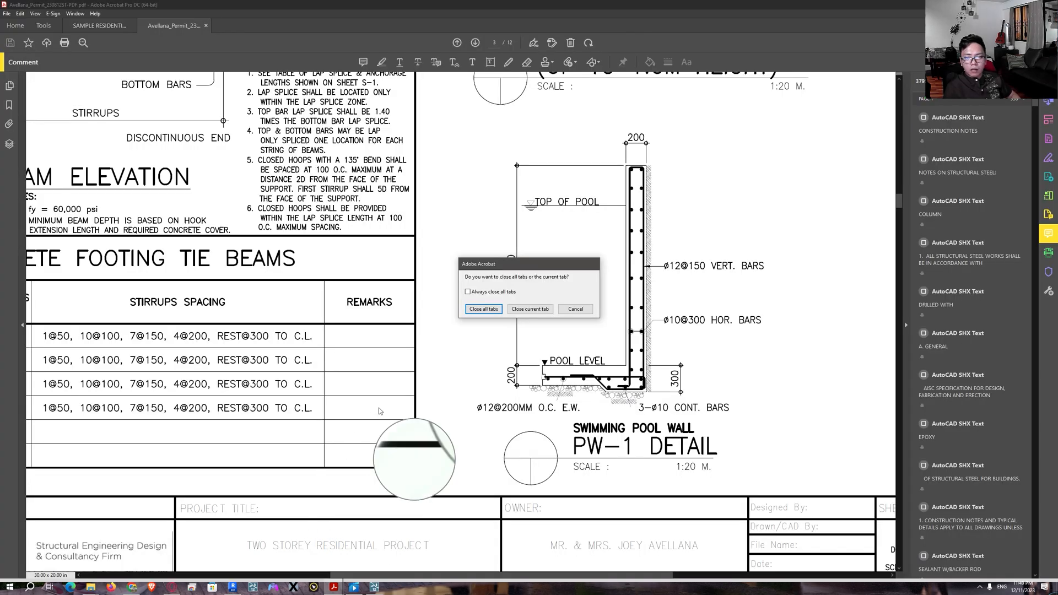
click(562, 308)
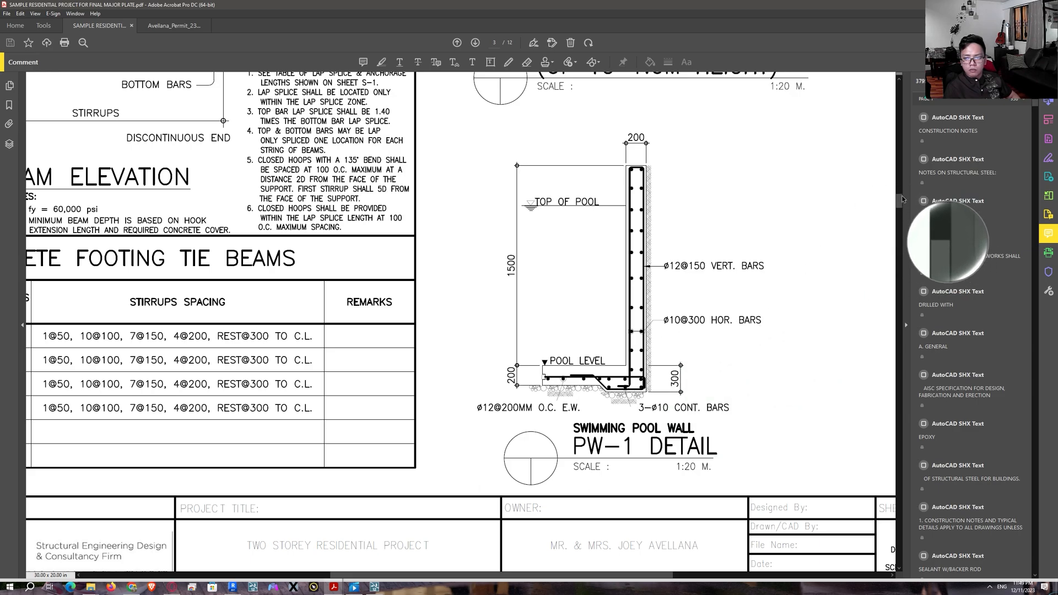
click(104, 32)
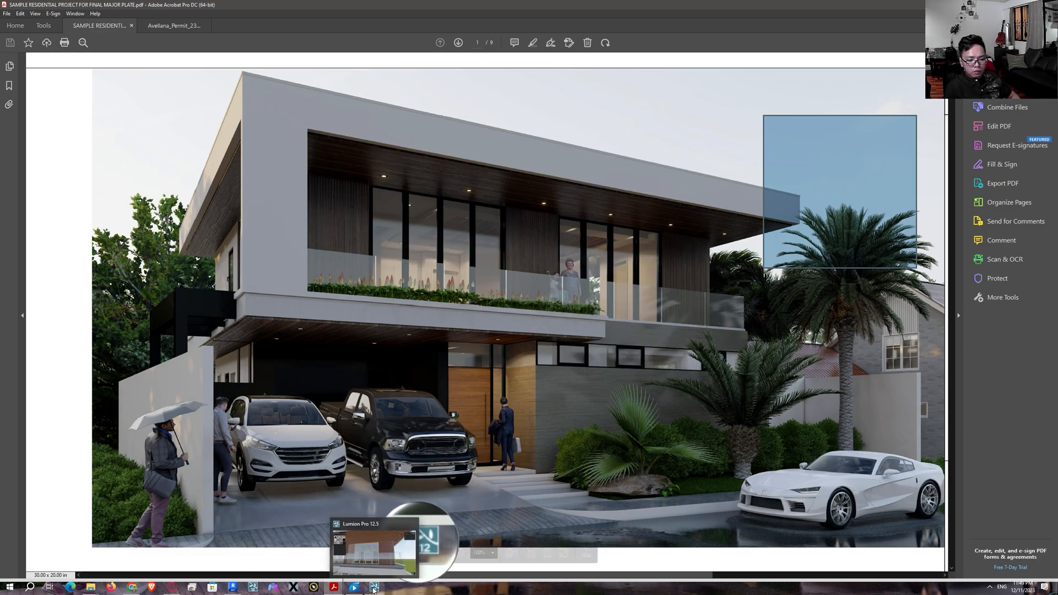
click(427, 526)
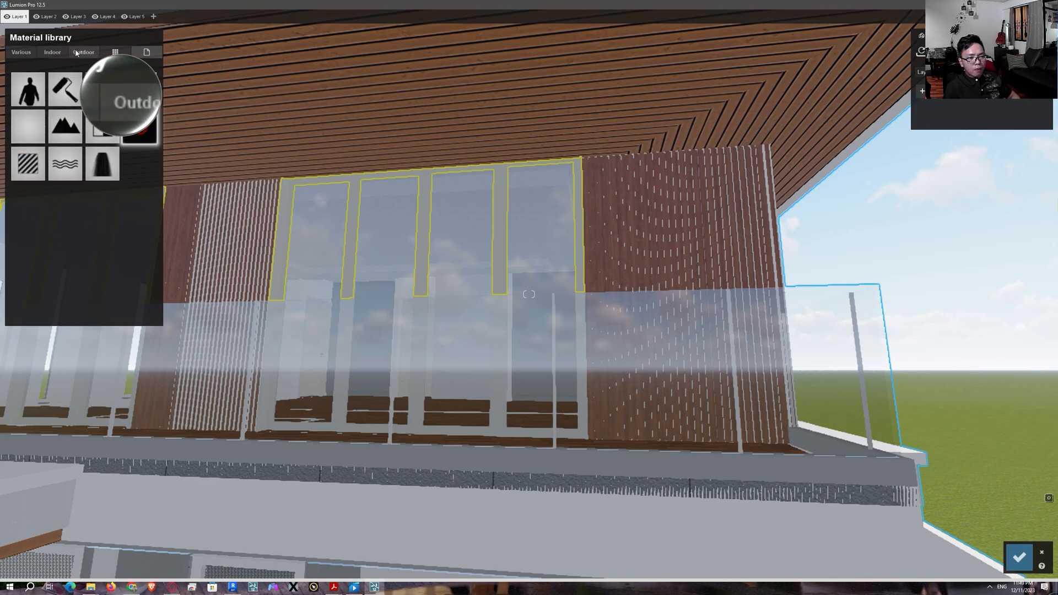
Apply an Indoor metal to the Aluminum-PlyGem-White window frames and raise its black colorization to the maximum
click(61, 51)
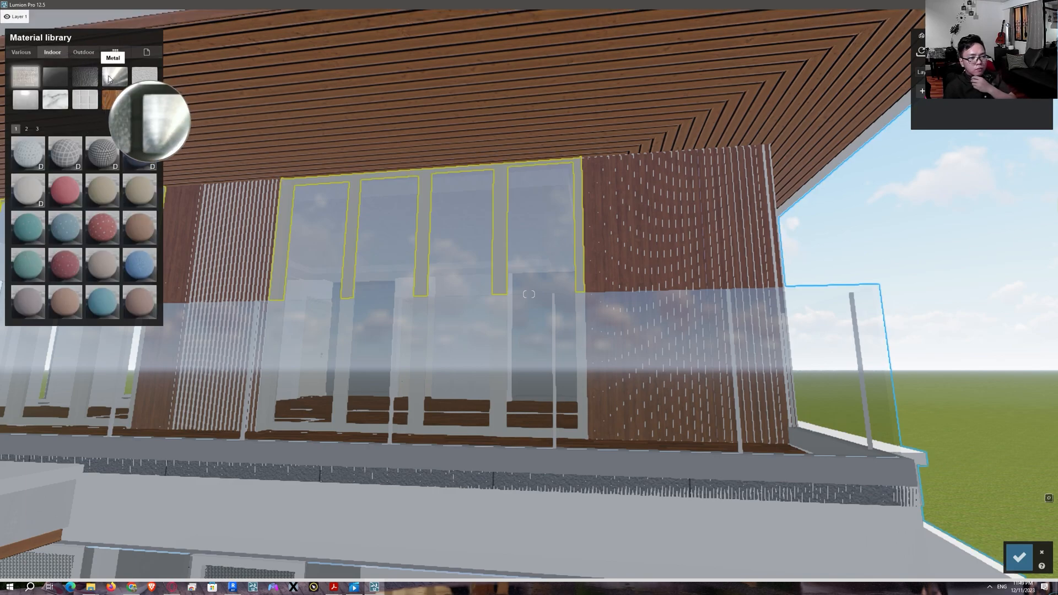
click(107, 78)
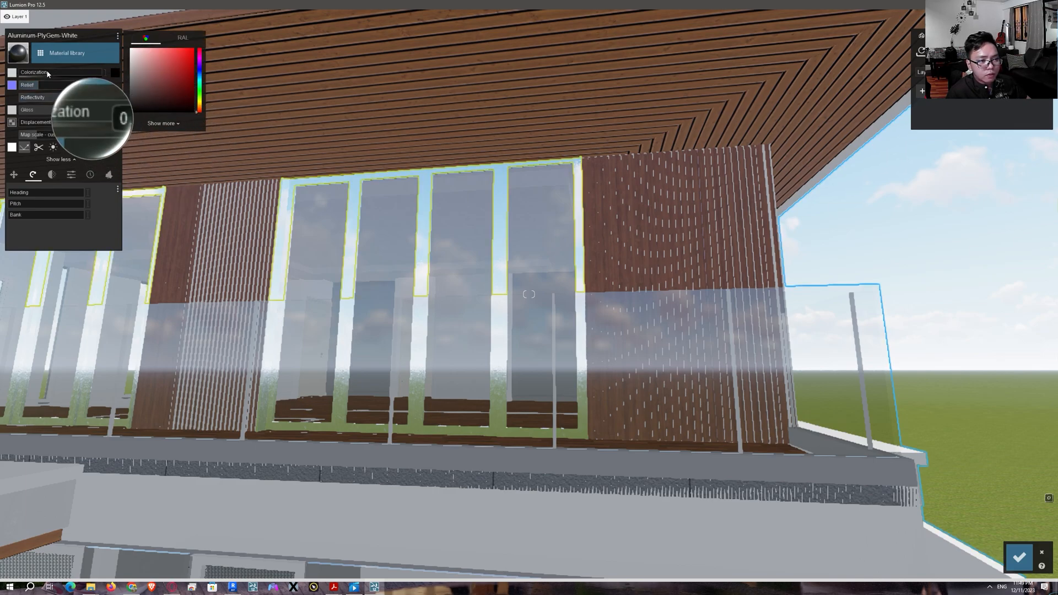
drag(49, 72, 80, 72)
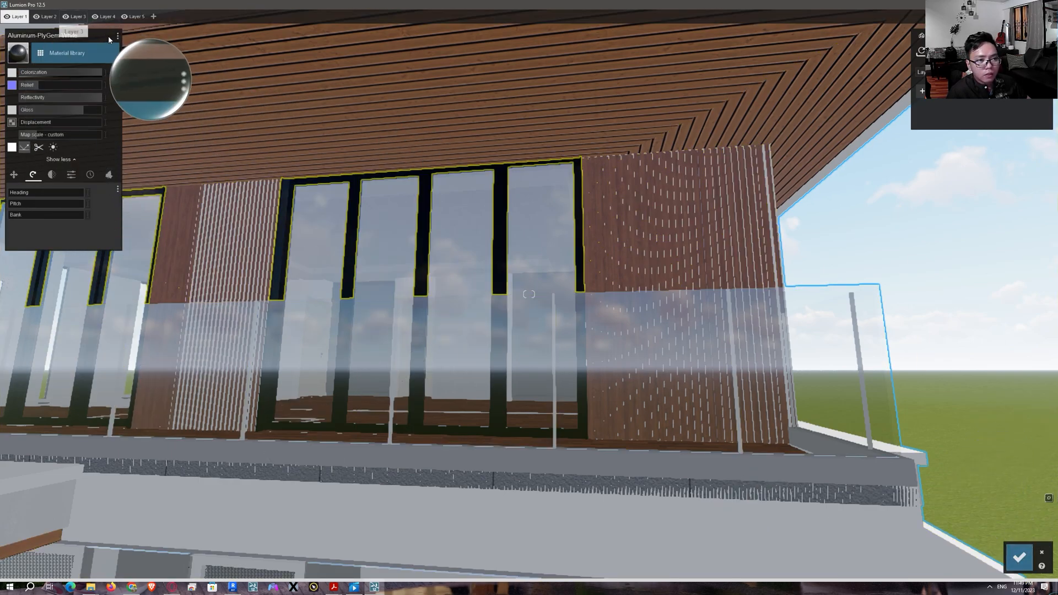
right_drag(484, 344, 482, 356)
key(s)
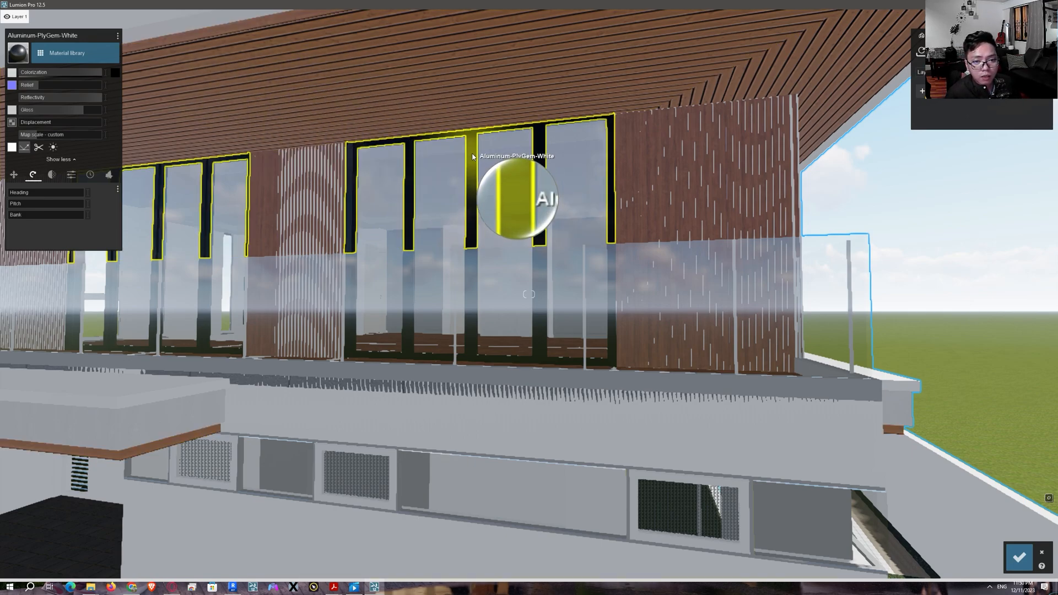
Copy the black metal material and paste it onto the Metal - Solar Innovations - Powder Coat frames of the lower mesh windows
click(119, 37)
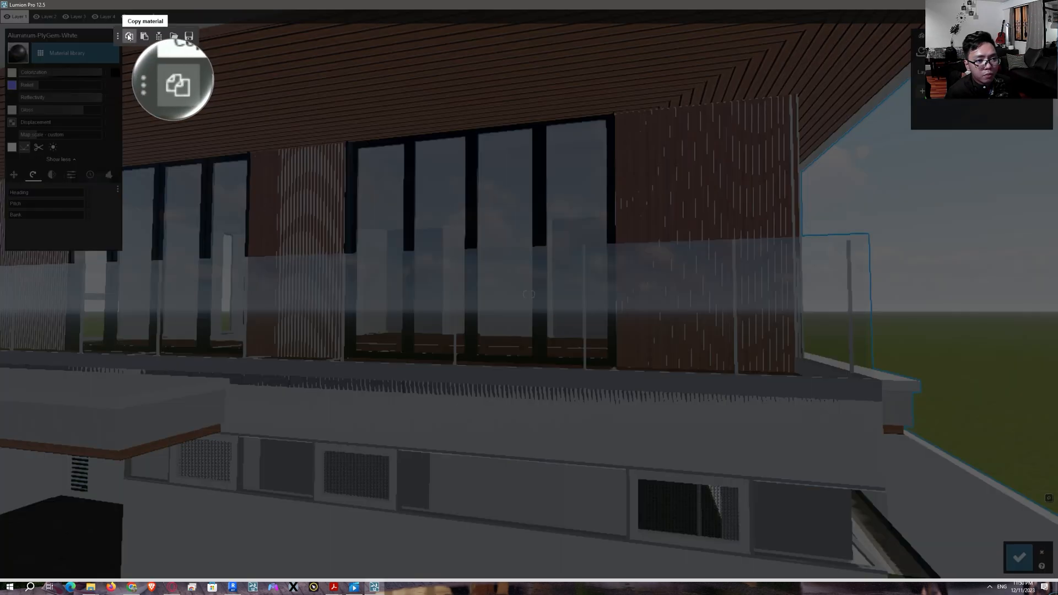
click(128, 36)
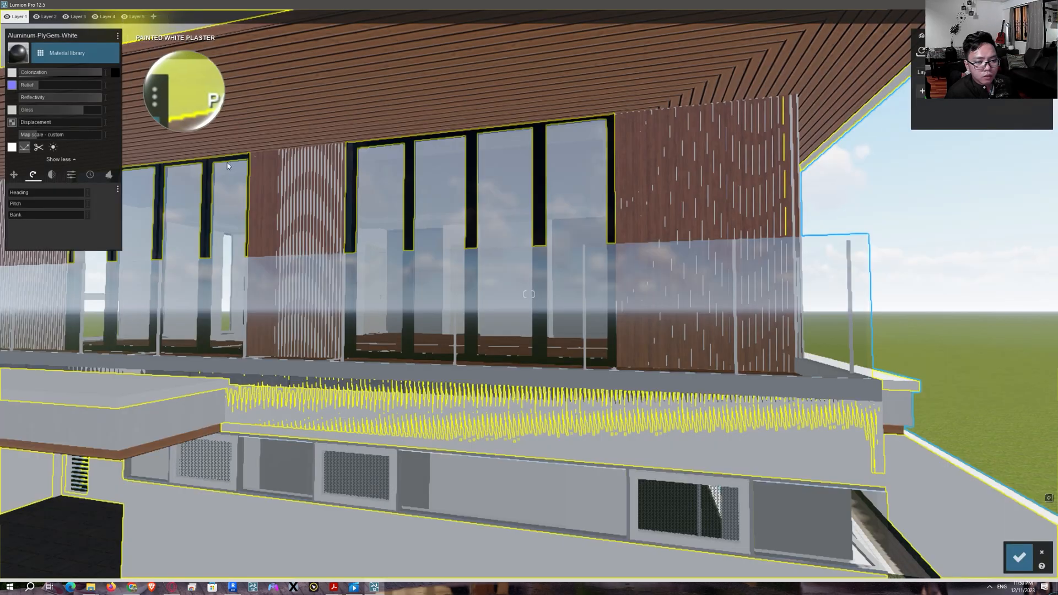
key(s)
key(q)
key(q)
key(w)
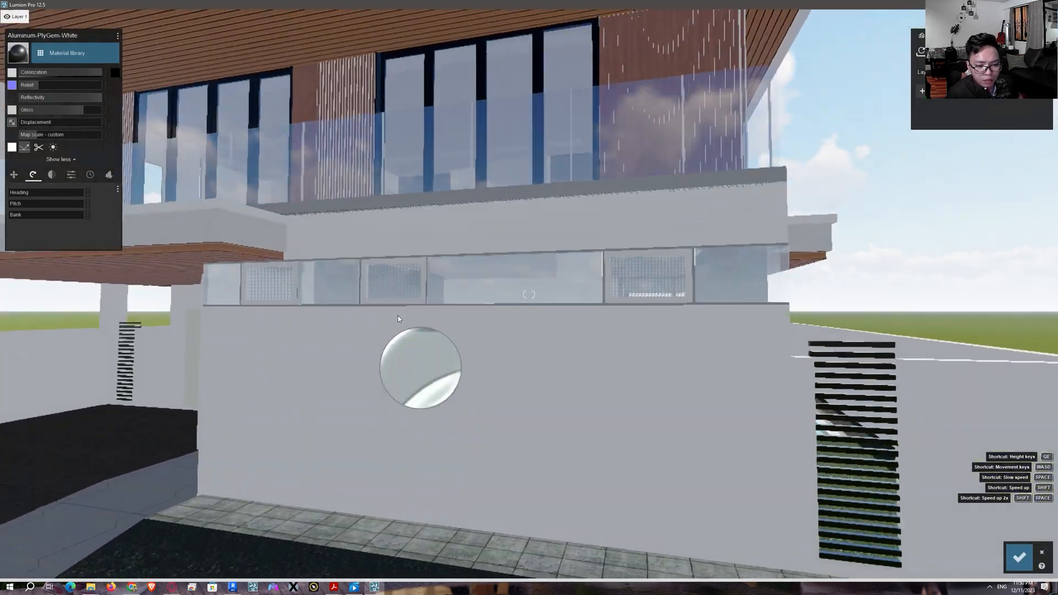
key(a)
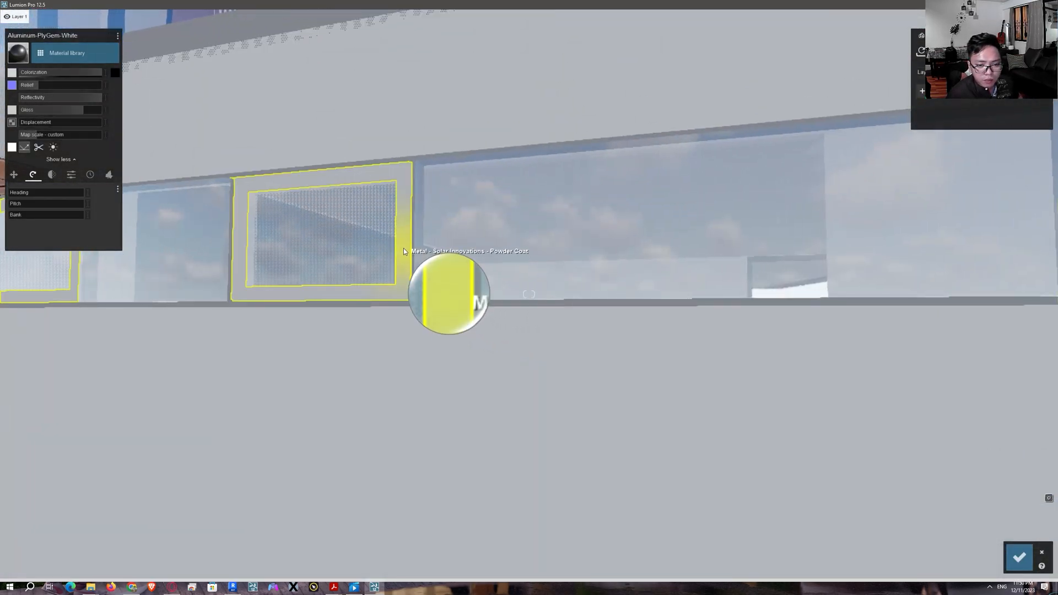
click(403, 248)
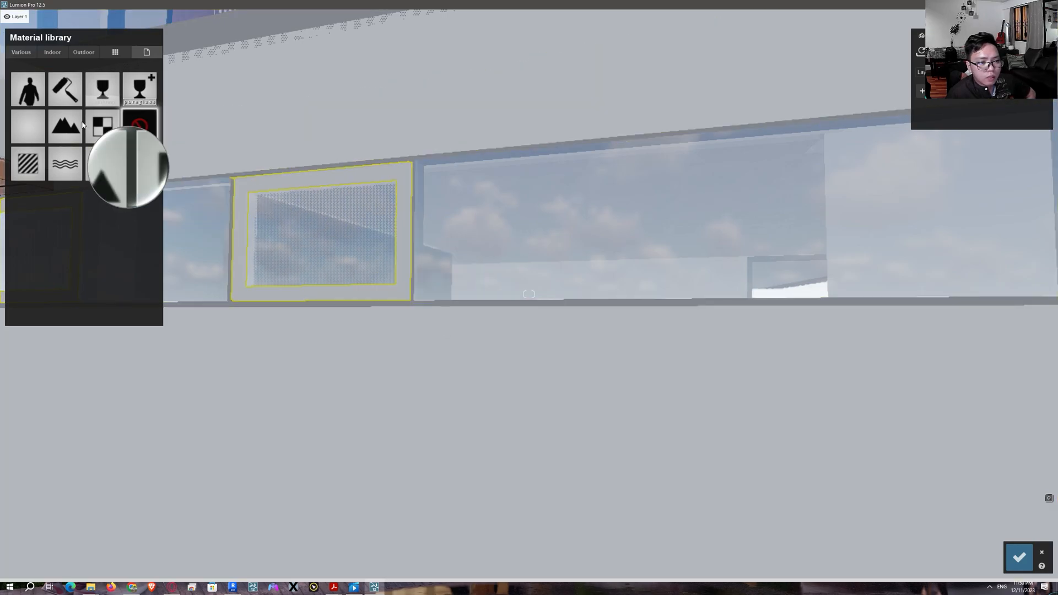
click(26, 163)
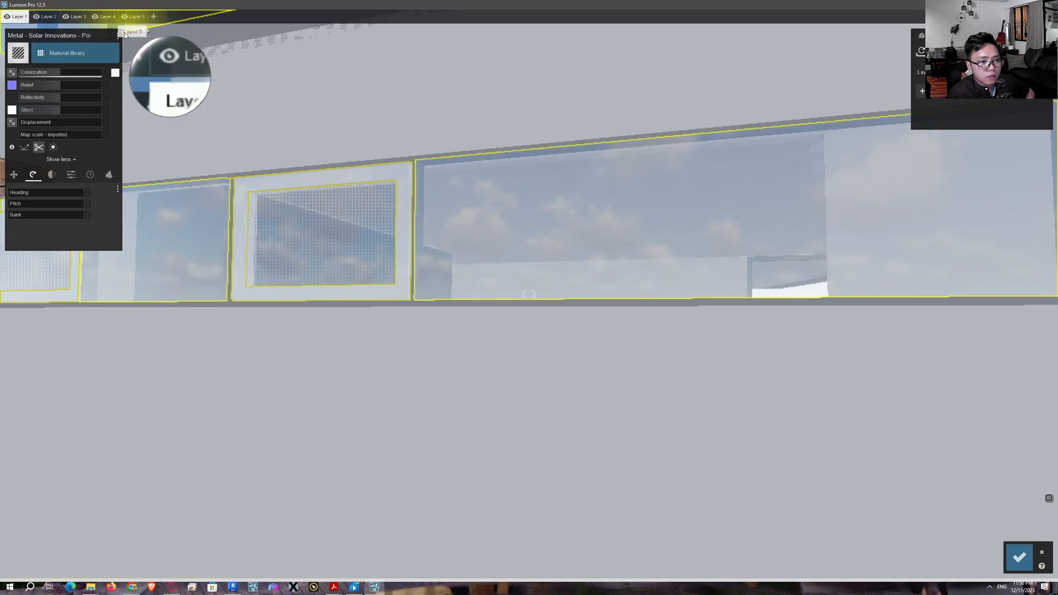
click(118, 37)
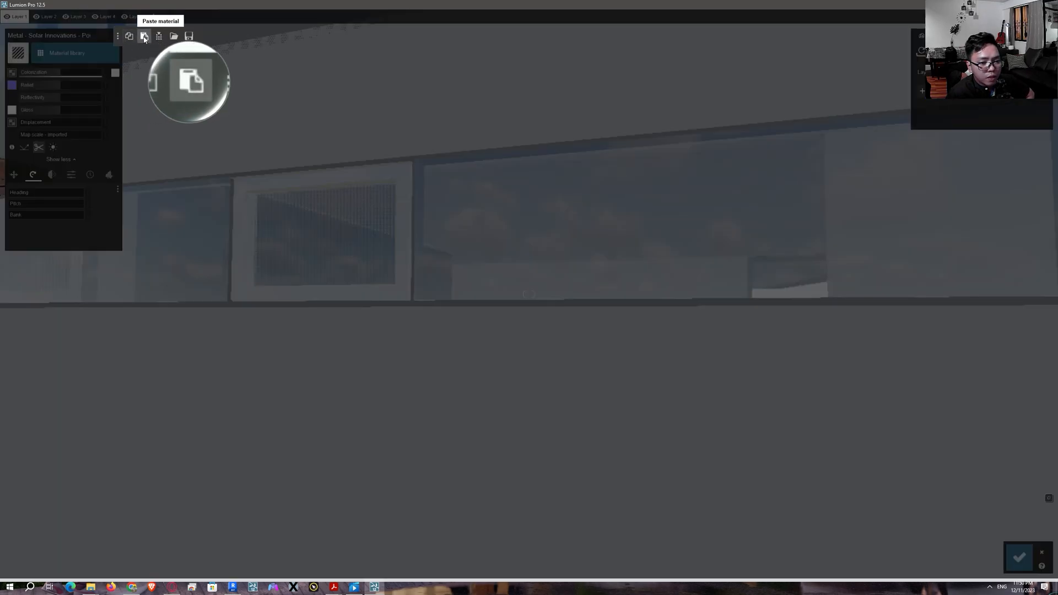
click(144, 37)
Paste the copied black metal onto the BLACK ALUMINUM MULLION material around the lower window strip
key(s)
key(a)
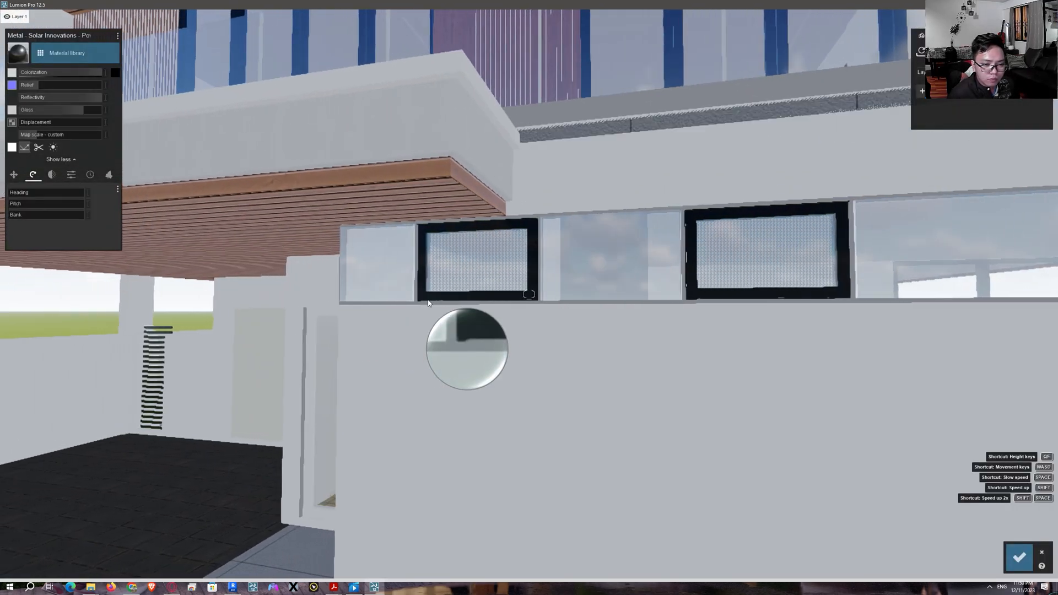
click(584, 303)
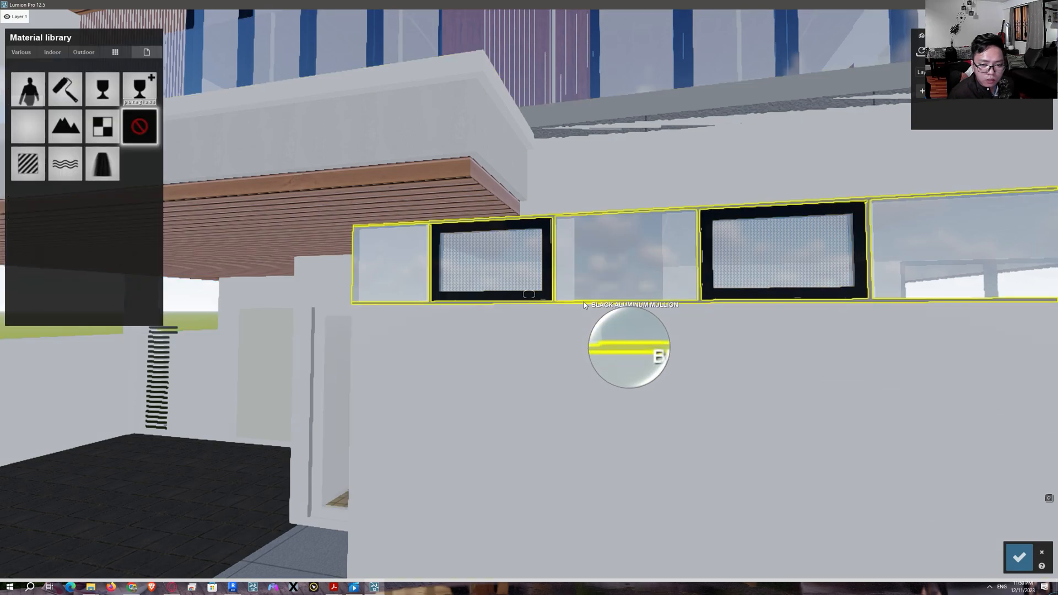
click(41, 144)
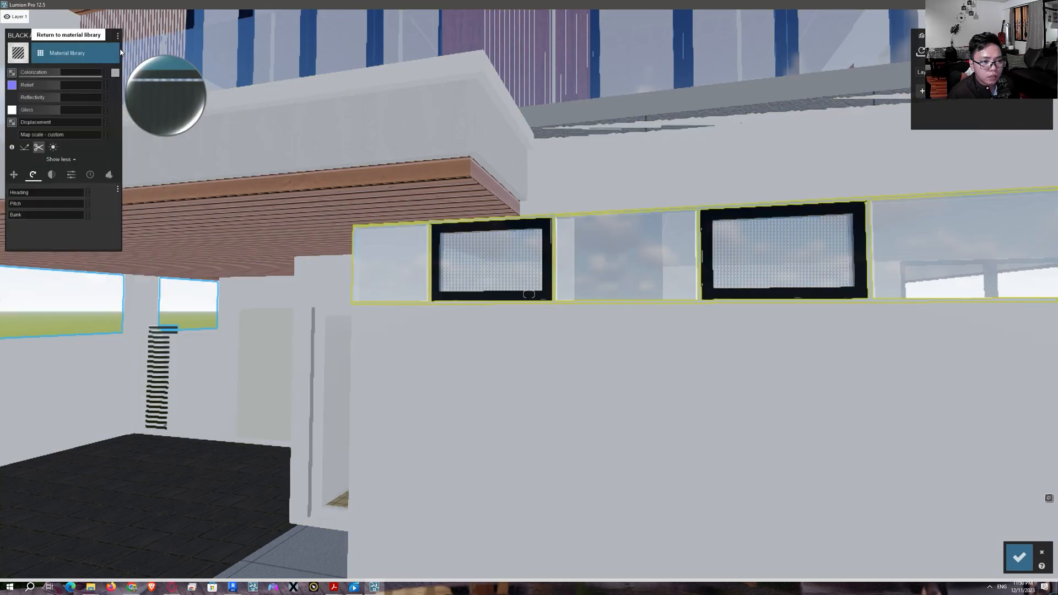
click(118, 37)
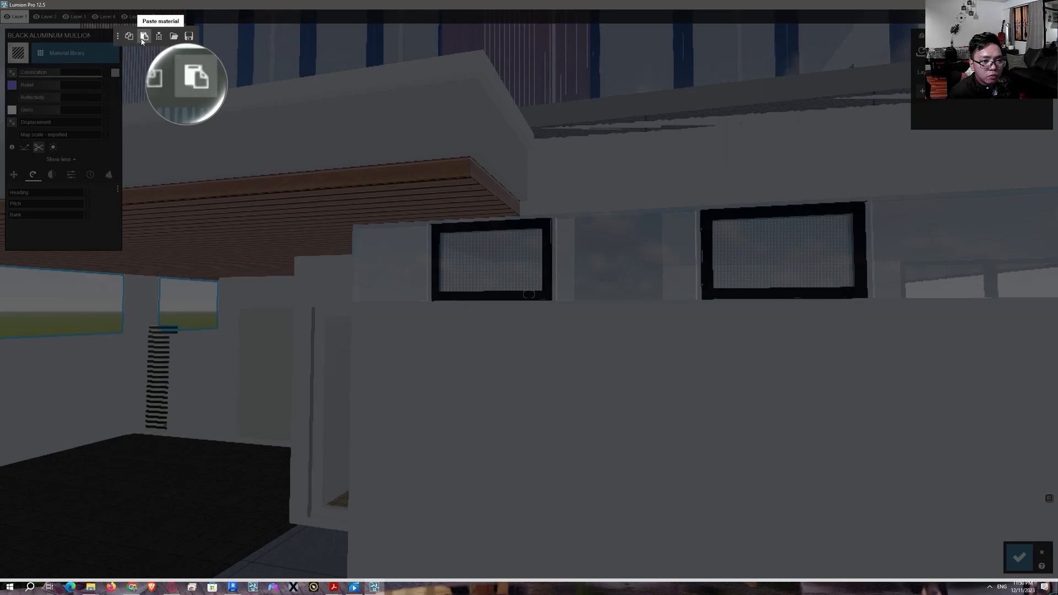
click(143, 37)
key(a)
right_drag(286, 384, 395, 333)
key(a)
key(e)
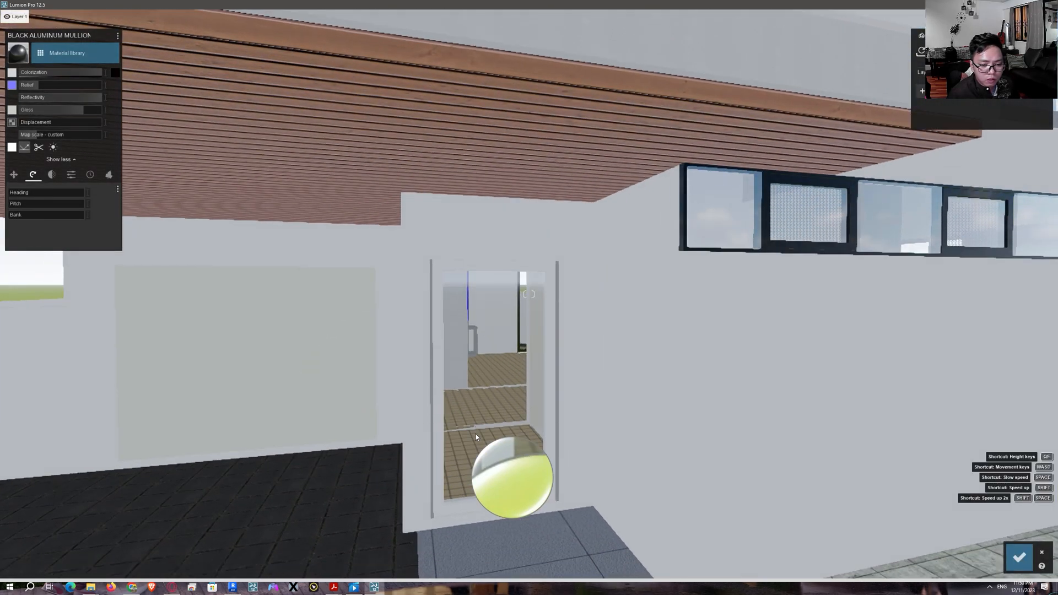
click(558, 358)
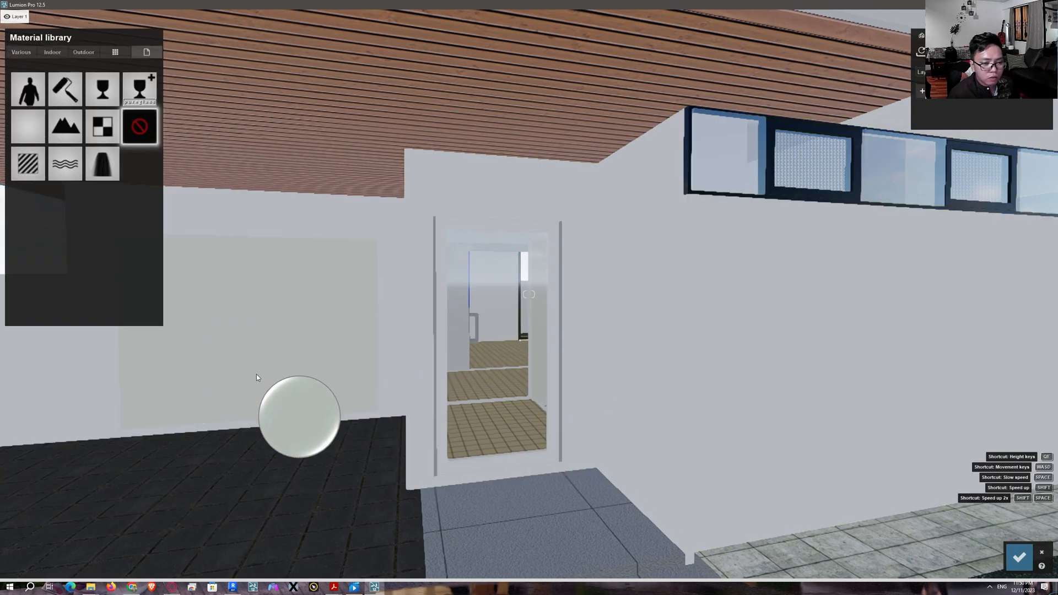
key(s)
key(a)
right_drag(432, 386, 430, 378)
key(s)
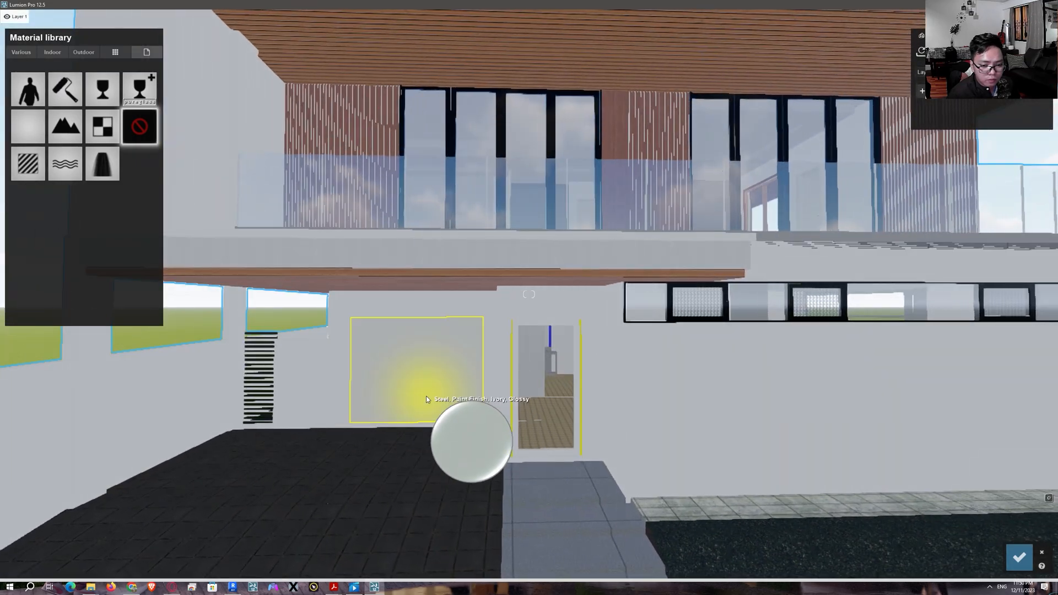
Paste the copied black metal onto the blue Render Material 0-0-255 frame of the tall upper-floor window
key(s)
key(d)
right_drag(530, 412, 518, 396)
key(q)
key(d)
key(q)
key(w)
key(d)
right_drag(416, 272, 381, 206)
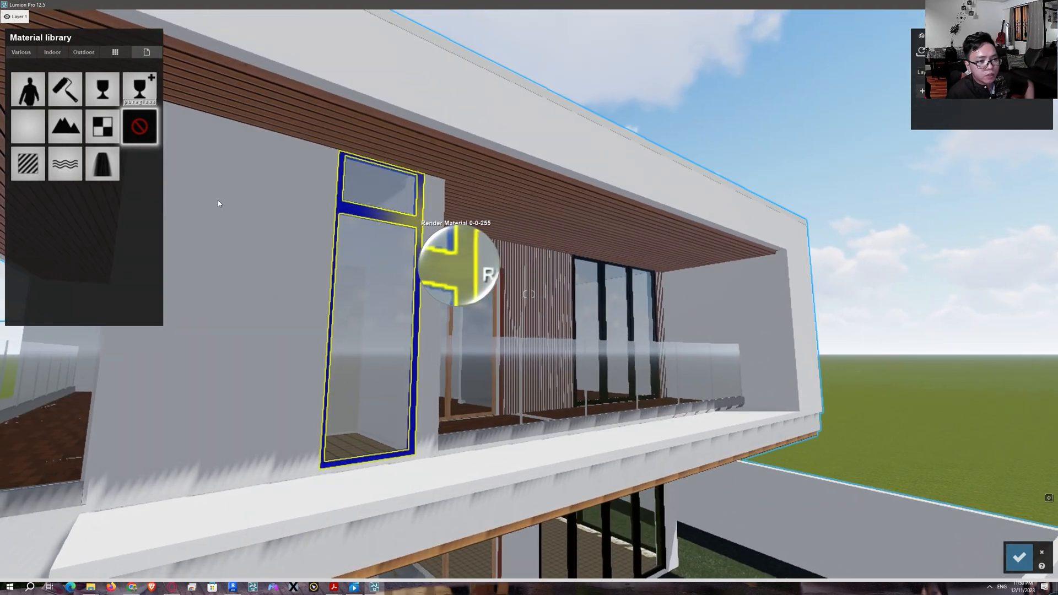
click(38, 170)
click(118, 36)
click(144, 36)
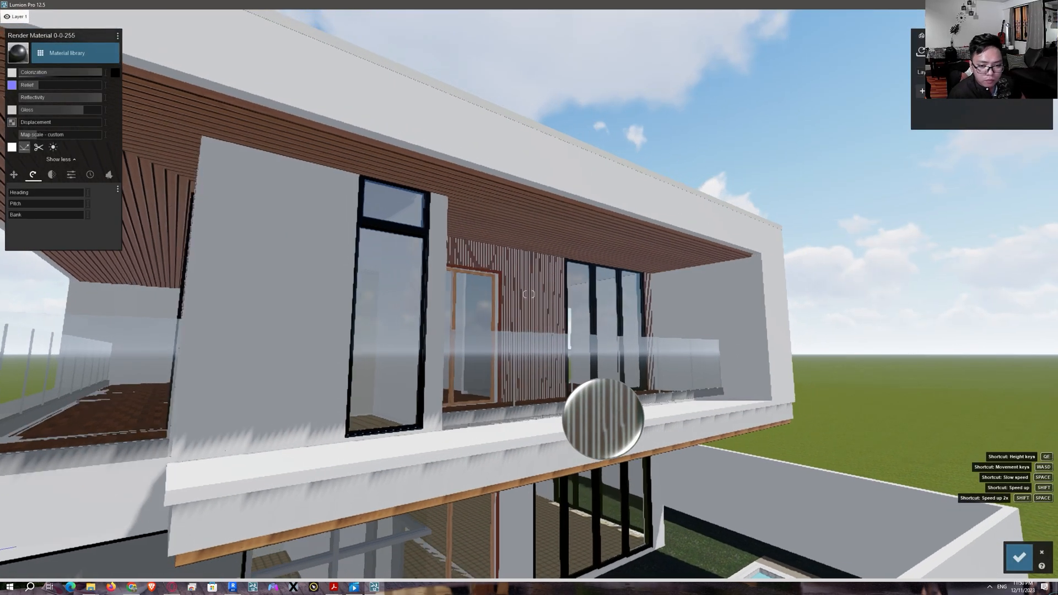
Paste the copied black metal onto the balcony sliding door's Wood - Birch frame and its Paint - Sienna outer trim
key(w)
key(d)
right_drag(559, 375, 429, 251)
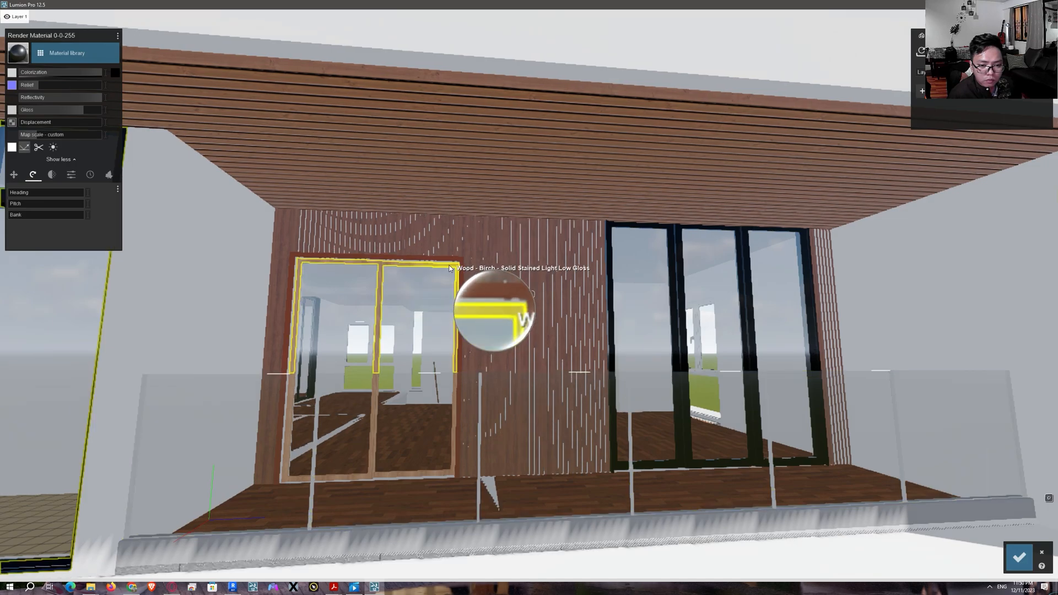
click(449, 269)
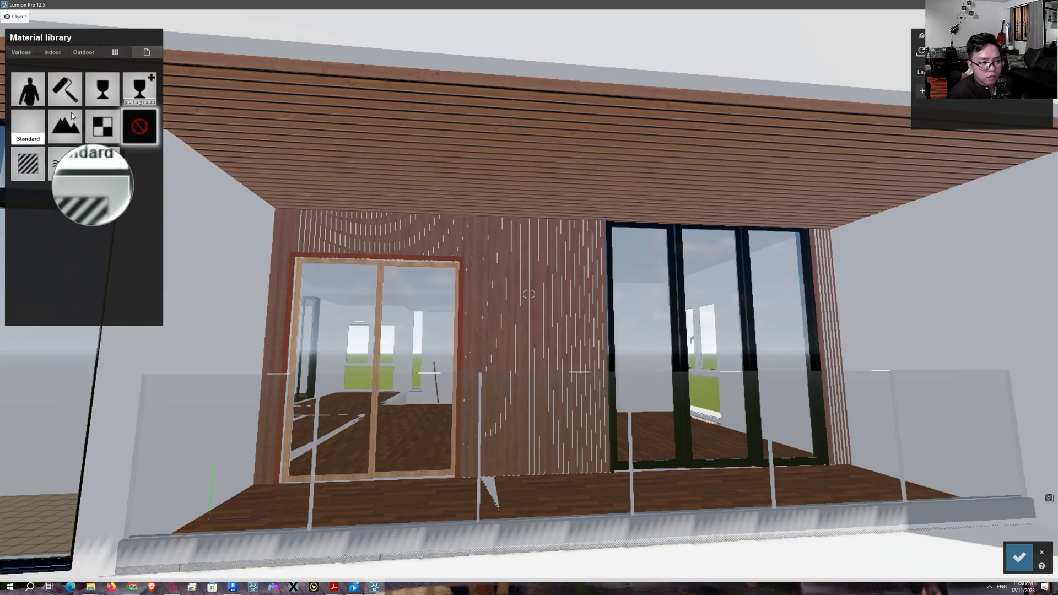
click(116, 35)
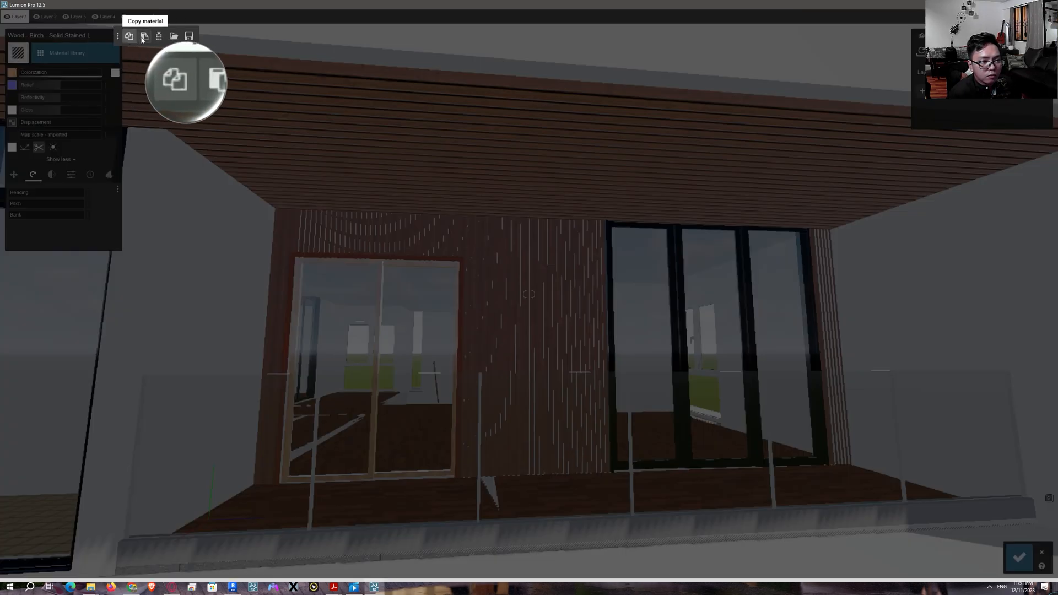
click(145, 37)
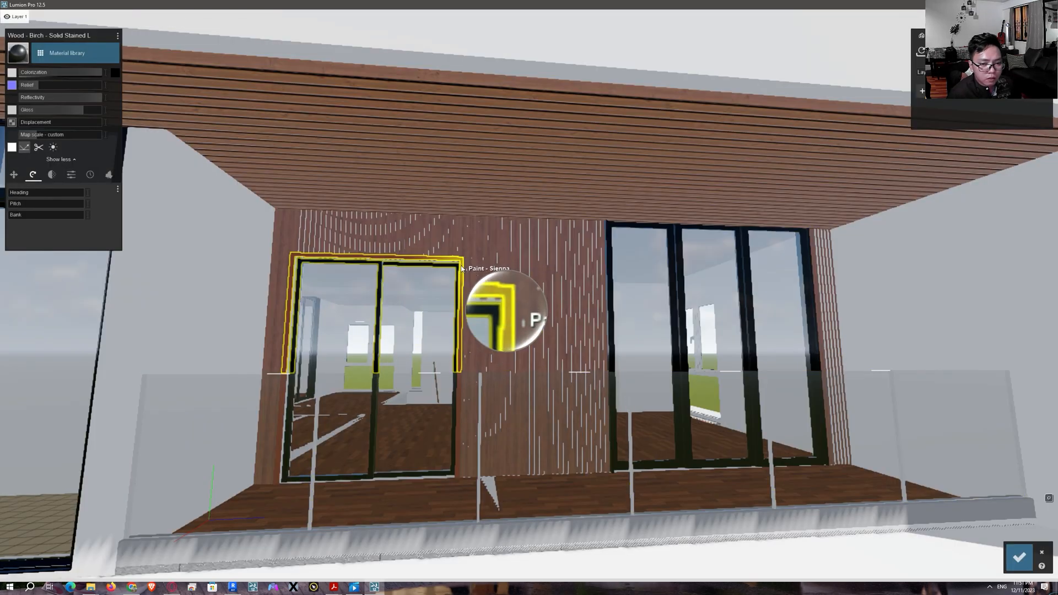
click(455, 268)
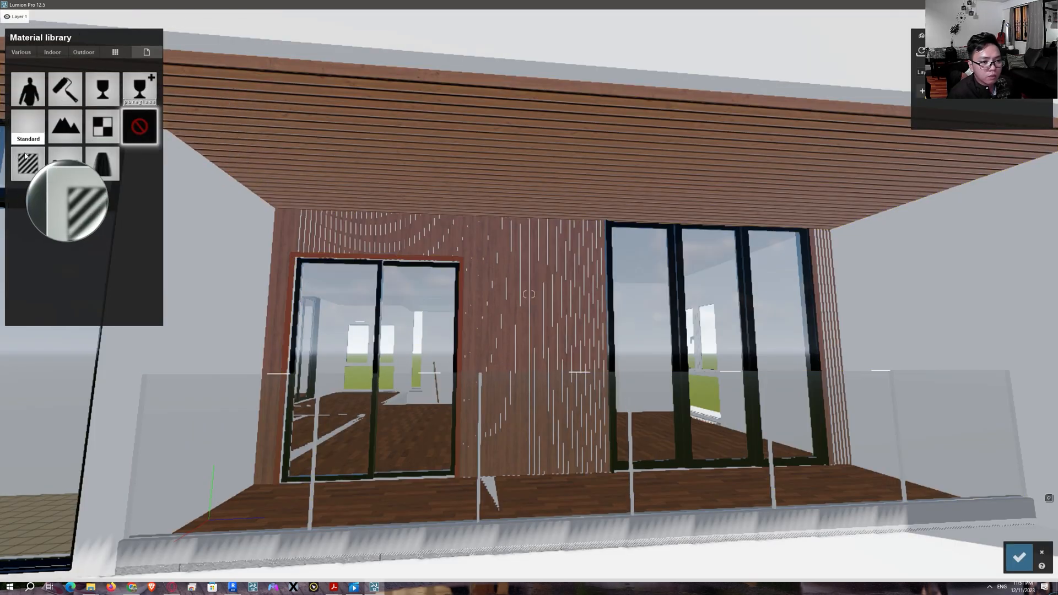
click(117, 36)
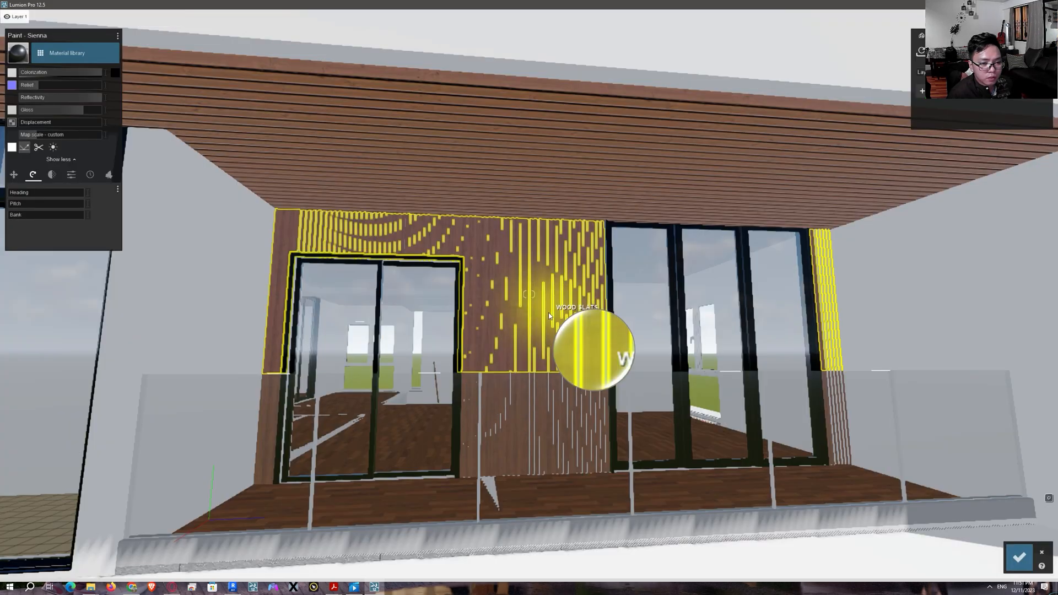
Examine the window and door frames on the pool side of the house, from the balcony to the ground-floor glass enclosure
right_drag(549, 306, 503, 307)
key(e)
key(a)
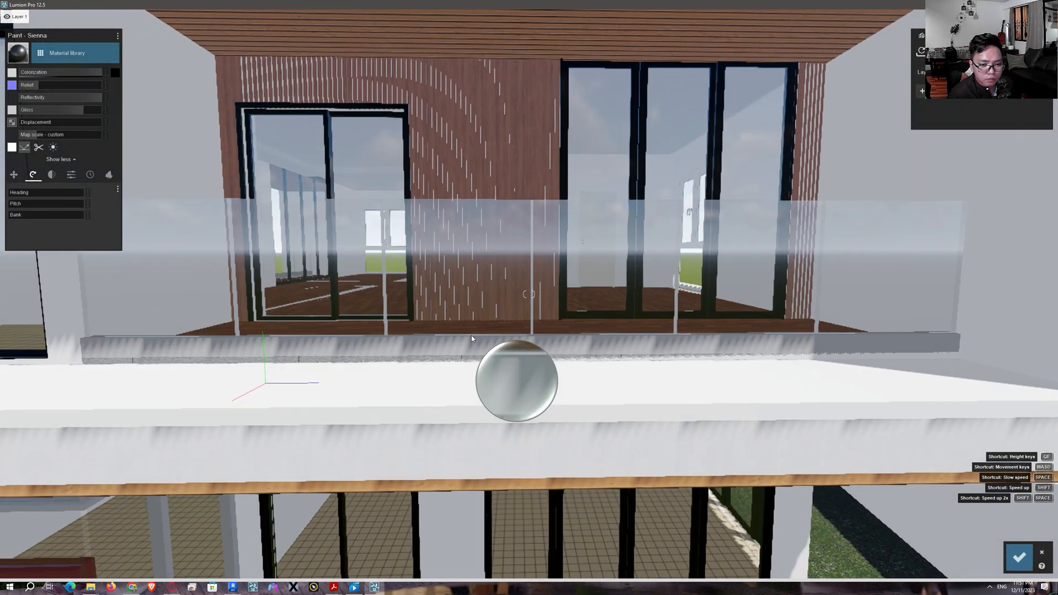
key(e)
key(q)
key(s)
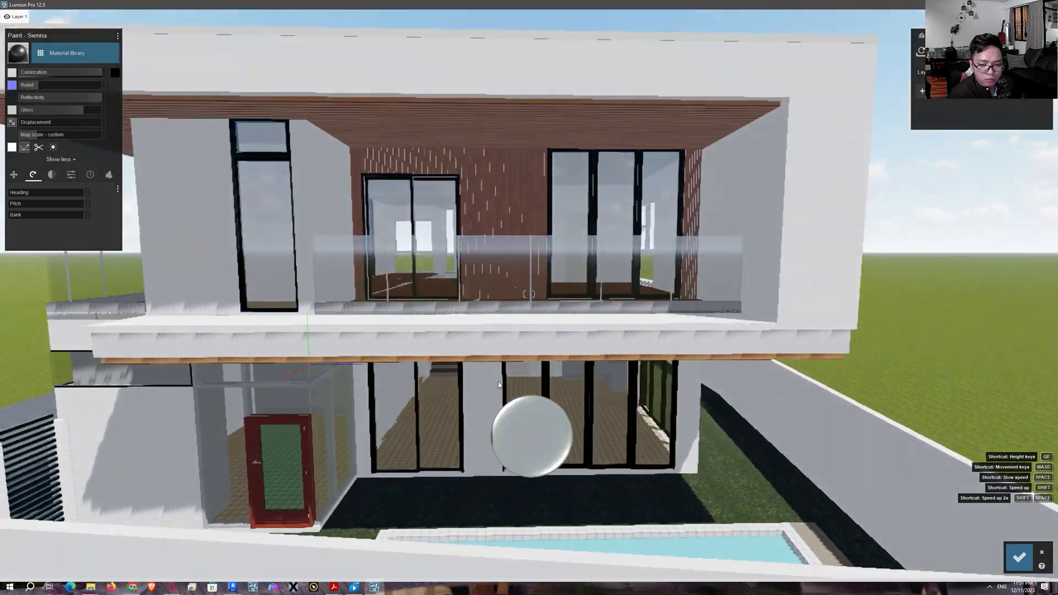
key(e)
key(w)
key(a)
right_drag(561, 315, 567, 316)
key(a)
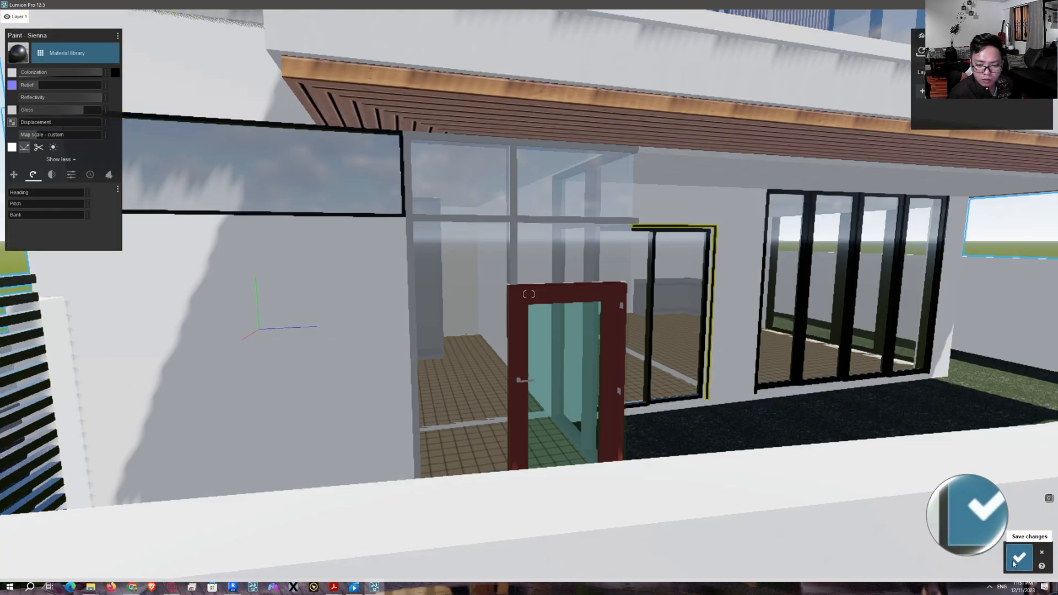
Save the material changes and set the red door's Glass - Duratherm - Solarban 60 pane to the first, untinted PureGlass material
click(1018, 557)
key(d)
key(w)
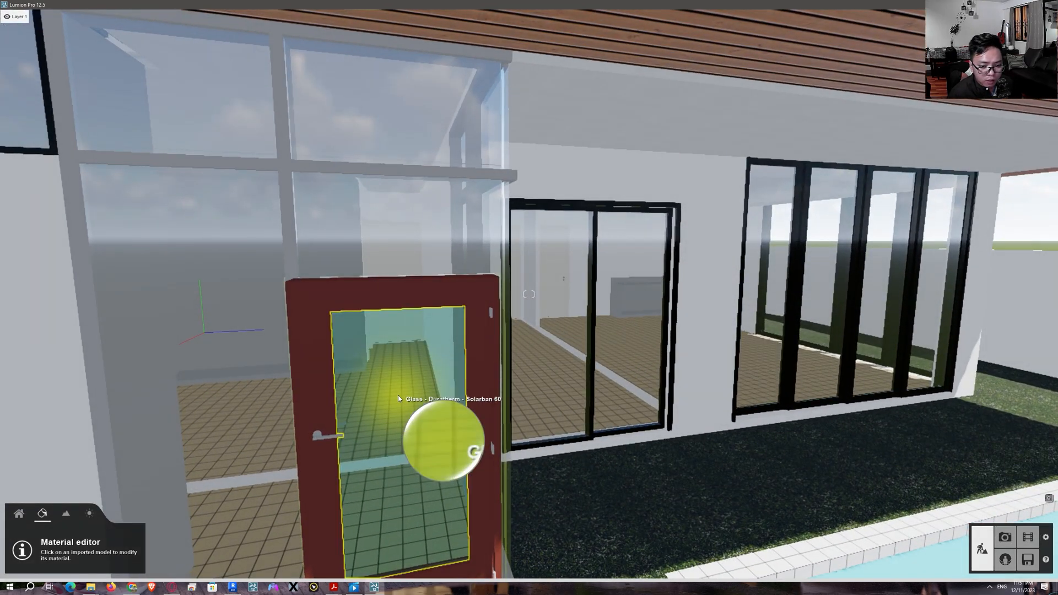
click(398, 395)
click(66, 53)
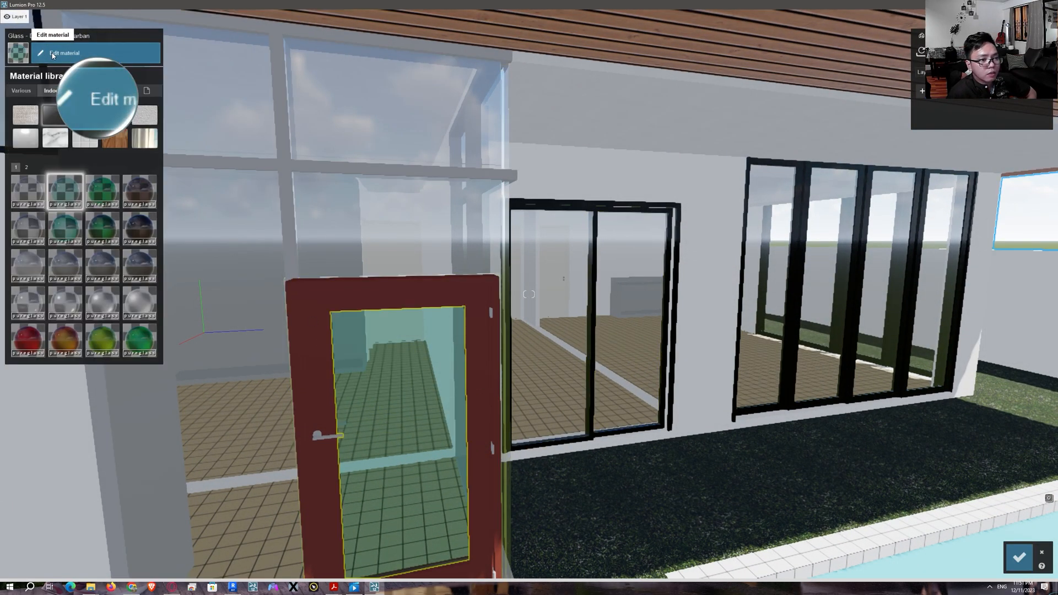
click(28, 189)
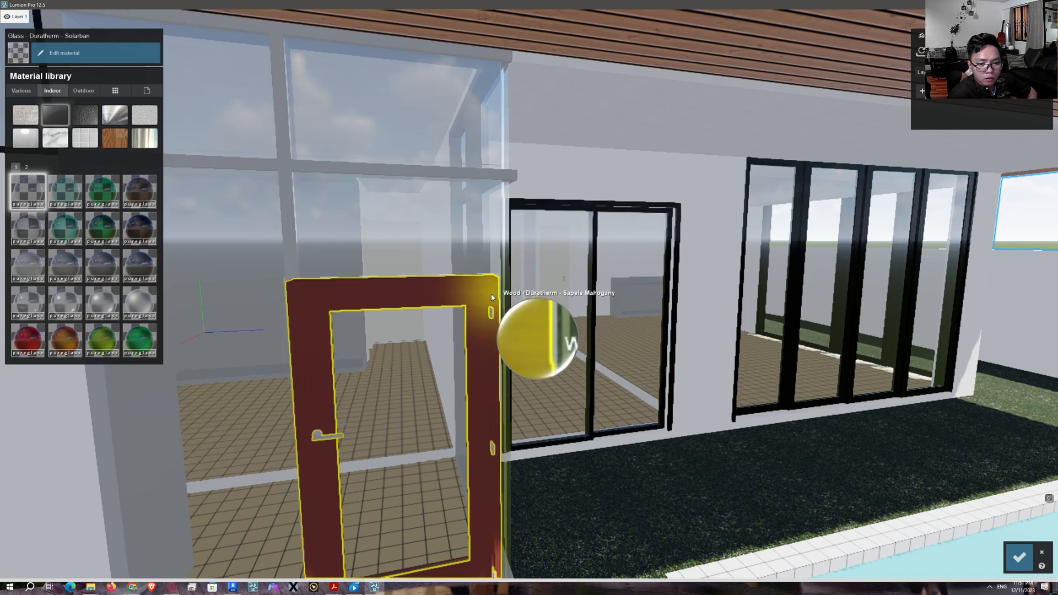
Make the door's Wood - Duratherm - Sapele Mahogany frame a standard material and paste the copied black metal onto it
click(477, 296)
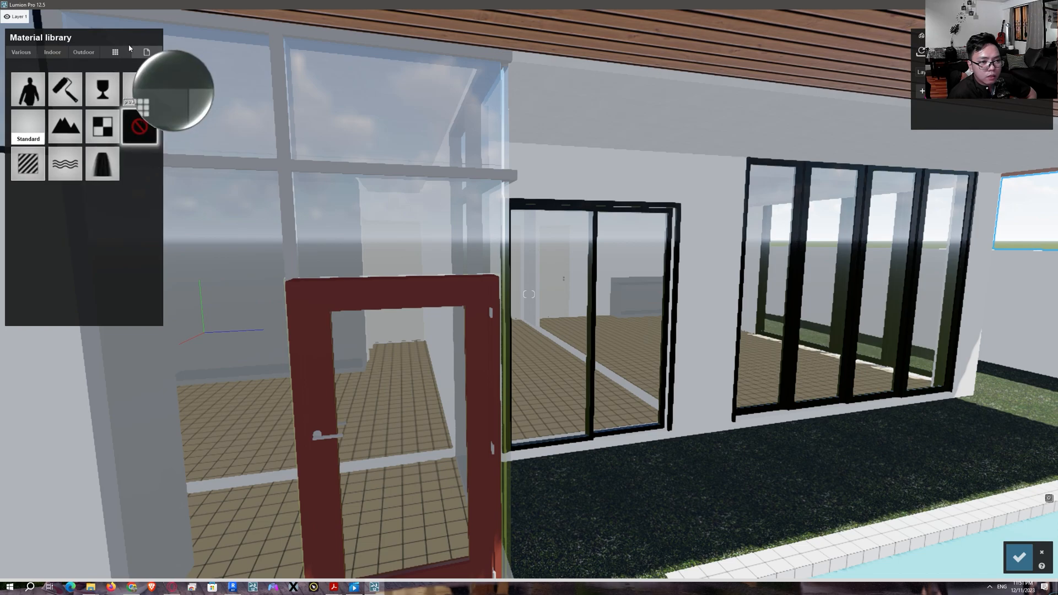
click(31, 162)
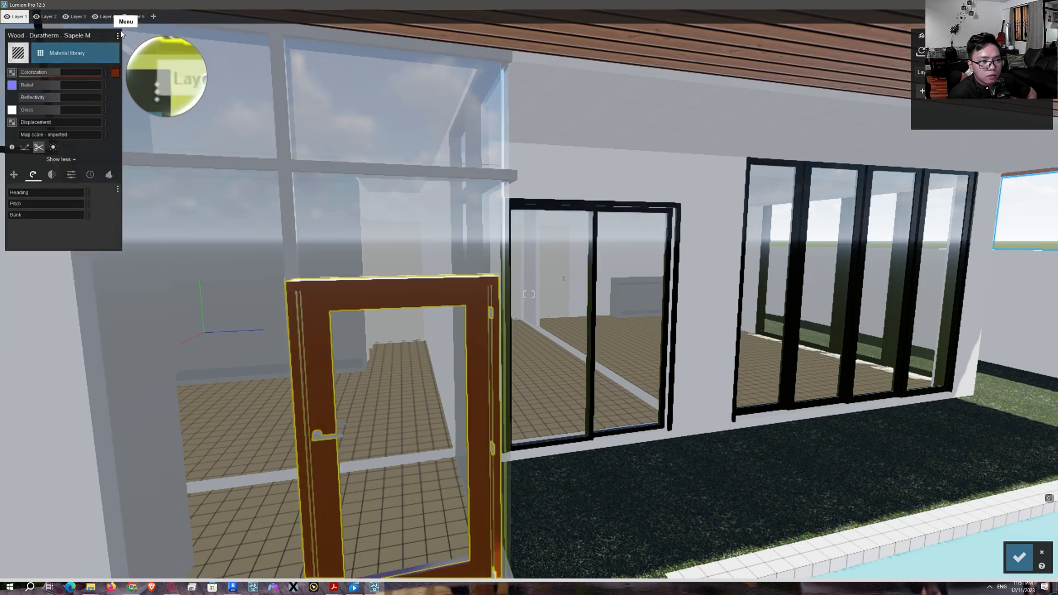
click(119, 36)
click(144, 37)
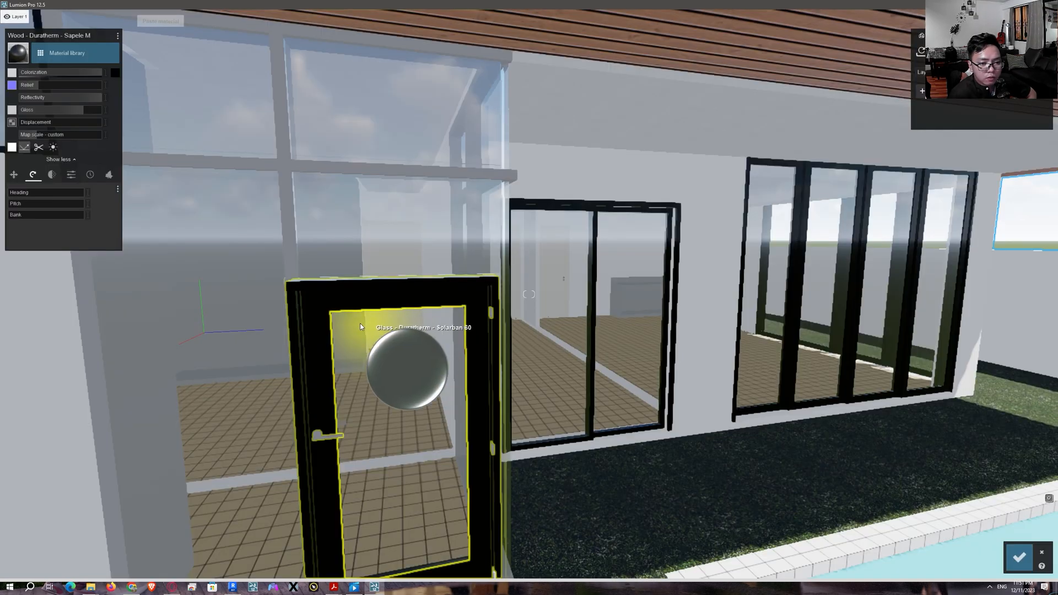
Open the material of the grey mullion frame around the ground-floor glass enclosure for editing
click(304, 192)
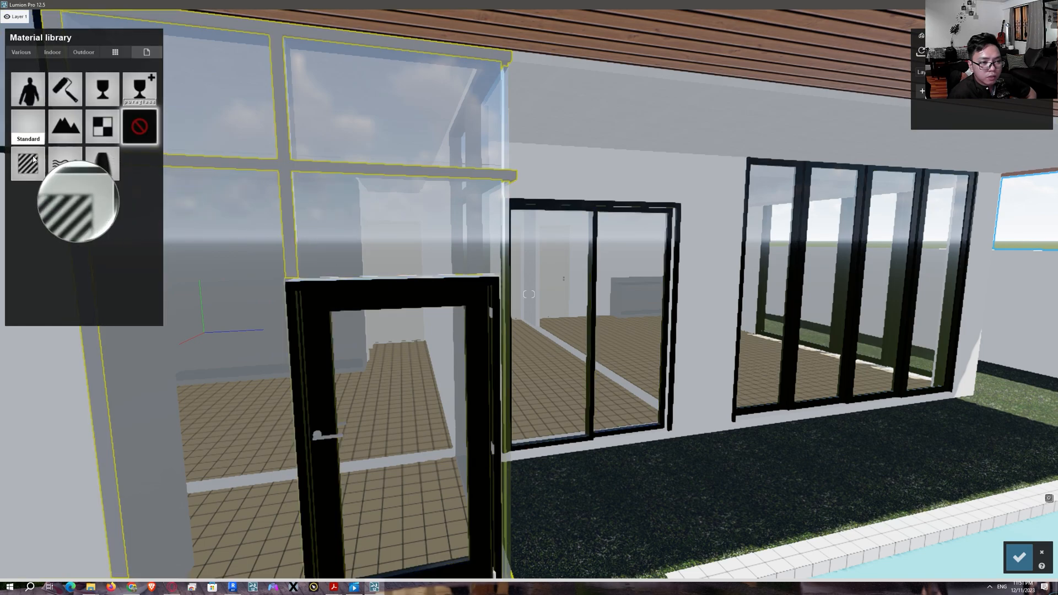
Paste the copied material onto the Aluminium frames of the glazed wall
click(132, 76)
click(118, 35)
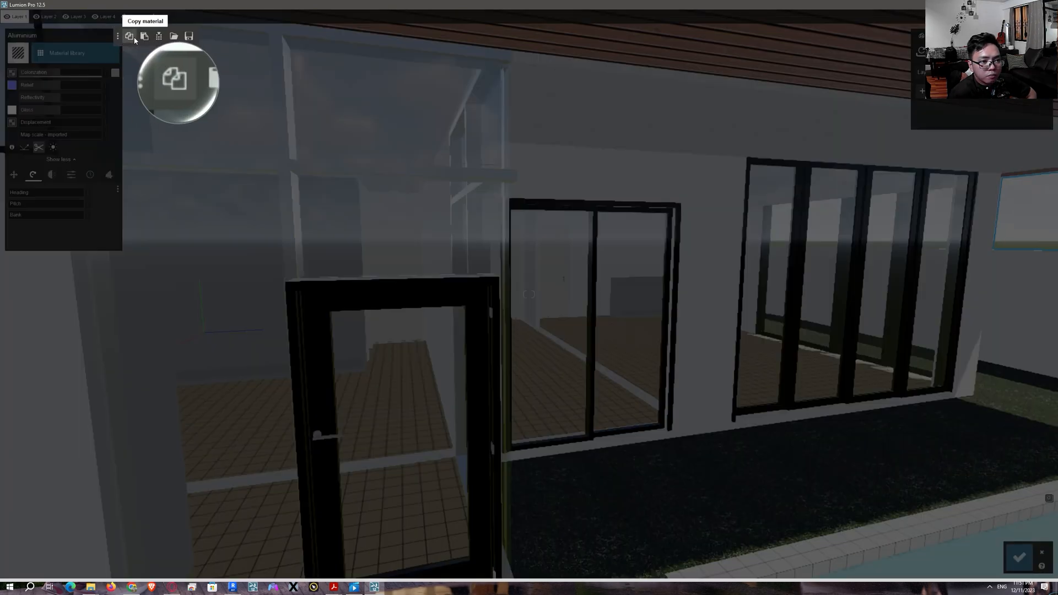
click(144, 36)
Examine the window and door frames around the exterior and go round to the carport entrance
key(s)
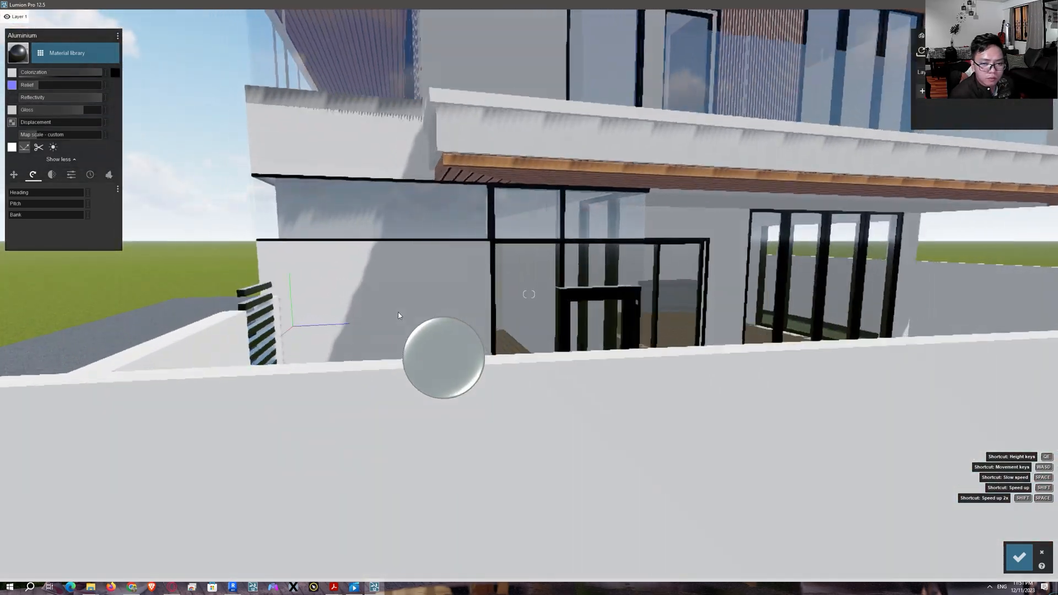
key(a)
key(q)
right_drag(408, 319, 485, 349)
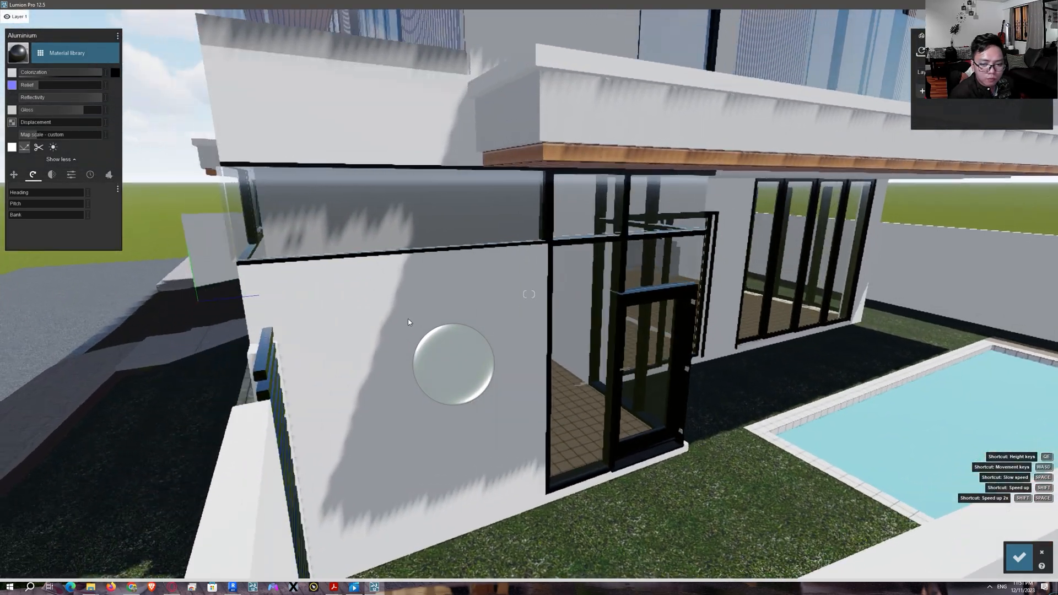
key(a)
key(q)
right_drag(395, 337, 468, 314)
key(d)
key(w)
key(s)
key(a)
key(q)
key(a)
right_drag(396, 319, 555, 318)
key(w)
Give the entrance's solid wood door frame the reddish-brown fine wood material from the outdoor wood category
click(538, 330)
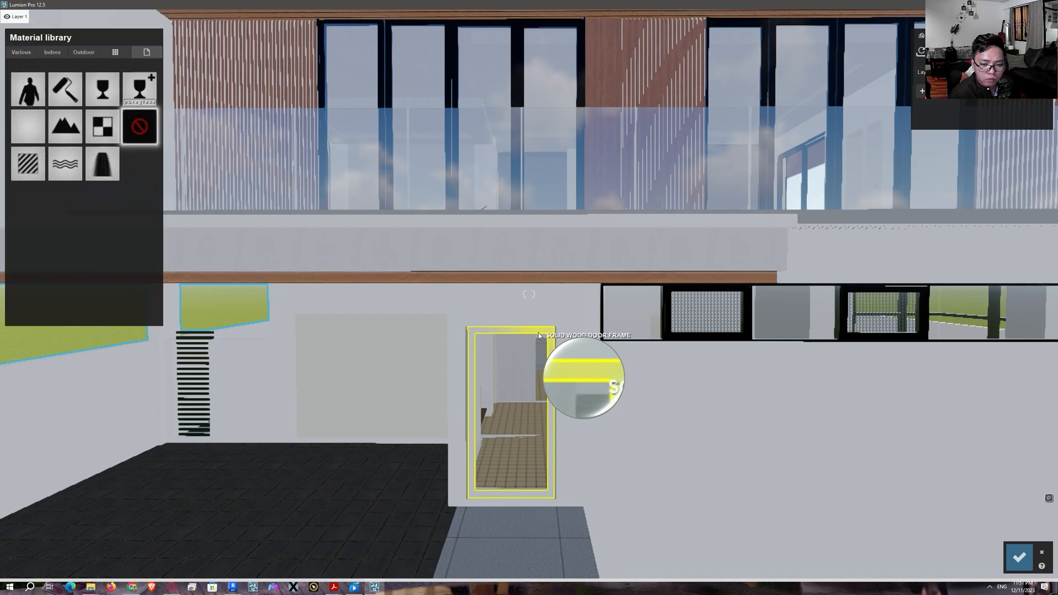
click(84, 52)
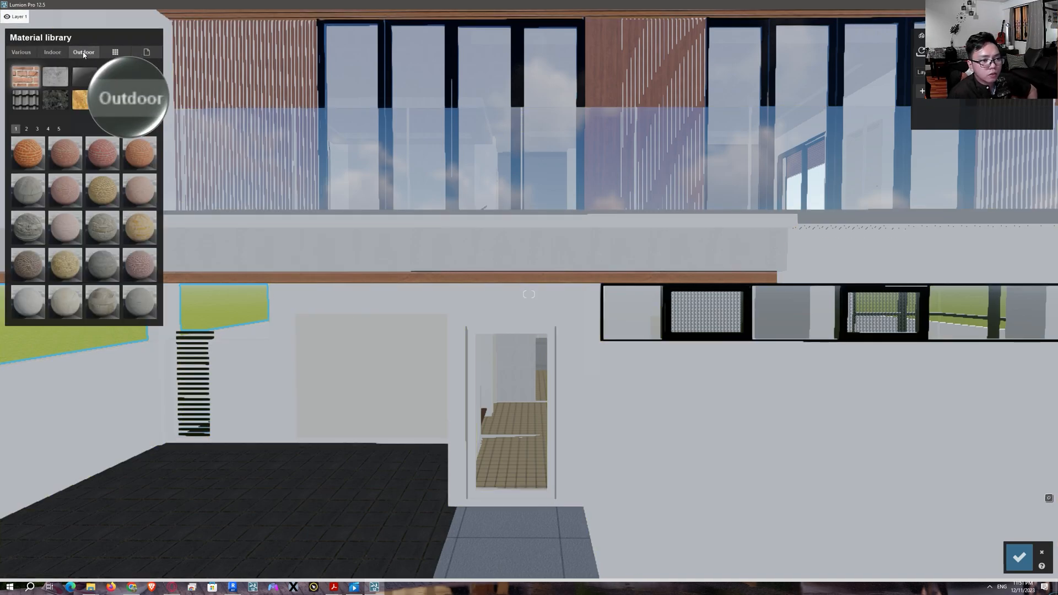
click(84, 102)
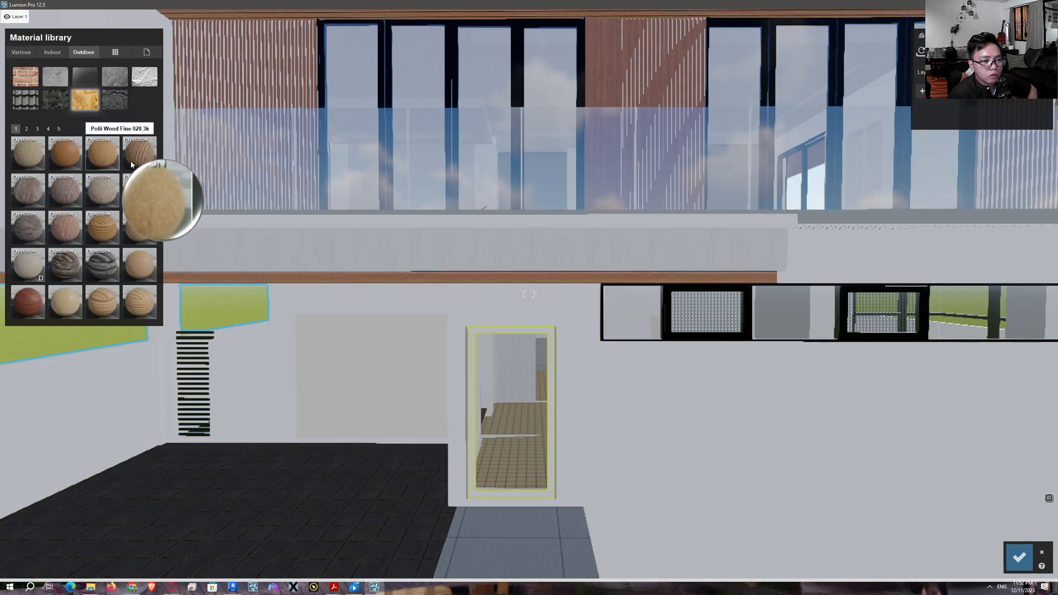
click(65, 152)
click(511, 375)
Check the wood door frame from near and far around the carport entrance, and save the material changes
scroll(528, 375, up, 3)
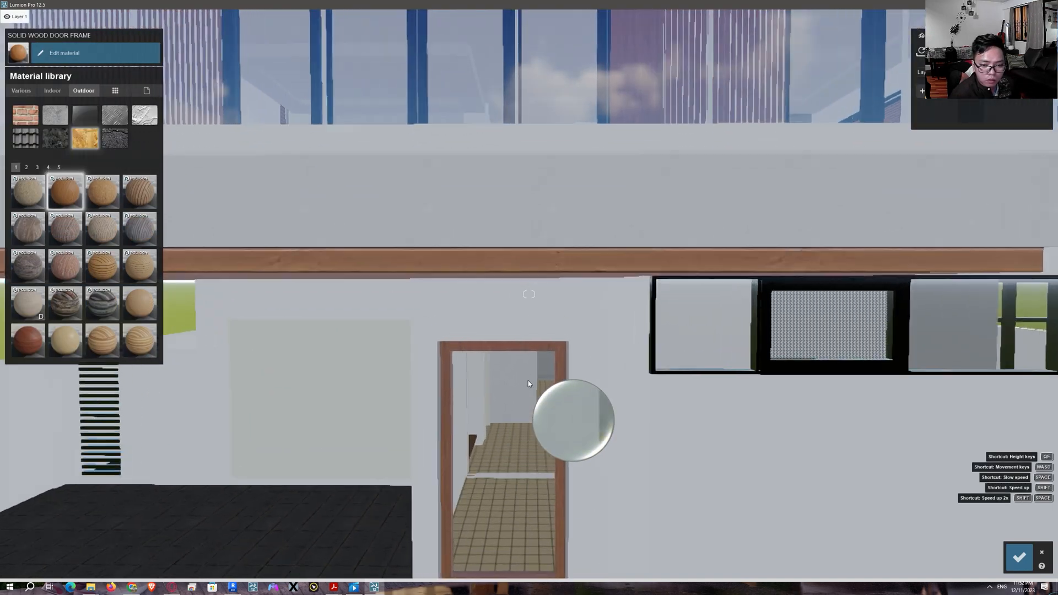
key(w)
key(e)
key(a)
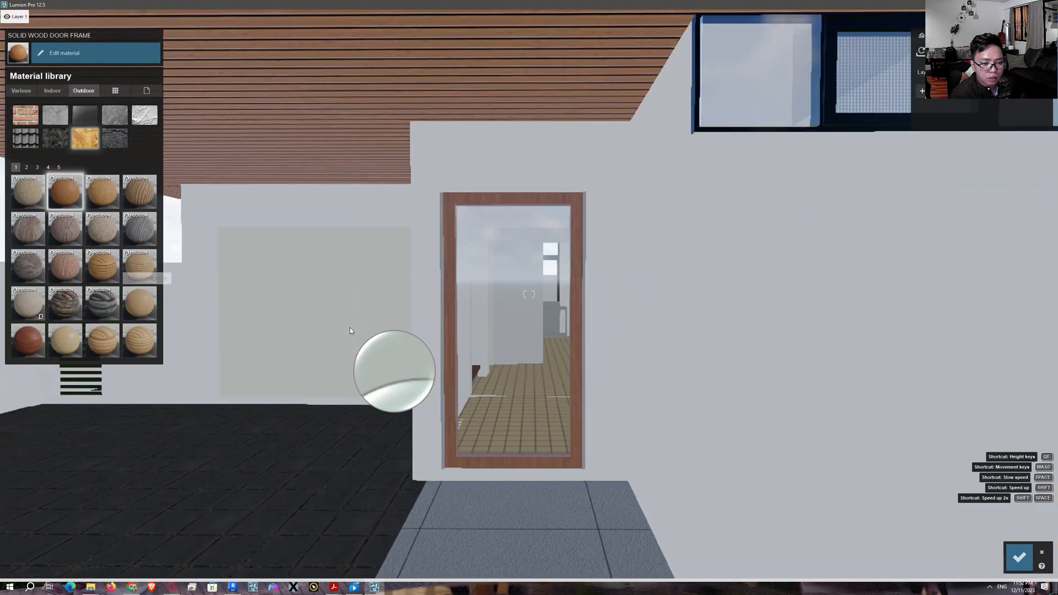
key(a)
key(s)
right_drag(335, 382, 427, 380)
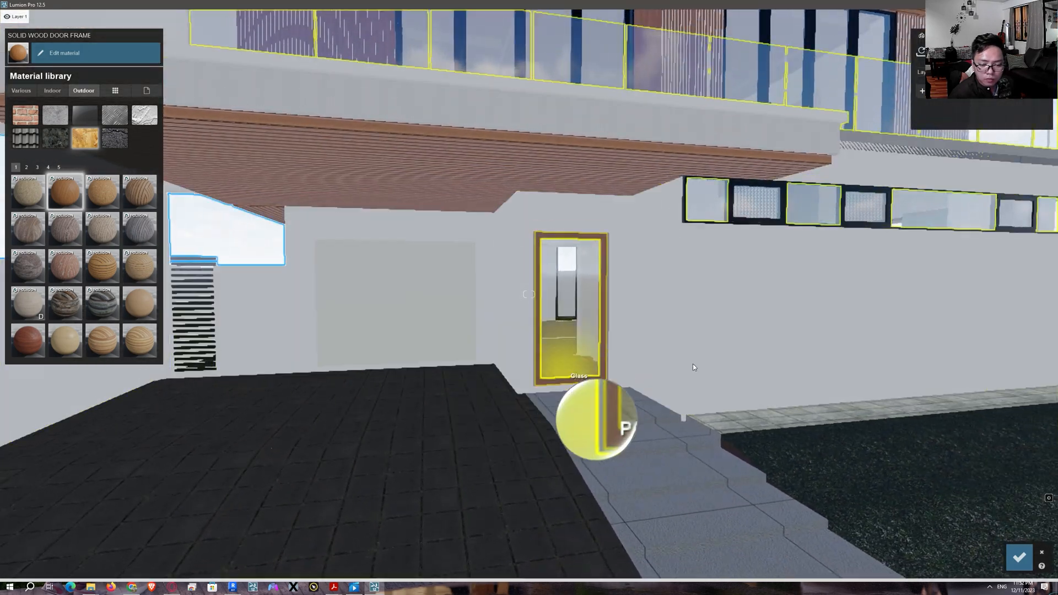
click(1018, 557)
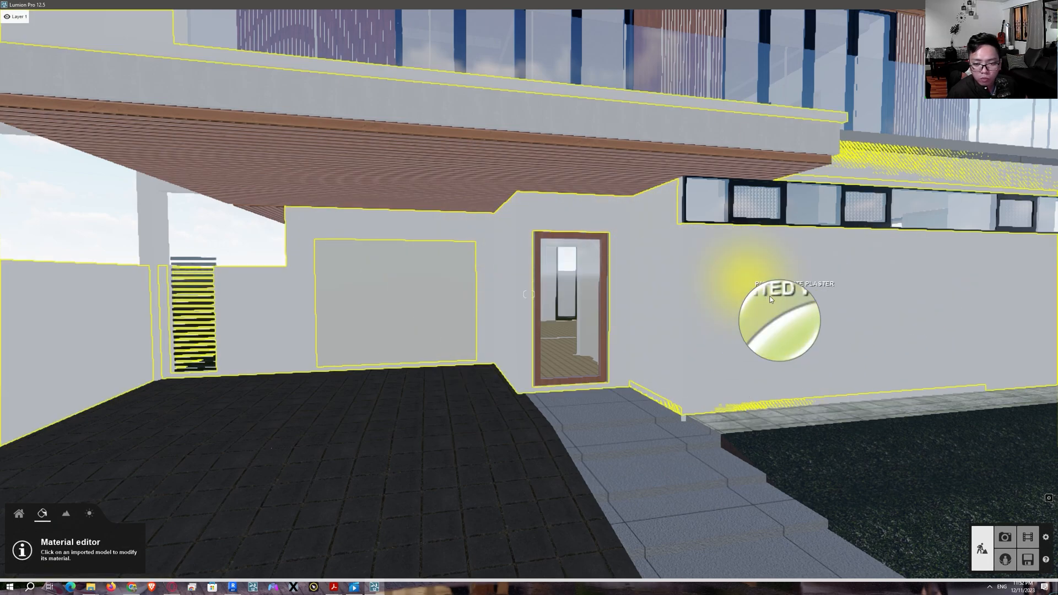
right_drag(732, 333, 644, 304)
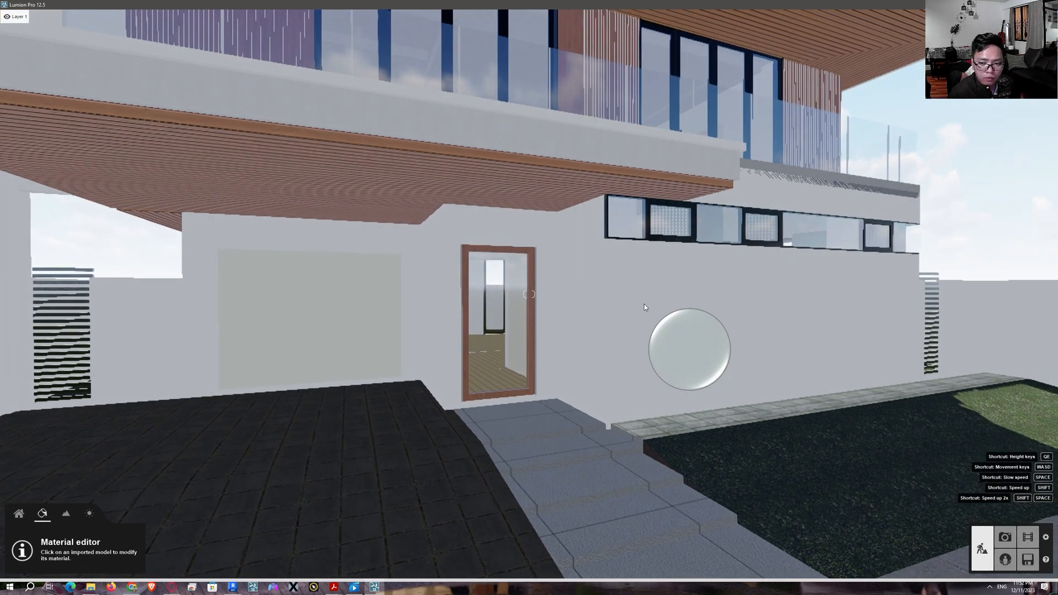
Switch to Revit, stop the LiveSync to Lumion and view the garage wall and entrance from the front
click(233, 587)
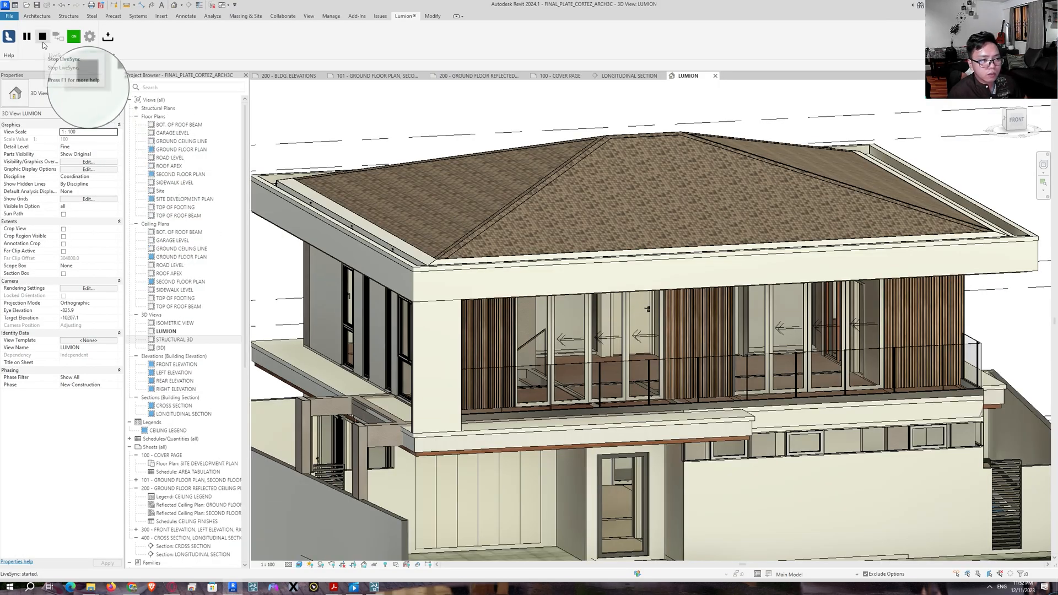
middle_drag(558, 394, 472, 282)
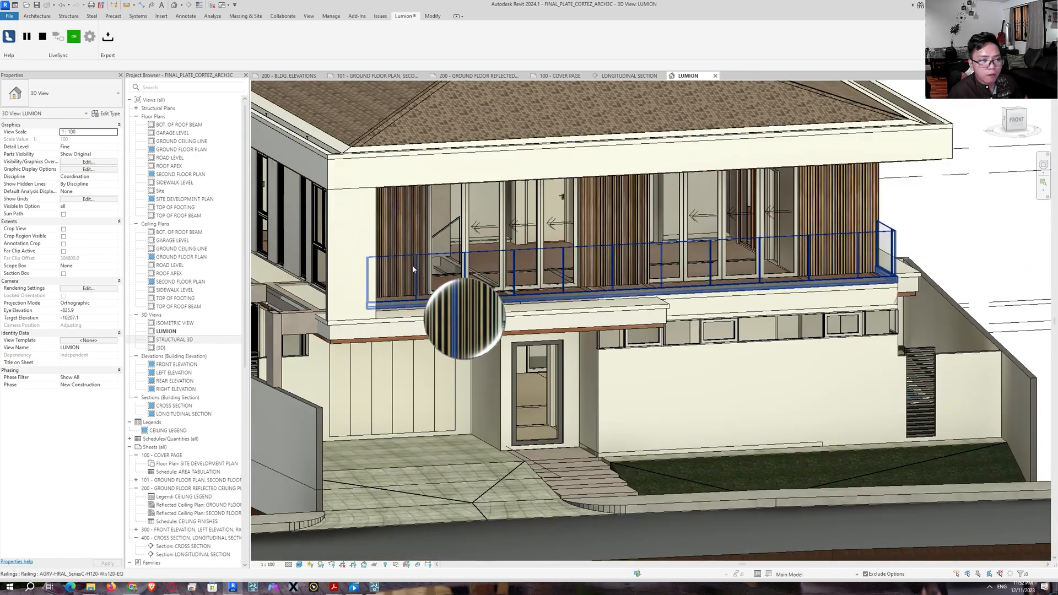
scroll(521, 438, up, 1)
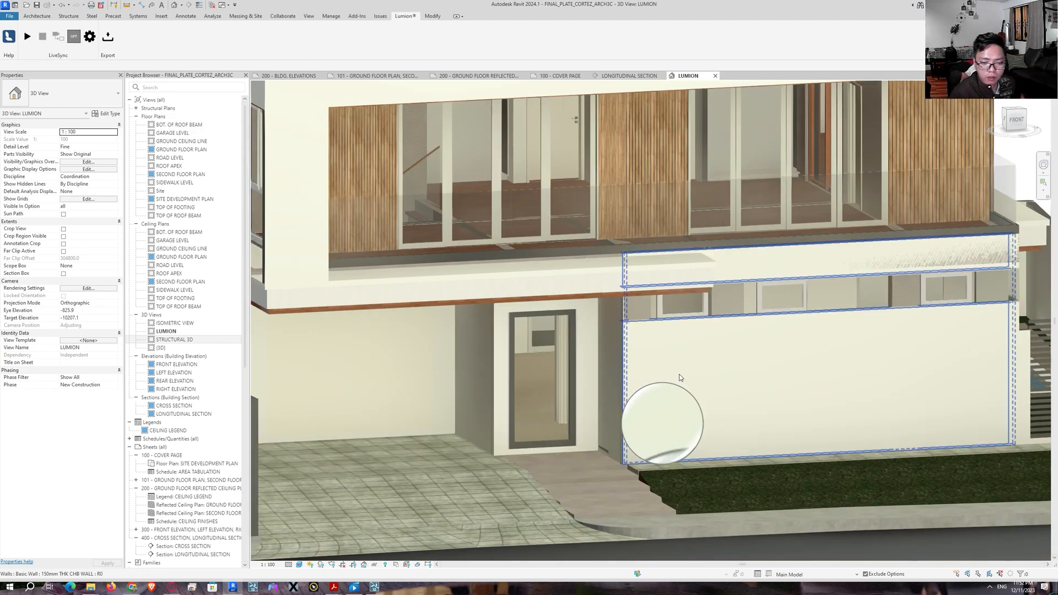
shift+middle_drag(392, 353, 512, 371)
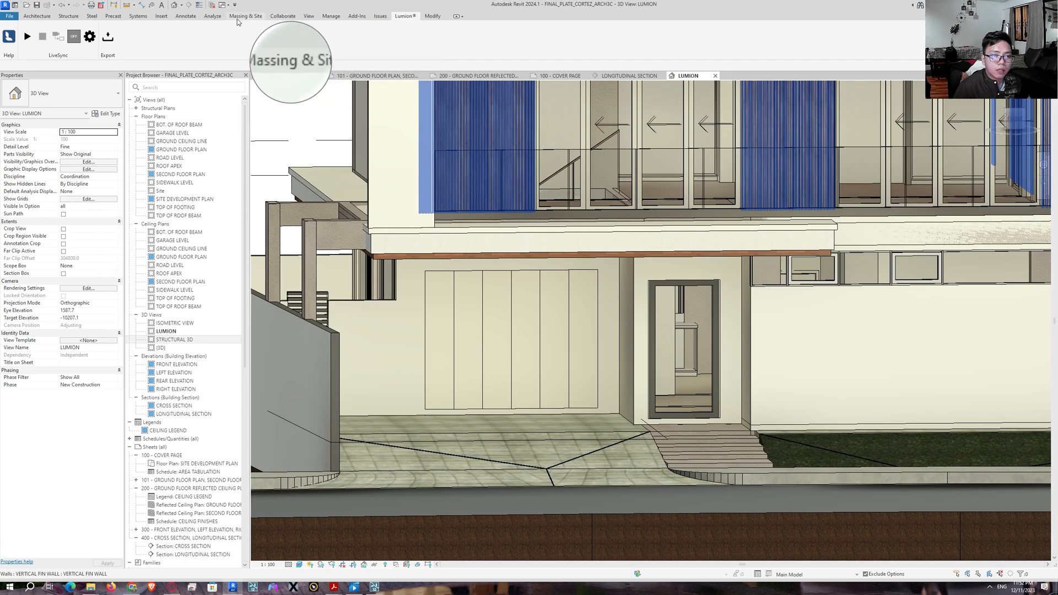
Open the Material Browser, search for "black" and look through the matching library materials
click(331, 16)
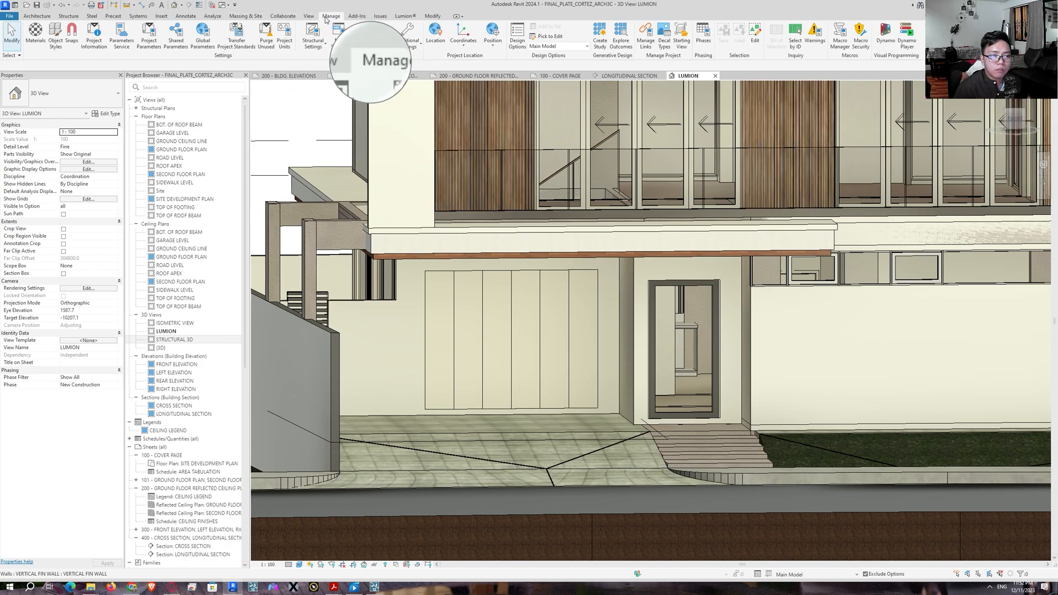
click(34, 40)
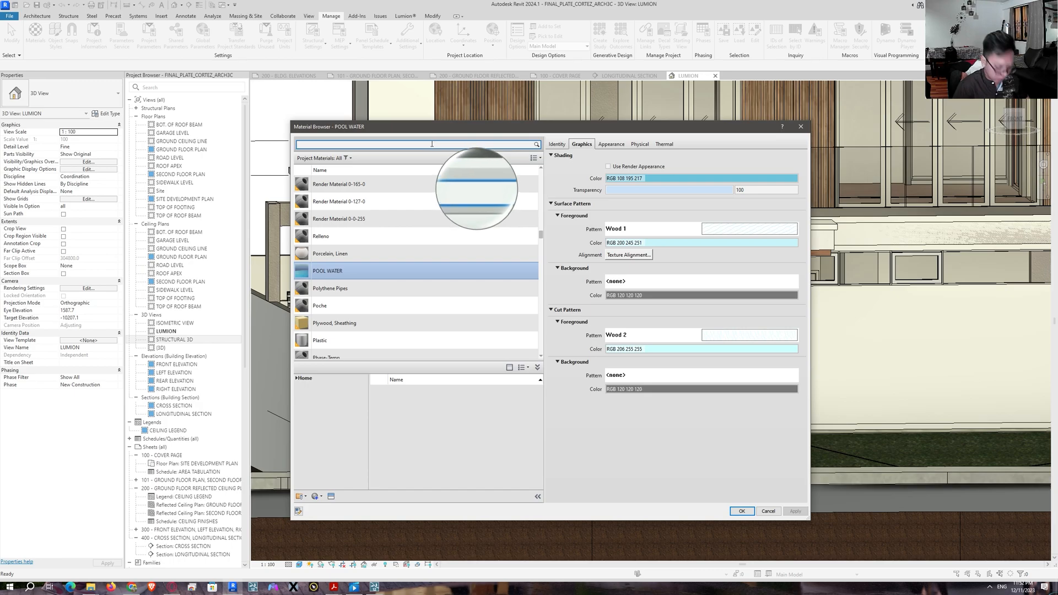
text(black)
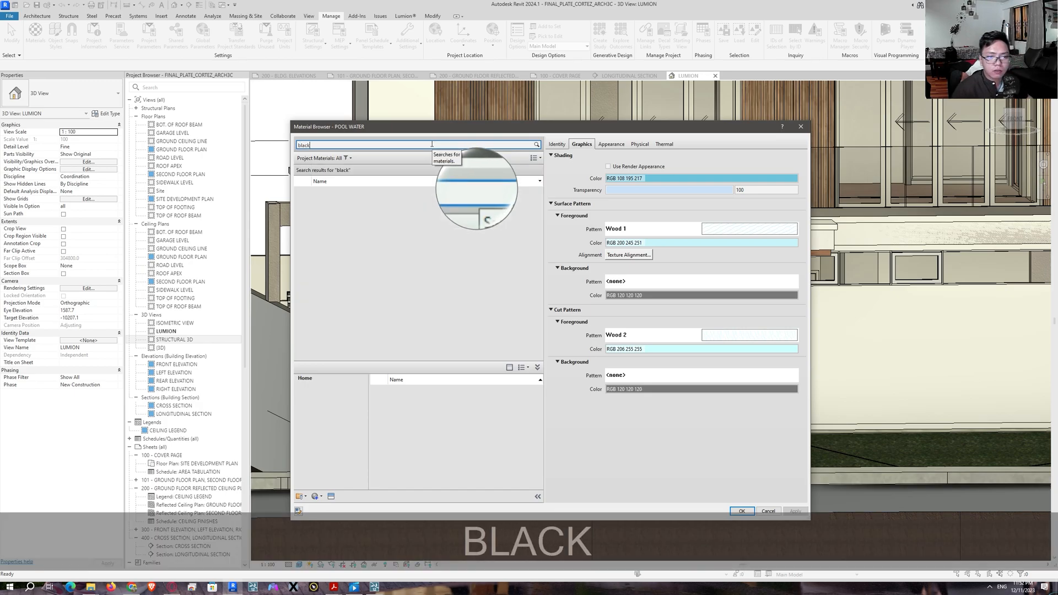
key(Caps_Lock)
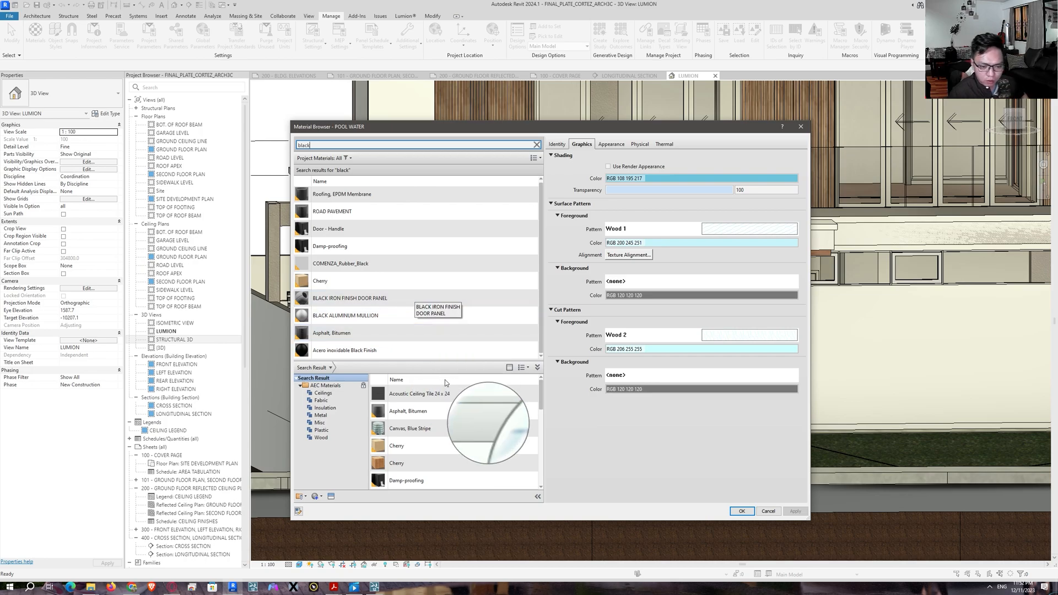
scroll(480, 408, down, 6)
scroll(458, 444, up, 3)
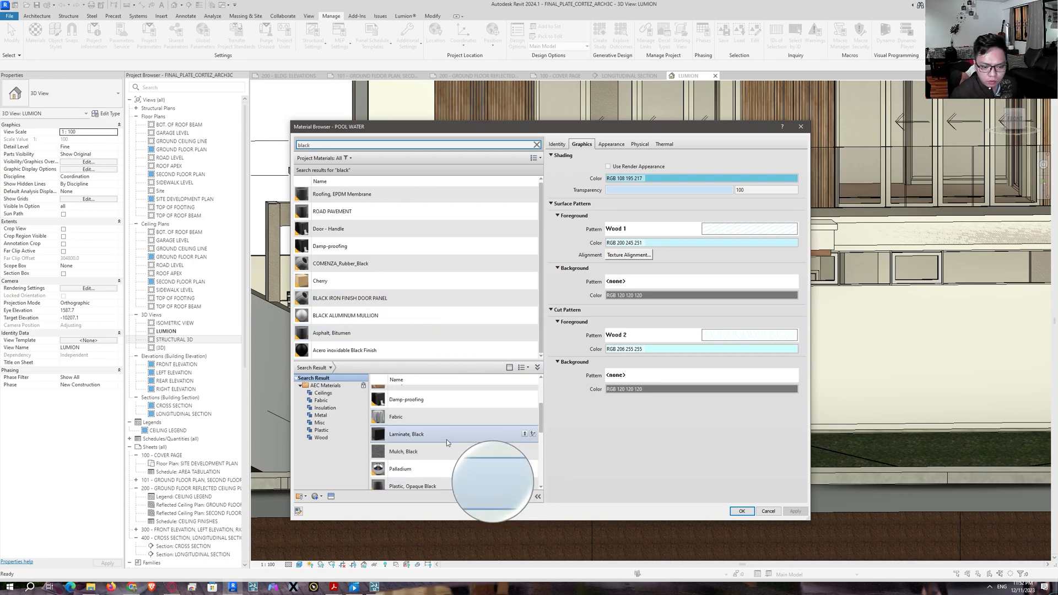
scroll(445, 441, up, 1)
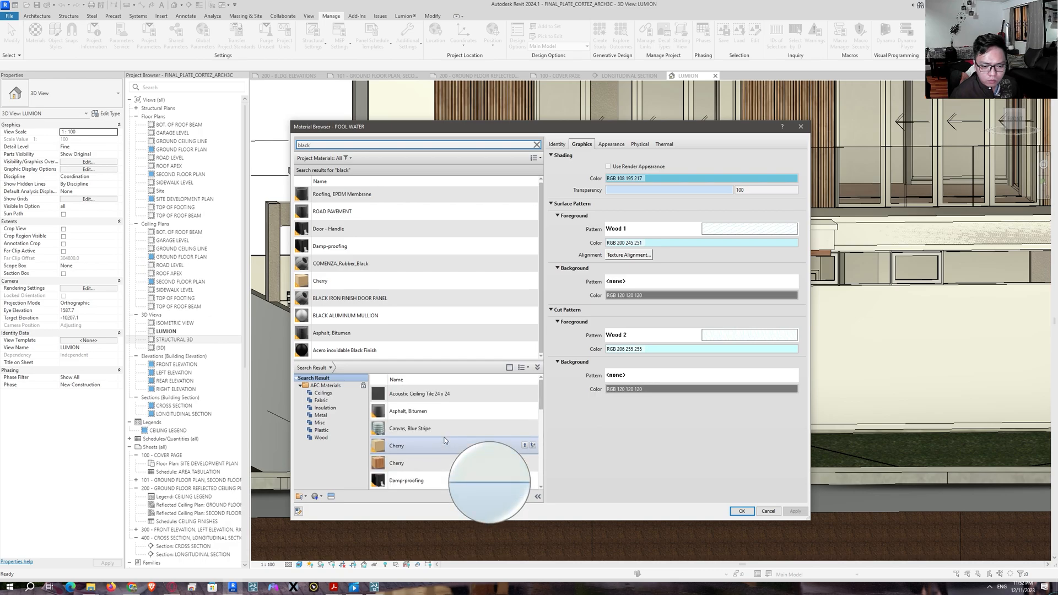
scroll(444, 440, down, 2)
scroll(445, 439, up, 2)
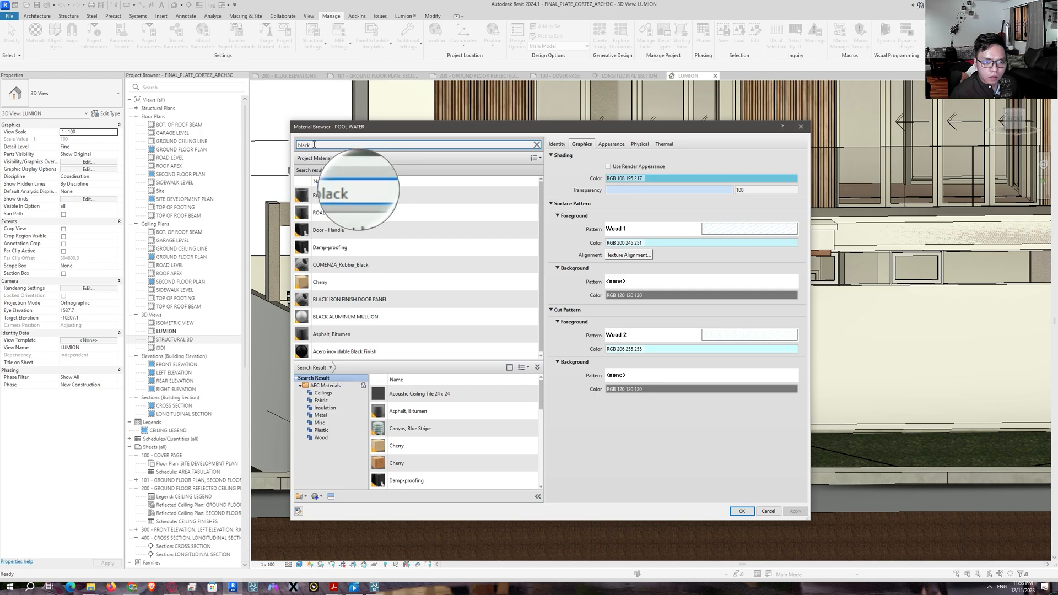
Search the materials for PAINT and duplicate Damp-proofing with its assets as PAINTED BLACK PLASTER
text(PAINT)
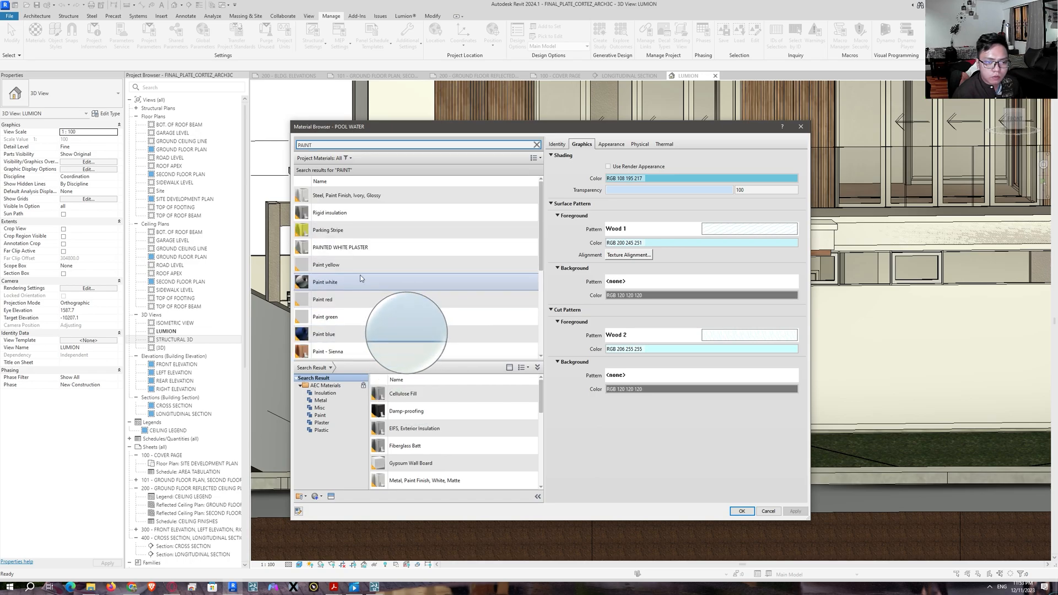
scroll(371, 283, down, 3)
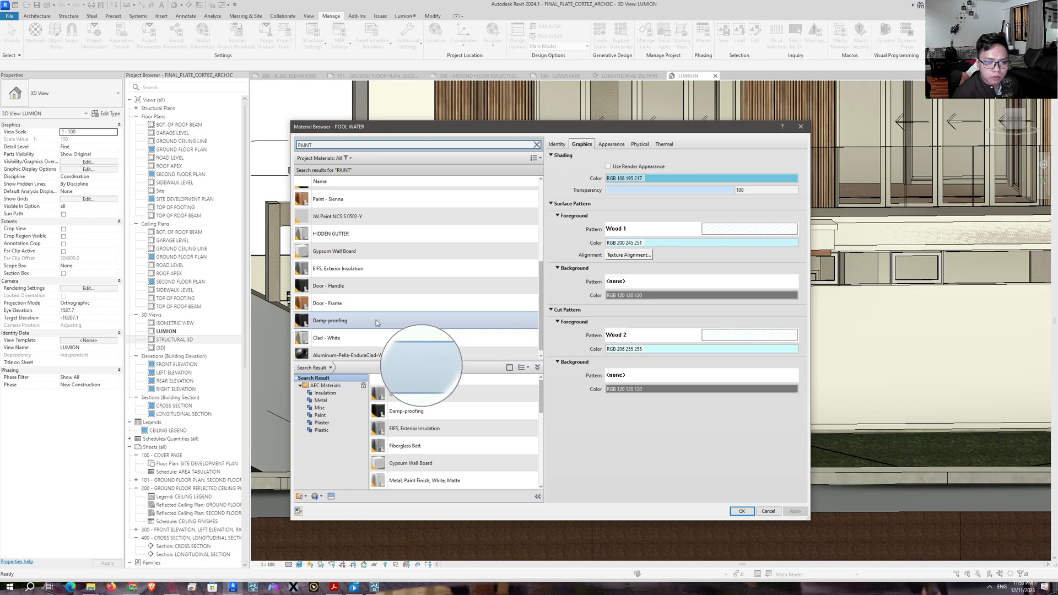
click(375, 320)
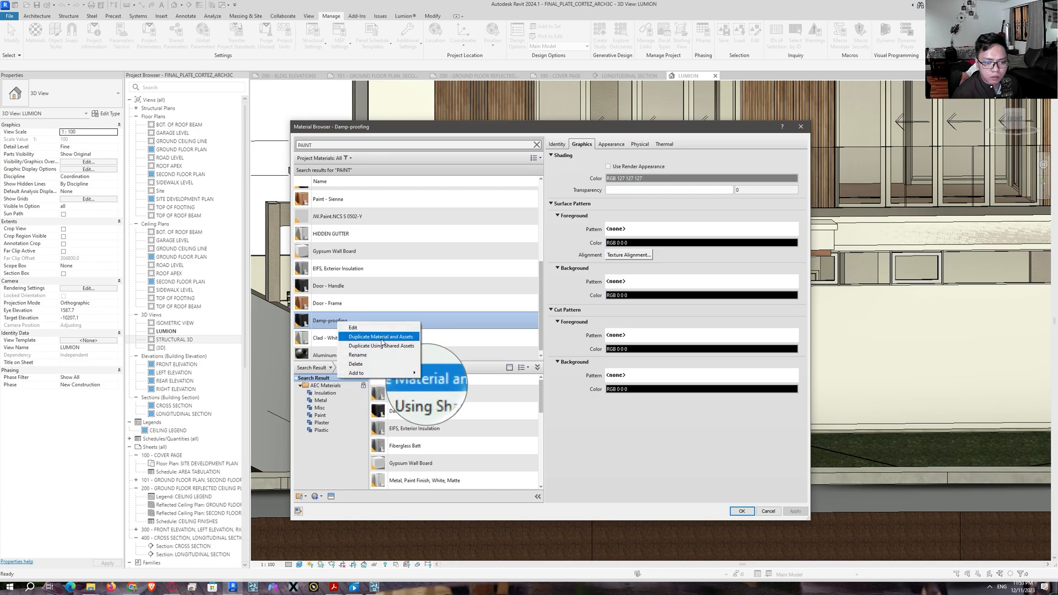
key(ctrl+d)
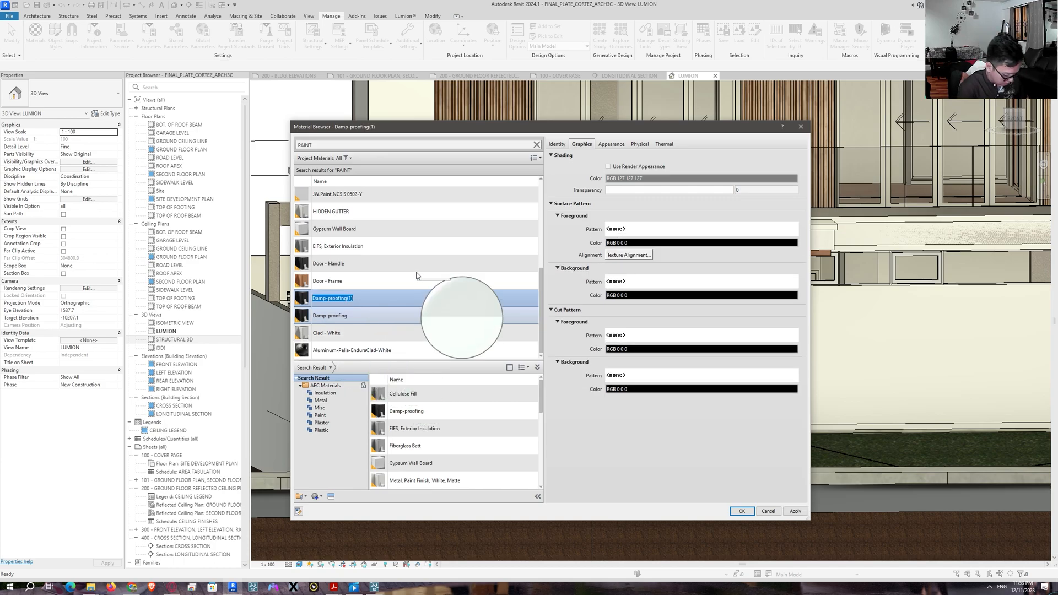
text(PAINTED BLACK)
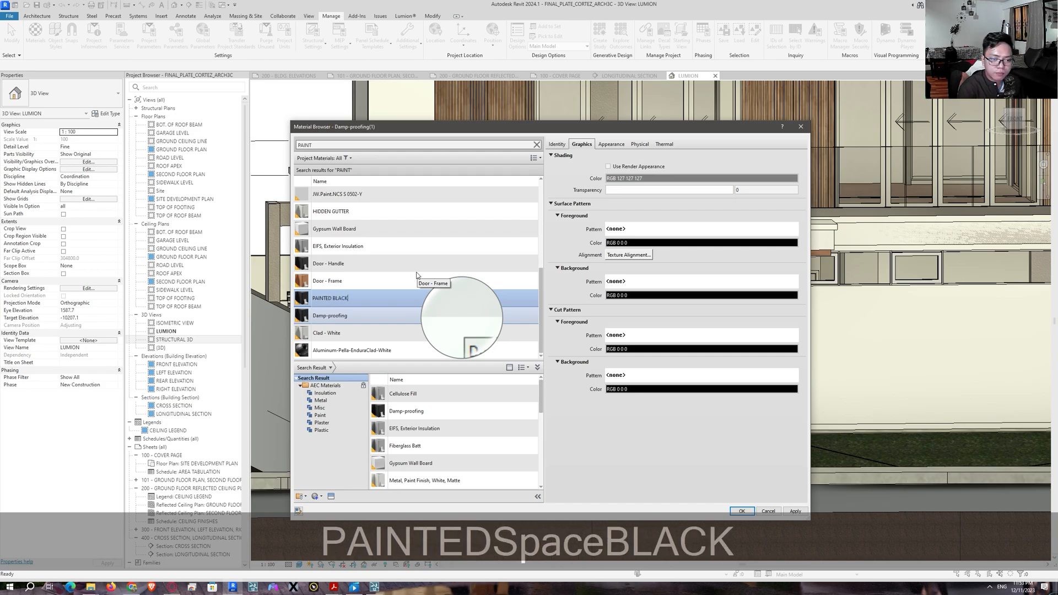
text( PLASTER)
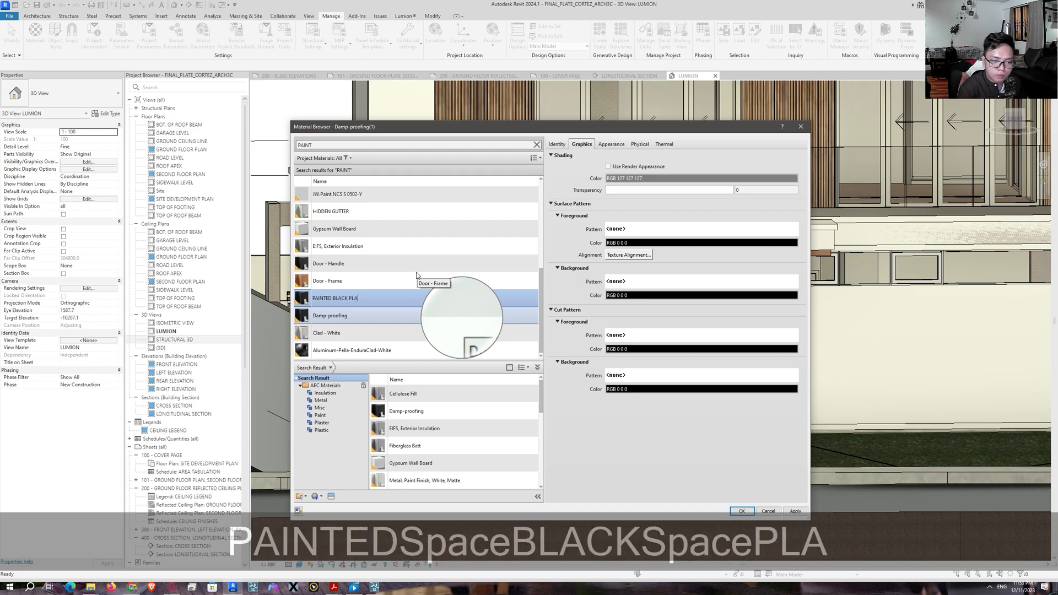
key(Return)
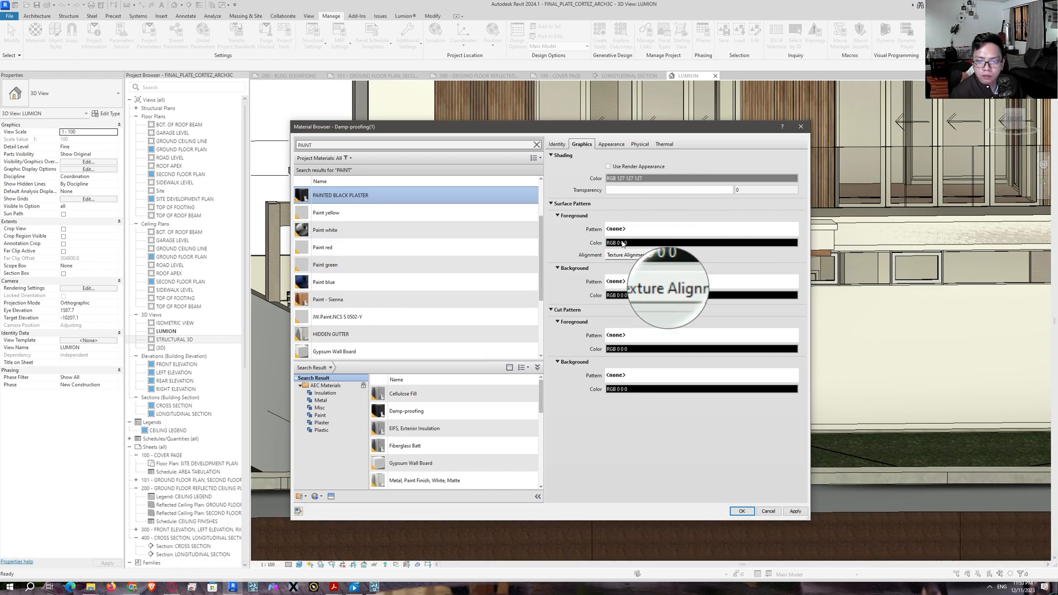
Give PAINTED BLACK PLASTER the CONCRETE DENSE cut foreground pattern and use its render appearance for shading
click(621, 336)
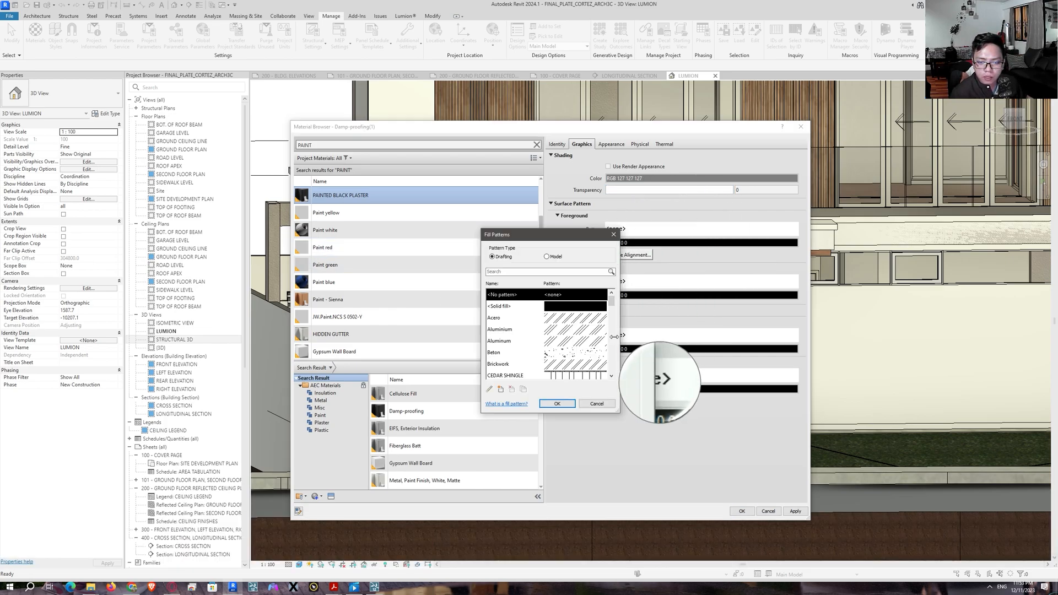
click(556, 296)
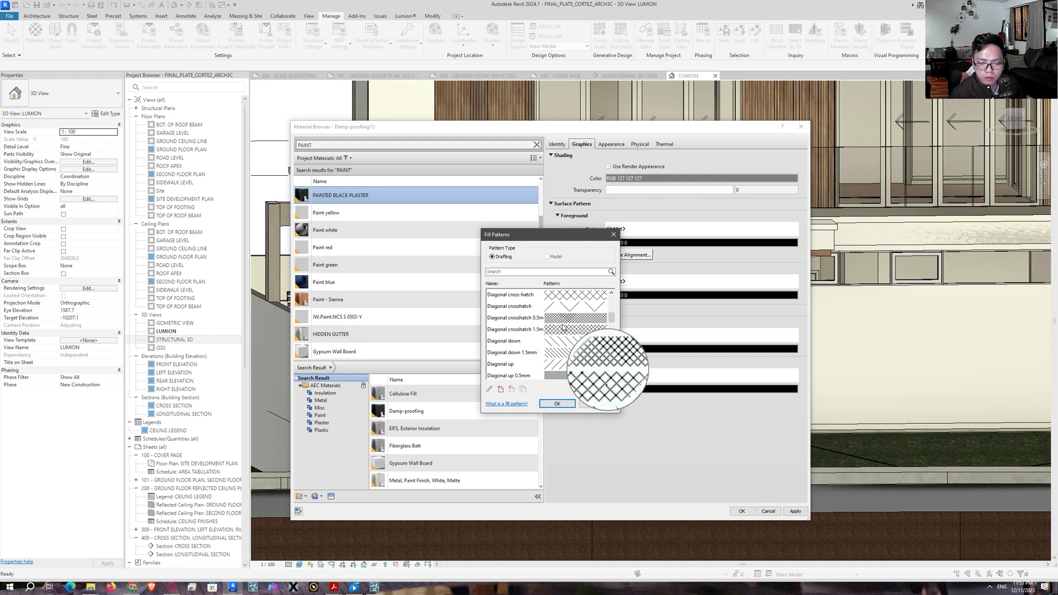
click(557, 403)
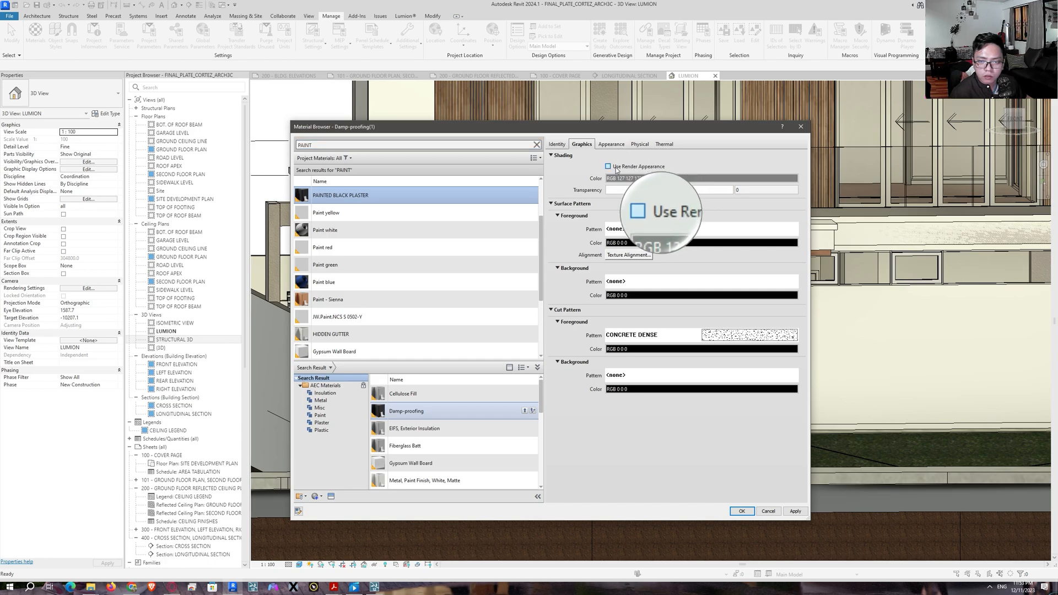
click(609, 166)
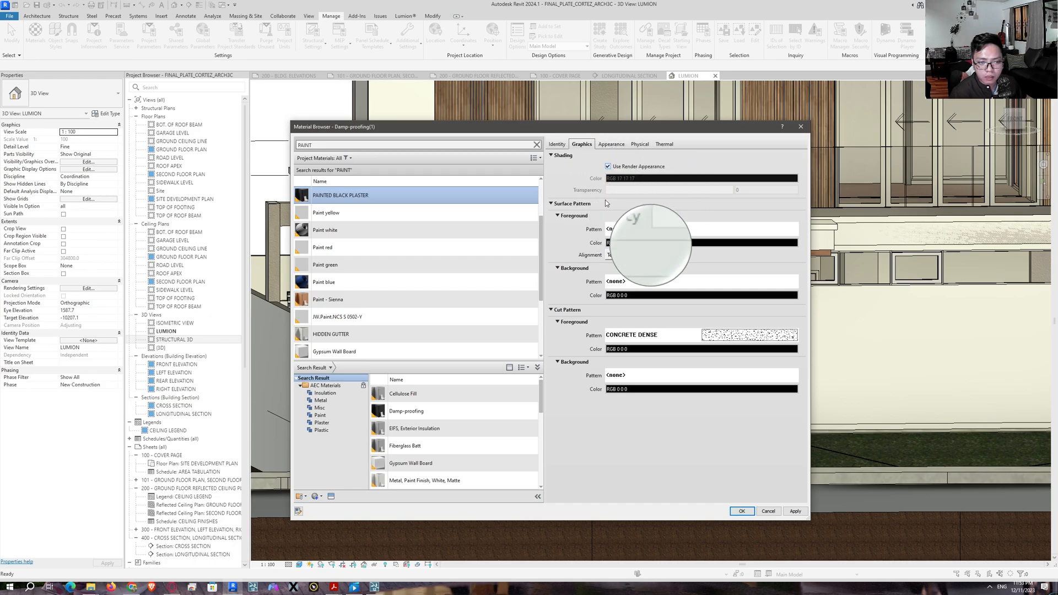
click(795, 510)
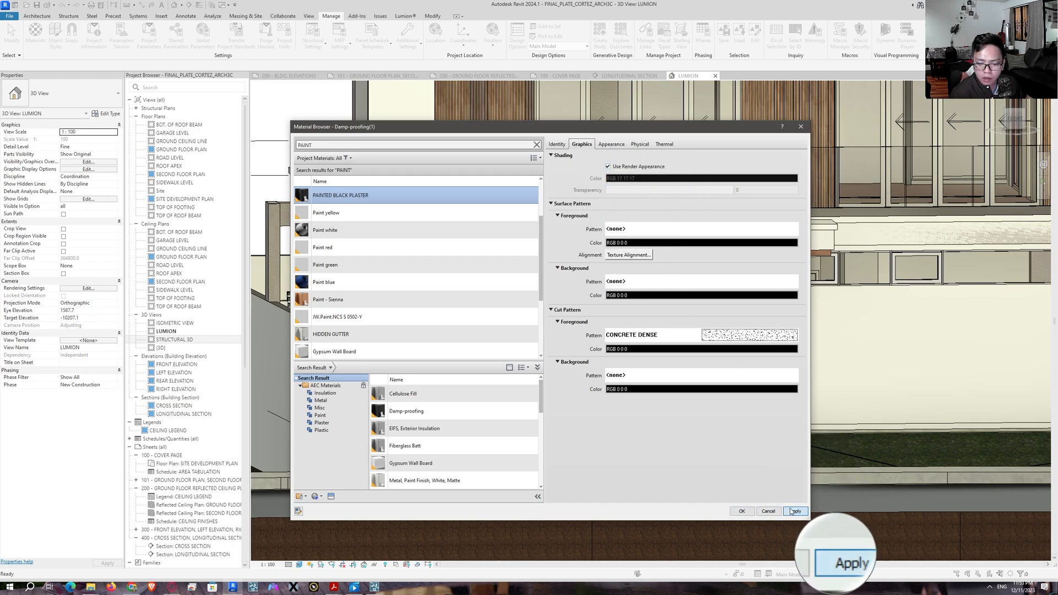
click(741, 511)
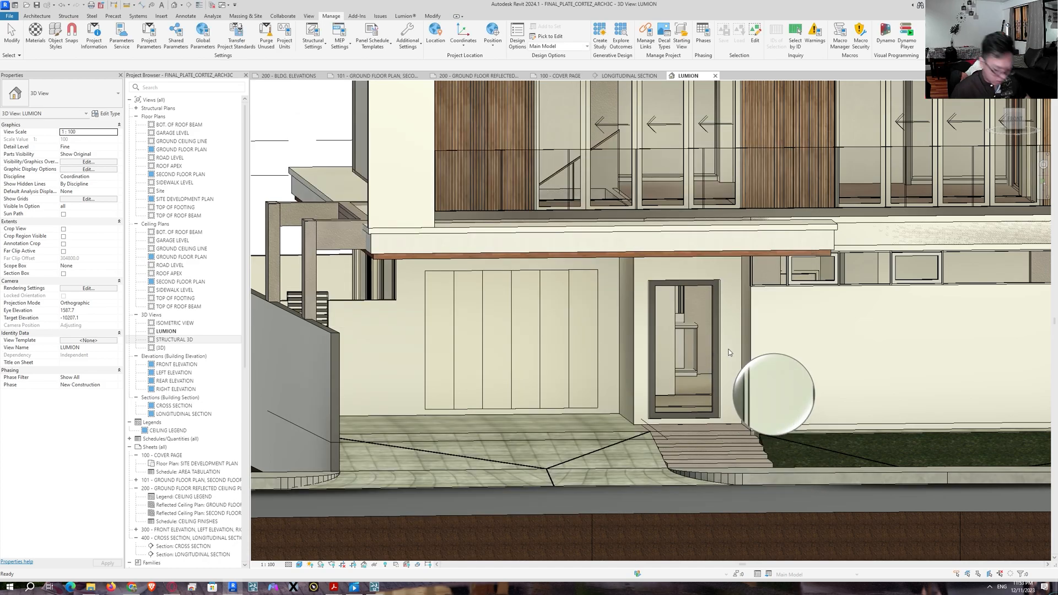
Start the Paint tool, find PAINTED BLACK PLASTER by searching BLACK, and paint the front face of the garage wall
key(p)
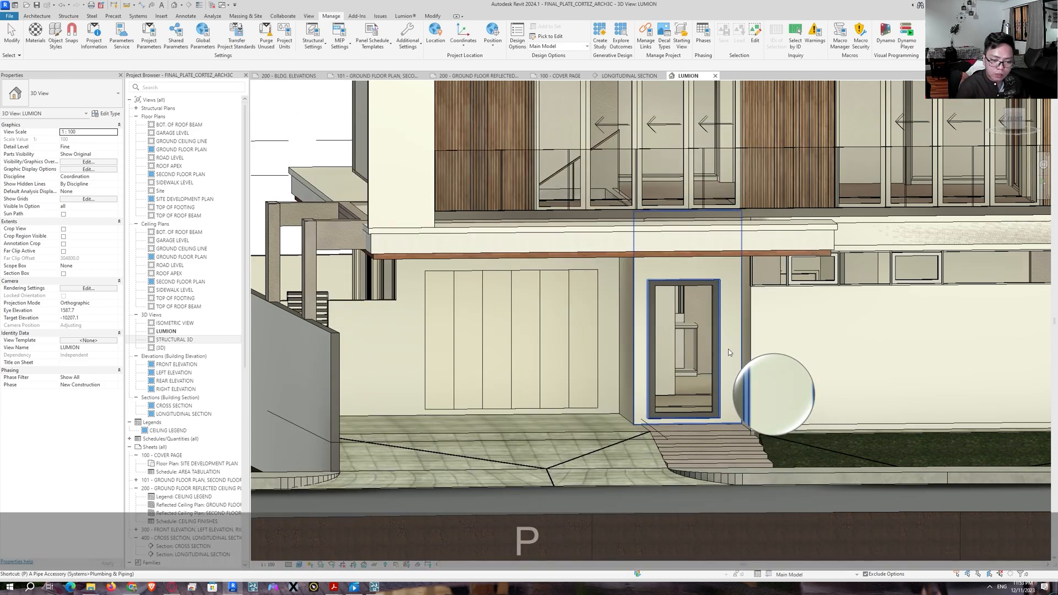
key(t)
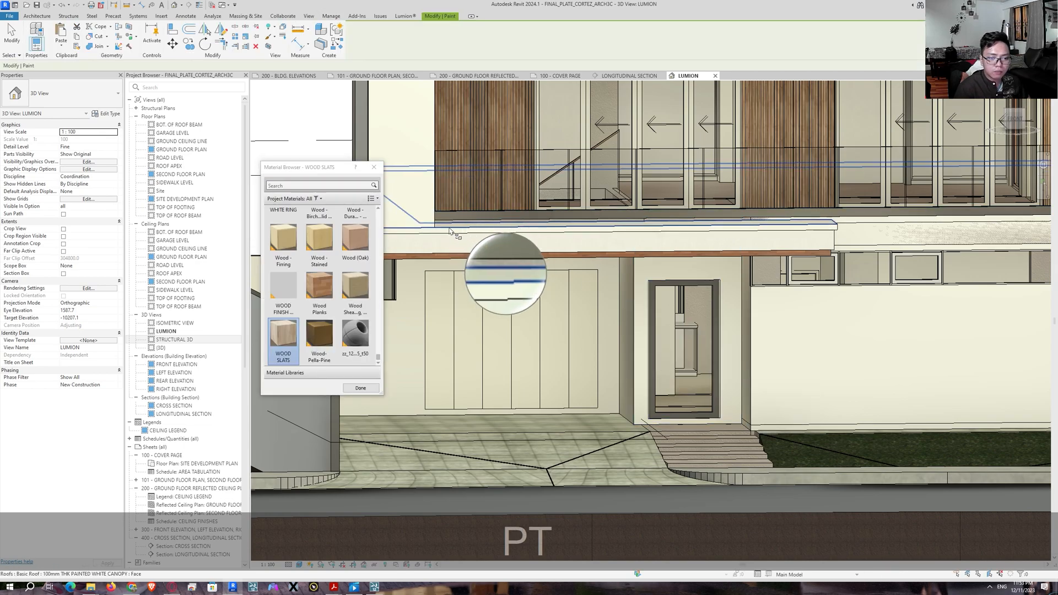
click(356, 187)
text(BLACK)
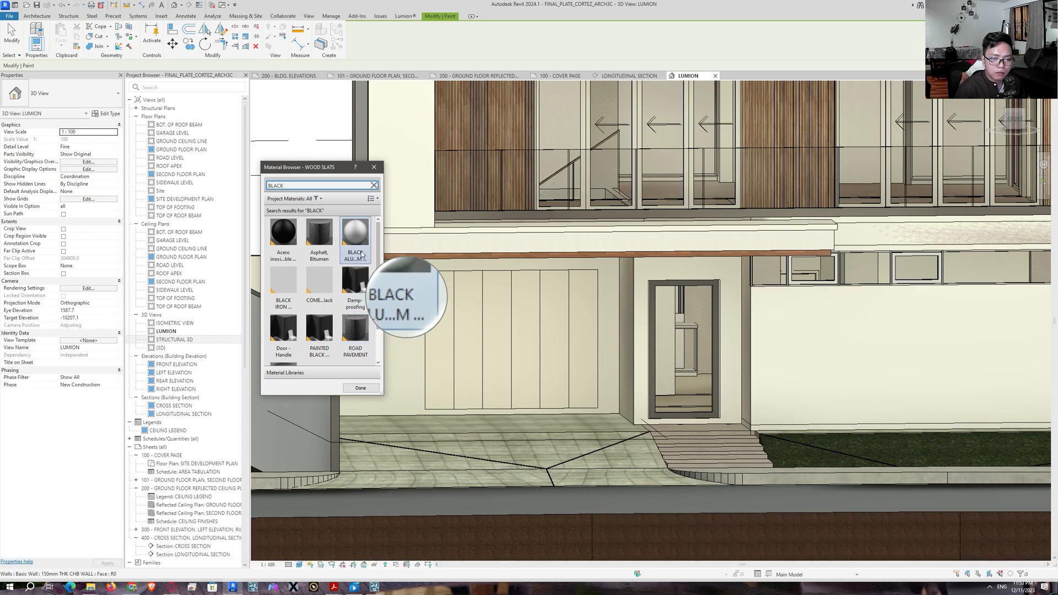
click(319, 334)
middle_drag(474, 329, 563, 292)
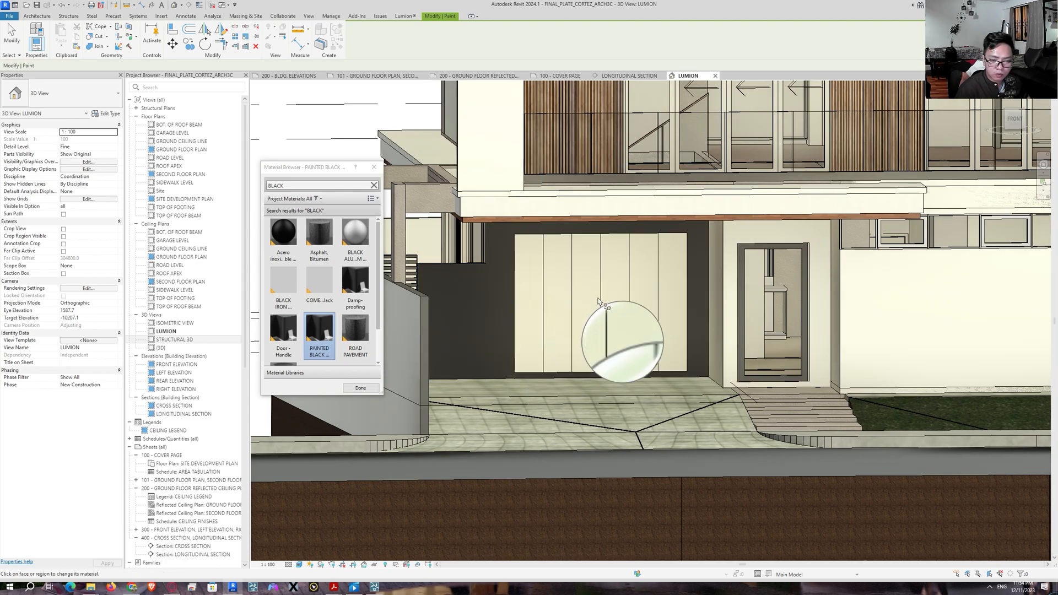
Paint the wall face around the entrance door with PAINTED BLACK PLASTER and finish painting
shift+middle_drag(689, 326, 738, 271)
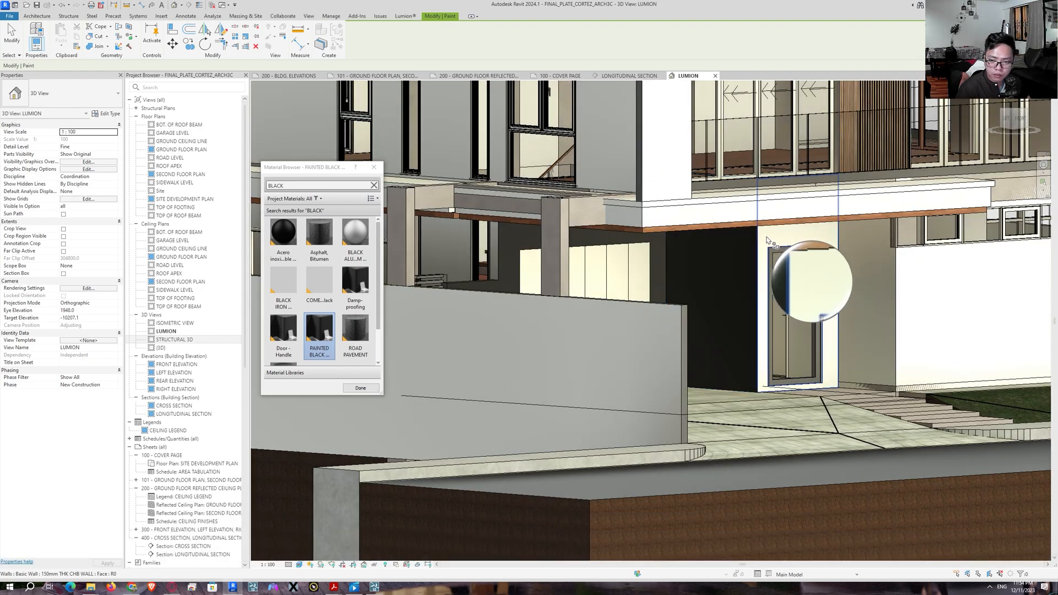
click(702, 329)
shift+middle_drag(702, 329, 650, 325)
scroll(801, 352, up, 3)
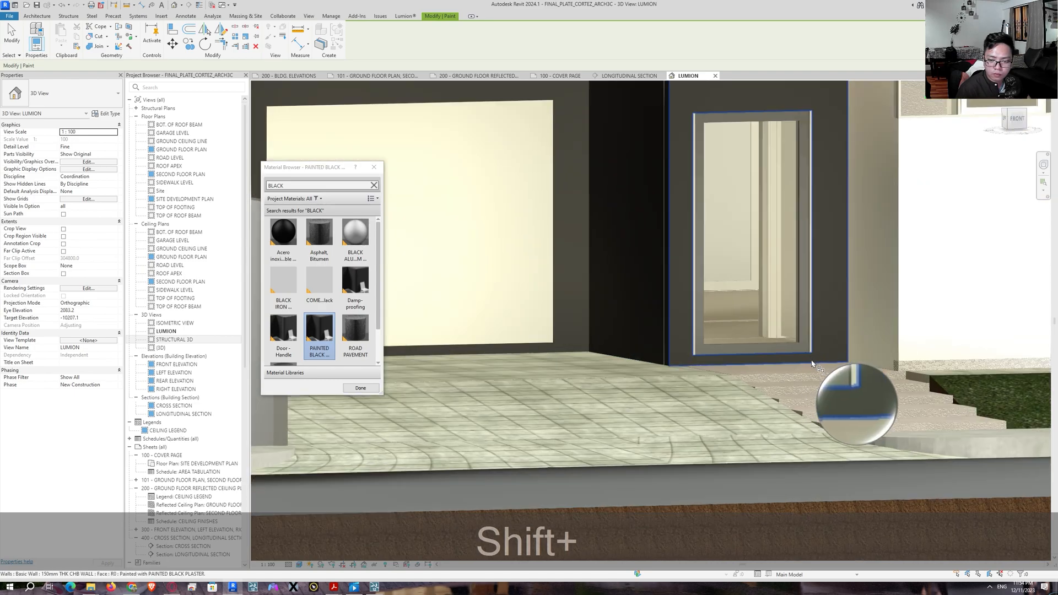
middle_drag(496, 331, 532, 362)
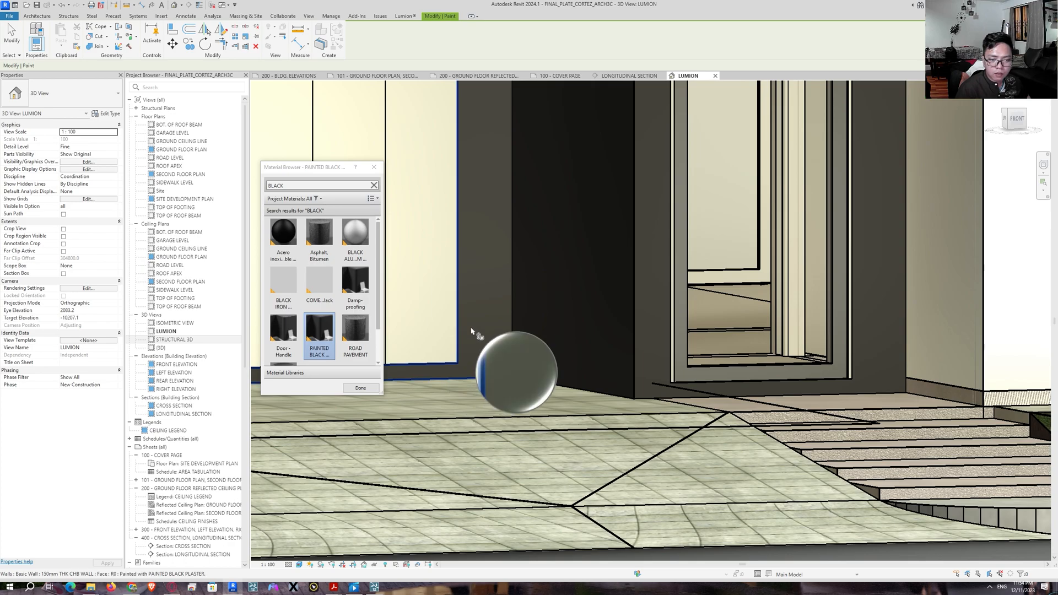
middle_drag(470, 330, 611, 352)
click(360, 388)
key(Escape)
Set the panel material of the garage wall's 1000x2400 double flush panel cabinet door type to PAINTED BLACK PLASTER
scroll(468, 330, down, 5)
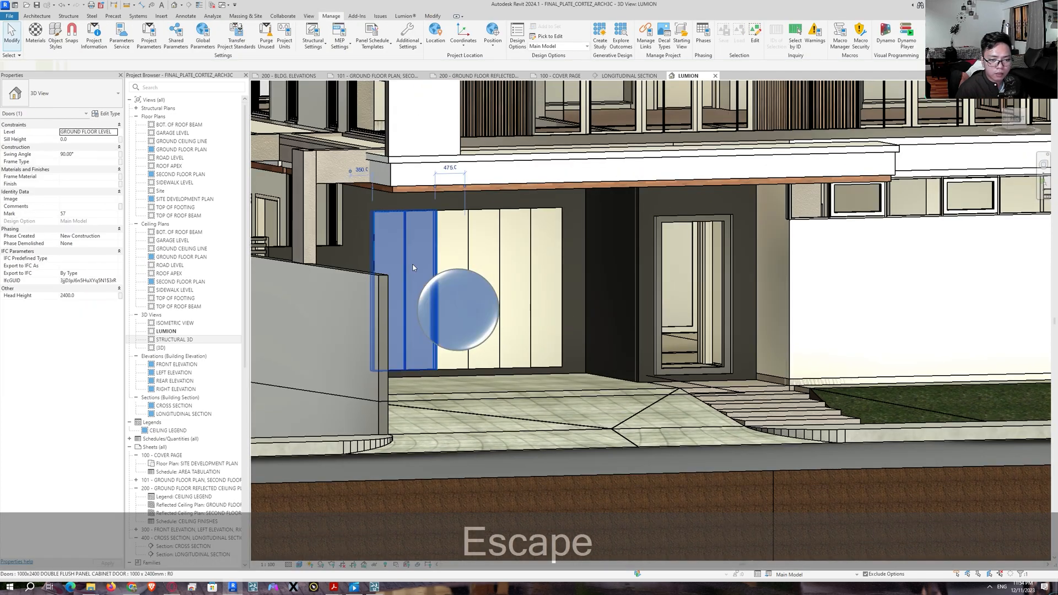
click(414, 268)
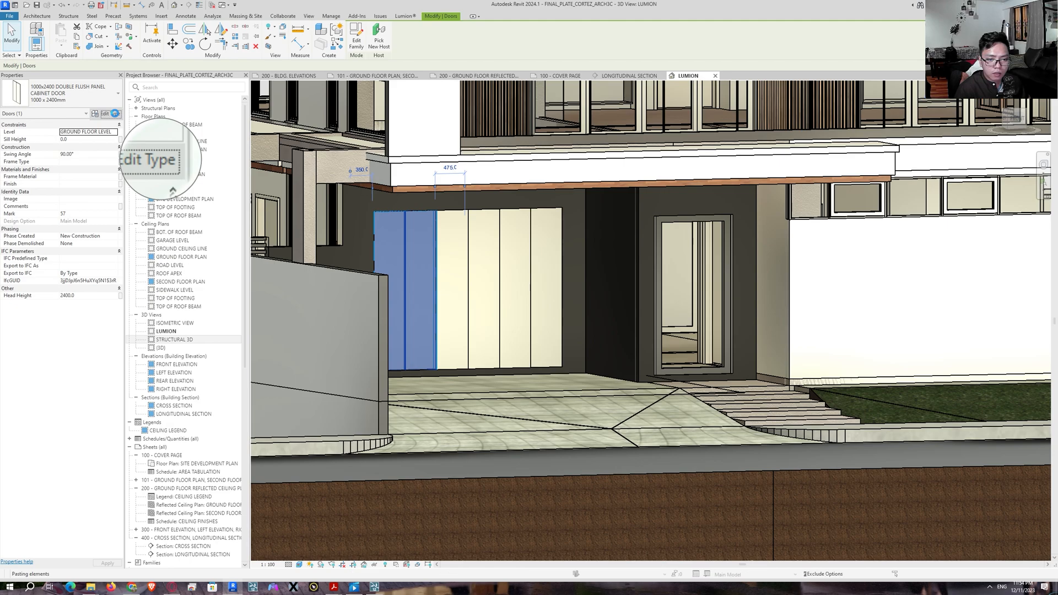
click(113, 113)
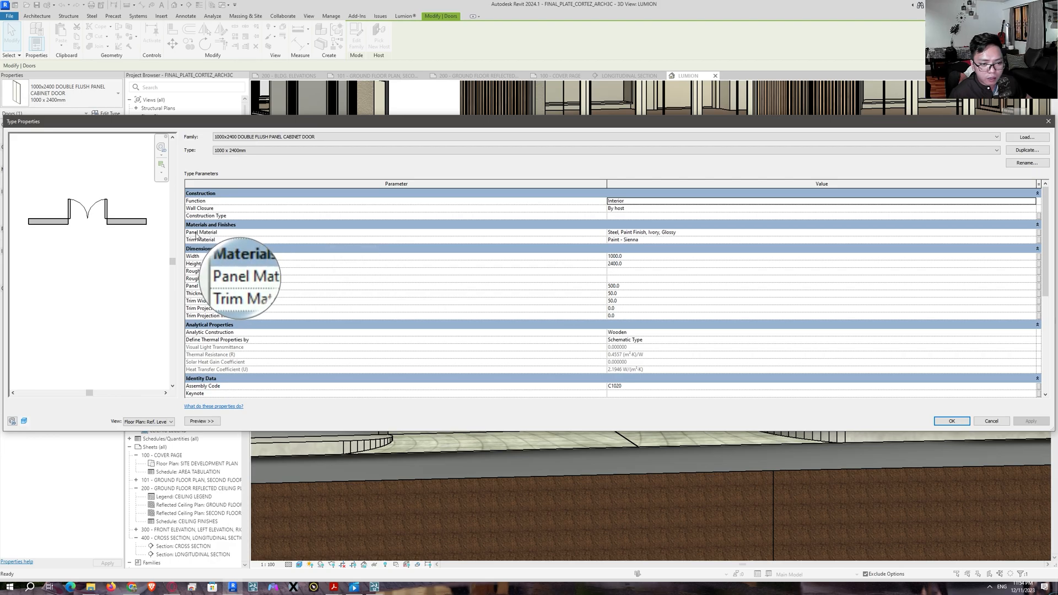
click(647, 232)
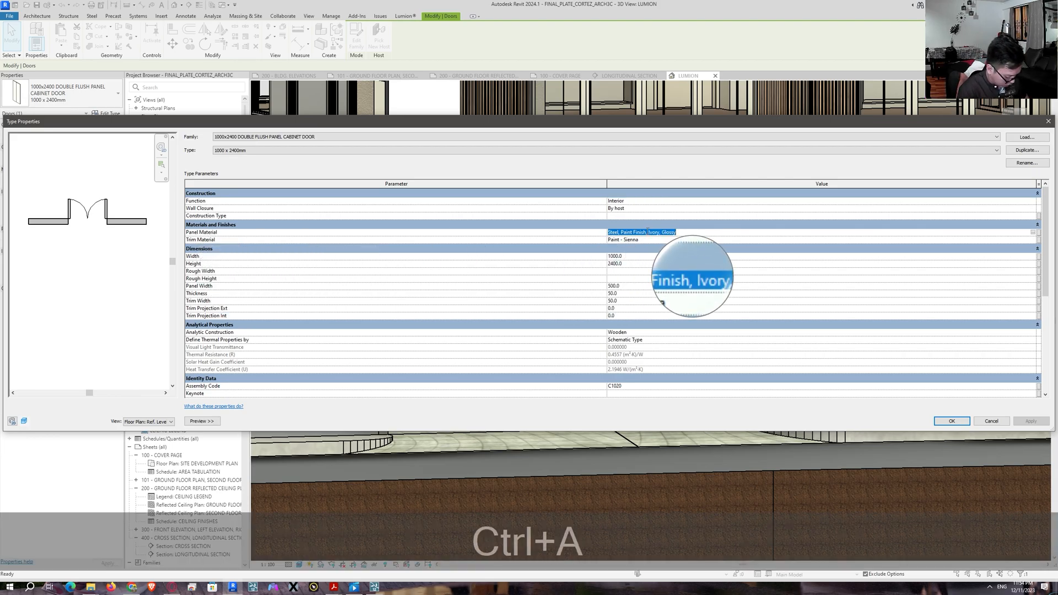
text(BPAINTE)
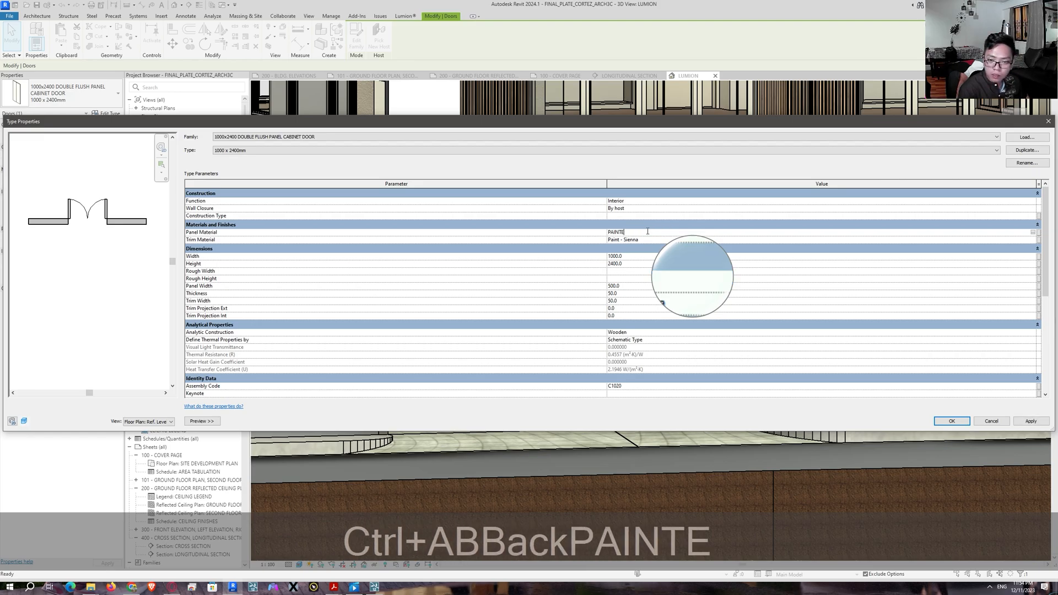
text(D BLACK PLASTER)
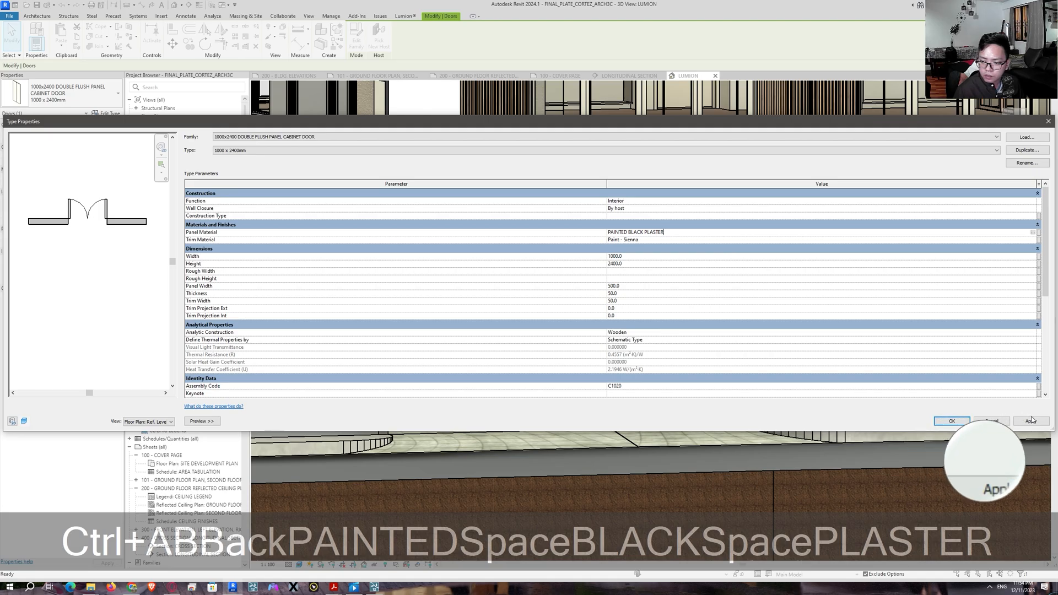
click(958, 421)
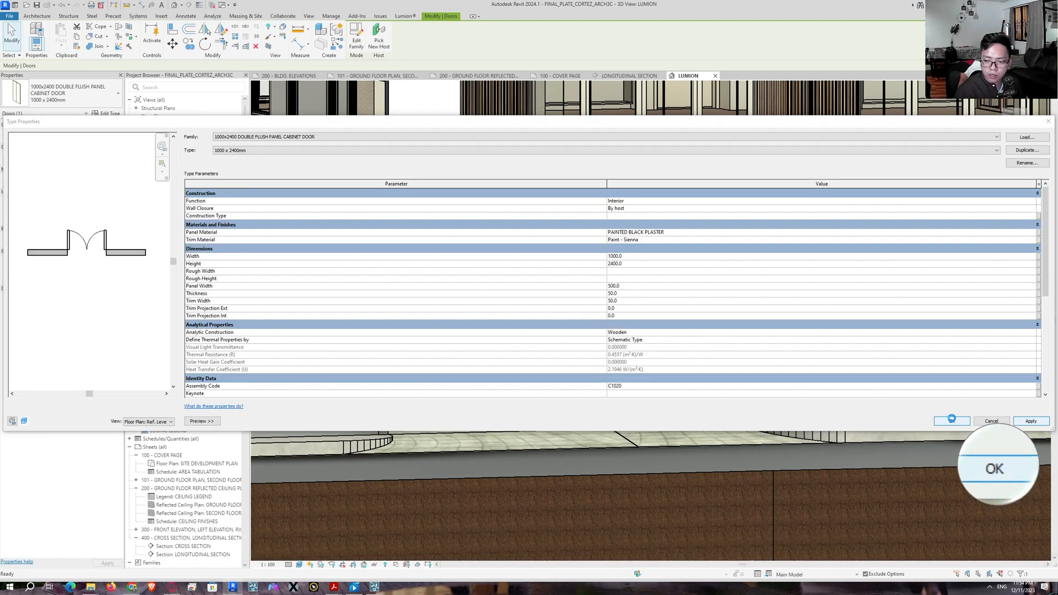
key(Escape)
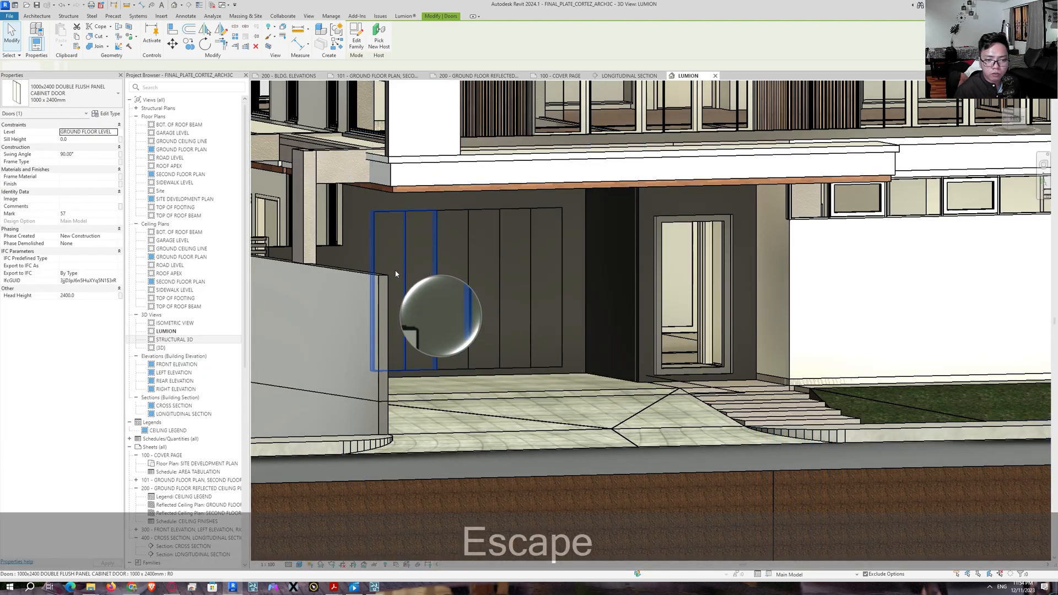
Search the materials for ADOBE and add the library material Brick, Adobe to the project
scroll(639, 348, up, 3)
mouse_move(639, 348)
shift+middle_down()
mouse_move(736, 398)
mouse_move(634, 390)
mouse_move(626, 345)
shift+middle_up()
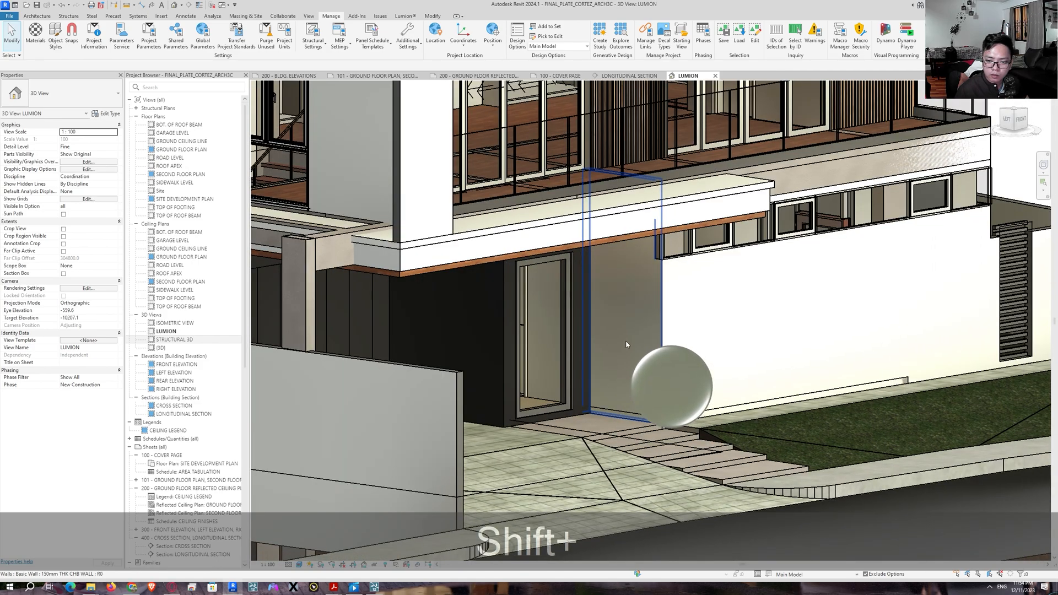
shift+middle_drag(914, 315, 737, 324)
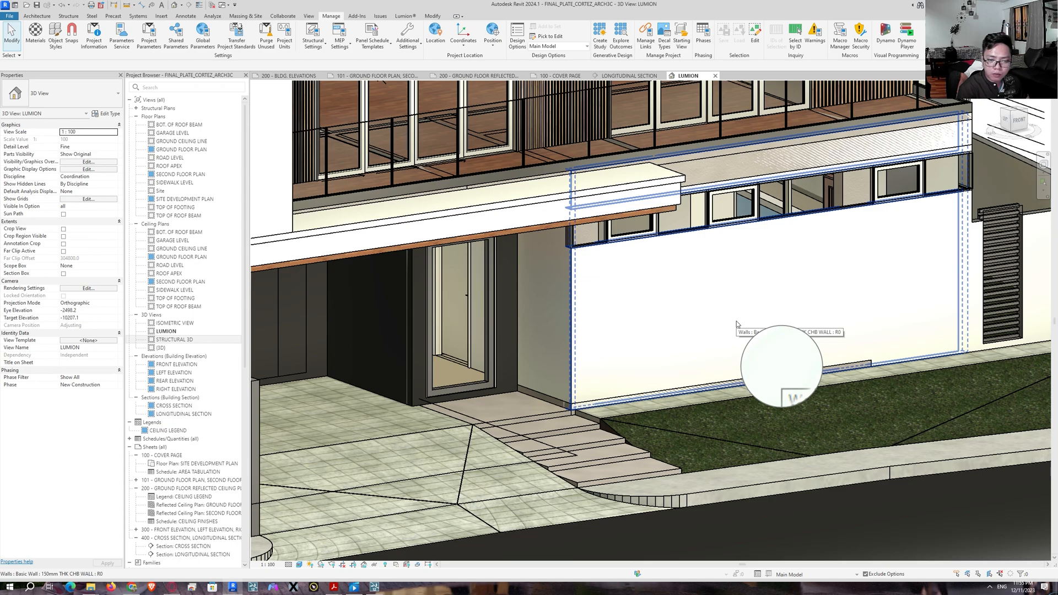
click(35, 33)
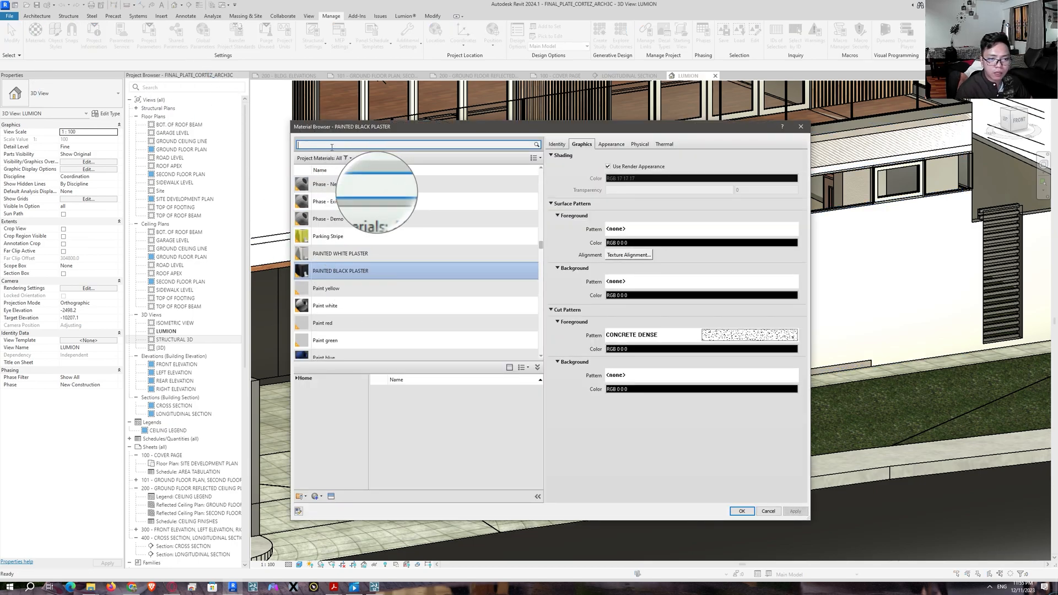
text(ADOBE)
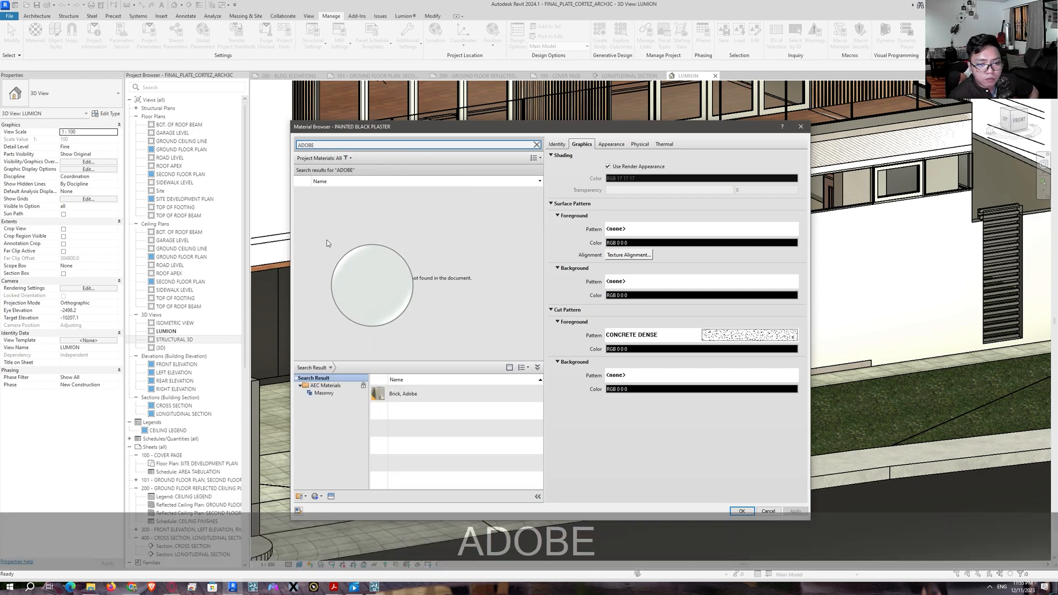
click(438, 396)
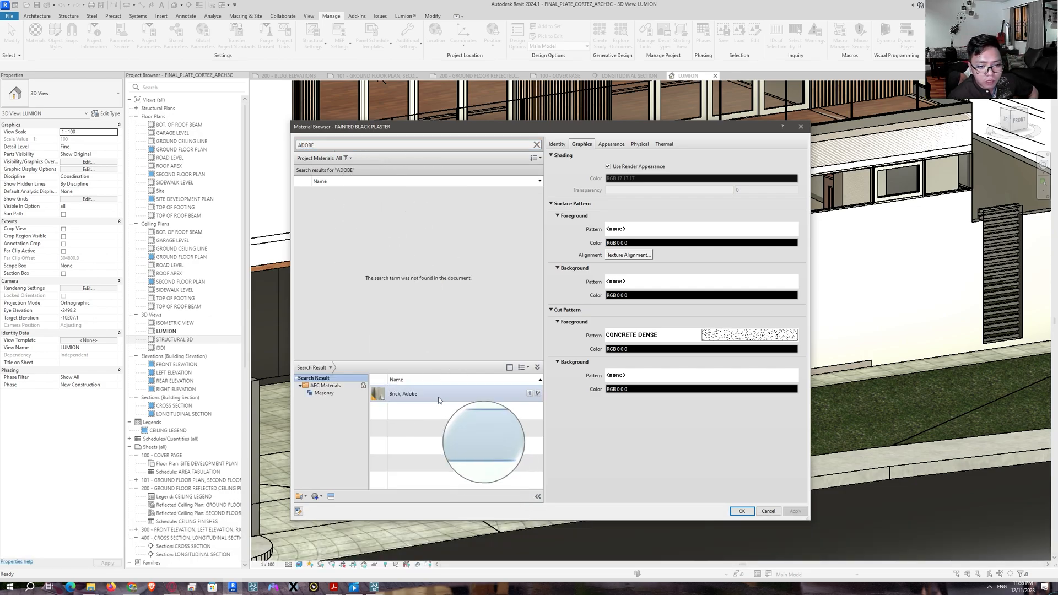
click(530, 393)
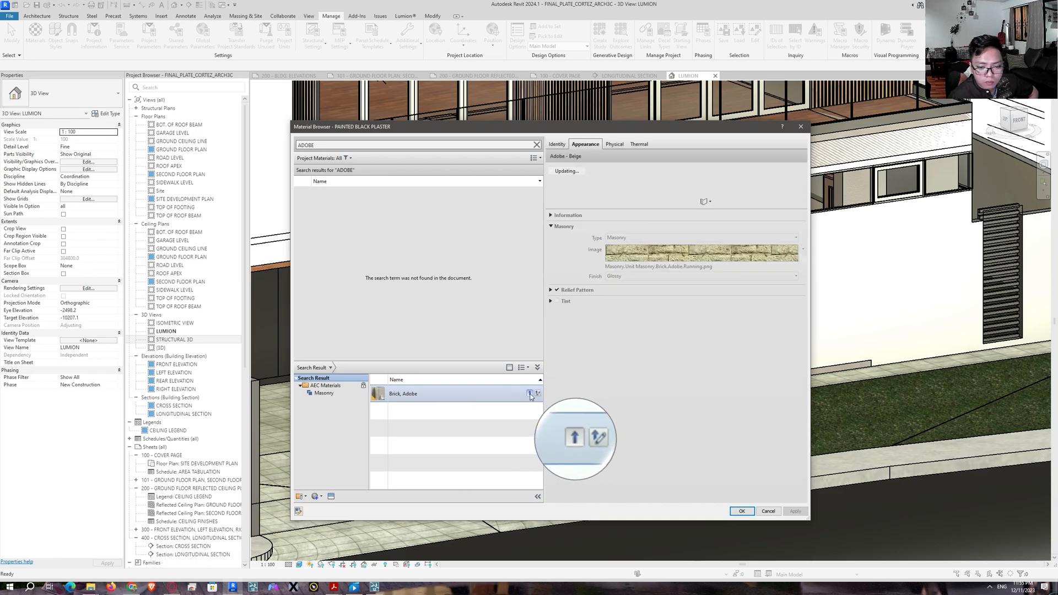
Duplicate Brick, Adobe with its assets and name the copy ADOBE STONE FINISH
right_click(391, 198)
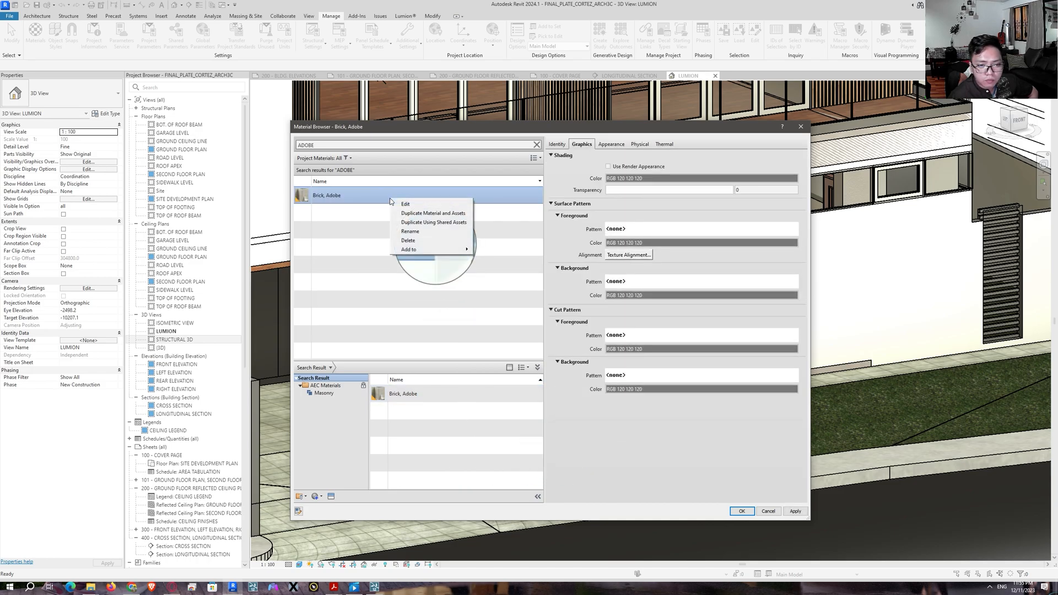
click(413, 213)
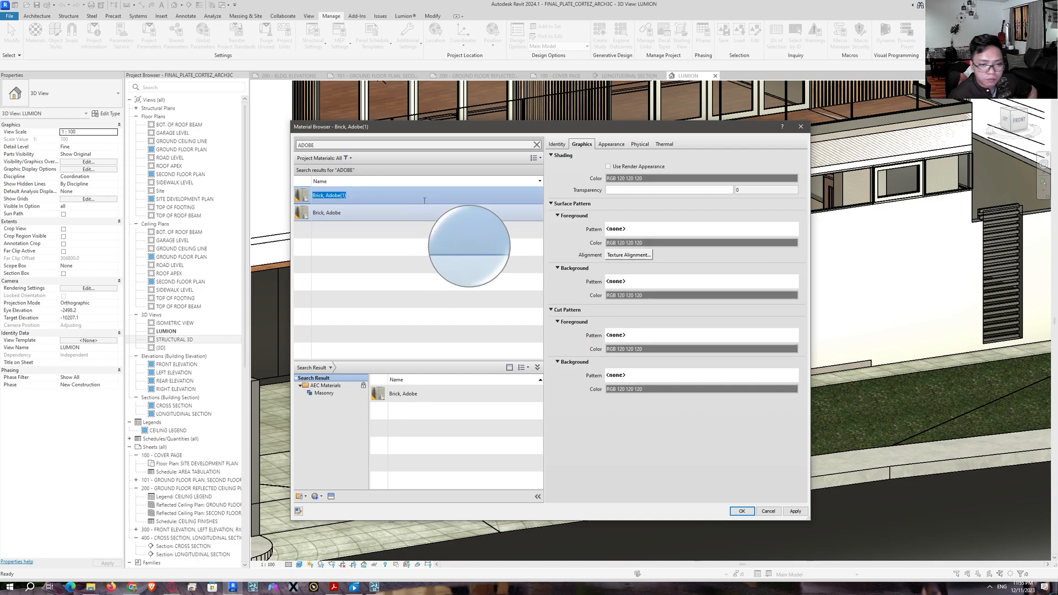
text(ADOB)
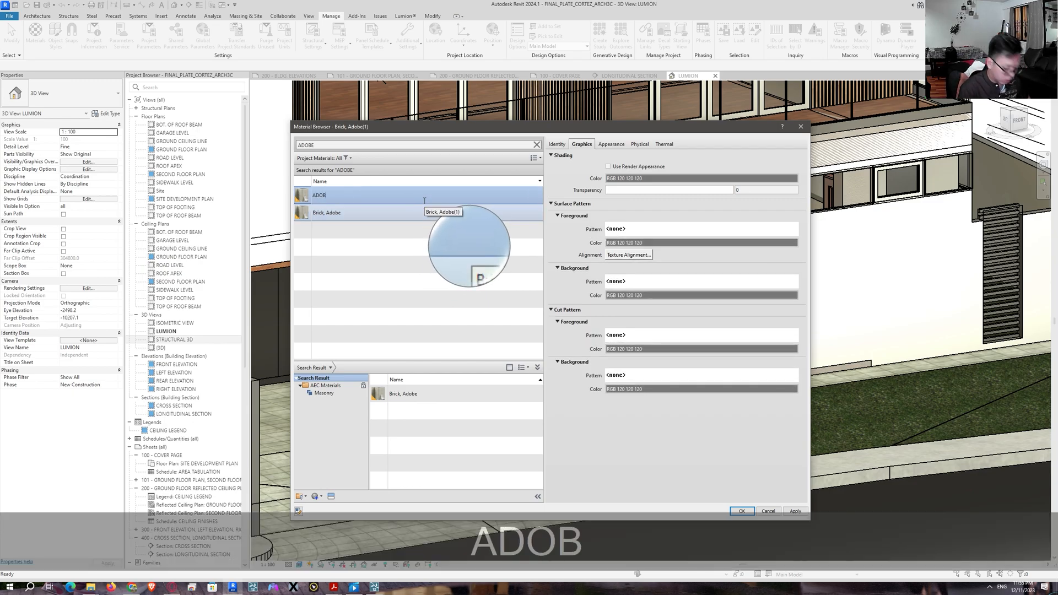
text(E )
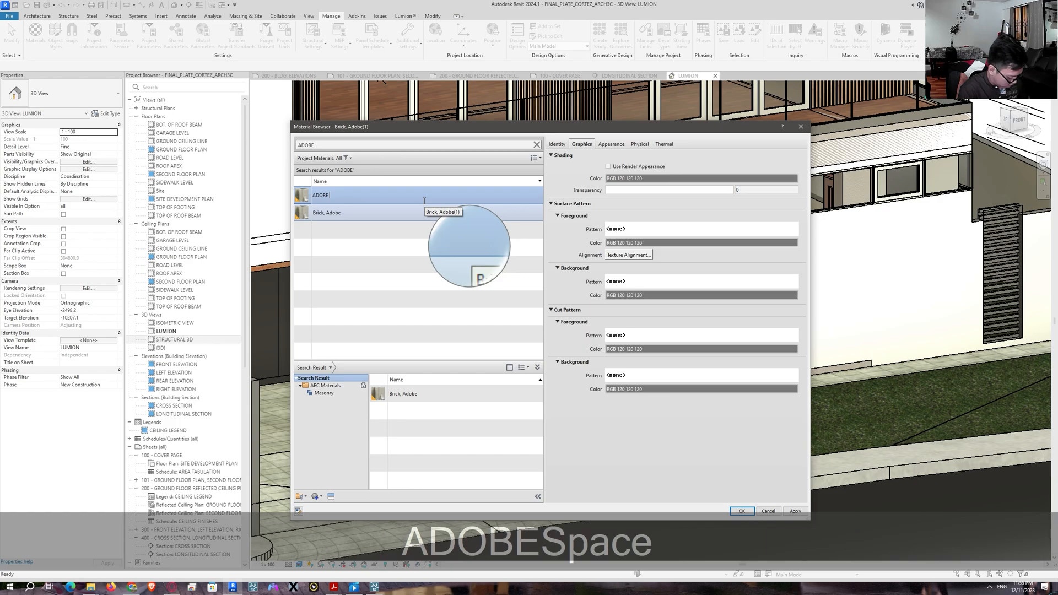
text(STONE FINISH)
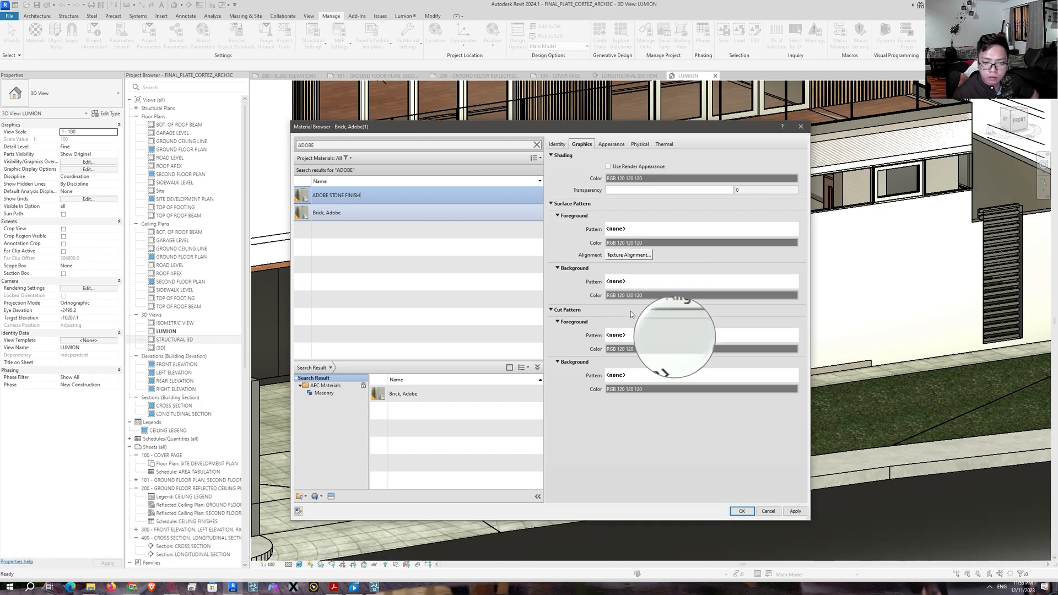
Set the cut foreground pattern of ADOBE STONE FINISH to Brickwork
click(623, 337)
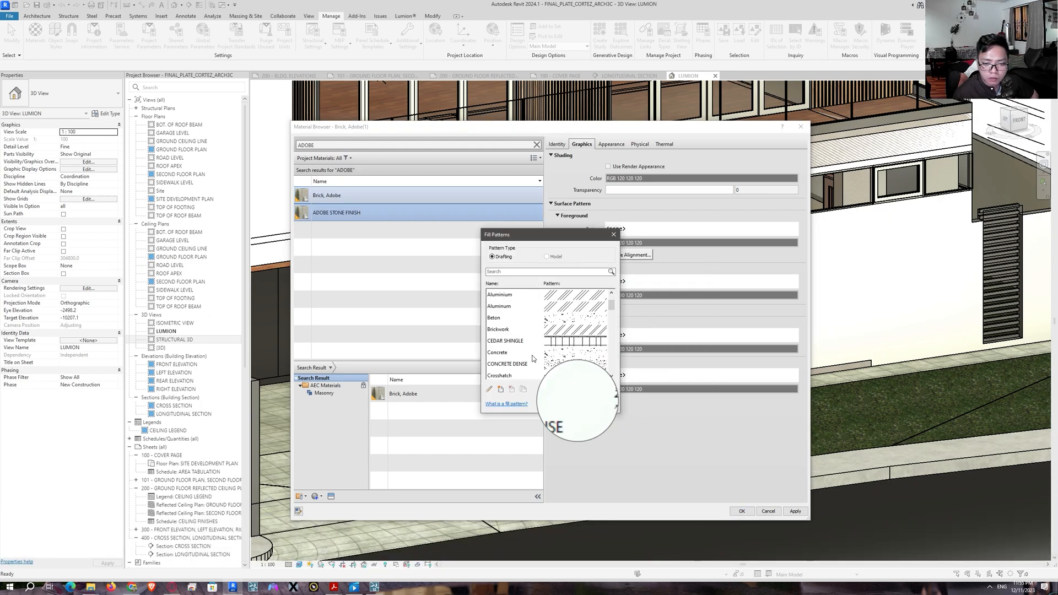
click(555, 332)
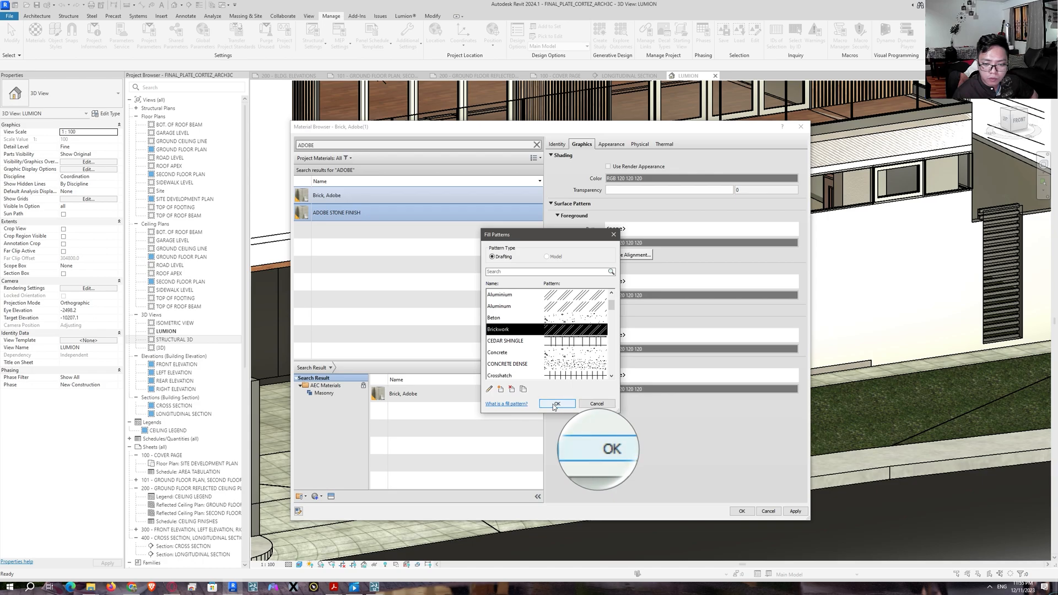
click(556, 403)
Choose the model fill pattern Brick 75x225 as the surface foreground pattern of ADOBE STONE FINISH
click(620, 228)
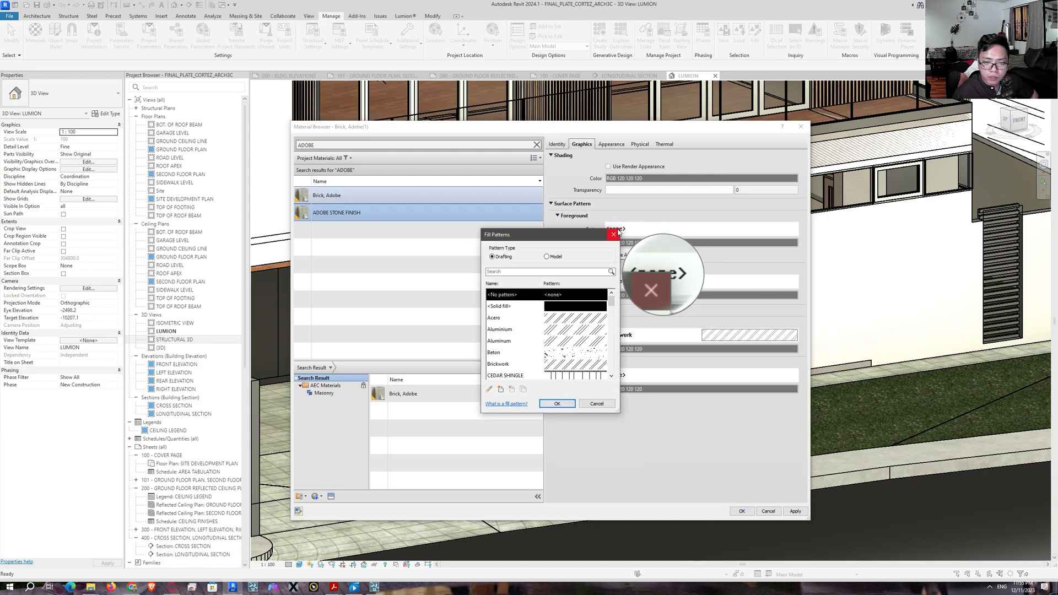
click(546, 256)
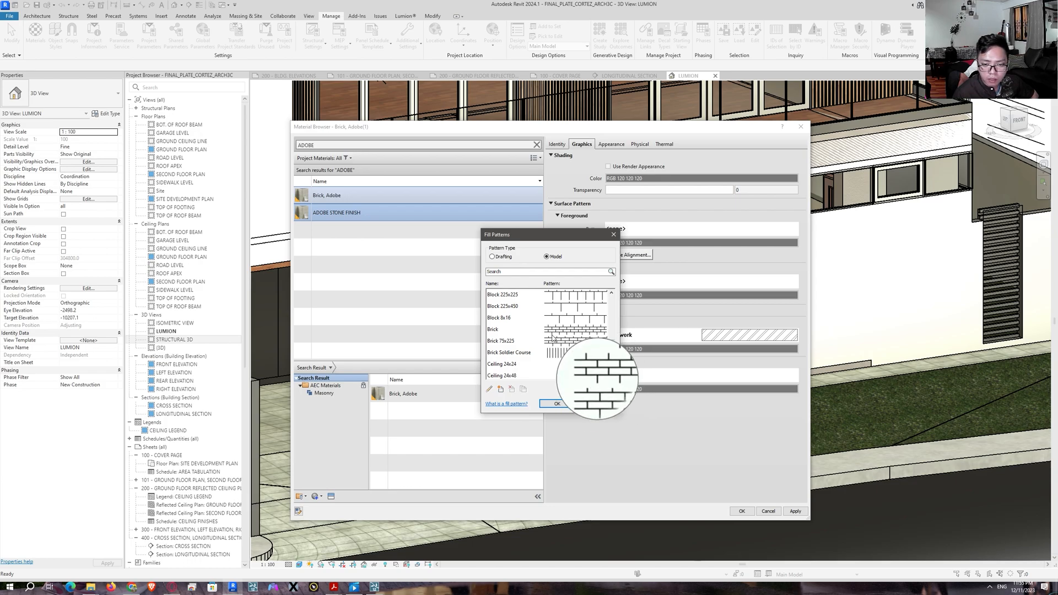
scroll(553, 342, down, 5)
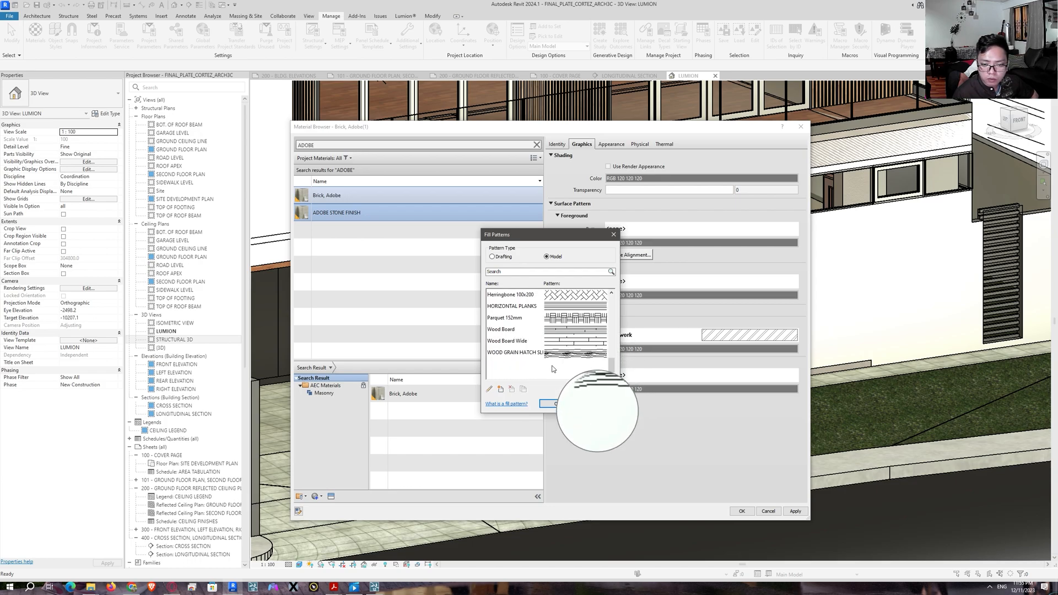
scroll(551, 363, up, 1)
scroll(551, 363, up, 2)
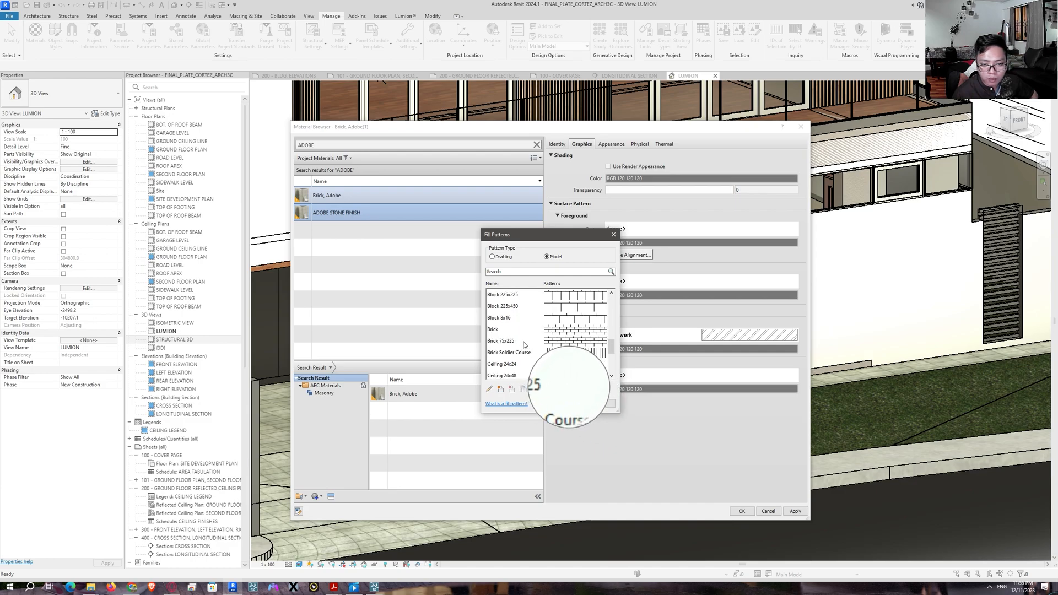
scroll(545, 344, up, 2)
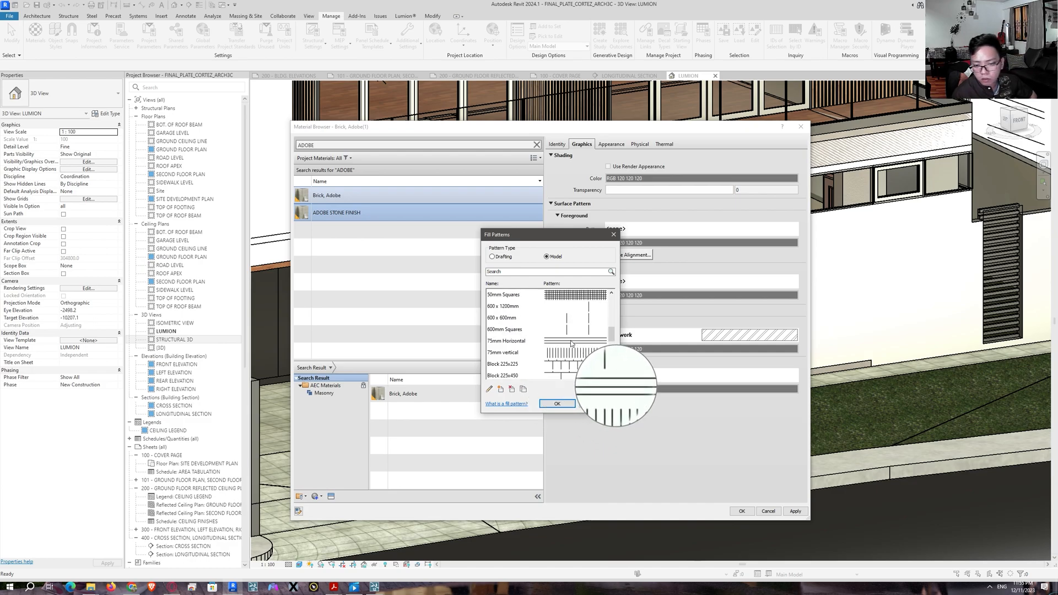
scroll(571, 343, up, 1)
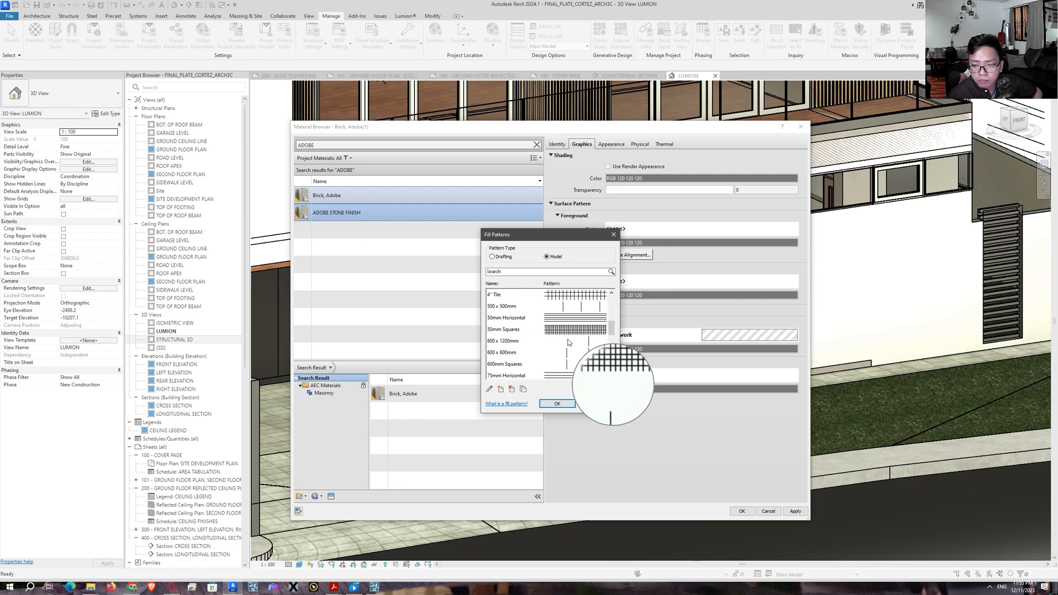
scroll(567, 341, down, 3)
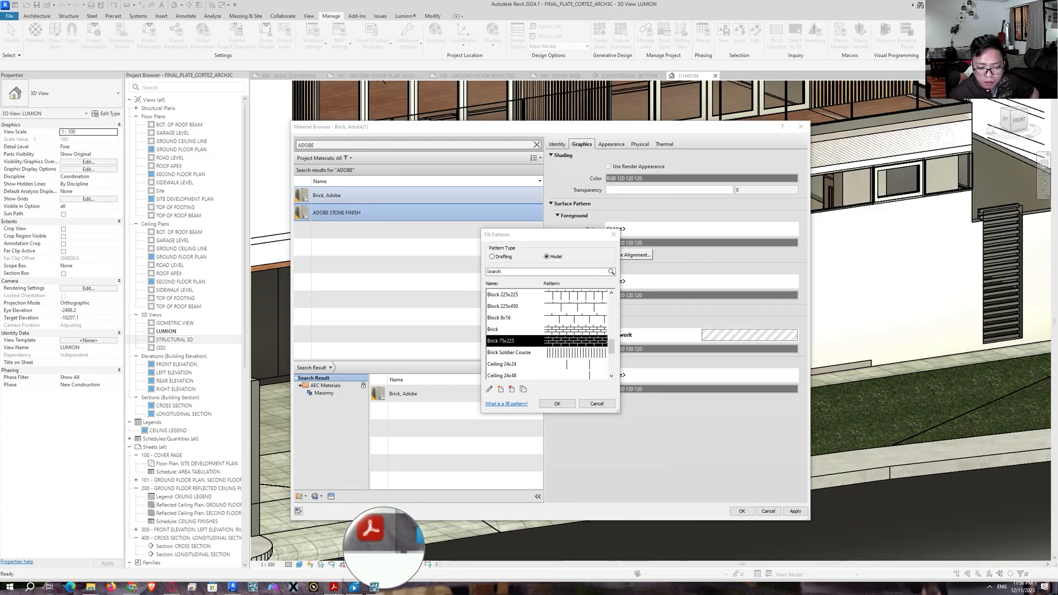
Switch to Adobe Acrobat, examine the stone wall in the reference house render, and return to Revit
key(alt+Tab)
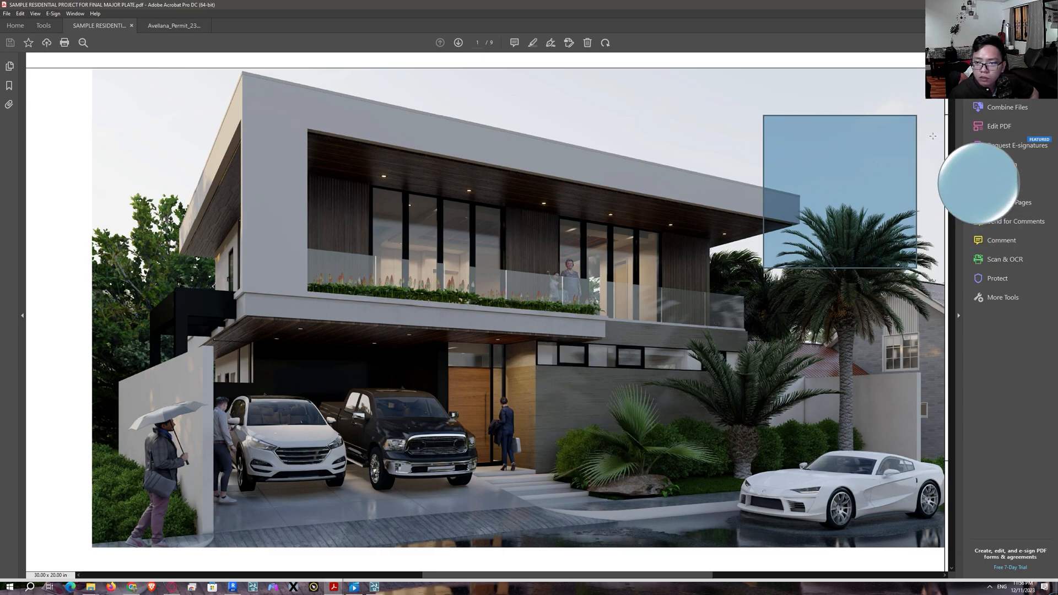
scroll(930, 176, down, 1)
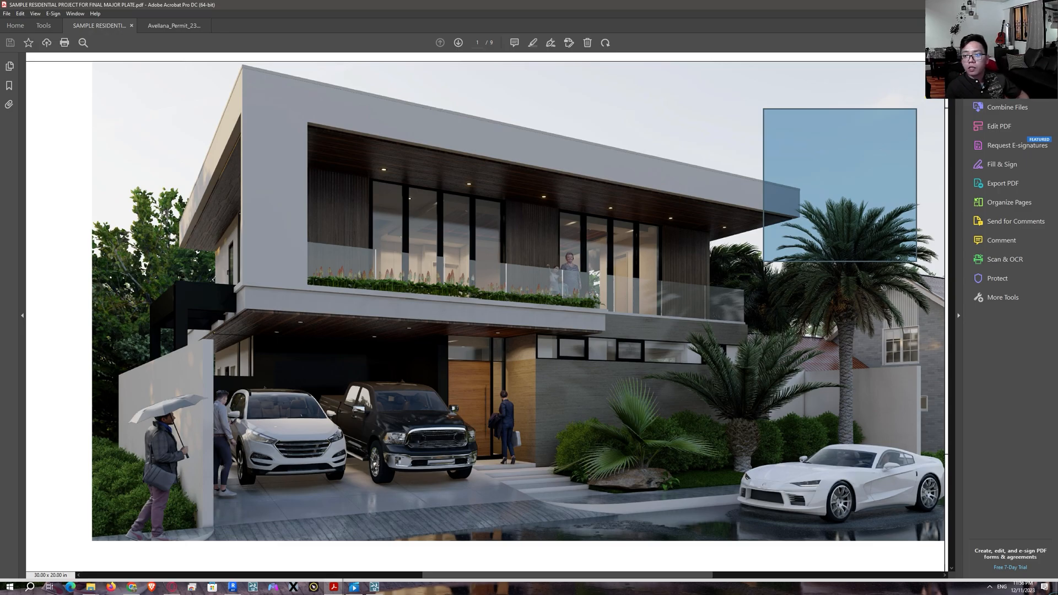
key(alt+Tab)
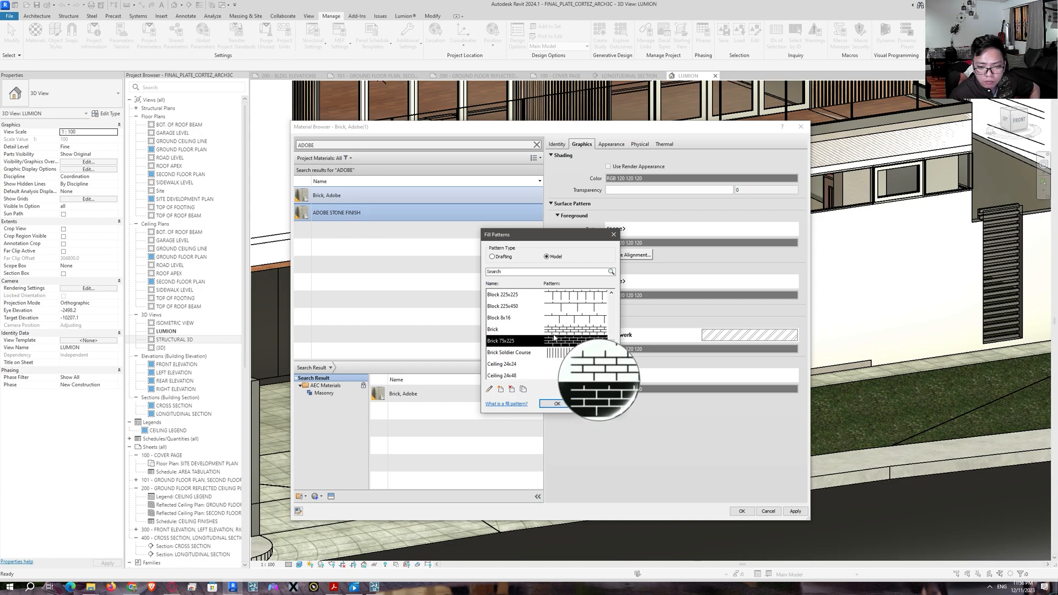
Confirm the Brick 75x225 surface pattern, apply the material changes and close the Material Browser
click(556, 403)
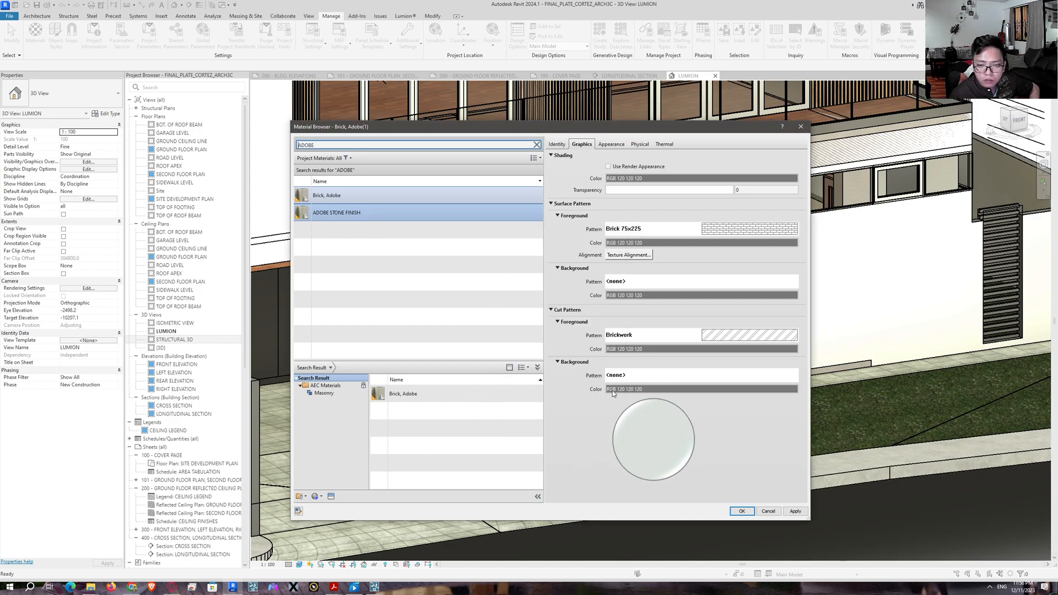
click(795, 511)
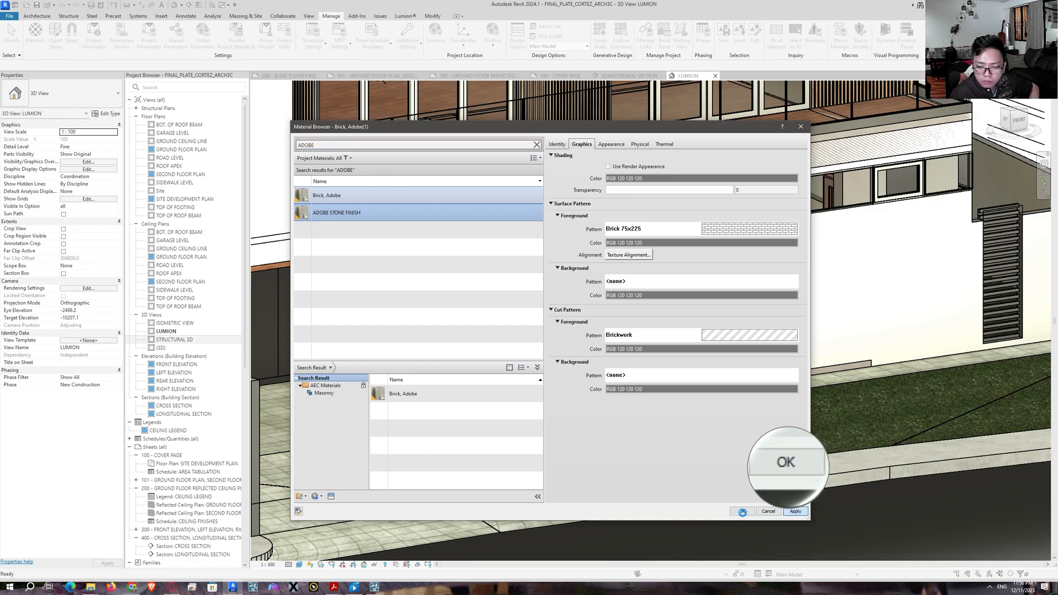
click(741, 511)
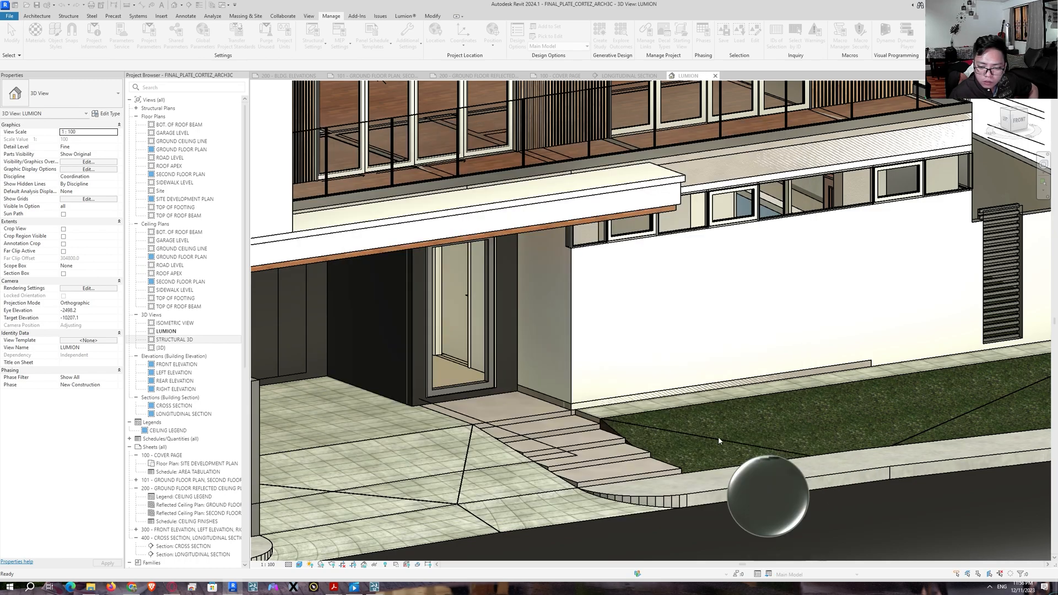
Paint the wall face beside the entrance and the long front wall face with ADOBE STONE FINISH
key(p)
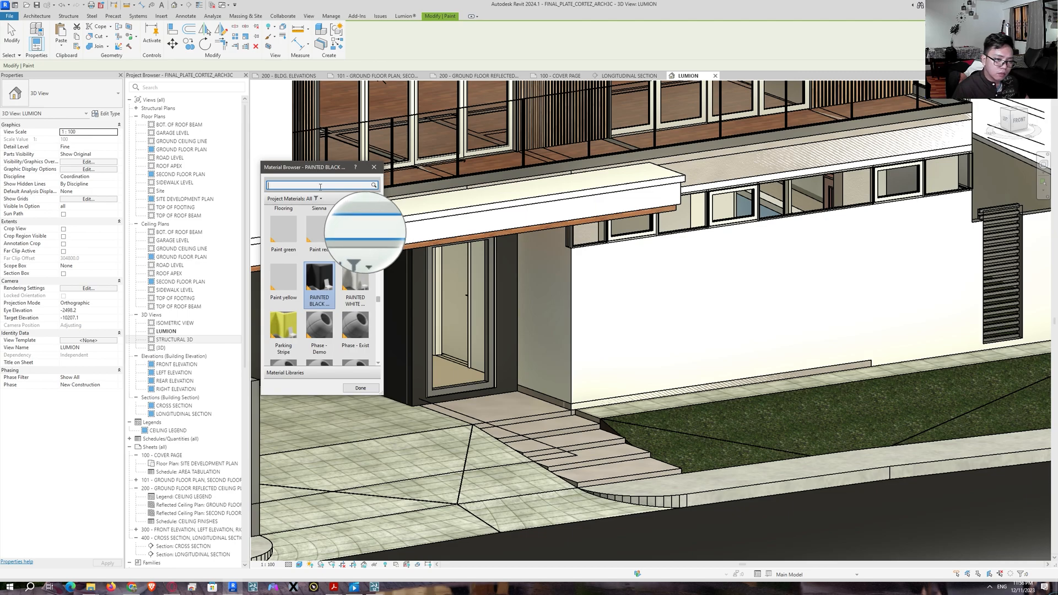
text(ADOBE)
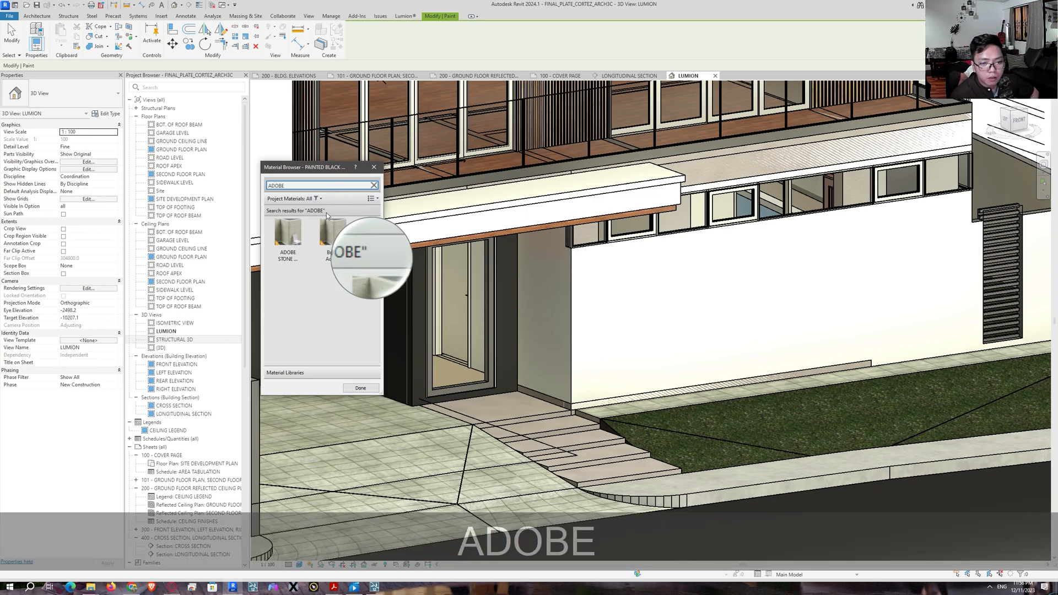
click(295, 252)
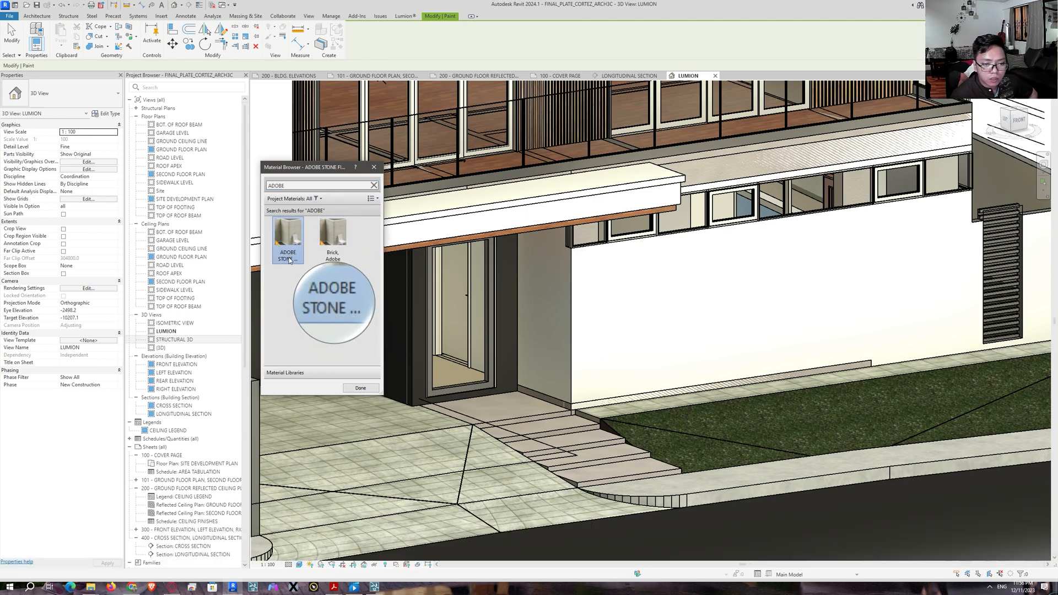
click(556, 295)
scroll(609, 286, up, 2)
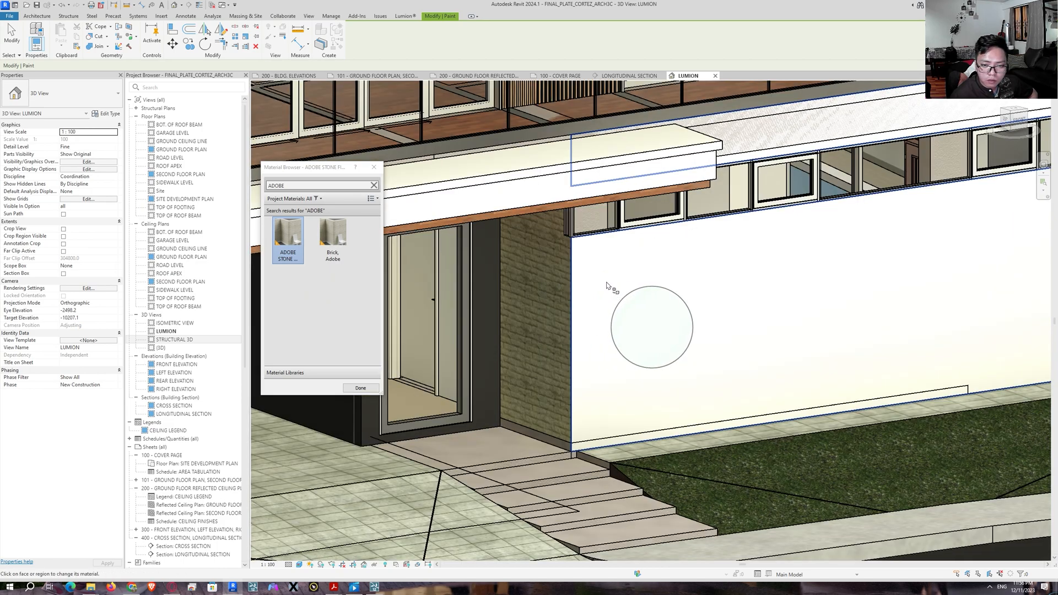
click(607, 286)
Paint the side wall face around the corner above the louvres with ADOBE STONE FINISH and finish painting
scroll(611, 292, down, 3)
mouse_move(842, 323)
shift+middle_down()
mouse_move(738, 336)
mouse_move(750, 325)
shift+middle_up()
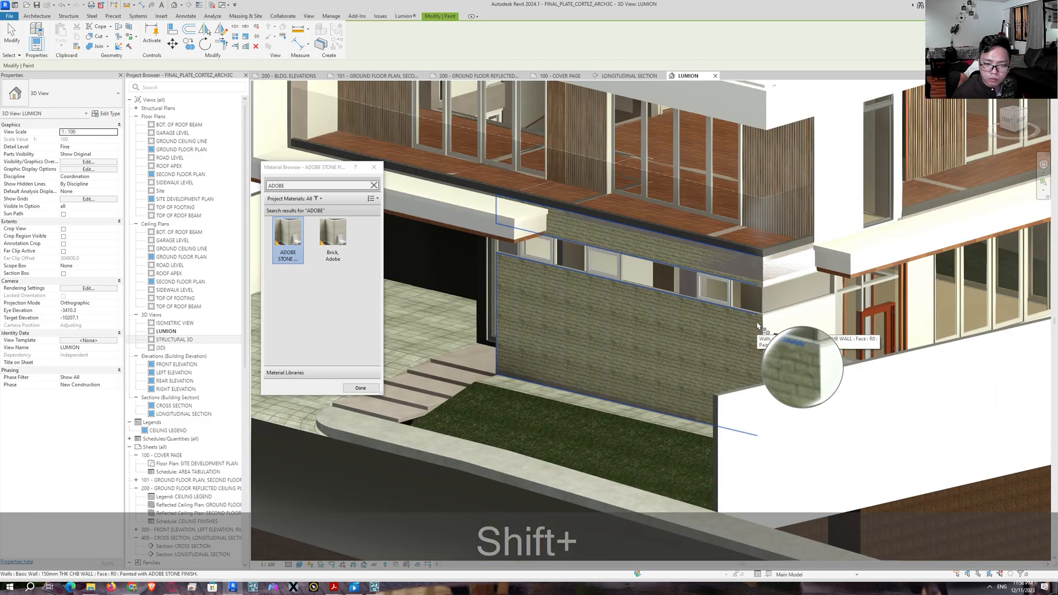
scroll(826, 317, up, 2)
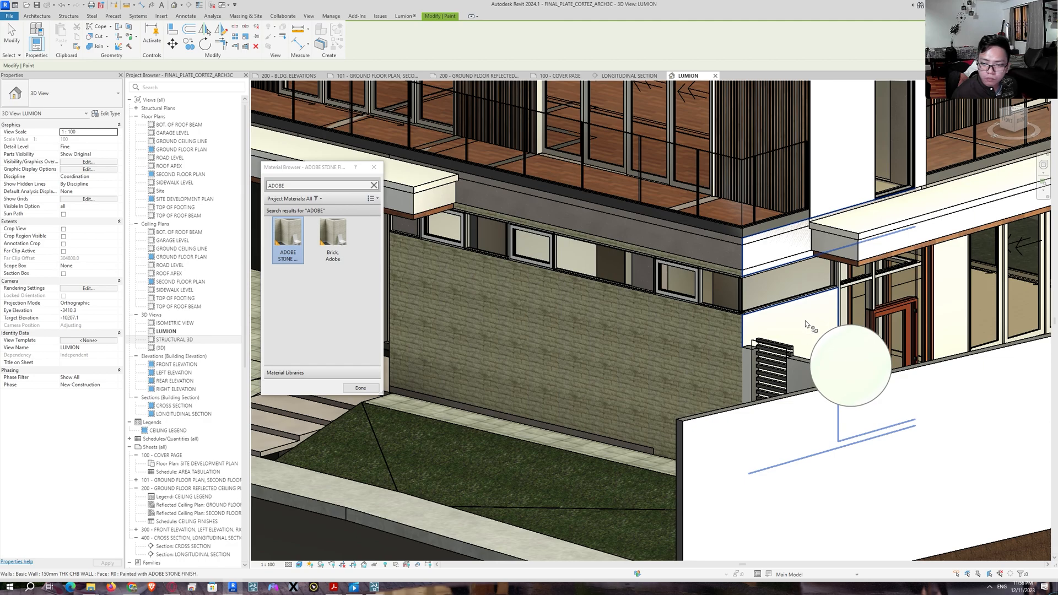
click(805, 325)
scroll(605, 291, up, 2)
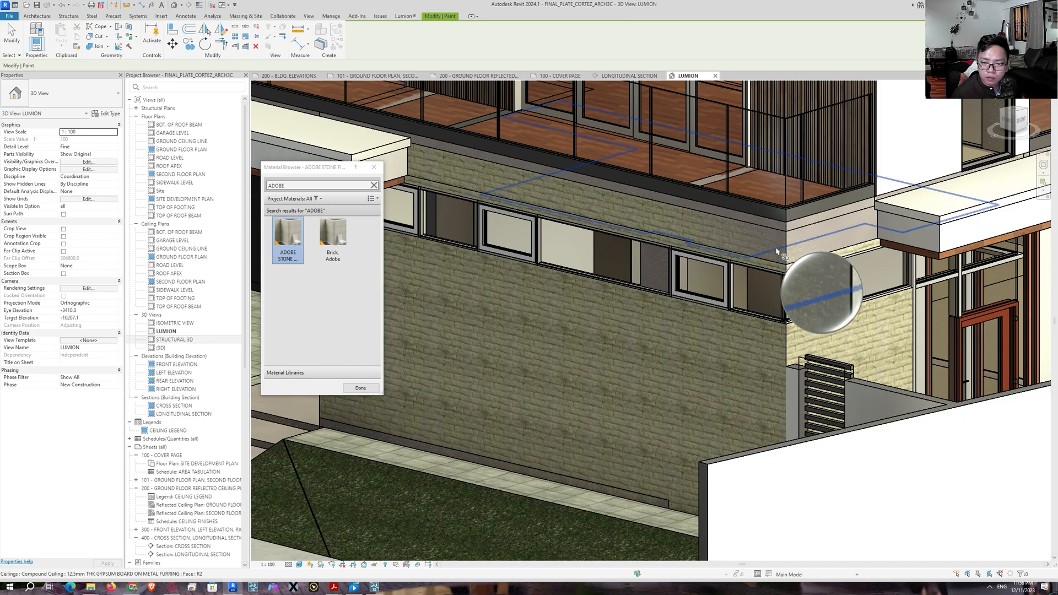
scroll(776, 252, up, 2)
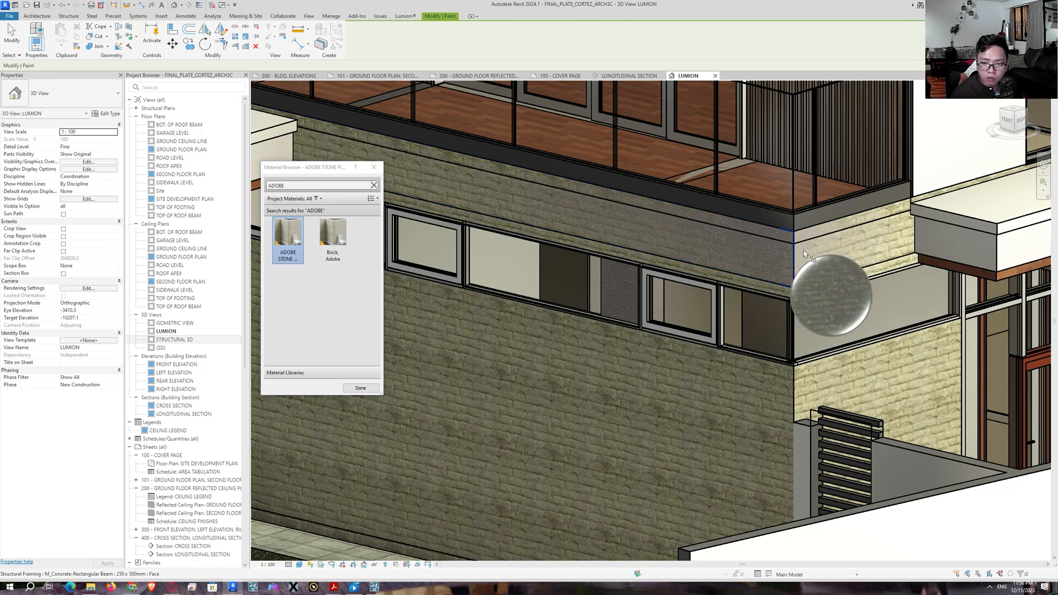
click(359, 388)
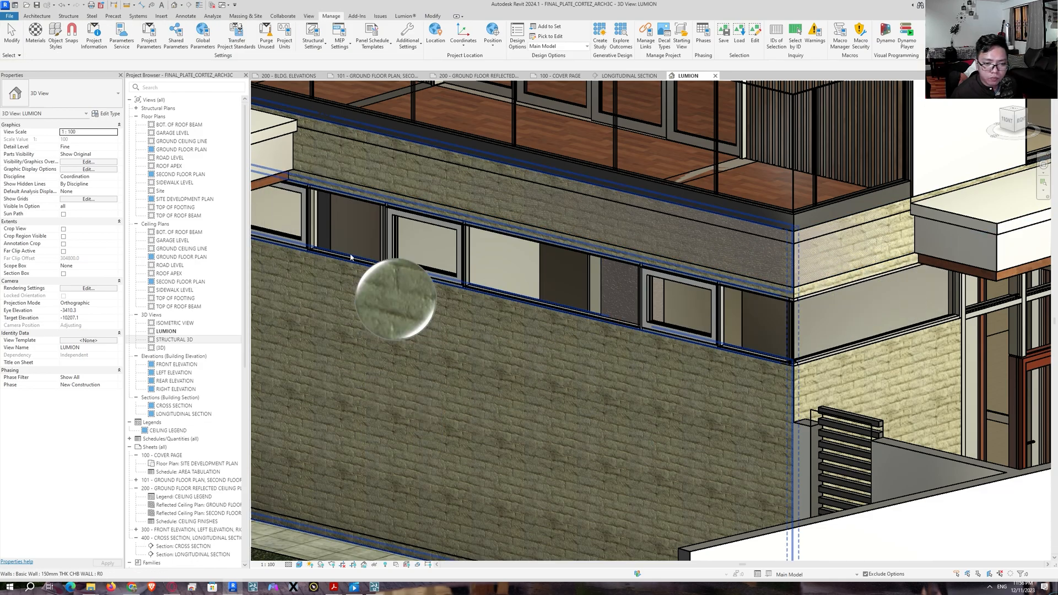
key(Escape)
key(Escape)
key(Escape)
Join the front and side stone walls with the concrete beams running above their windows
scroll(461, 341, up, 2)
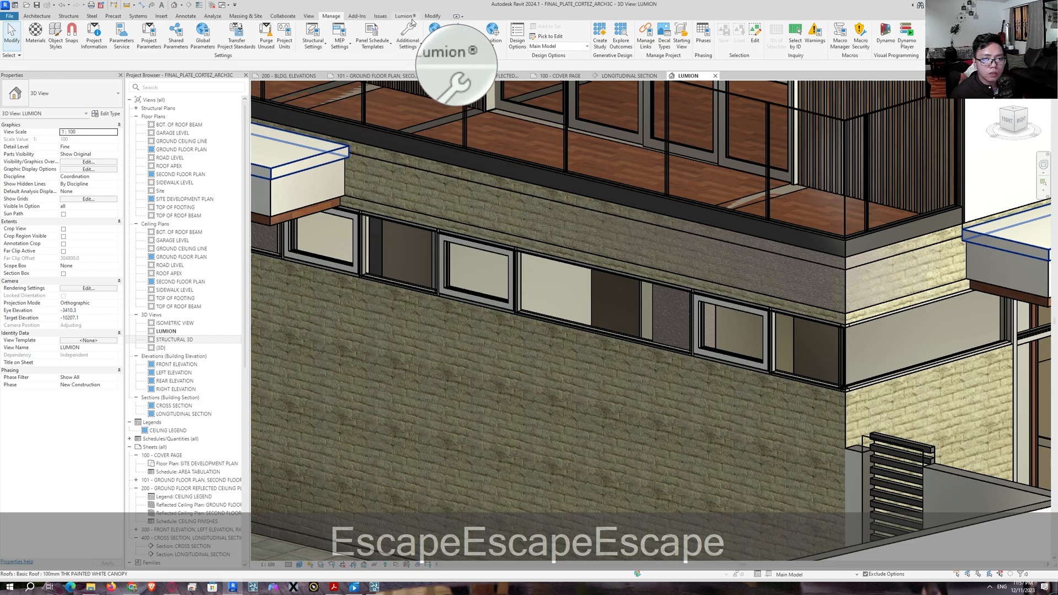
click(432, 15)
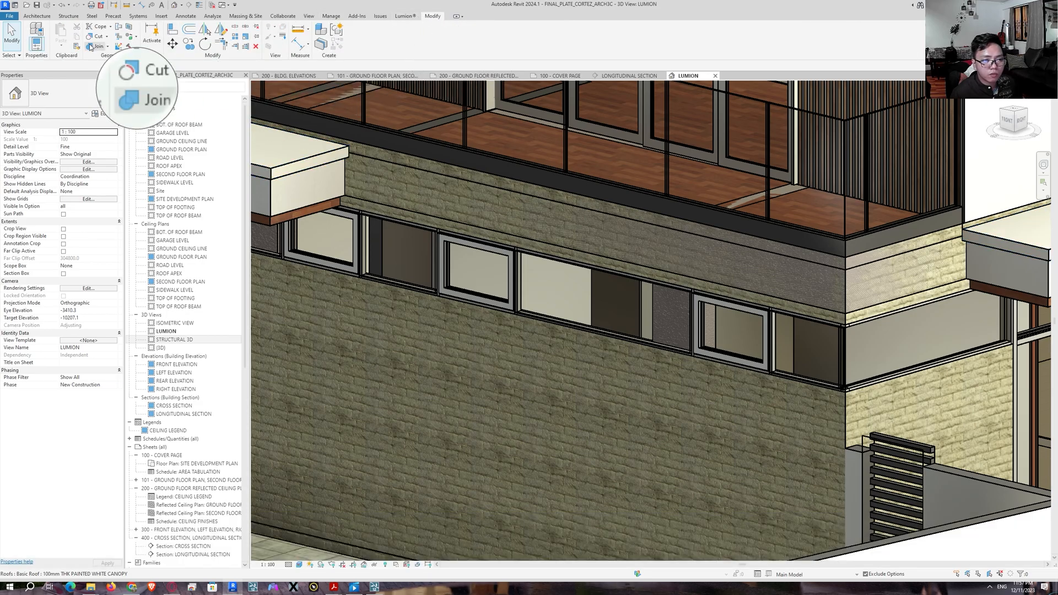
click(94, 46)
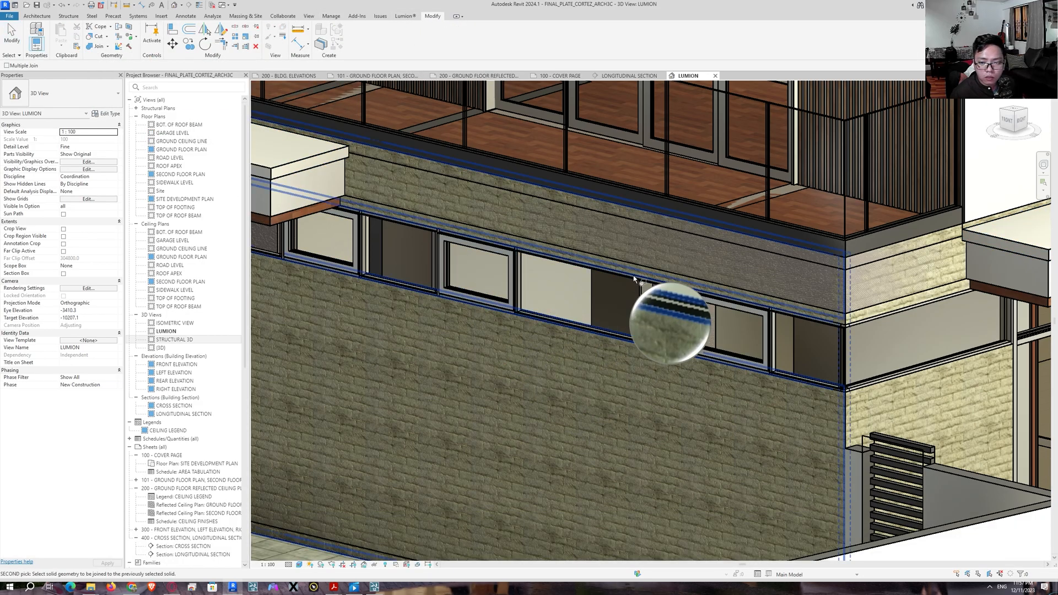
click(687, 252)
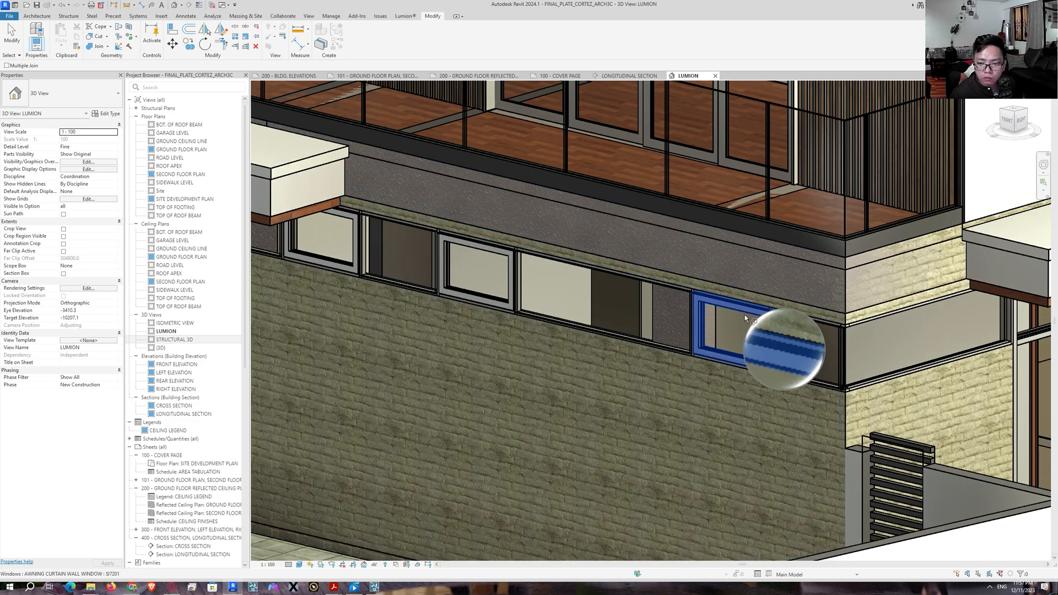
click(906, 383)
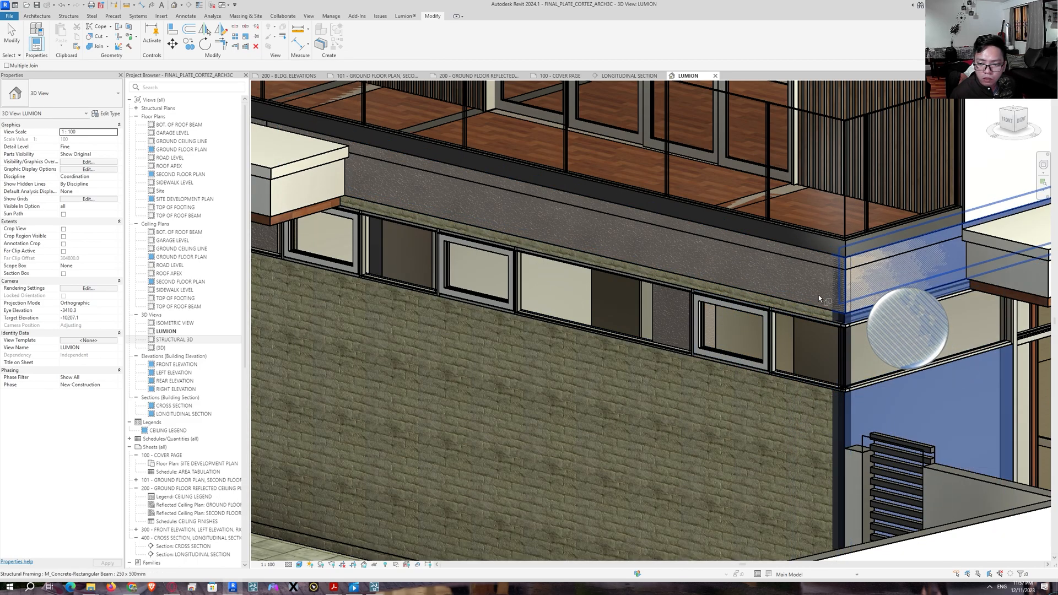
click(859, 276)
click(279, 162)
Switch the join order of the front and side walls with their beams so the stone finish covers the beams
click(107, 48)
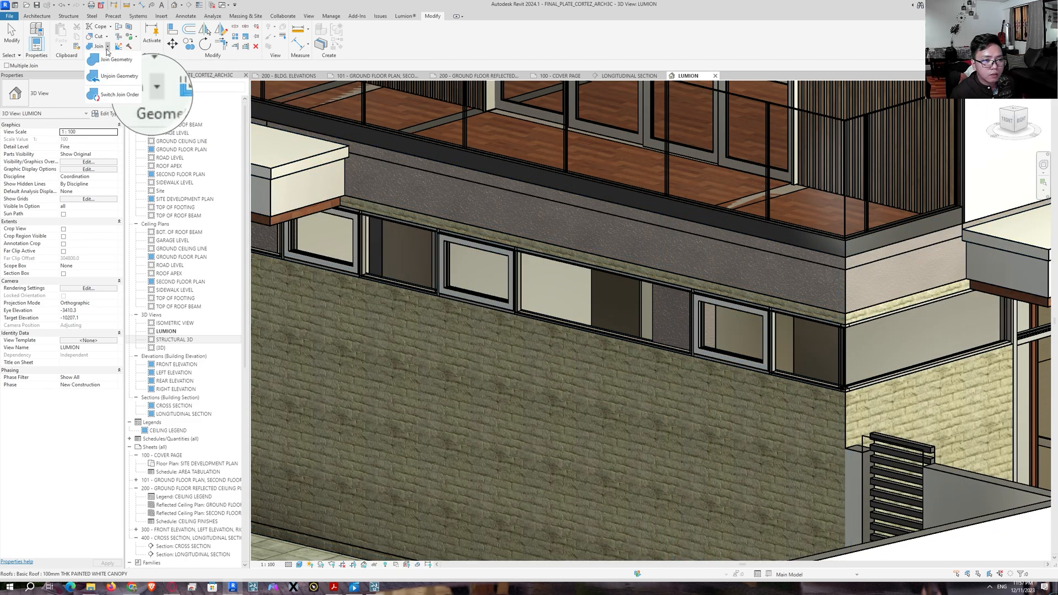
click(112, 99)
click(491, 338)
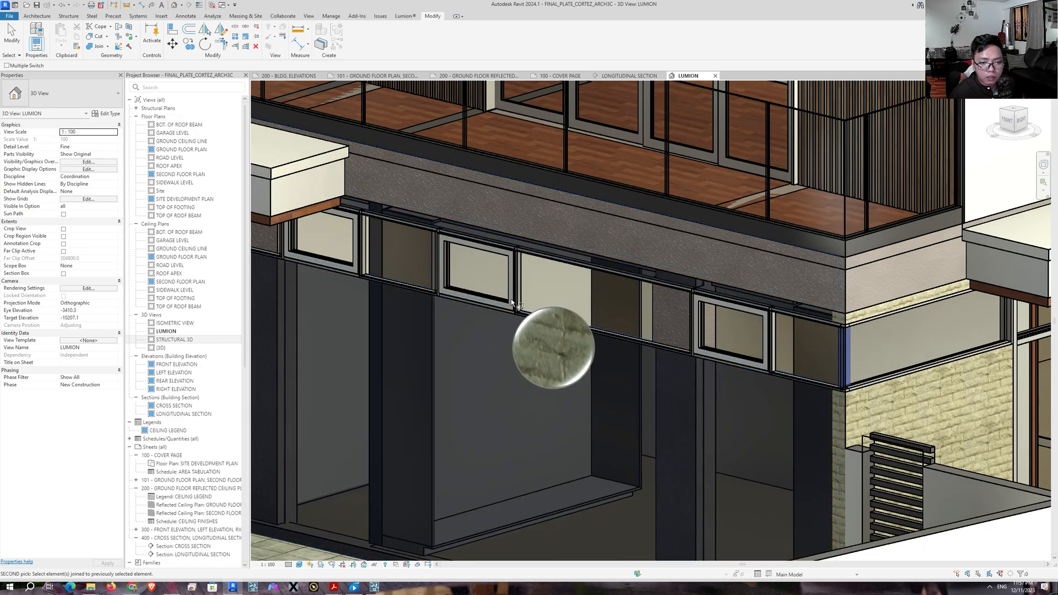
click(558, 220)
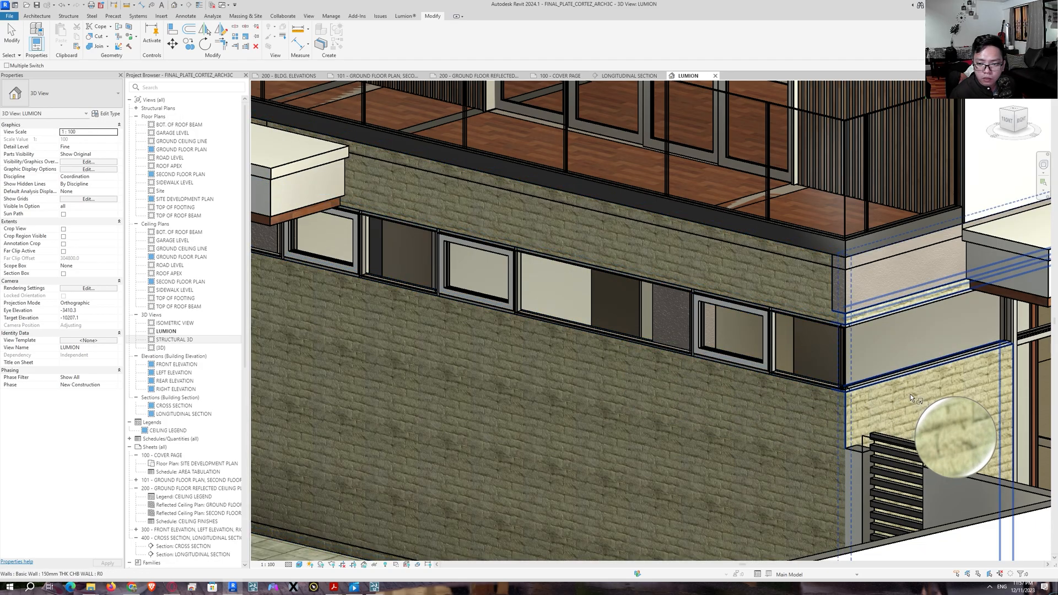
click(909, 397)
click(900, 257)
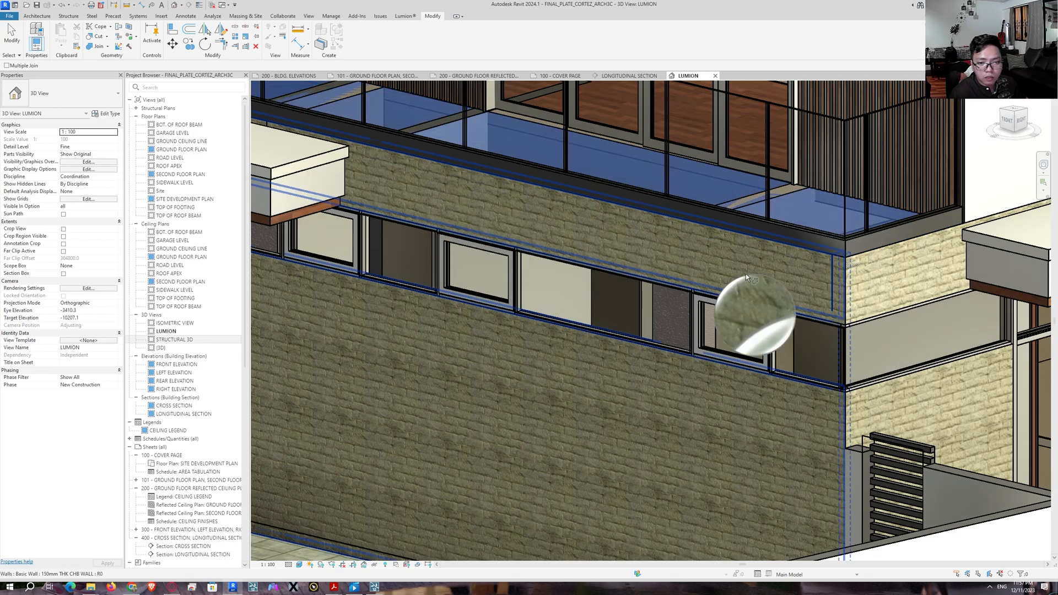
Join the stone walls with the wood-plank balcony floor and switch their join order along the floor's edge
click(879, 257)
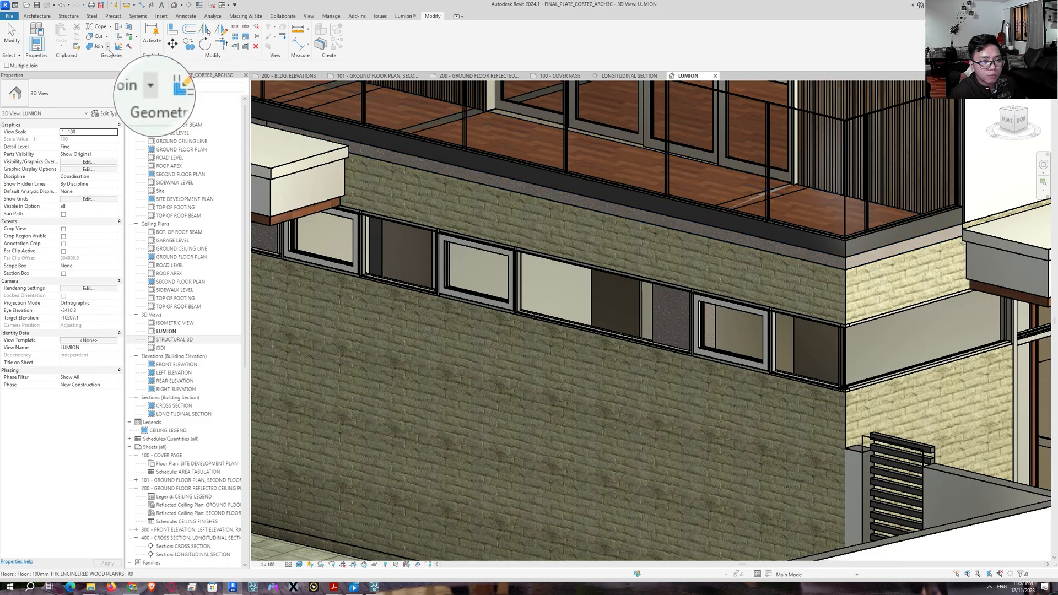
click(439, 173)
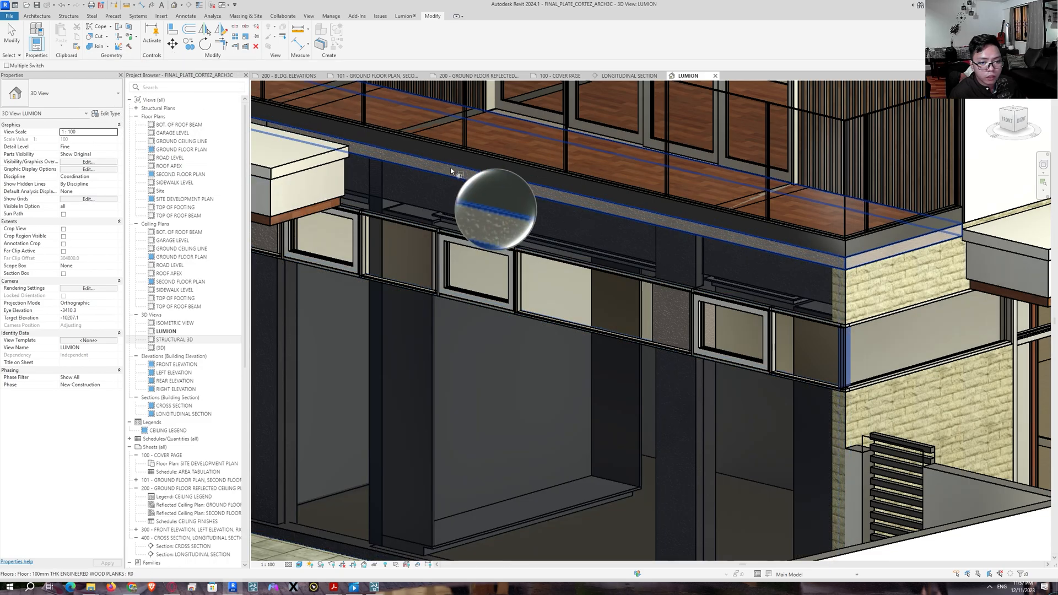
click(893, 254)
click(890, 250)
click(894, 255)
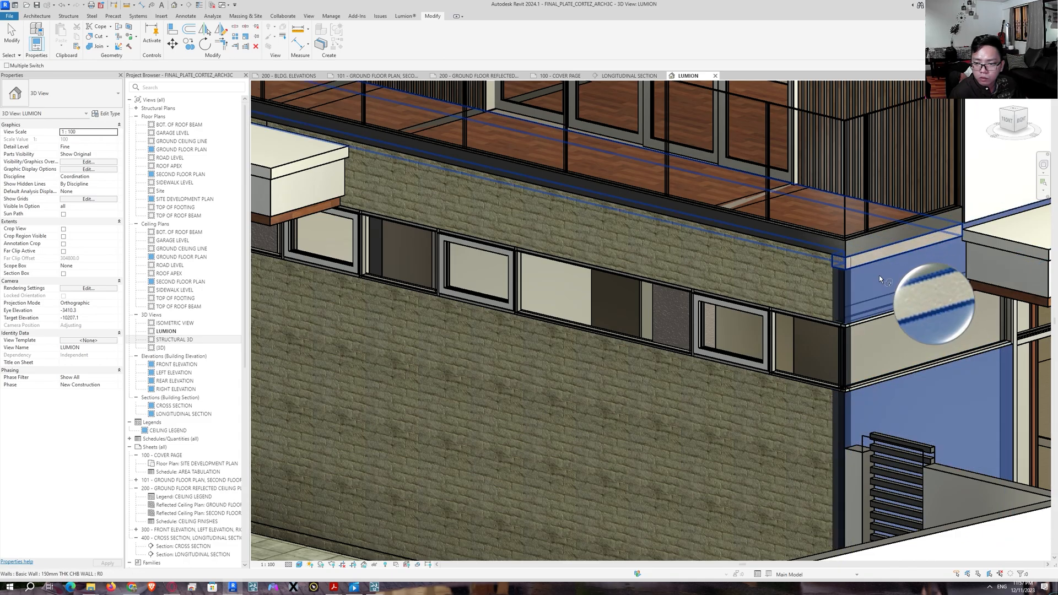
Switch the remaining join order at the corner of the front and side walls so the stone reaches the balcony edge
click(890, 247)
click(836, 266)
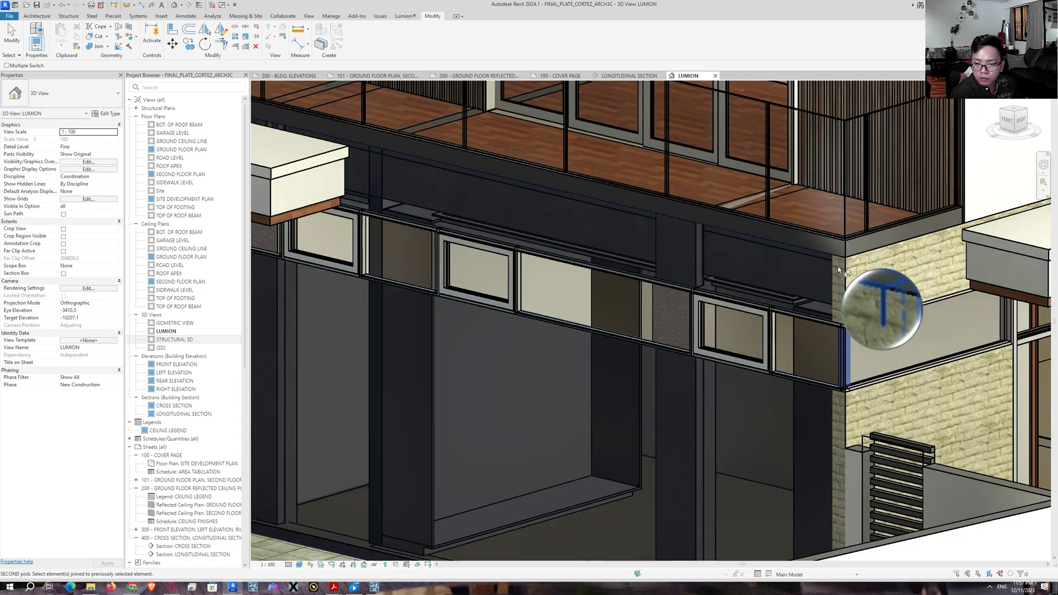
click(838, 267)
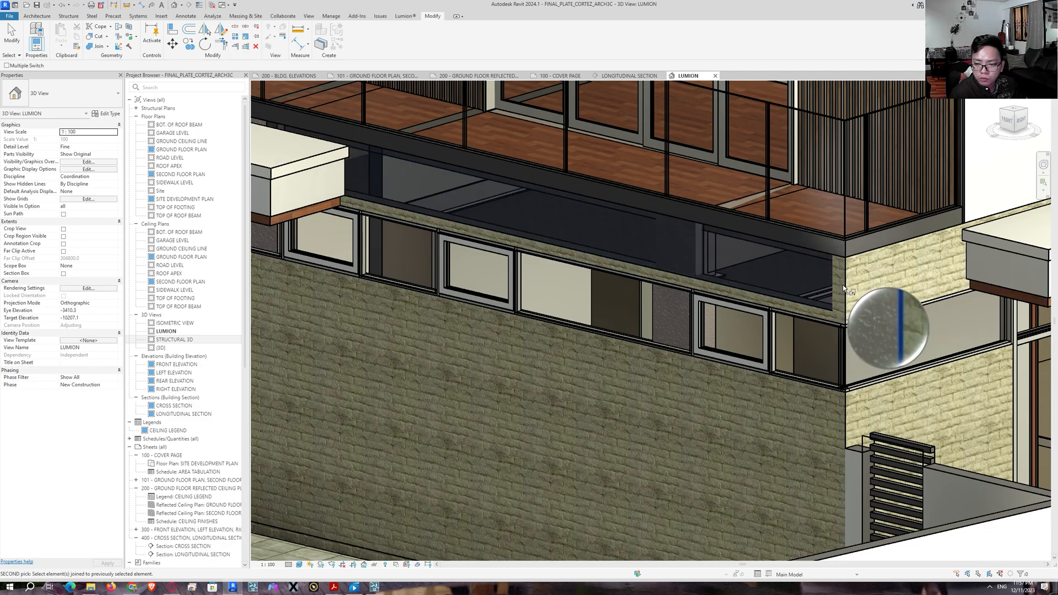
click(789, 366)
middle_drag(537, 269, 556, 339)
scroll(555, 340, down, 1)
key(Escape)
key(Escape)
Examine the balcony floor edge, white canopy and stone walls along the front and side for remaining joint problems
shift+middle_drag(637, 314, 113, 39)
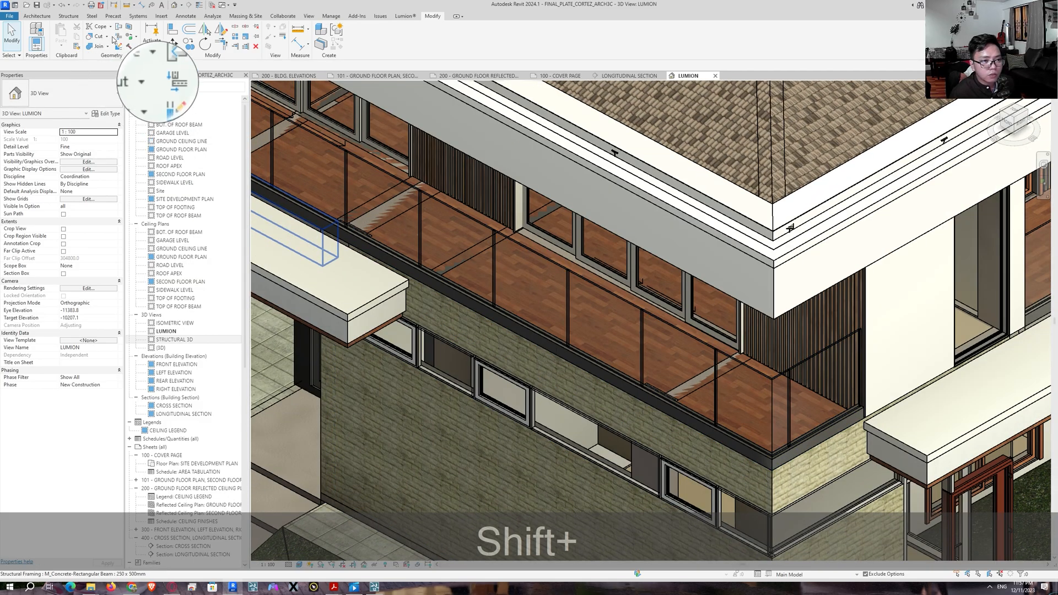
click(97, 47)
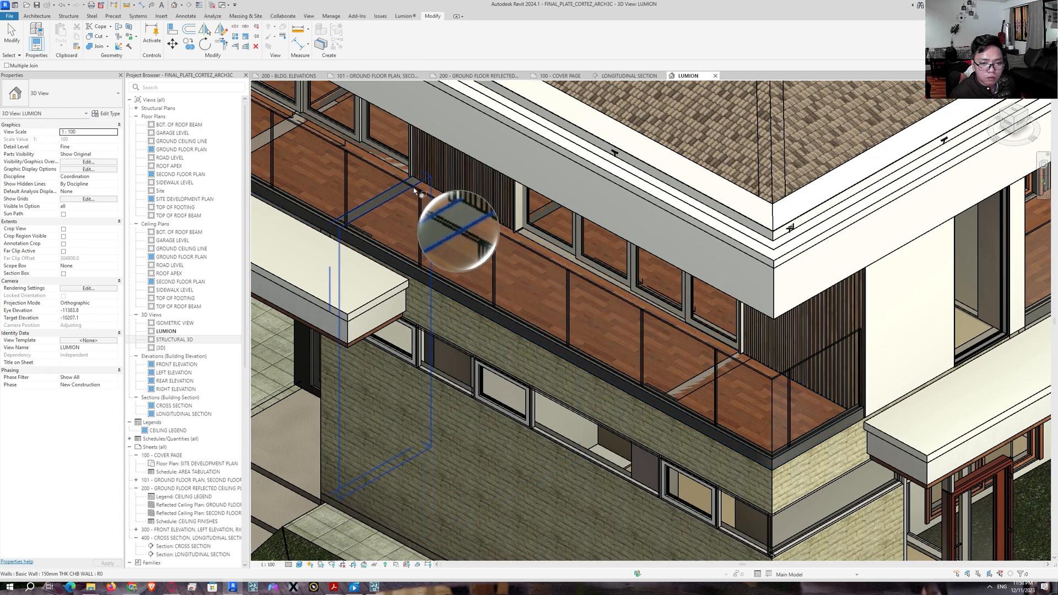
middle_drag(386, 171, 581, 295)
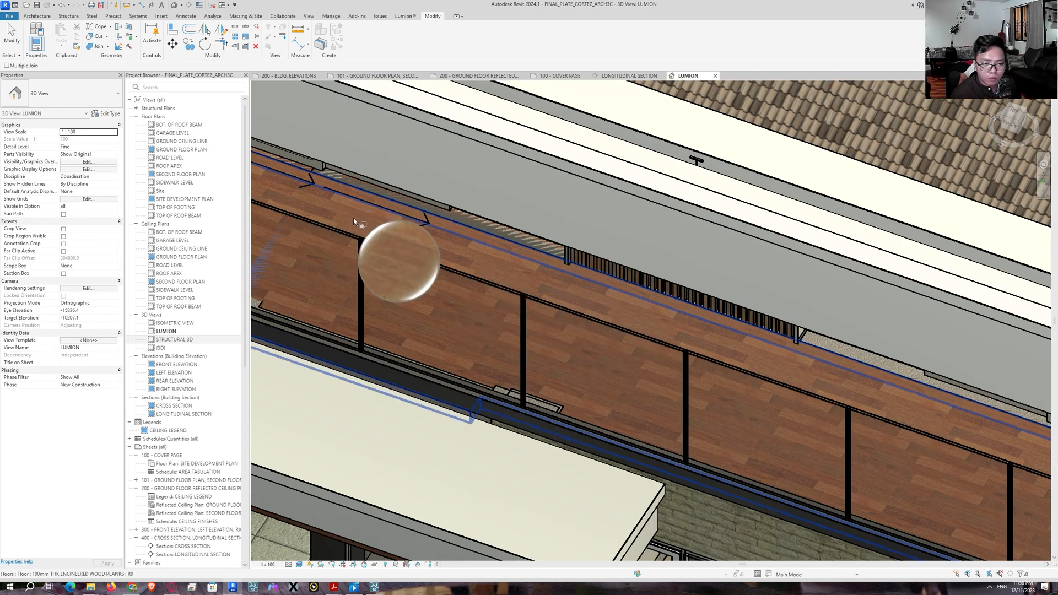
scroll(485, 264, down, 1)
middle_drag(730, 332, 670, 286)
middle_drag(916, 401, 711, 337)
scroll(843, 379, up, 2)
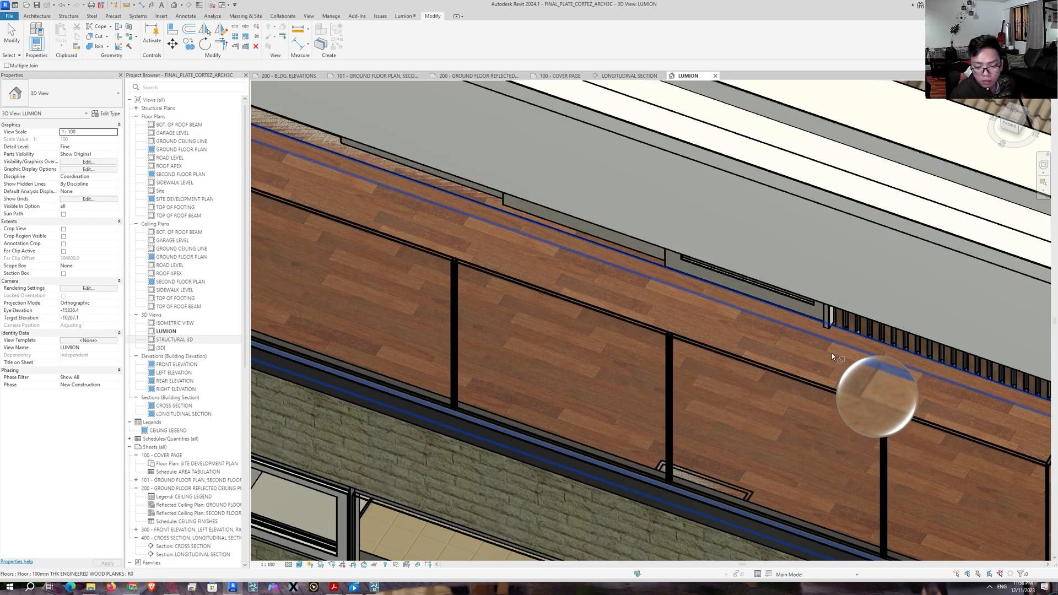
scroll(743, 337, down, 4)
middle_drag(344, 288, 792, 361)
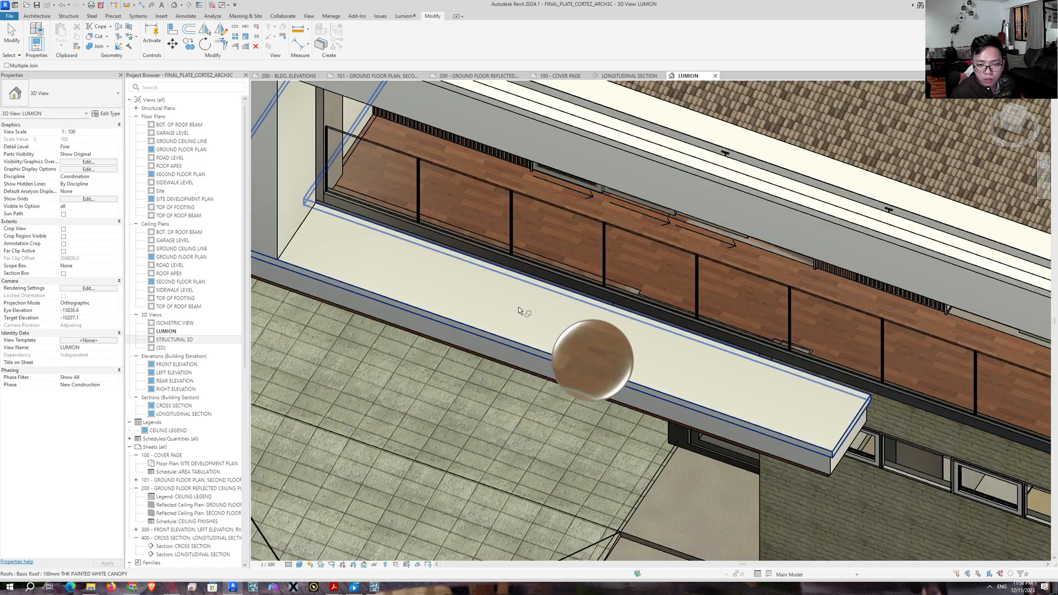
scroll(616, 224, up, 1)
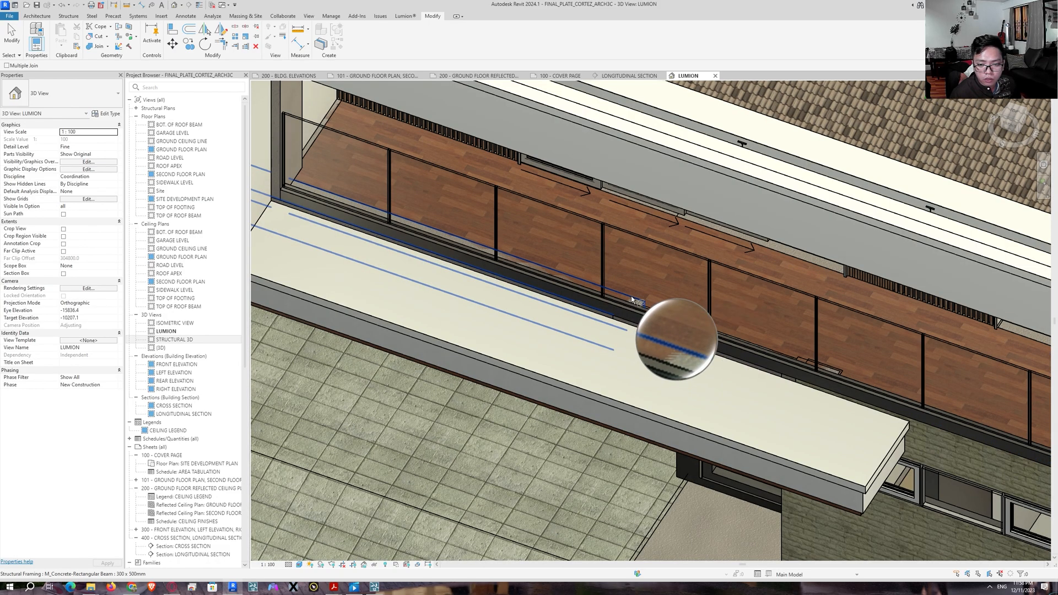
scroll(798, 322, down, 1)
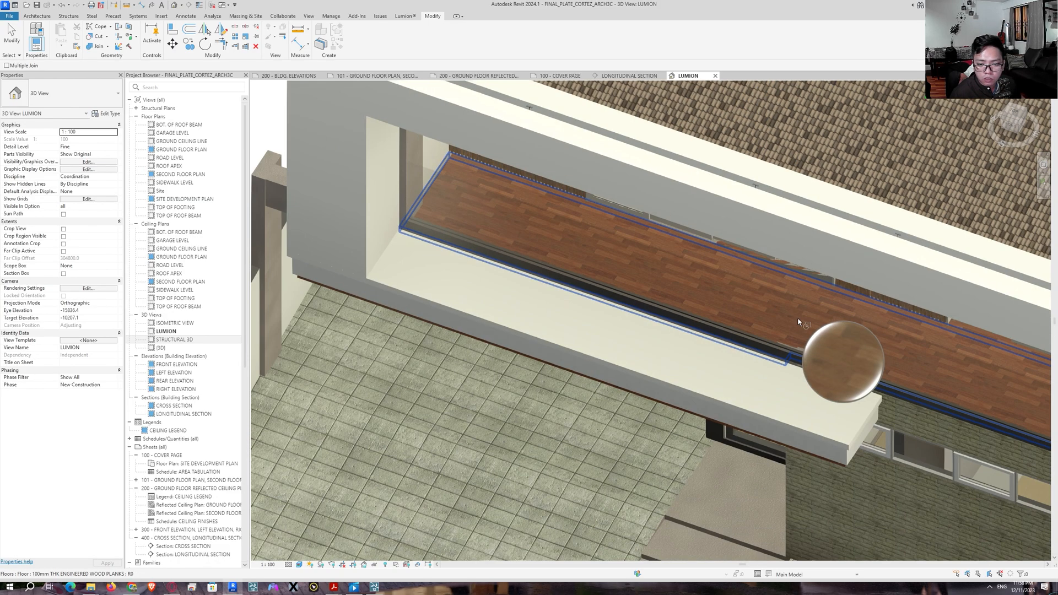
middle_drag(916, 369, 449, 282)
scroll(400, 298, down, 2)
shift+middle_drag(510, 313, 761, 210)
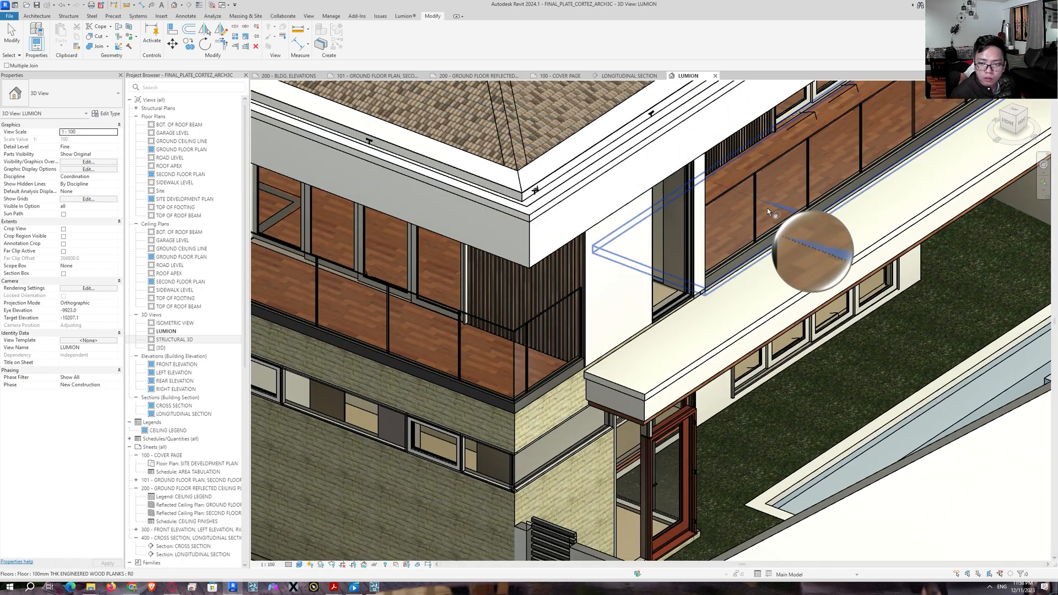
click(581, 341)
scroll(595, 345, down, 2)
middle_drag(595, 345, 810, 352)
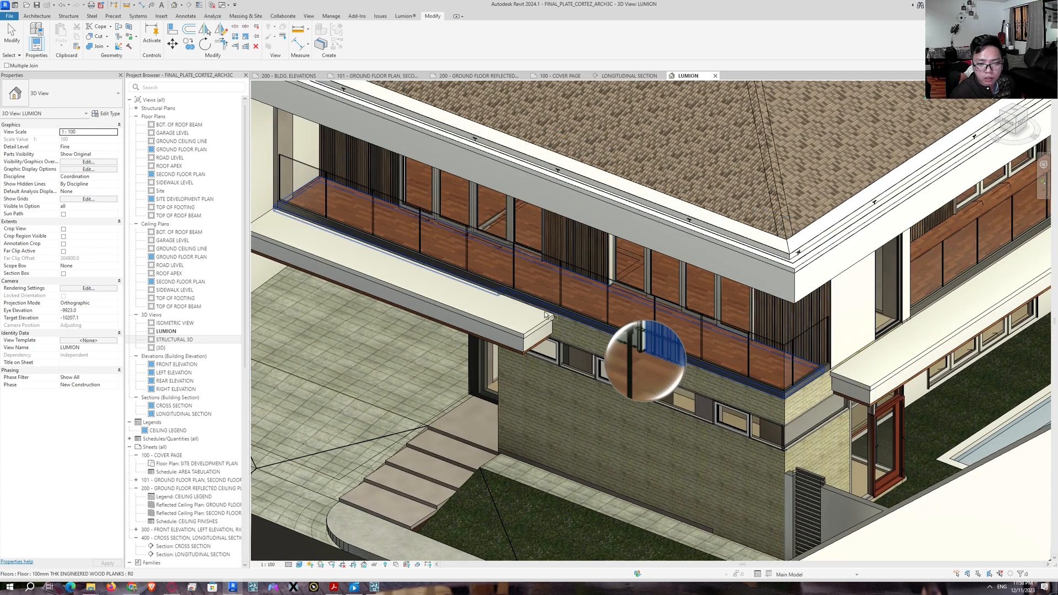
scroll(801, 352, up, 2)
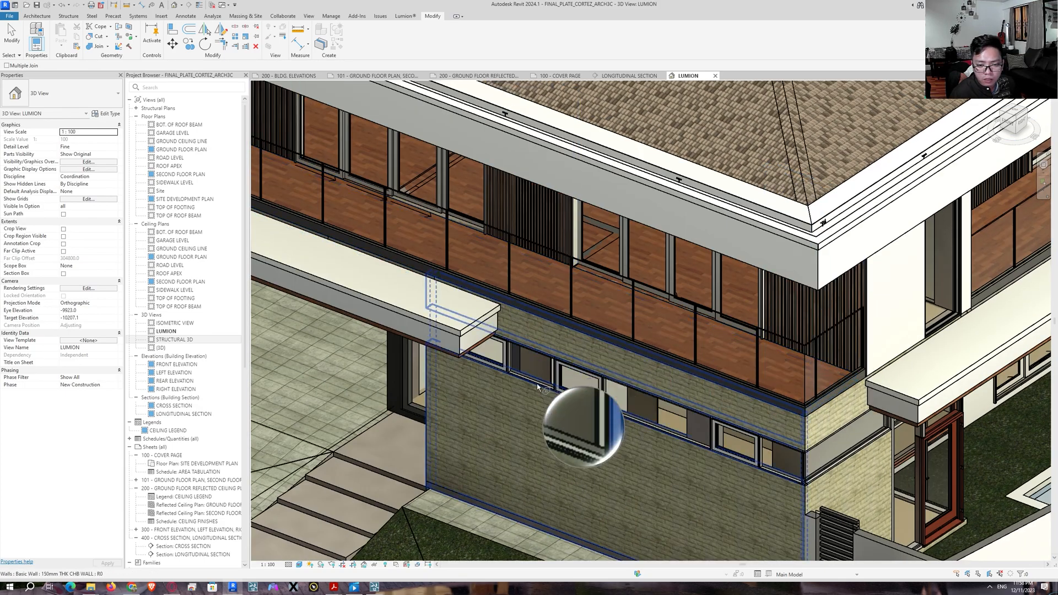
middle_drag(504, 446, 643, 388)
scroll(644, 389, down, 2)
middle_drag(712, 400, 584, 329)
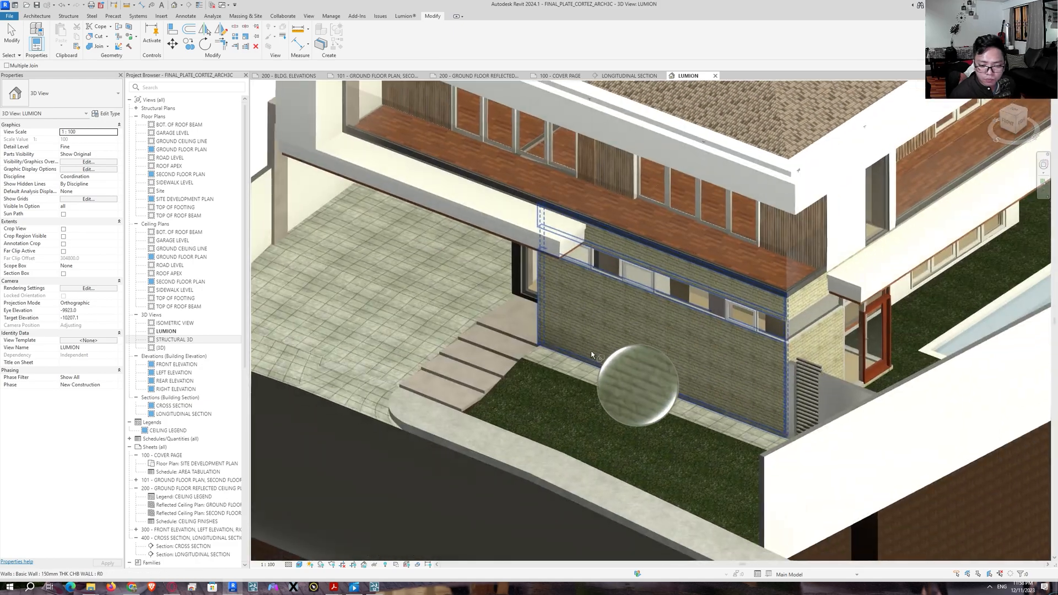
middle_drag(561, 389, 557, 422)
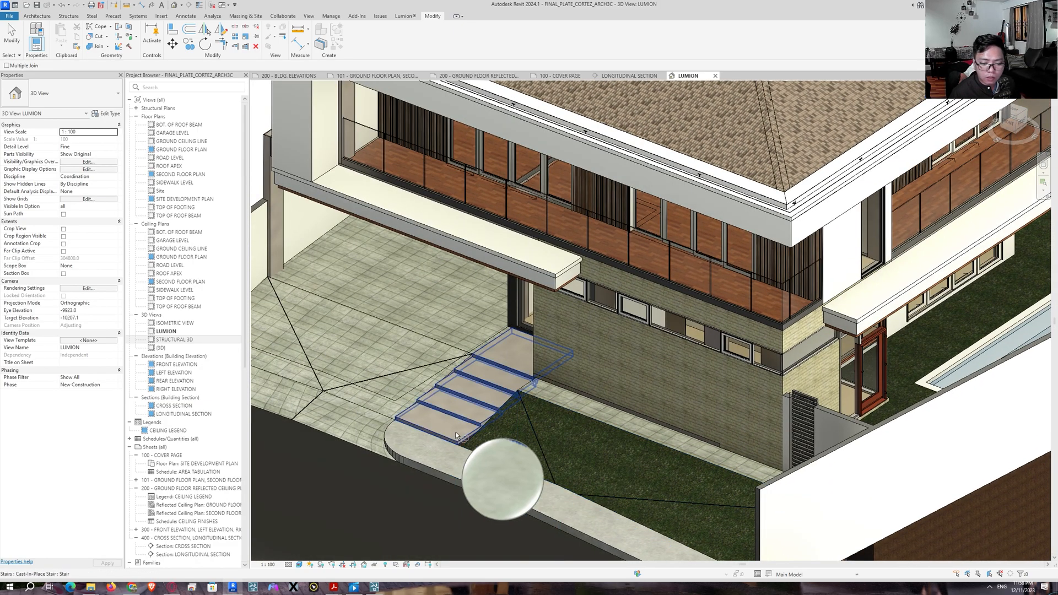
Start LiveSync for the LUMION 3D view and switch to Lumion
click(405, 16)
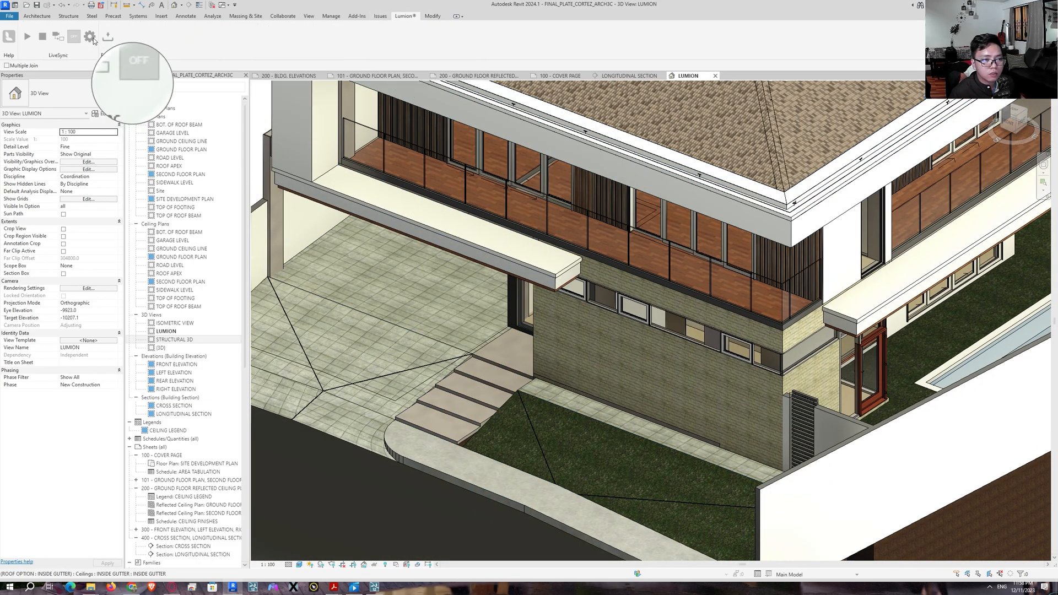
key(Escape)
key(Escape)
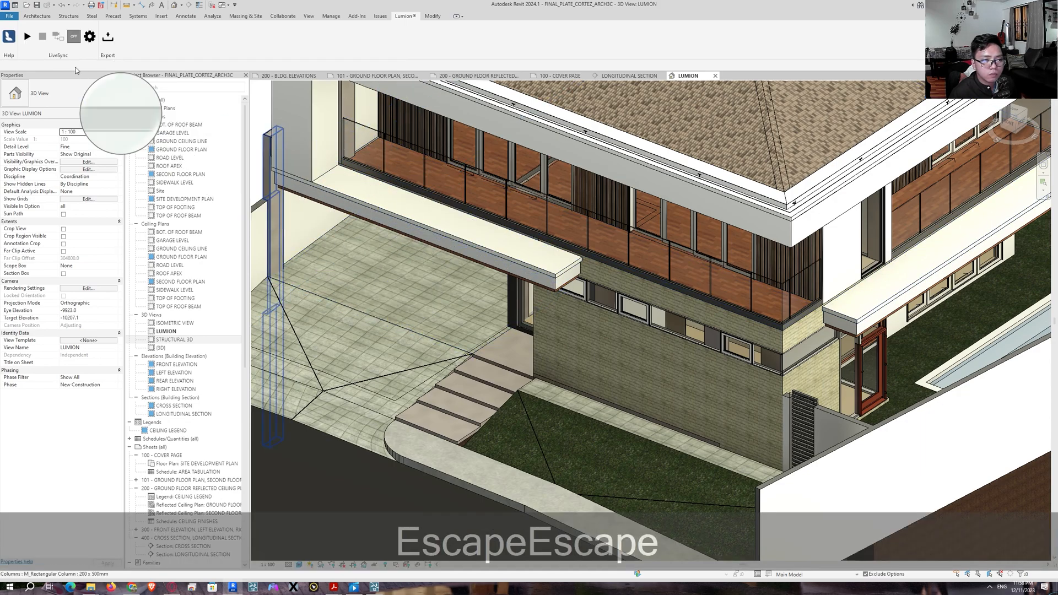
click(27, 37)
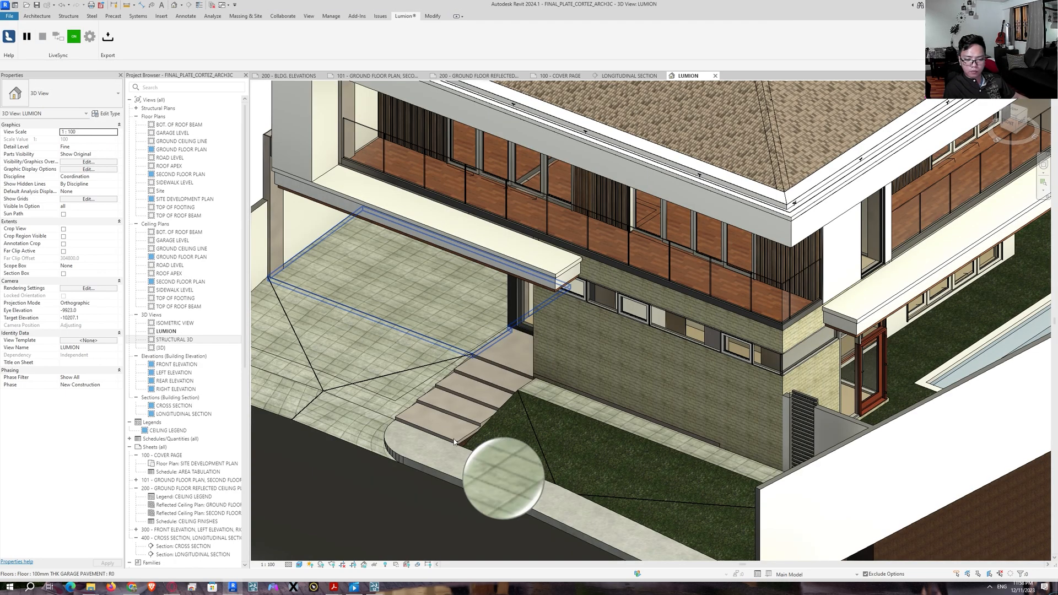
mouse_move(367, 592)
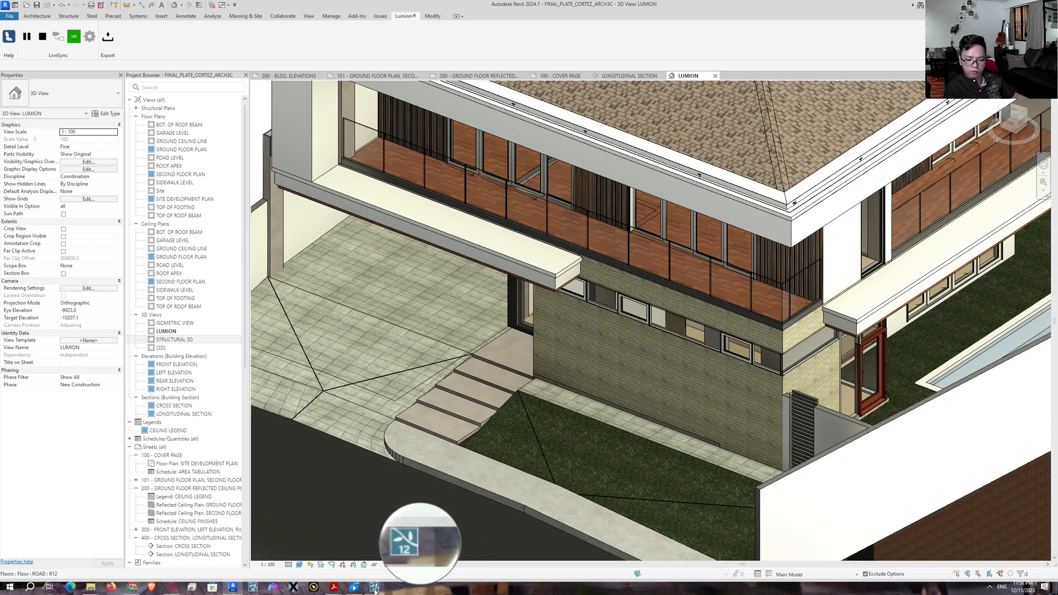
click(371, 550)
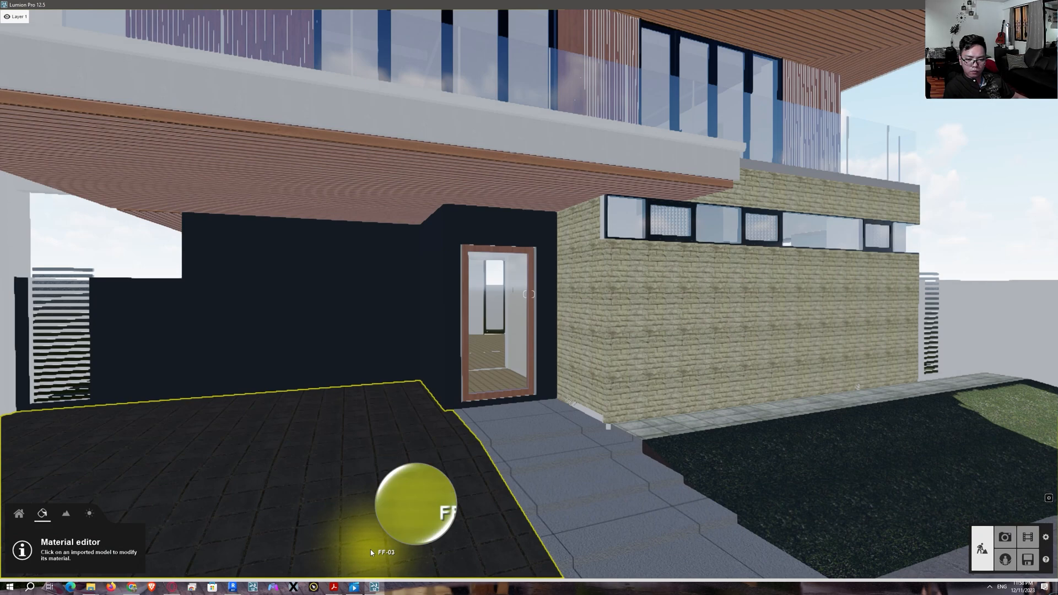
Assign the Standard material to the black plaster walls around the garage and entrance door
right_drag(672, 453, 458, 388)
key(s)
key(w)
key(d)
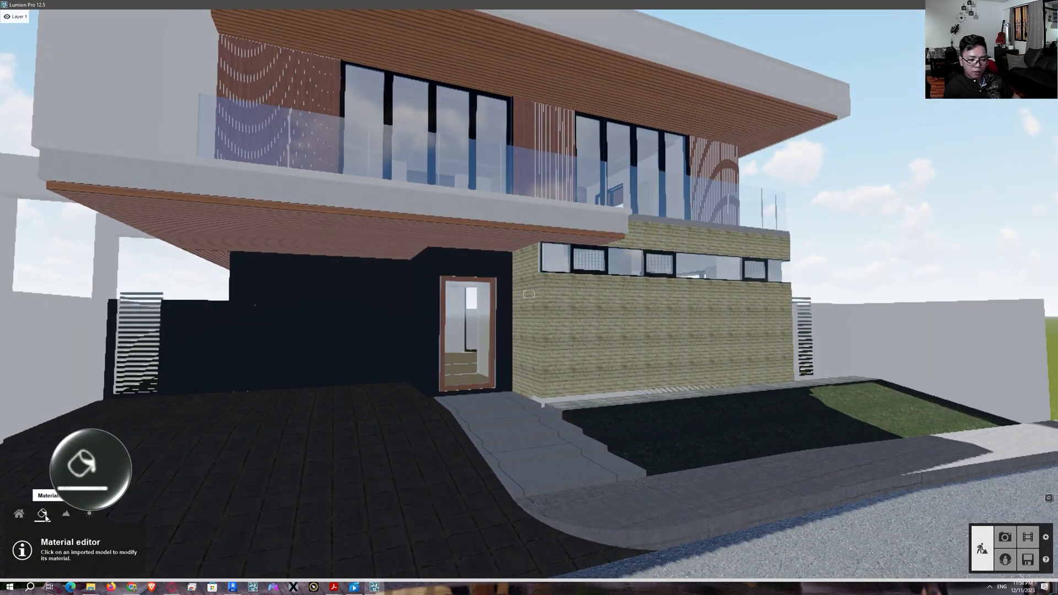
click(43, 514)
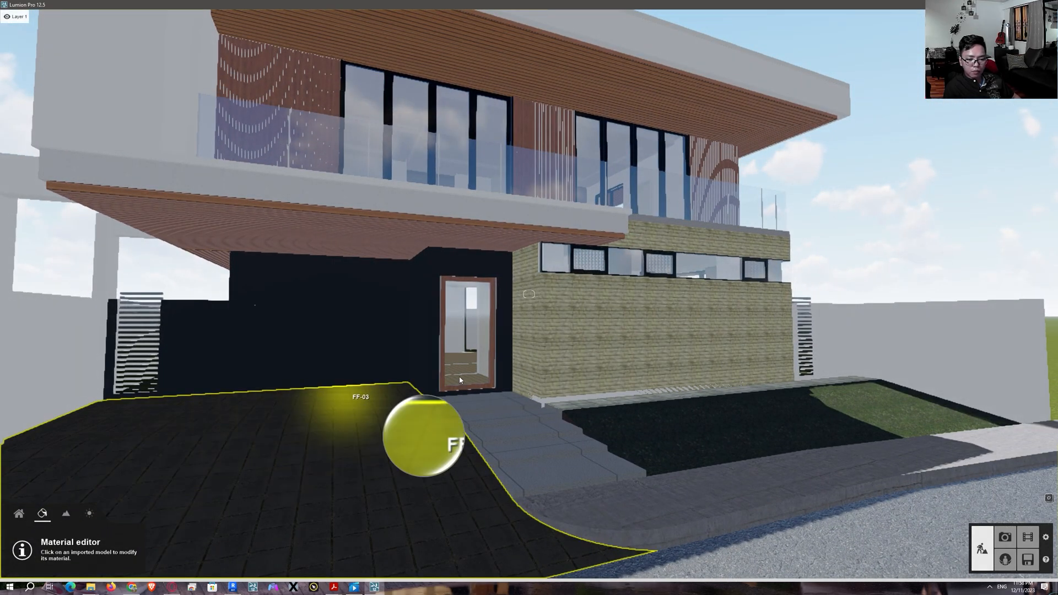
click(336, 316)
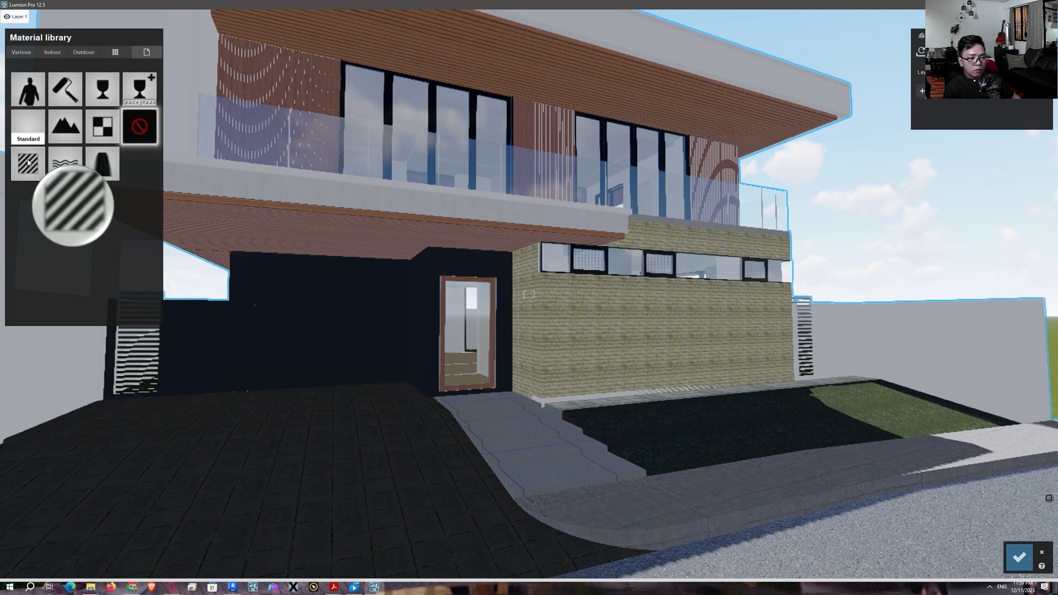
click(28, 163)
Lower the gloss of PAINTED BLACK PLASTER to about 0.5, reduce its reflectivity to near zero, and save the material
key(shift)
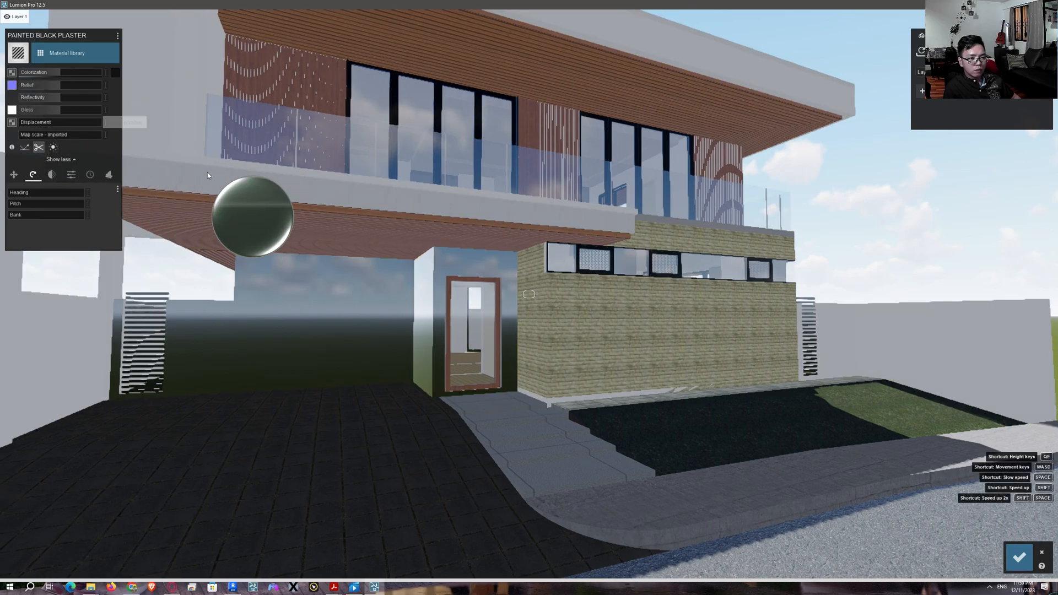
key(a)
drag(59, 109, 37, 114)
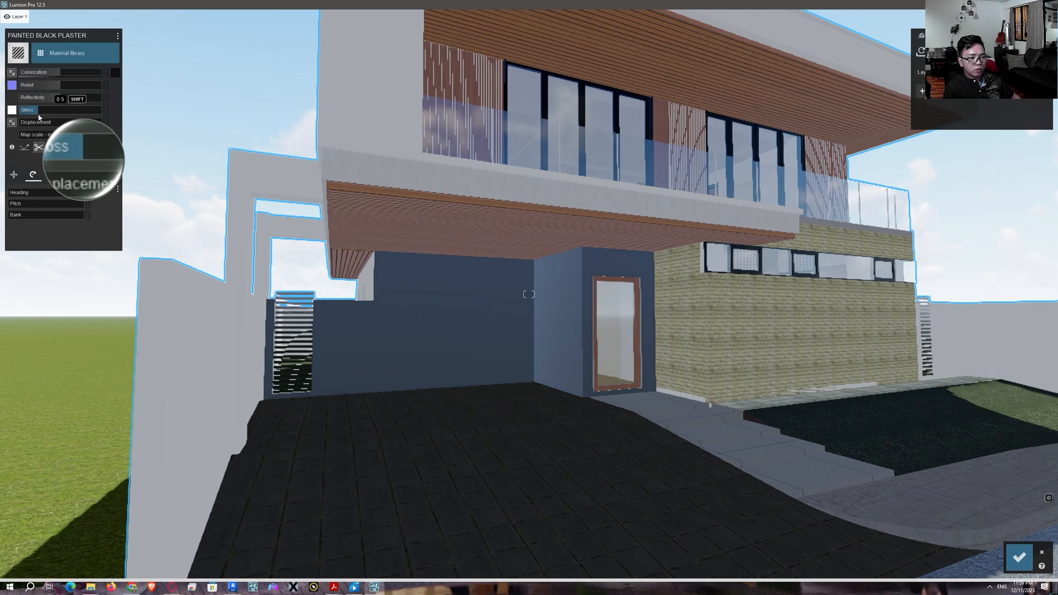
click(24, 102)
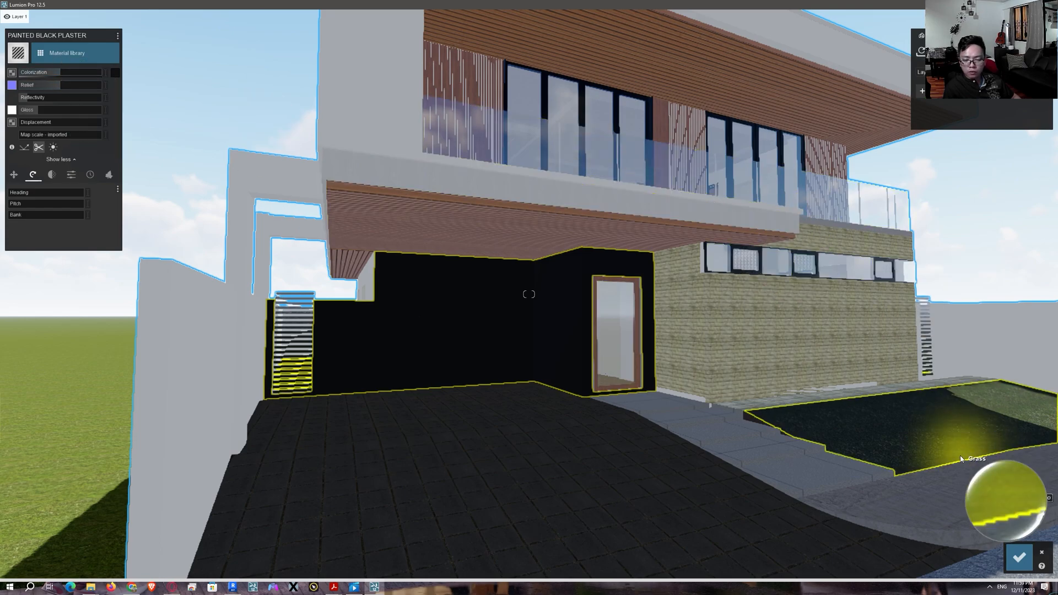
click(1018, 558)
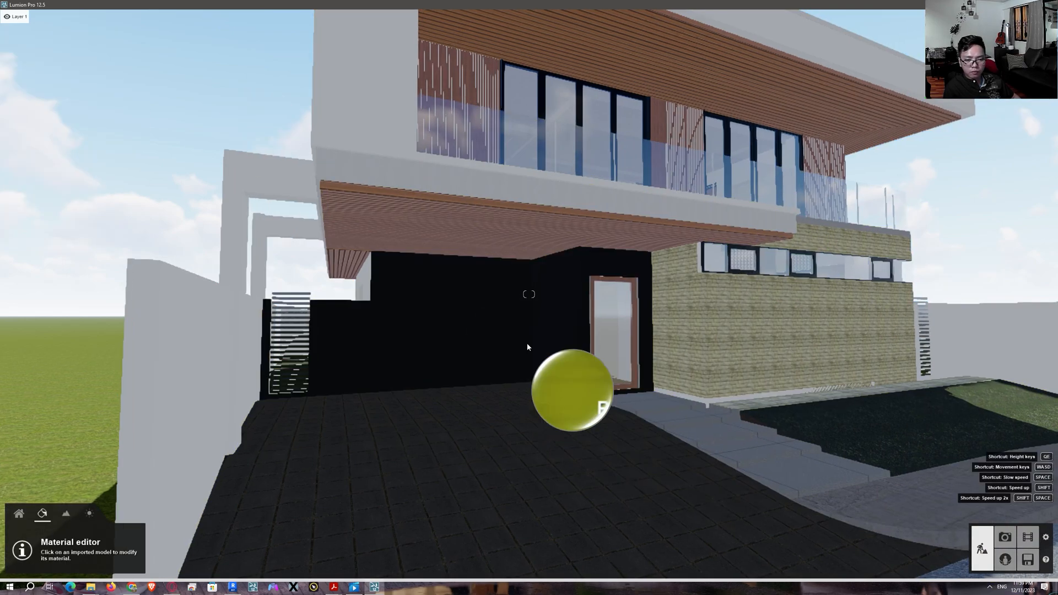
Replace the ADOBE STONE FINISH material on the front wall with the outdoor brick material Bricks 26 01 3k and save the change
key(w)
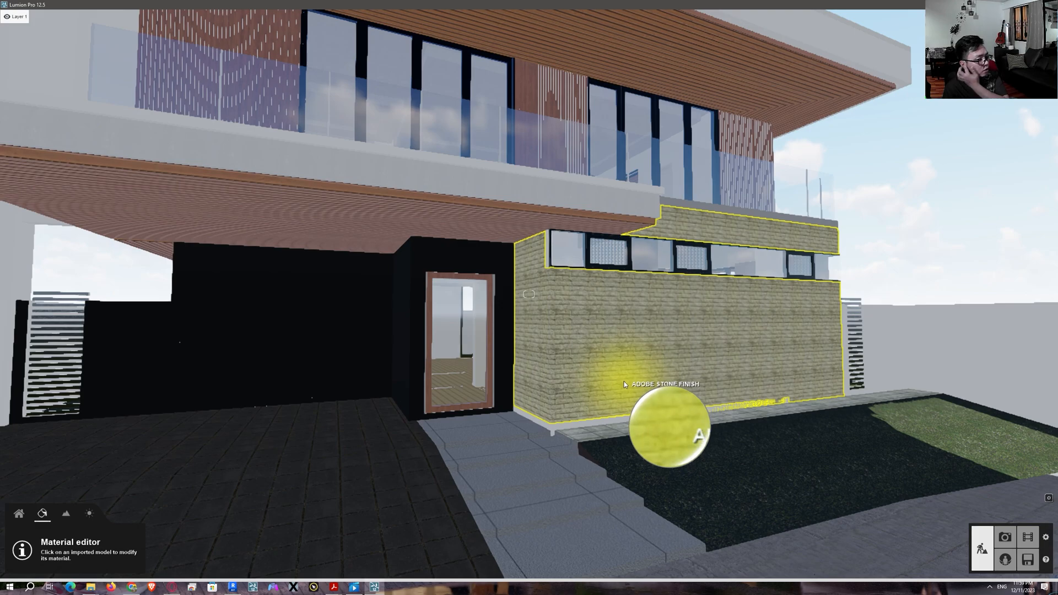
click(593, 327)
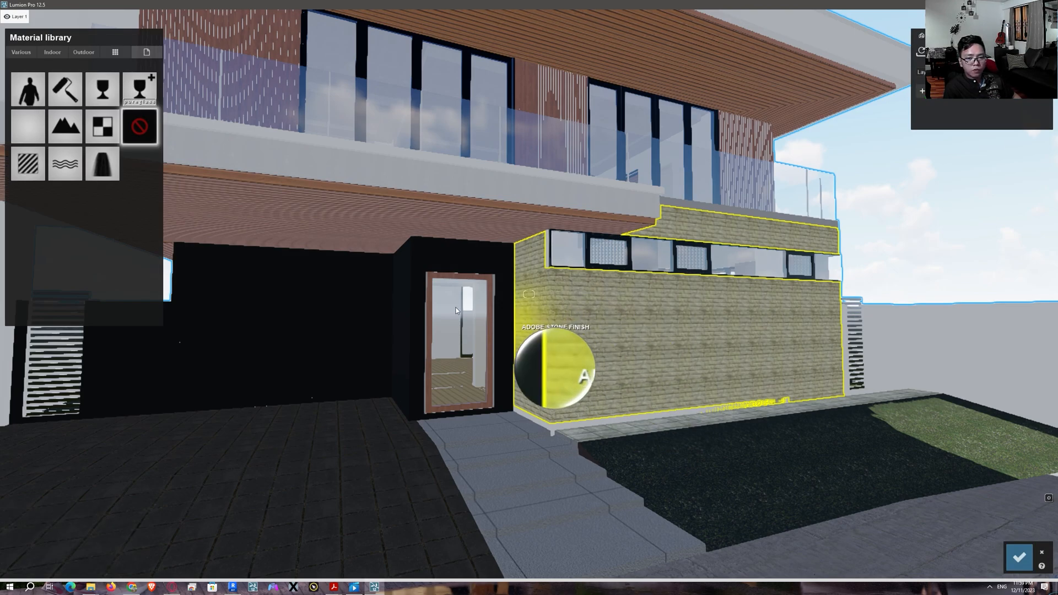
click(83, 52)
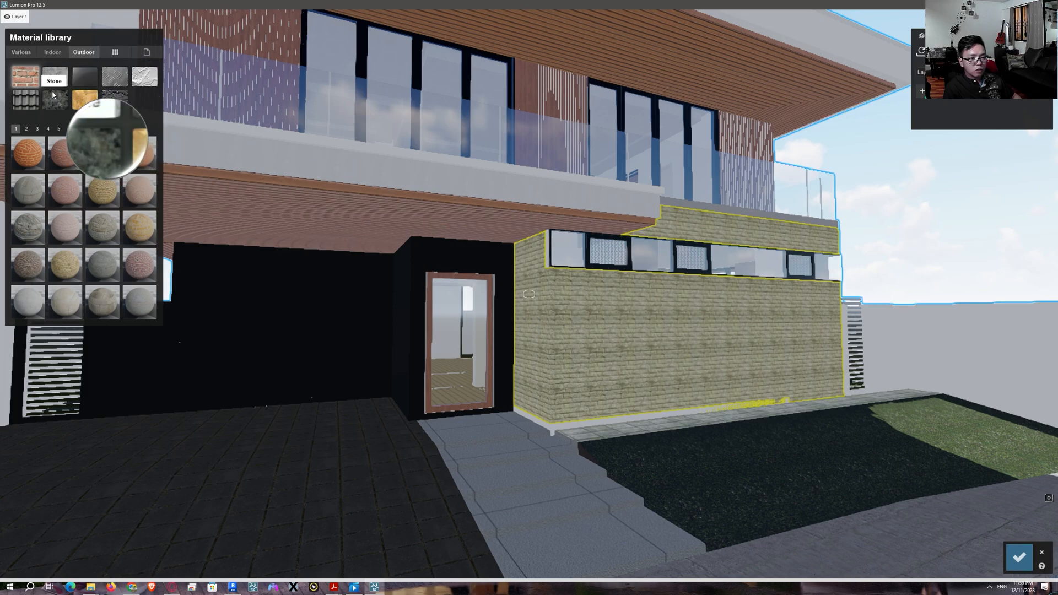
click(27, 83)
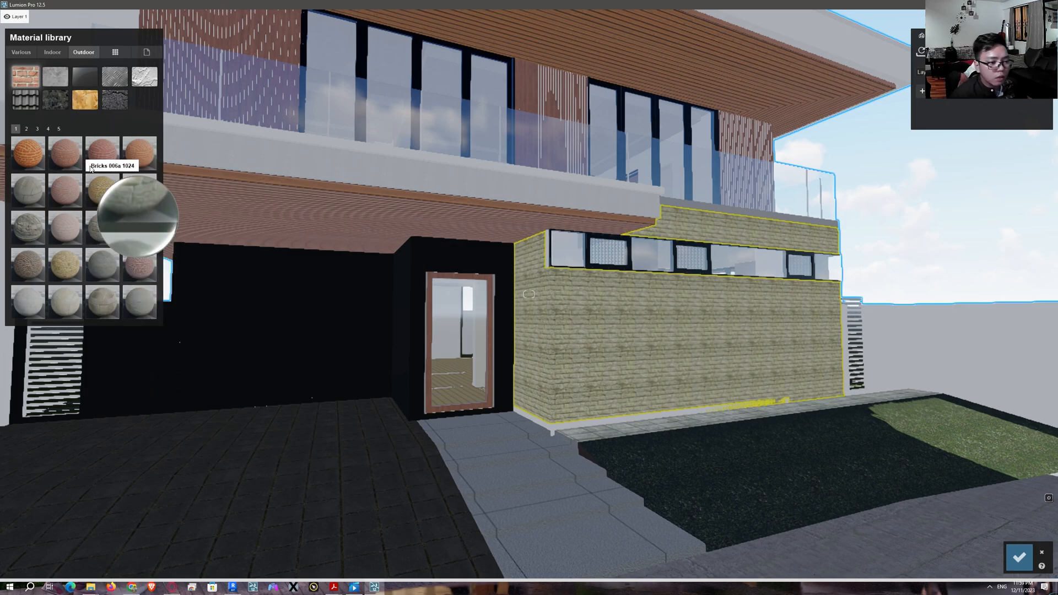
click(48, 128)
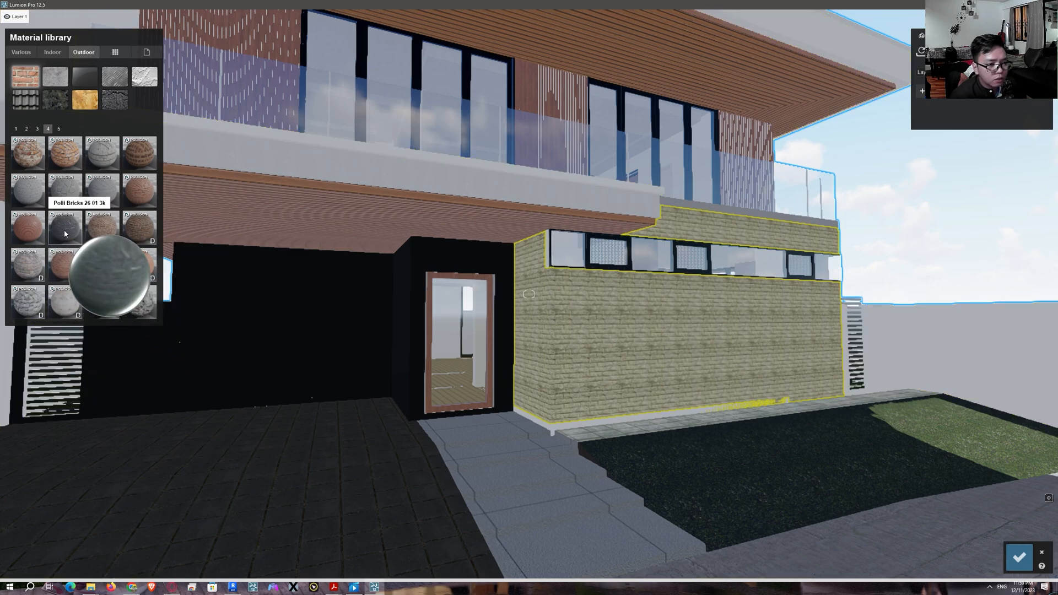
click(38, 129)
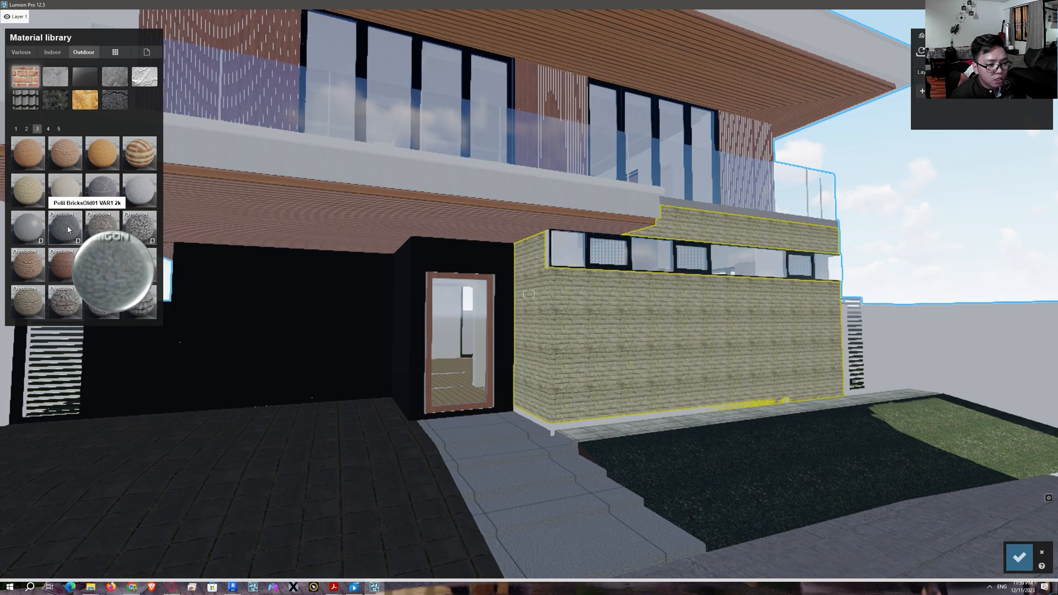
click(48, 128)
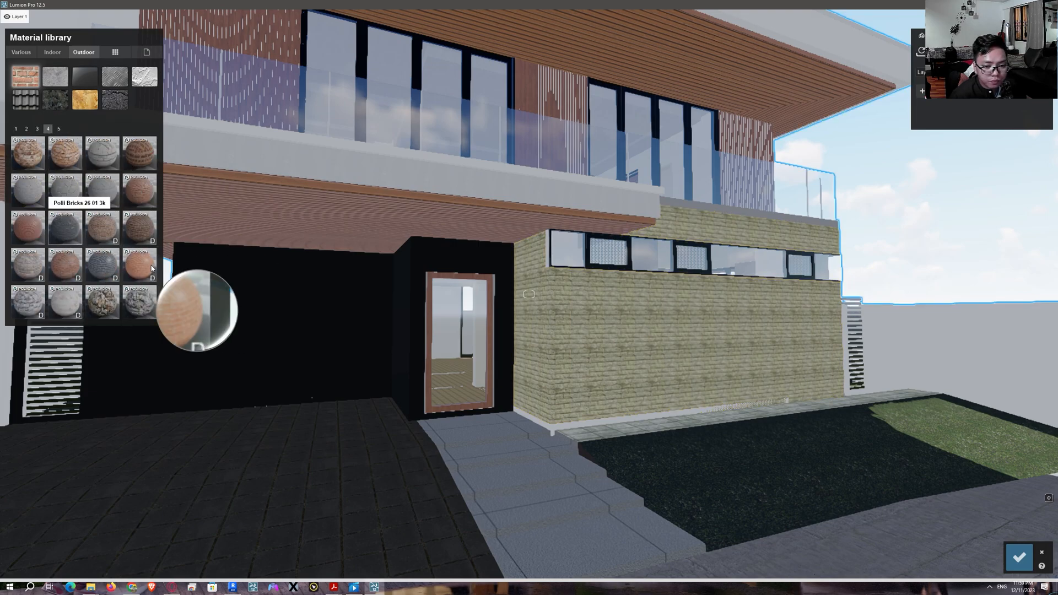
click(61, 235)
right_drag(699, 354, 720, 363)
key(s)
key(d)
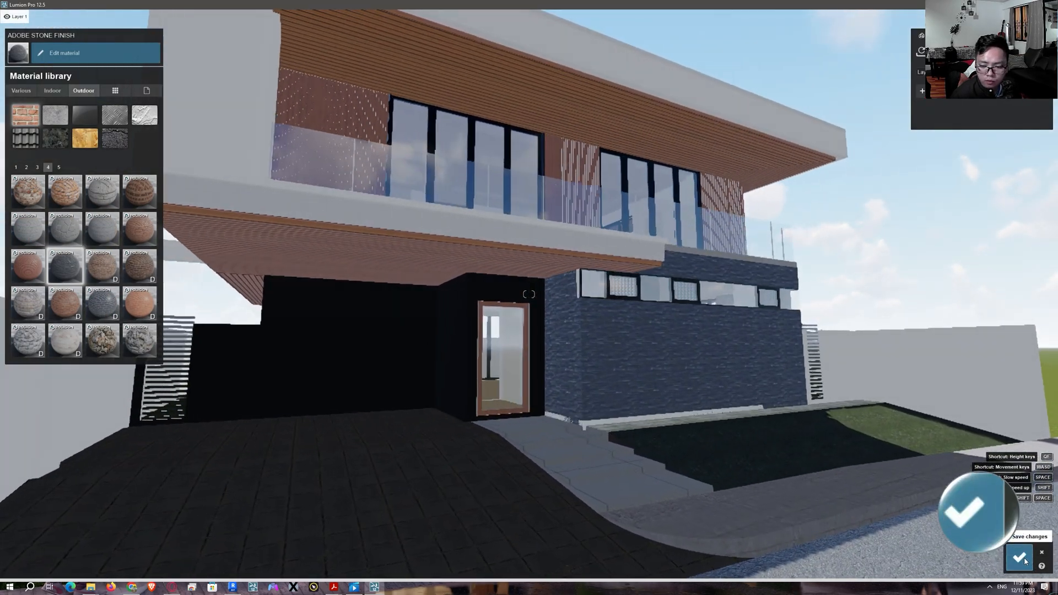
click(1018, 557)
Examine the base of the dark stone wall and its corner beside the entrance for exposed concrete
key(w)
key(w)
key(d)
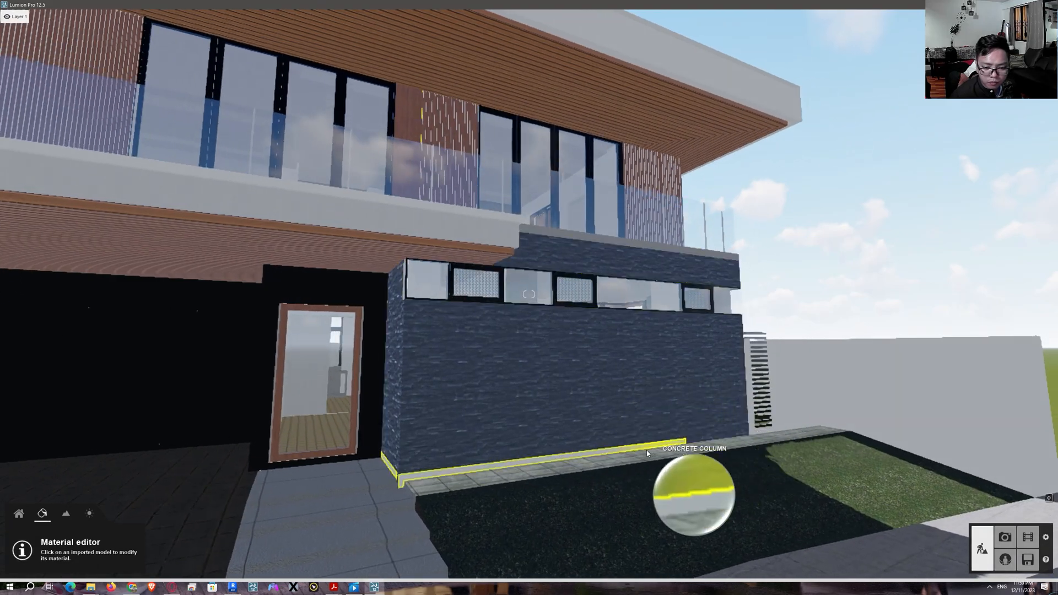
key(w)
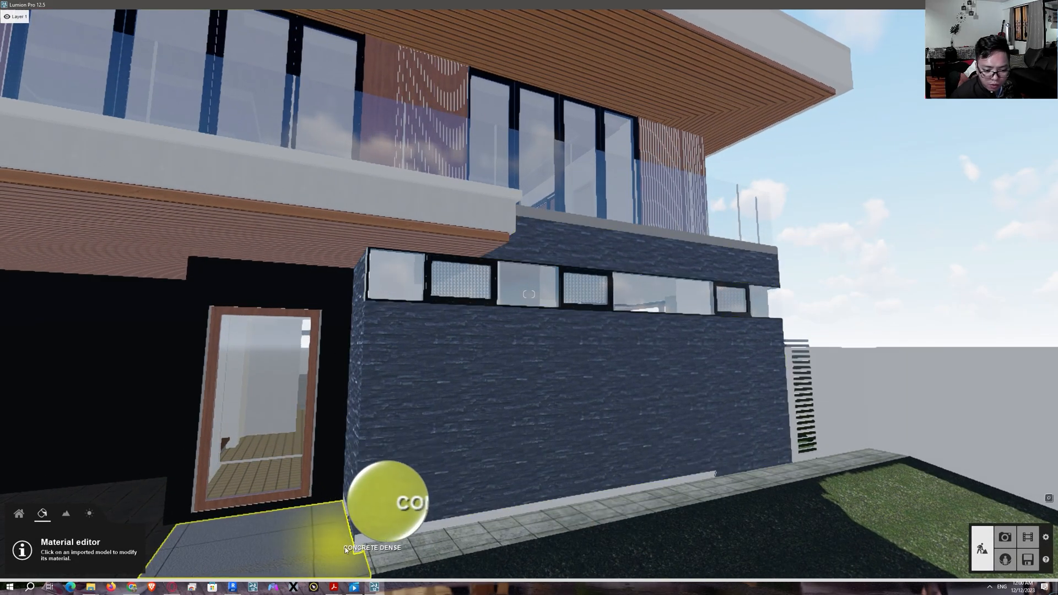
key(d)
key(e)
key(e)
key(a)
right_drag(399, 497, 346, 462)
key(q)
key(s)
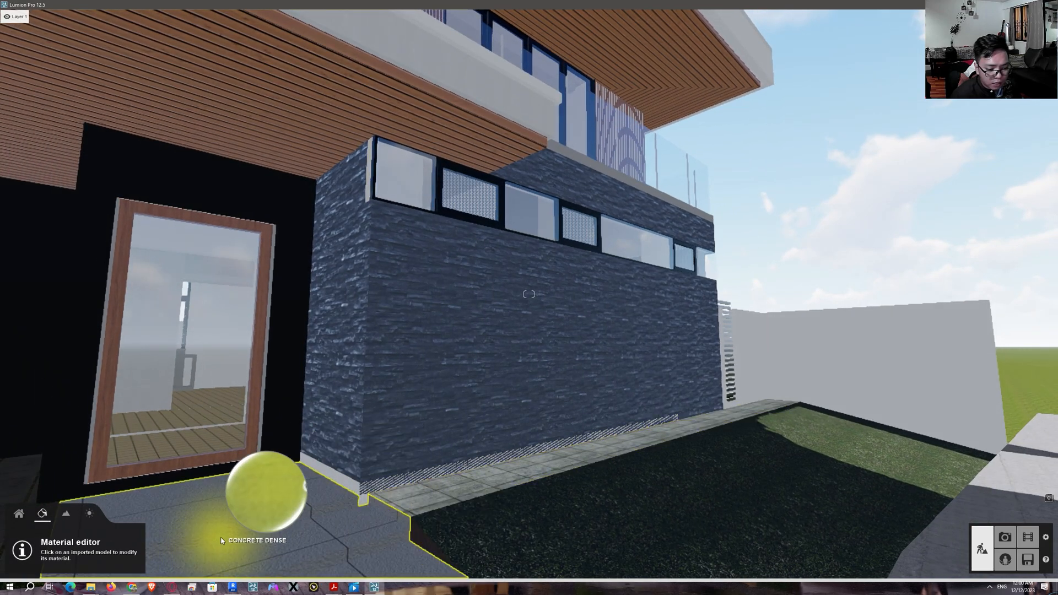
Switch to Revit and join the stone wall beside the entrance landing with the concrete beam at its base
click(232, 587)
scroll(361, 295, up, 5)
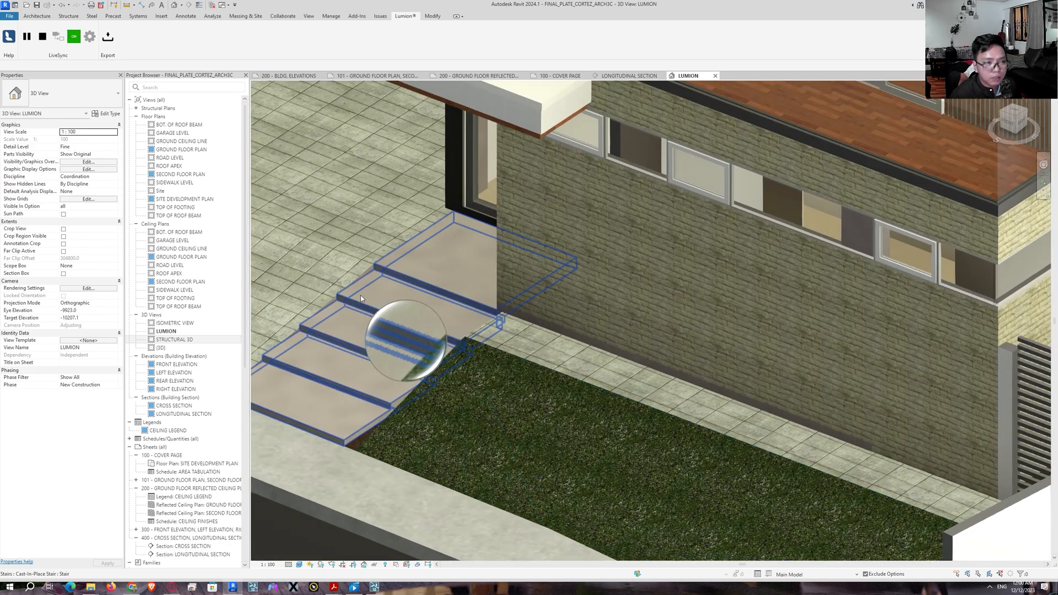
click(433, 16)
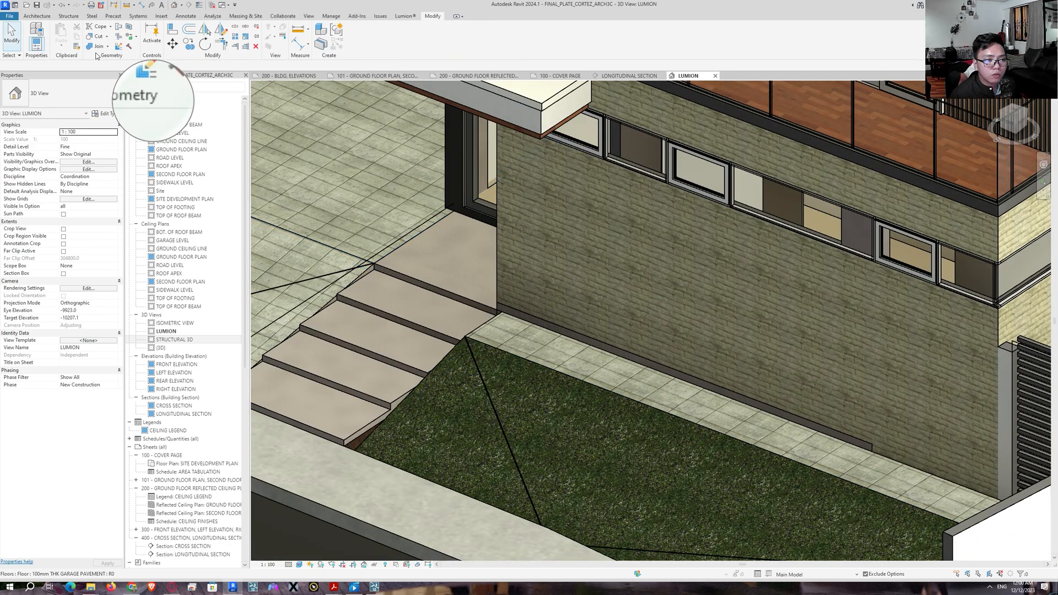
click(94, 47)
scroll(638, 352, up, 2)
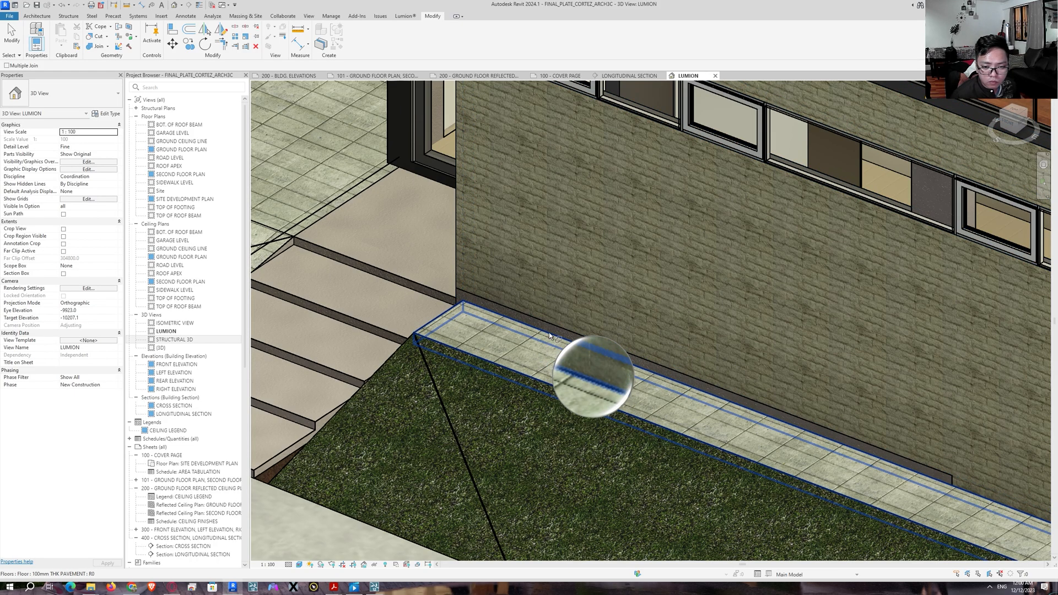
shift+middle_drag(545, 330, 667, 287)
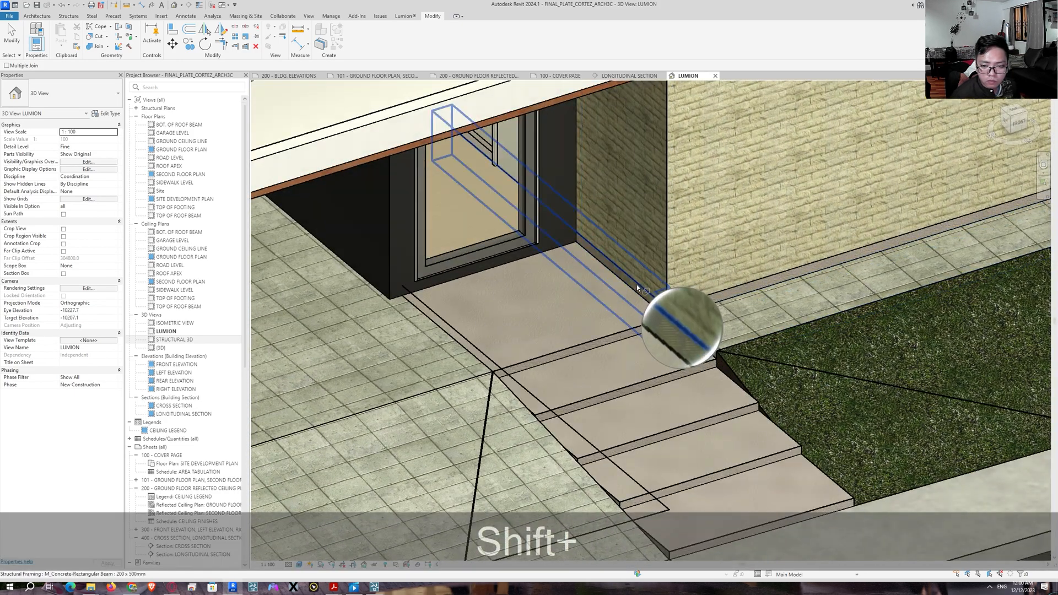
click(651, 259)
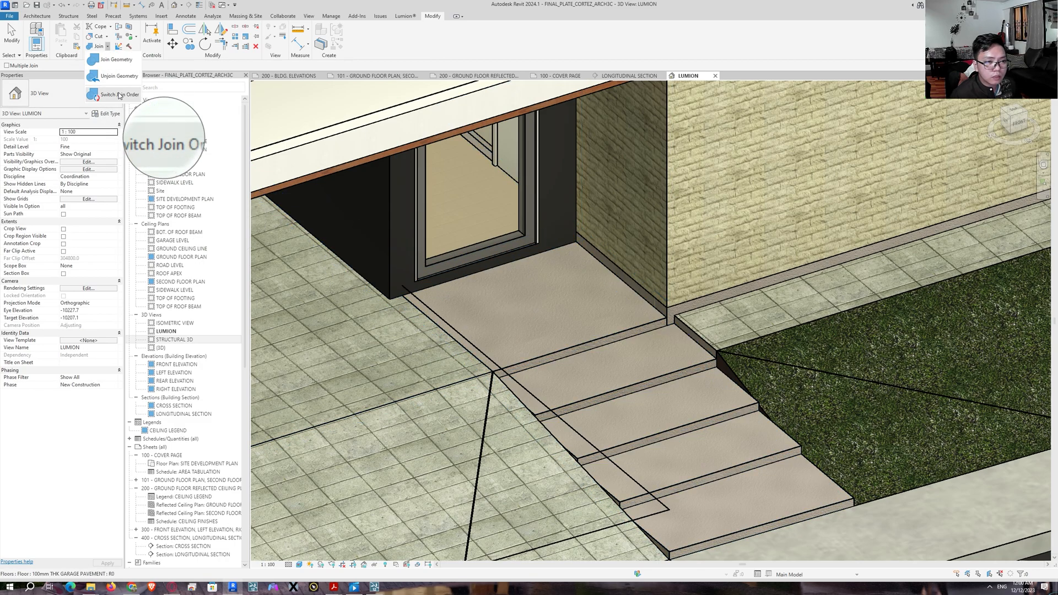
Save the project and switch the join order so the front stone wall covers the concrete beam along its base
click(119, 94)
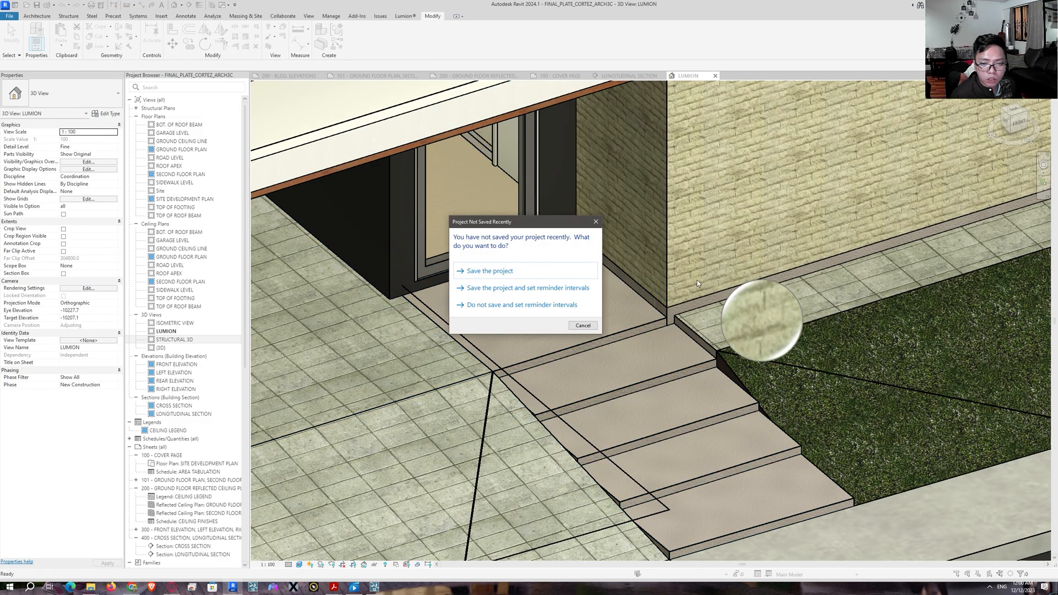
click(557, 272)
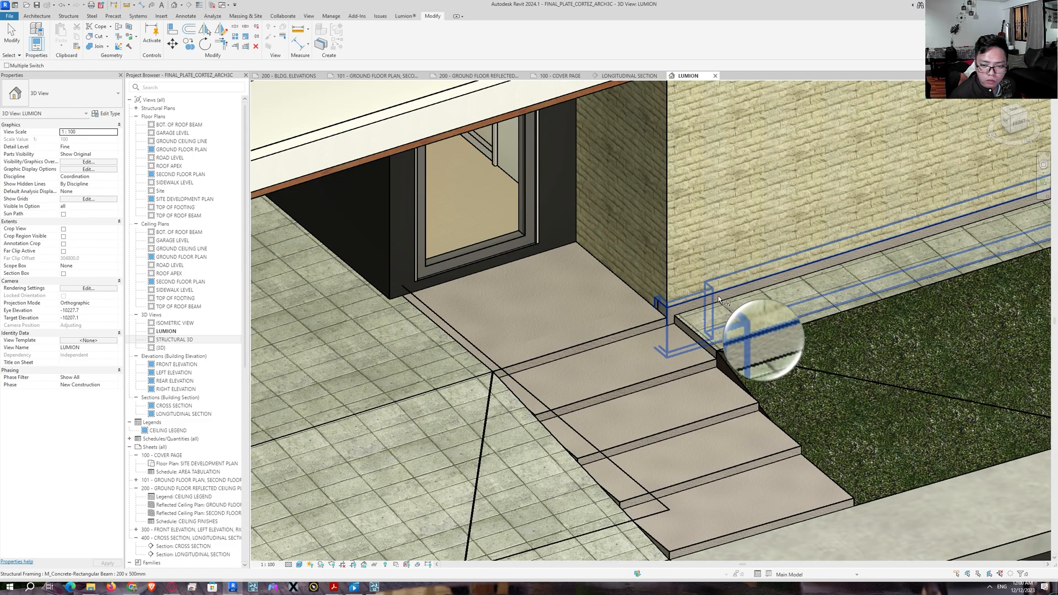
key(j)
key(g)
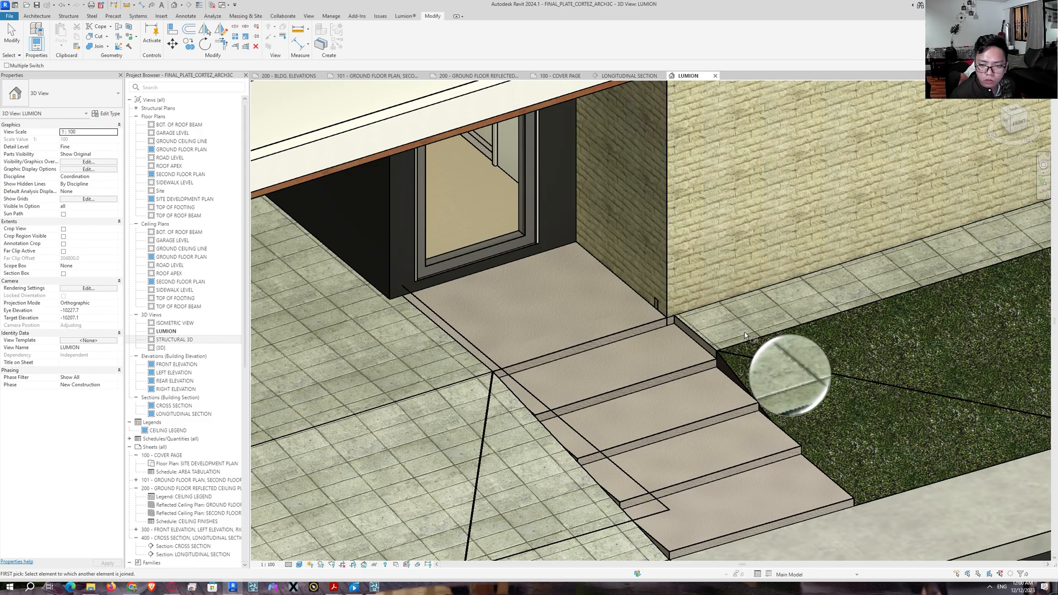
Try switching the join order of the concrete beam and the stone wall at the entrance corner
scroll(745, 331, down, 2)
scroll(716, 339, up, 3)
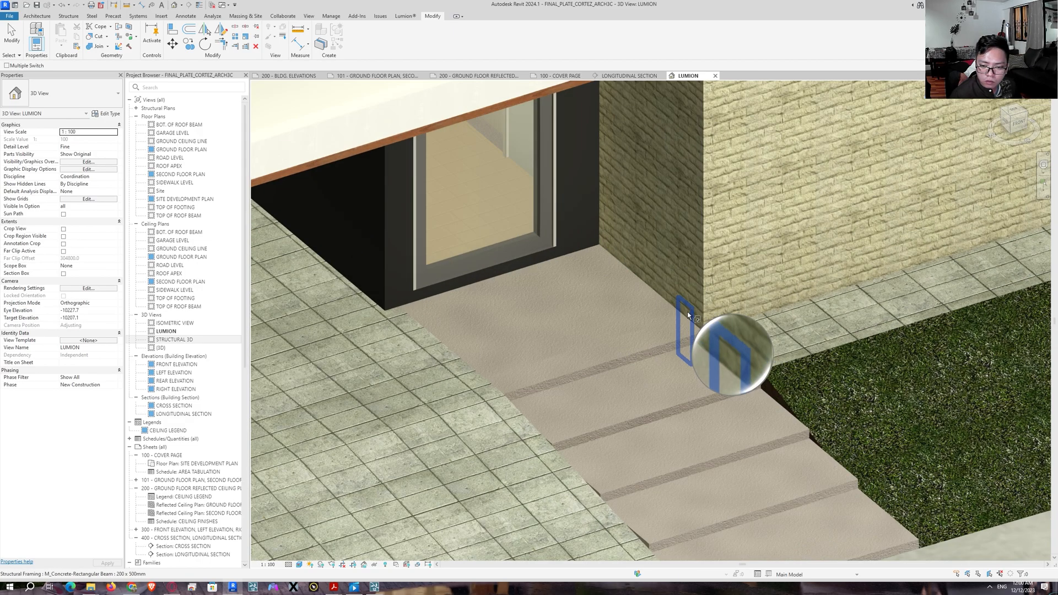
click(691, 318)
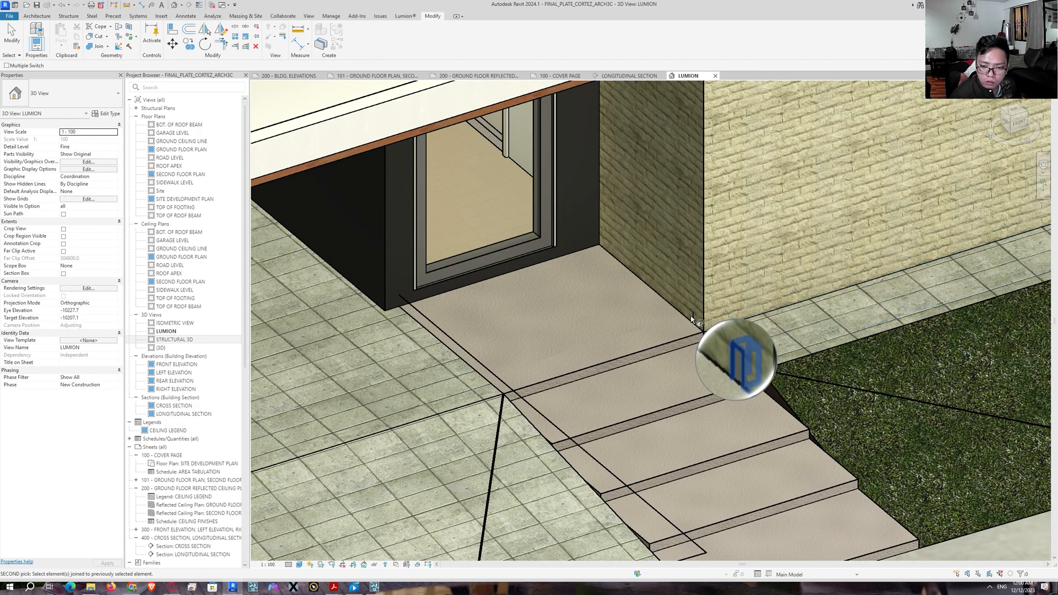
click(695, 281)
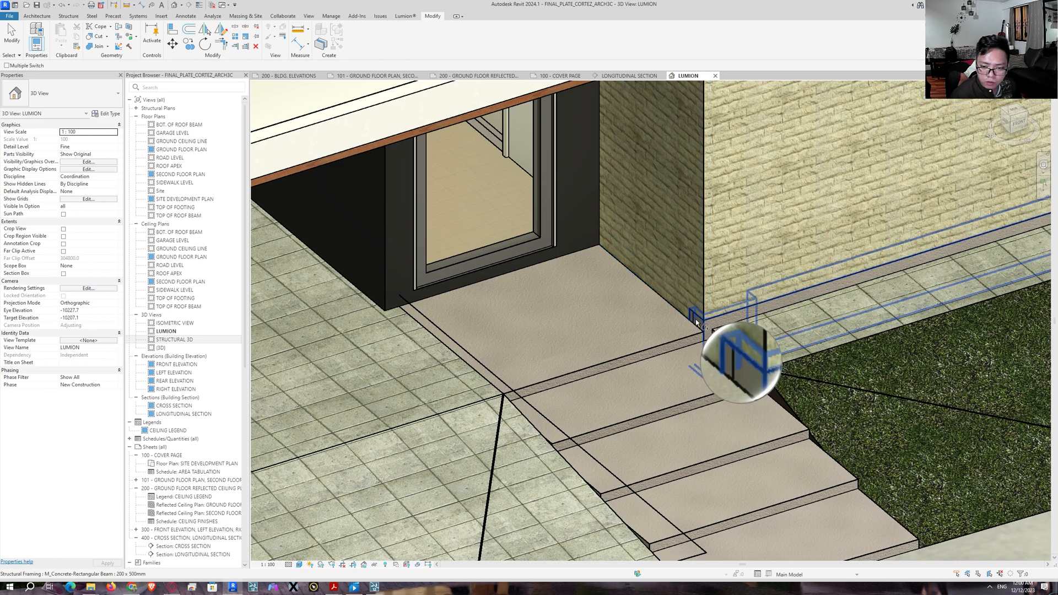
click(697, 316)
click(705, 262)
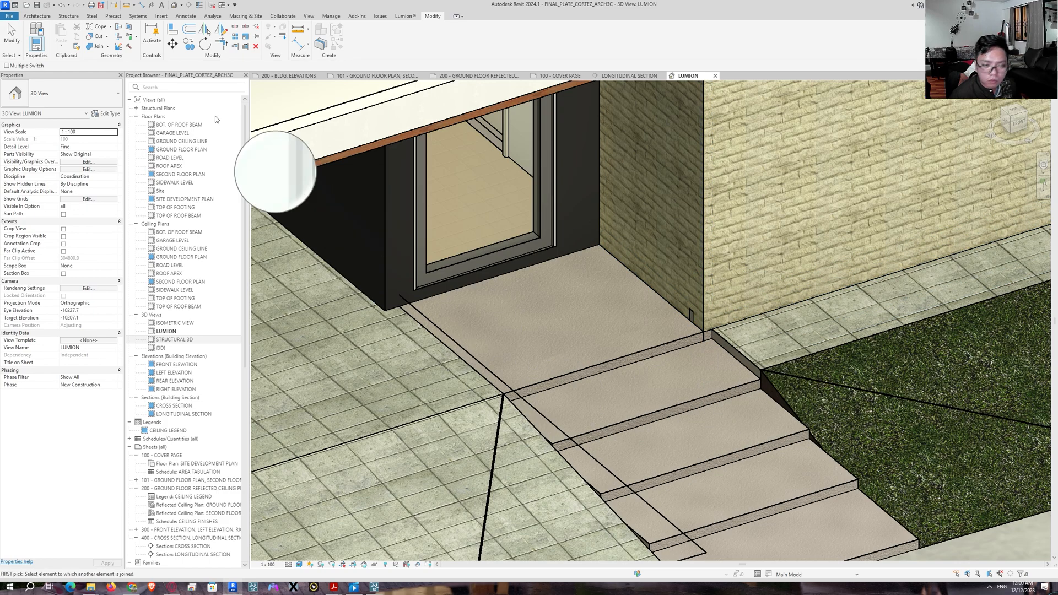
Join the exposed concrete end at the entrance corner with the side stone wall and switch their join order
click(698, 312)
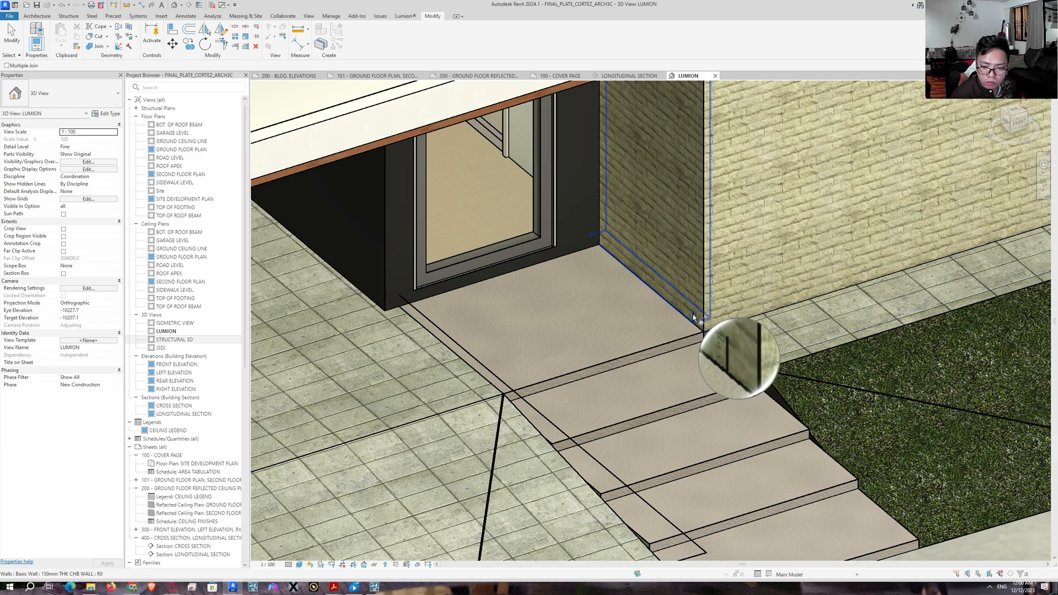
click(692, 367)
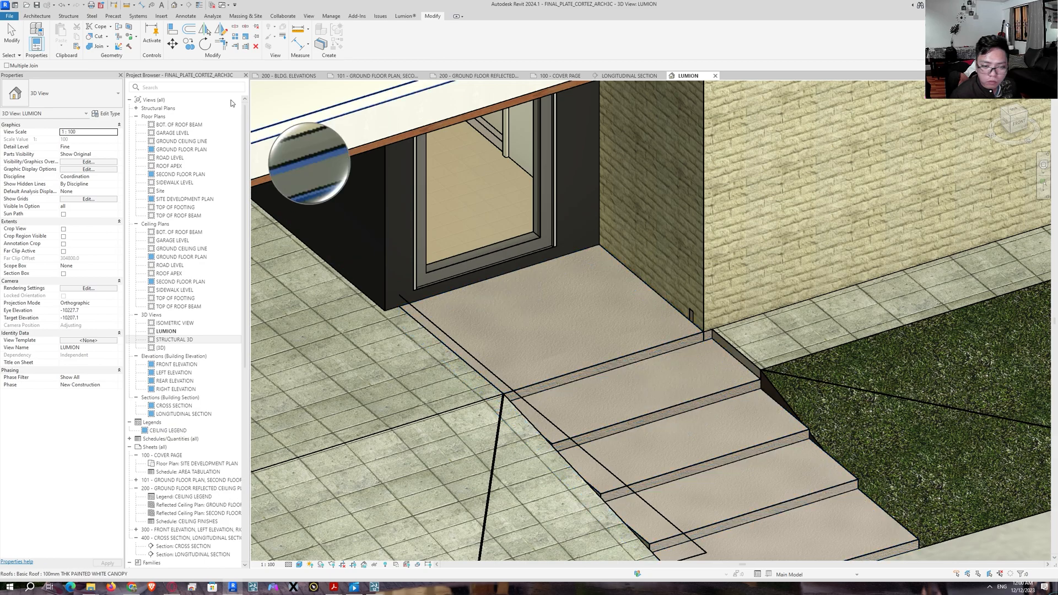
click(110, 92)
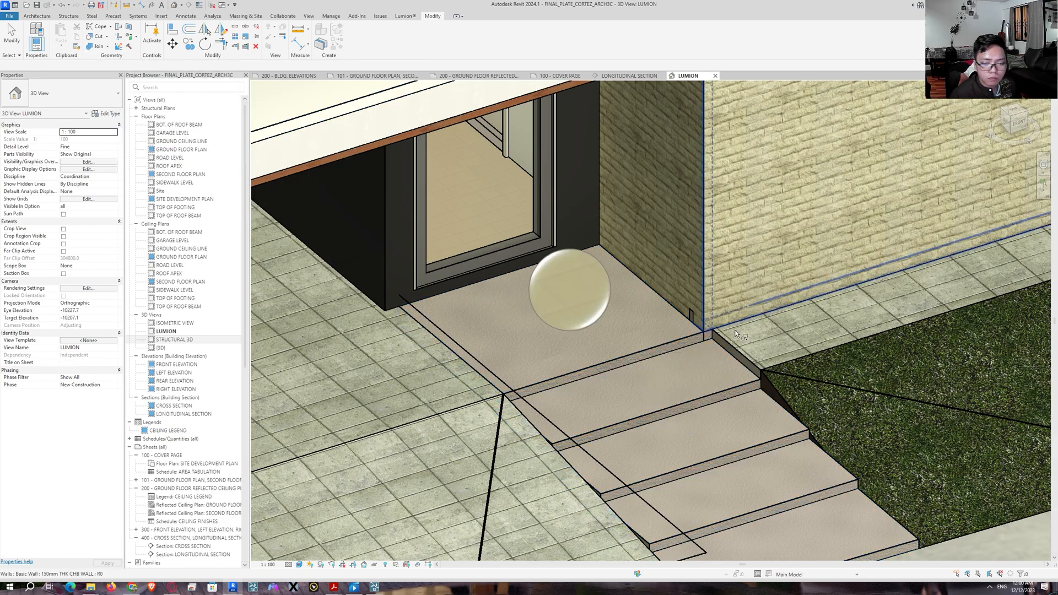
click(683, 280)
scroll(724, 404, down, 4)
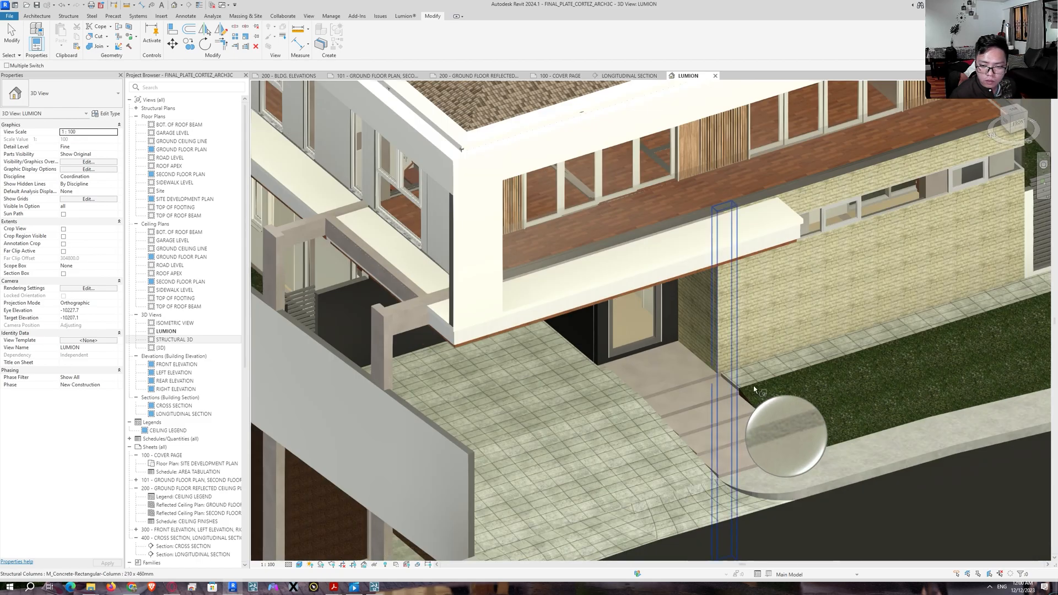
key(Escape)
middle_drag(936, 393, 744, 394)
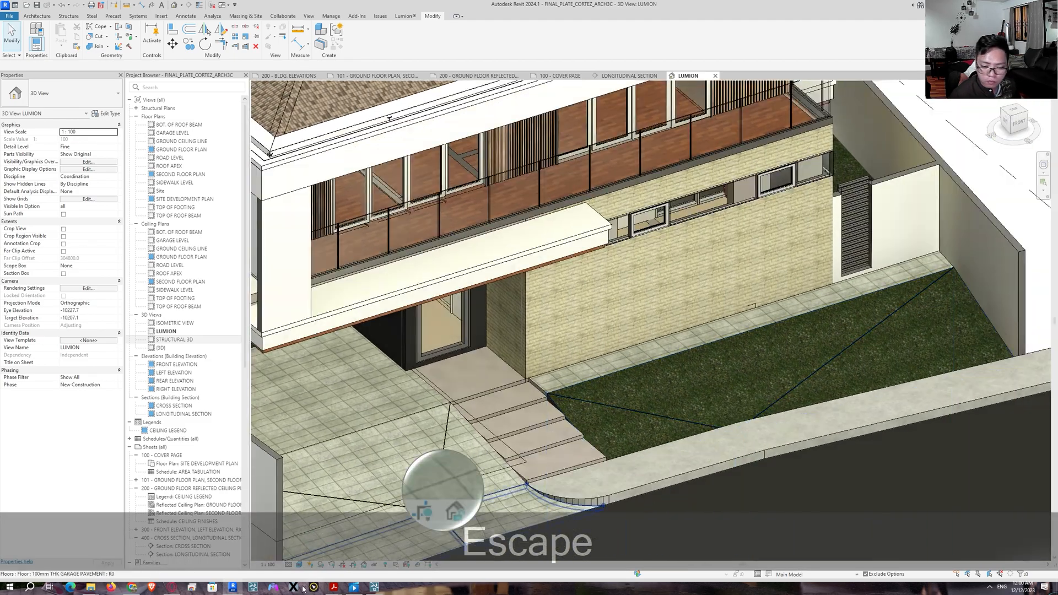
Switch to Lumion and check the base of the front stone wall for remaining exposed concrete
click(374, 588)
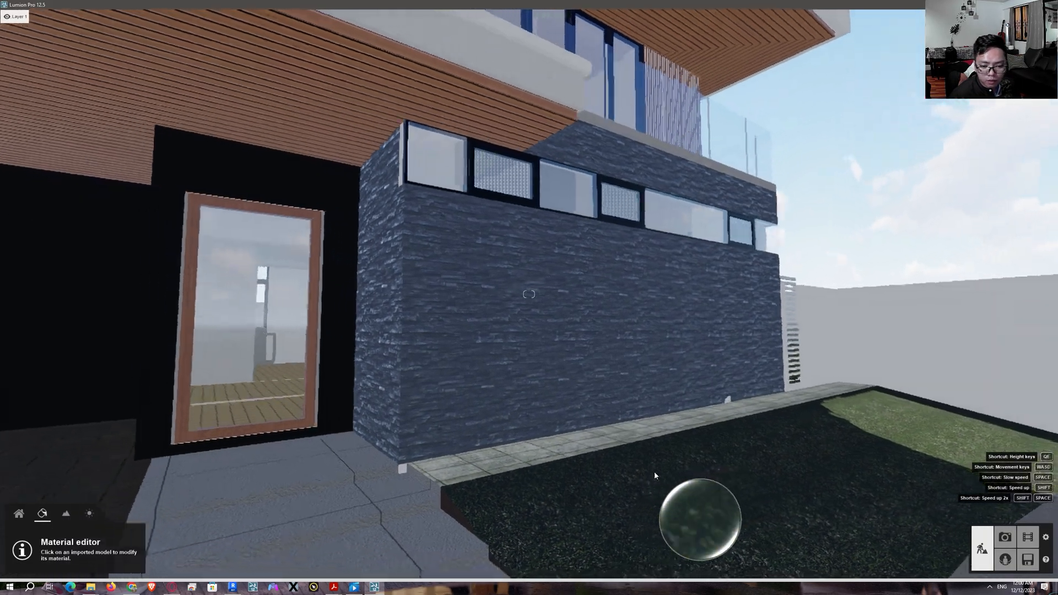
key(d)
right_drag(655, 473, 623, 376)
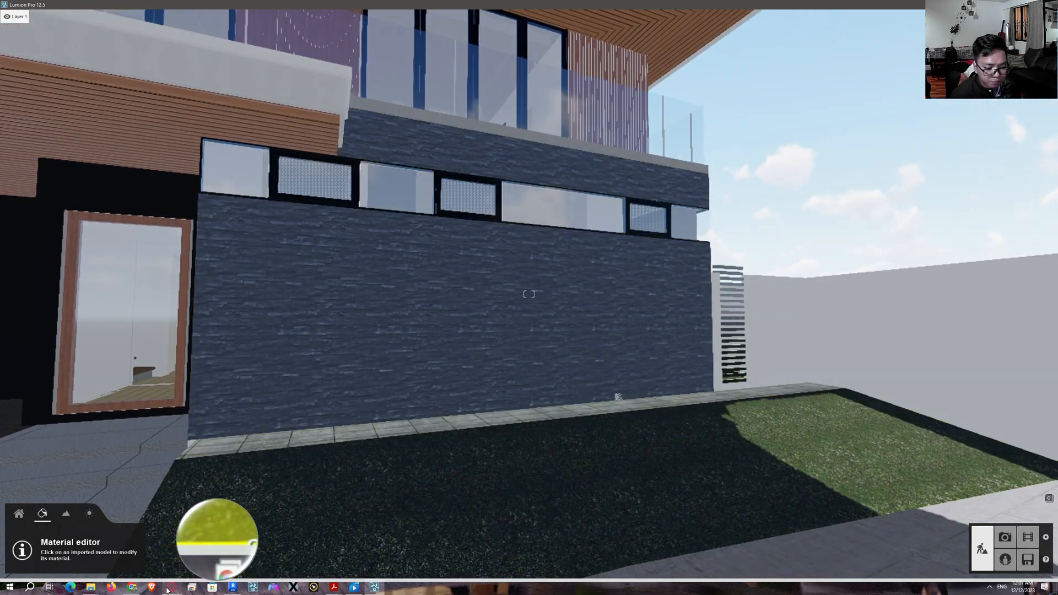
Return to Revit, join the small exposed concrete piece at the front stone wall's base with the wall, and switch their join order
click(233, 587)
scroll(796, 320, up, 3)
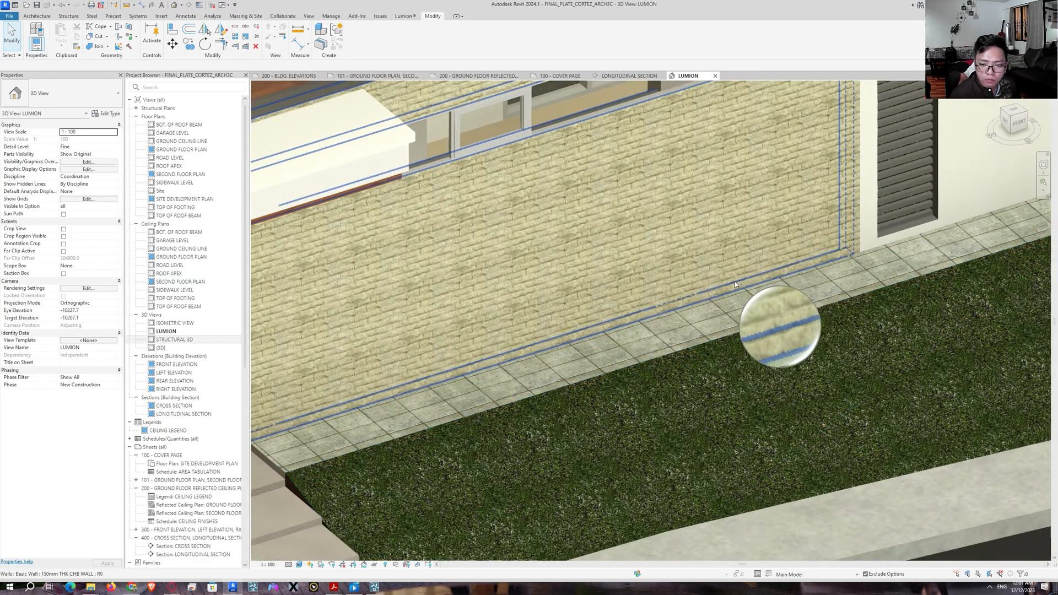
click(97, 46)
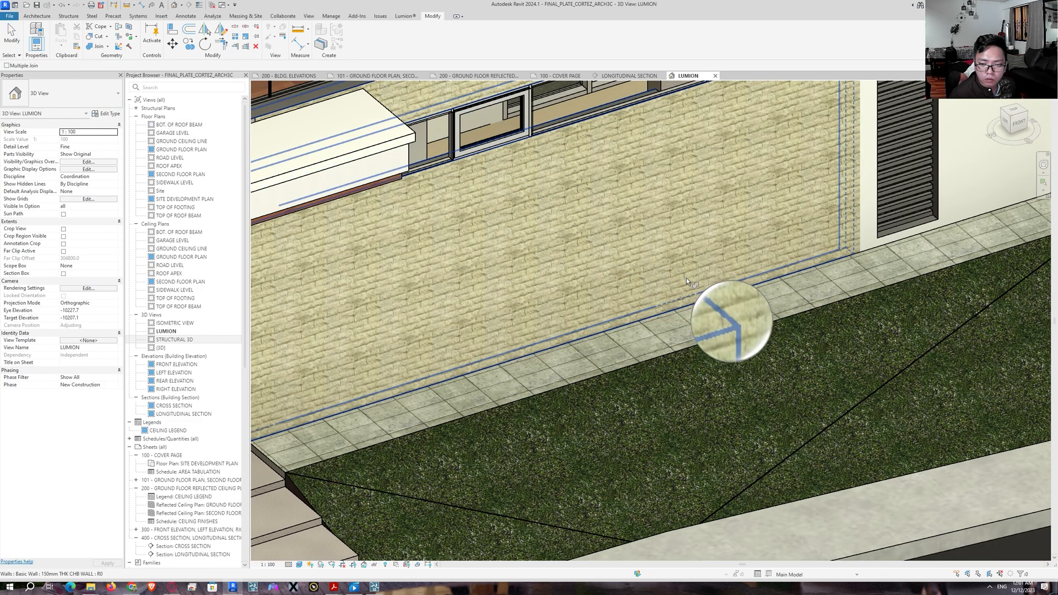
click(614, 340)
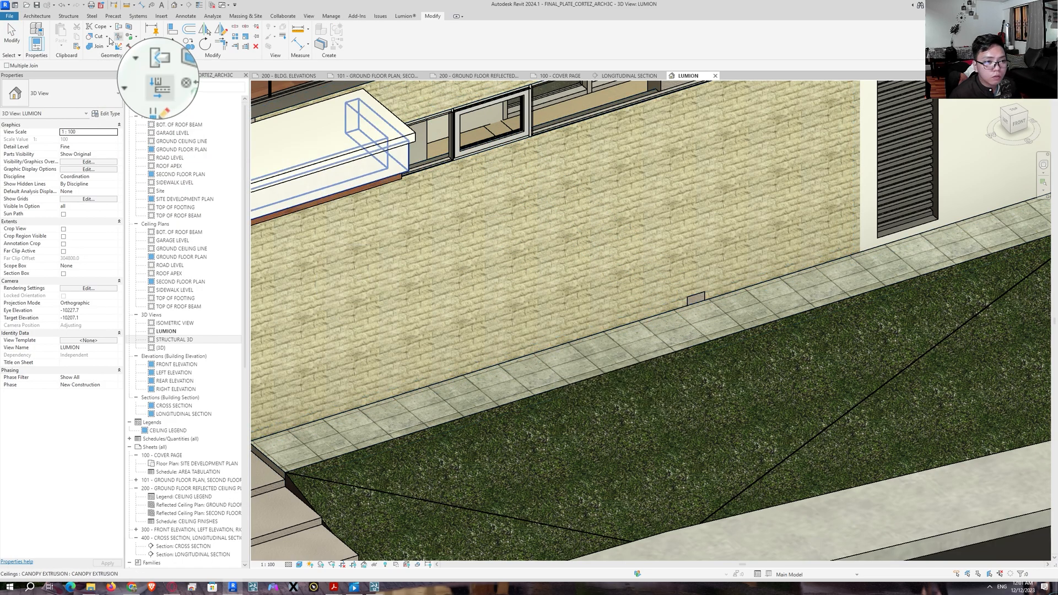
click(119, 94)
click(696, 270)
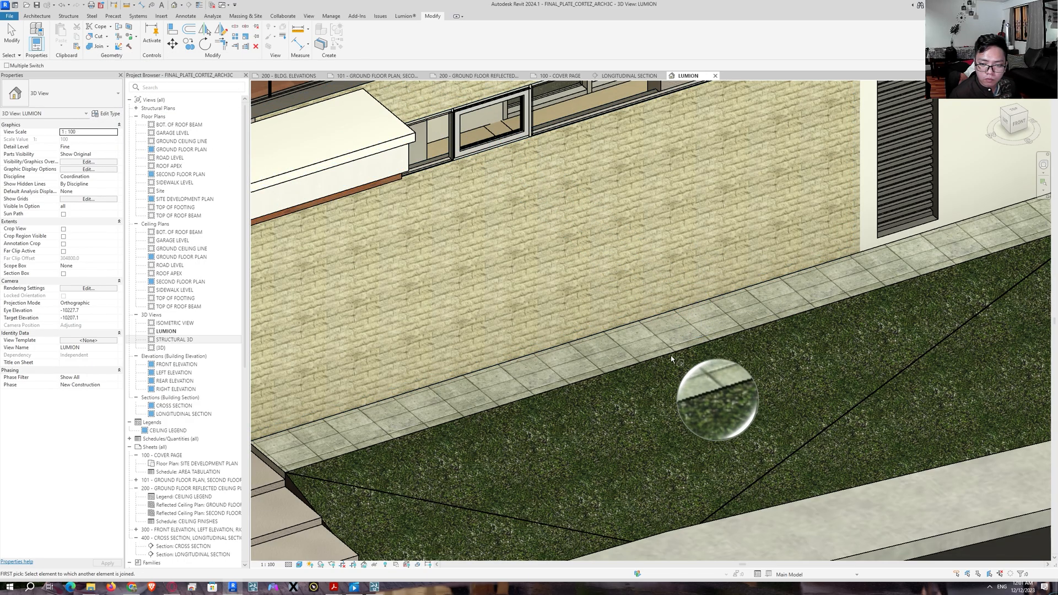
key(Escape)
scroll(694, 385, down, 5)
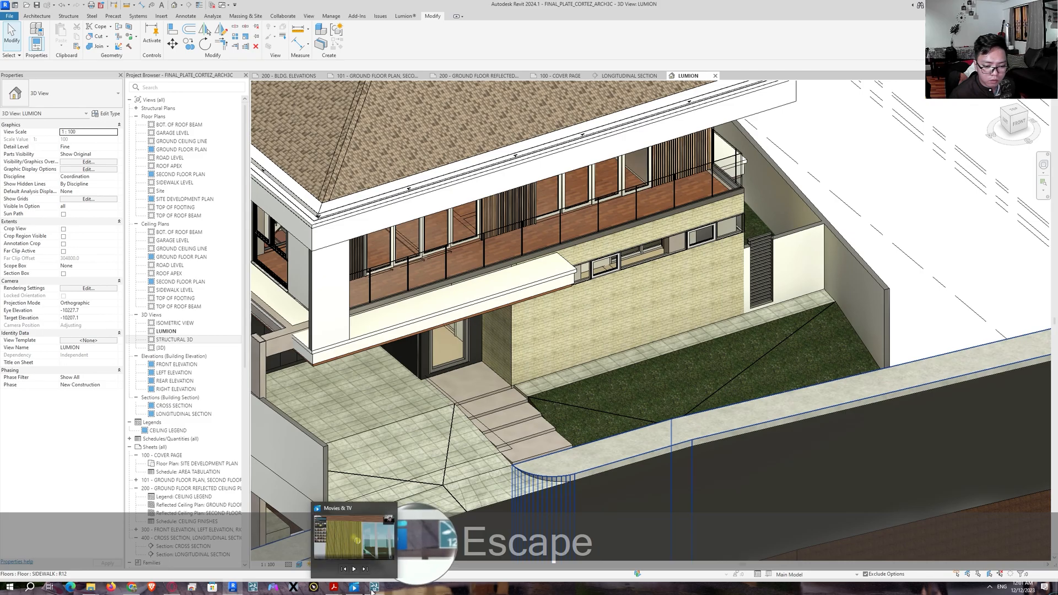
Switch to Lumion and inspect the entrance corner, the front stone wall and its base from several distances
click(373, 587)
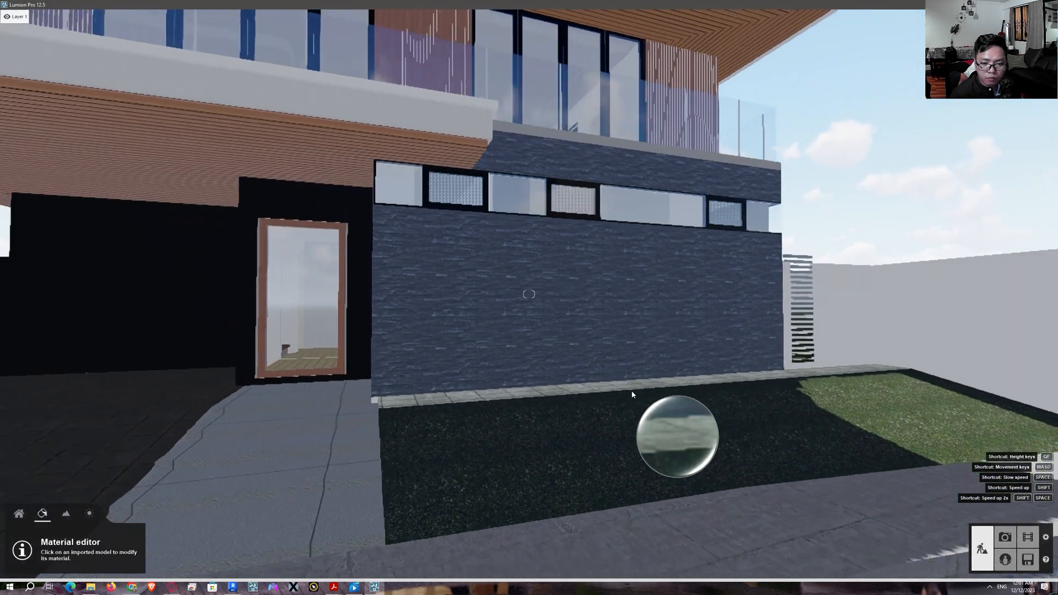
key(s)
key(a)
key(w)
key(q)
key(s)
key(a)
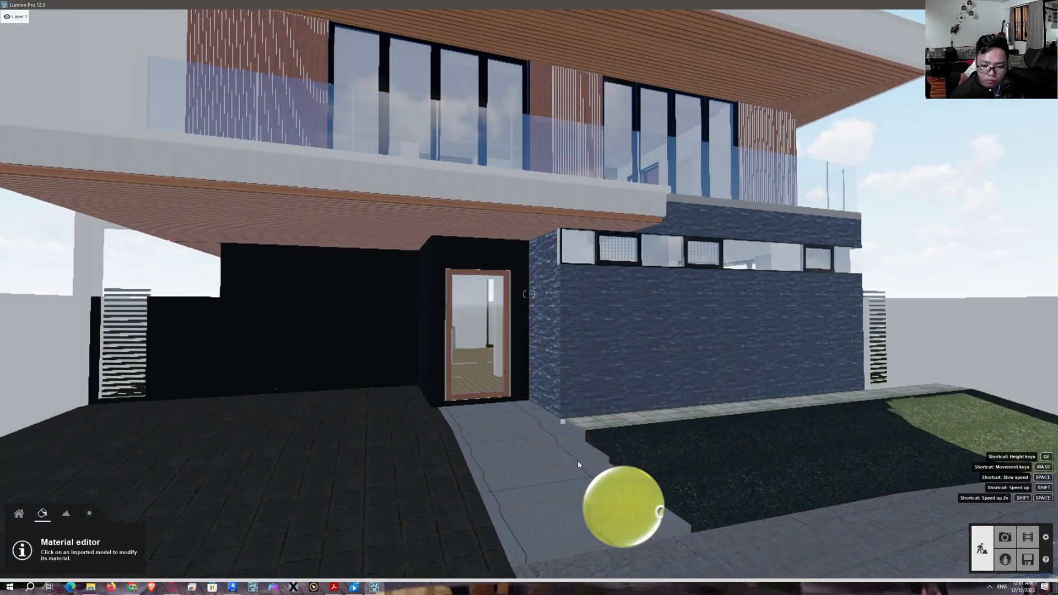
key(s)
key(w)
key(a)
key(d)
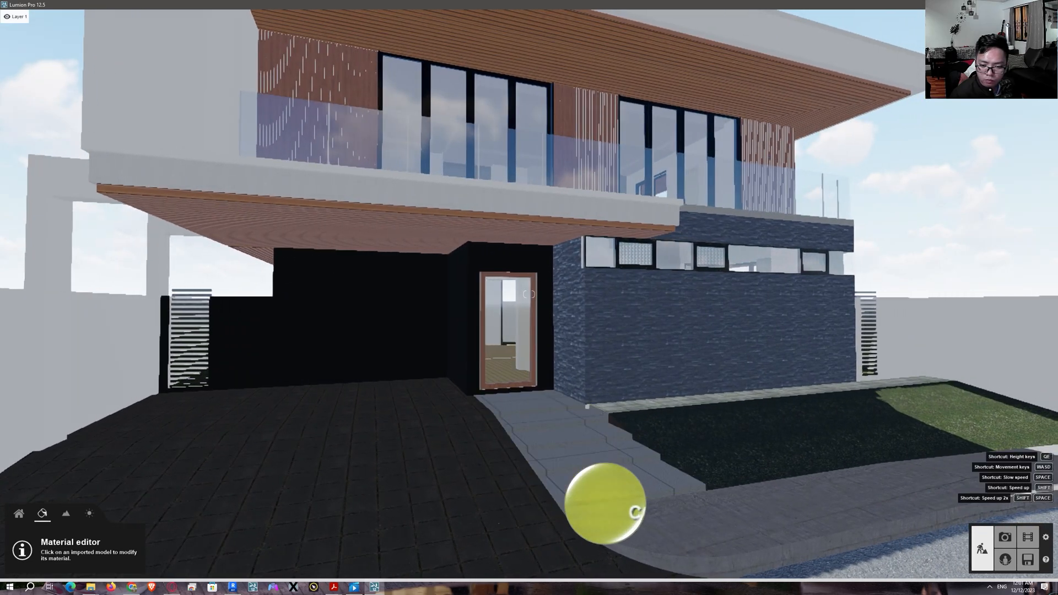
key(w)
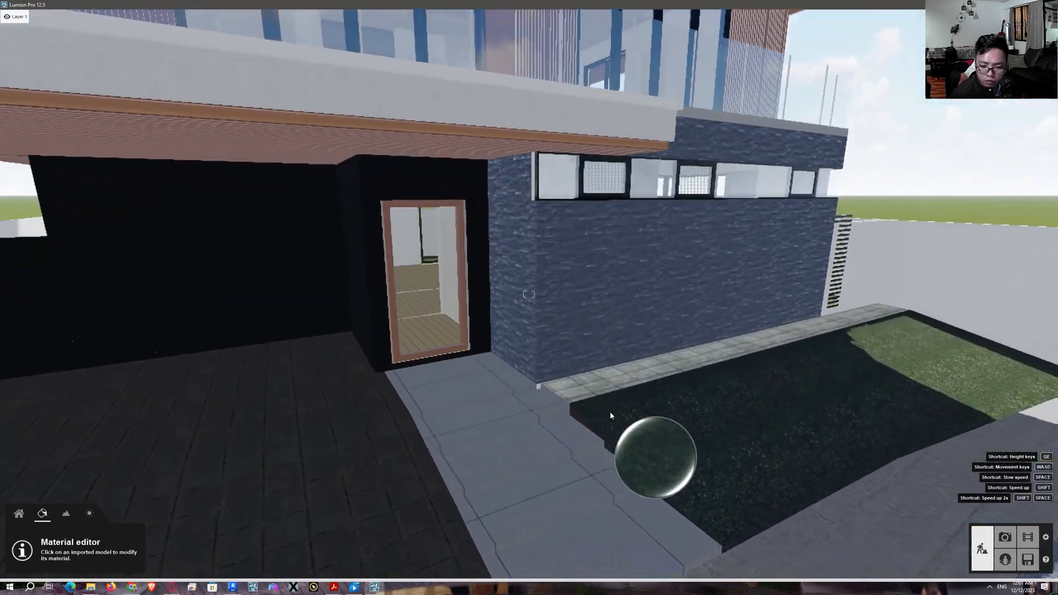
key(s)
Copy the CONCRETE DENSE material from the entrance path and paste it onto the FF-04 paving strip along the stone wall
click(395, 404)
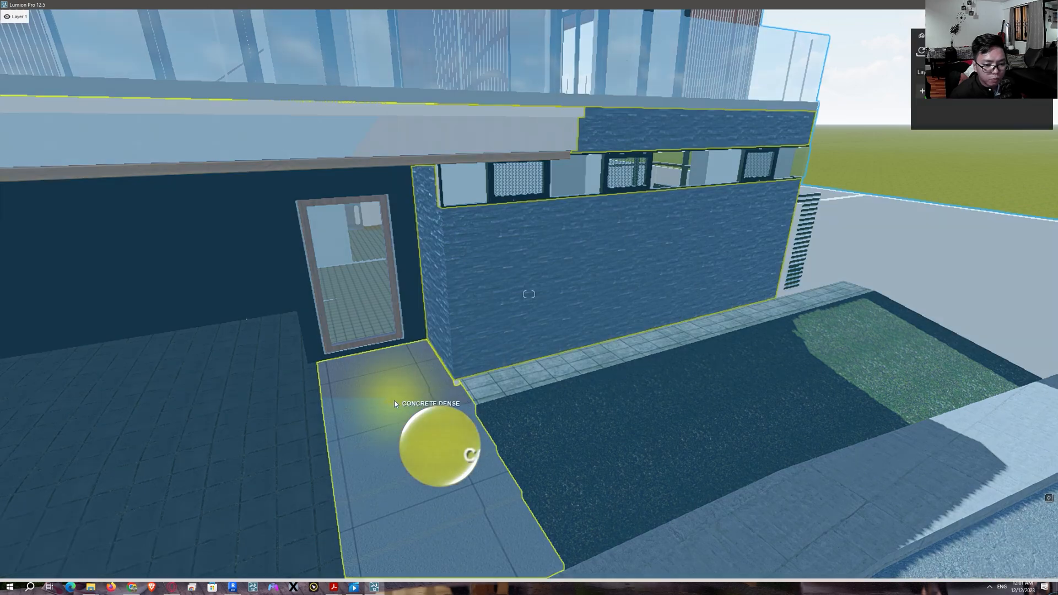
click(395, 404)
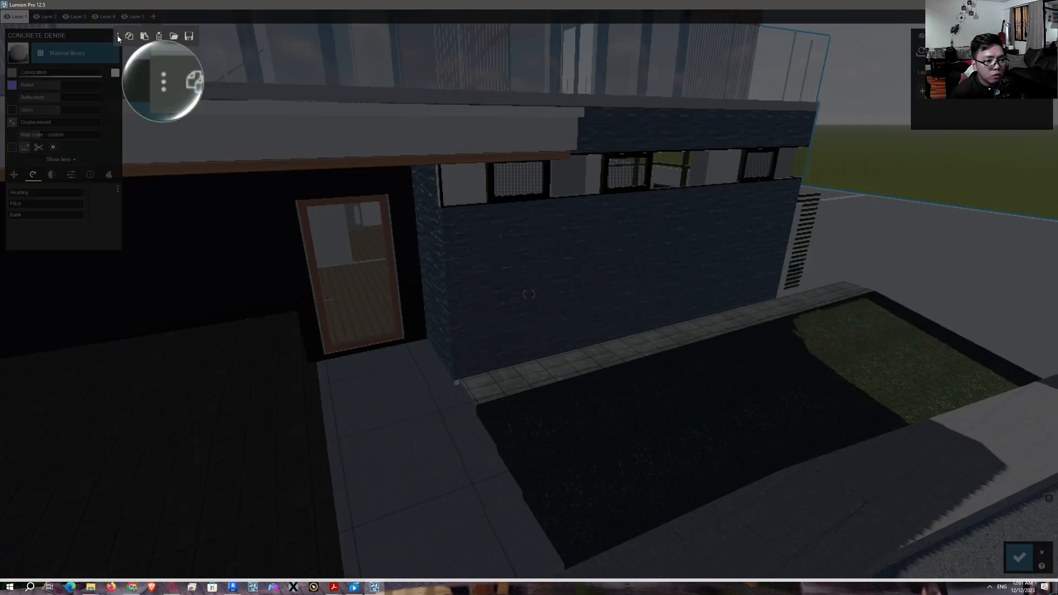
click(129, 36)
click(544, 368)
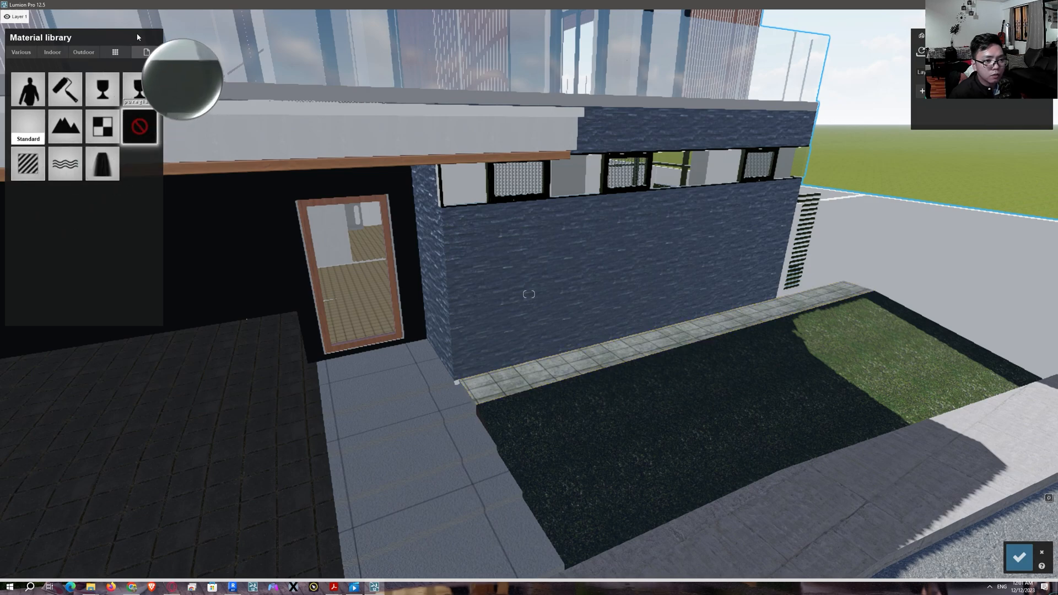
click(28, 126)
click(121, 35)
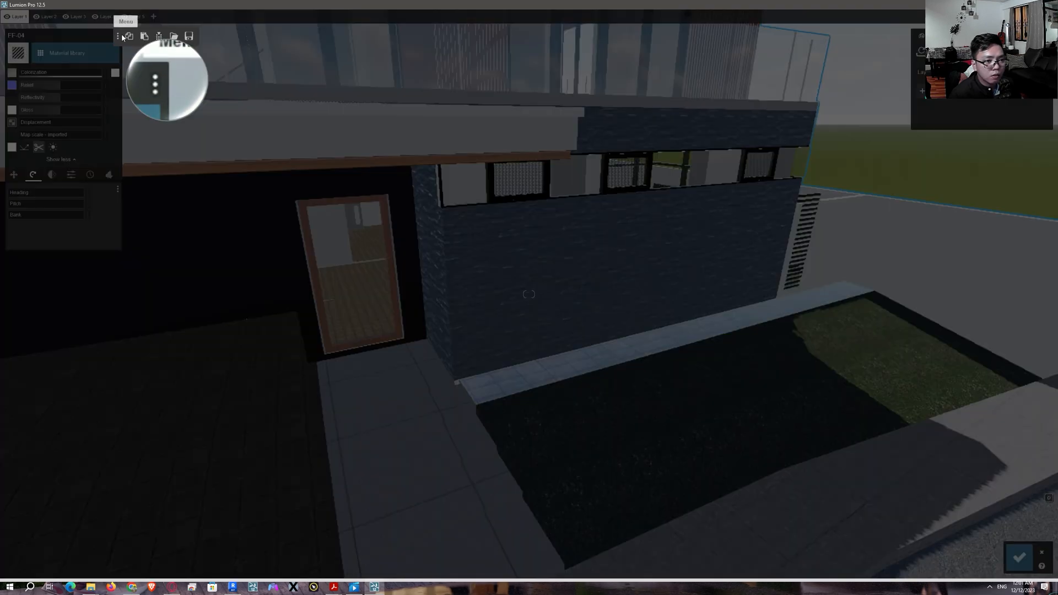
click(144, 37)
Examine the paving strip and the garage side of the house for exposed concrete columns and beams
key(d)
right_drag(599, 409, 562, 385)
key(d)
key(e)
key(d)
key(e)
key(a)
key(a)
key(q)
key(s)
key(a)
key(a)
key(d)
key(e)
key(w)
key(a)
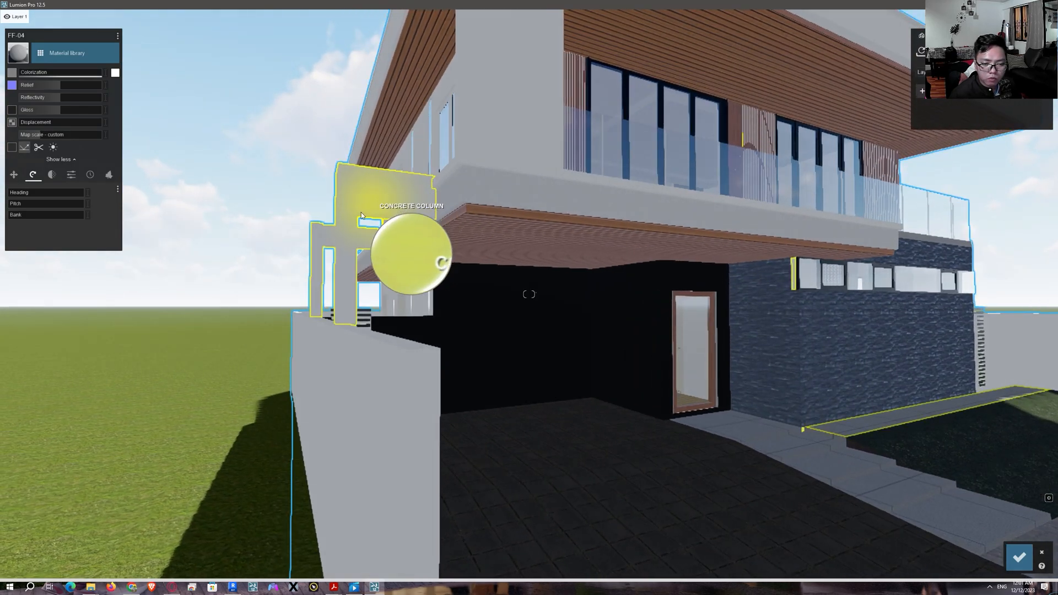
Switch to Revit and start Paint with the PAINTED BLACK PLASTER material, found by searching for "BLACK"
mouse_move(334, 587)
click(286, 546)
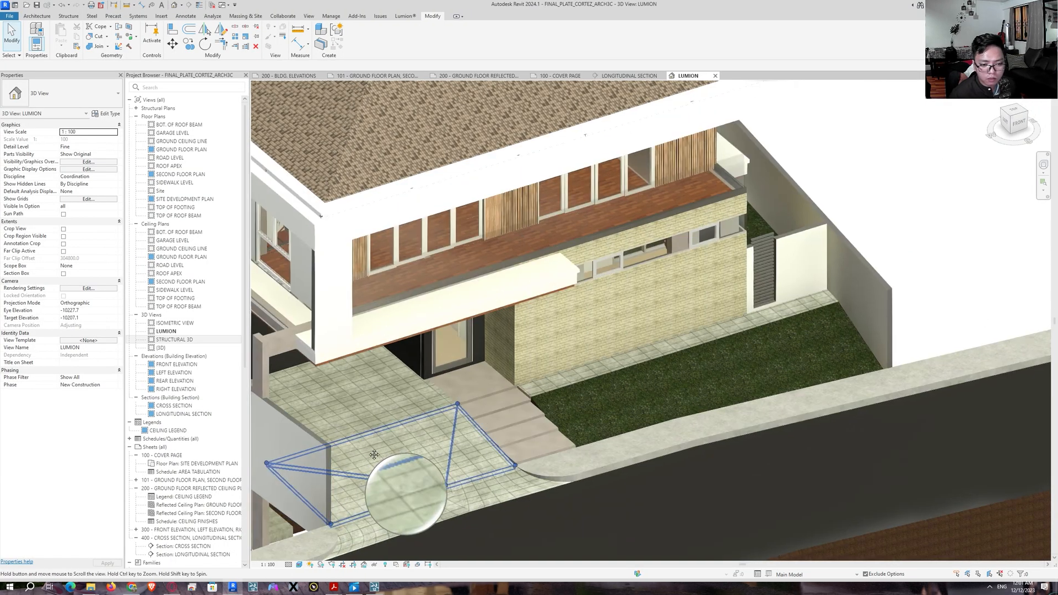
middle_drag(365, 455, 612, 433)
scroll(548, 316, up, 3)
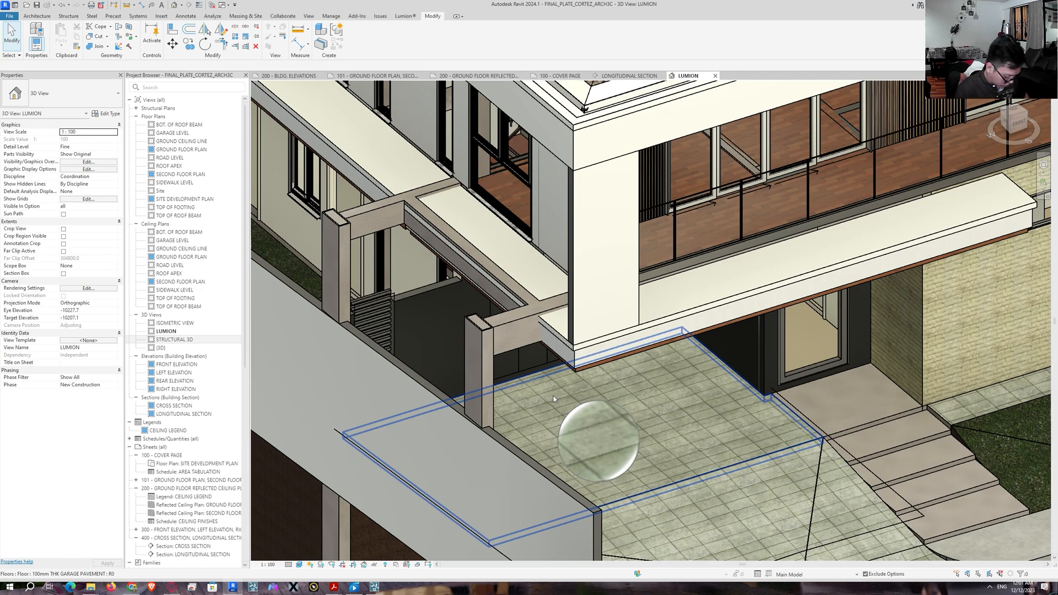
key(p)
key(t)
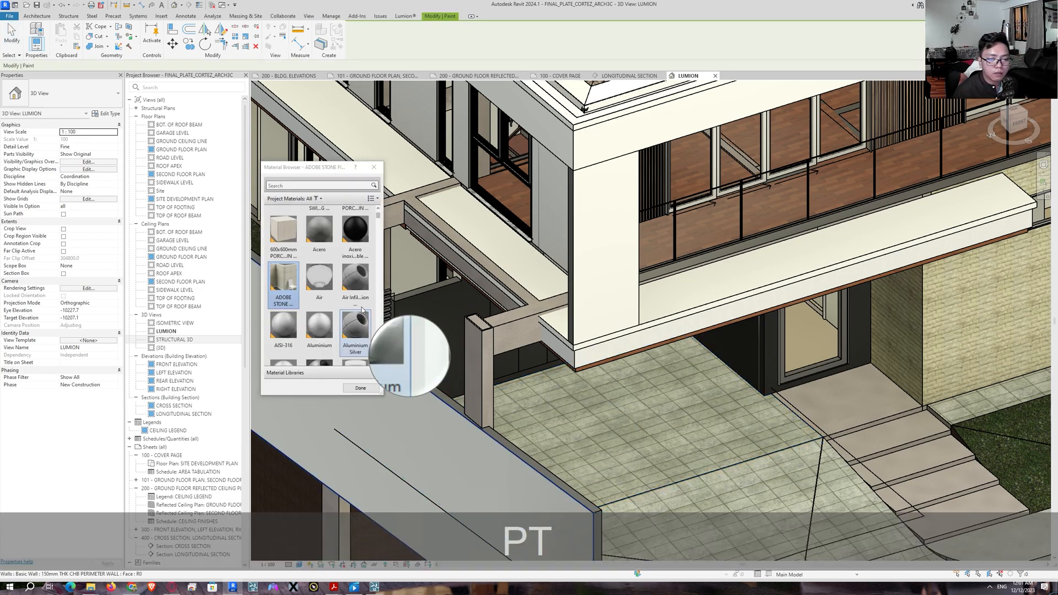
click(305, 185)
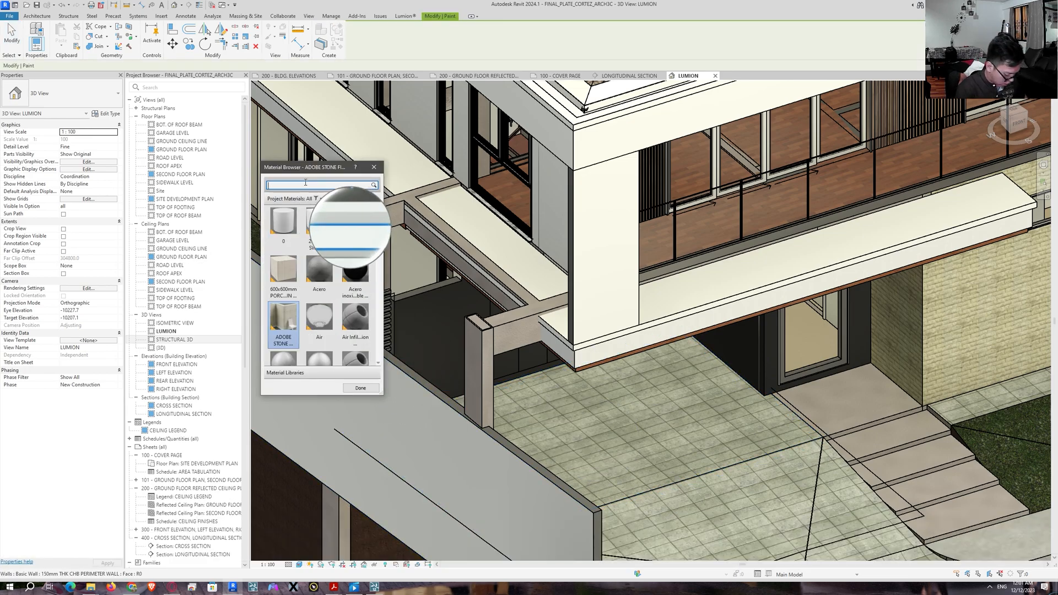
text(bLACK)
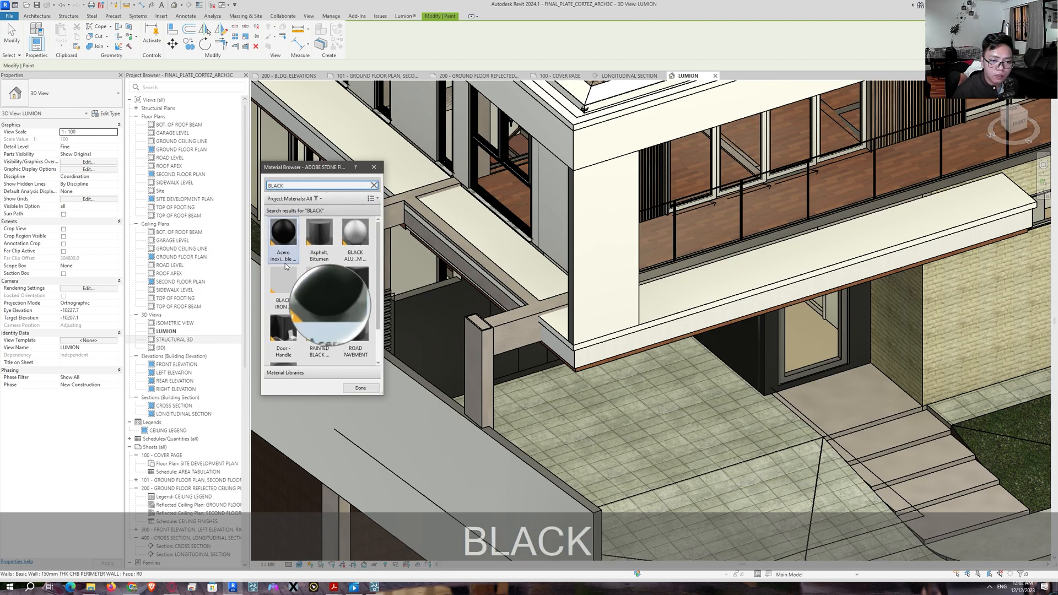
click(319, 330)
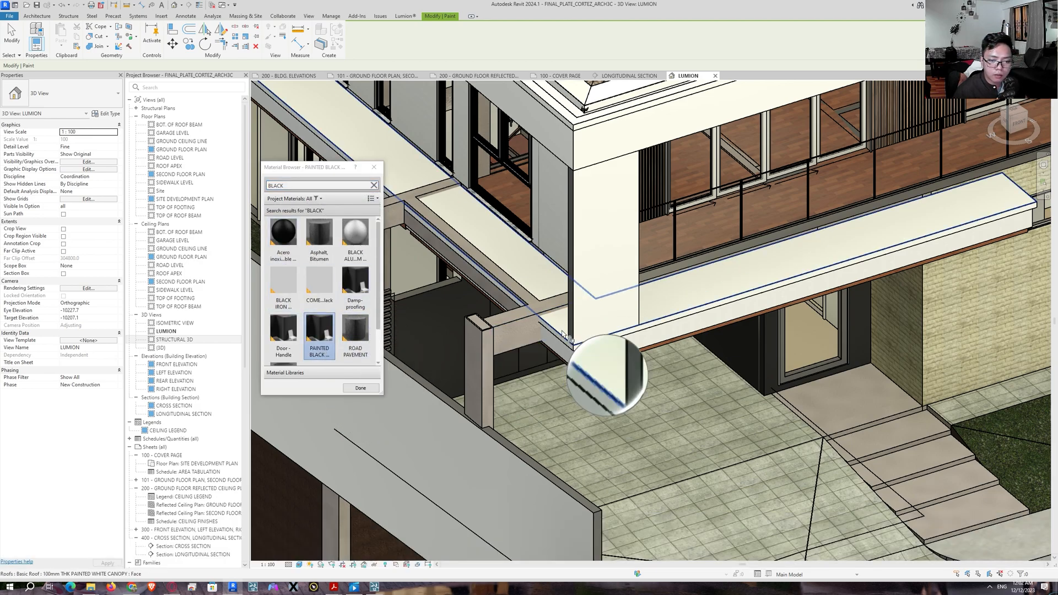
Paint the exposed faces of the front garage-side beam and its column with PAINTED BLACK PLASTER
scroll(509, 330, up, 3)
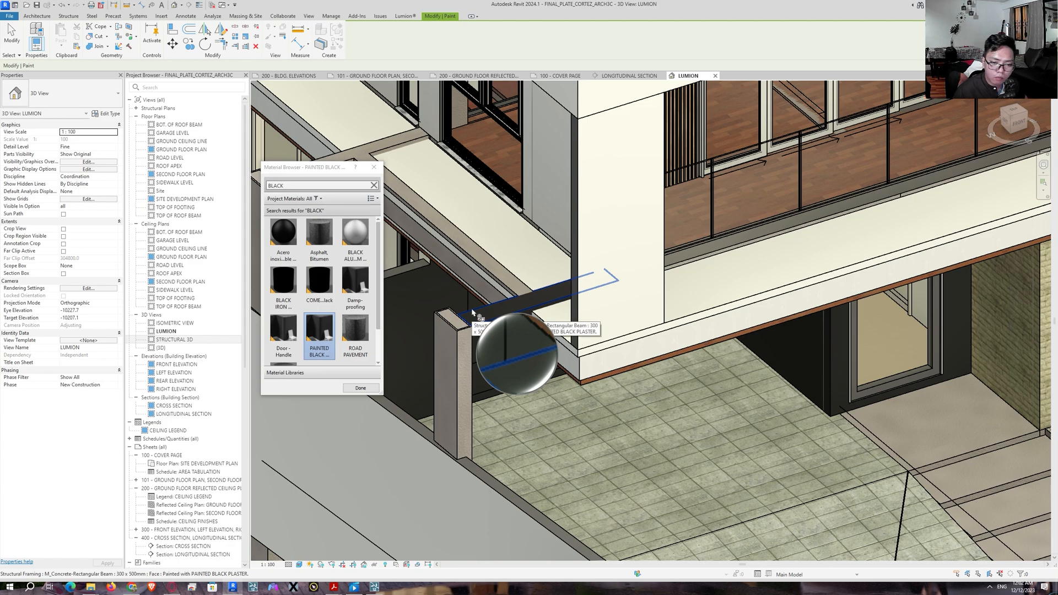
key(Tab)
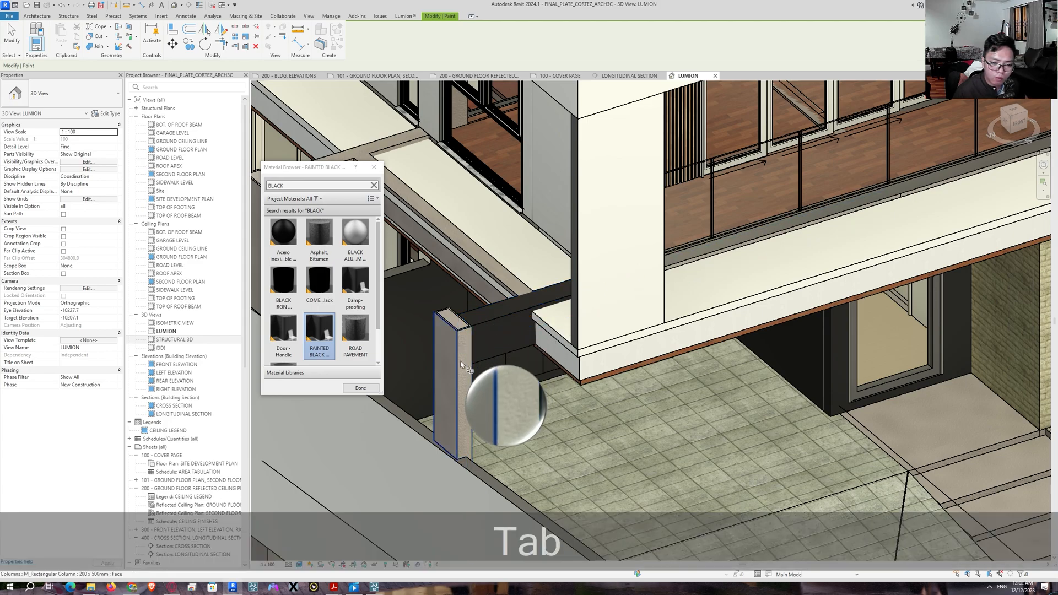
middle_drag(463, 365, 691, 354)
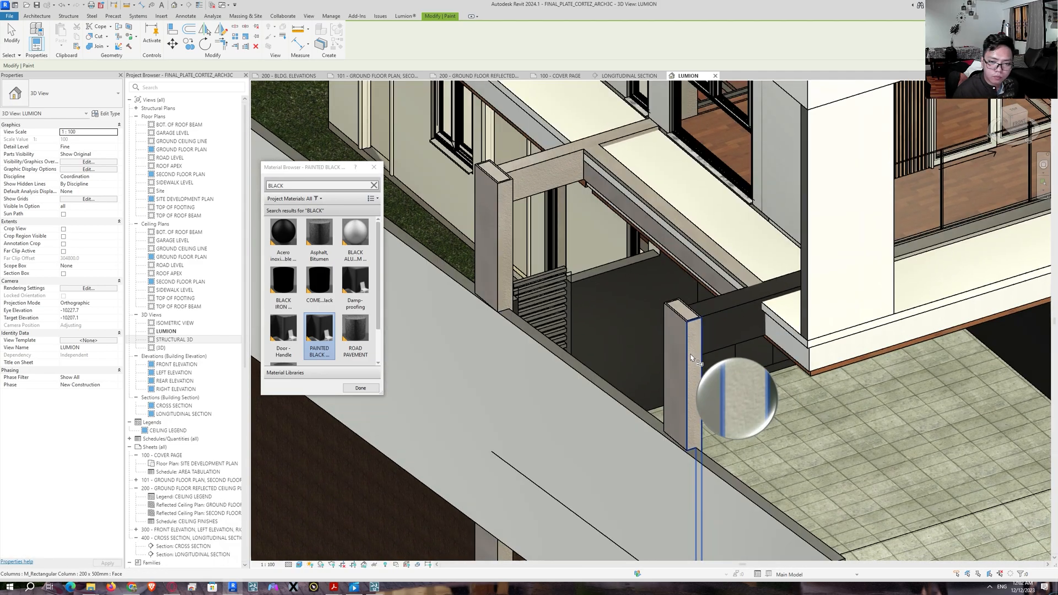
scroll(681, 365, up, 2)
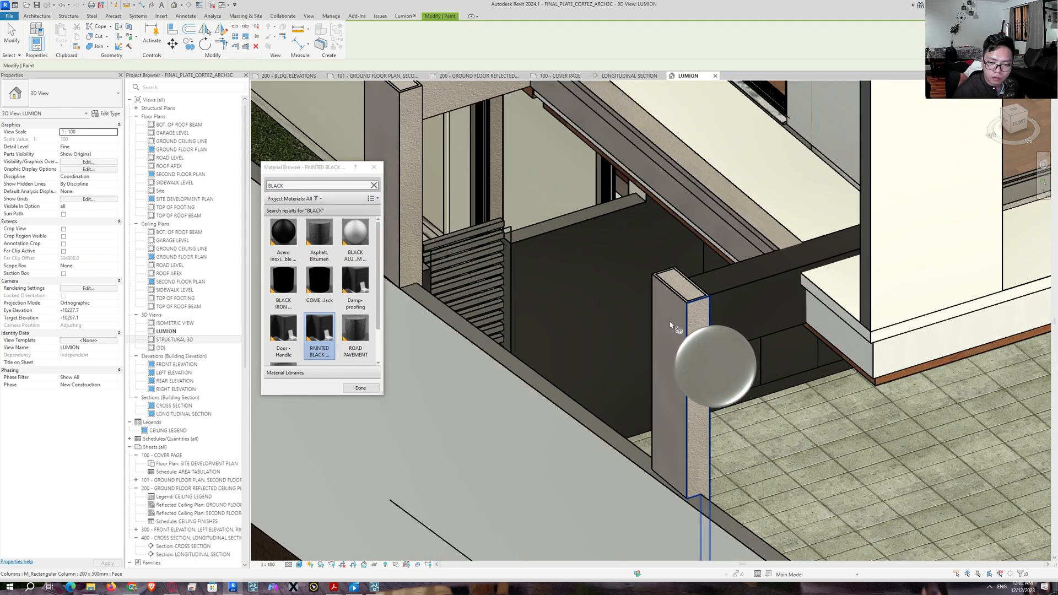
click(665, 293)
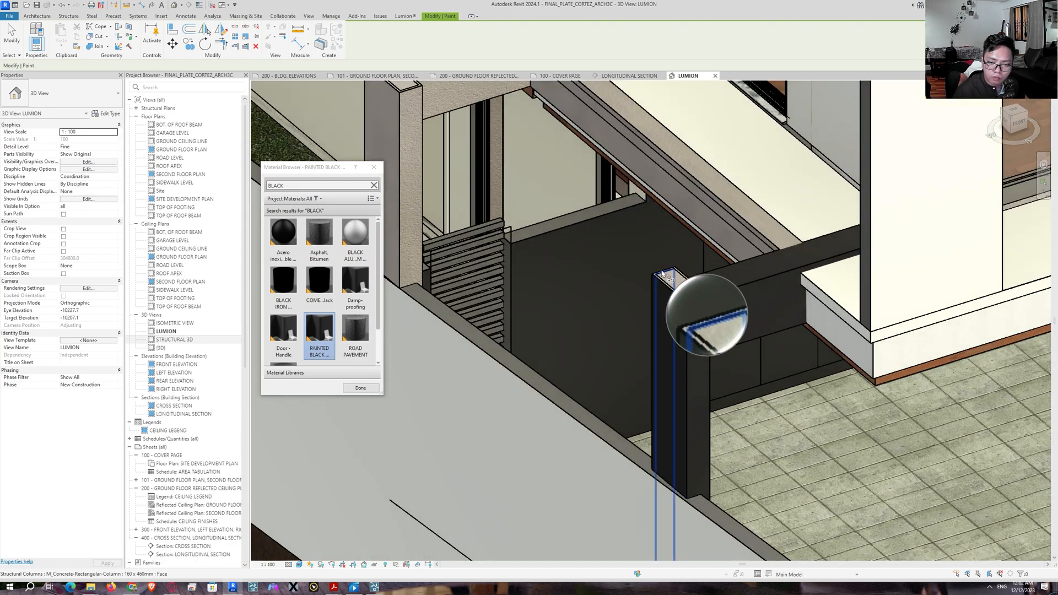
middle_drag(696, 355, 774, 303)
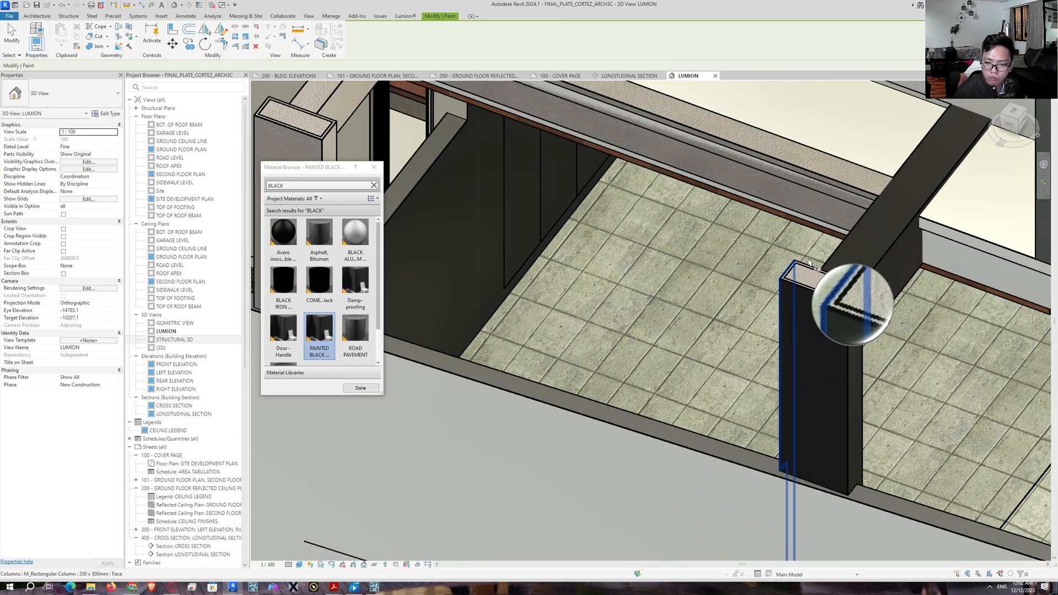
key(Tab)
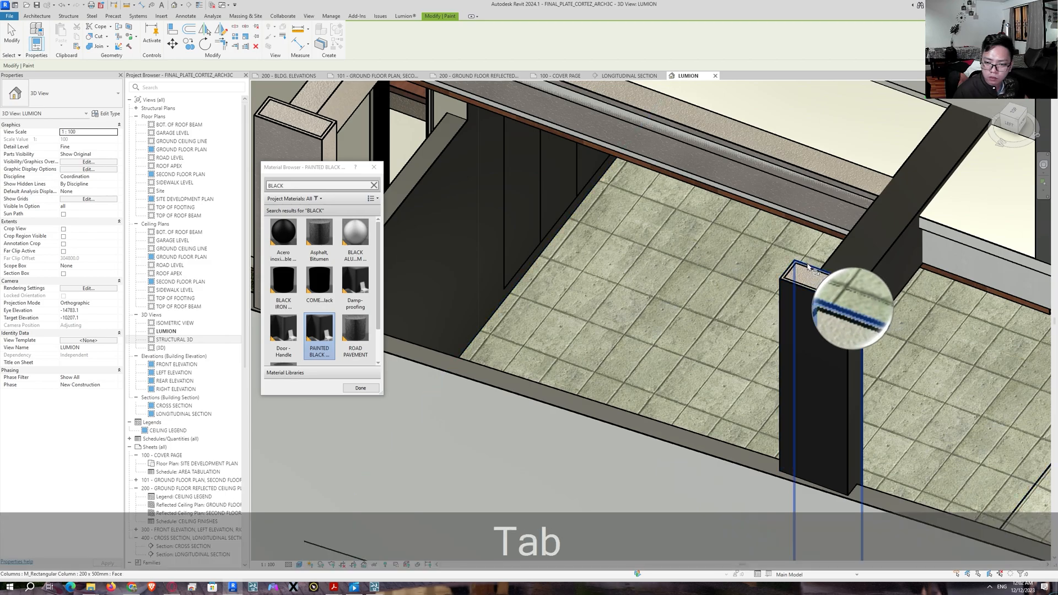
Paint the rear garage-side column, its beam and the remaining exposed column and beam faces with PAINTED BLACK PLASTER
scroll(675, 333, down, 2)
click(427, 228)
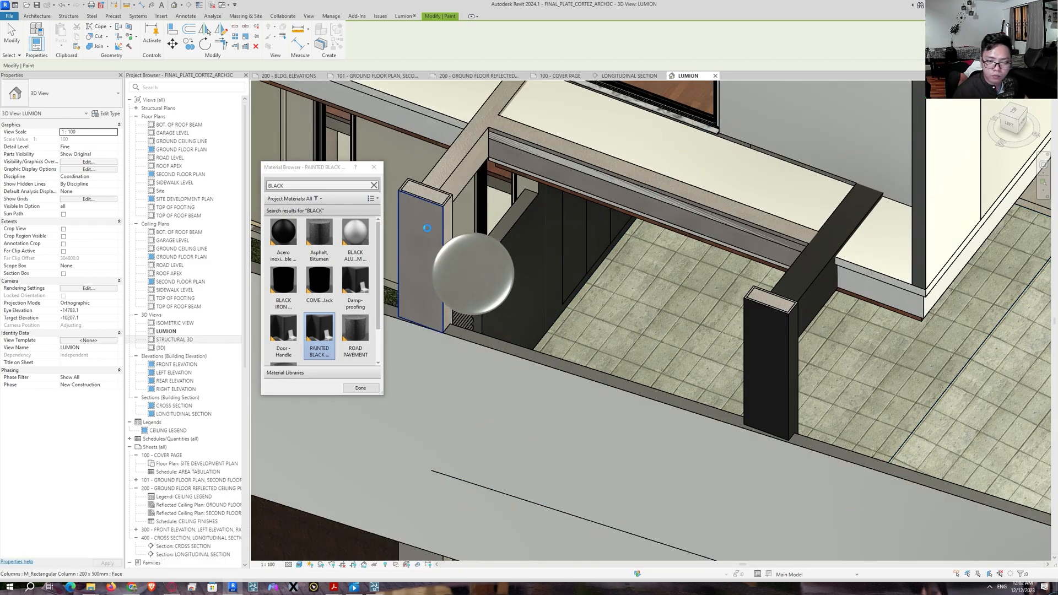
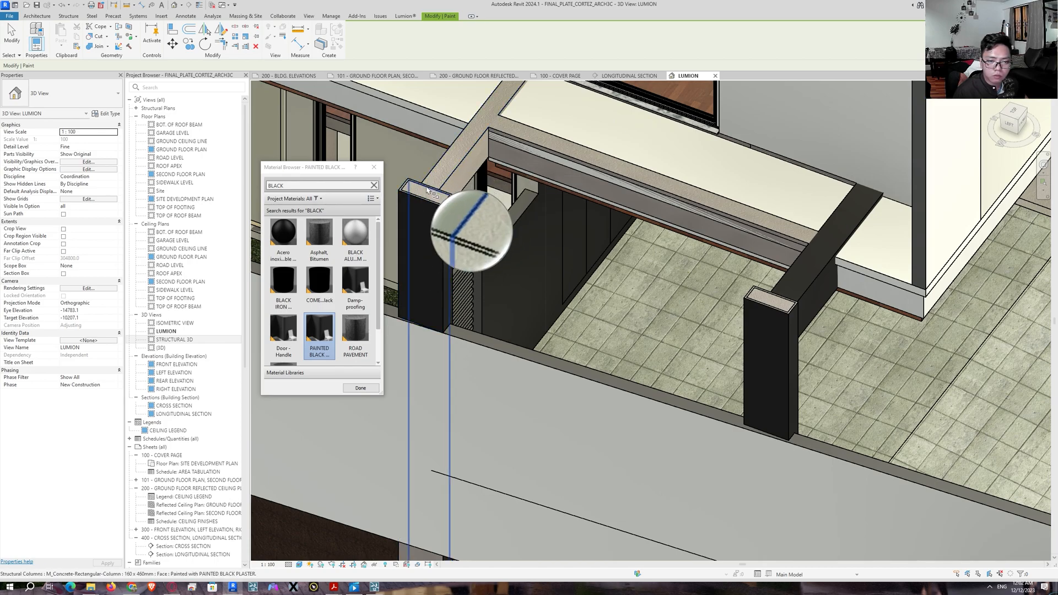
key(Tab)
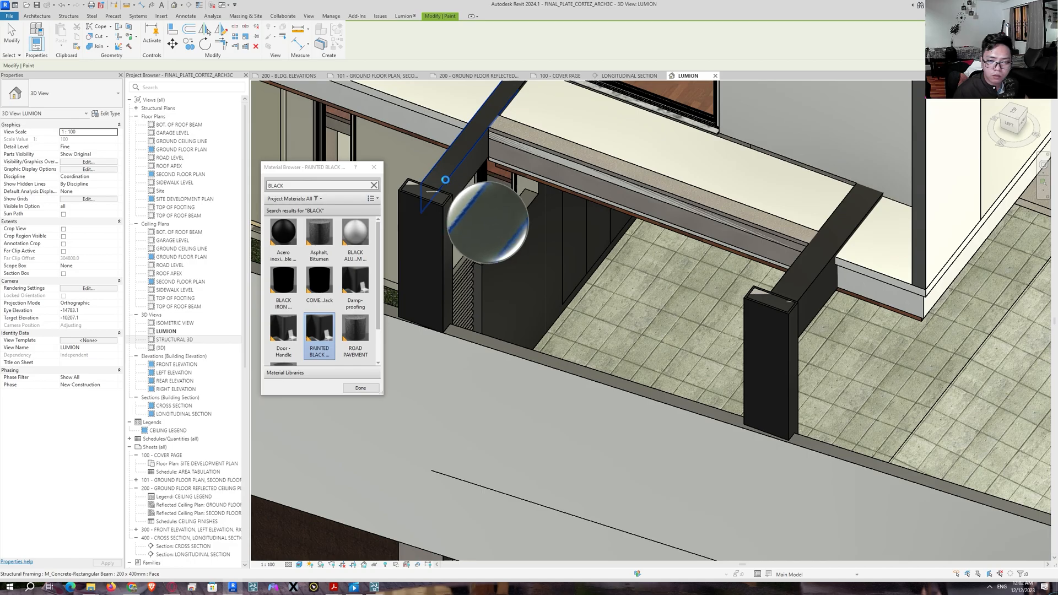
mouse_move(841, 341)
shift+middle_down()
mouse_move(580, 111)
mouse_move(606, 325)
mouse_move(551, 353)
mouse_move(510, 220)
mouse_move(568, 381)
mouse_move(490, 243)
mouse_move(545, 424)
mouse_move(537, 468)
mouse_move(548, 424)
shift+middle_up()
key(Tab)
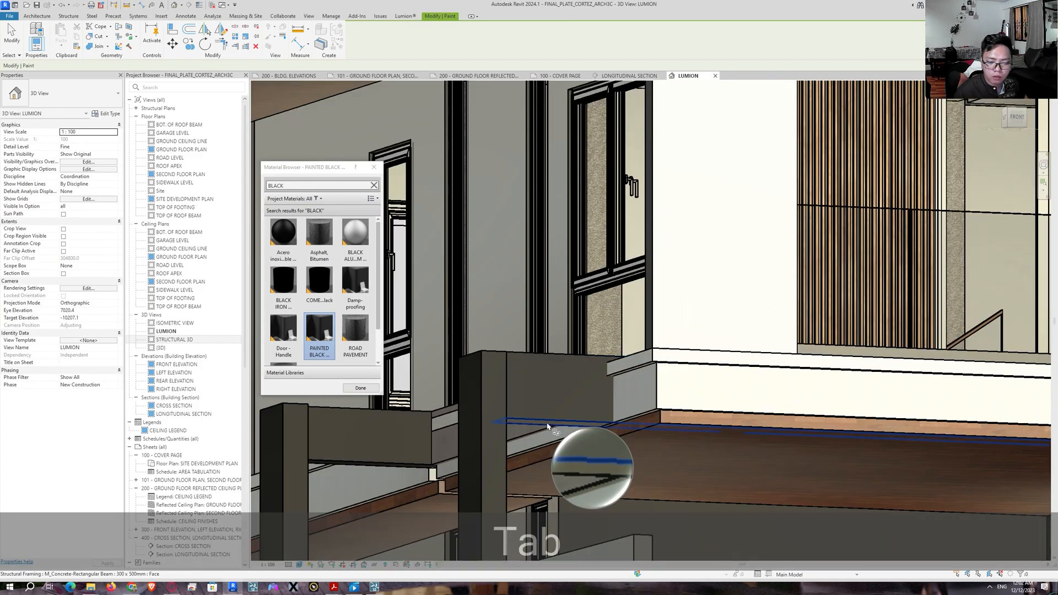
scroll(547, 425, down, 3)
middle_drag(547, 424, 357, 585)
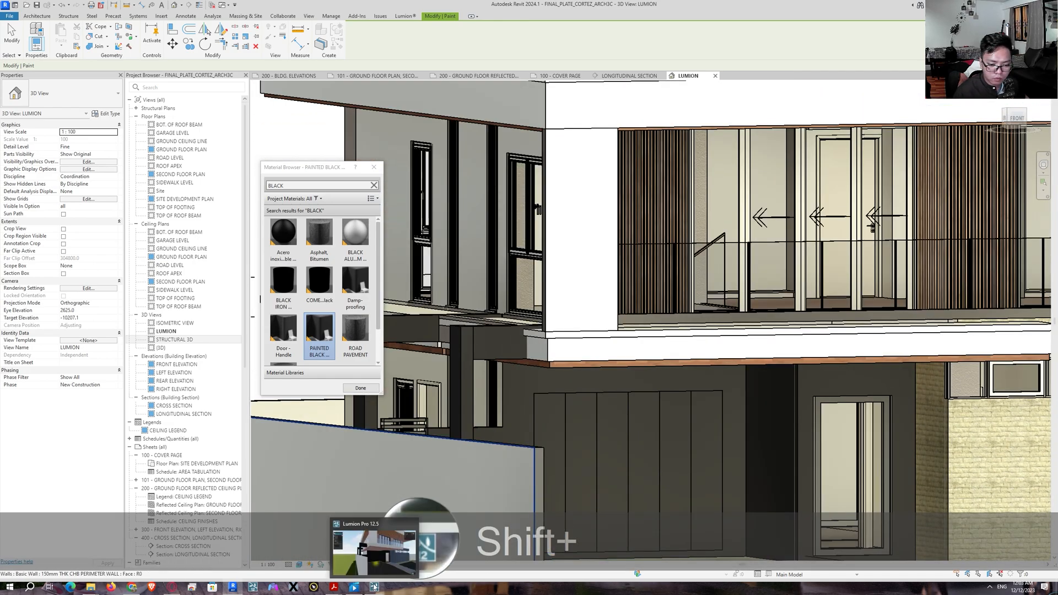
Switch to Lumion and inspect the garage-side columns and beams and the overall front facade
click(356, 586)
key(a)
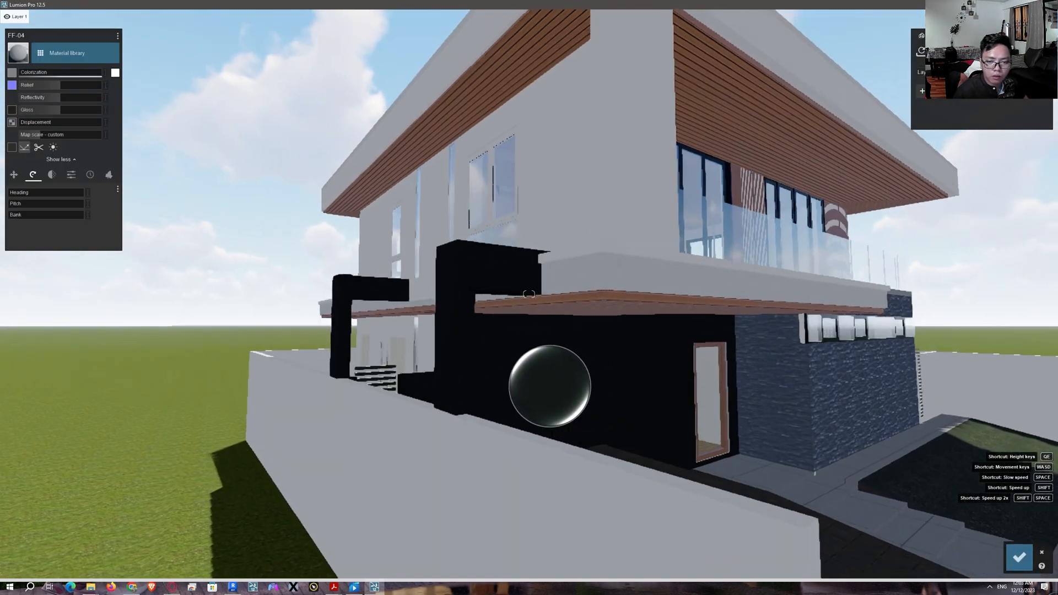
key(d)
right_drag(515, 329, 455, 372)
key(s)
key(w)
key(d)
key(a)
key(w)
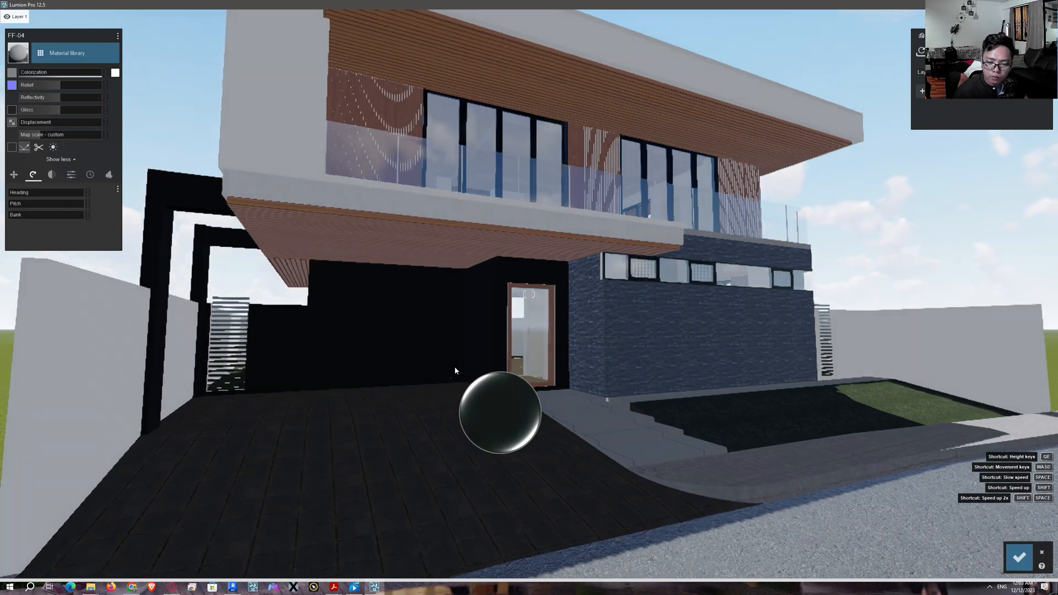
key(d)
Select the FF-01 floor inside the ground-floor room and show the Indoor materials for it
right_drag(944, 273, 479, 369)
key(w)
key(d)
key(d)
key(w)
key(e)
key(w)
key(a)
key(w)
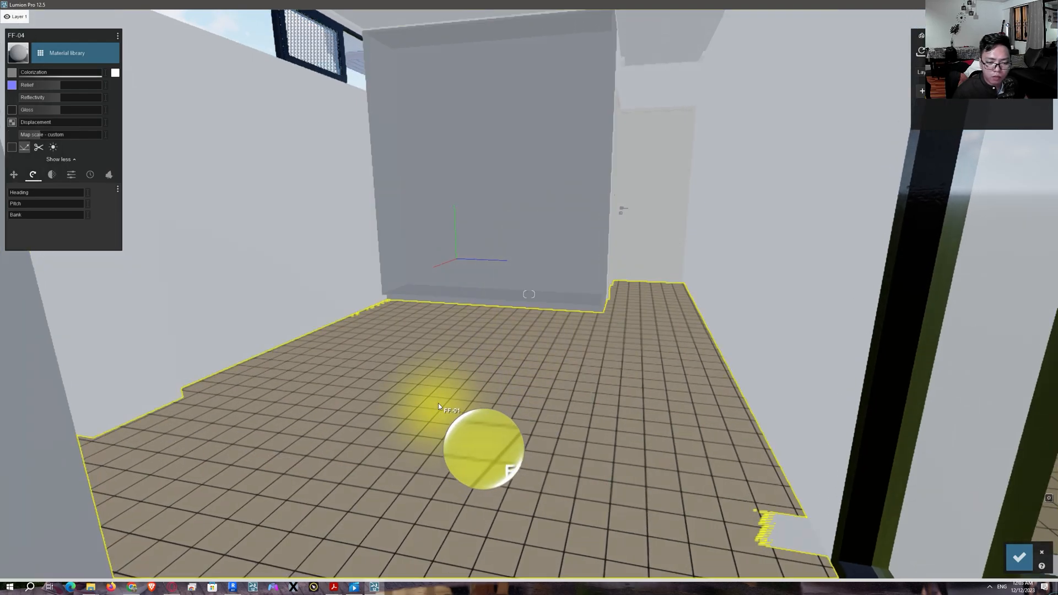
click(441, 400)
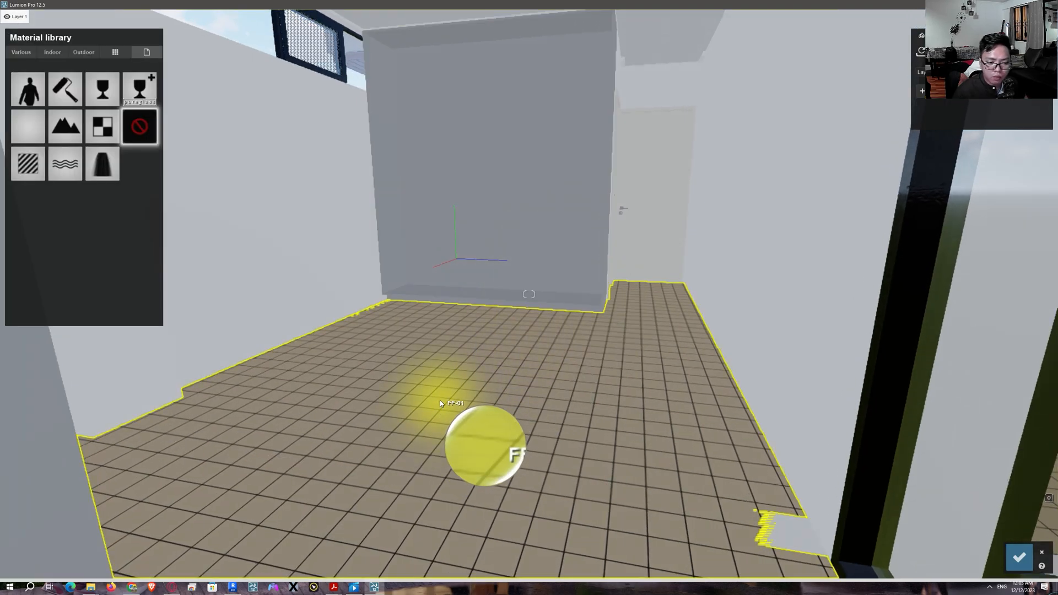
click(83, 52)
click(53, 52)
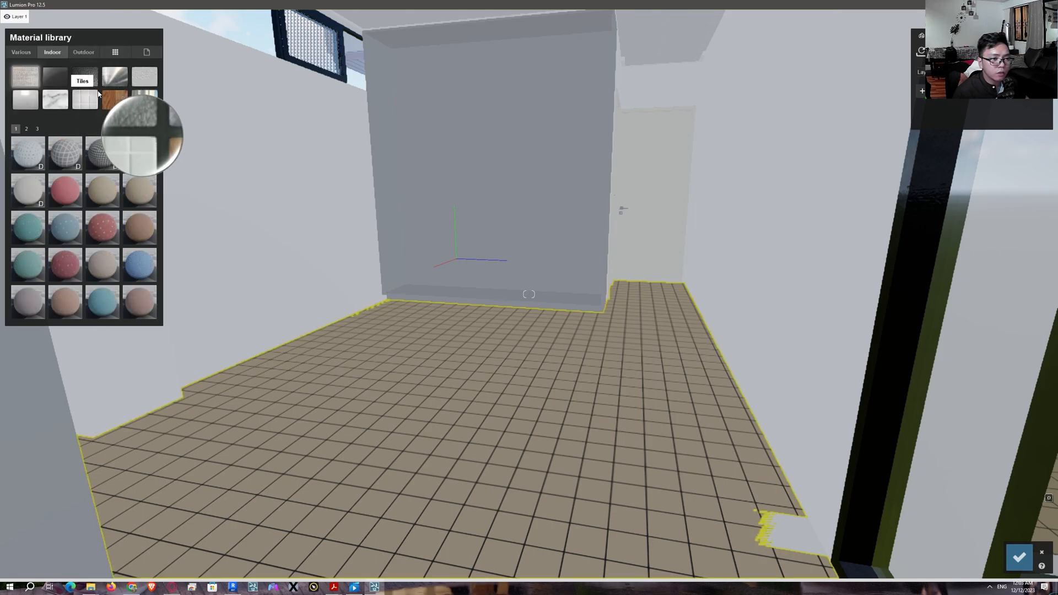
Try a white veined marble from Stone and Evermotion Tiles 003 2048 from Tiles on the FF-01 floor
click(59, 102)
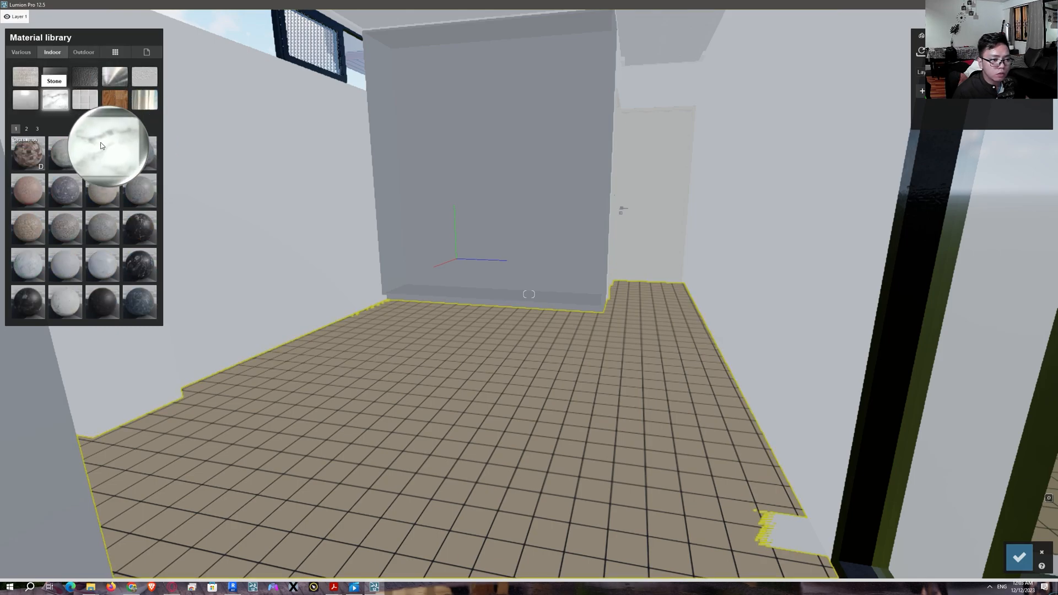
click(68, 300)
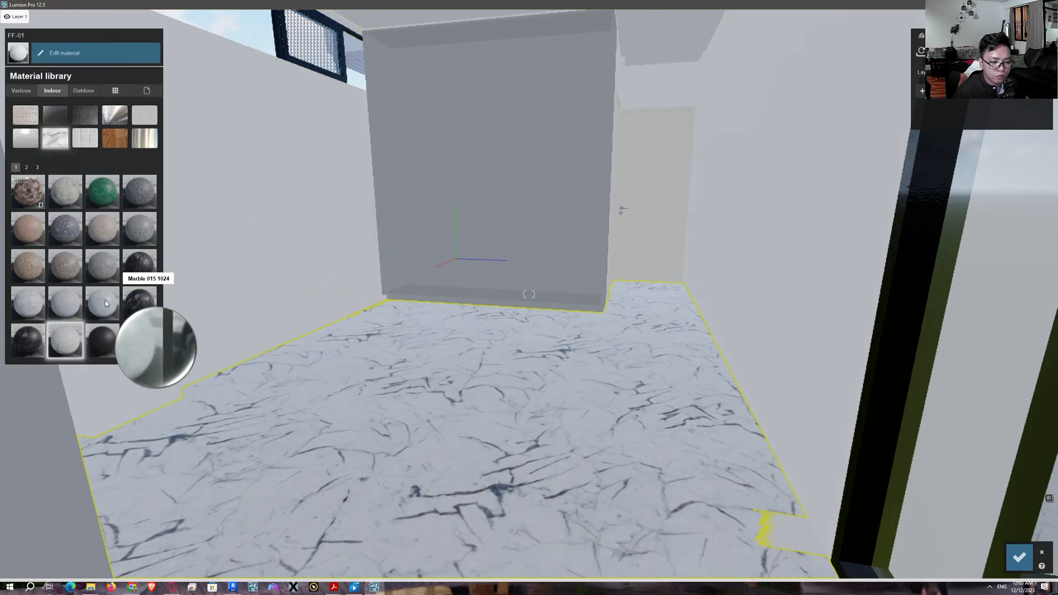
click(81, 144)
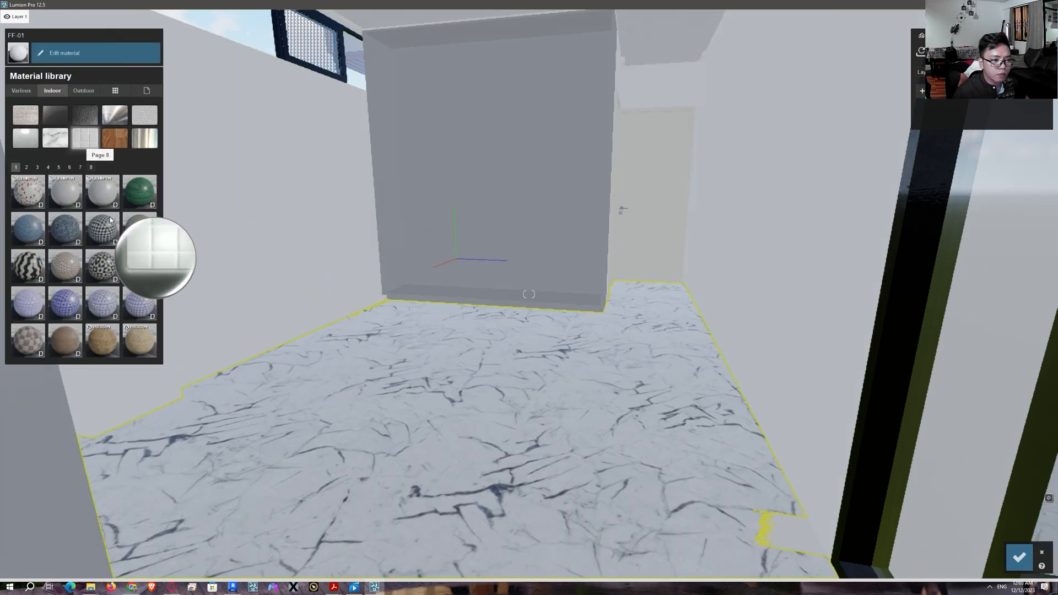
click(101, 203)
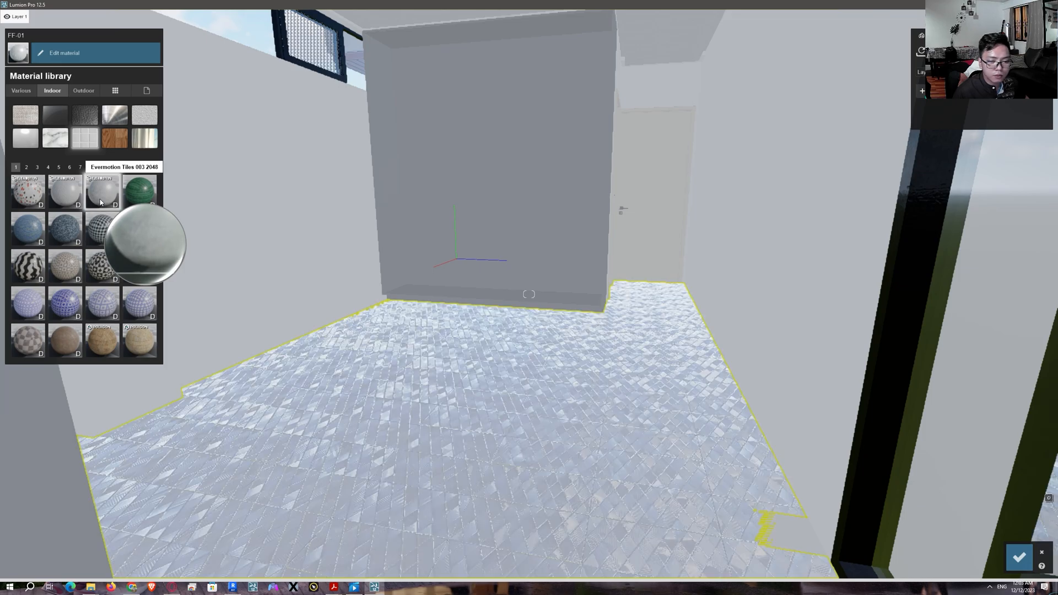
Try a white marble tile, Polii Tiles 15 01 3k and a brown mottled stone tile on the FF-01 floor
click(38, 167)
click(67, 193)
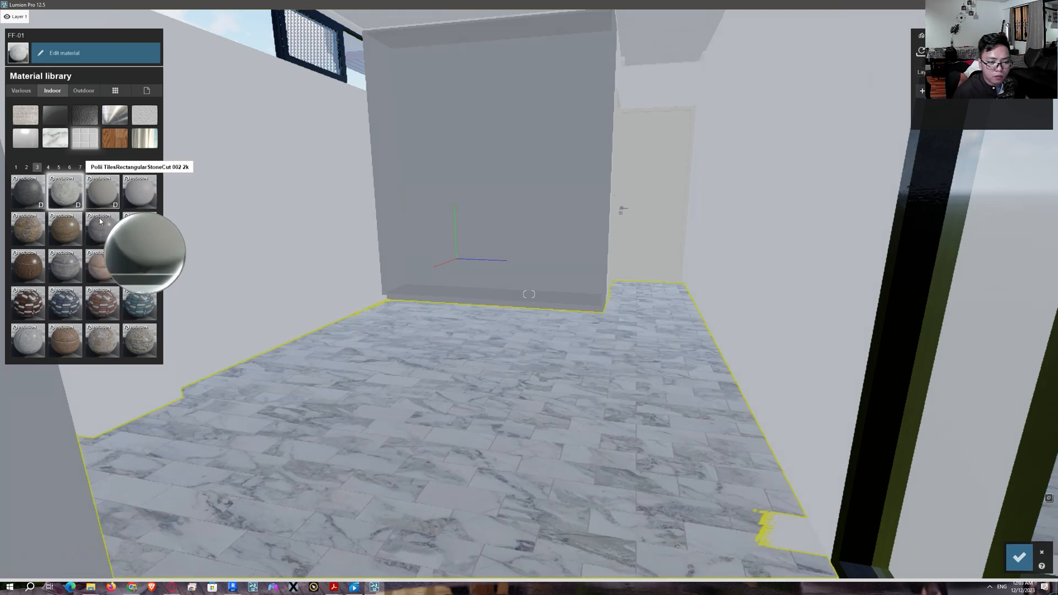
click(33, 345)
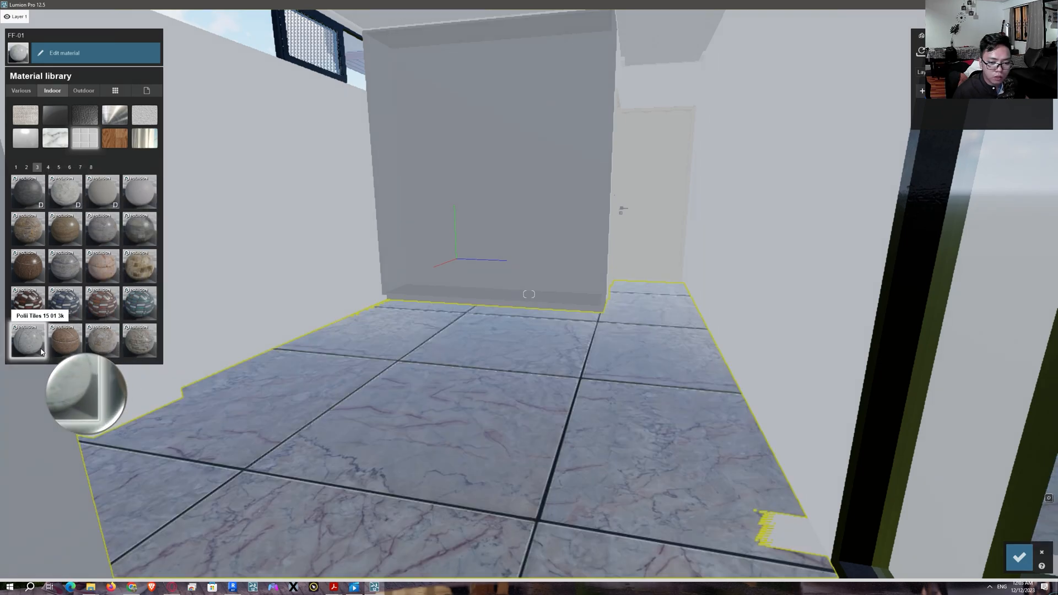
click(138, 267)
Compare the plain grey, beige and dark indoor tiles on the FF-01 floor and assign Tiles 007 1024
click(48, 167)
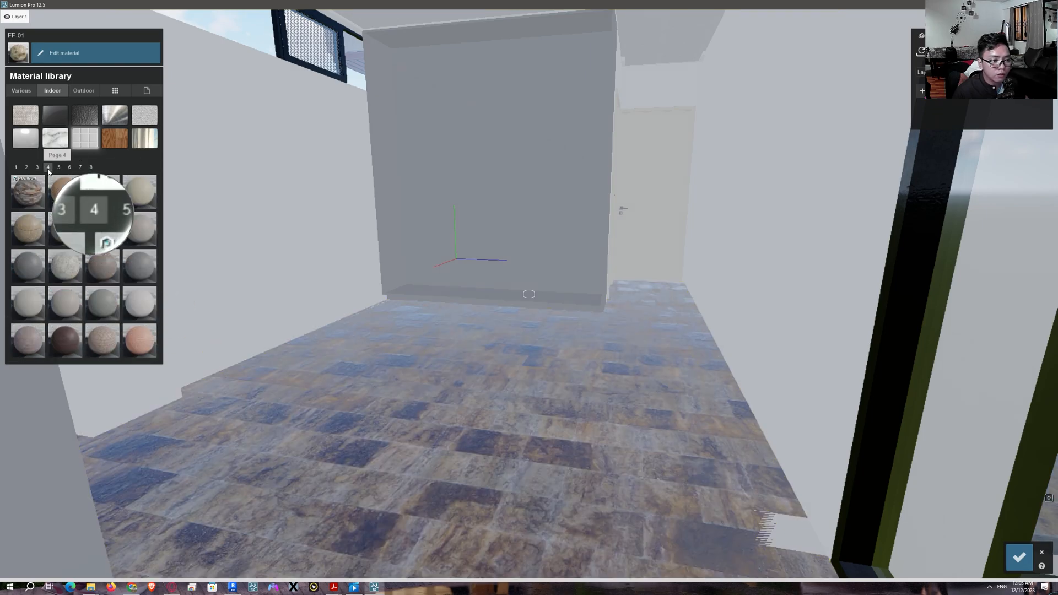
click(102, 193)
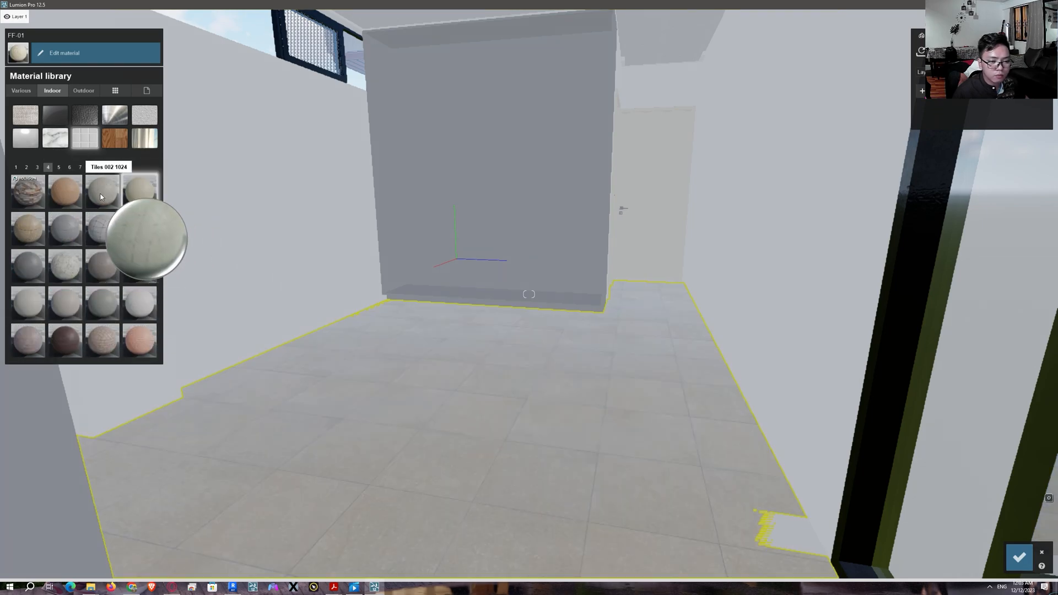
click(136, 294)
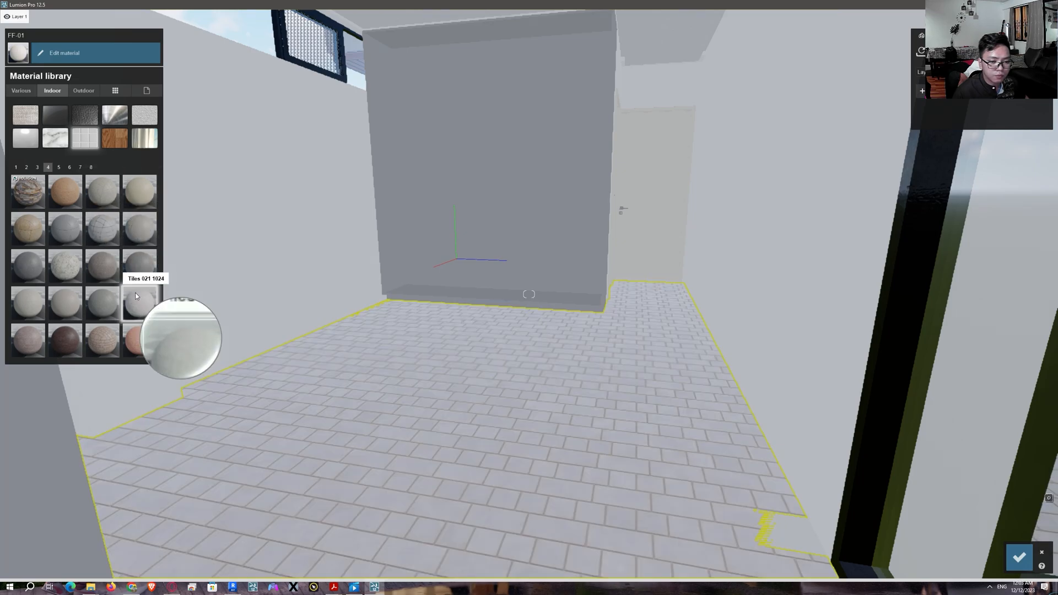
click(67, 305)
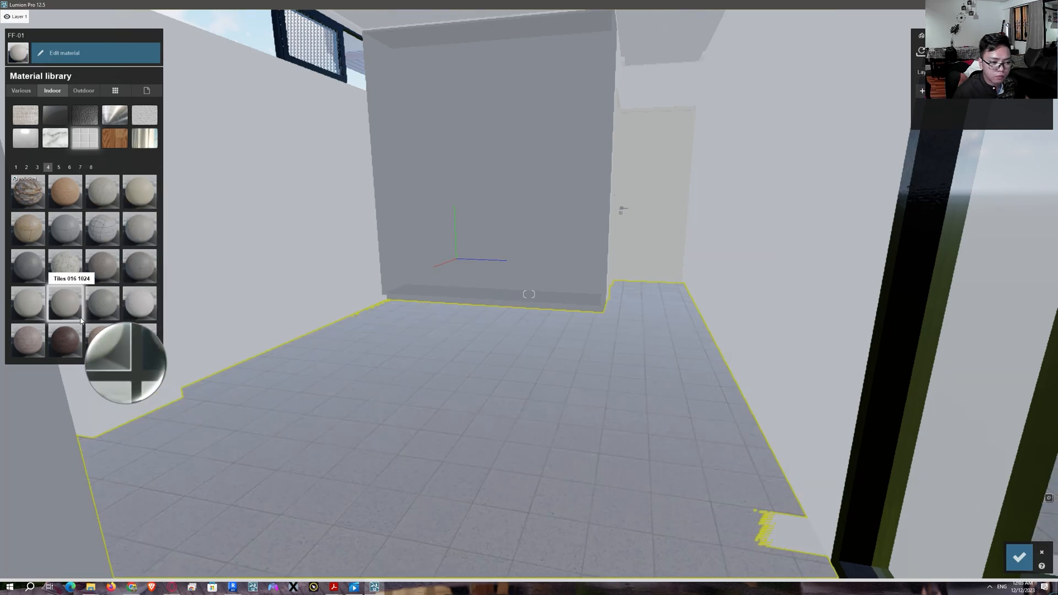
click(27, 317)
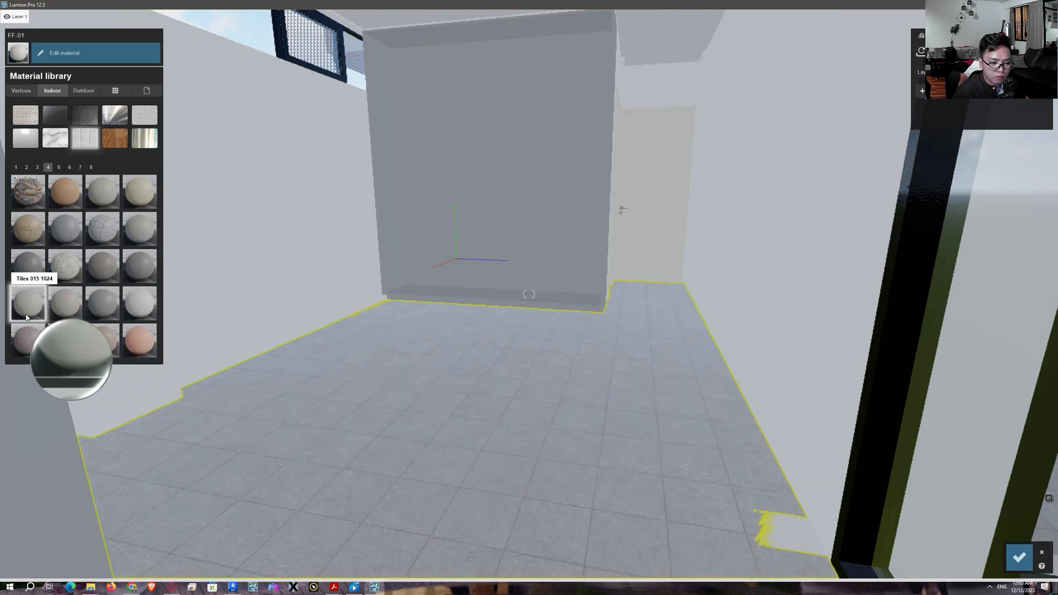
click(97, 305)
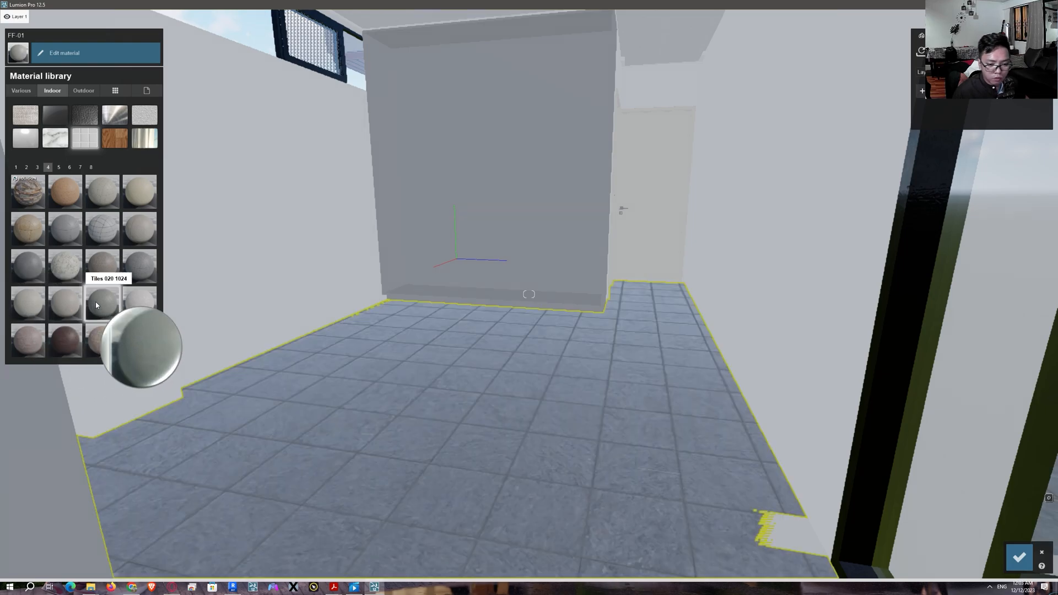
click(60, 338)
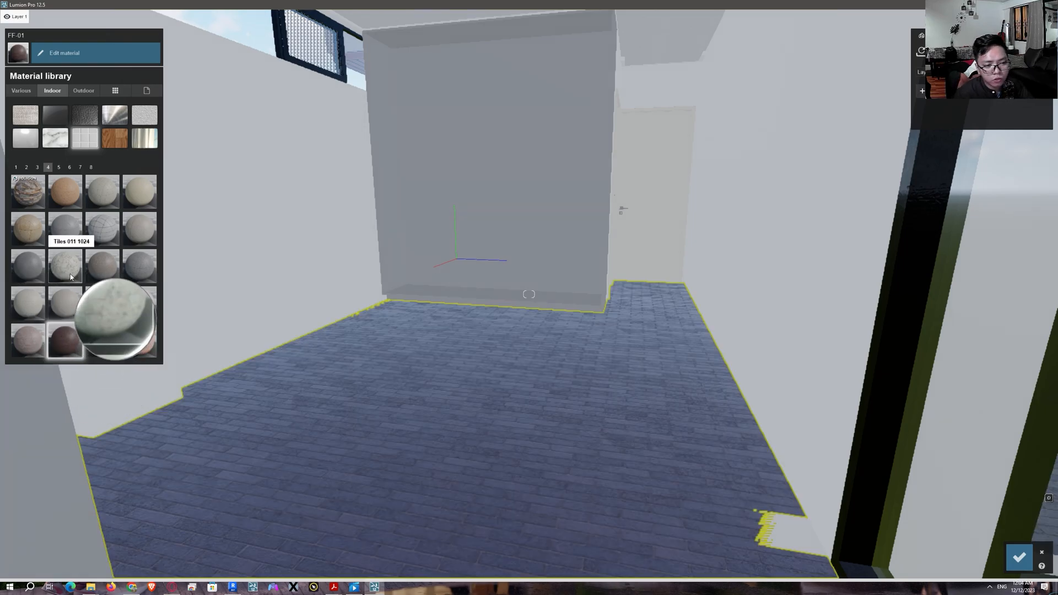
click(71, 277)
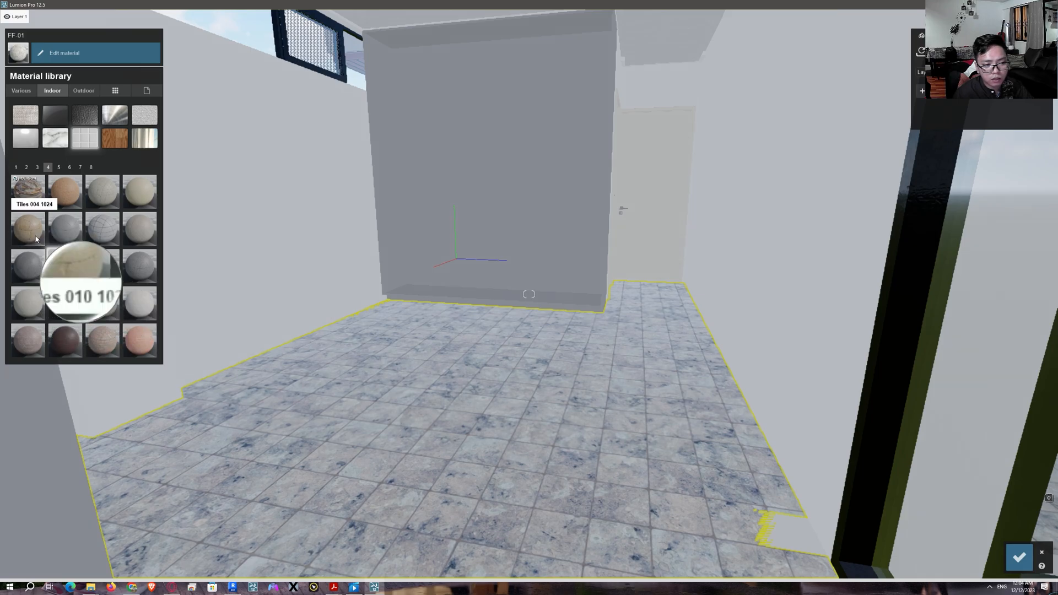
click(70, 235)
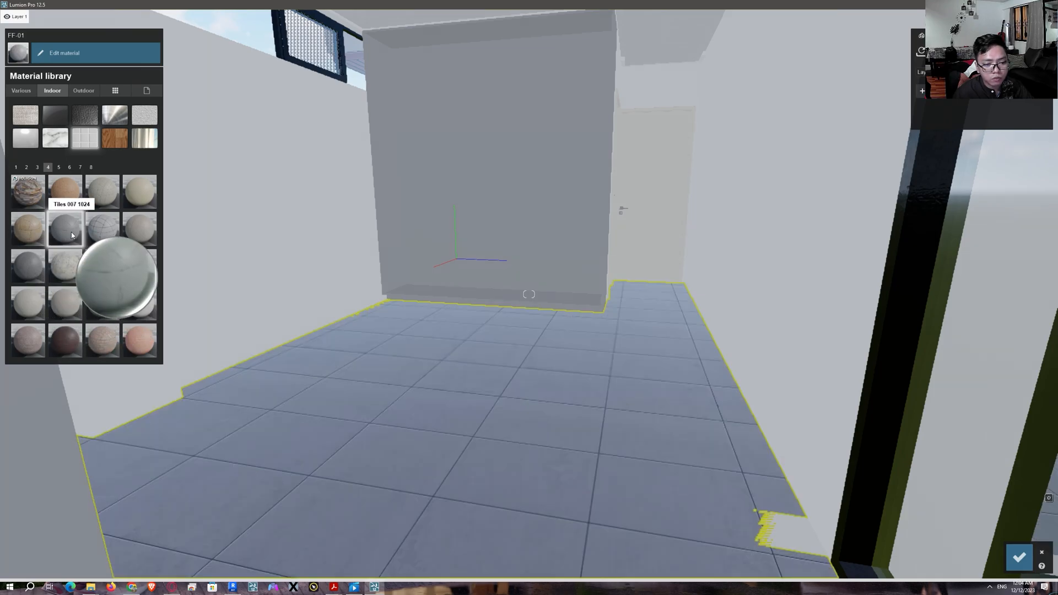
Inspect the tiled FF-01 floor from outside the glazed doors and across the interior, and open its material settings
key(s)
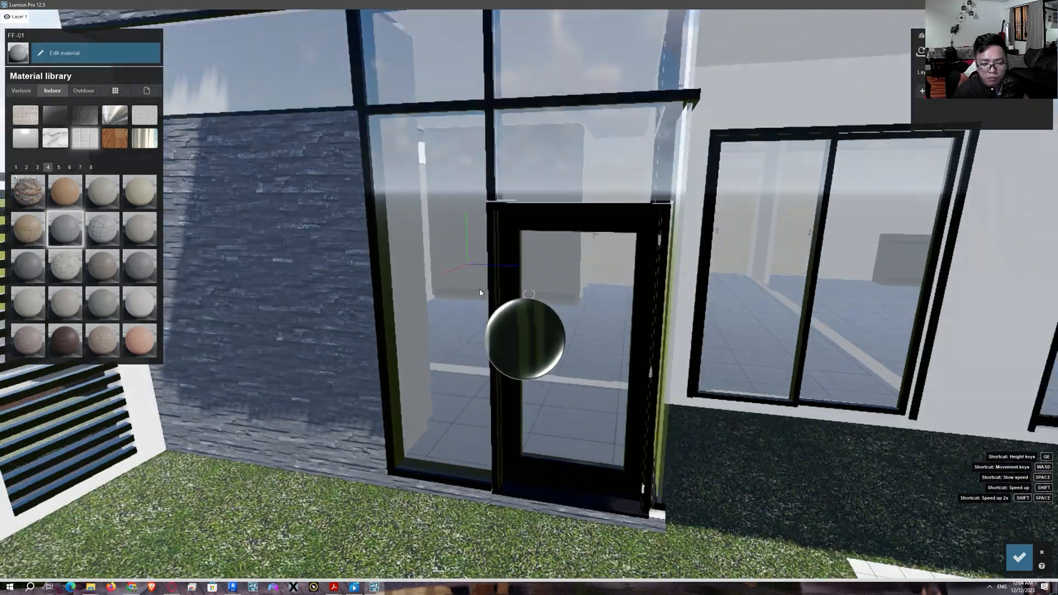
key(w)
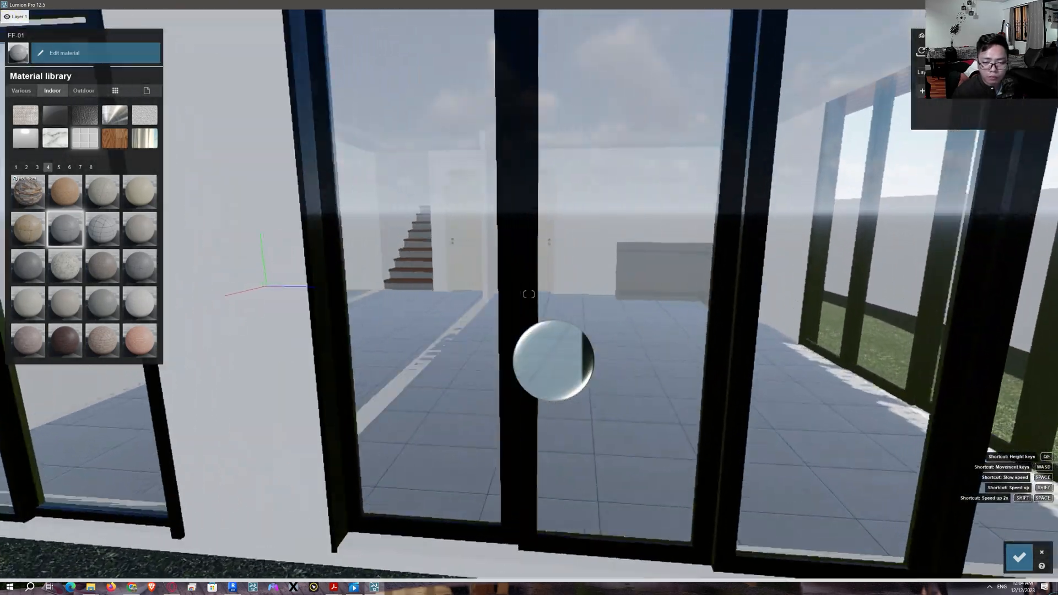
key(w)
right_drag(506, 317, 411, 306)
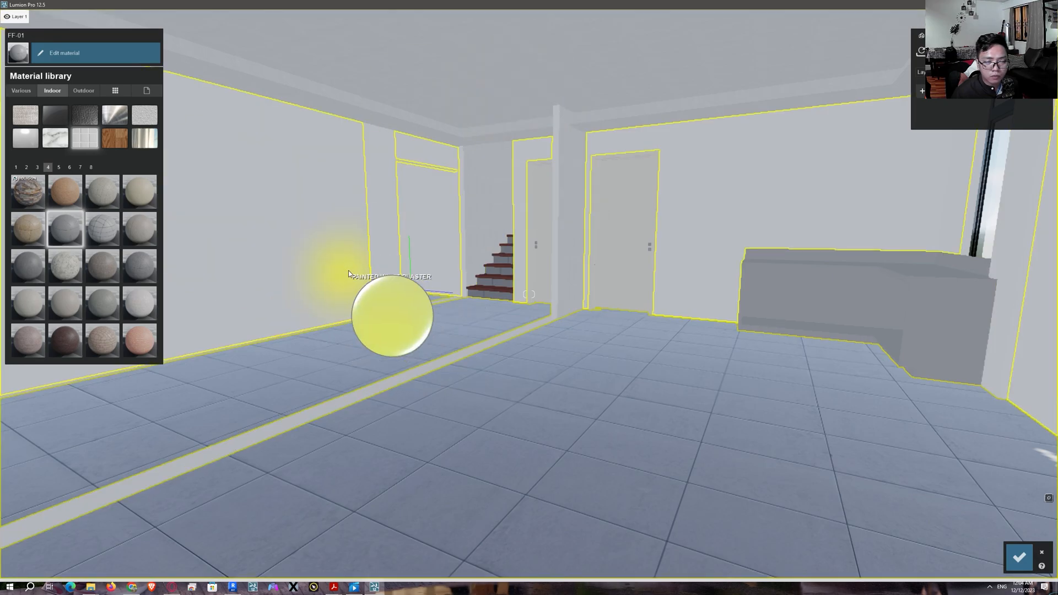
right_drag(463, 226, 421, 213)
key(a)
key(a)
key(q)
right_drag(283, 333, 354, 430)
key(e)
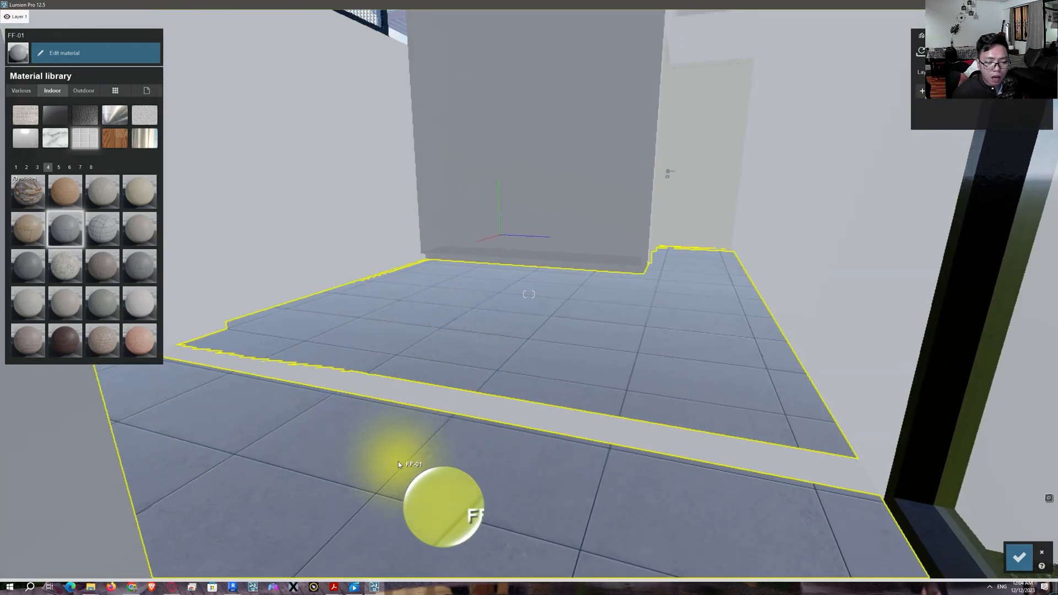
click(398, 462)
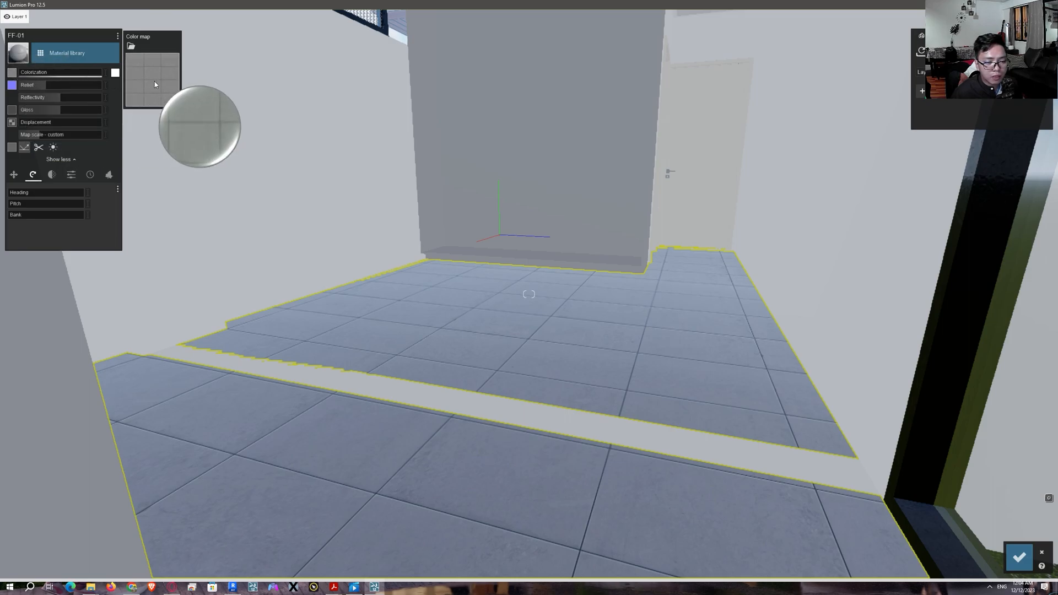
Switch to Chrome and open the textures.com website
mouse_move(171, 586)
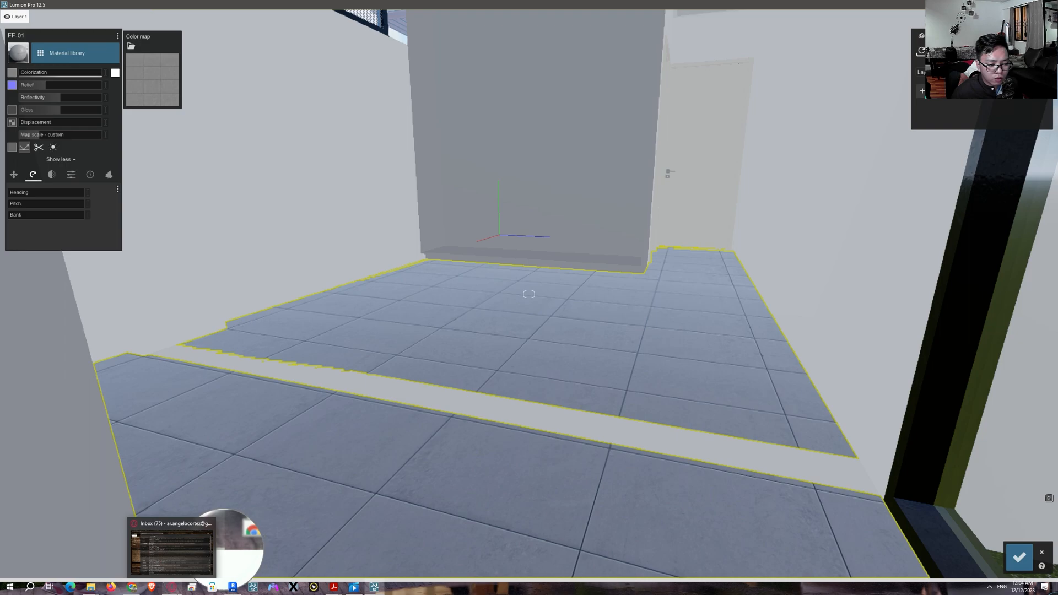
click(133, 586)
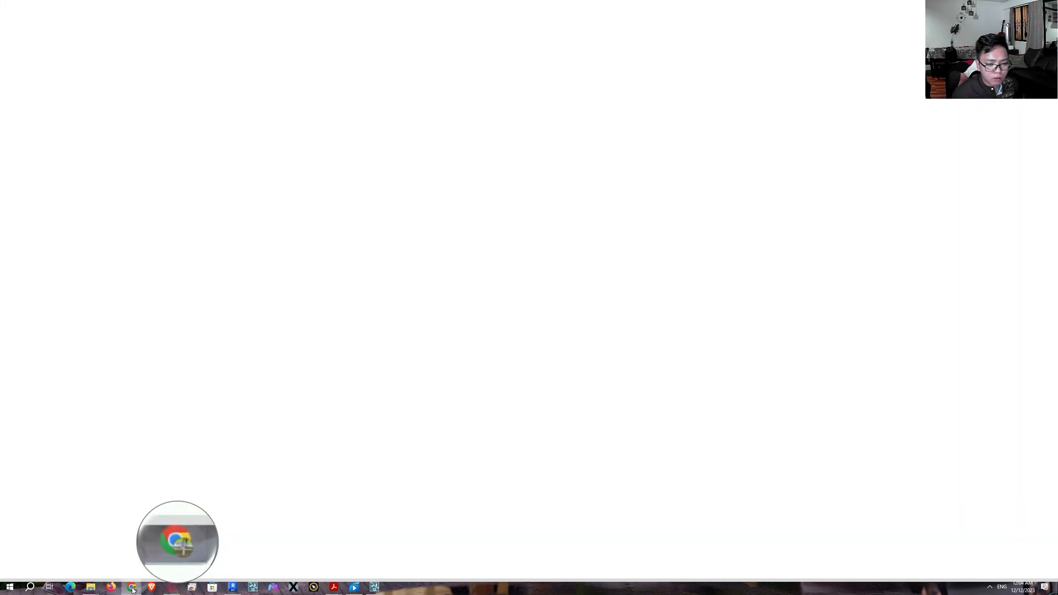
click(899, 7)
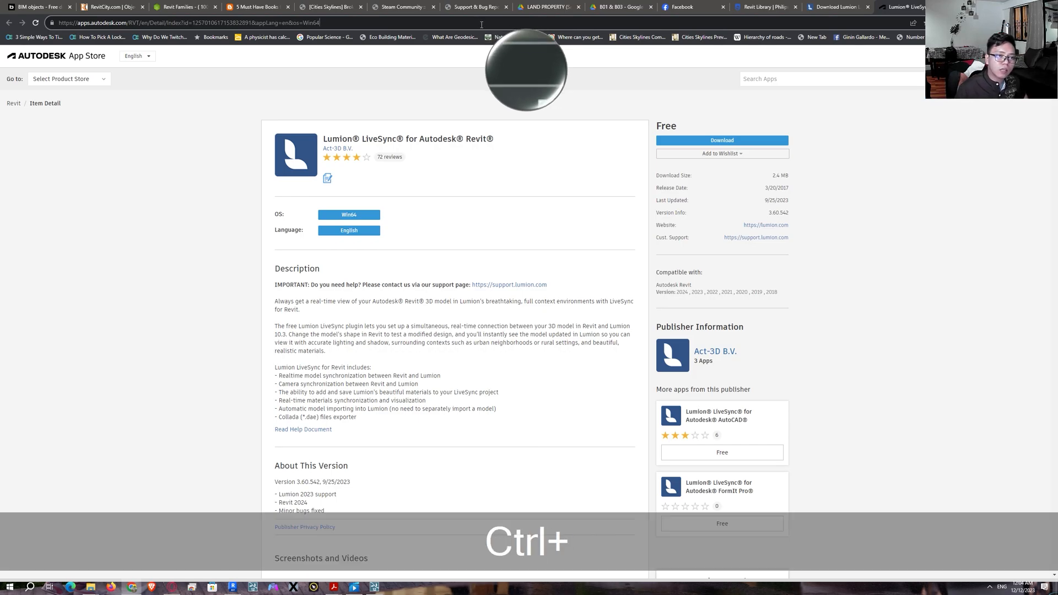
text(TEST)
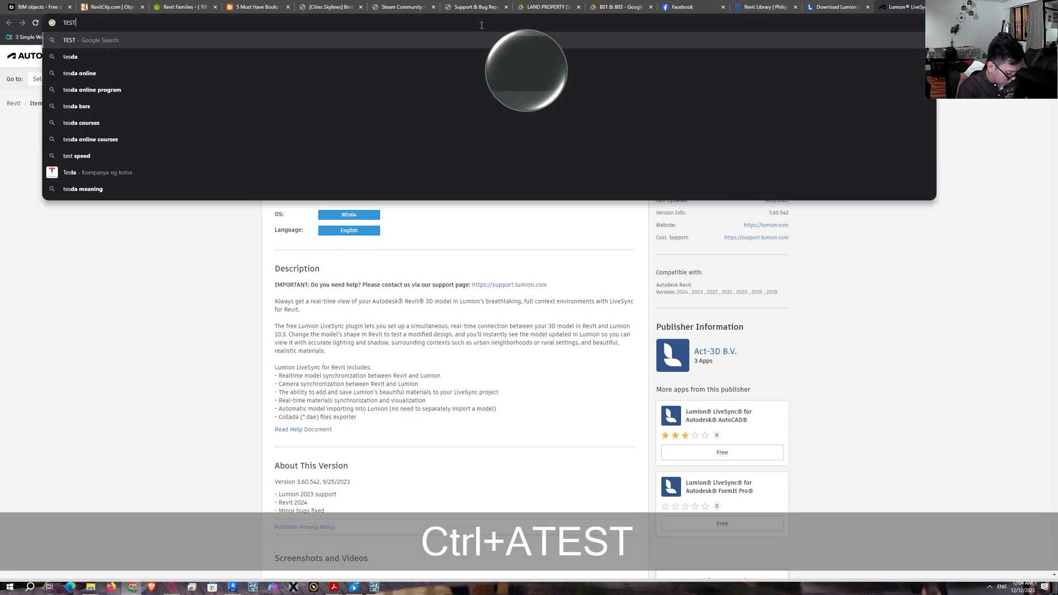
key(BackSpace)
key(BackSpace)
text(XT)
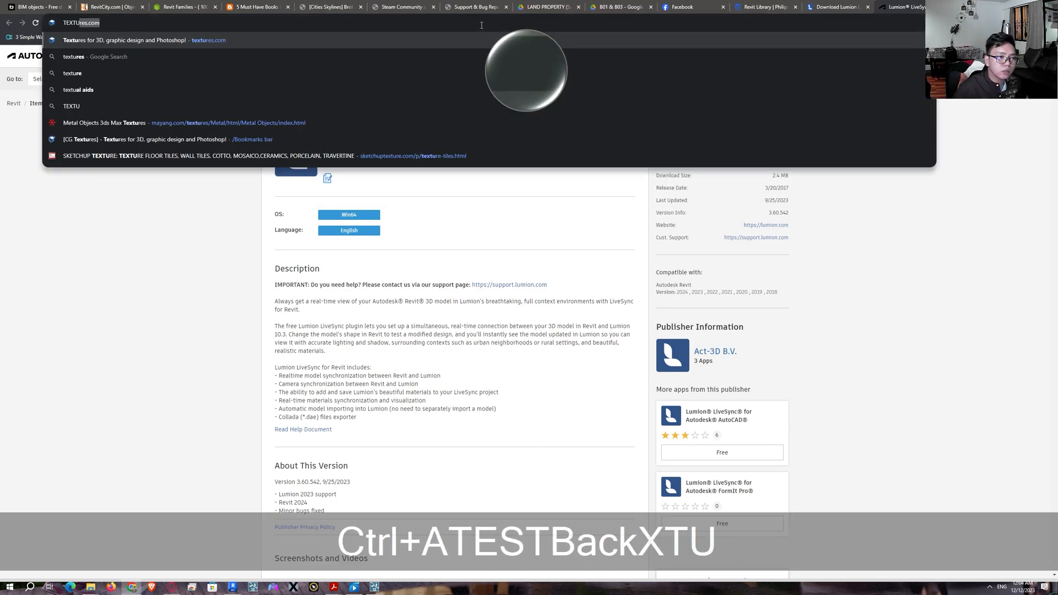
text(U)
key(Right)
key(Return)
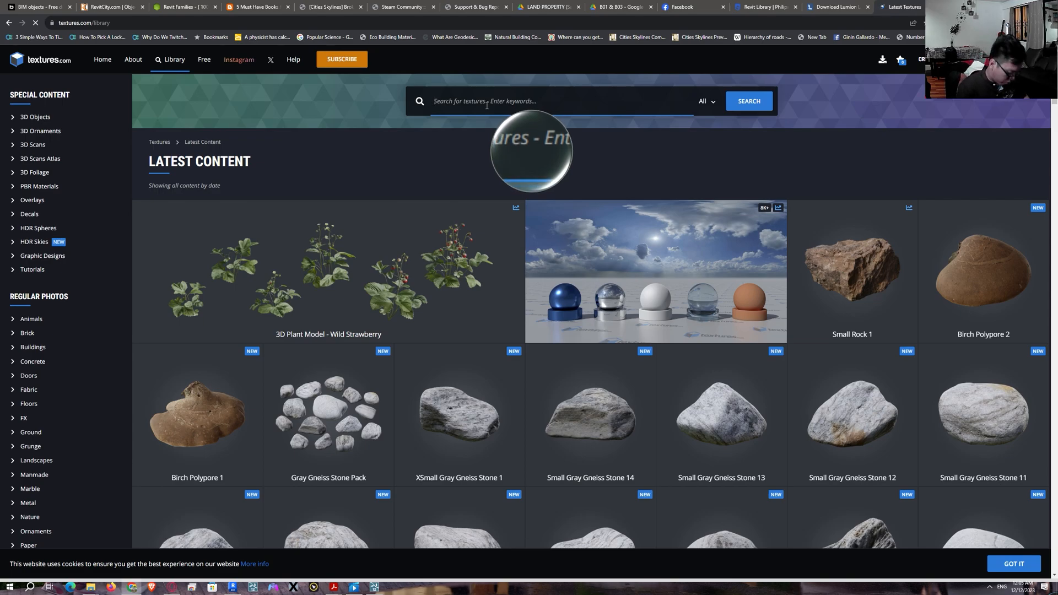
Search the texture library for "MARBLE TILES" and look through the available tile materials
text(MARBLE TILES)
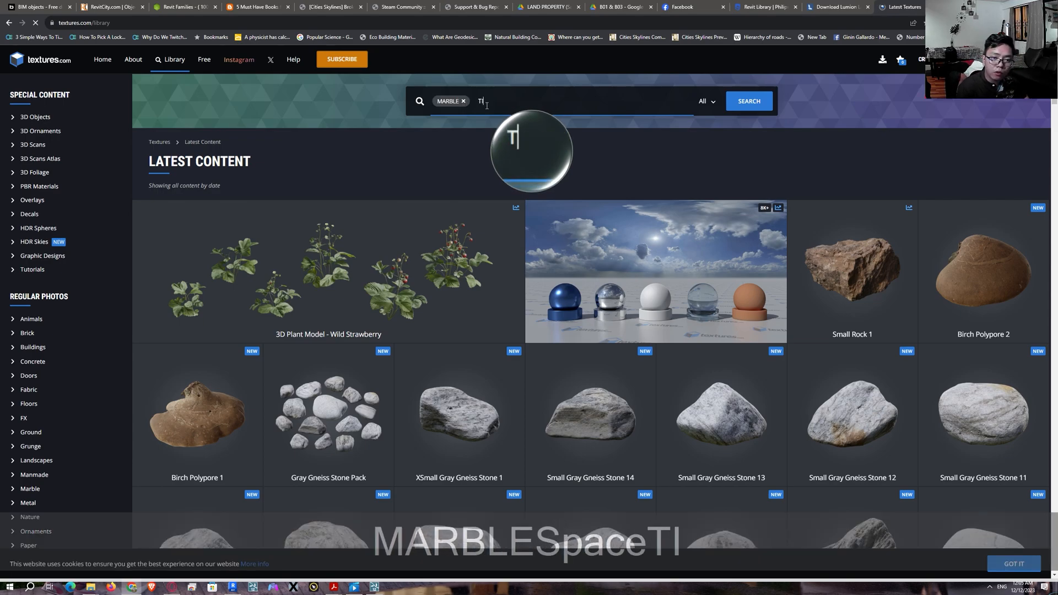
key(Return)
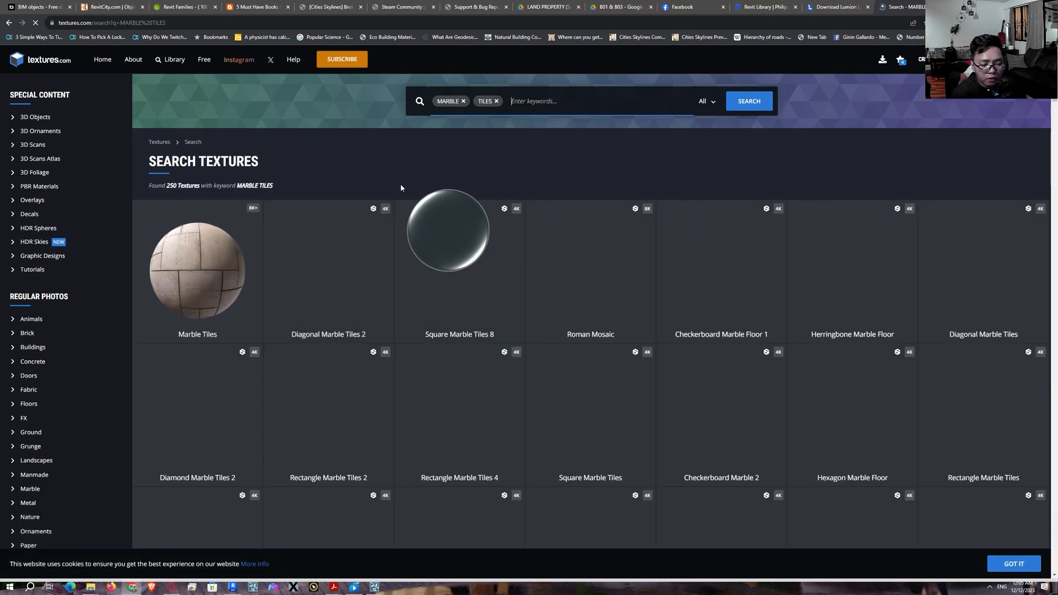
scroll(317, 298, down, 1)
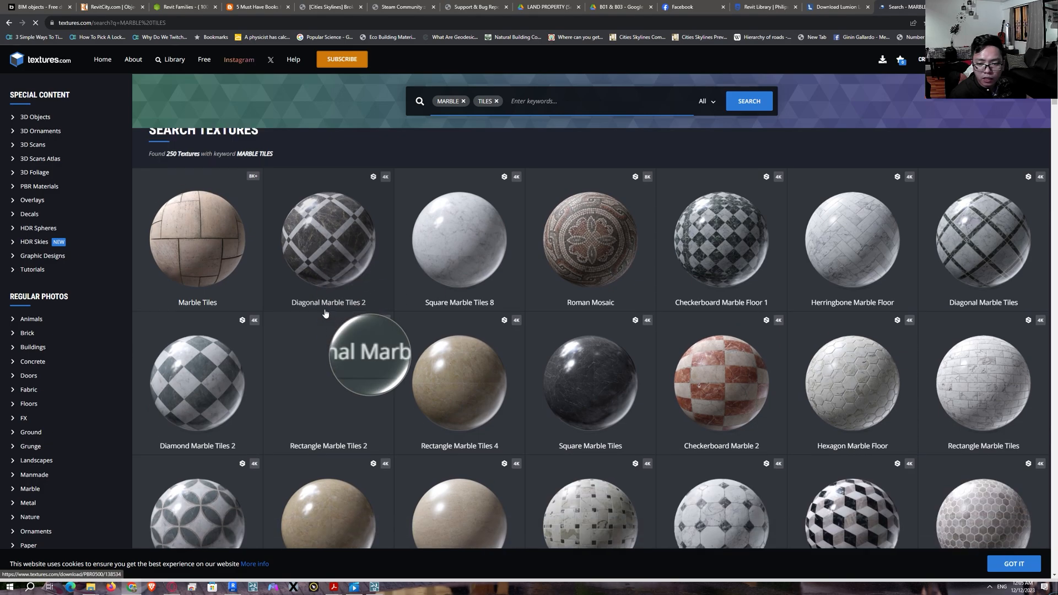
scroll(336, 342, down, 1)
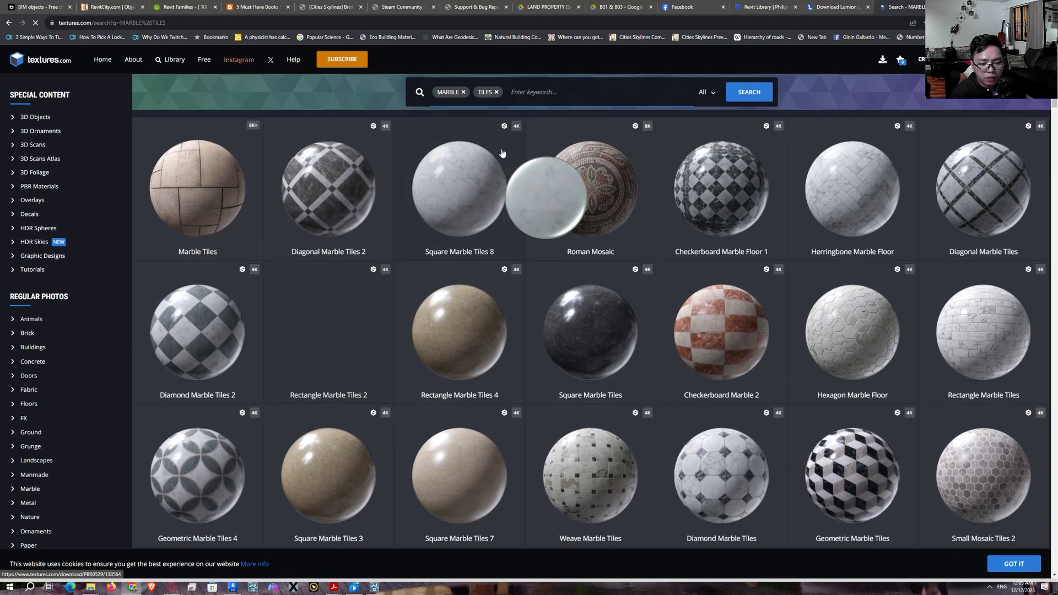
Open the Square Marble Tiles 8 material and start downloading its 512x512 albedo map
click(471, 182)
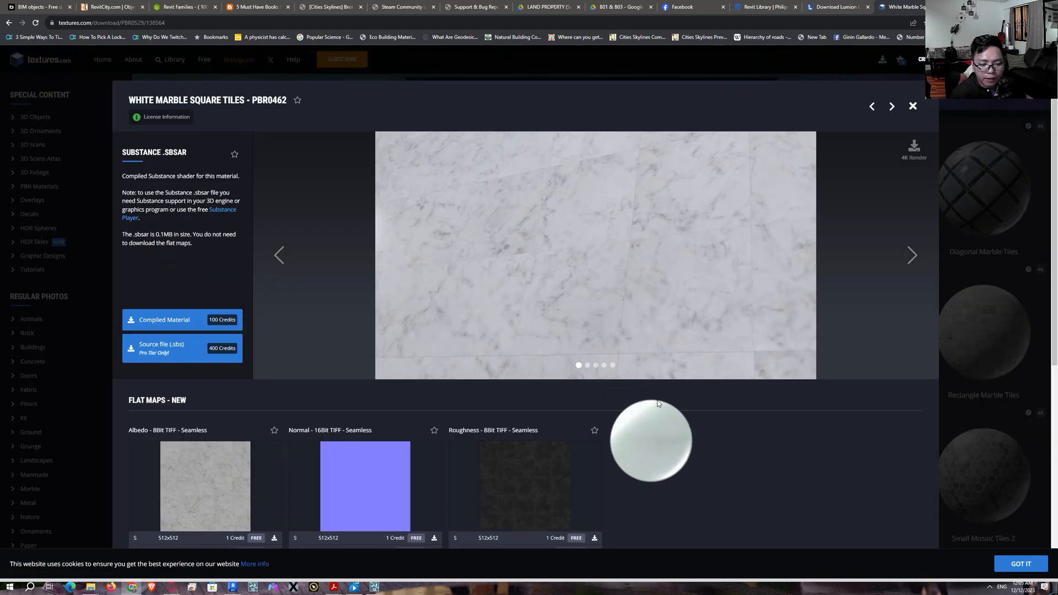
scroll(687, 399, down, 3)
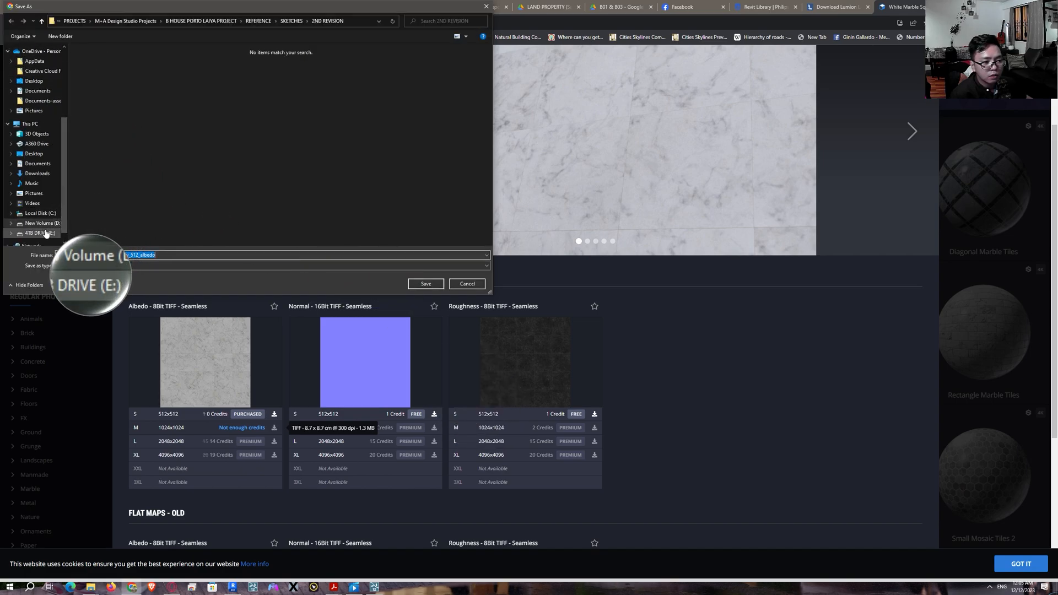
Set the save location to the personal Revit folder under Desktop, UE-CFAD PROF DOCS, SUBJECTS DOCS, CADD B - REVIT
click(33, 153)
click(151, 135)
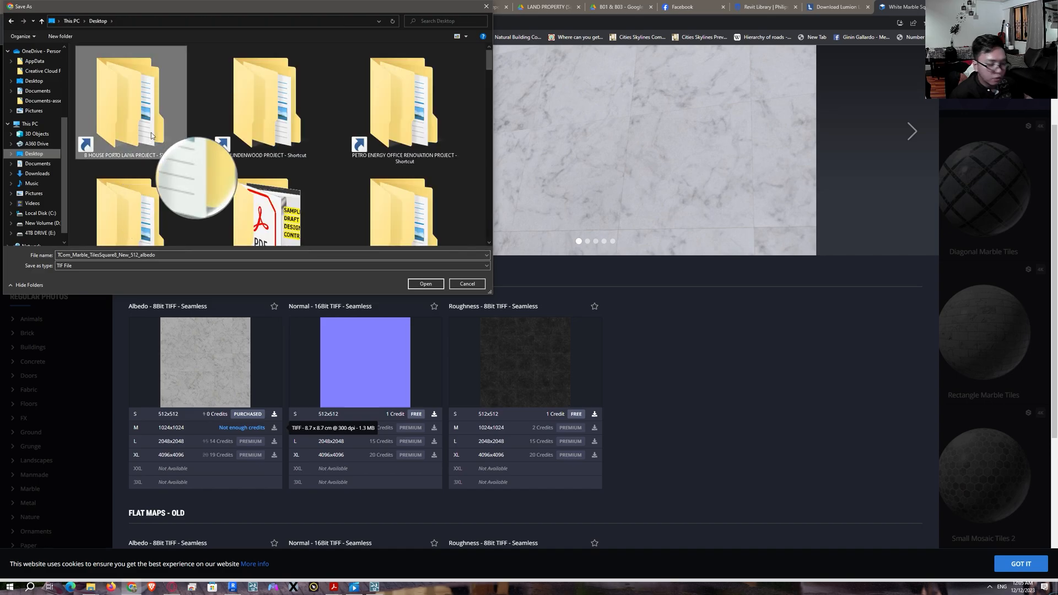
scroll(151, 135, down, 8)
click(280, 127)
double_click(280, 127)
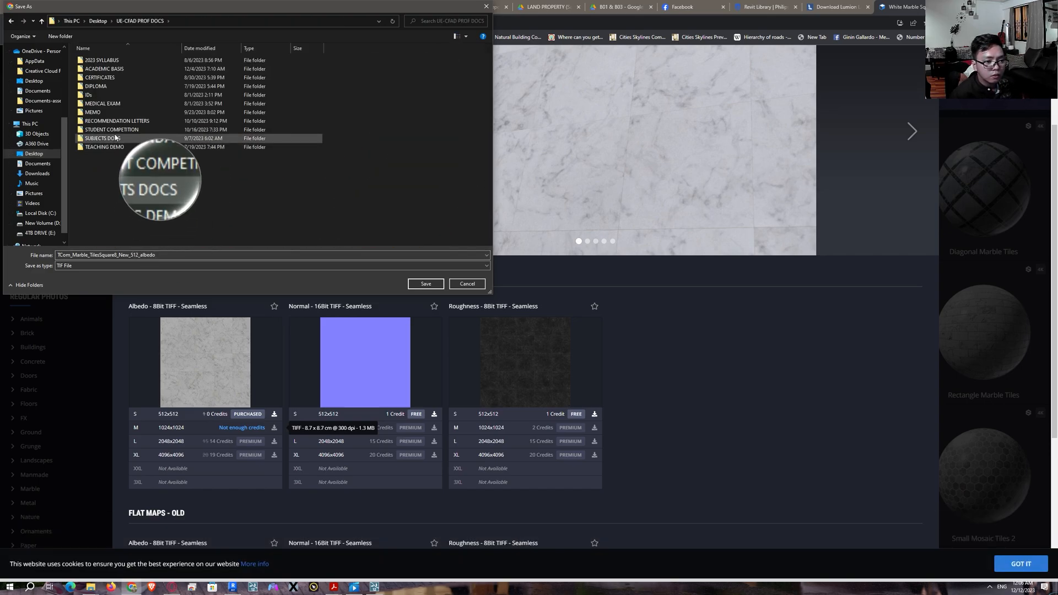
double_click(115, 140)
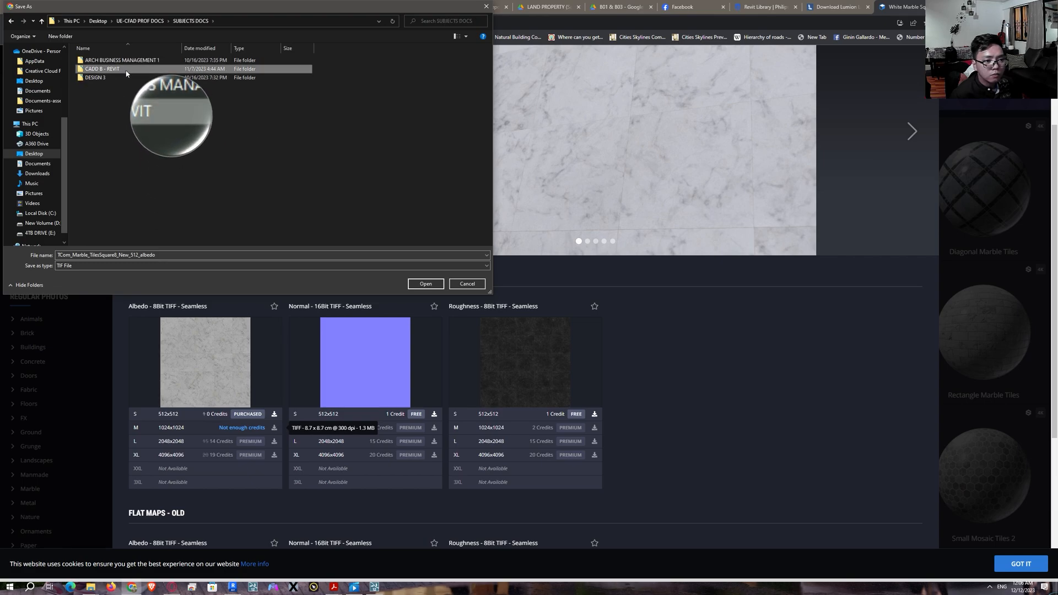
double_click(126, 71)
click(121, 96)
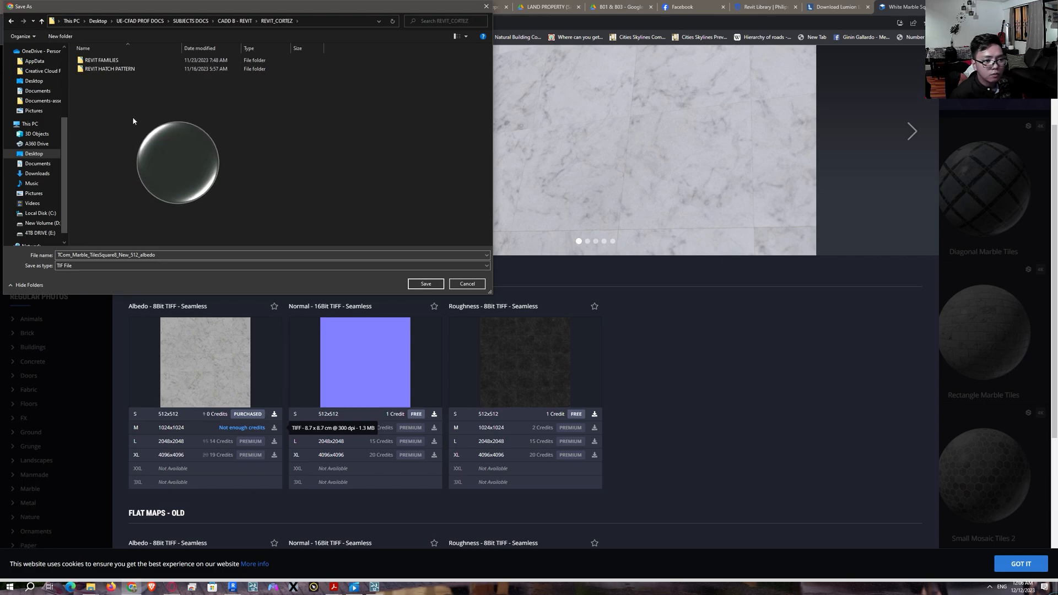
double_click(133, 61)
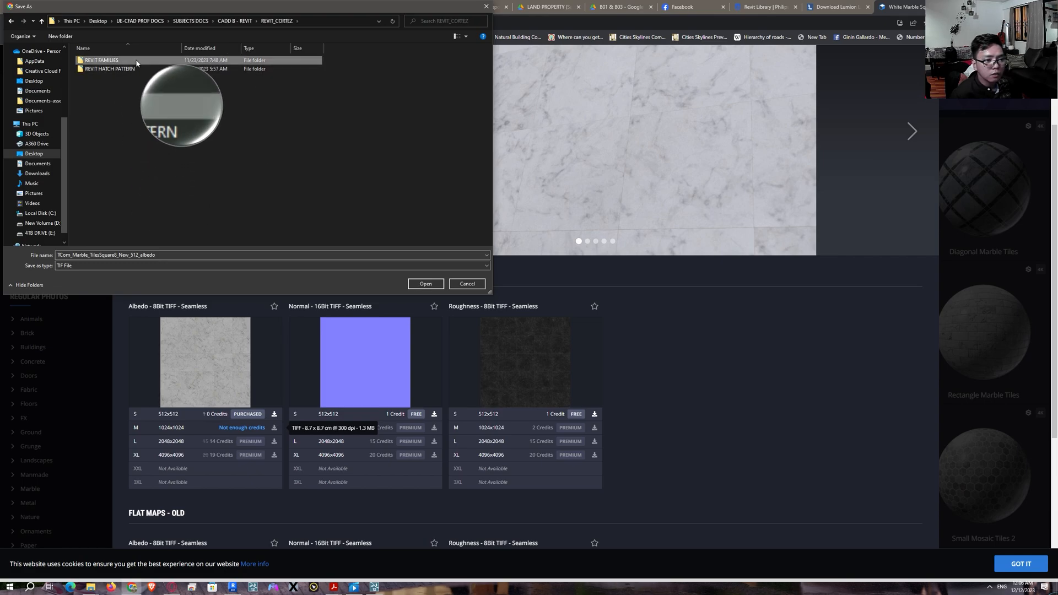
right_click(127, 175)
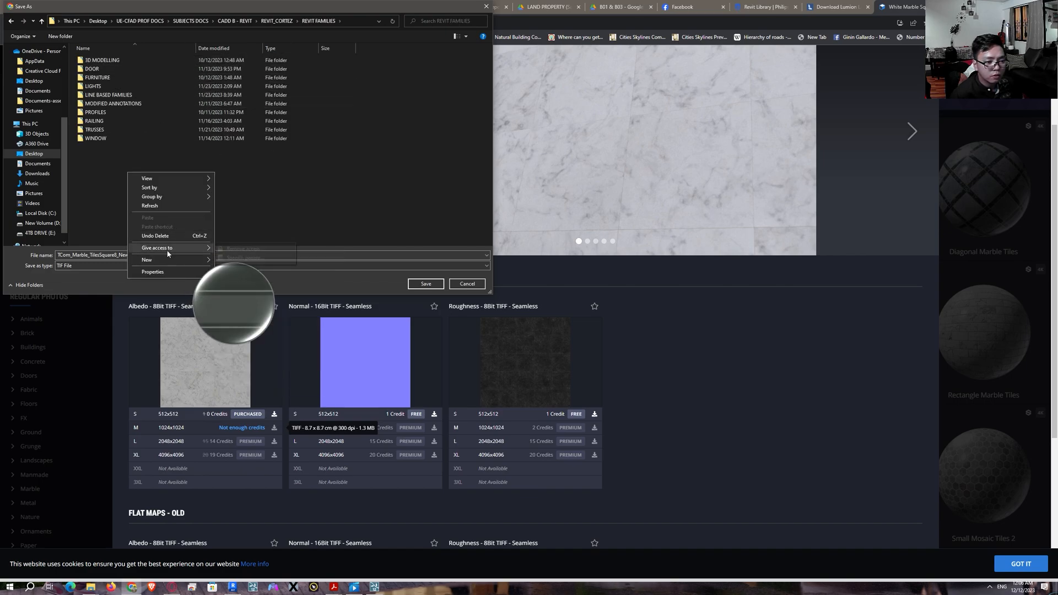
click(90, 191)
click(42, 20)
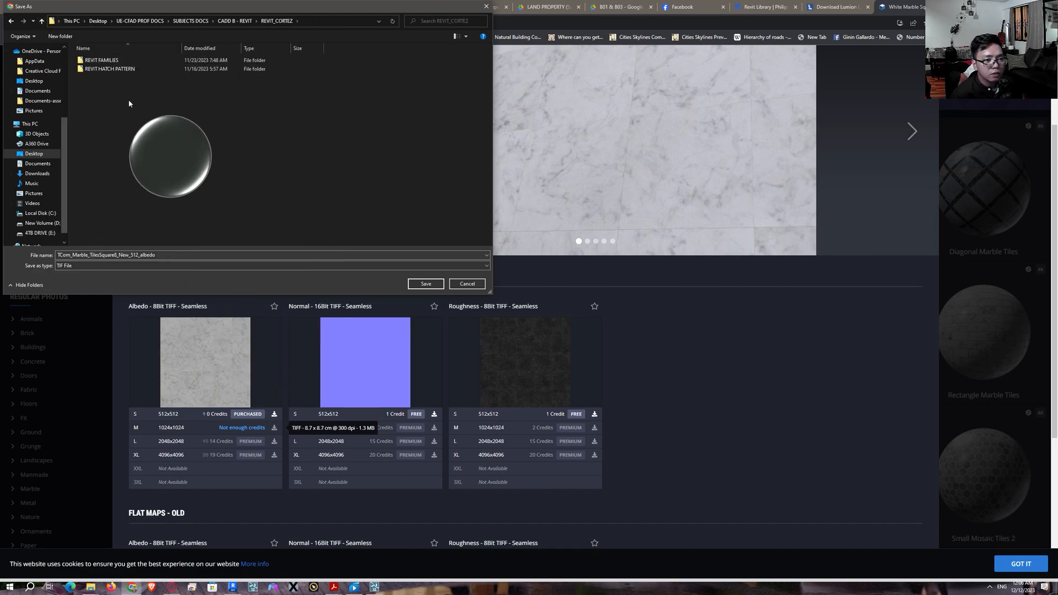
Create a new folder named MATERIAL beside the REVIT FAMILIES folder
right_click(131, 93)
mouse_move(182, 179)
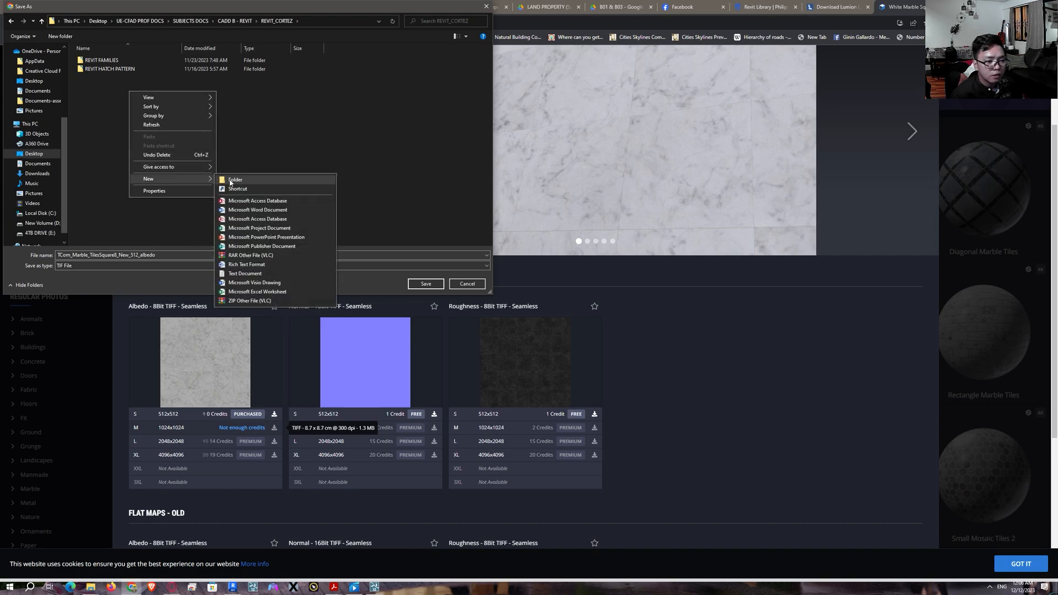
click(231, 182)
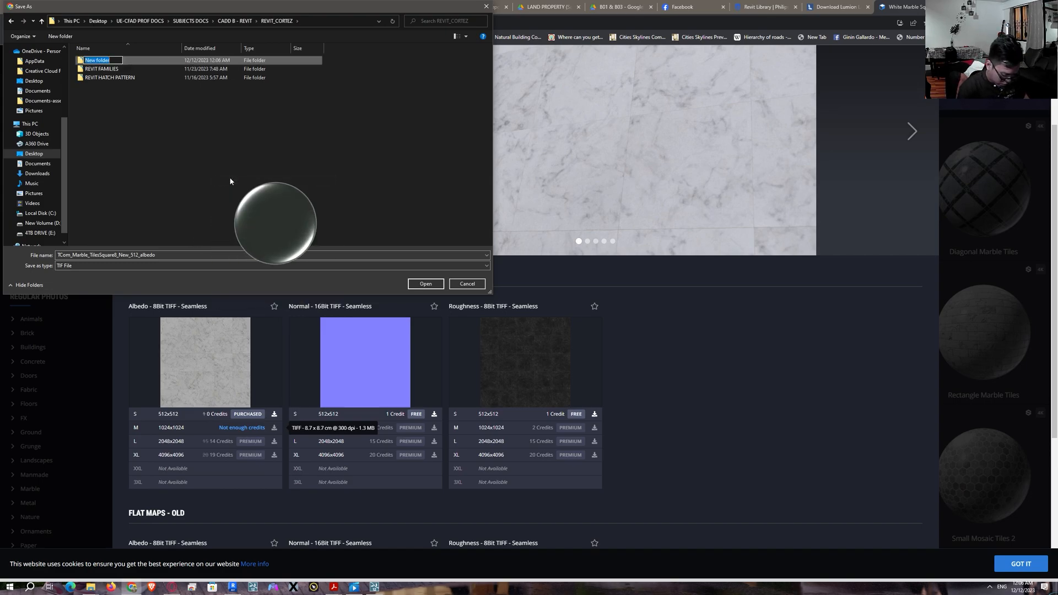
text(MATERIAL)
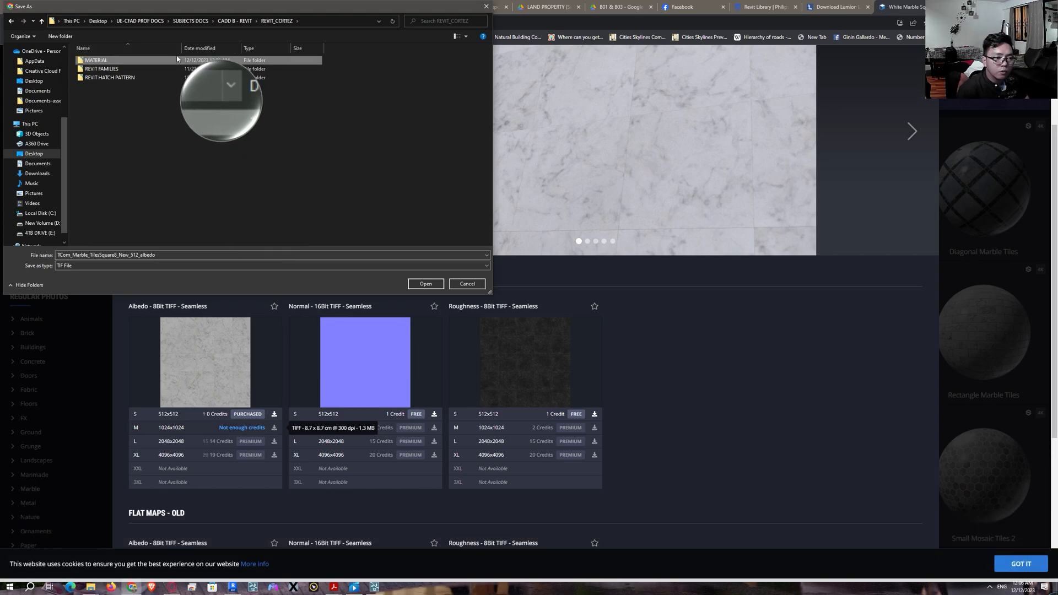
Create a MARBLE FLOORING folder inside MATERIAL and save the marble albedo texture in it
double_click(177, 58)
right_click(183, 97)
mouse_move(246, 182)
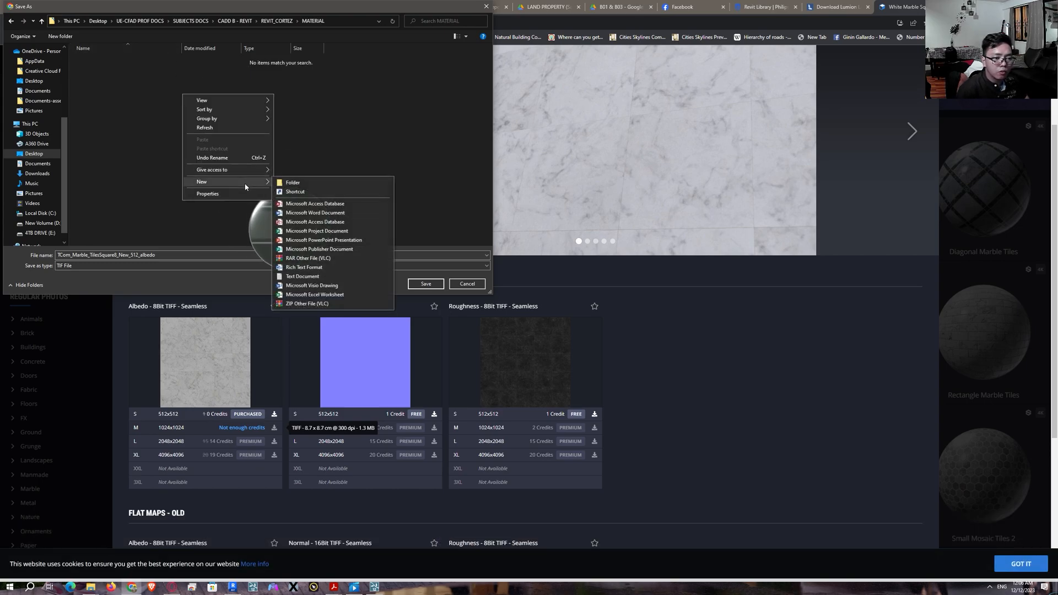
click(292, 182)
text(M)
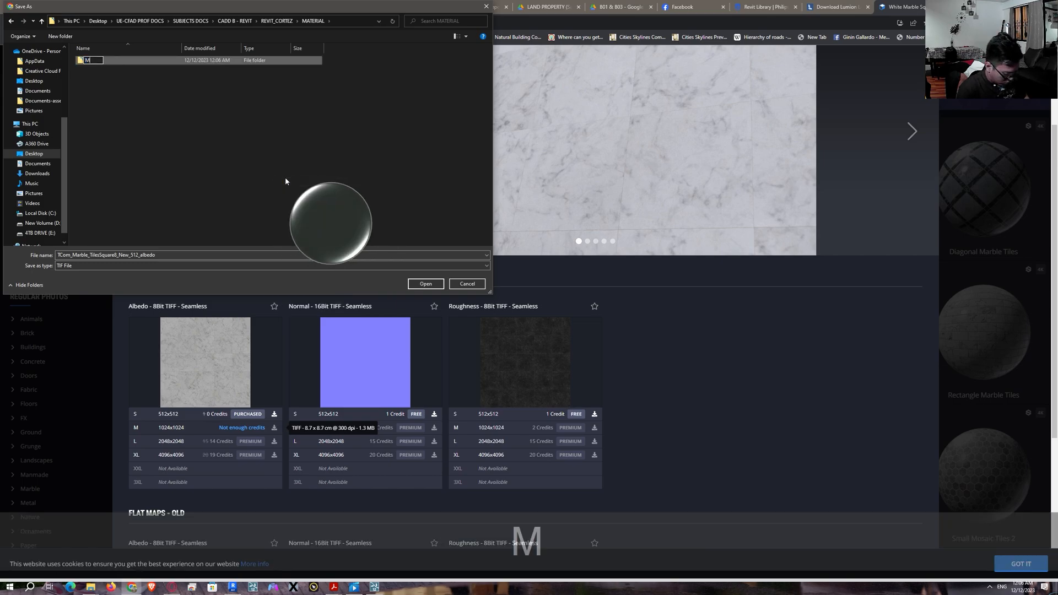
text(ARBLE FLOORING)
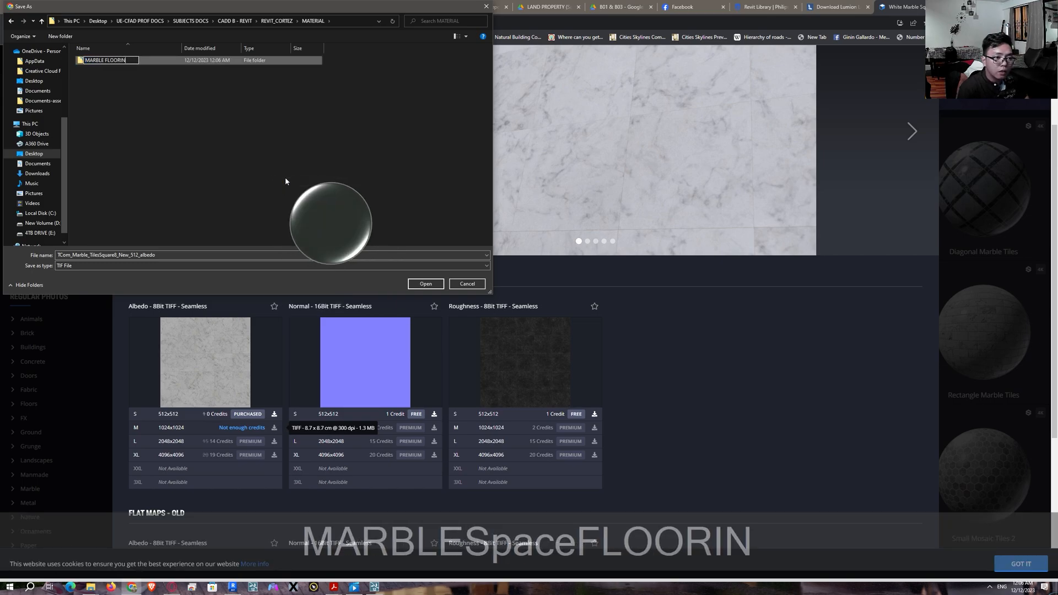
key(Return)
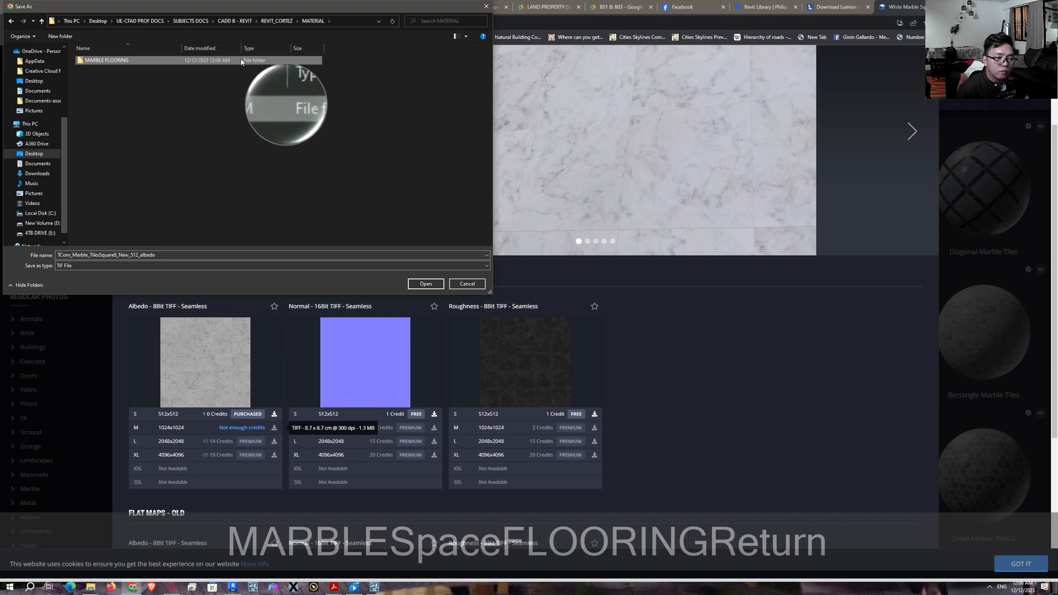
double_click(242, 62)
click(425, 284)
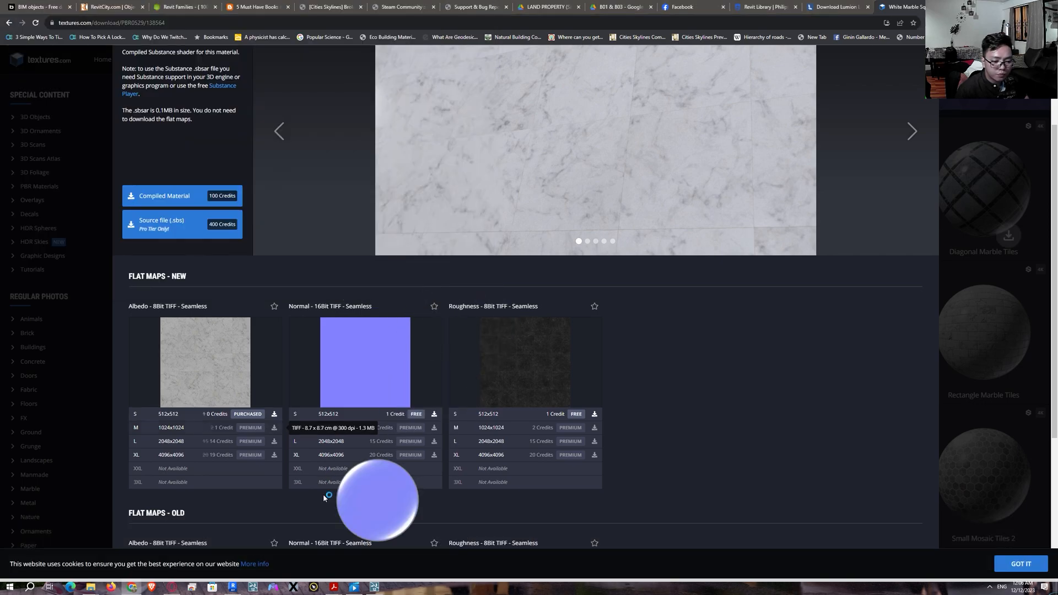
Switch back to Lumion and open the file selection for the FF-01 material's color map
click(375, 587)
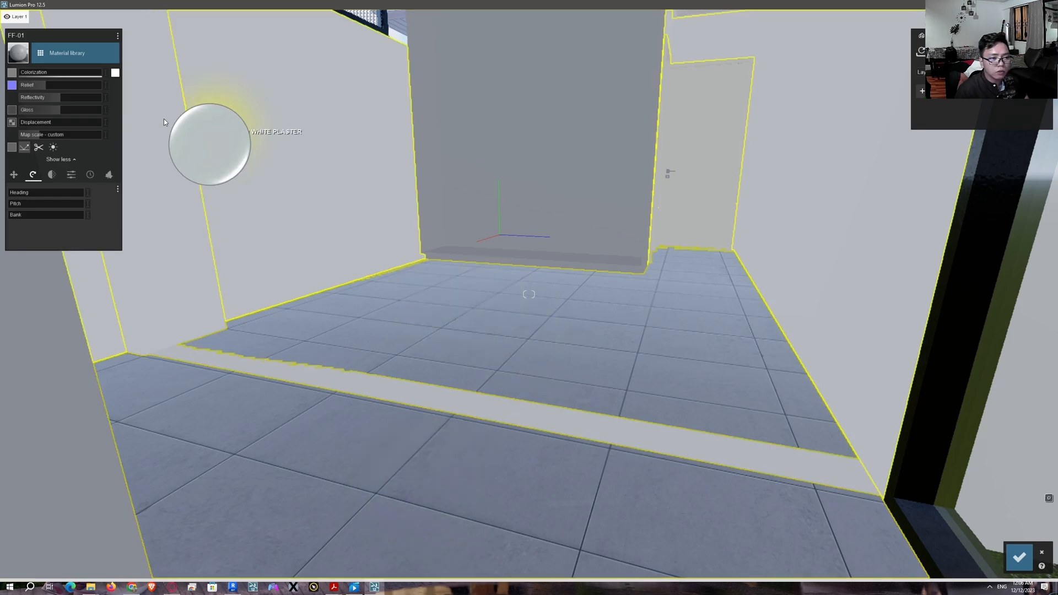
right_drag(448, 329, 529, 325)
key(q)
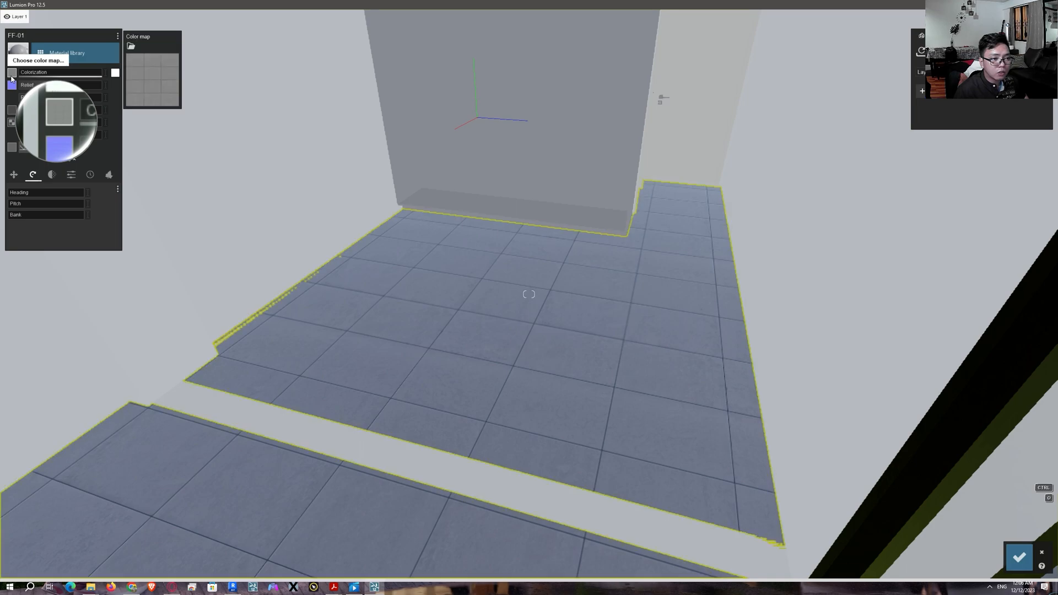
click(139, 80)
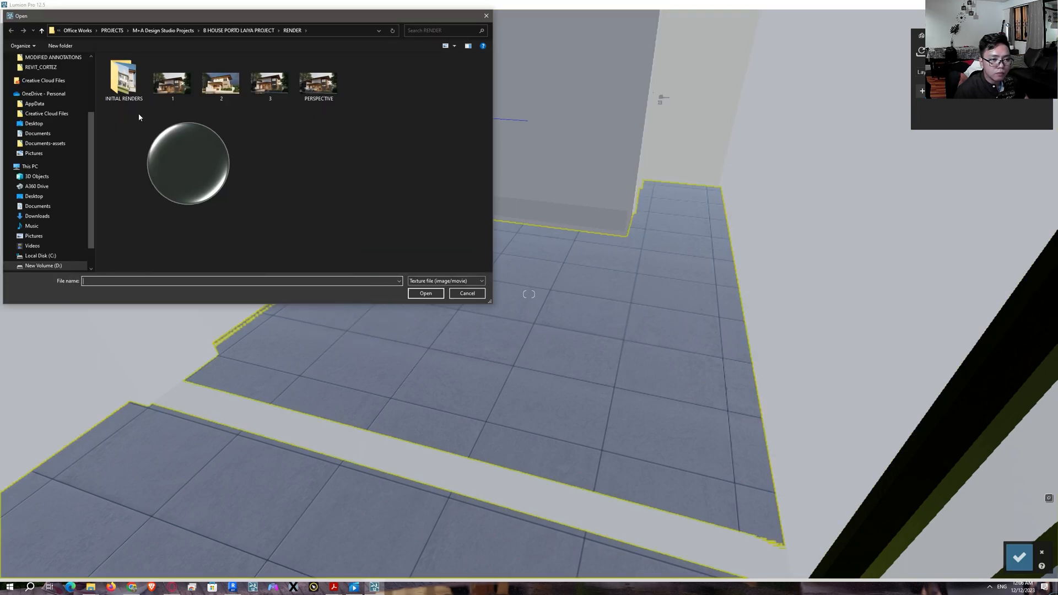
Load the downloaded marble albedo texture from the MARBLE FLOORING folder as the FF-01 color map
click(34, 196)
scroll(160, 164, up, 1)
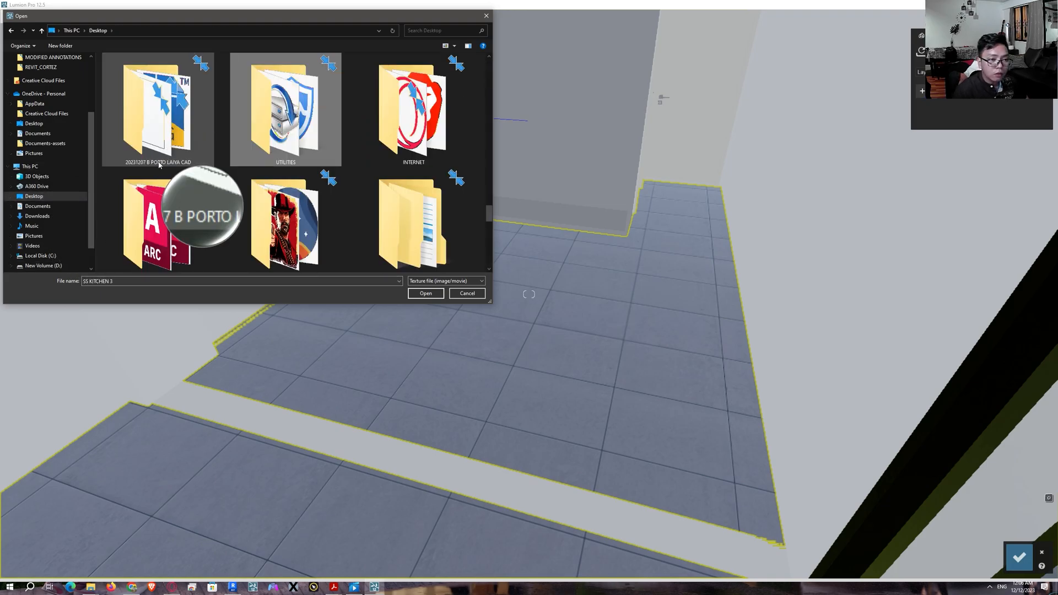
scroll(262, 148, down, 1)
scroll(371, 144, up, 1)
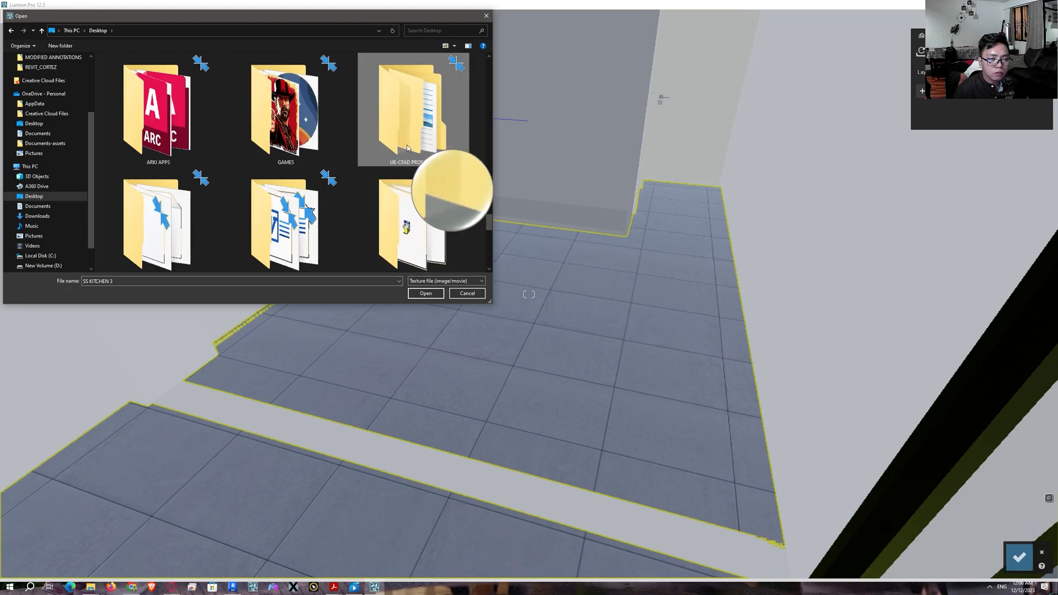
double_click(403, 157)
double_click(183, 144)
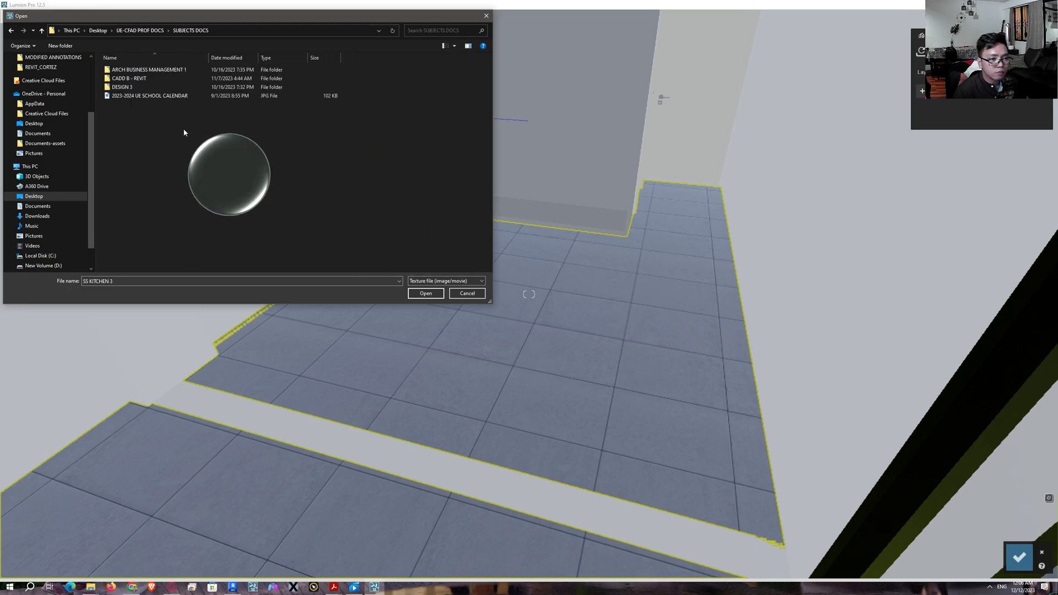
double_click(165, 80)
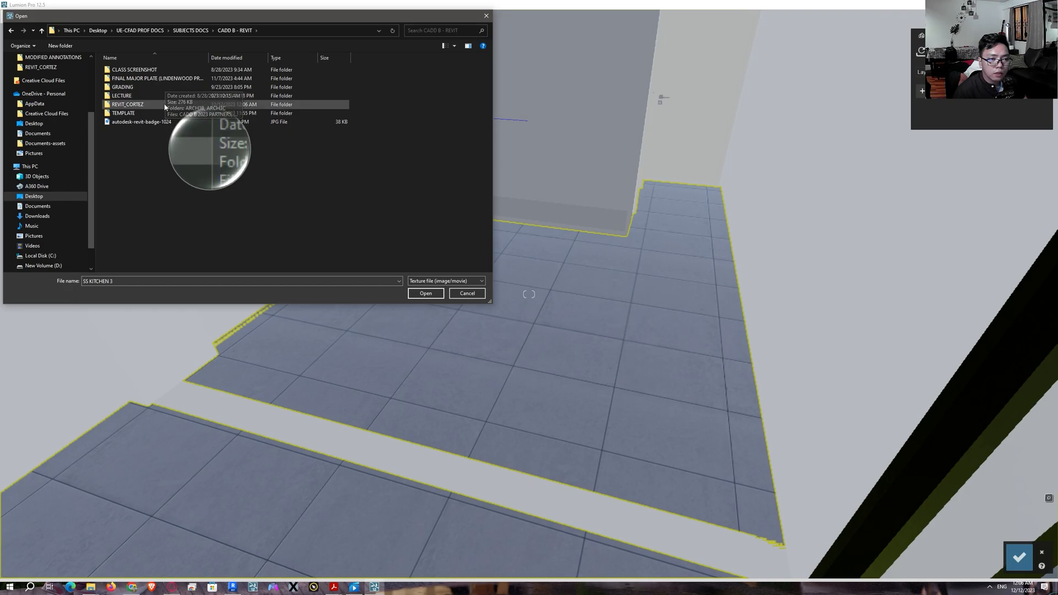
double_click(165, 105)
double_click(160, 69)
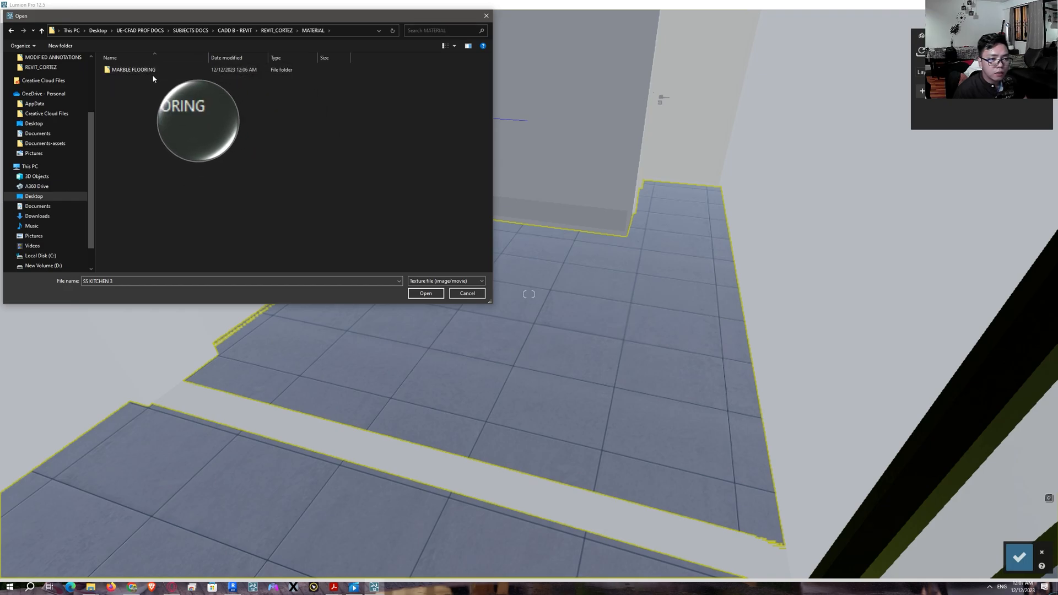
double_click(152, 71)
click(133, 85)
double_click(119, 94)
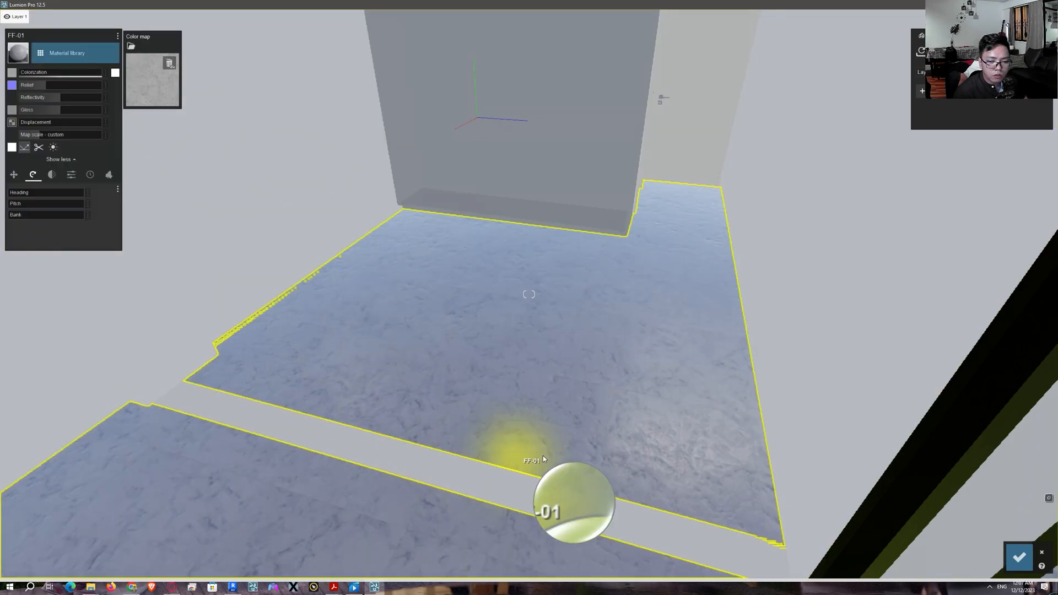
Examine the marble texture on the FF-01 floor up close and from across the room
key(w)
right_drag(505, 425, 419, 421)
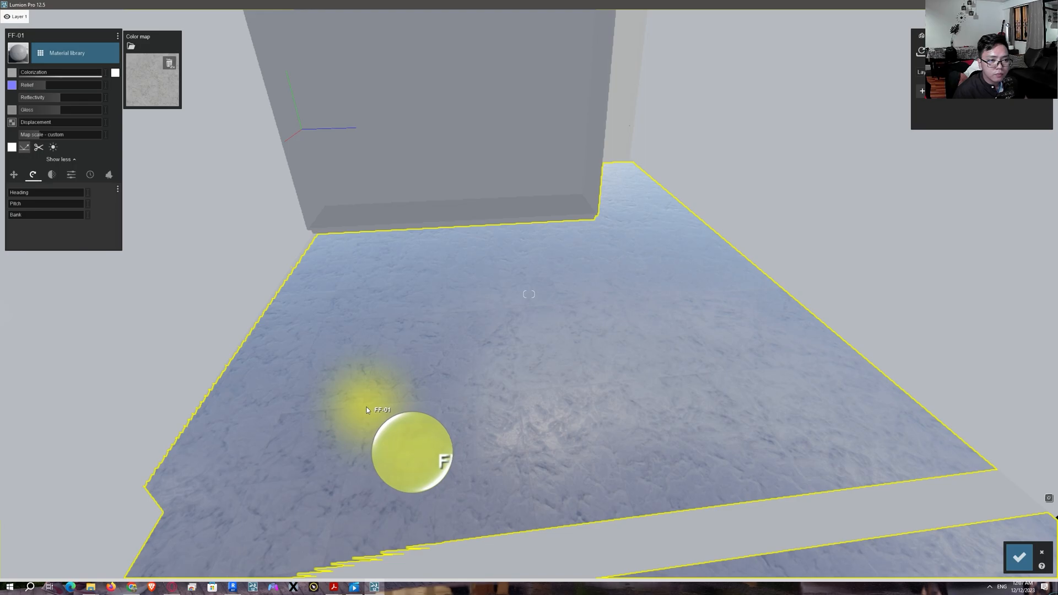
key(d)
key(s)
key(w)
right_drag(537, 333, 535, 336)
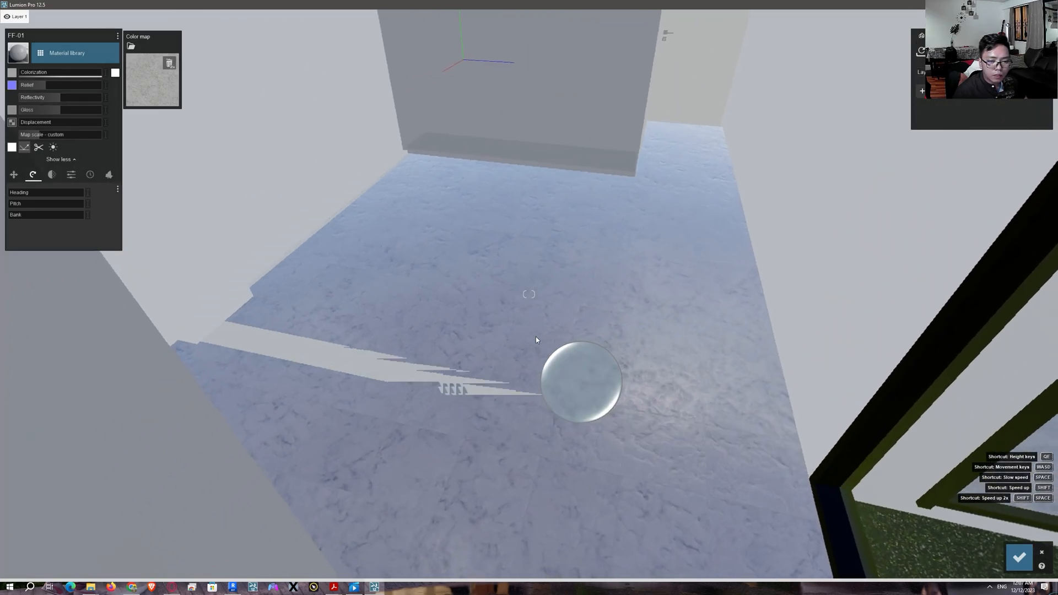
key(w)
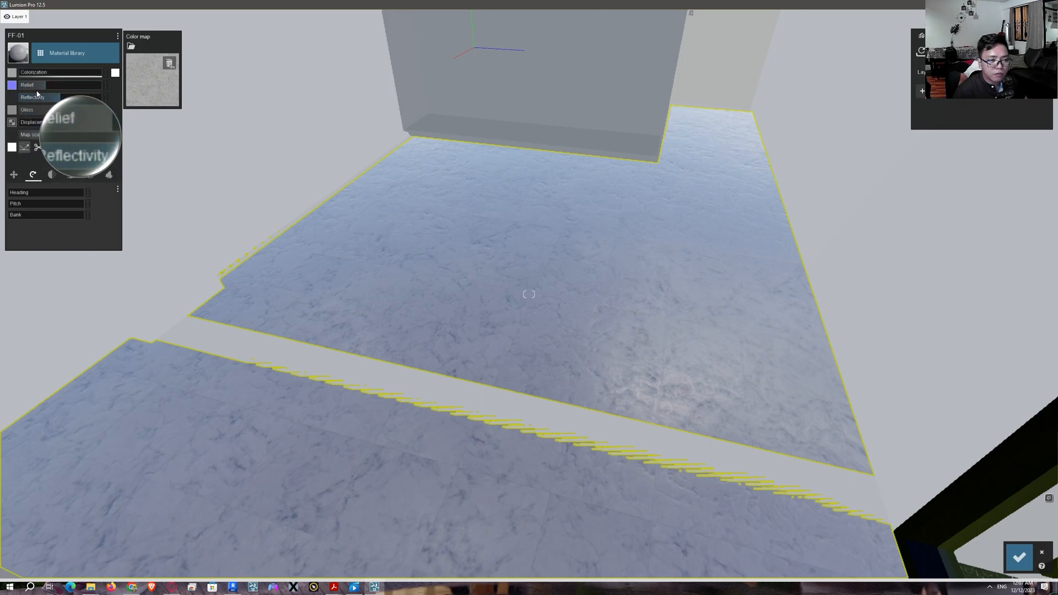
right_drag(502, 408, 501, 420)
key(d)
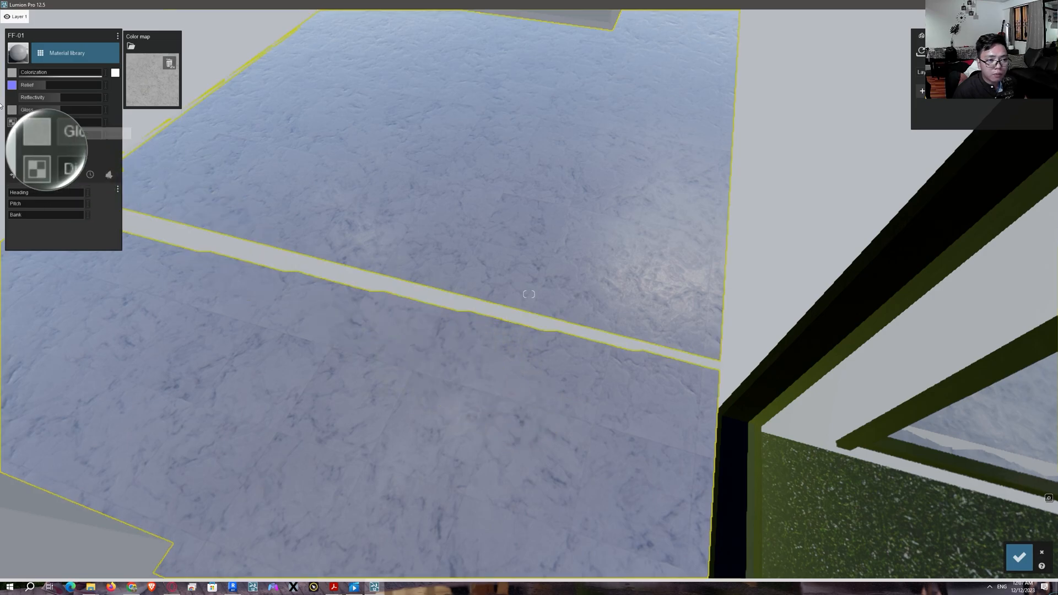
Increase the FF-01 floor's relief, fine-tune its displacement and set the map scale to 1.1
drag(40, 86, 42, 87)
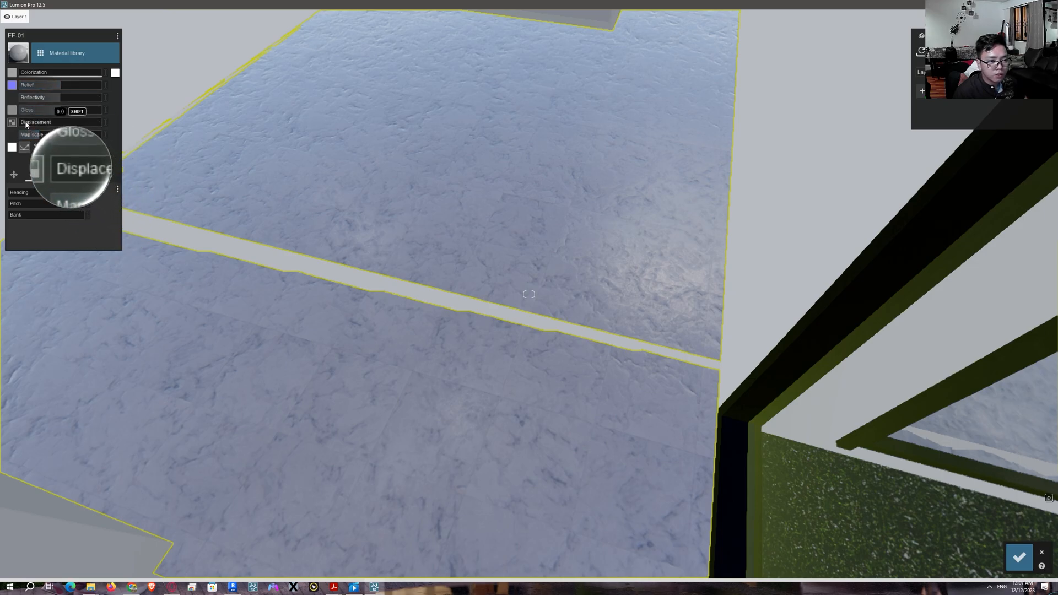
mouse_move(26, 124)
mouse_down()
mouse_move(89, 123)
mouse_move(25, 139)
mouse_up()
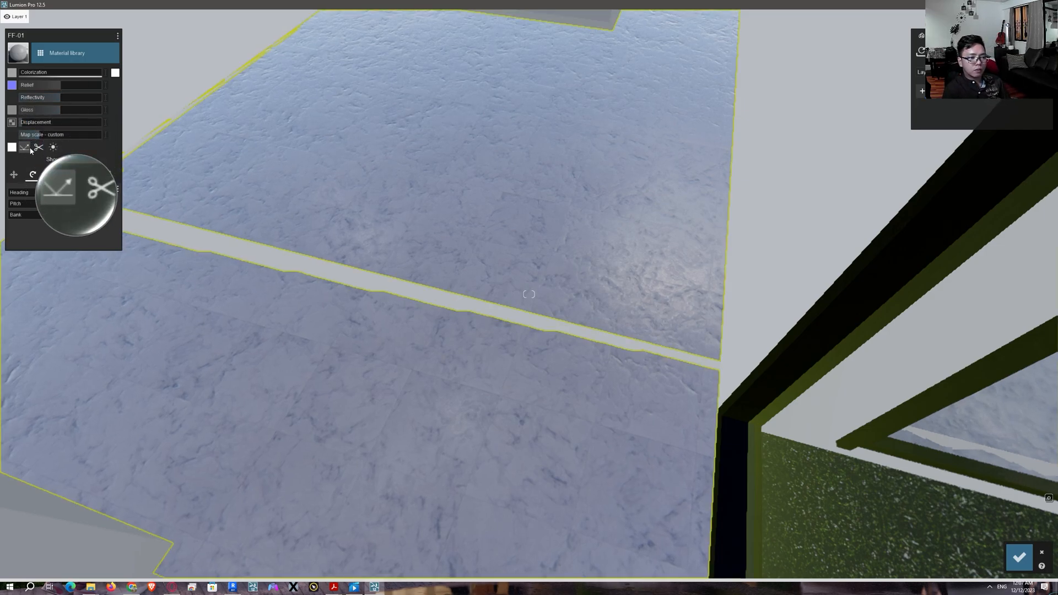
drag(39, 137, 37, 138)
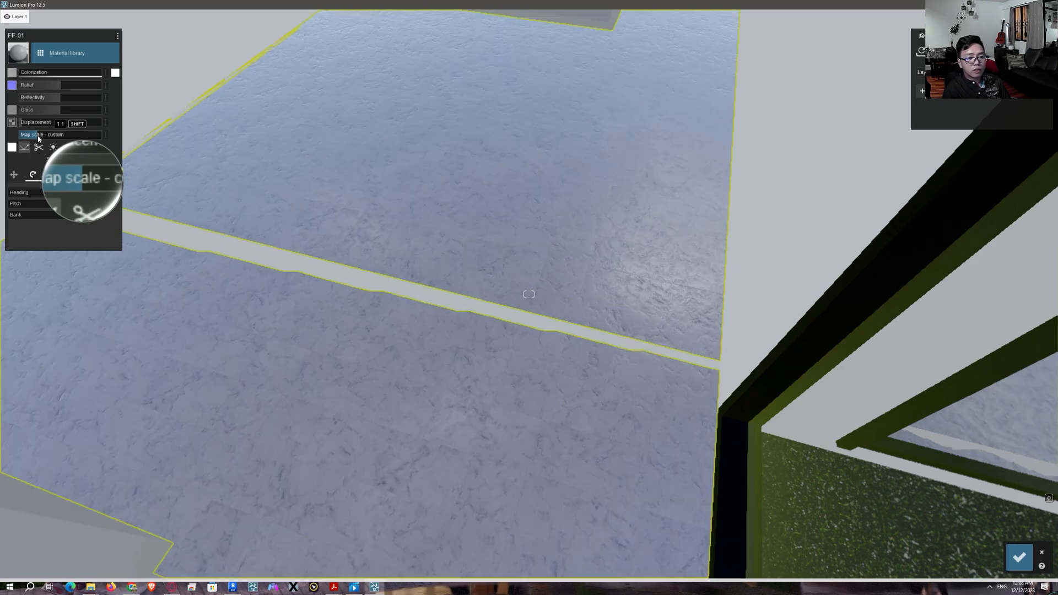
Inspect the adjusted marble floor close up and from the entrance side of the room
scroll(585, 358, up, 2)
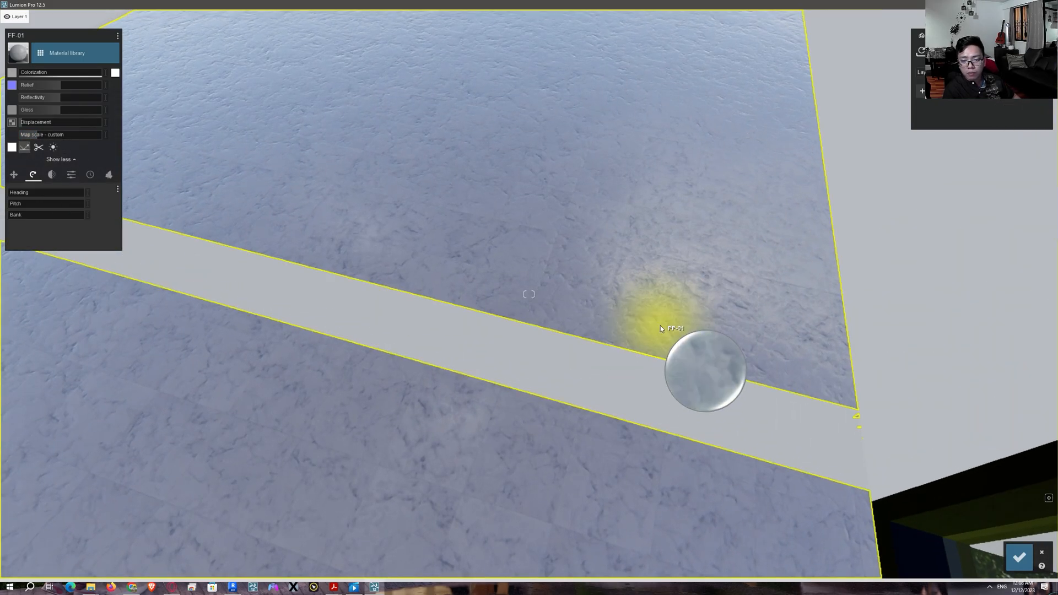
key(s)
right_drag(660, 325, 608, 285)
key(e)
key(w)
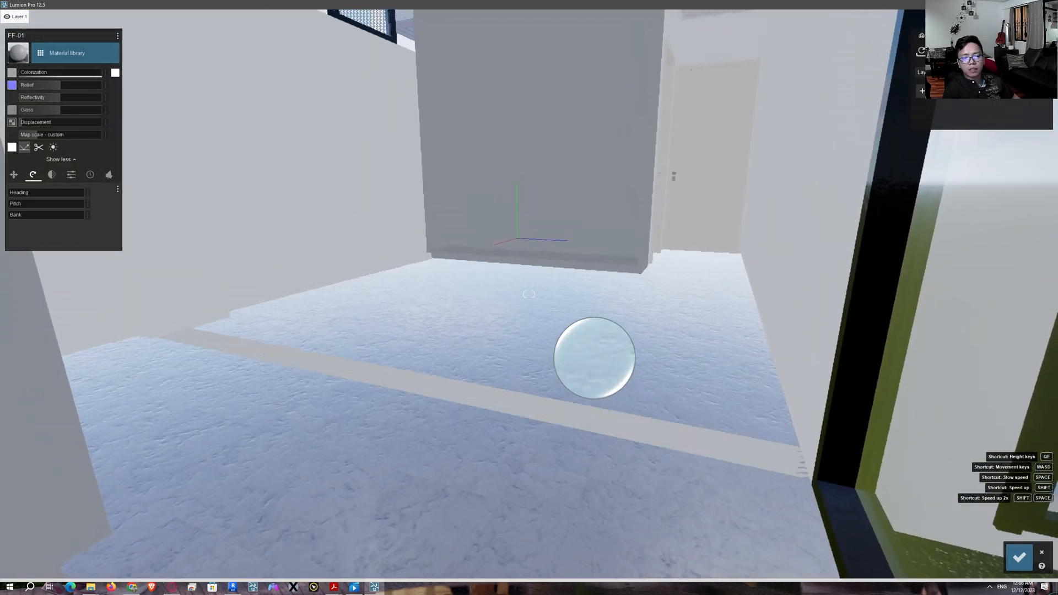
Inspect the FF-01 floor from the opposite side of the room and examine the house's exterior and front lawn
key(s)
key(q)
key(d)
key(w)
key(w)
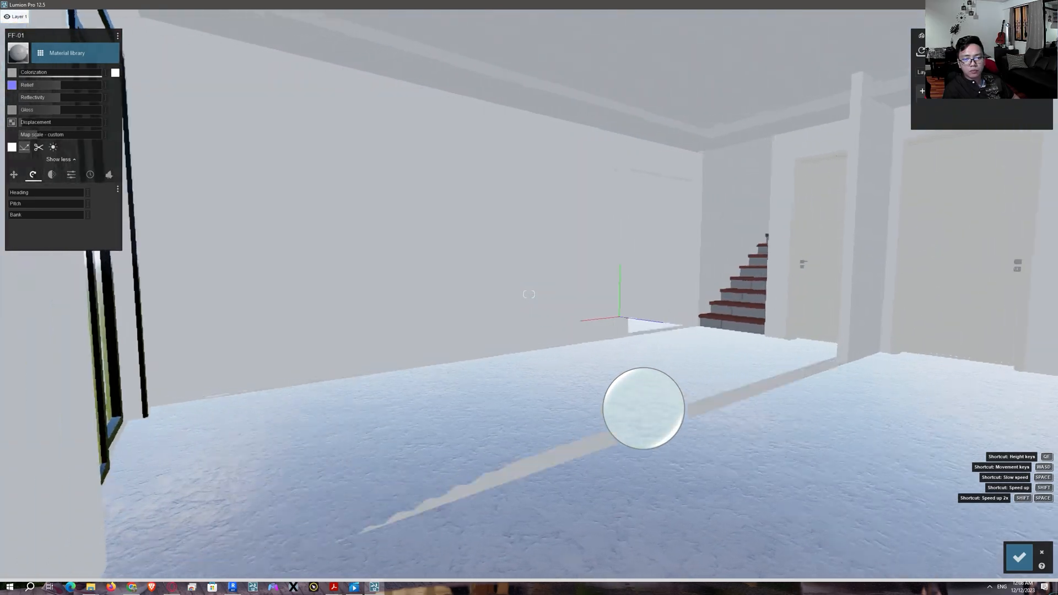
key(s)
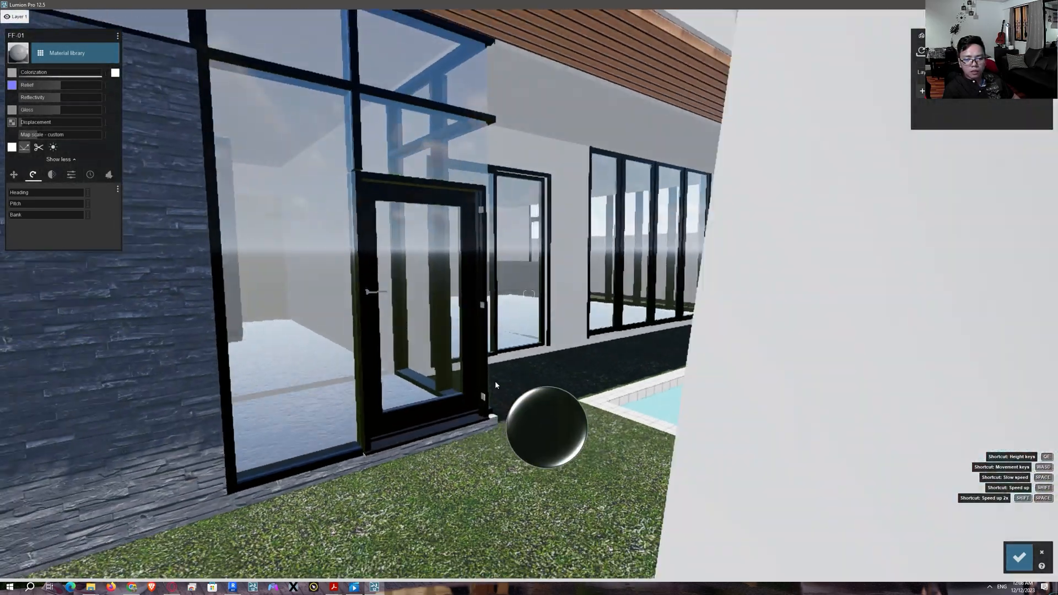
key(s)
key(a)
right_drag(453, 374, 446, 367)
key(q)
key(d)
key(w)
key(a)
key(s)
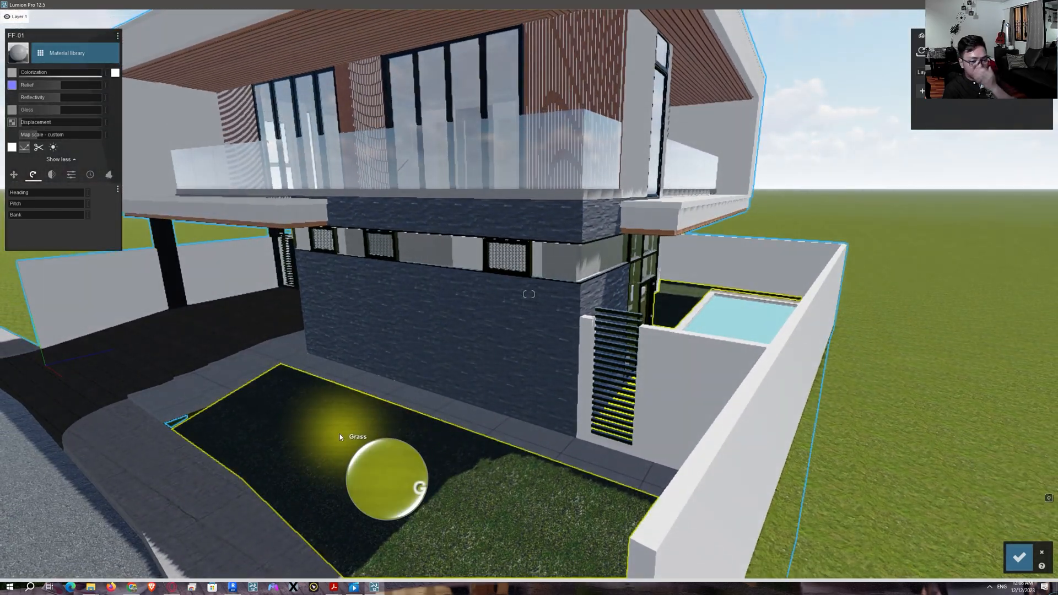
Assign the Ground 037 1024 grass material from the library to the Grass surface of the front lawn
click(387, 463)
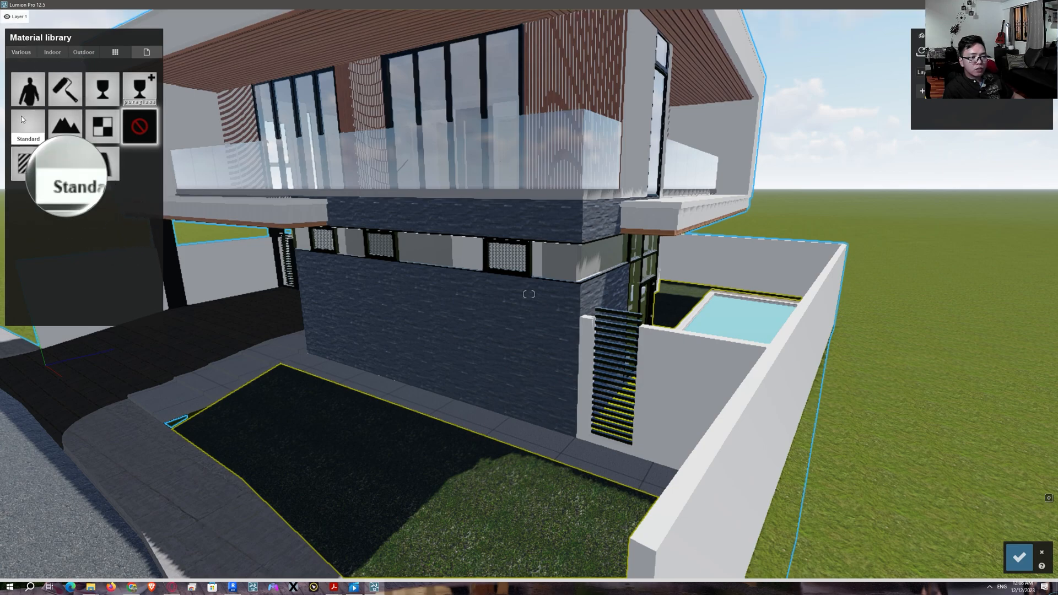
click(27, 82)
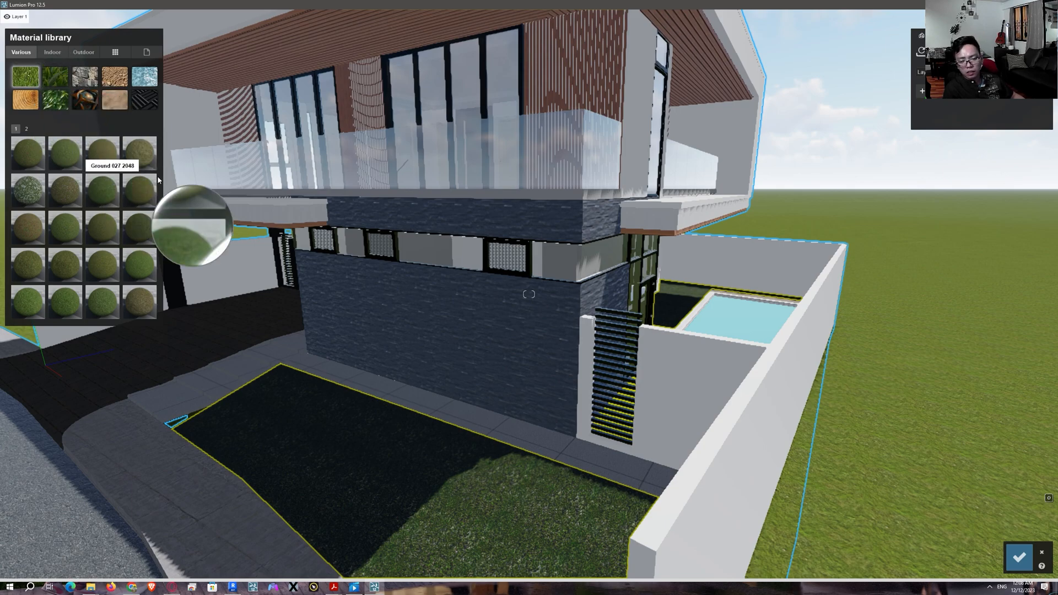
click(29, 83)
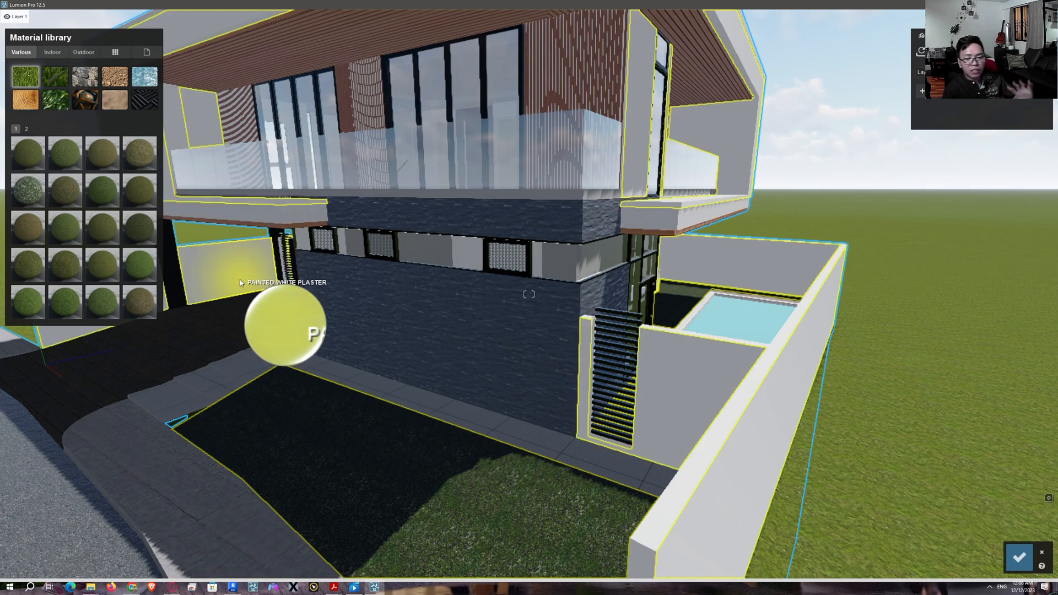
mouse_move(332, 347)
right_down()
mouse_move(353, 345)
mouse_move(325, 344)
mouse_move(338, 338)
right_up()
key(a)
key(s)
key(e)
key(a)
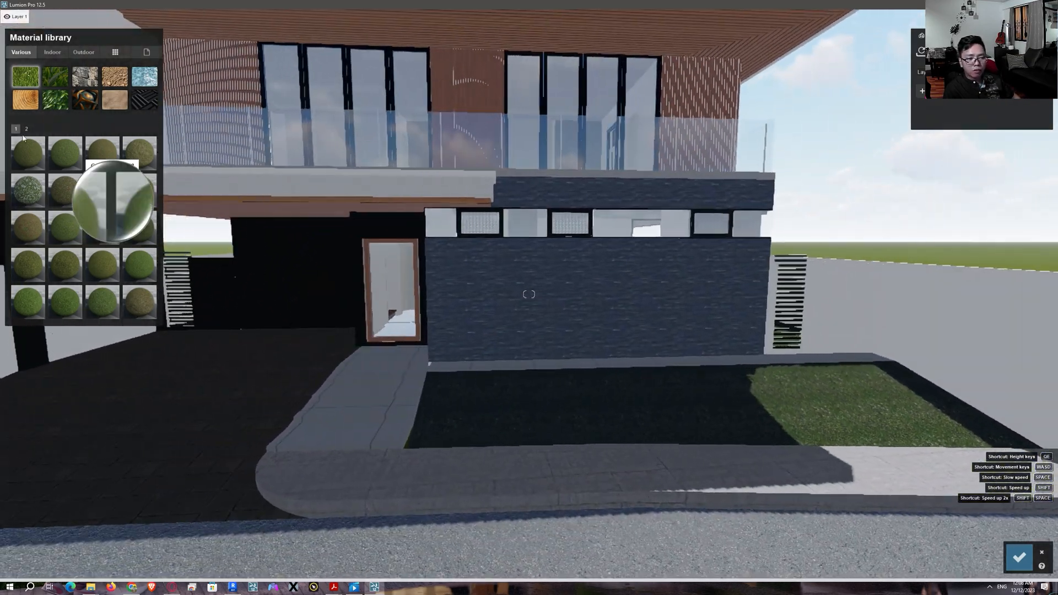
click(31, 309)
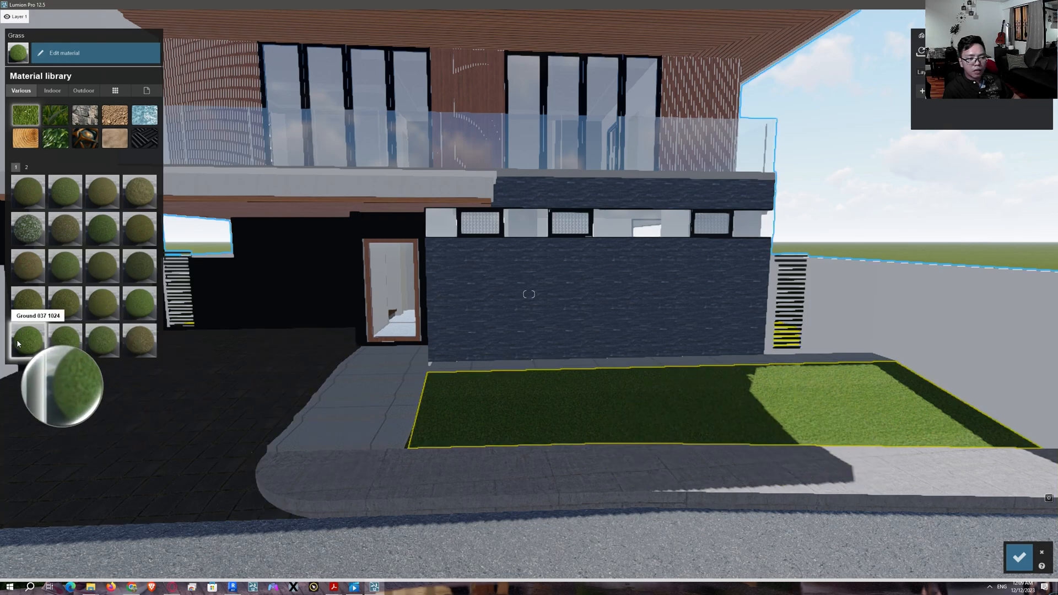
Try Landscape 05 B and Landscape 03 D on the lawn, ending back on Ground 037 1024
click(26, 168)
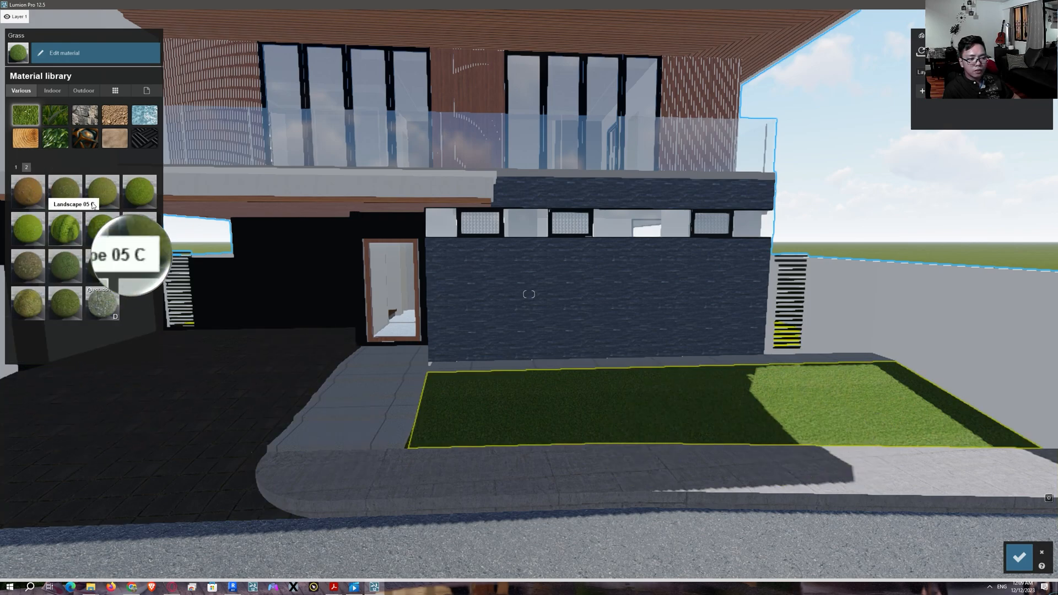
click(28, 231)
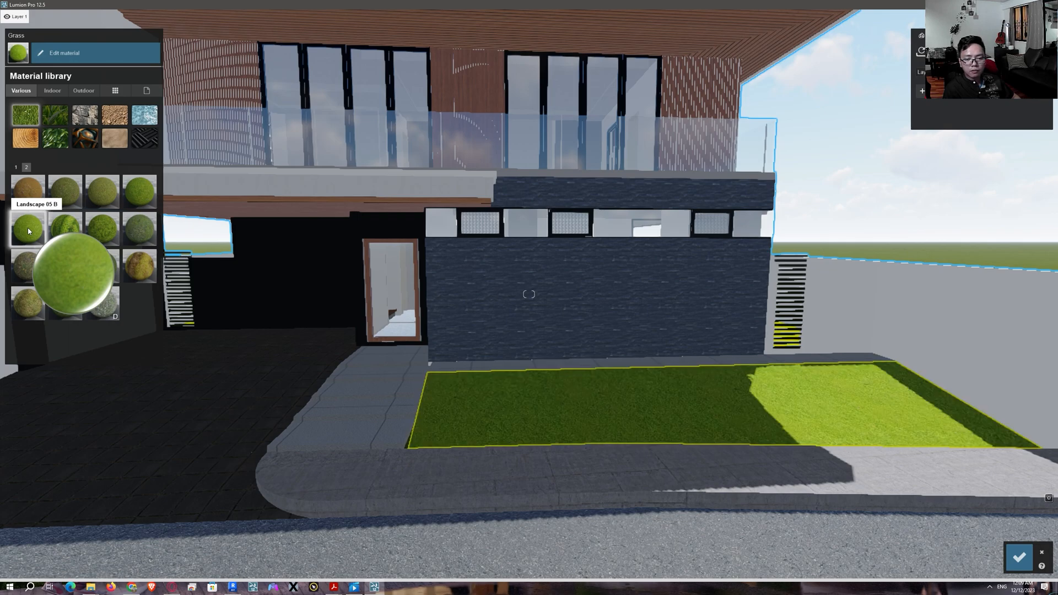
click(65, 192)
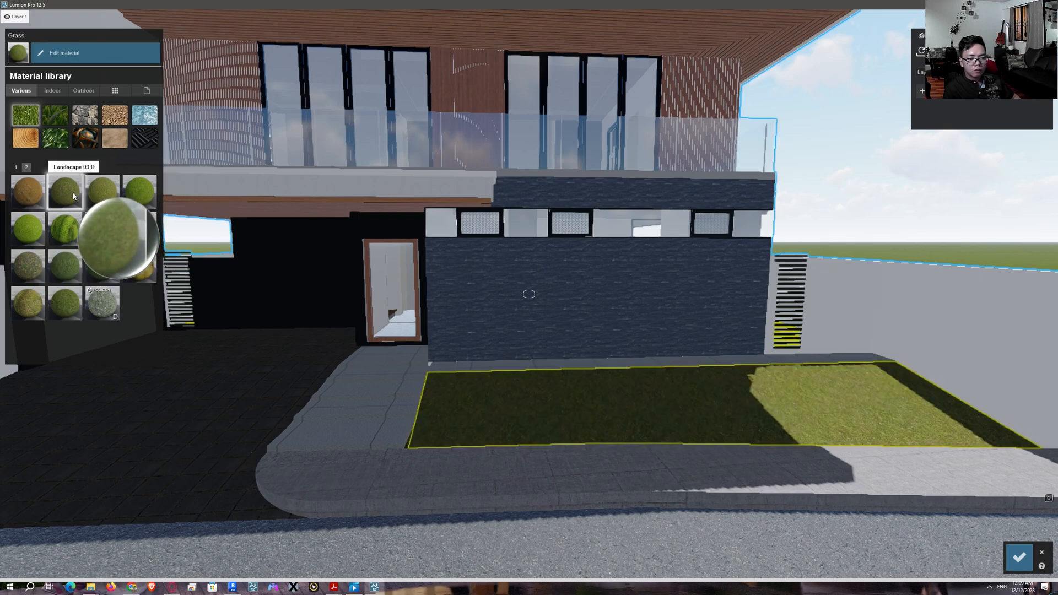
click(16, 167)
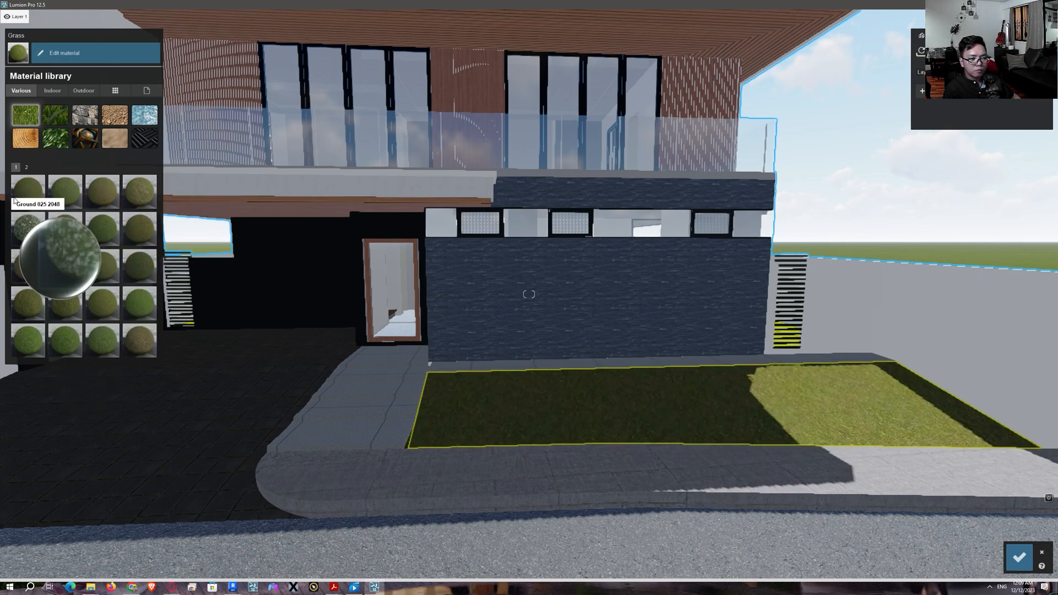
click(30, 335)
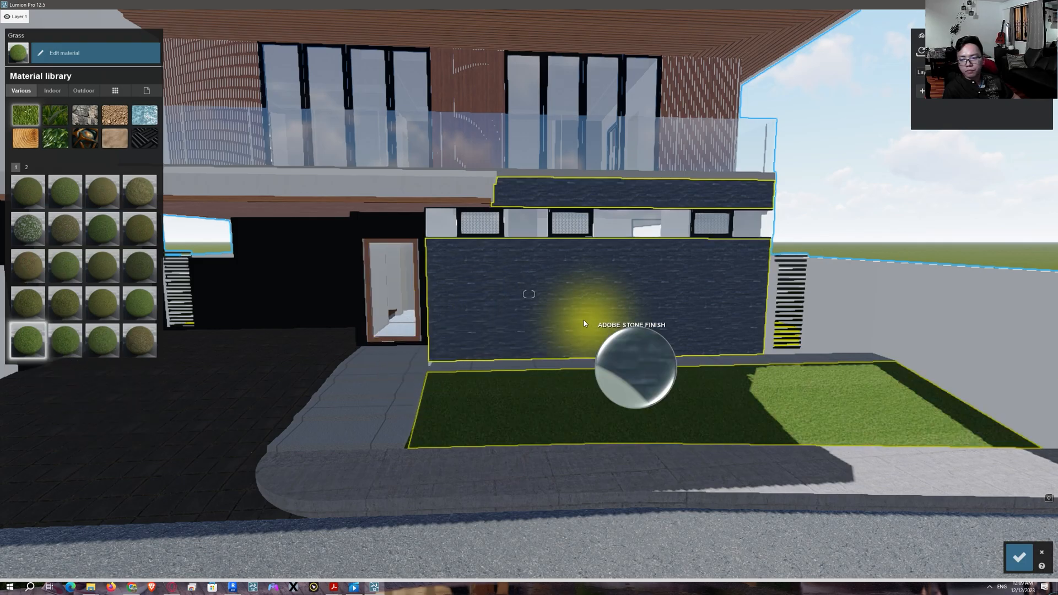
Try 3D grass materials on the lawn, including Checkerboard Grass 03 and Circular Grass 01
key(d)
key(w)
key(a)
key(w)
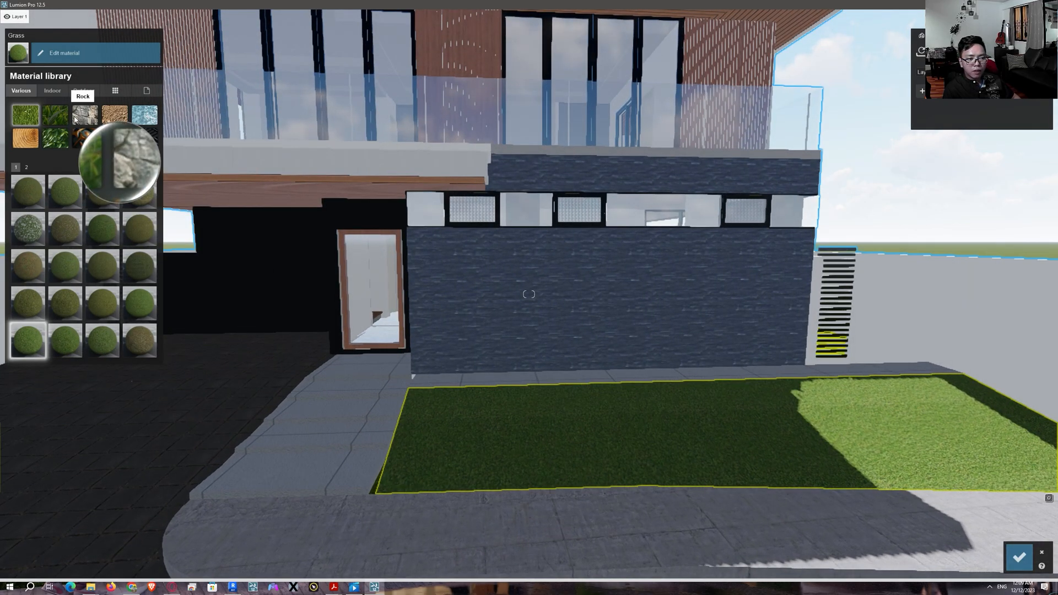
key(e)
key(e)
right_drag(672, 385, 374, 343)
key(w)
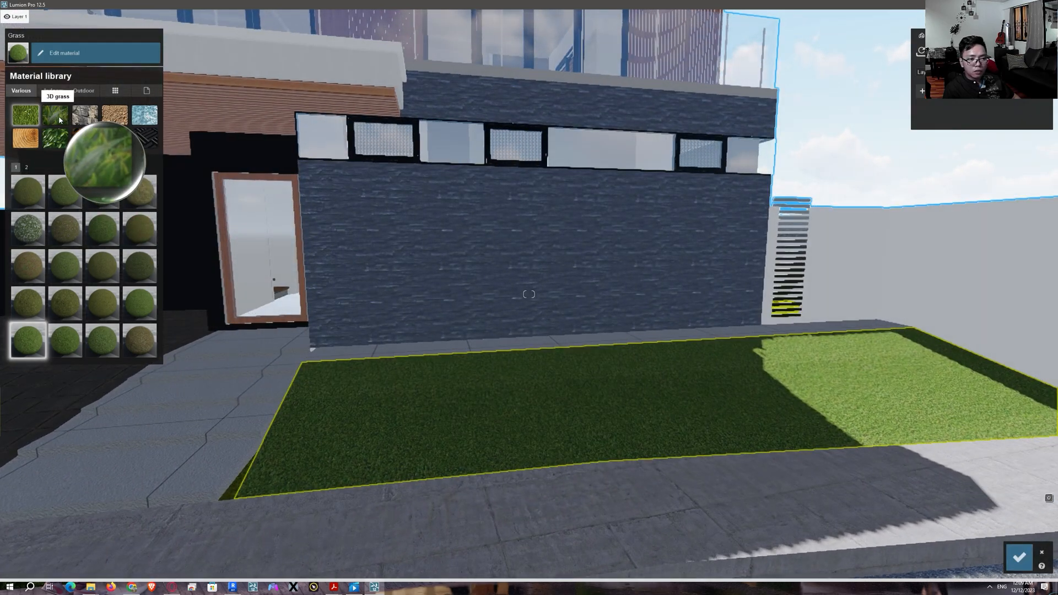
click(55, 116)
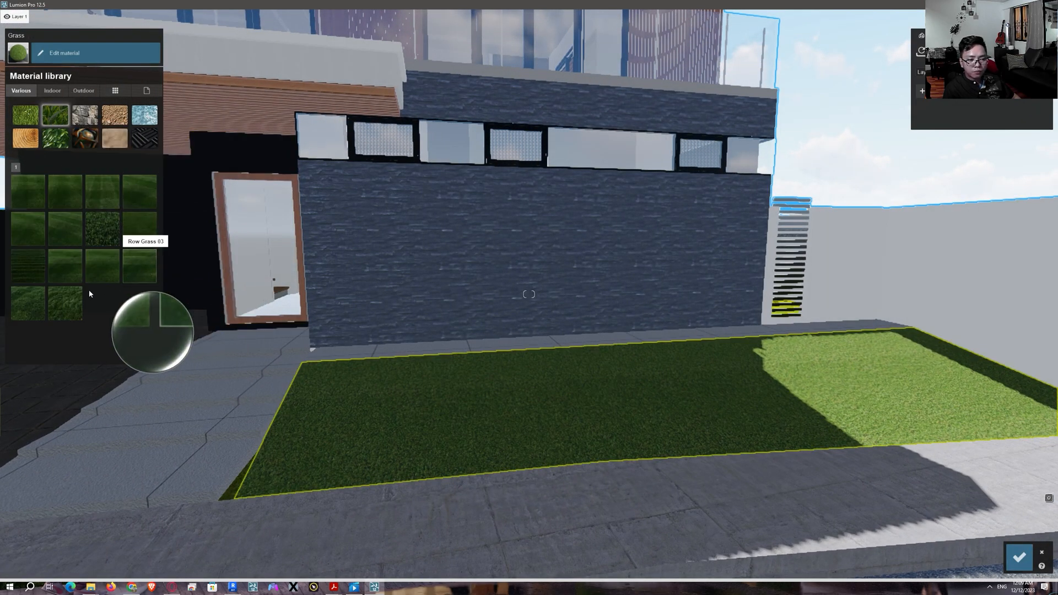
click(30, 192)
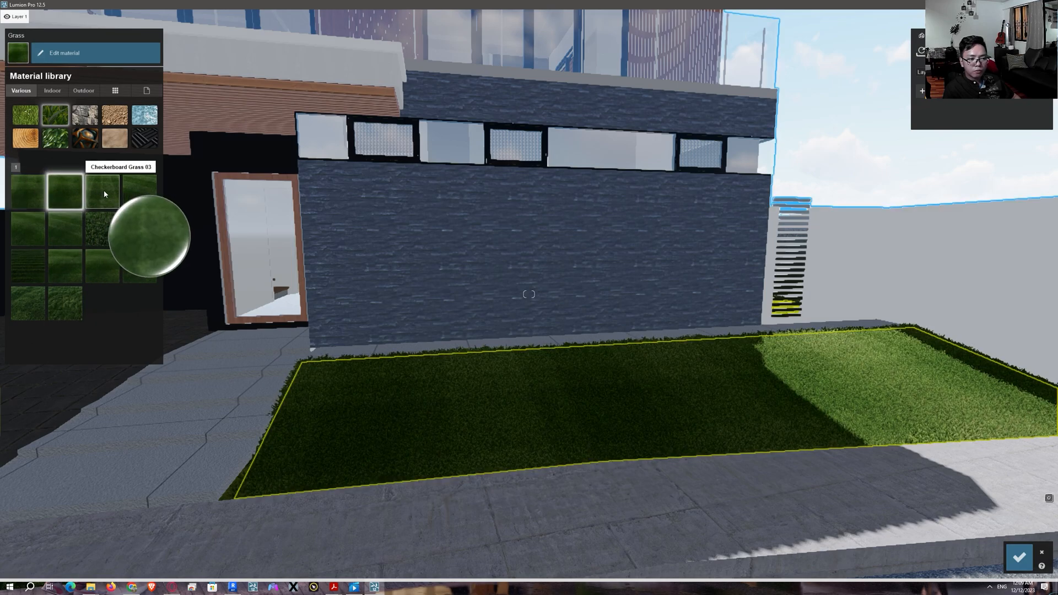
click(103, 193)
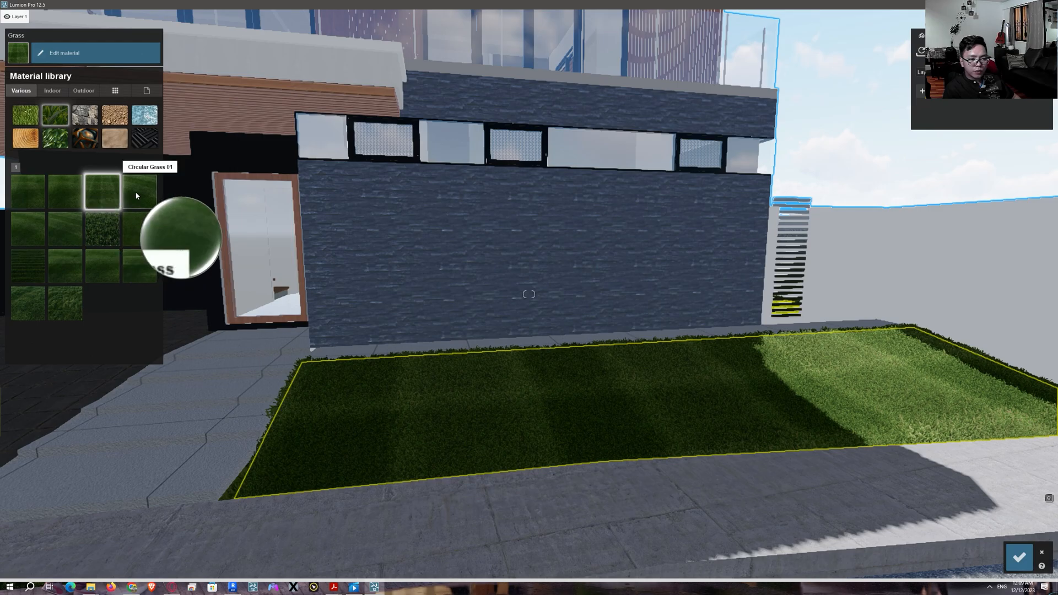
click(136, 196)
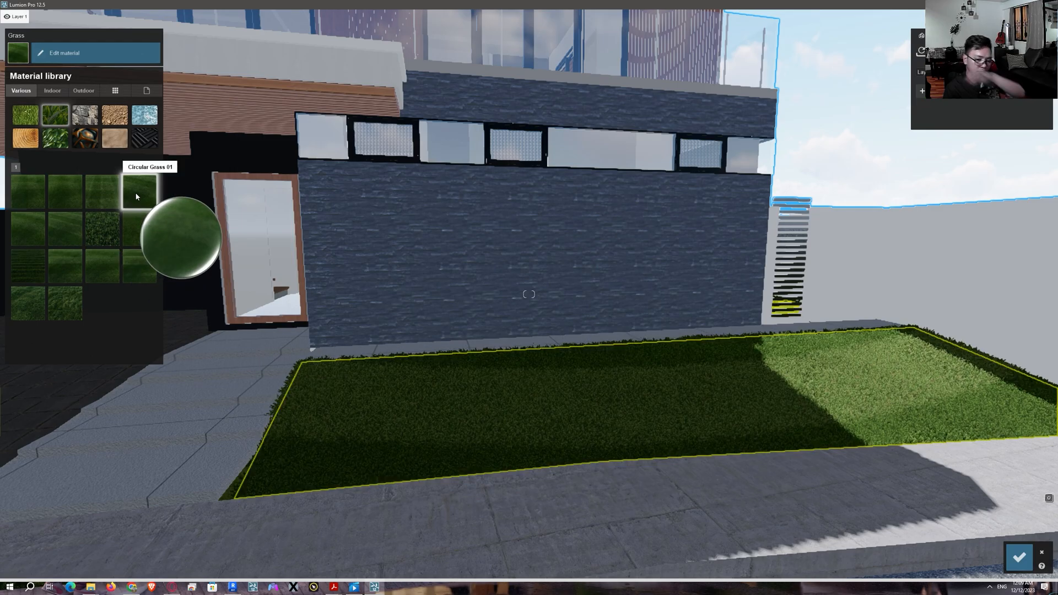
Compare Clean Cut Grass, Clean Cut Grass 02, Wild Grass 02, Wild Grass 01 and Farm Grass on the lawn
click(104, 220)
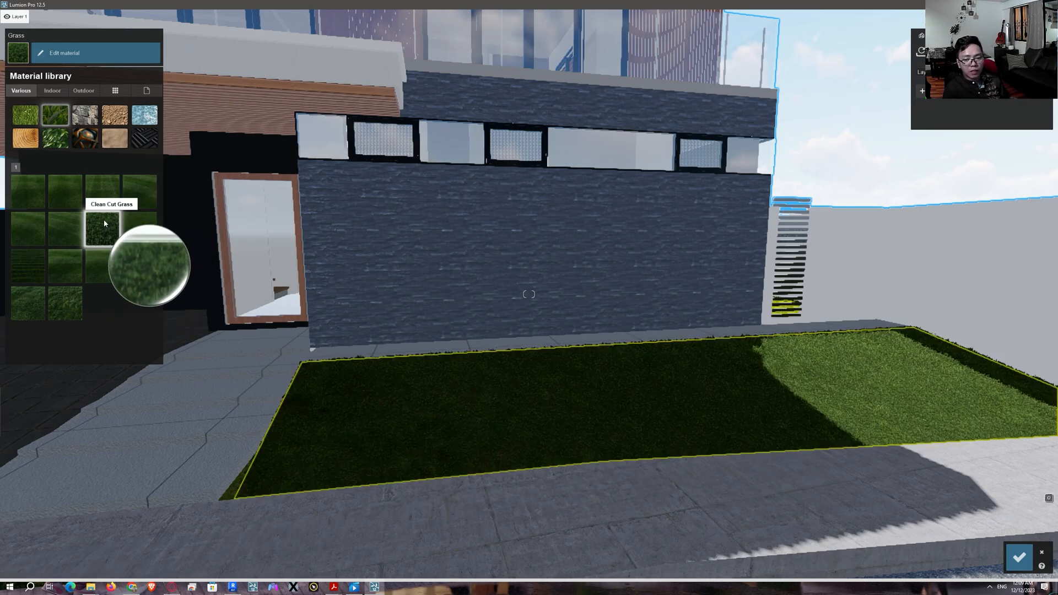
click(144, 229)
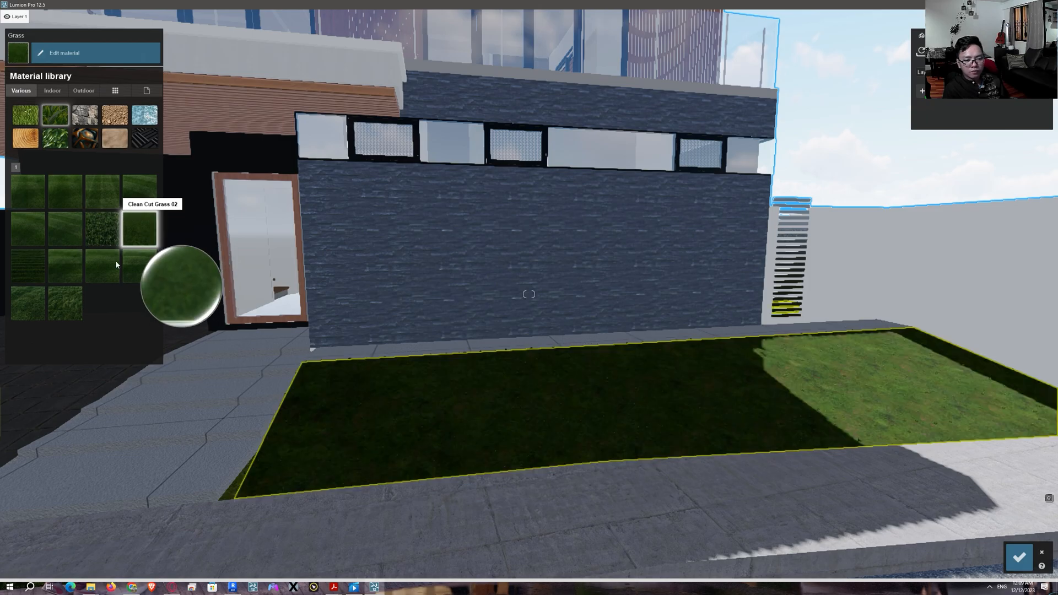
click(74, 292)
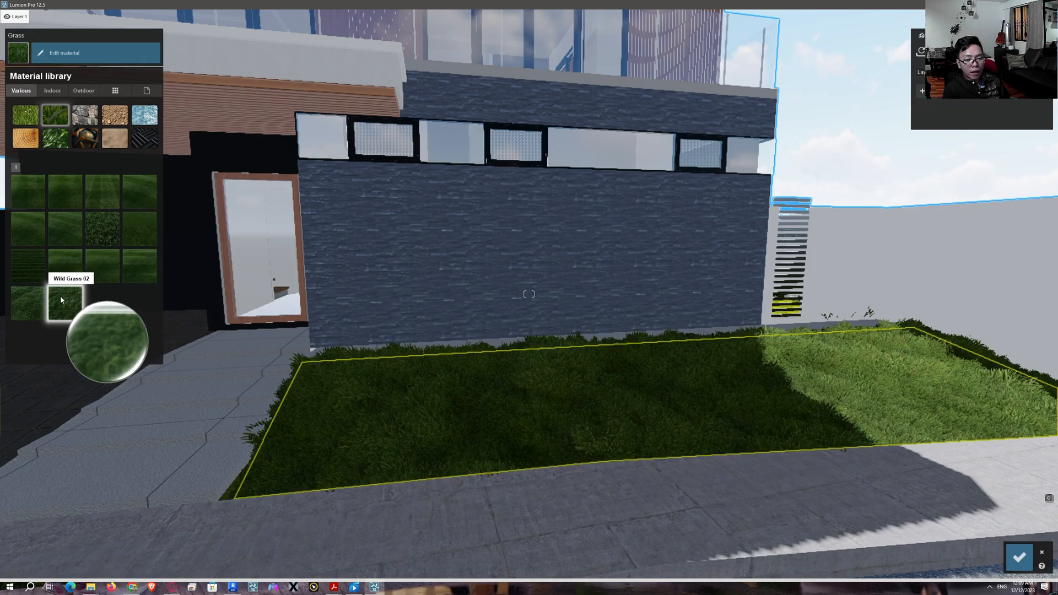
click(24, 313)
click(33, 273)
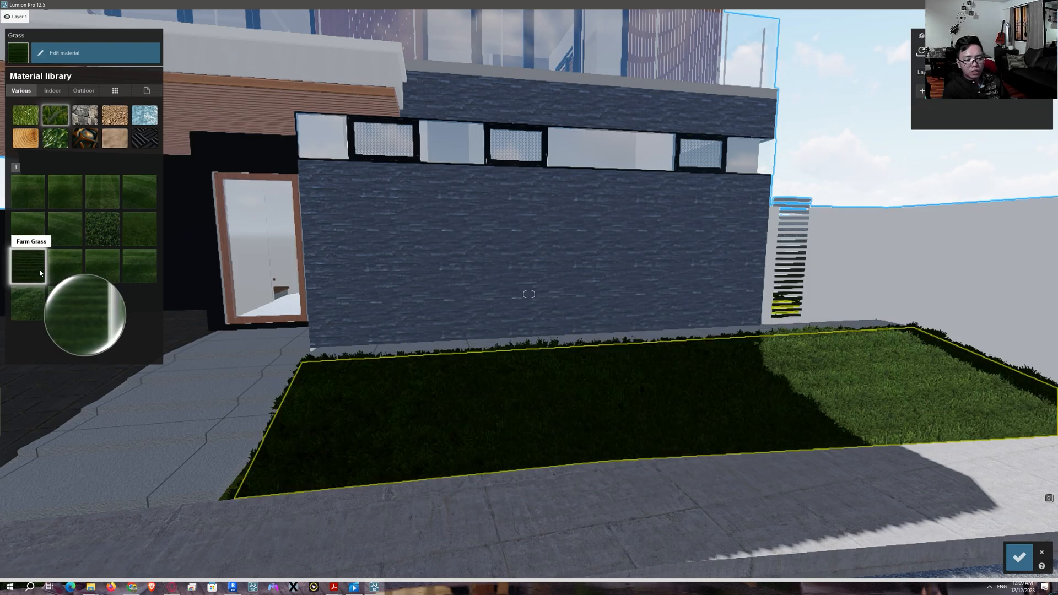
Examine the Farm Grass blades up close along the lawn's edge by the entrance walkway
key(w)
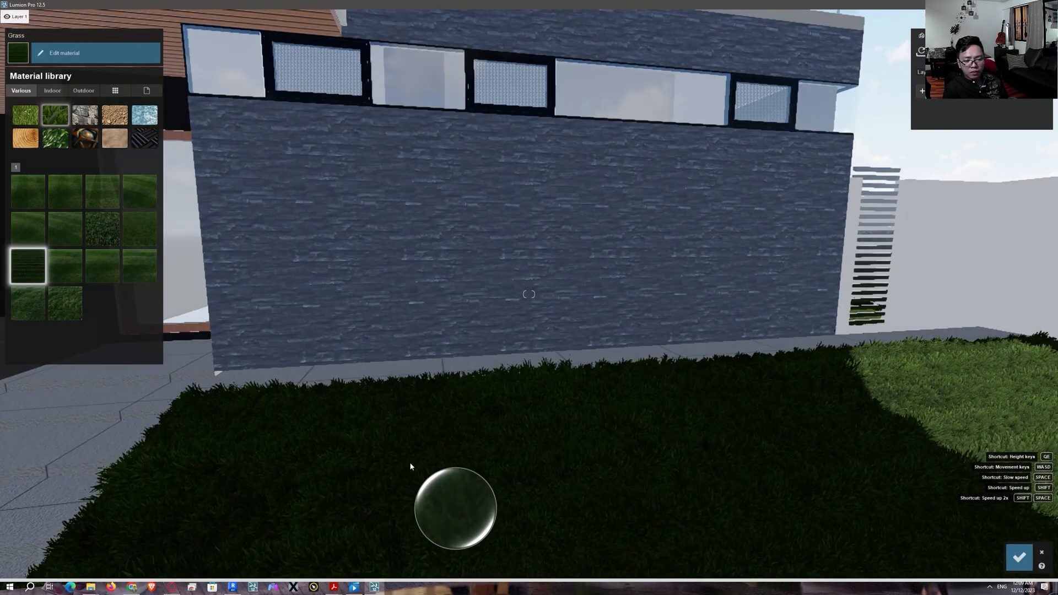
key(a)
key(w)
key(a)
right_drag(389, 460, 374, 378)
key(e)
key(a)
key(e)
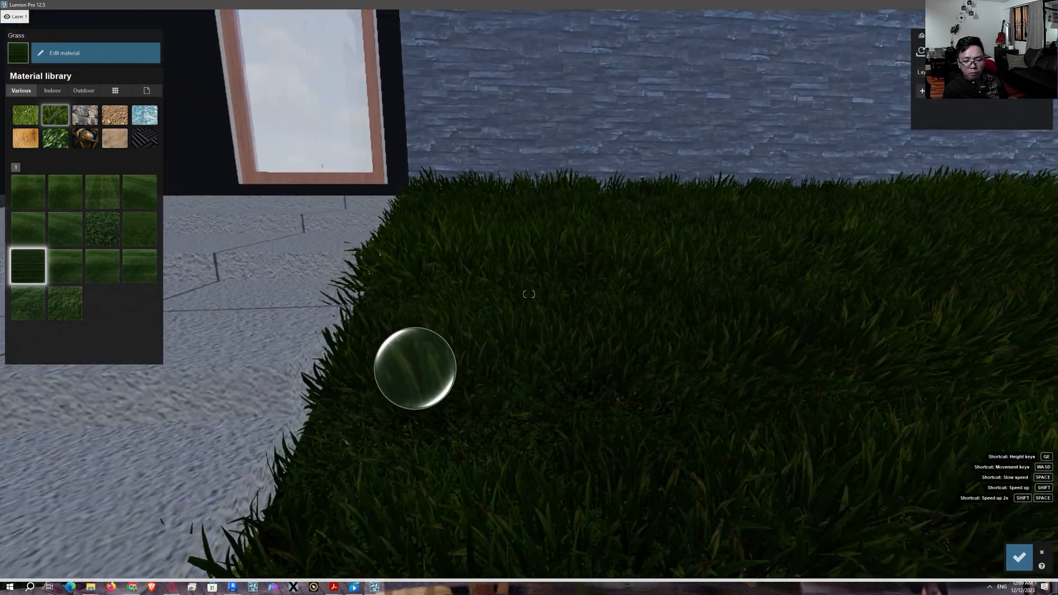
key(w)
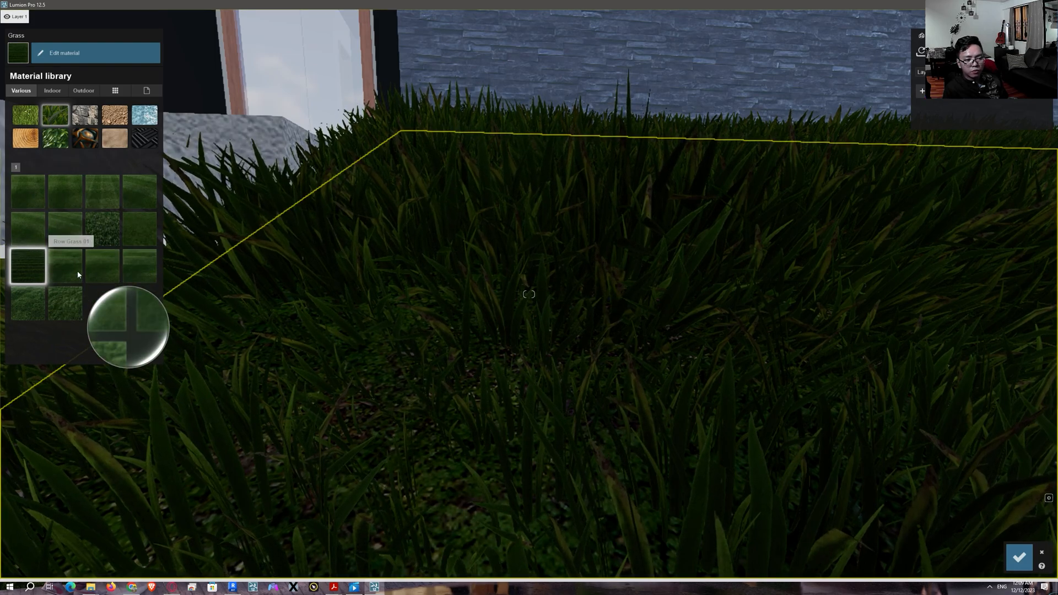
Try Wild Grass 01 on the lawn and view it from the street side
click(30, 301)
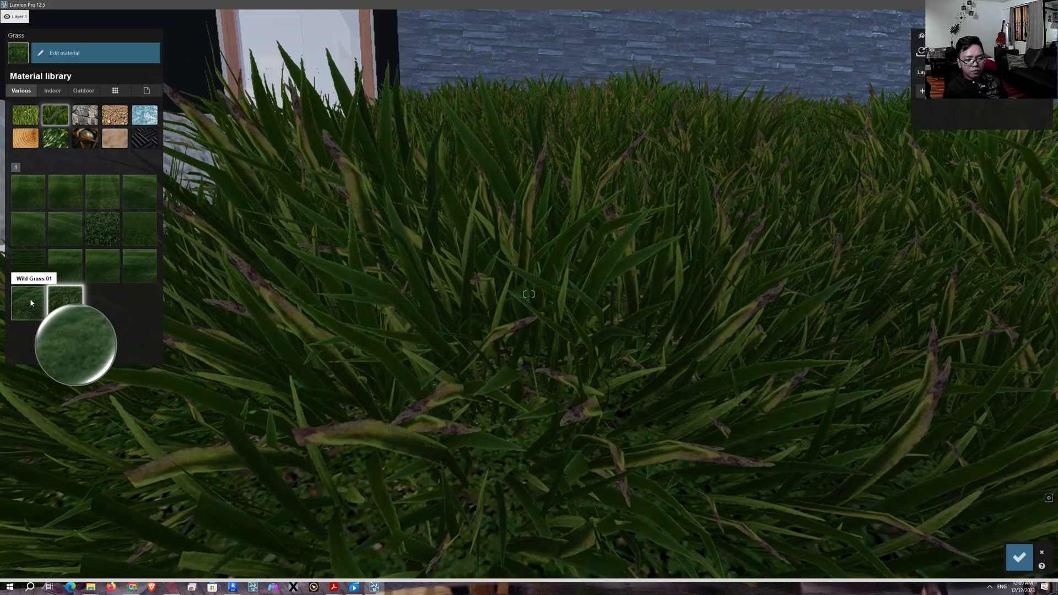
right_drag(661, 242, 758, 250)
key(s)
right_drag(639, 203, 612, 200)
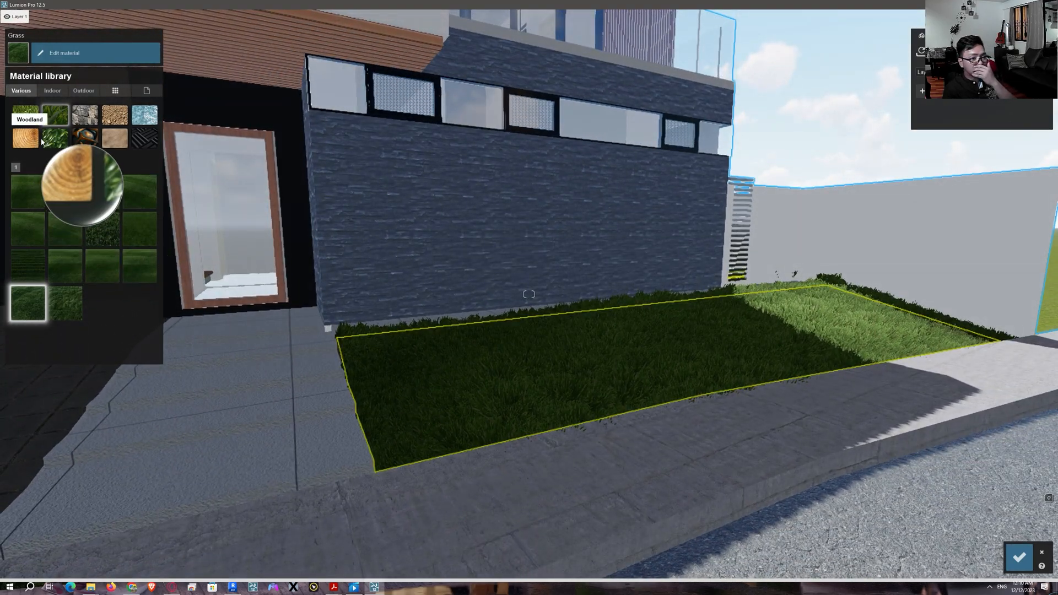
Reapply the Ground 037 1024 material to the lawn and save the material changes
click(22, 116)
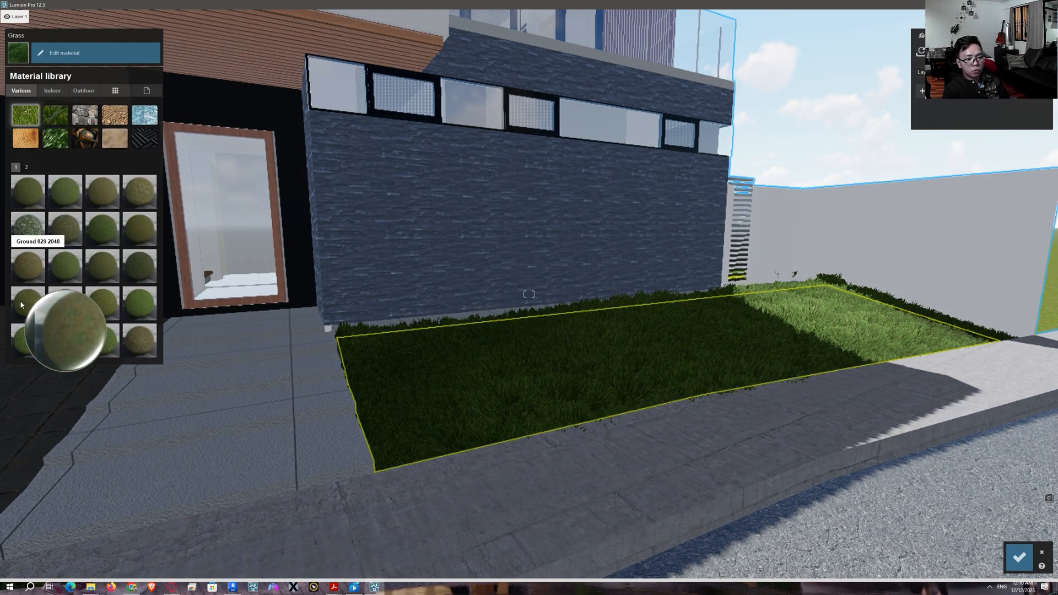
click(22, 335)
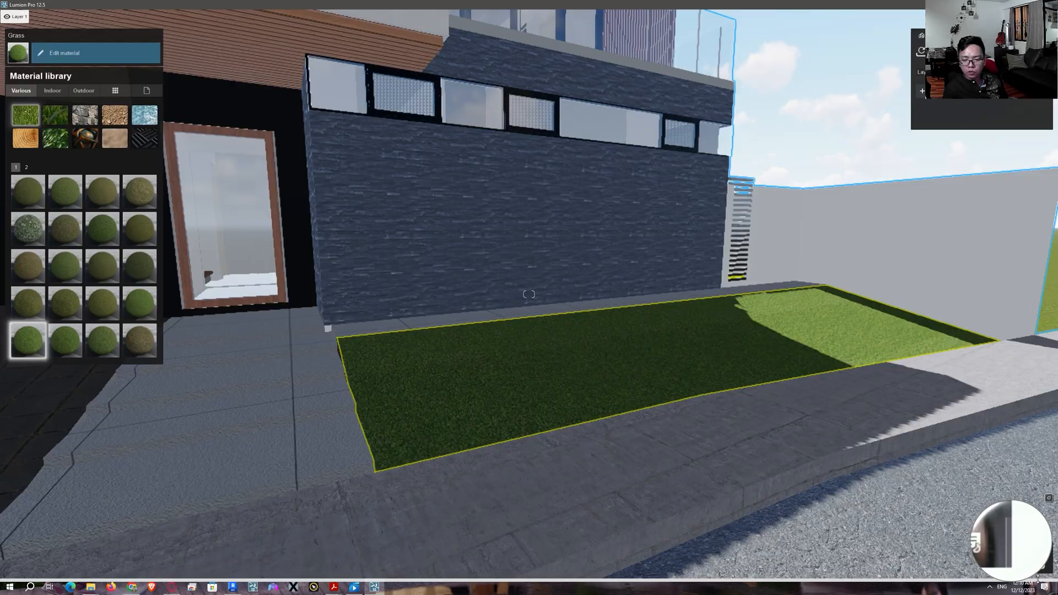
click(1018, 557)
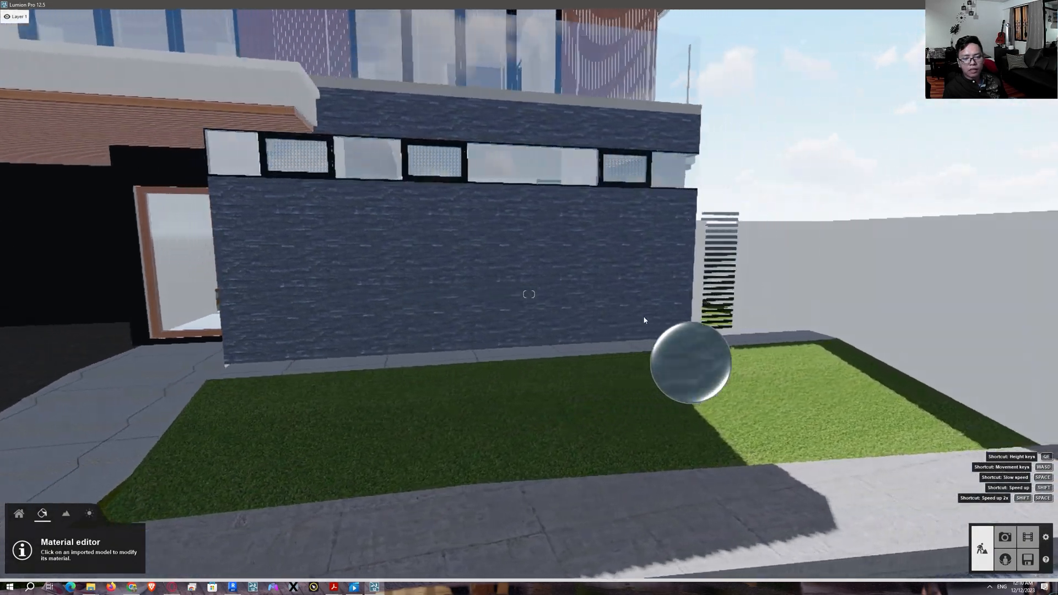
Assign the Water material to the POOL WATER surface of the swimming pool beside the house
key(d)
key(w)
key(q)
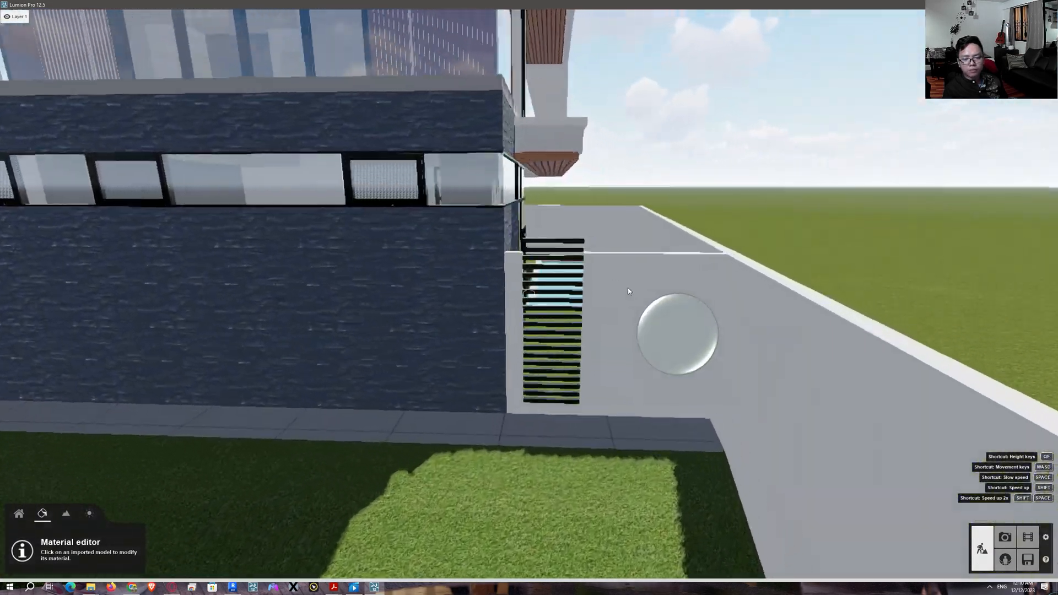
right_drag(628, 288, 609, 288)
key(w)
key(e)
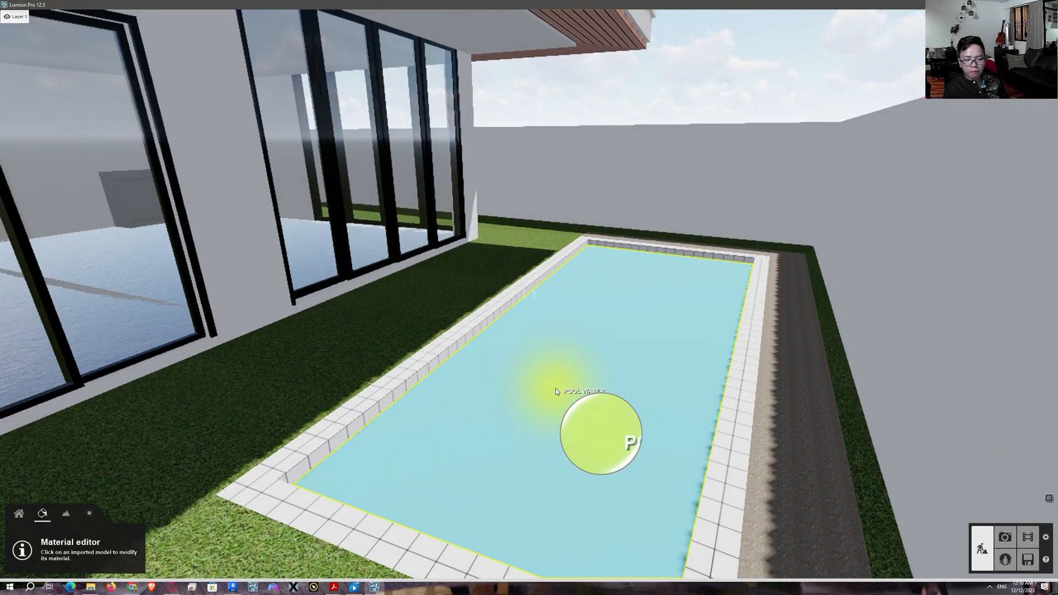
click(555, 390)
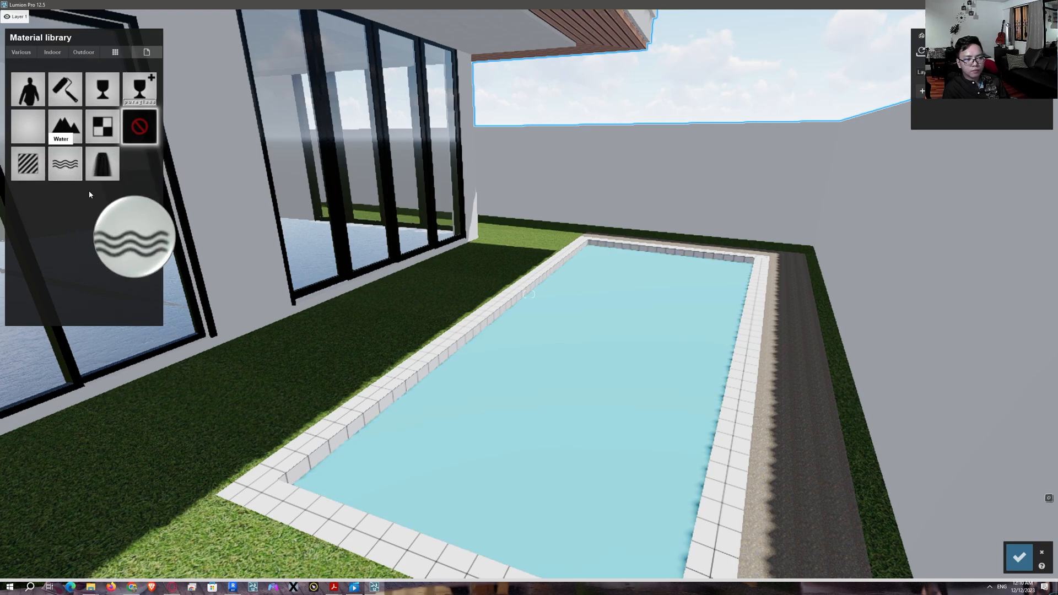
click(66, 164)
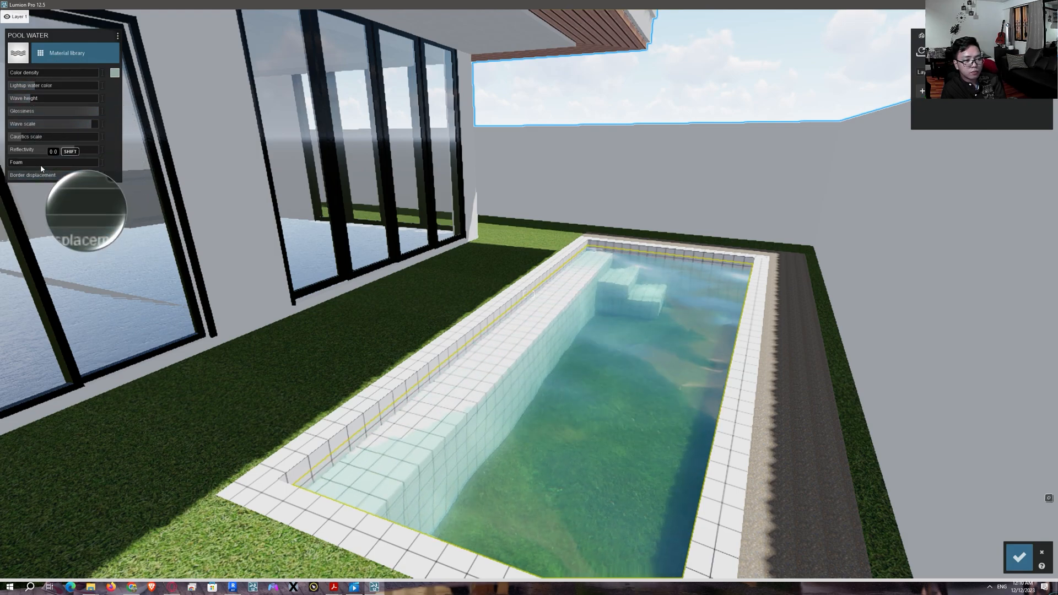
Apply the Azure Pool water preset from the material library to the POOL WATER surface
click(91, 61)
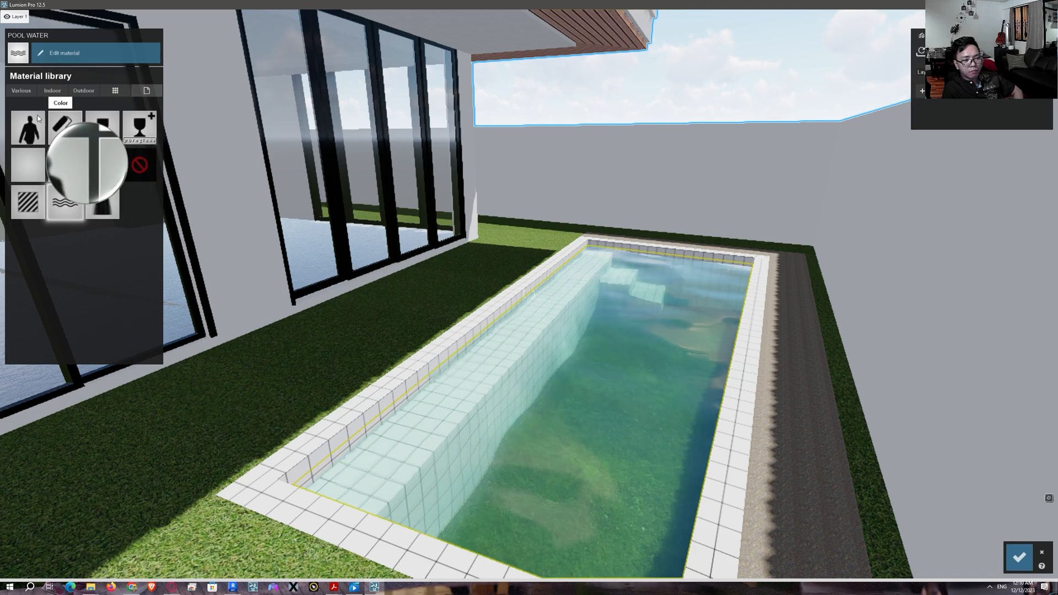
click(21, 91)
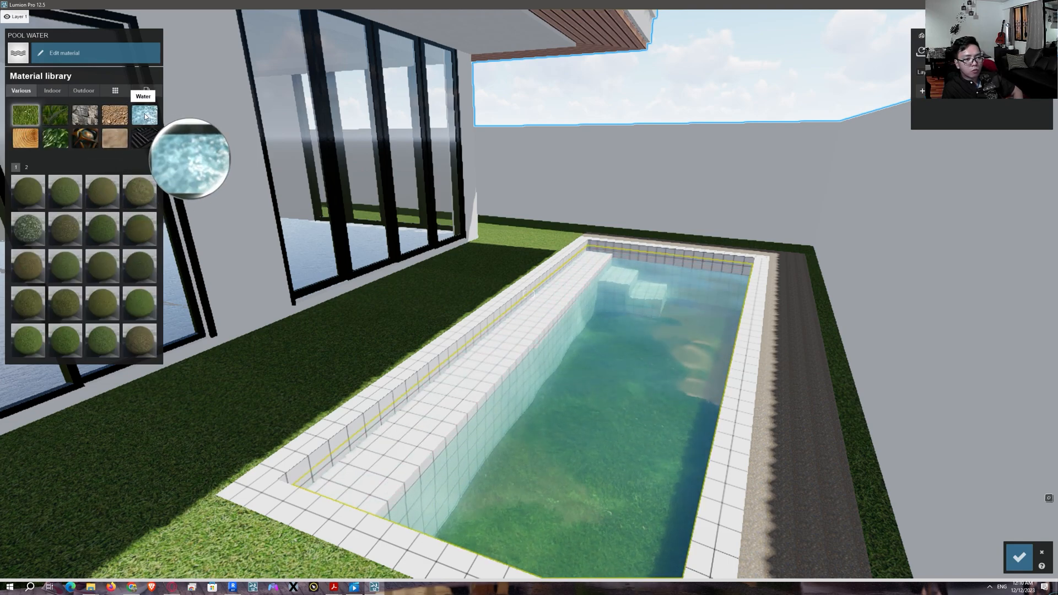
click(144, 115)
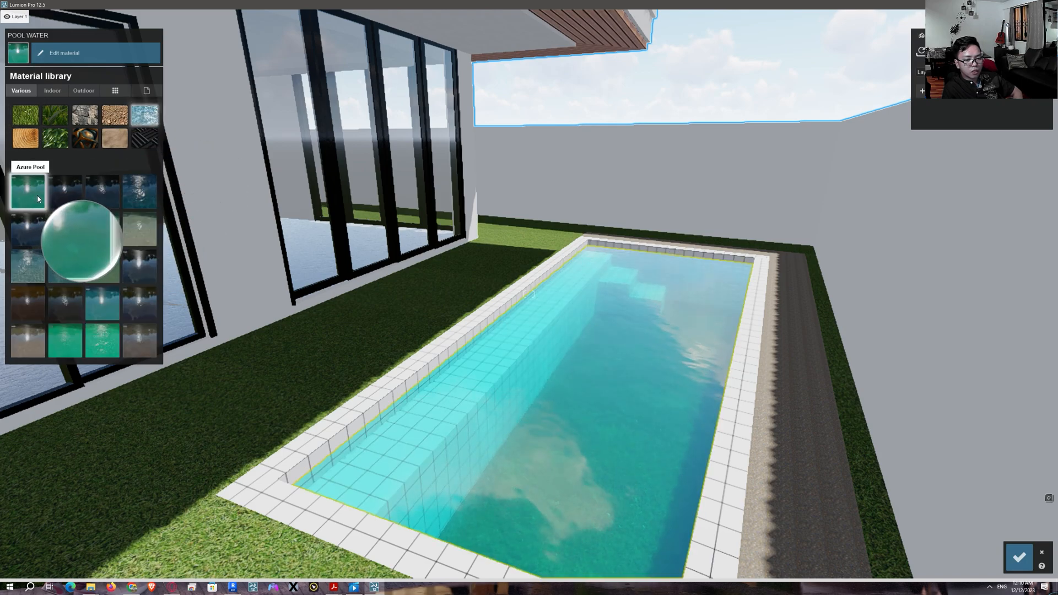
Try other water presets on POOL WATER, including Black Water, Clear Pool, Tropical Lake, Tropical Ocean and Murky Lake
click(65, 192)
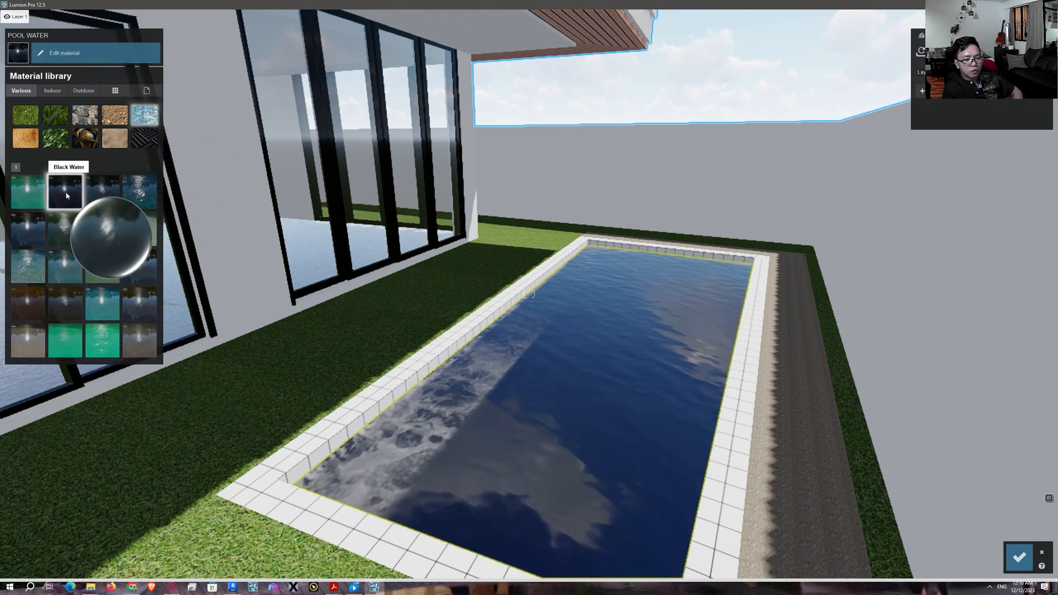
click(102, 192)
click(140, 192)
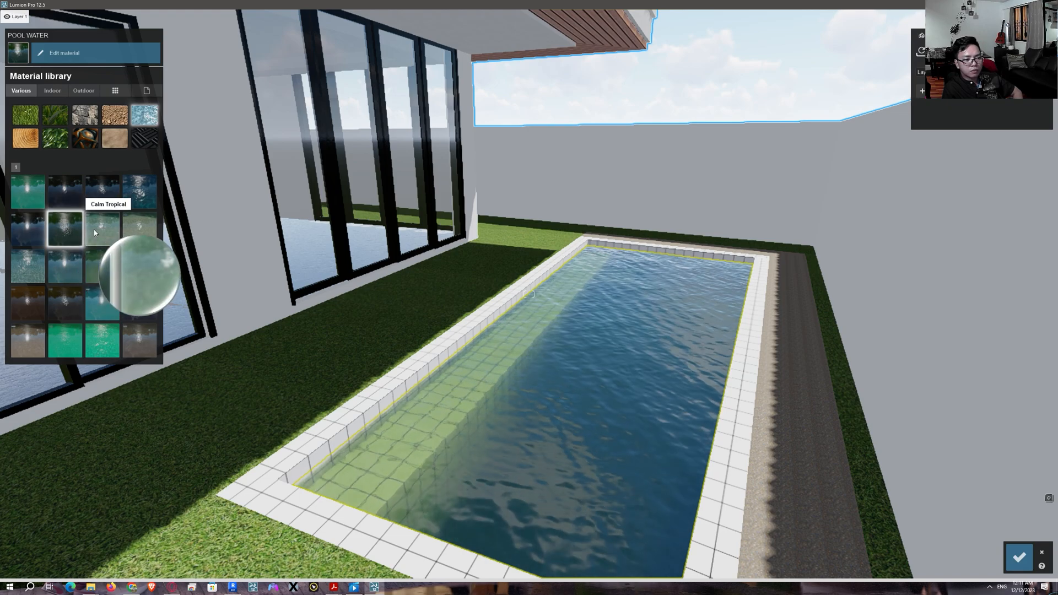
click(93, 229)
click(147, 230)
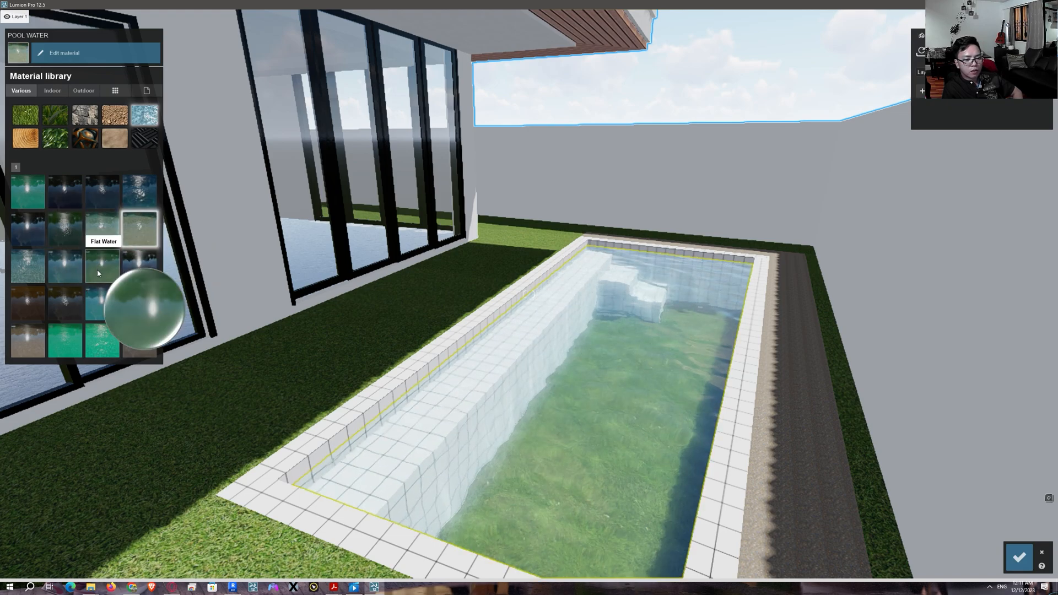
click(28, 267)
click(59, 279)
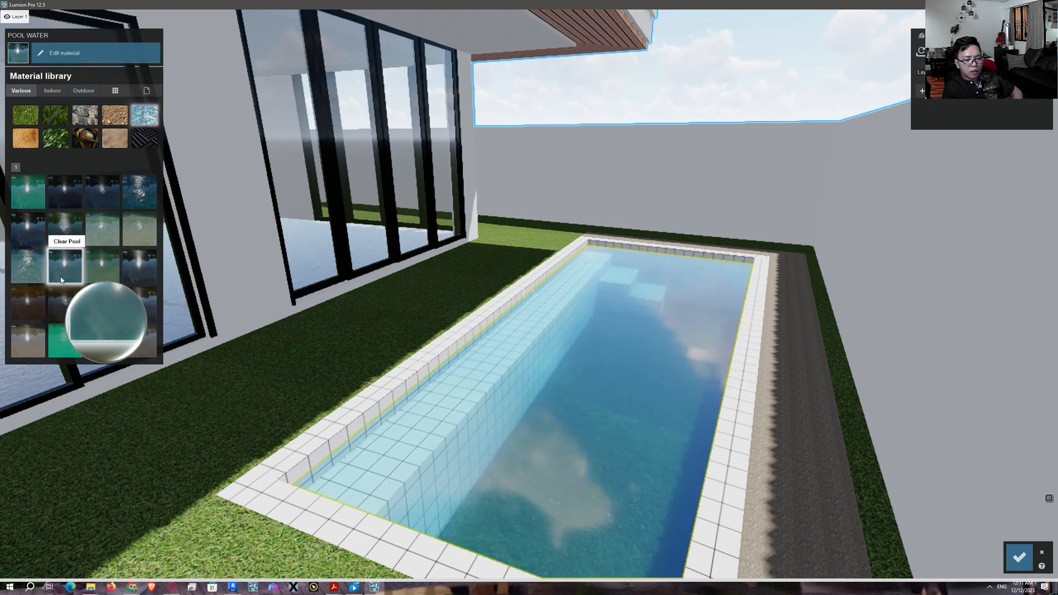
click(63, 307)
click(64, 335)
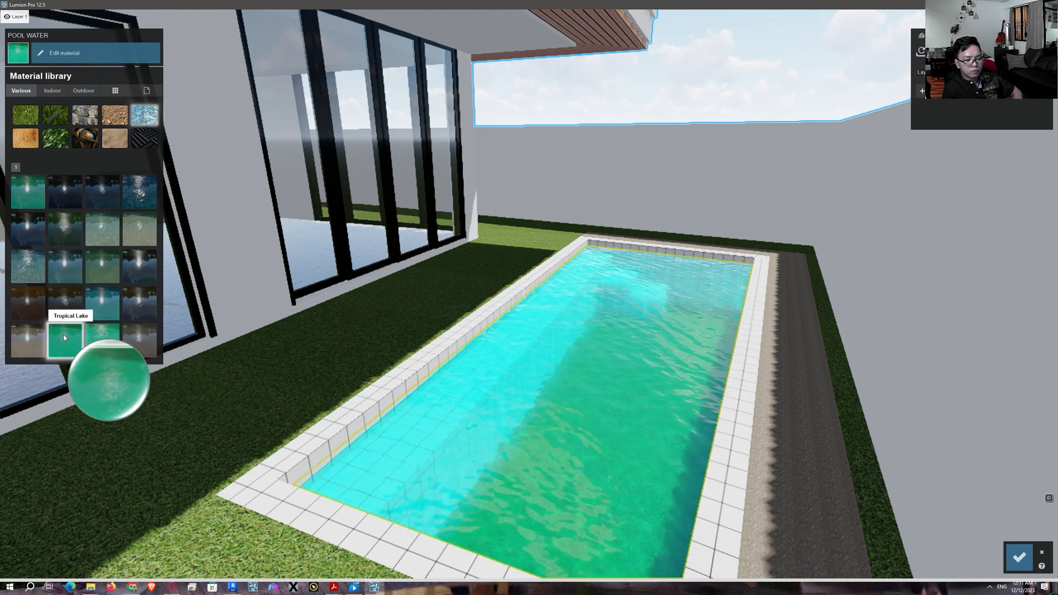
click(104, 334)
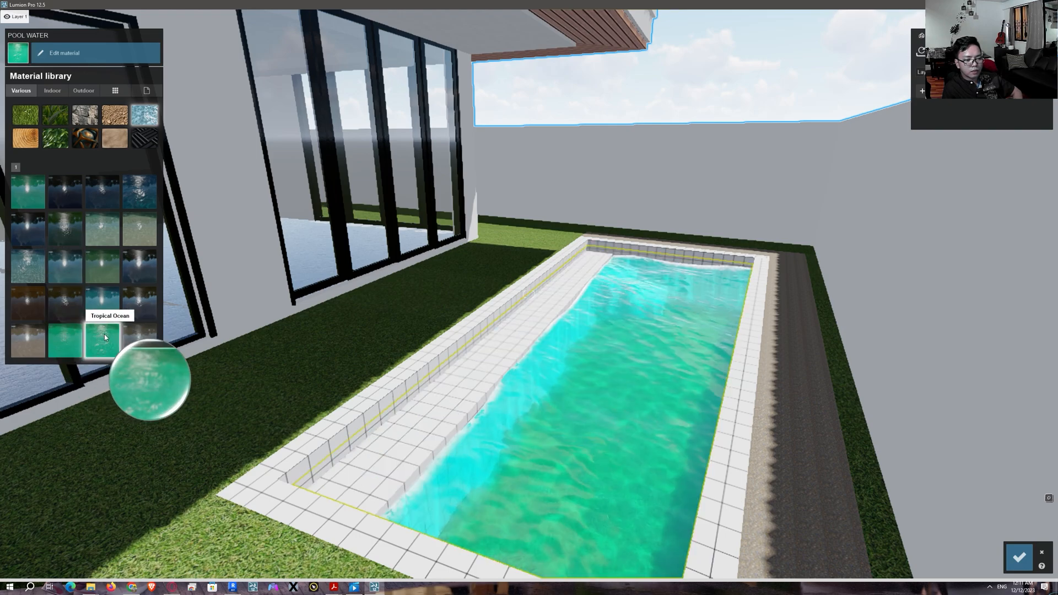
click(65, 303)
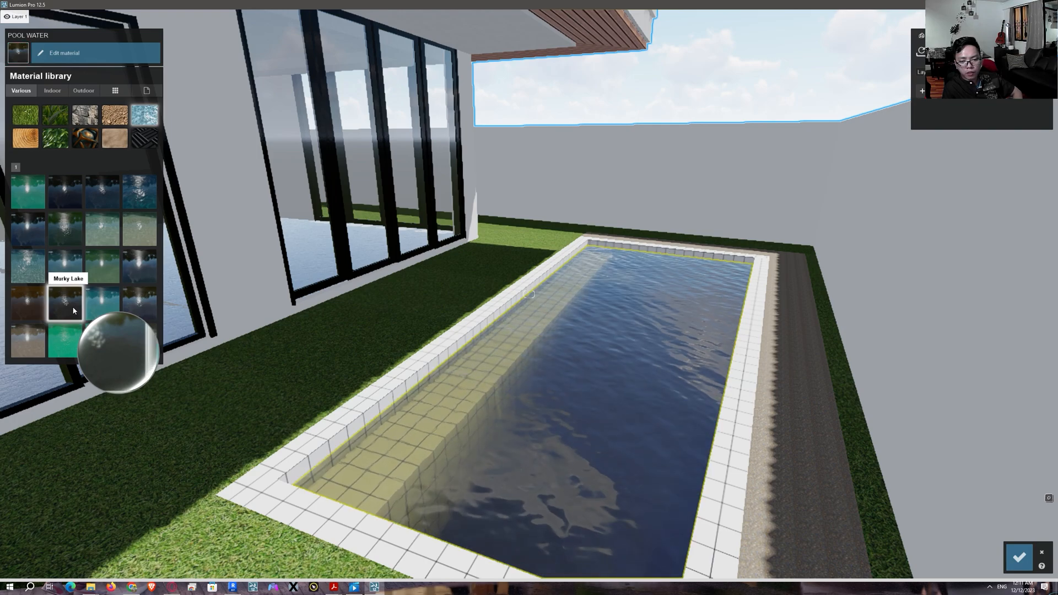
Reapply Azure Pool to POOL WATER, inspect the pool floor from under the water and save the material changes
click(29, 195)
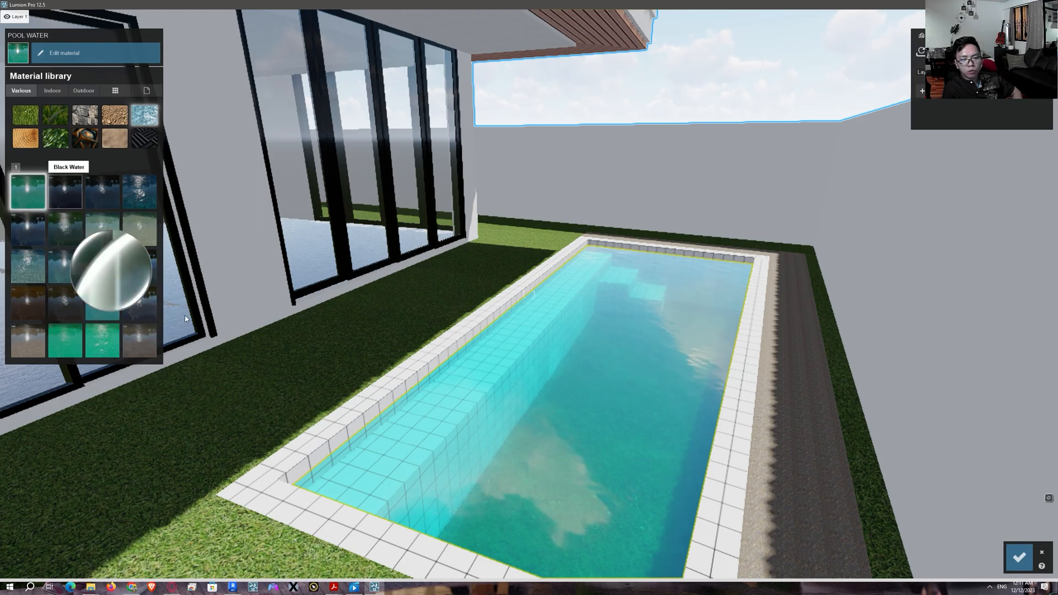
right_drag(488, 366, 571, 407)
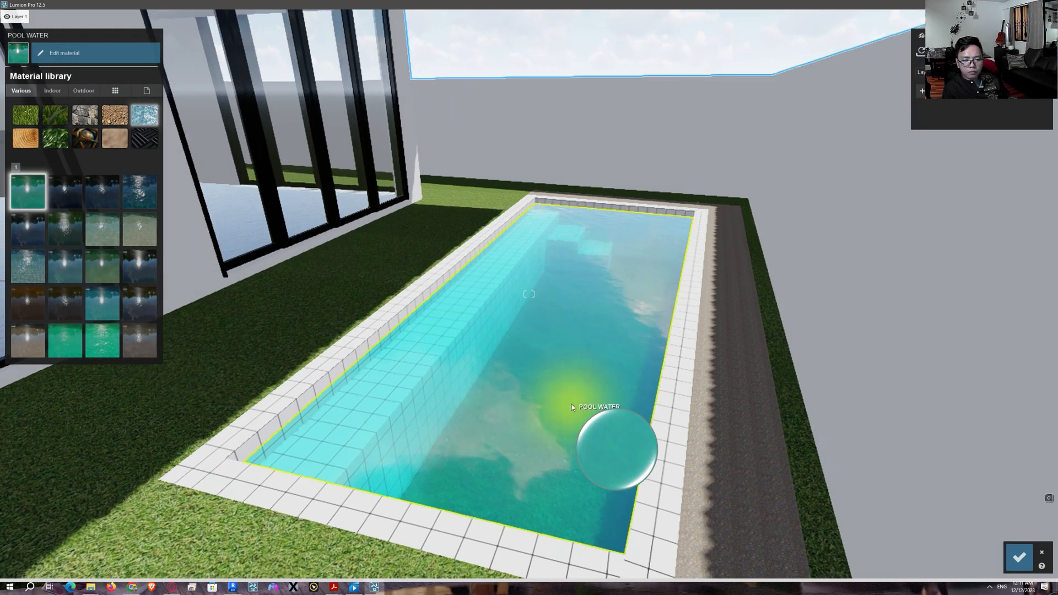
key(w)
key(q)
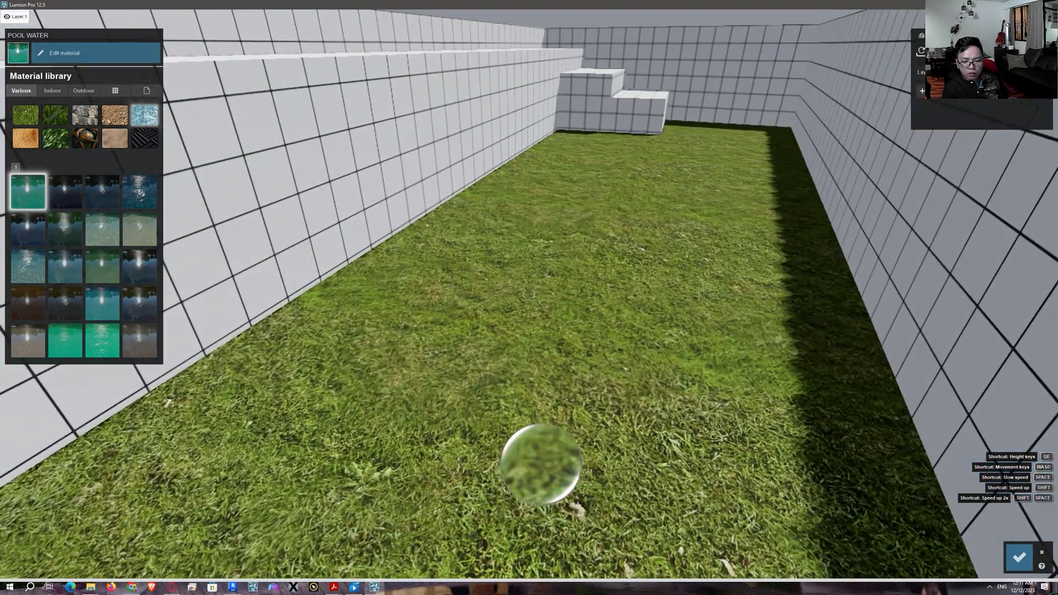
key(q)
right_drag(505, 411, 539, 358)
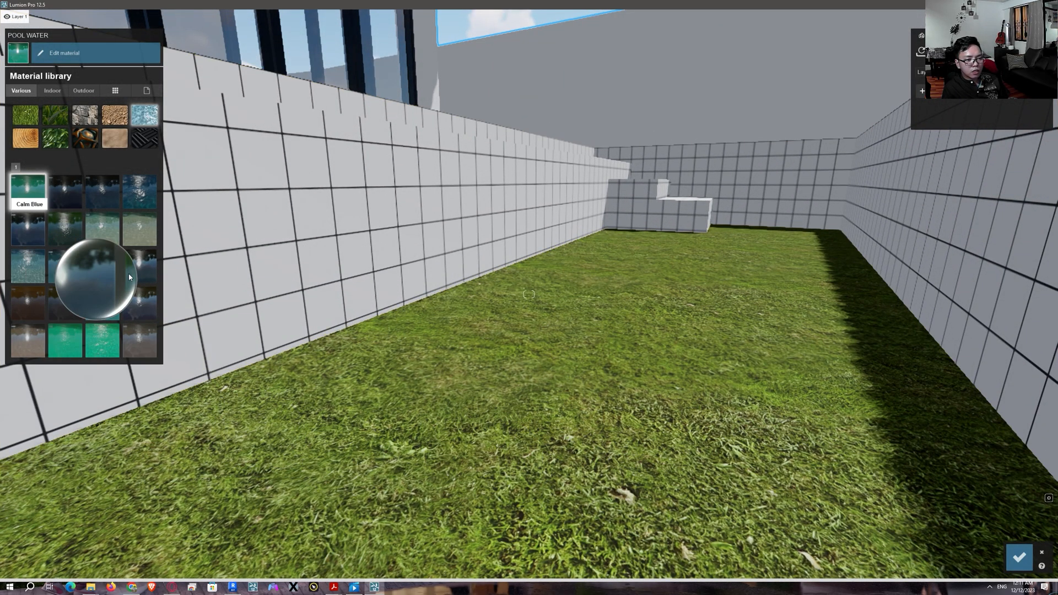
click(1019, 557)
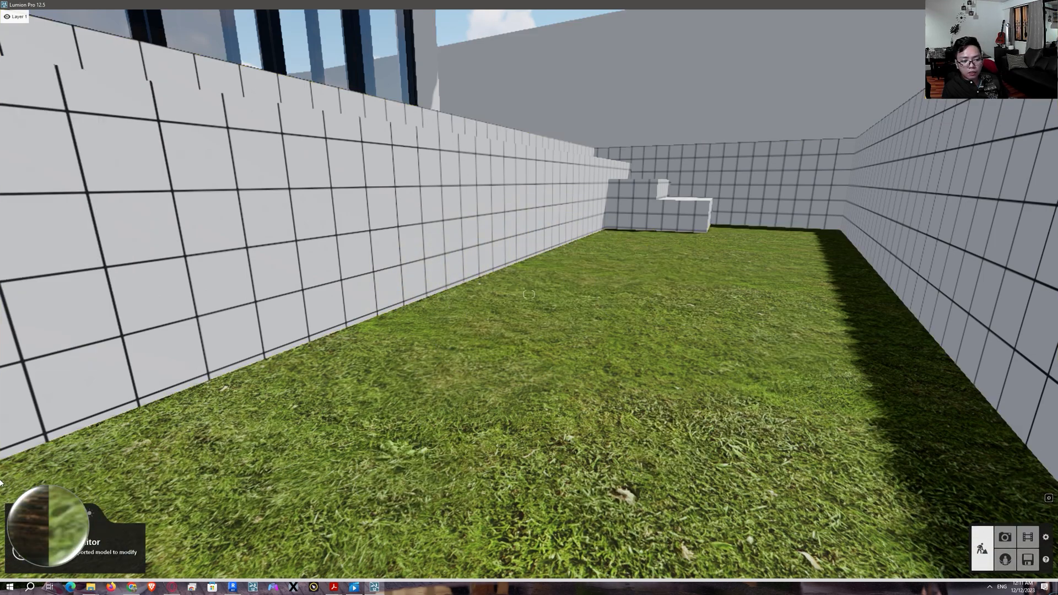
Lower the landscape terrain inside the swimming pool with the Lower height brush
click(19, 514)
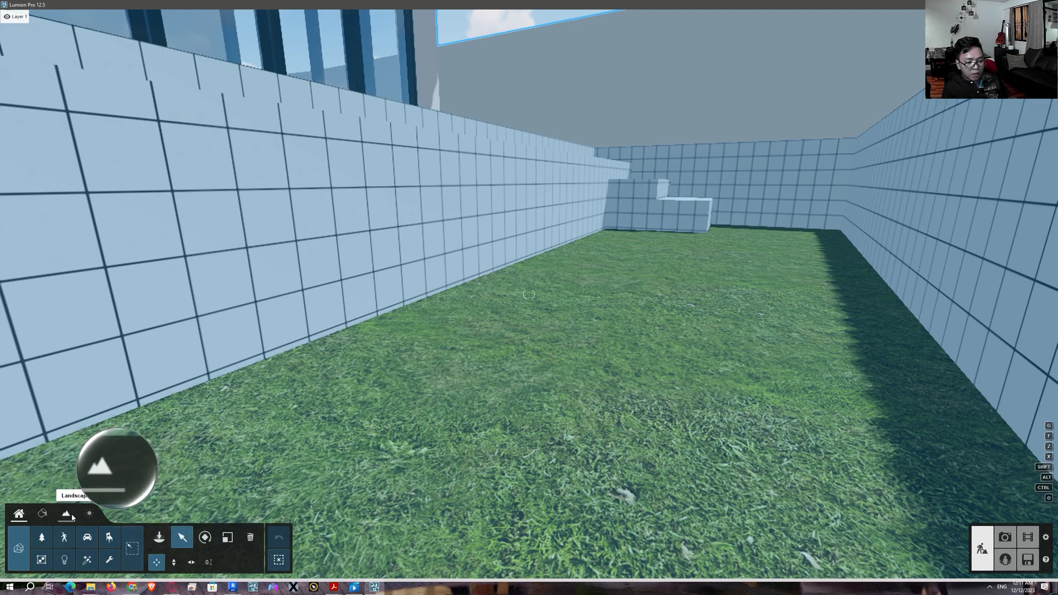
click(66, 514)
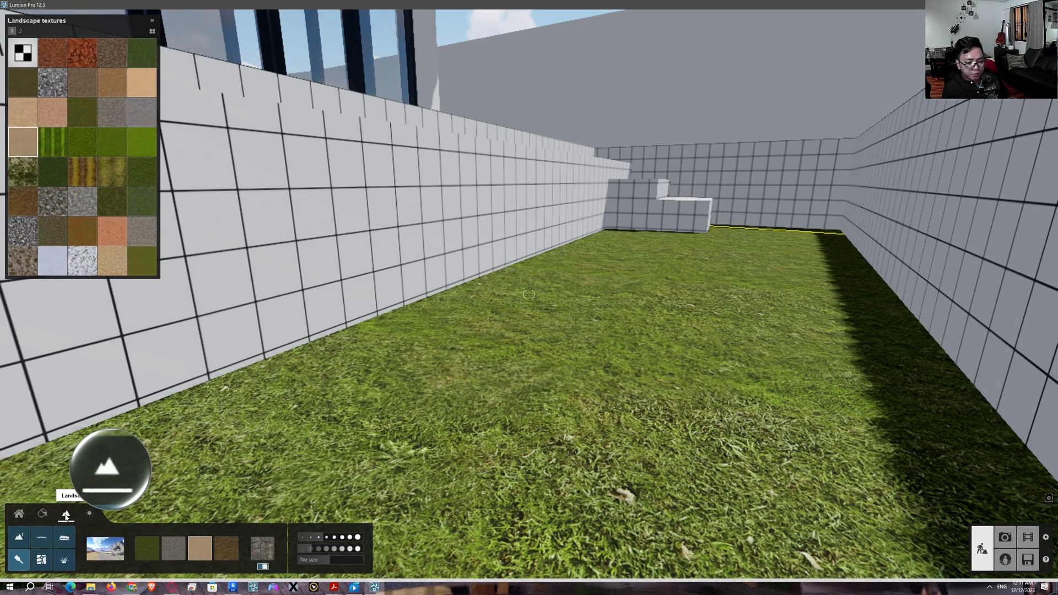
click(20, 536)
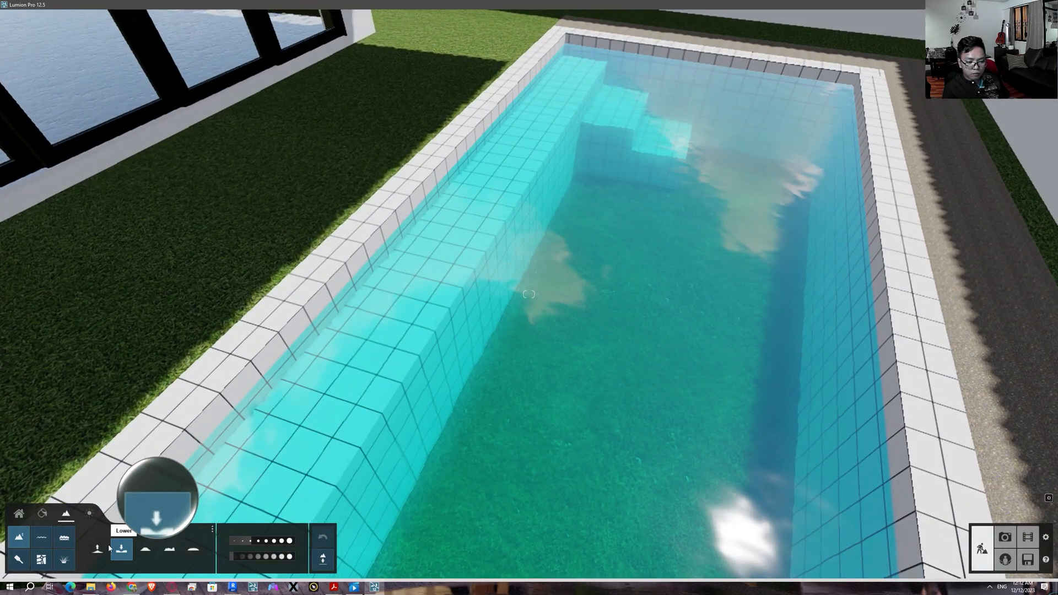
click(122, 548)
drag(582, 477, 594, 450)
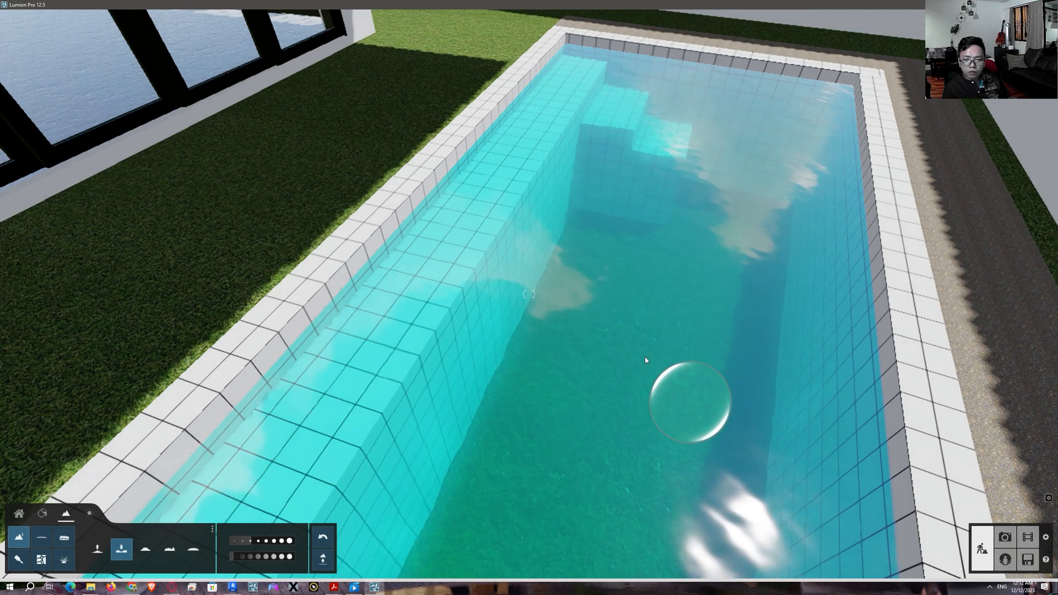
drag(645, 355, 637, 370)
Apply the indoor tile material Tiles Alt 025 008 d2 1024 to the 20x20mm SWIMMING POOL surface from inside the pool
key(s)
right_drag(603, 480, 616, 516)
key(q)
key(w)
key(w)
key(e)
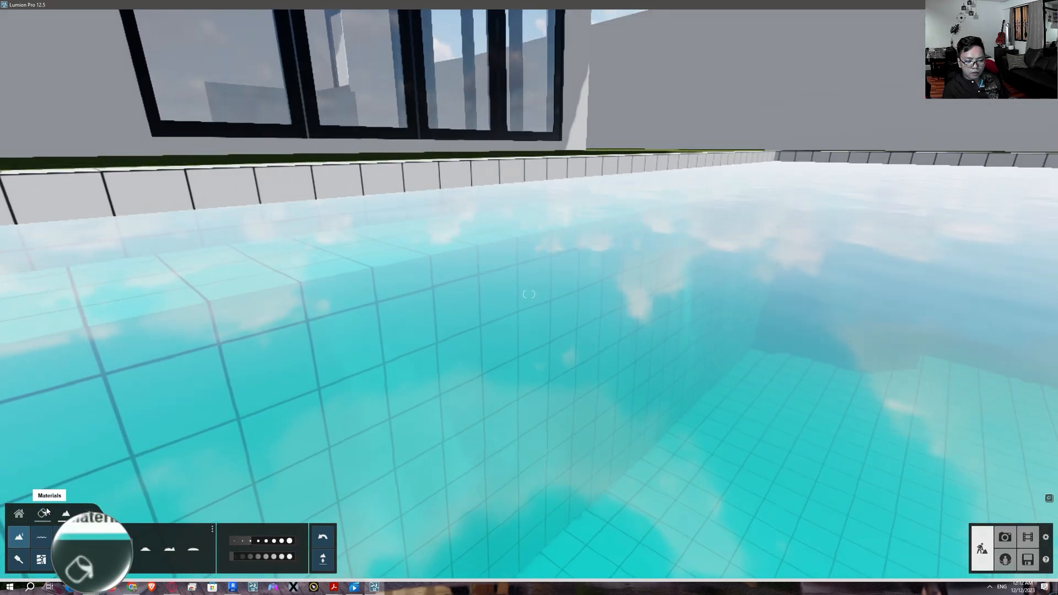
click(42, 513)
click(288, 289)
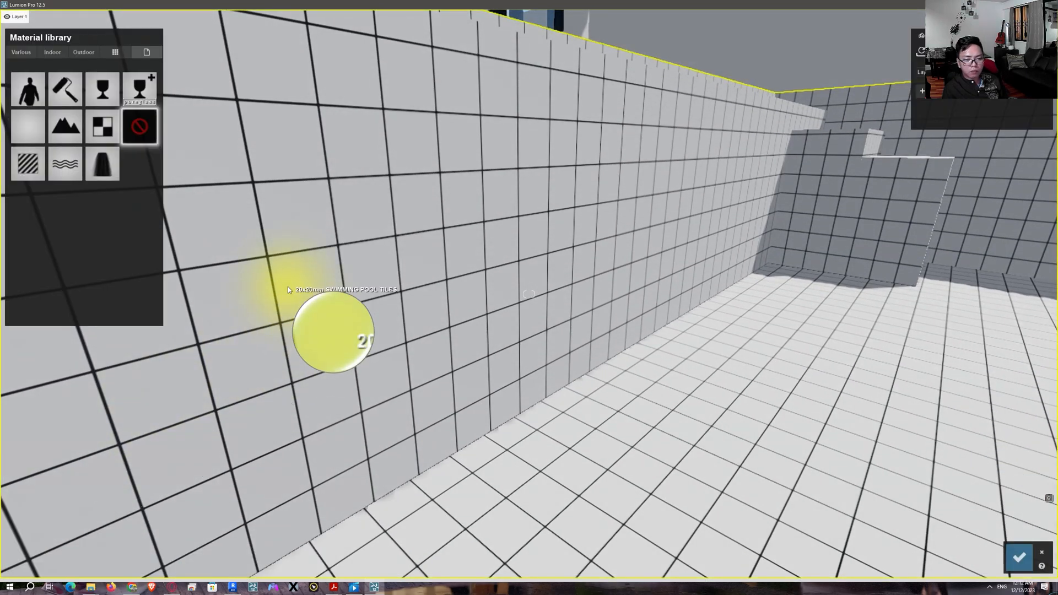
click(52, 52)
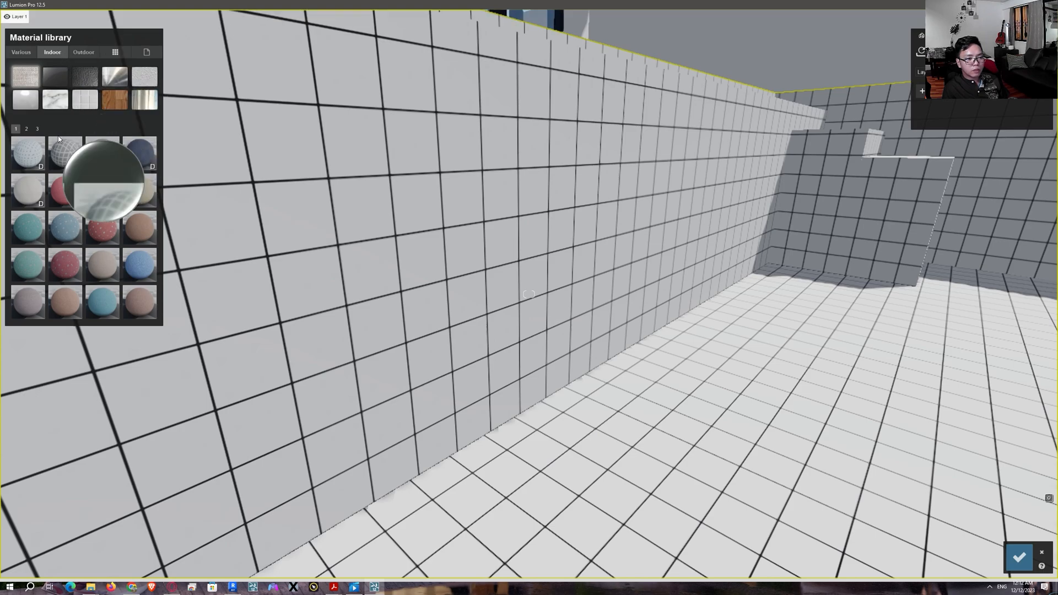
click(81, 101)
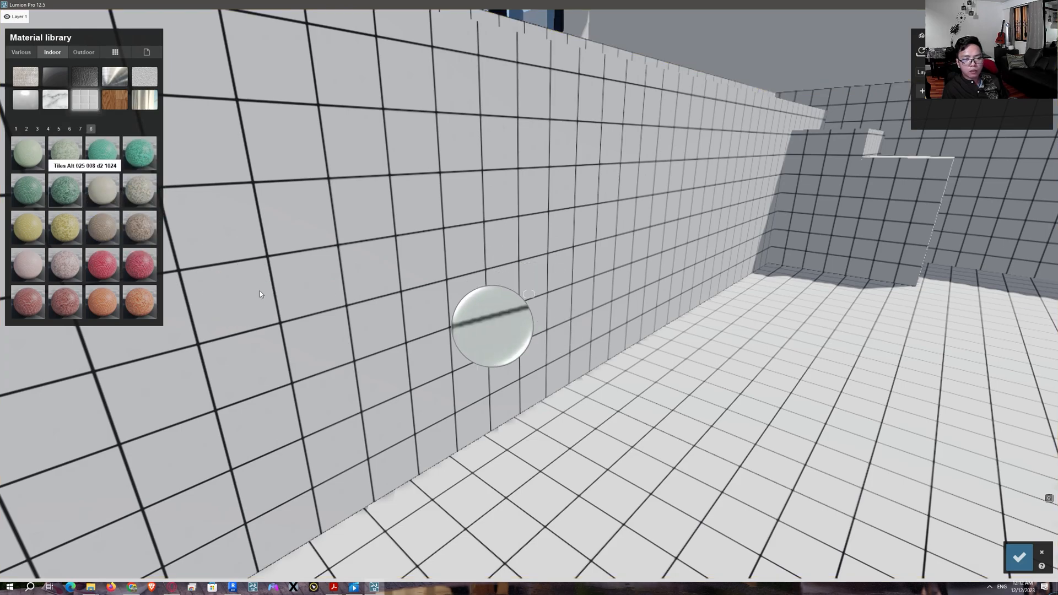
click(67, 196)
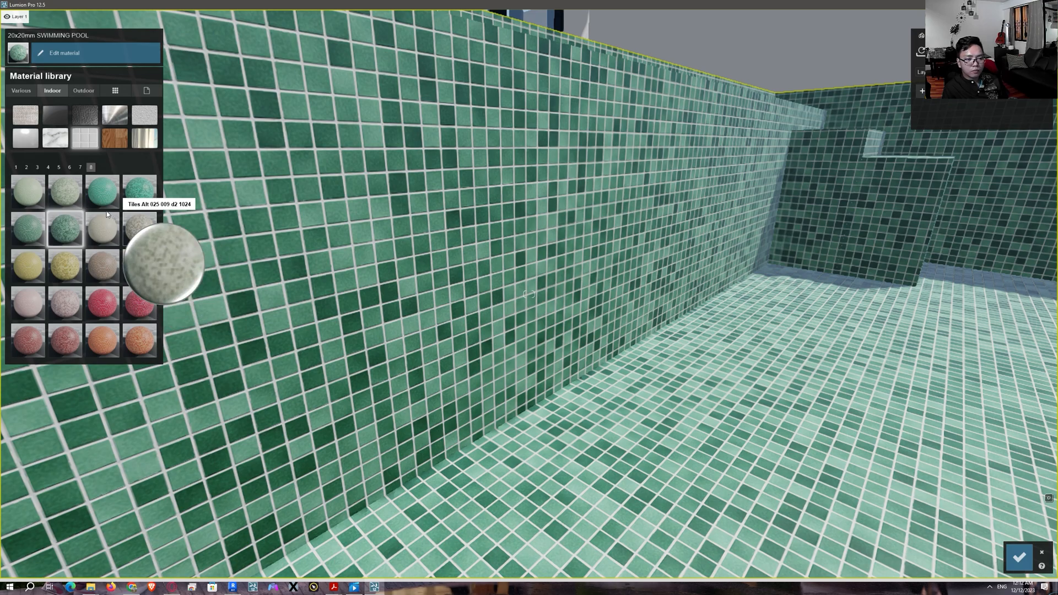
Try other mosaic tile colours on the pool surface, including Tiles Alt 025 011 d2, 007 d2 and 006 d2 1024
click(140, 271)
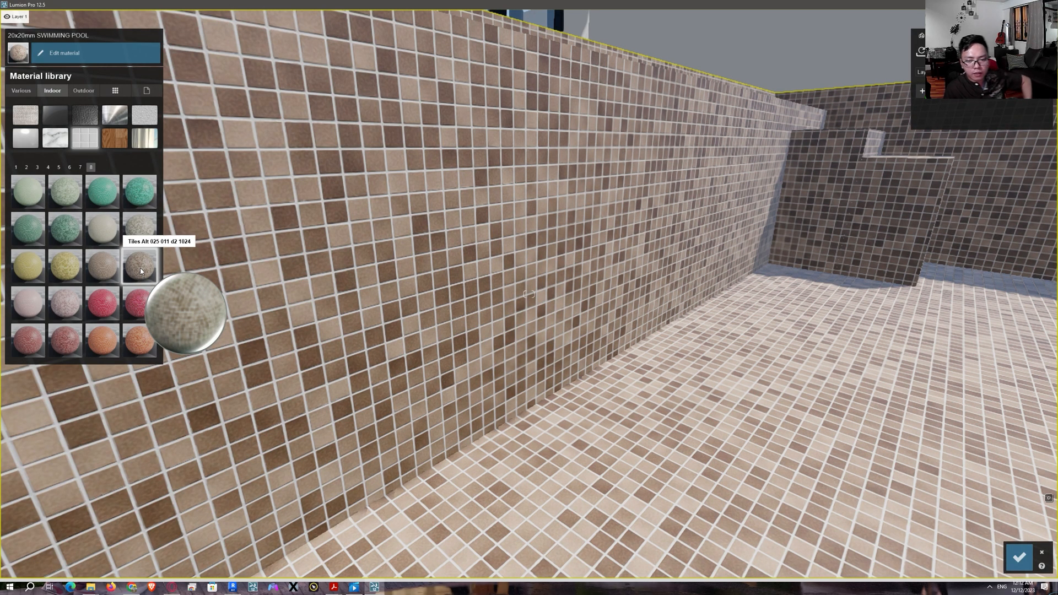
click(68, 311)
click(102, 265)
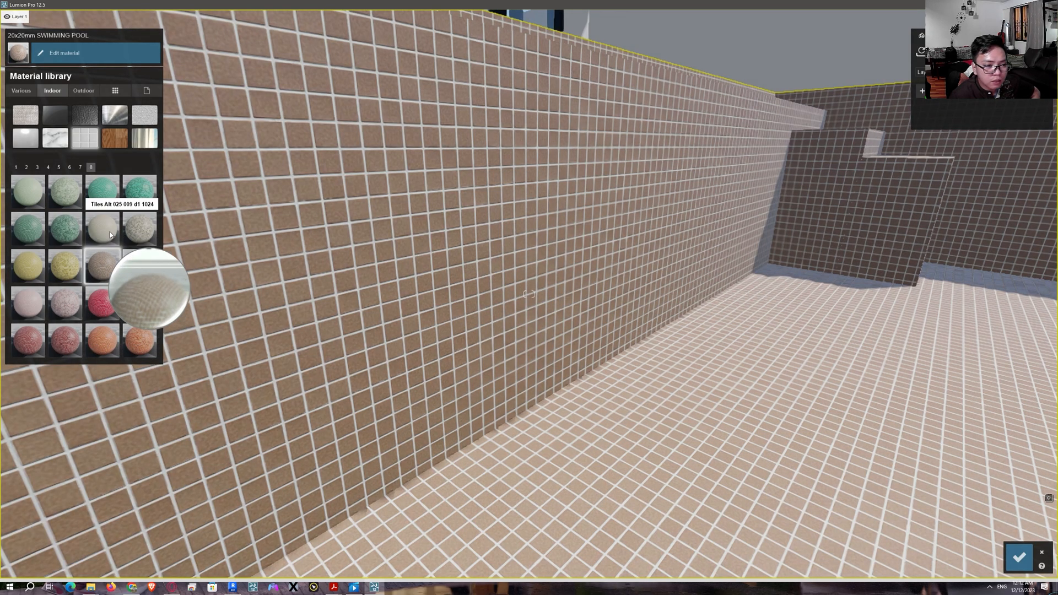
click(135, 205)
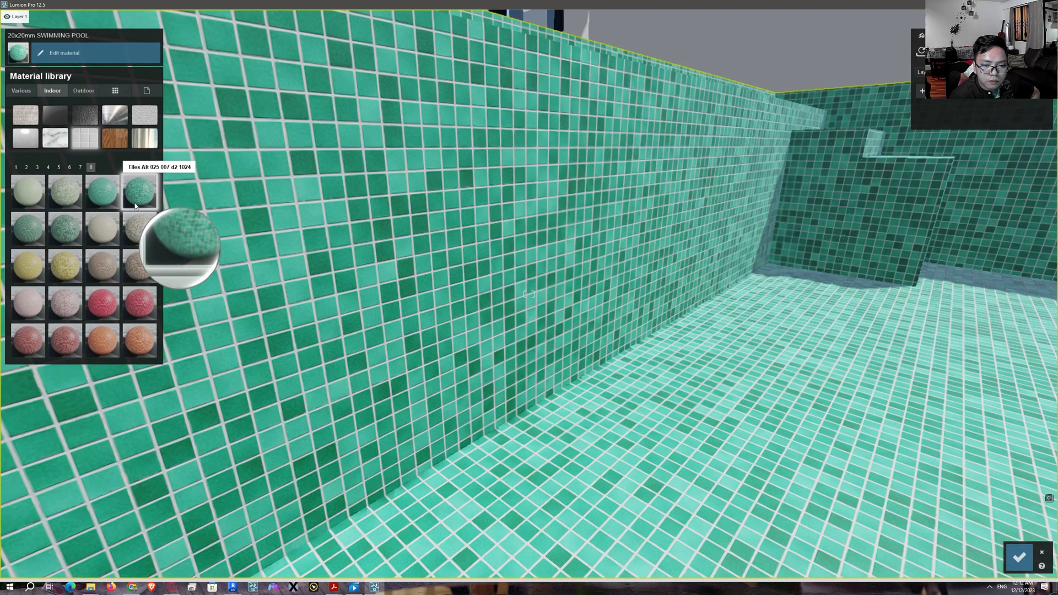
click(69, 199)
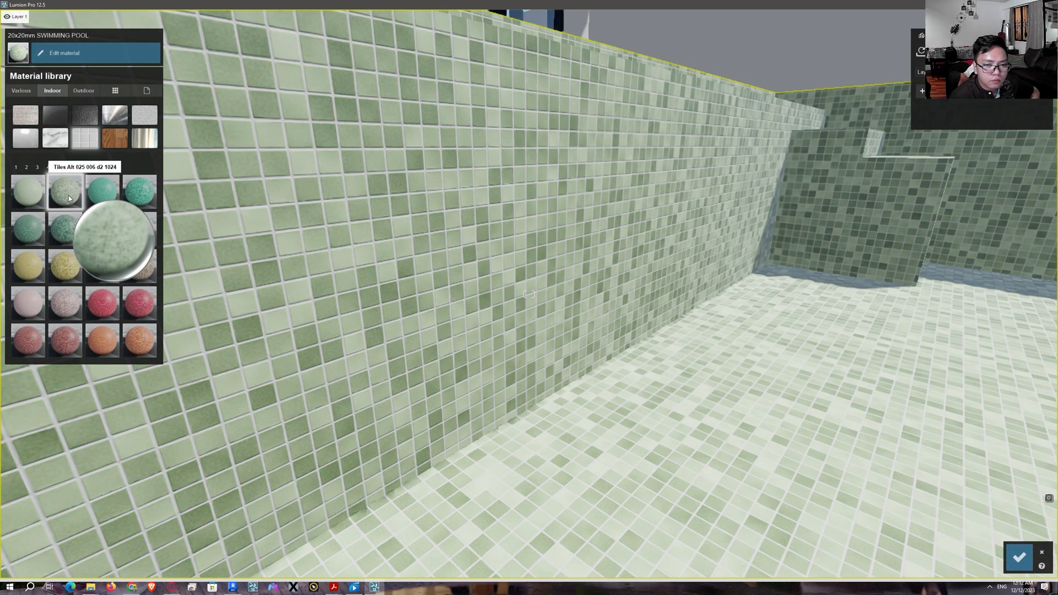
click(34, 192)
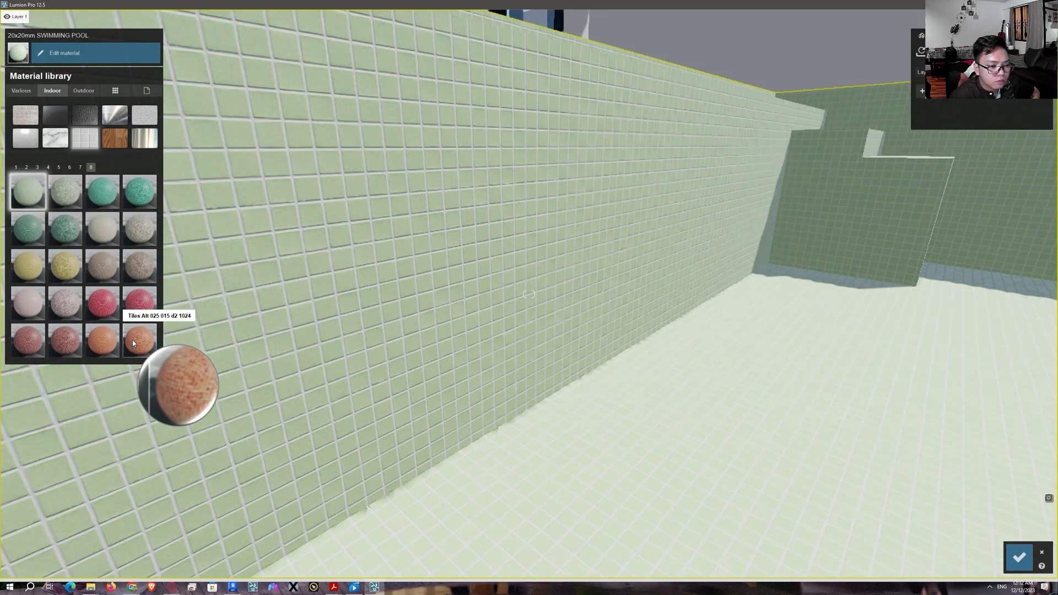
click(65, 303)
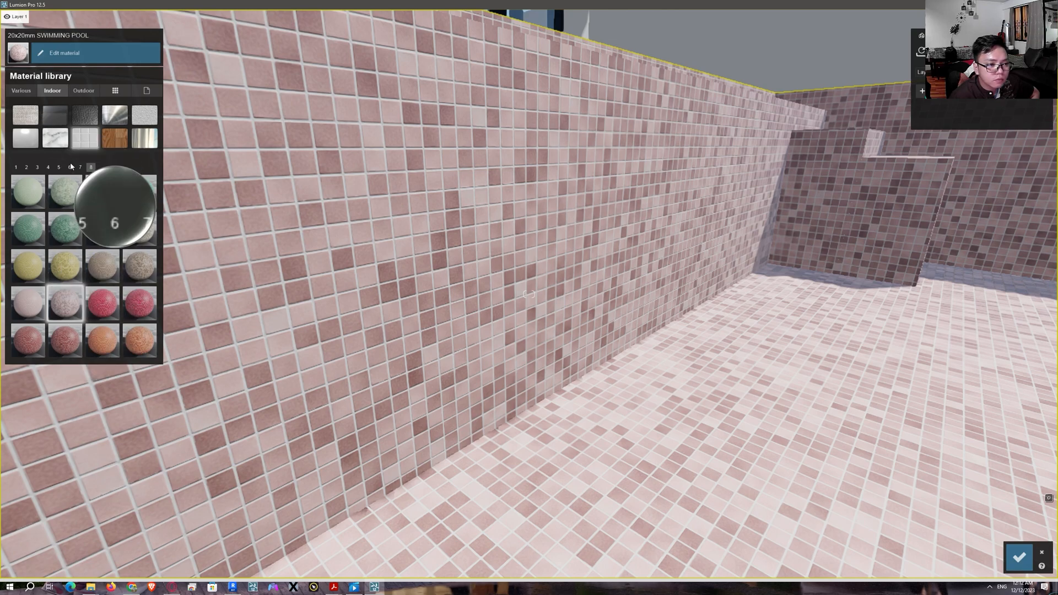
Try black and Tiles Alt 025 003 d2 1024 tiles, settle on grey Tiles Alt 025 001 d3 1024, and view the pool from outside
click(80, 167)
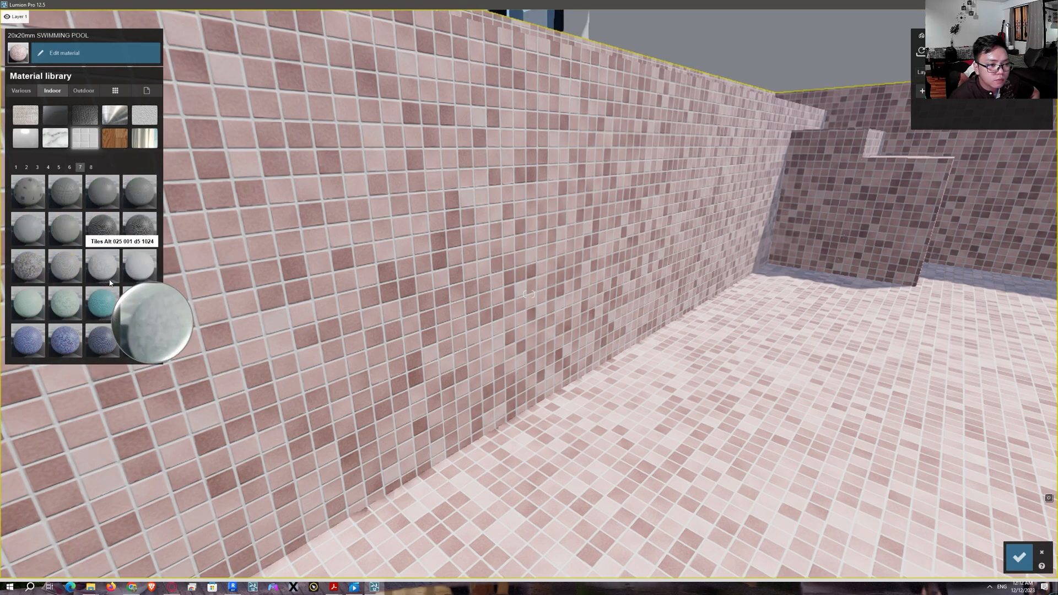
click(133, 235)
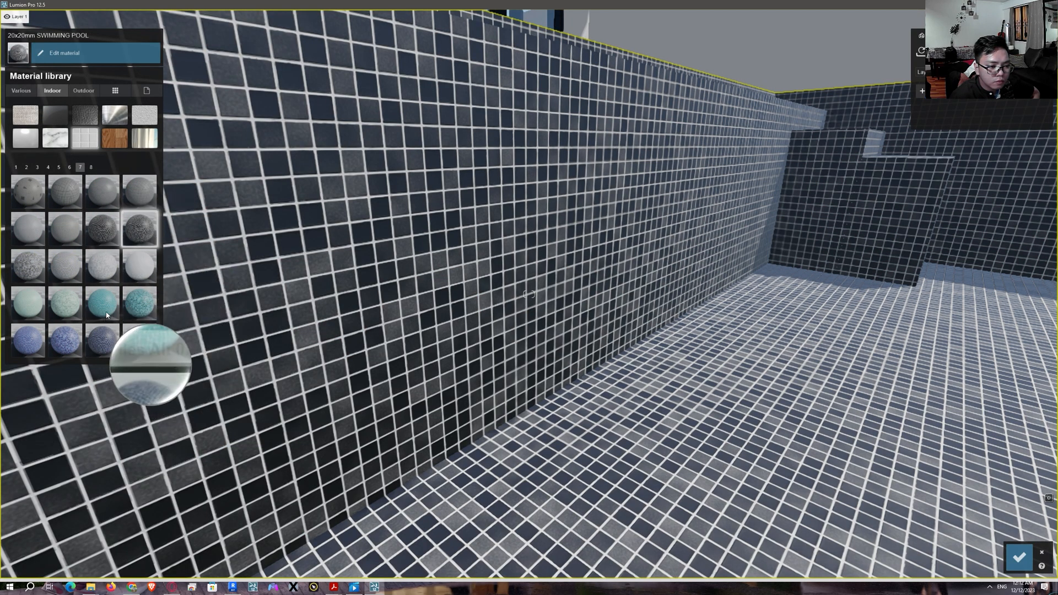
click(131, 312)
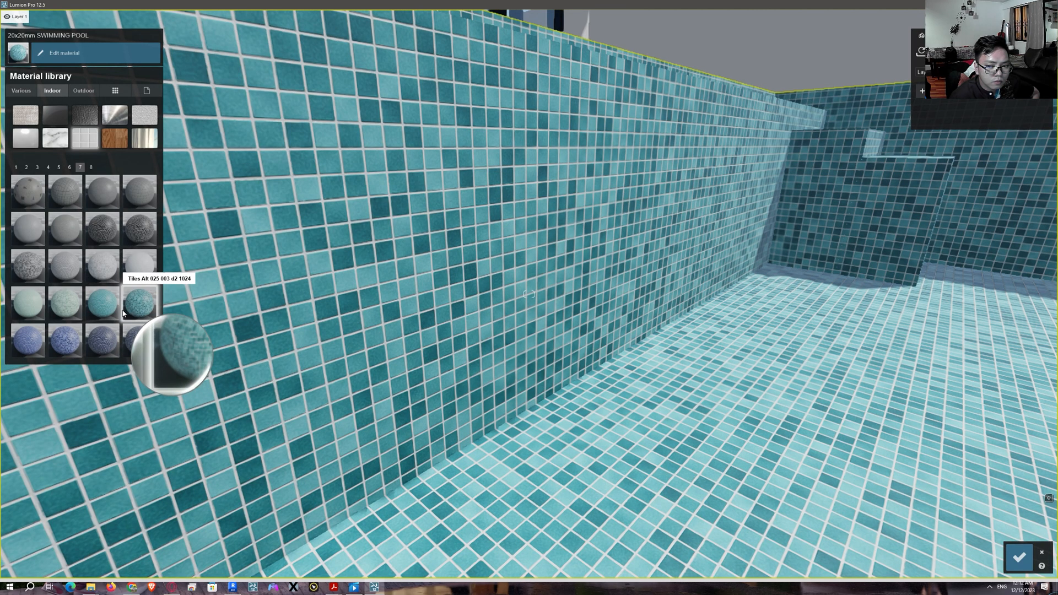
click(35, 269)
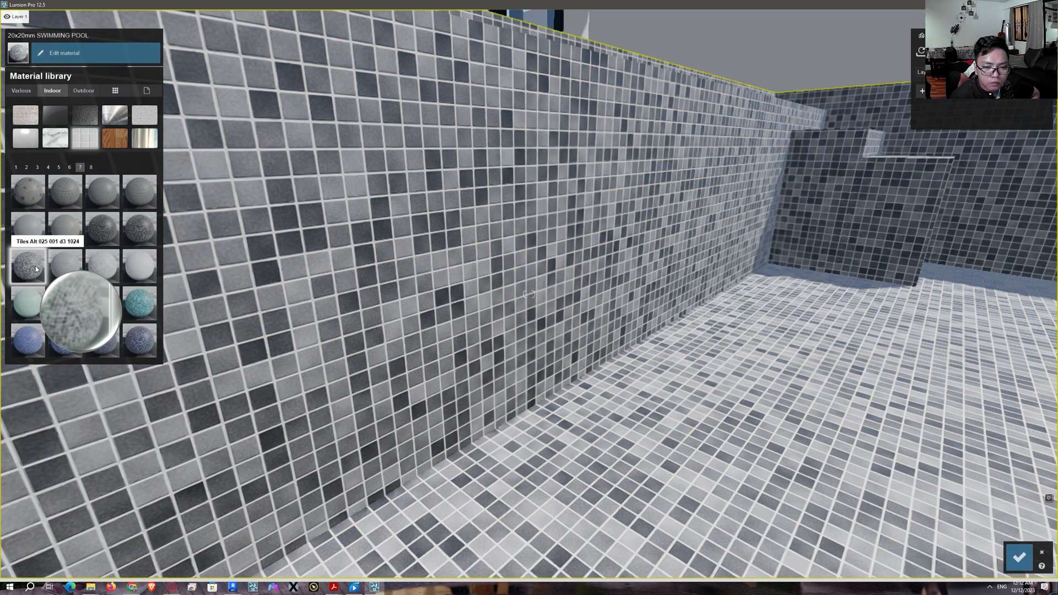
key(s)
right_drag(541, 273, 596, 308)
key(s)
key(a)
key(w)
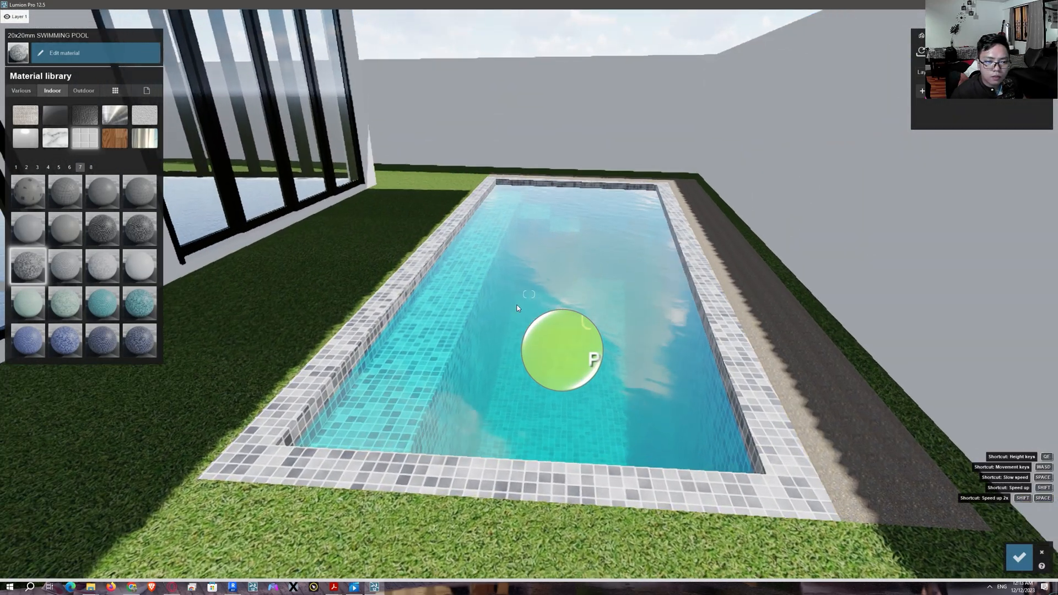
Select the Gravel strip beside the swimming pool and open the various rock materials for it
right_drag(517, 307, 524, 304)
key(d)
click(569, 329)
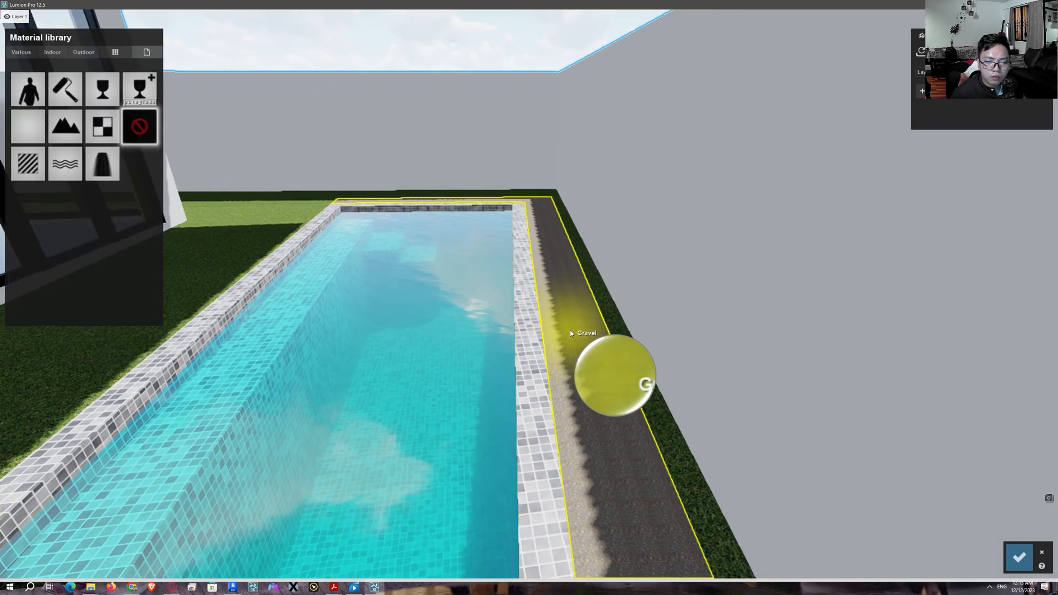
click(22, 52)
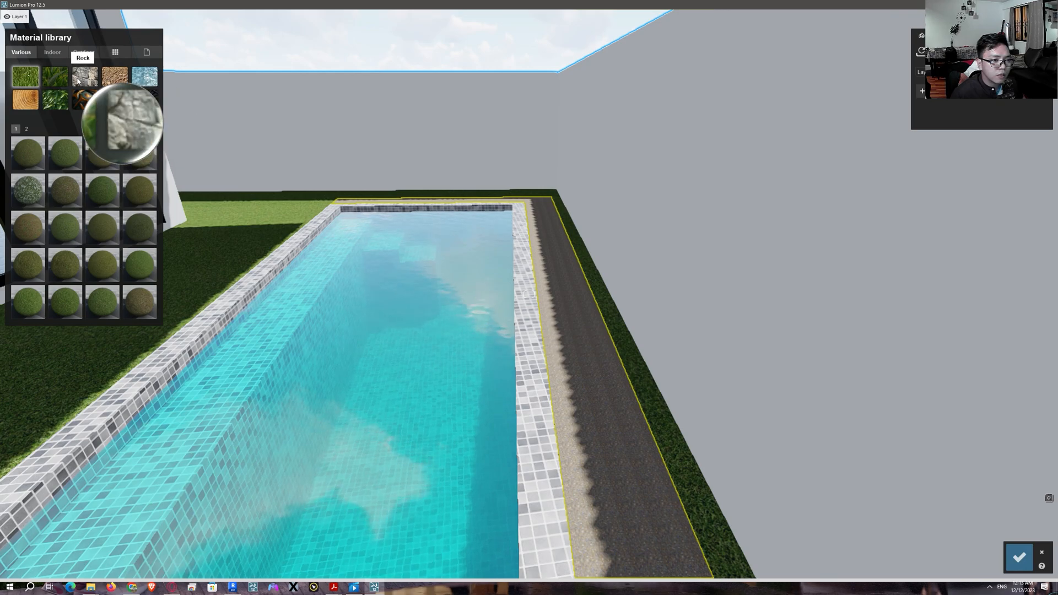
click(104, 77)
click(91, 76)
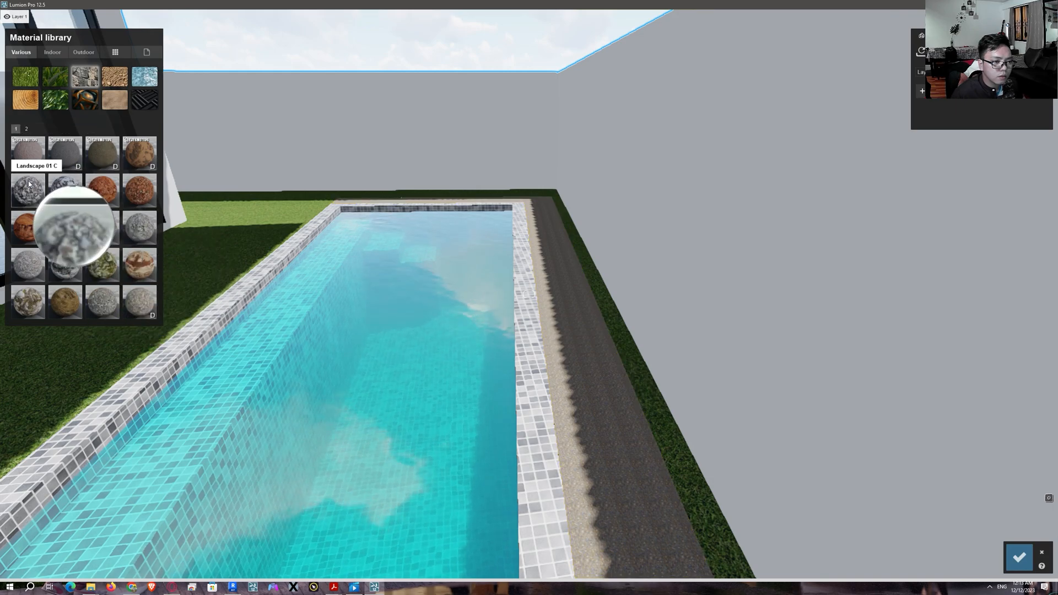
Try rock materials on the Gravel strip, including Landscape 01 C, Landscape 10 C, Pebbles 001 2048 and Rock 009 2048
drag(29, 185, 532, 336)
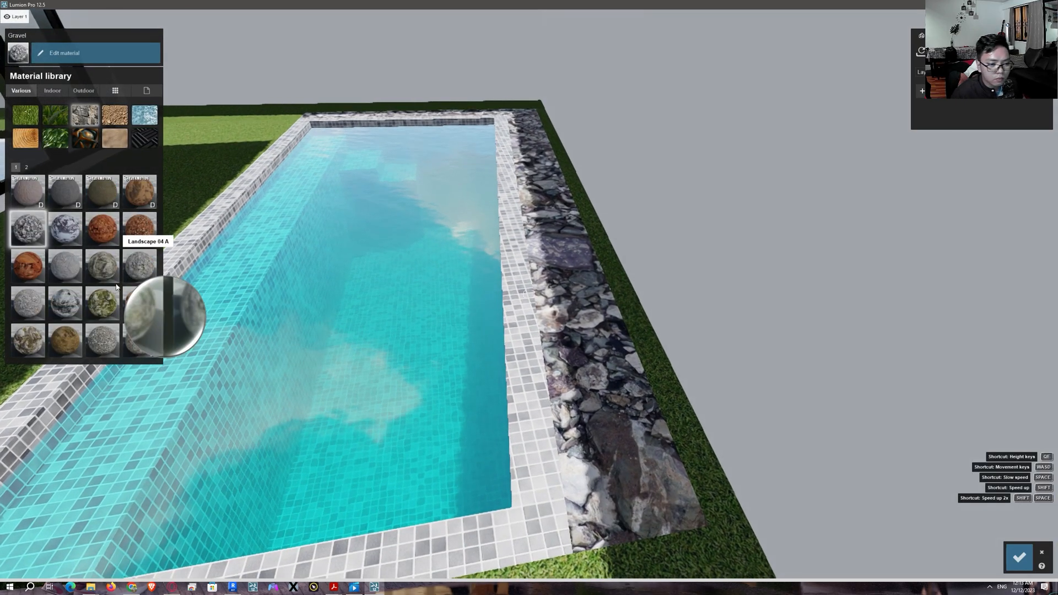
click(108, 337)
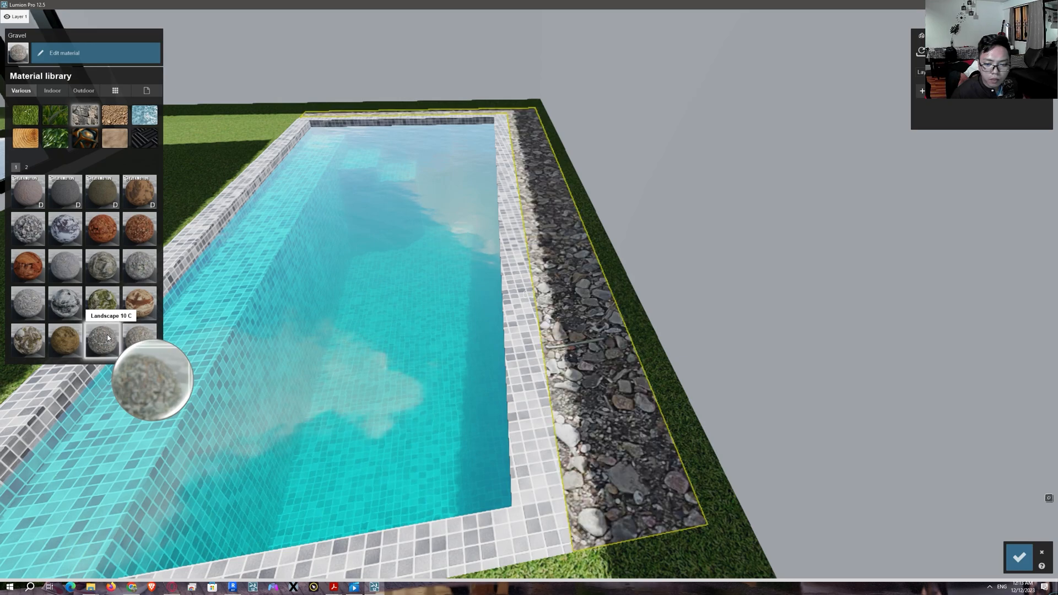
click(138, 338)
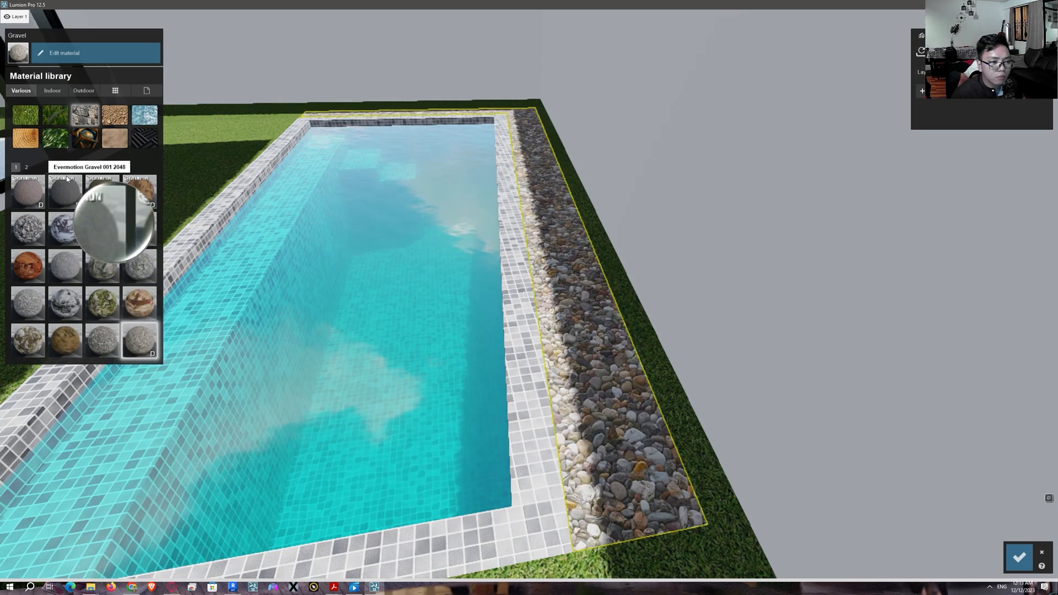
click(25, 167)
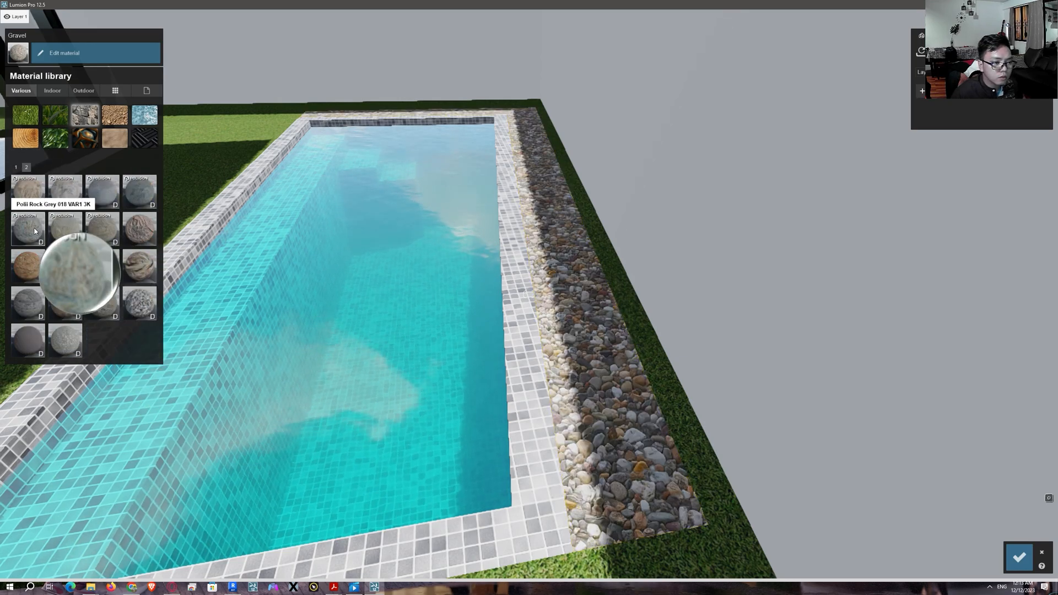
click(141, 305)
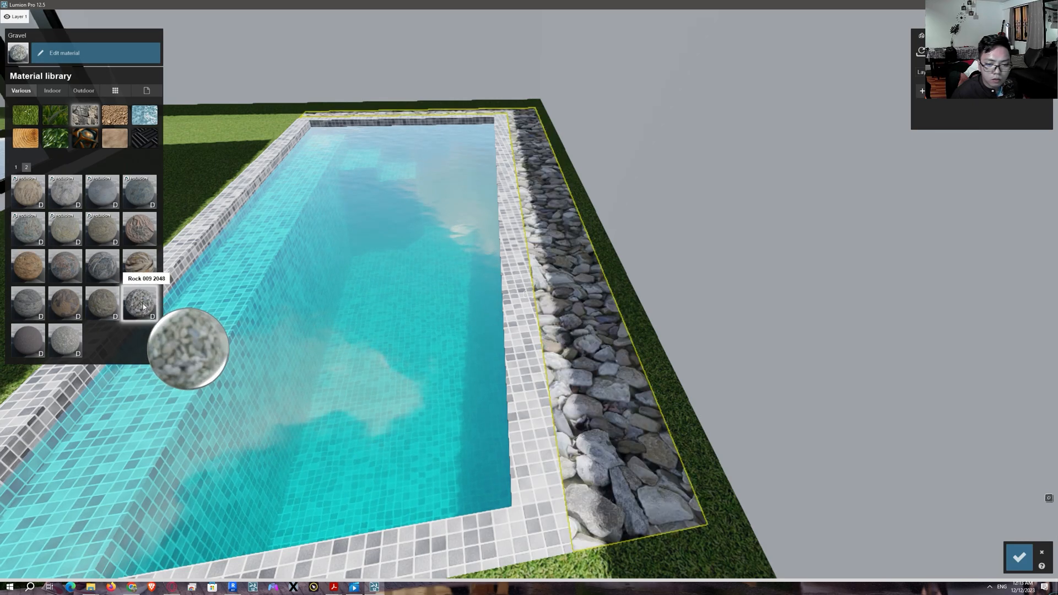
click(138, 194)
click(71, 194)
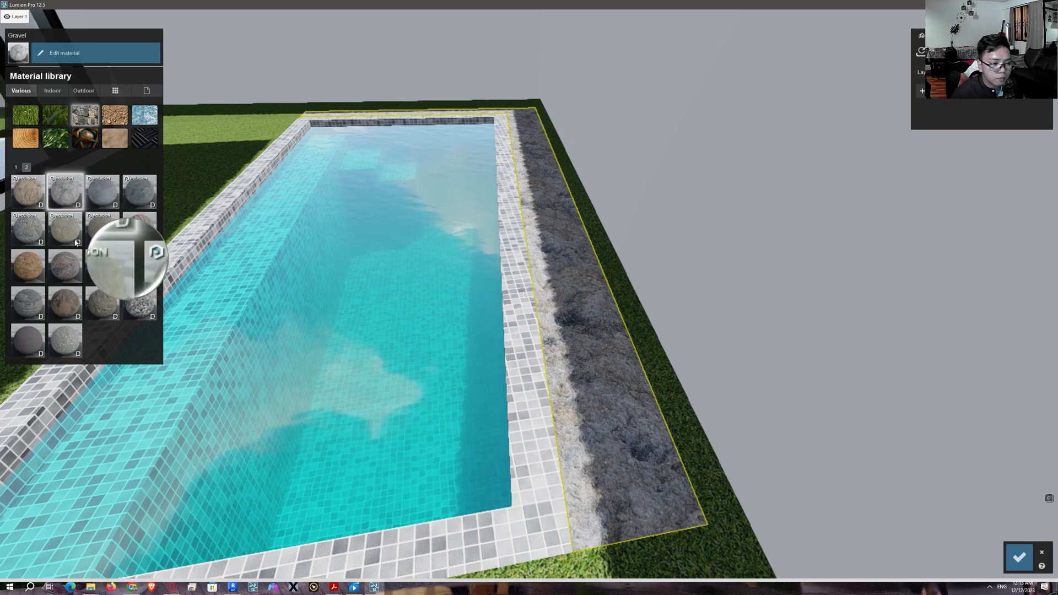
Apply the rock material Pebbles 001 2048 to the Gravel strip and save the material changes
click(16, 167)
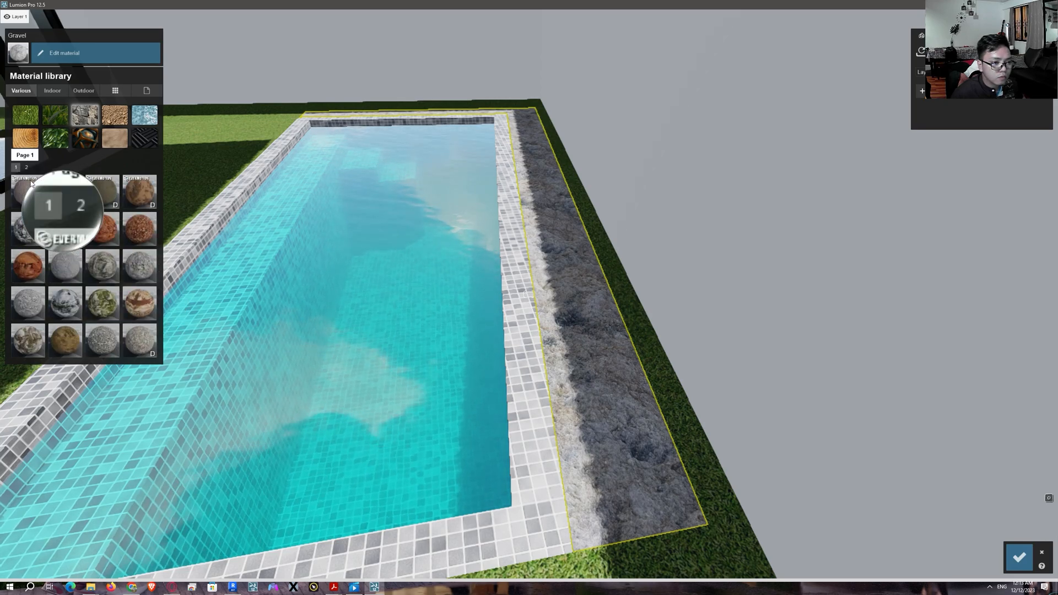
click(102, 341)
click(128, 343)
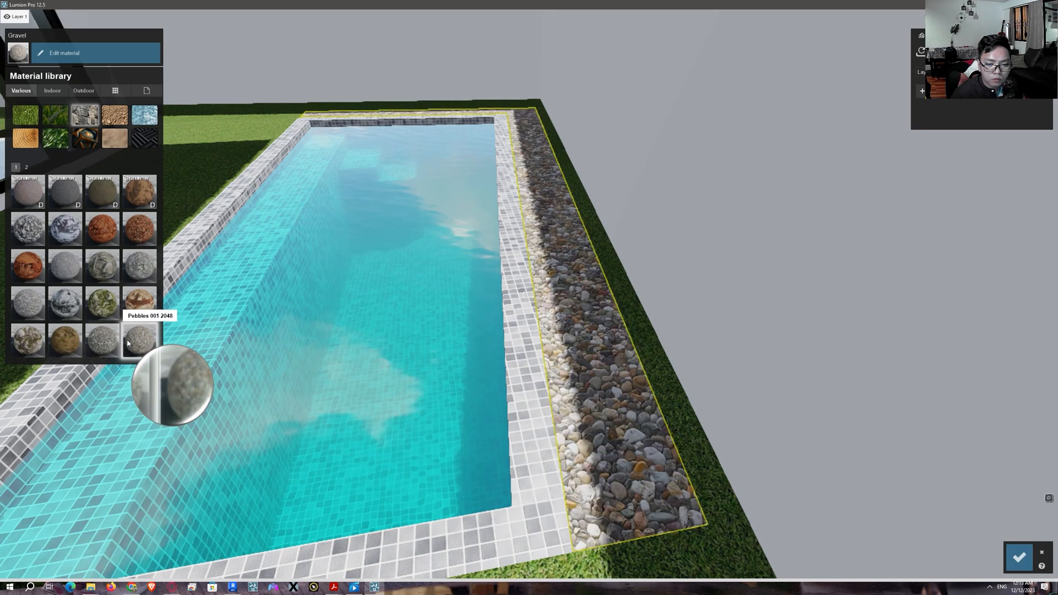
right_drag(628, 259, 751, 277)
key(a)
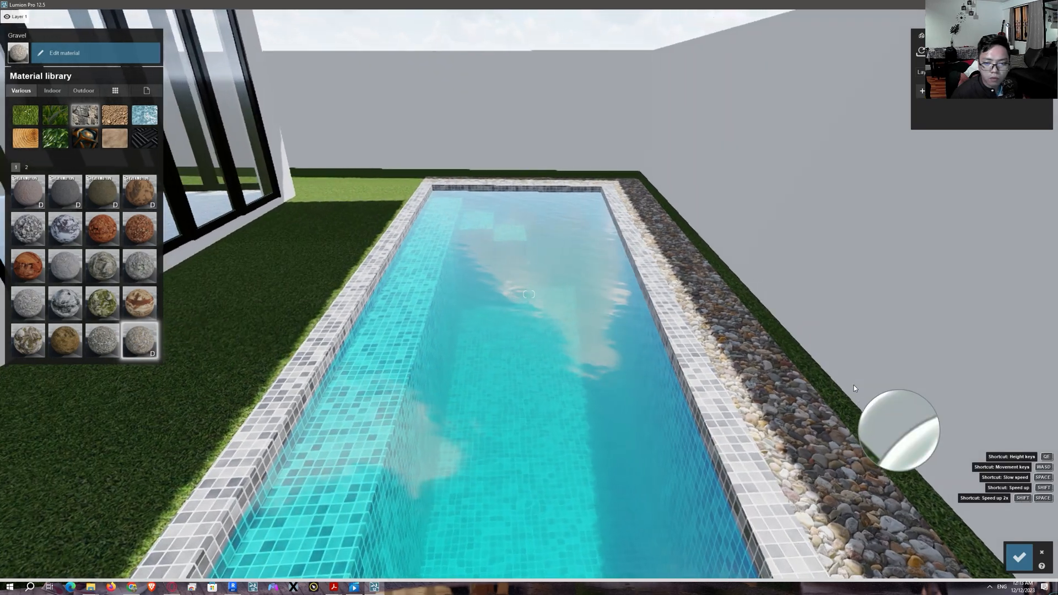
click(1018, 556)
Examine the finished materials while moving from the pool around to the front facade of the house
right_drag(738, 446, 550, 370)
key(d)
key(d)
key(w)
key(a)
right_drag(499, 414, 477, 412)
key(w)
key(a)
key(w)
key(d)
key(s)
key(e)
key(a)
key(s)
right_drag(328, 463, 352, 440)
key(s)
key(e)
key(a)
key(q)
key(s)
key(a)
key(a)
right_drag(776, 433, 797, 432)
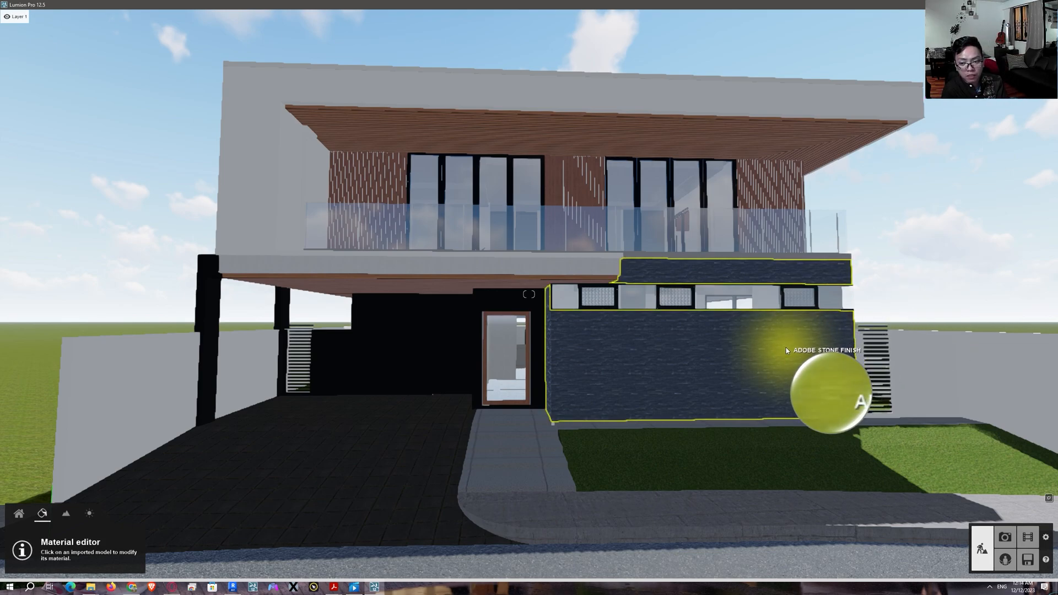
Save the scene as a Lumion project file in a new folder named LUMION inside the main Revit project folder
click(1033, 560)
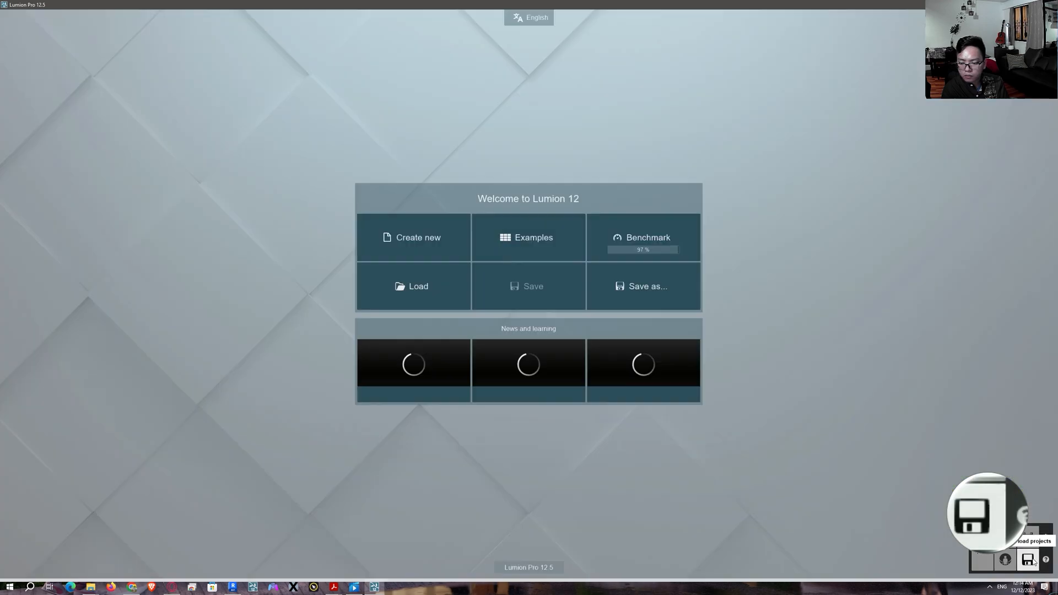
click(647, 284)
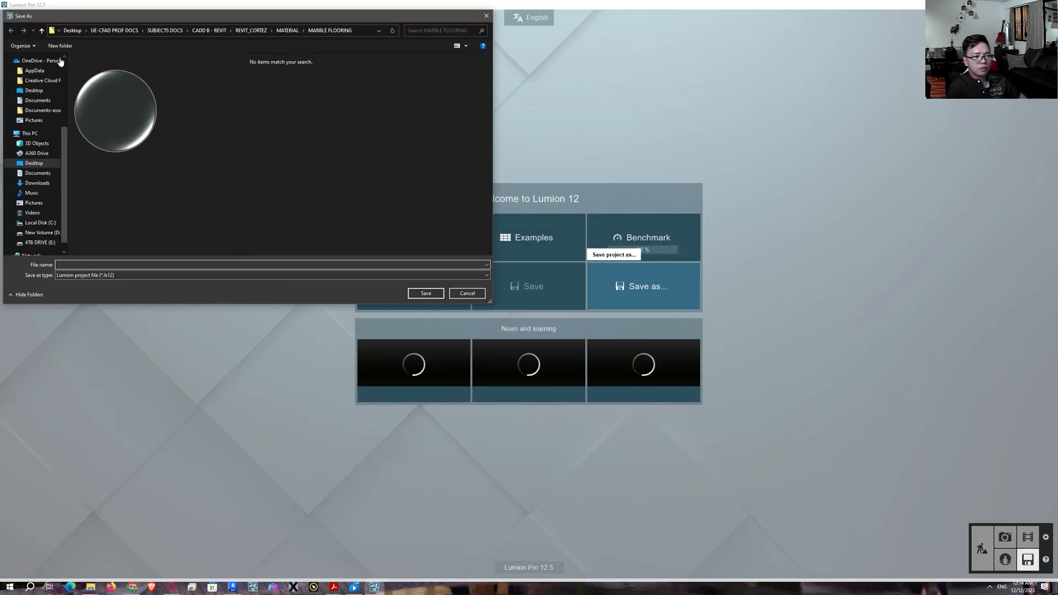
click(42, 31)
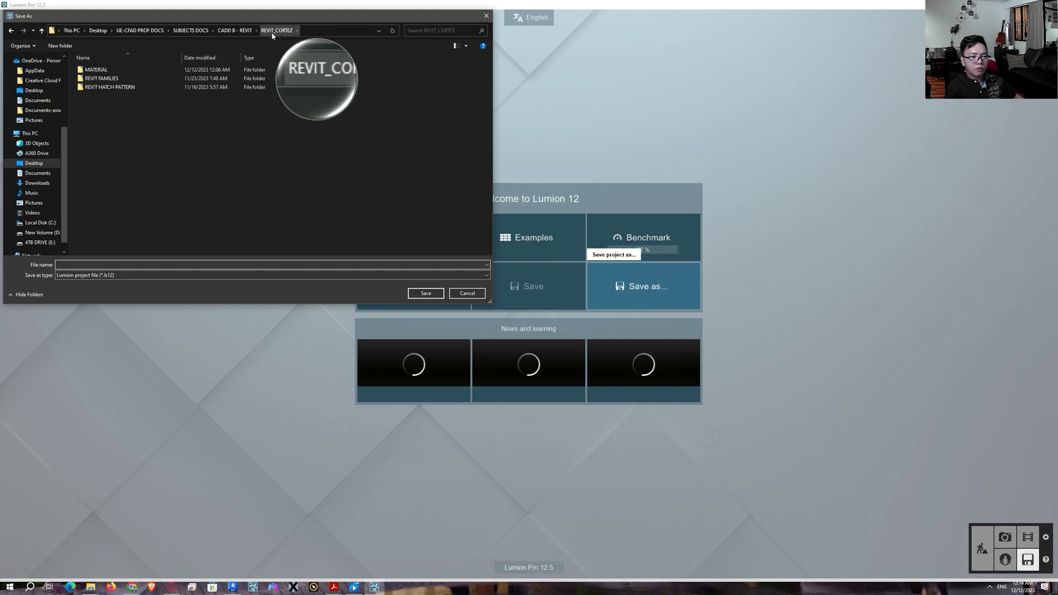
right_click(133, 120)
click(243, 209)
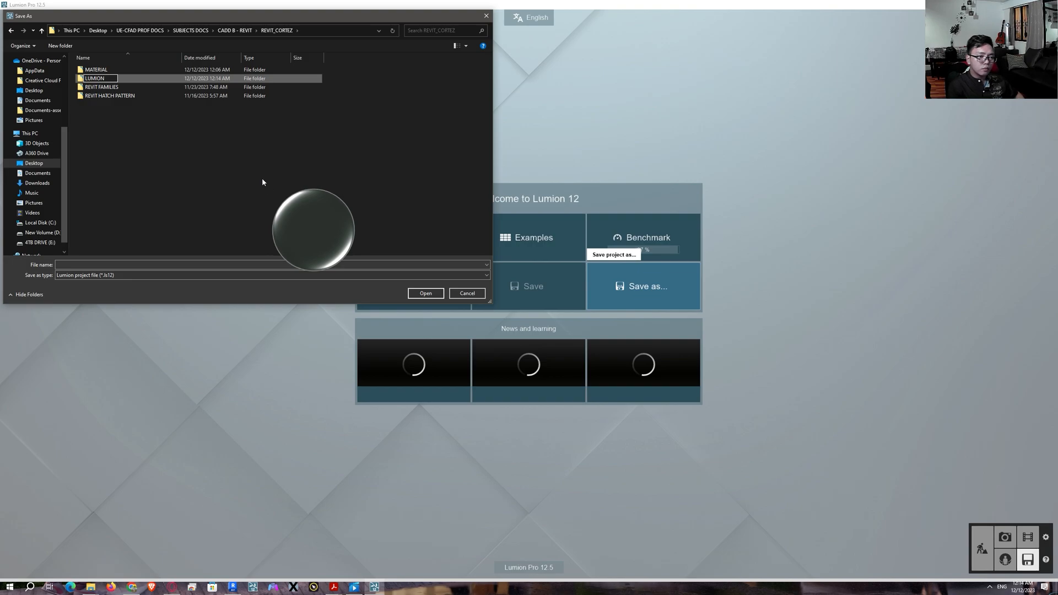
key(Return)
double_click(134, 71)
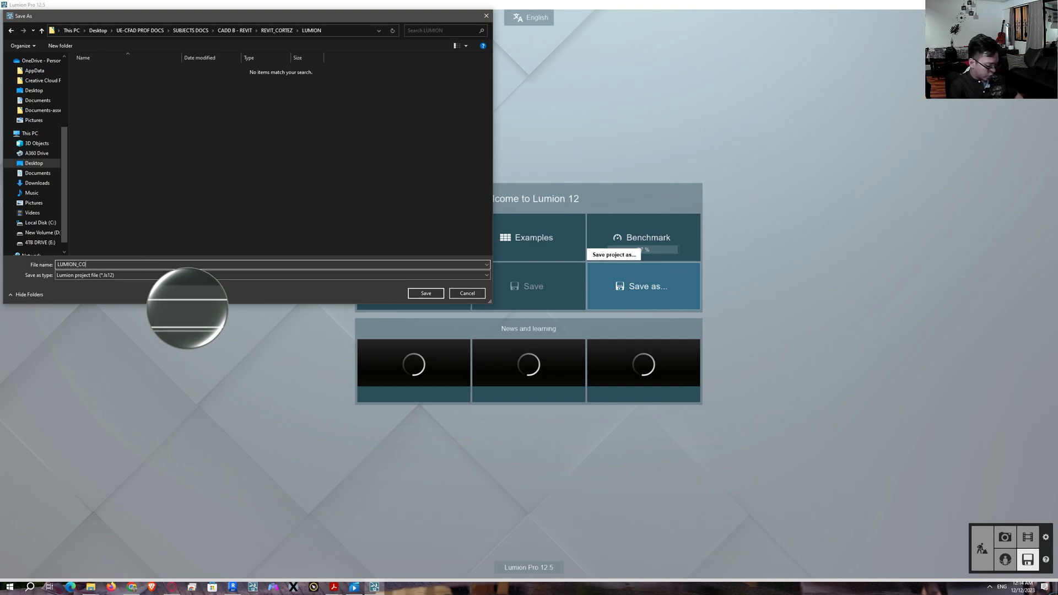
click(424, 294)
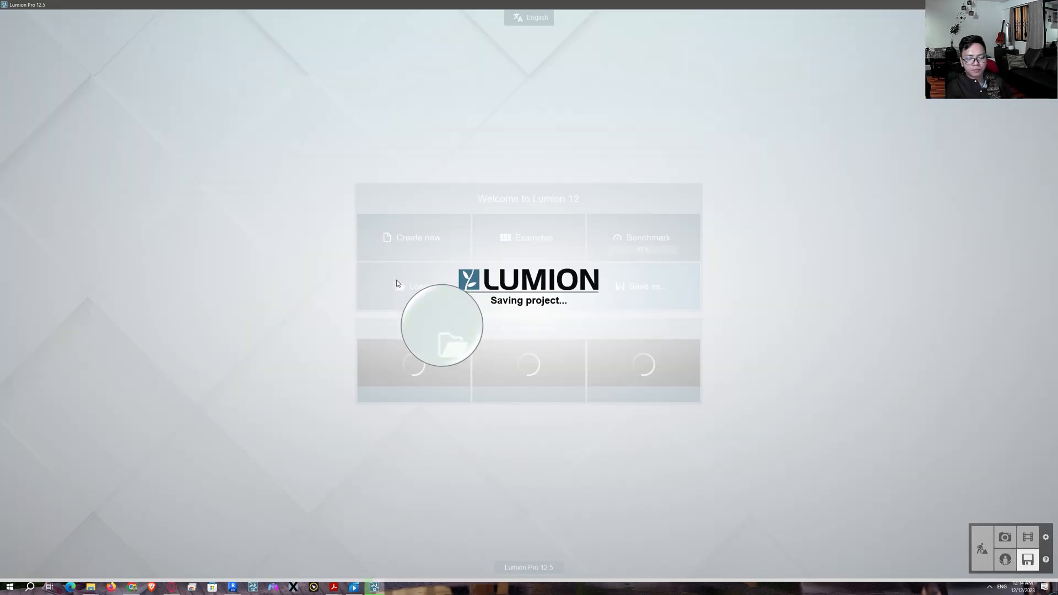